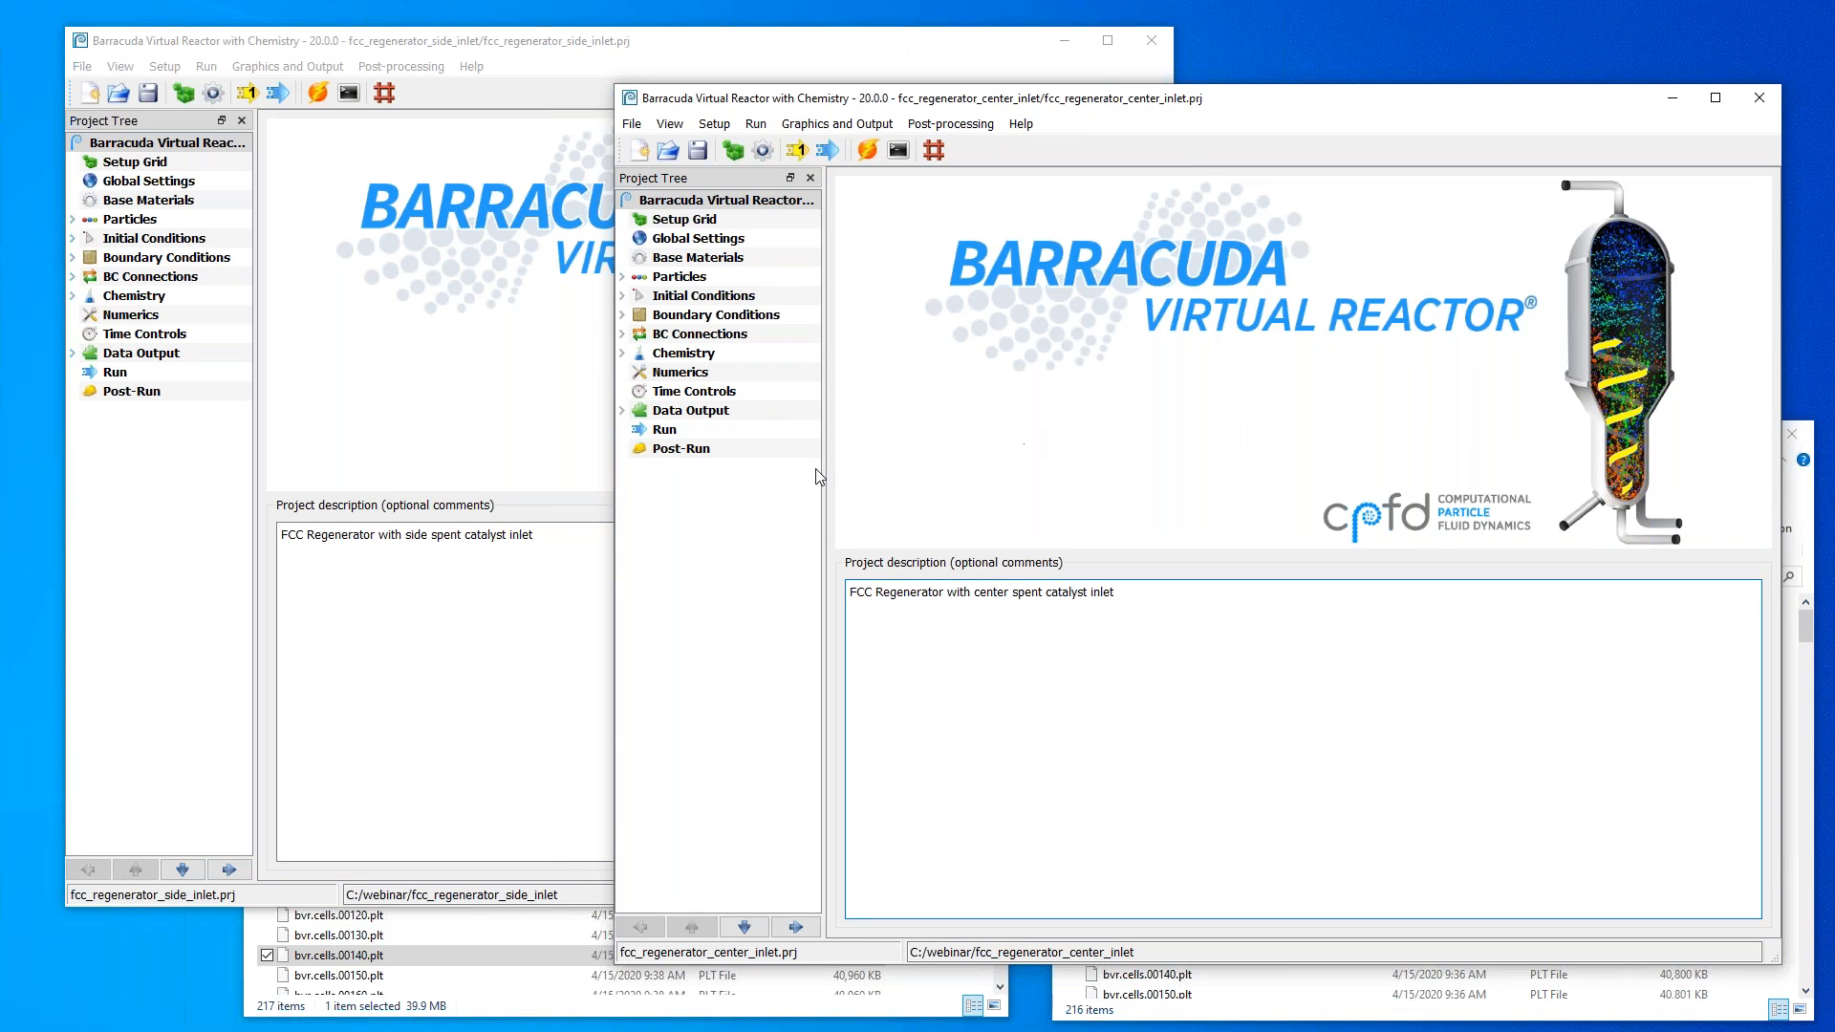
Open the grid setup of the side-inlet regenerator project and view the generated grid in Tecplot 360.
{"action": "left_click", "coordinate": [539, 495]}
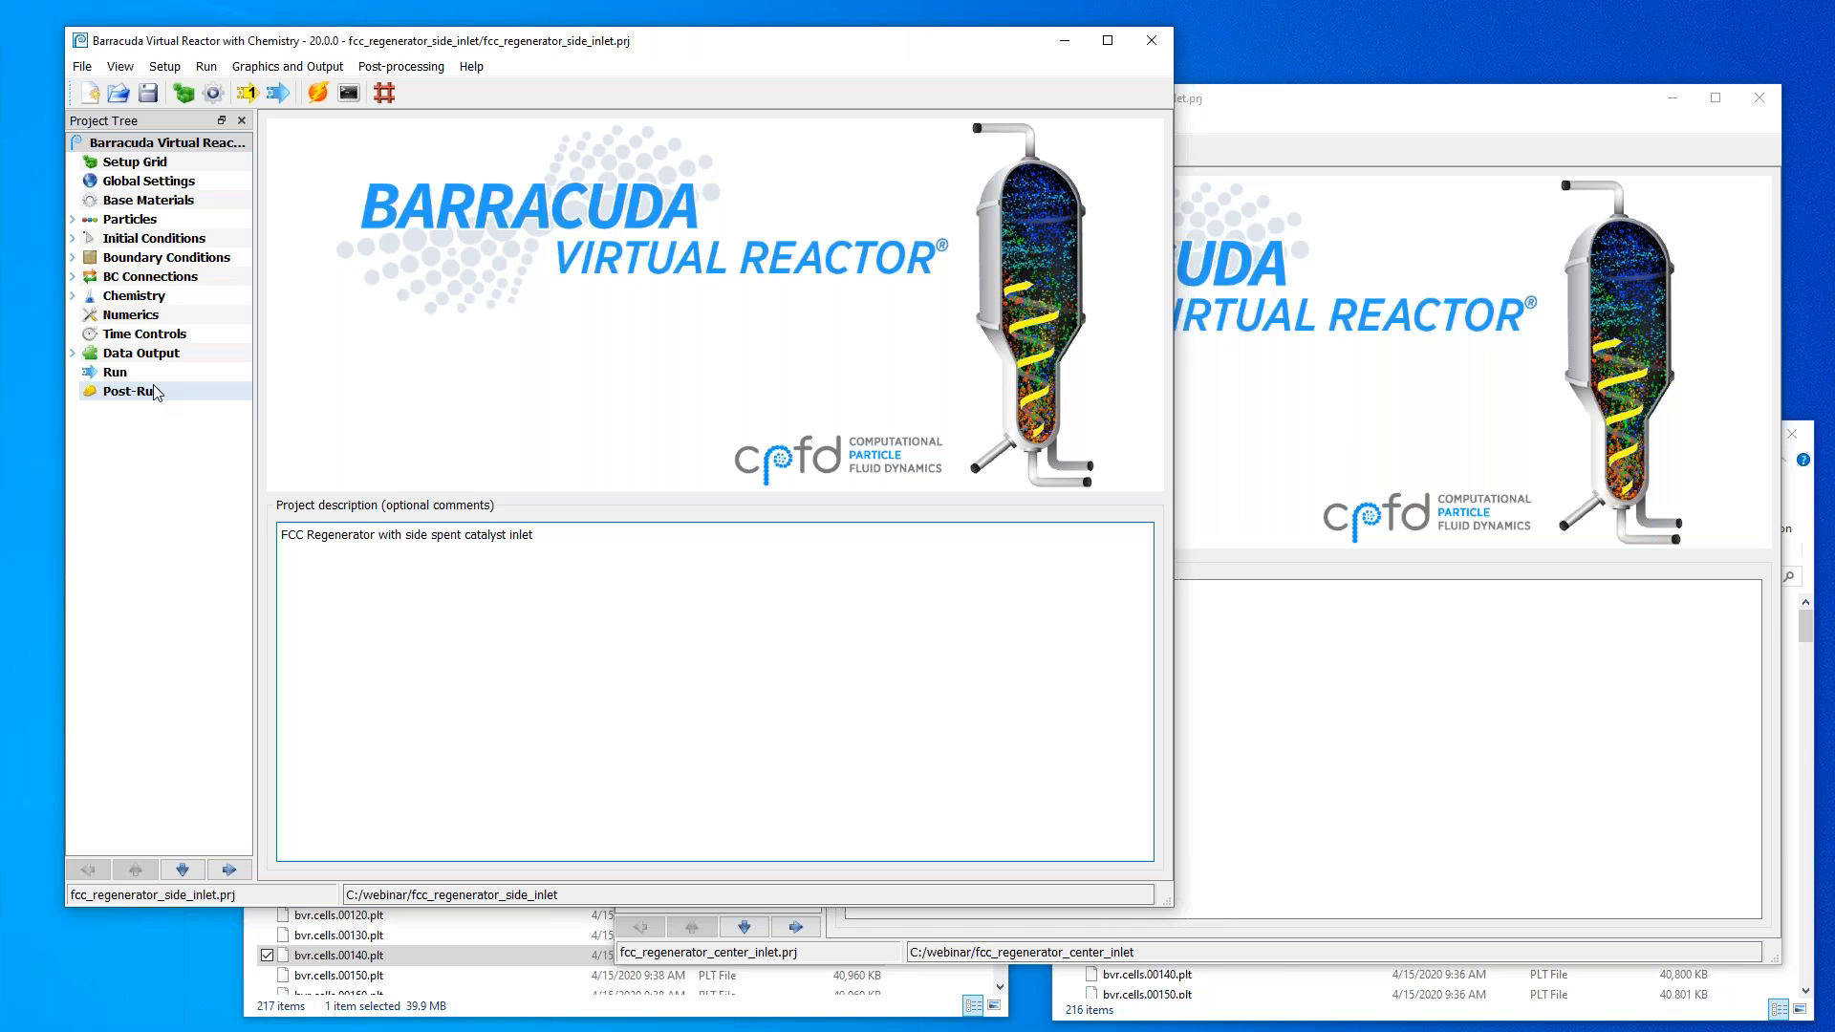
{"action": "left_click", "coordinate": [199, 165]}
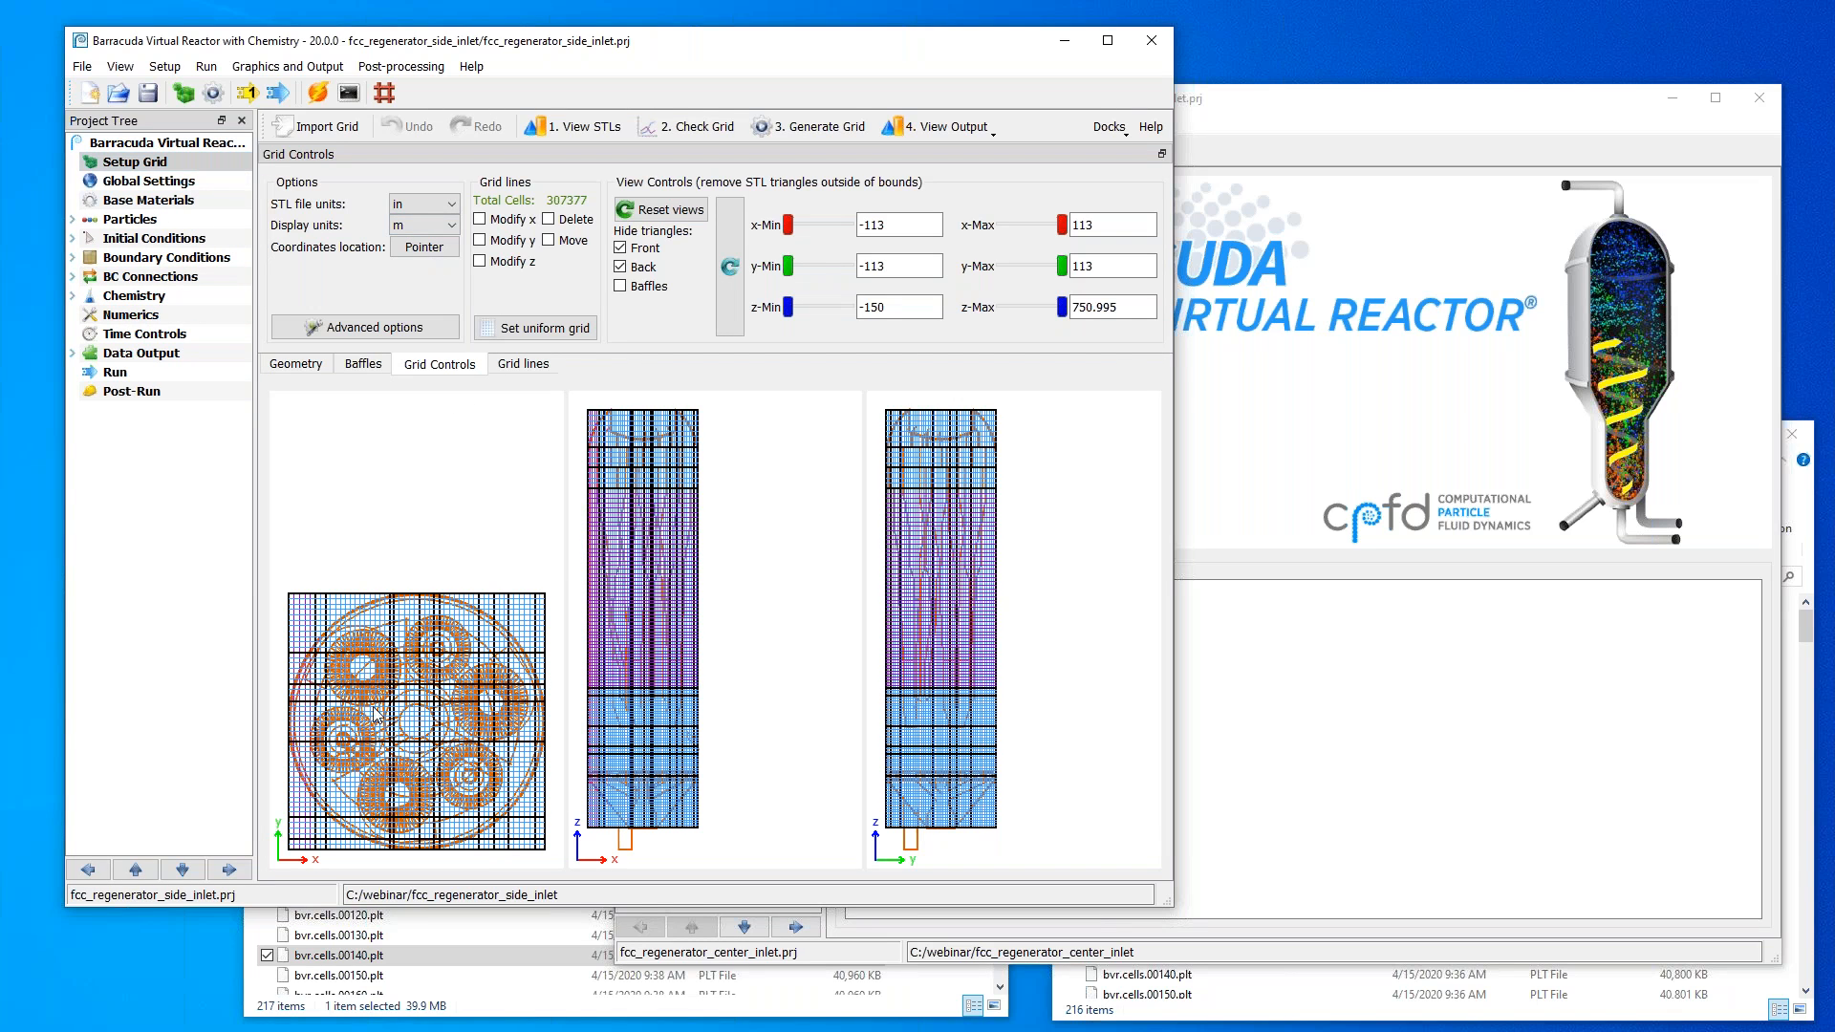
{"action": "mouse_move", "coordinate": [431, 737]}
{"action": "left_click", "coordinate": [981, 128]}
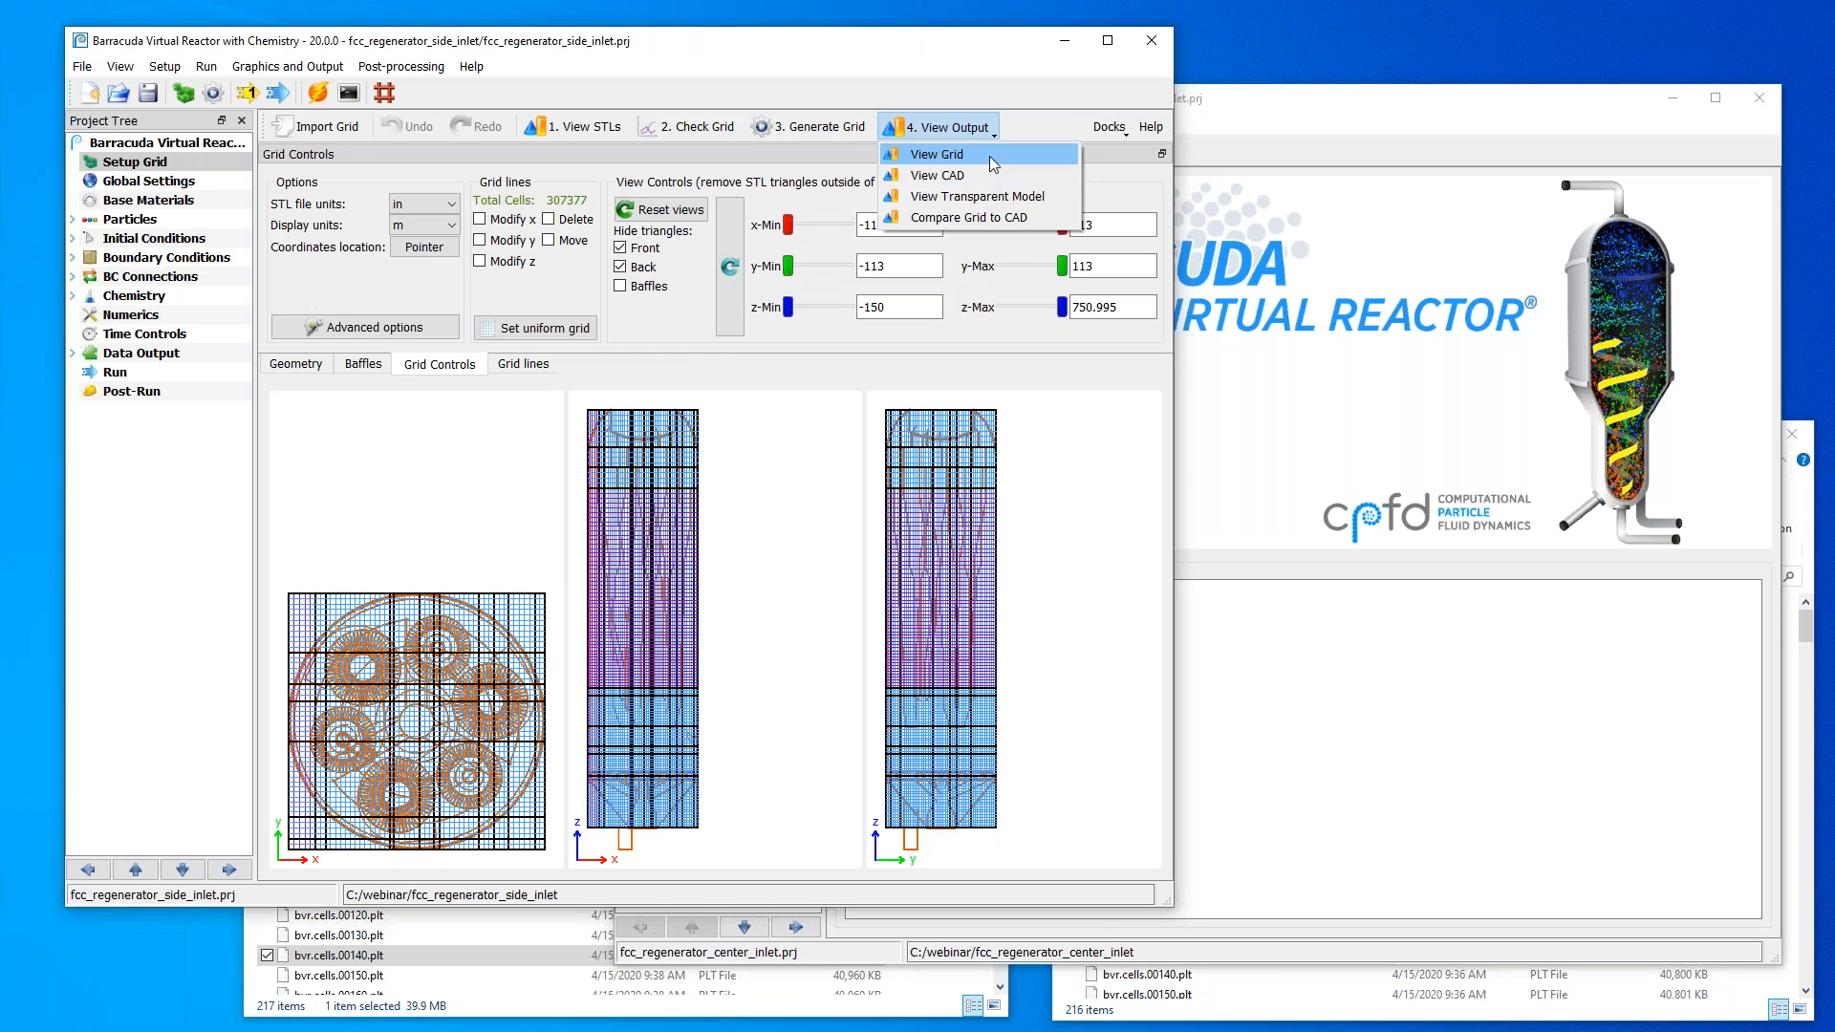
{"action": "left_click", "coordinate": [990, 156]}
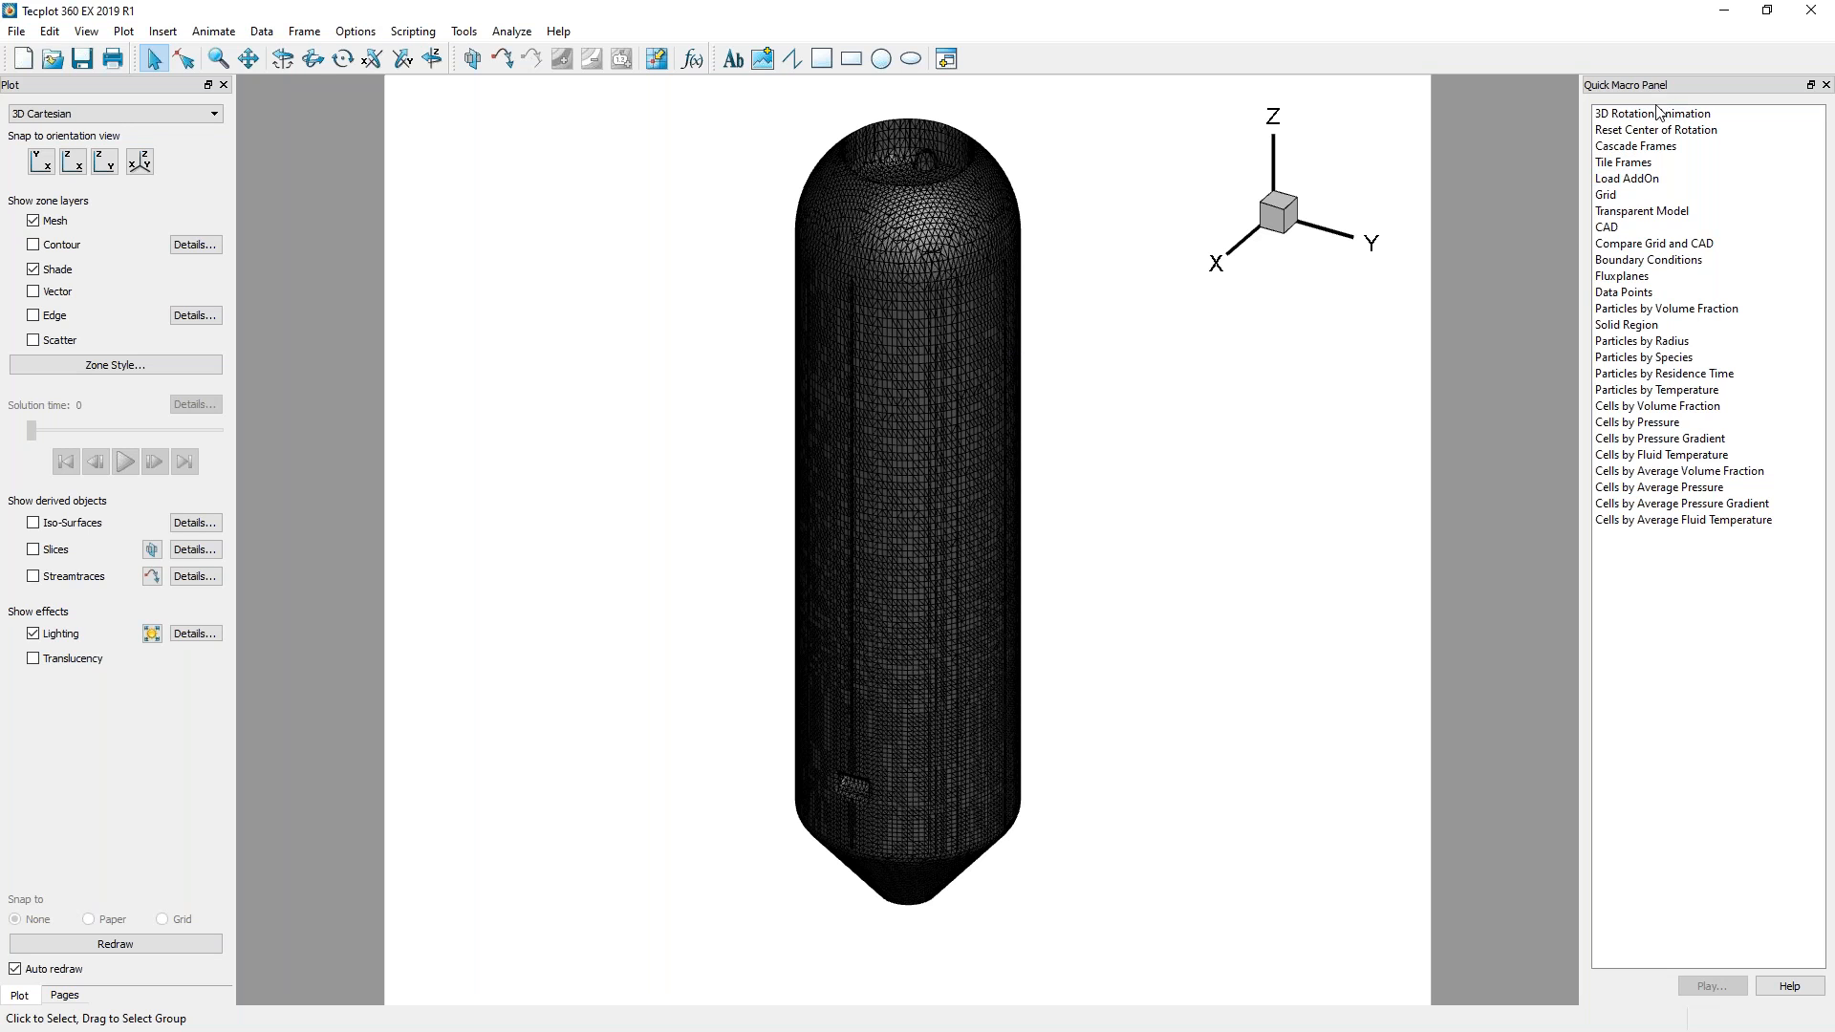
View the reactor as a transparent model, as CAD geometry and as a grid-to-CAD comparison, ending on the CAD view.
{"action": "left_click", "coordinate": [1637, 196]}
{"action": "double_click", "coordinate": [1681, 213]}
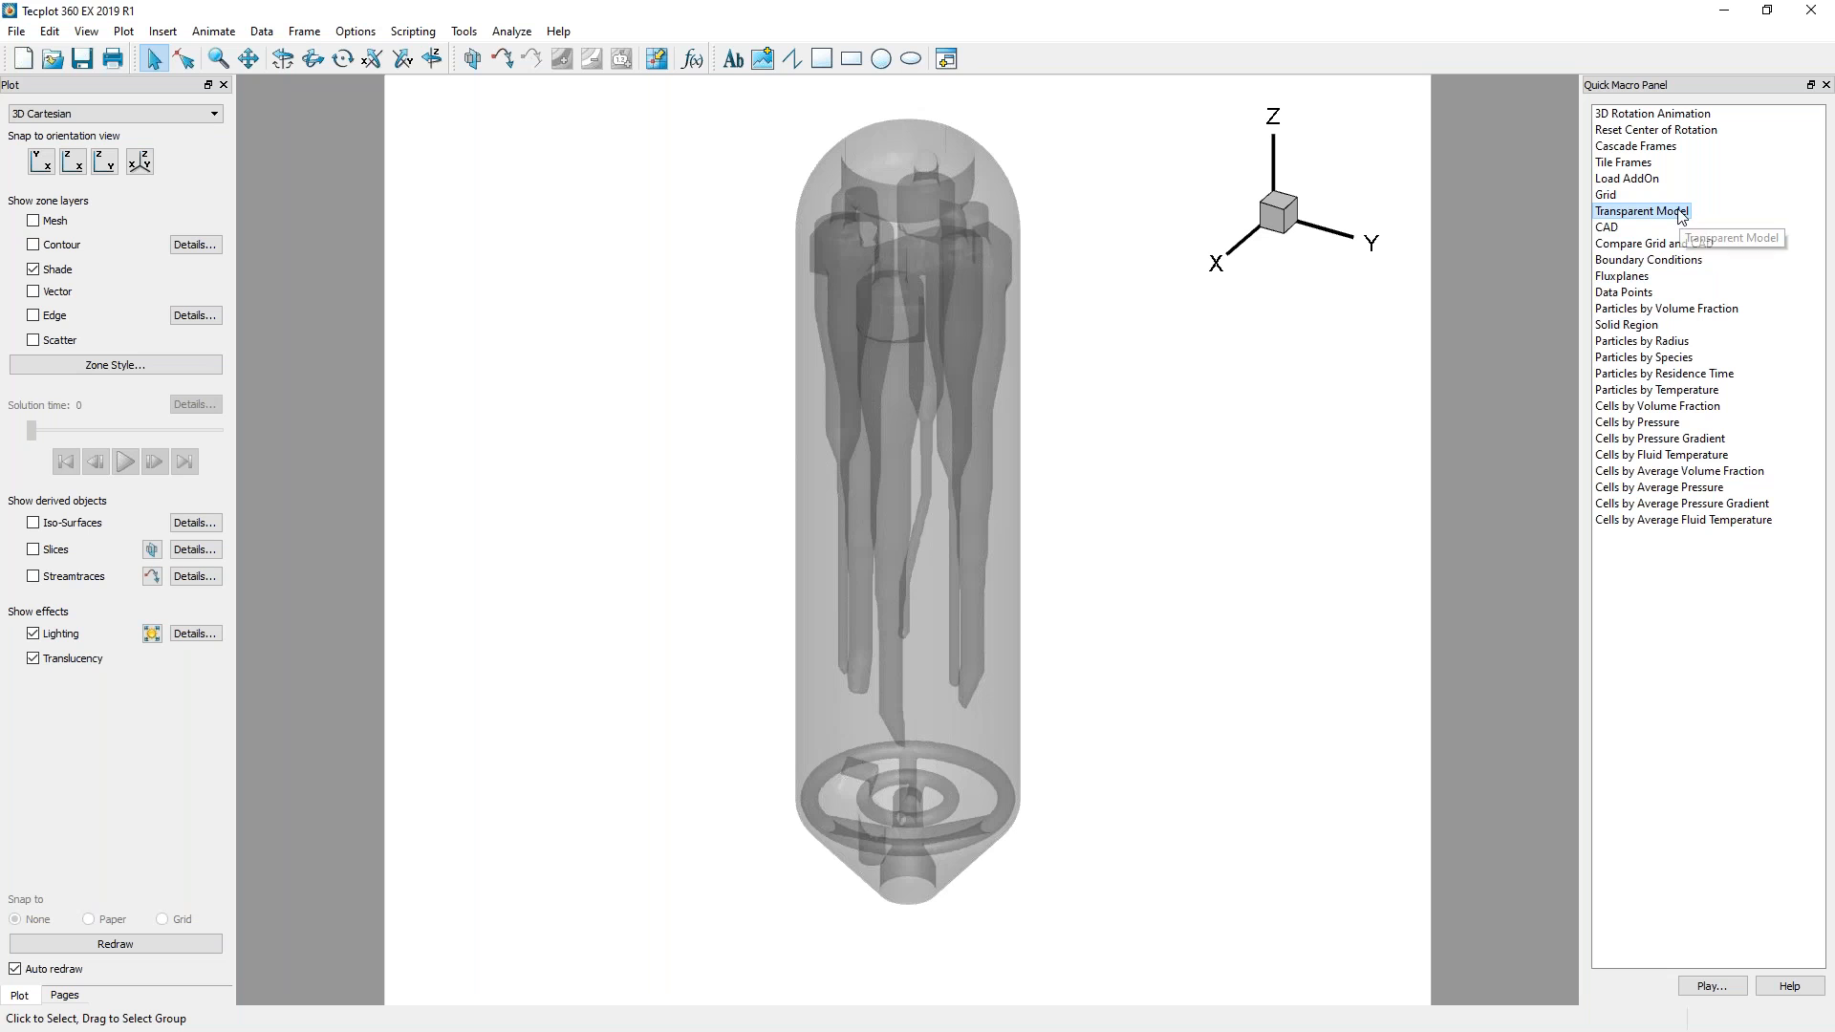
{"action": "left_click", "coordinate": [1603, 229]}
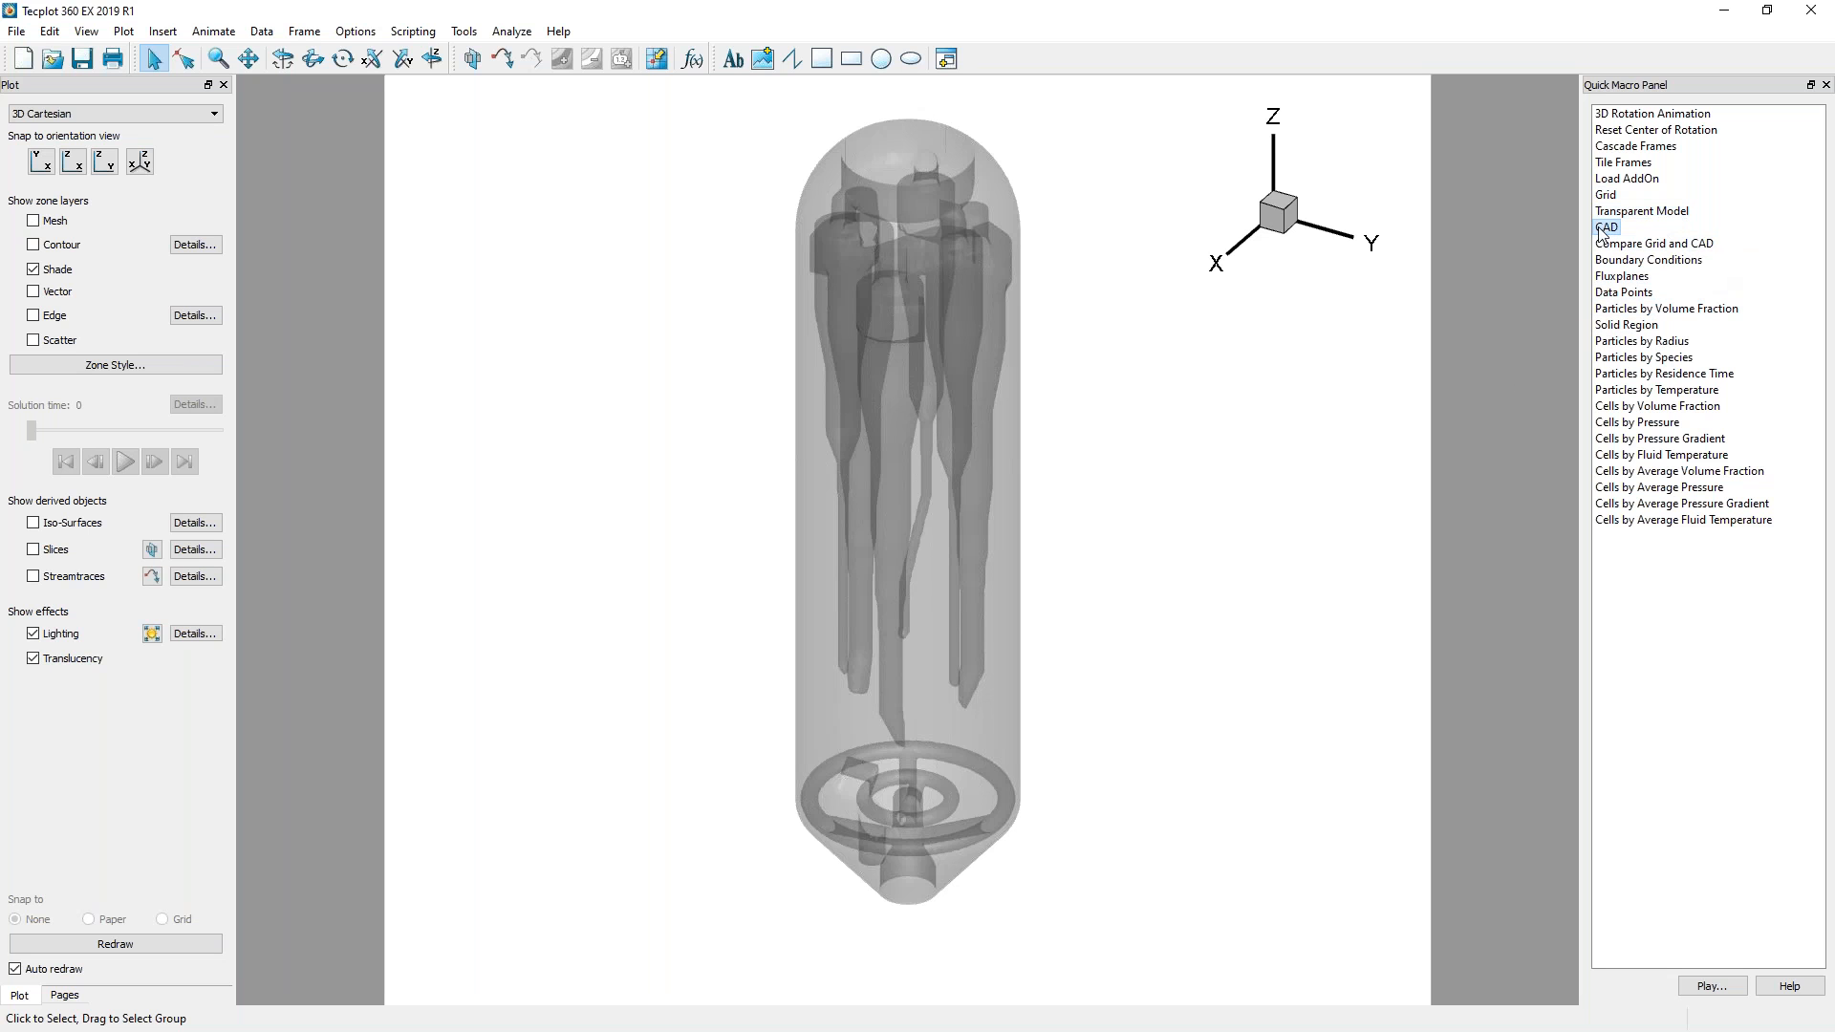
{"action": "double_click", "coordinate": [1605, 230]}
{"action": "double_click", "coordinate": [1653, 244]}
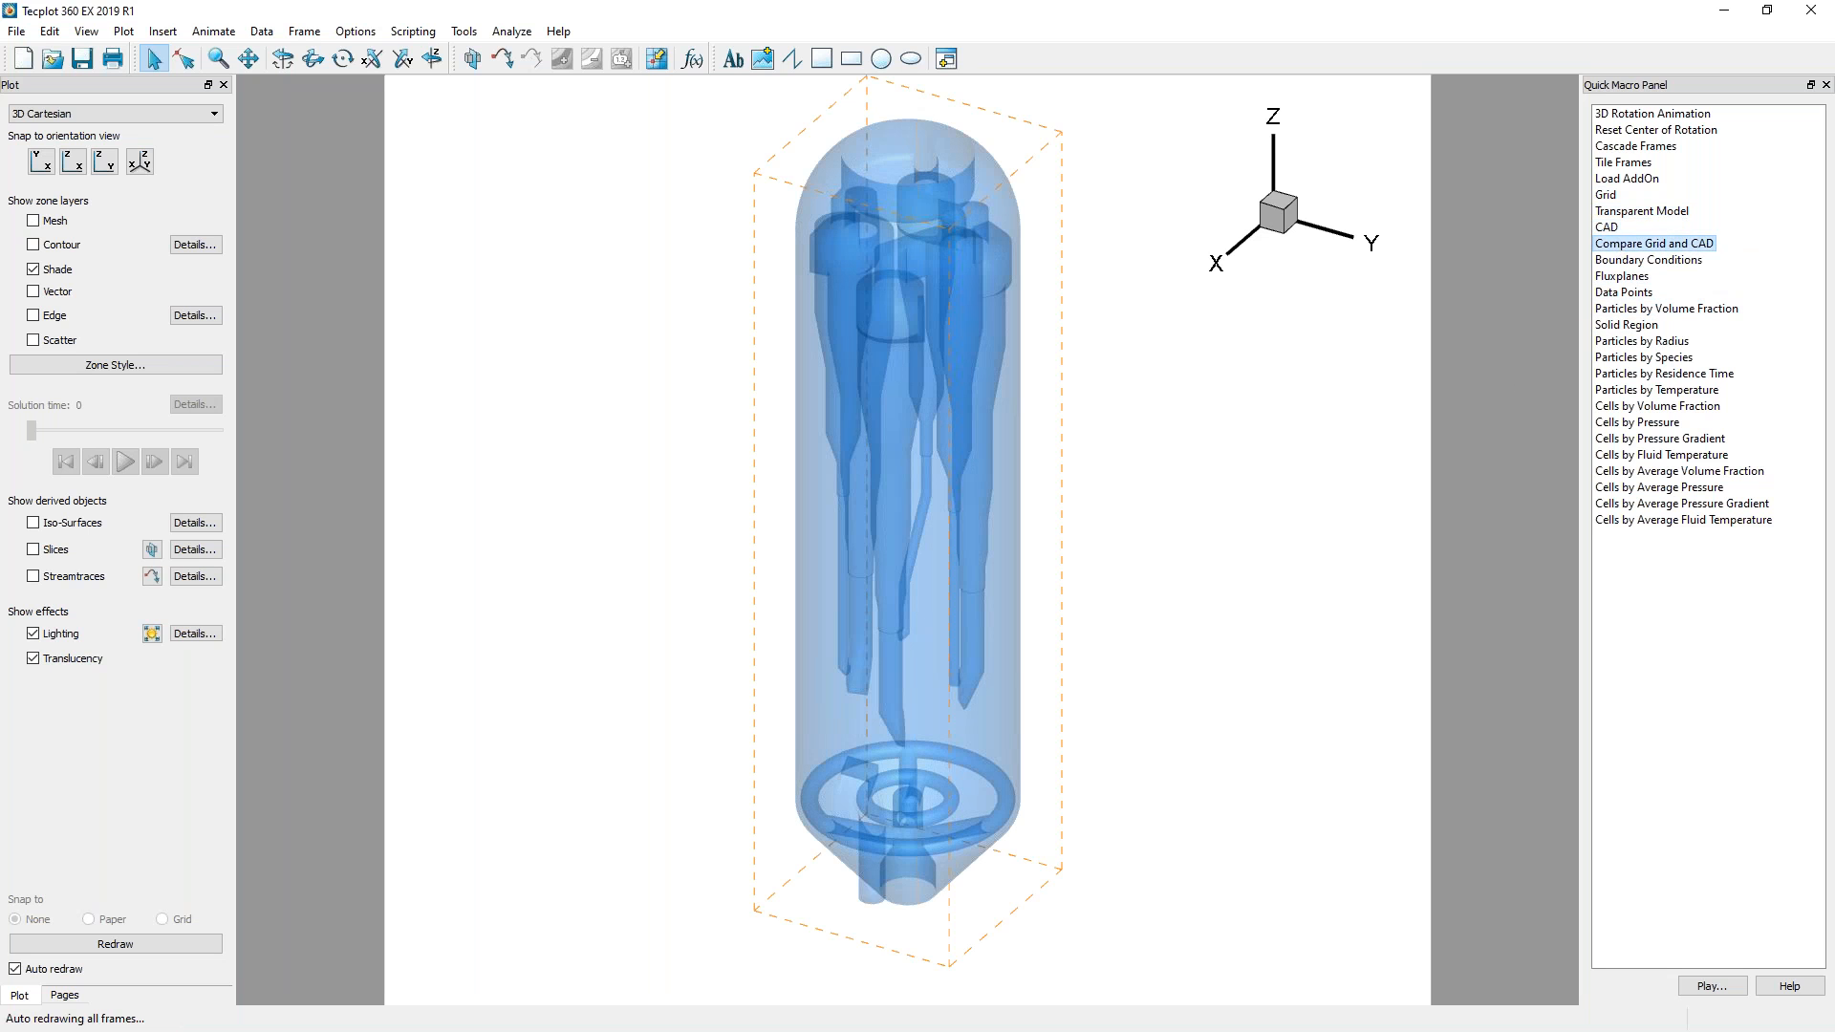
{"action": "double_click", "coordinate": [1607, 227]}
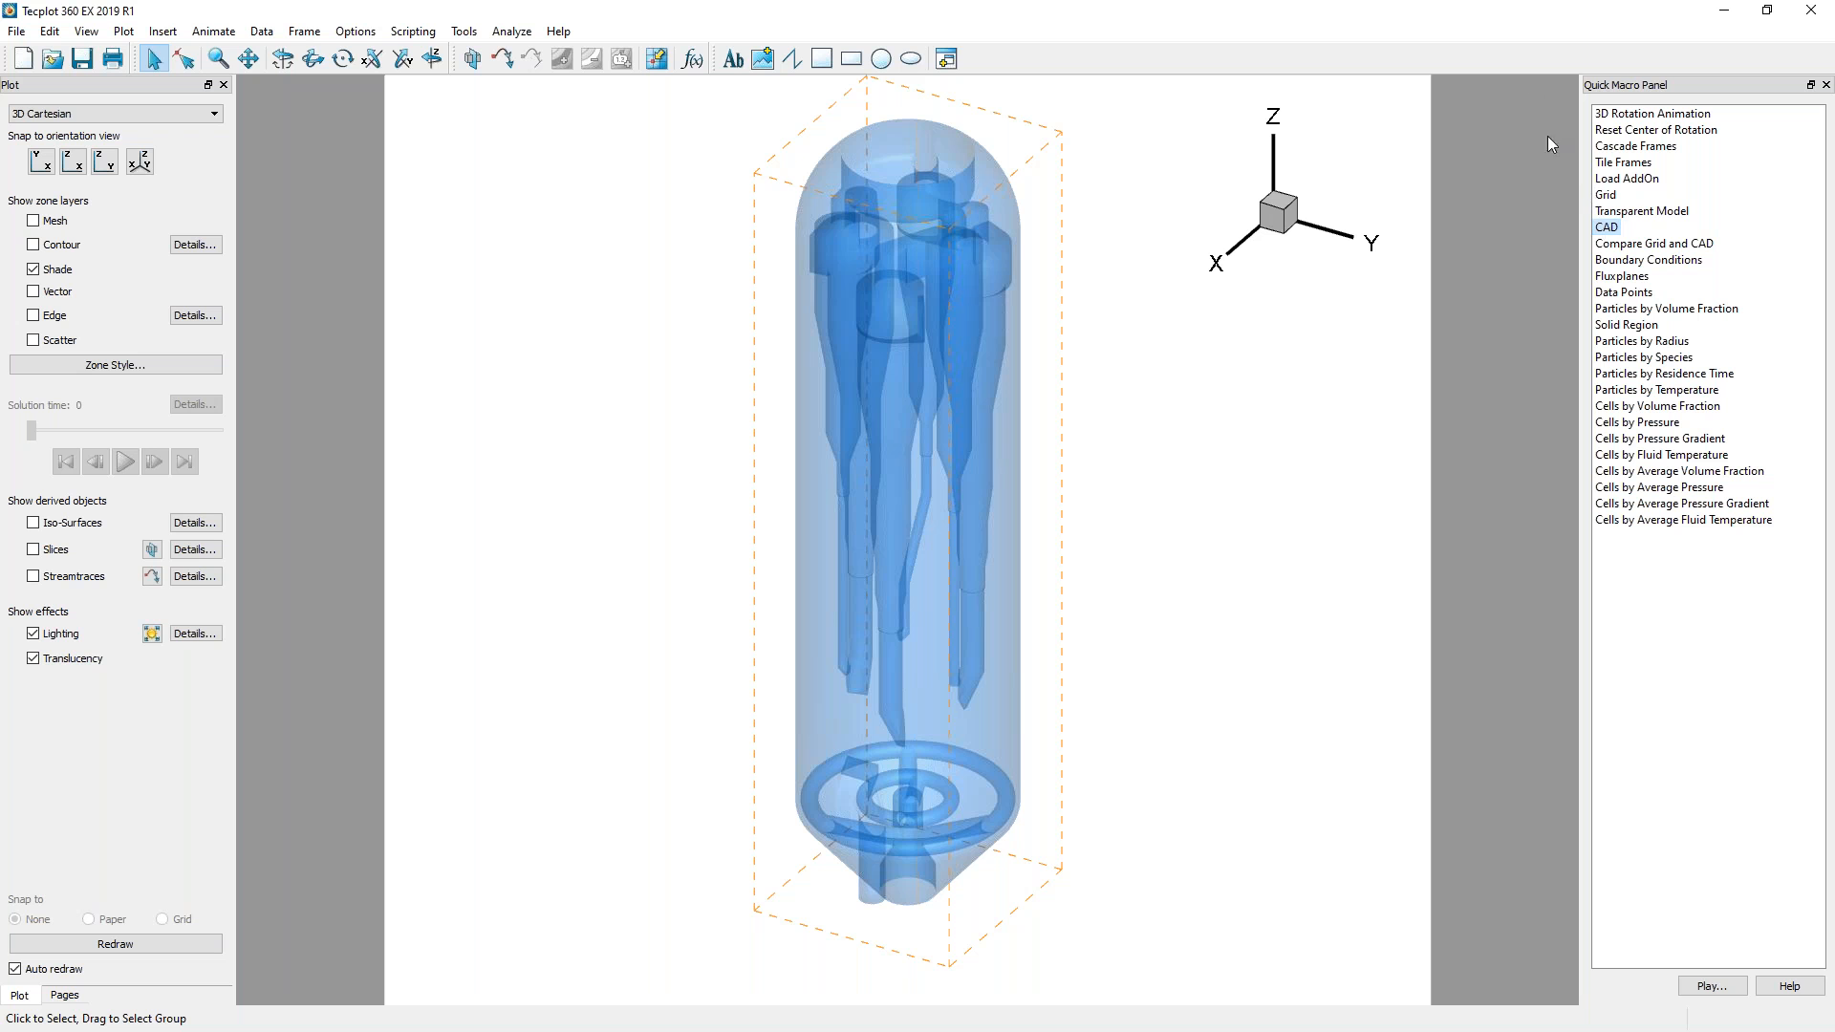
Close the grid plot without saving its layout and view the boundary conditions from the side-inlet project's run settings.
{"action": "left_click", "coordinate": [1821, 9]}
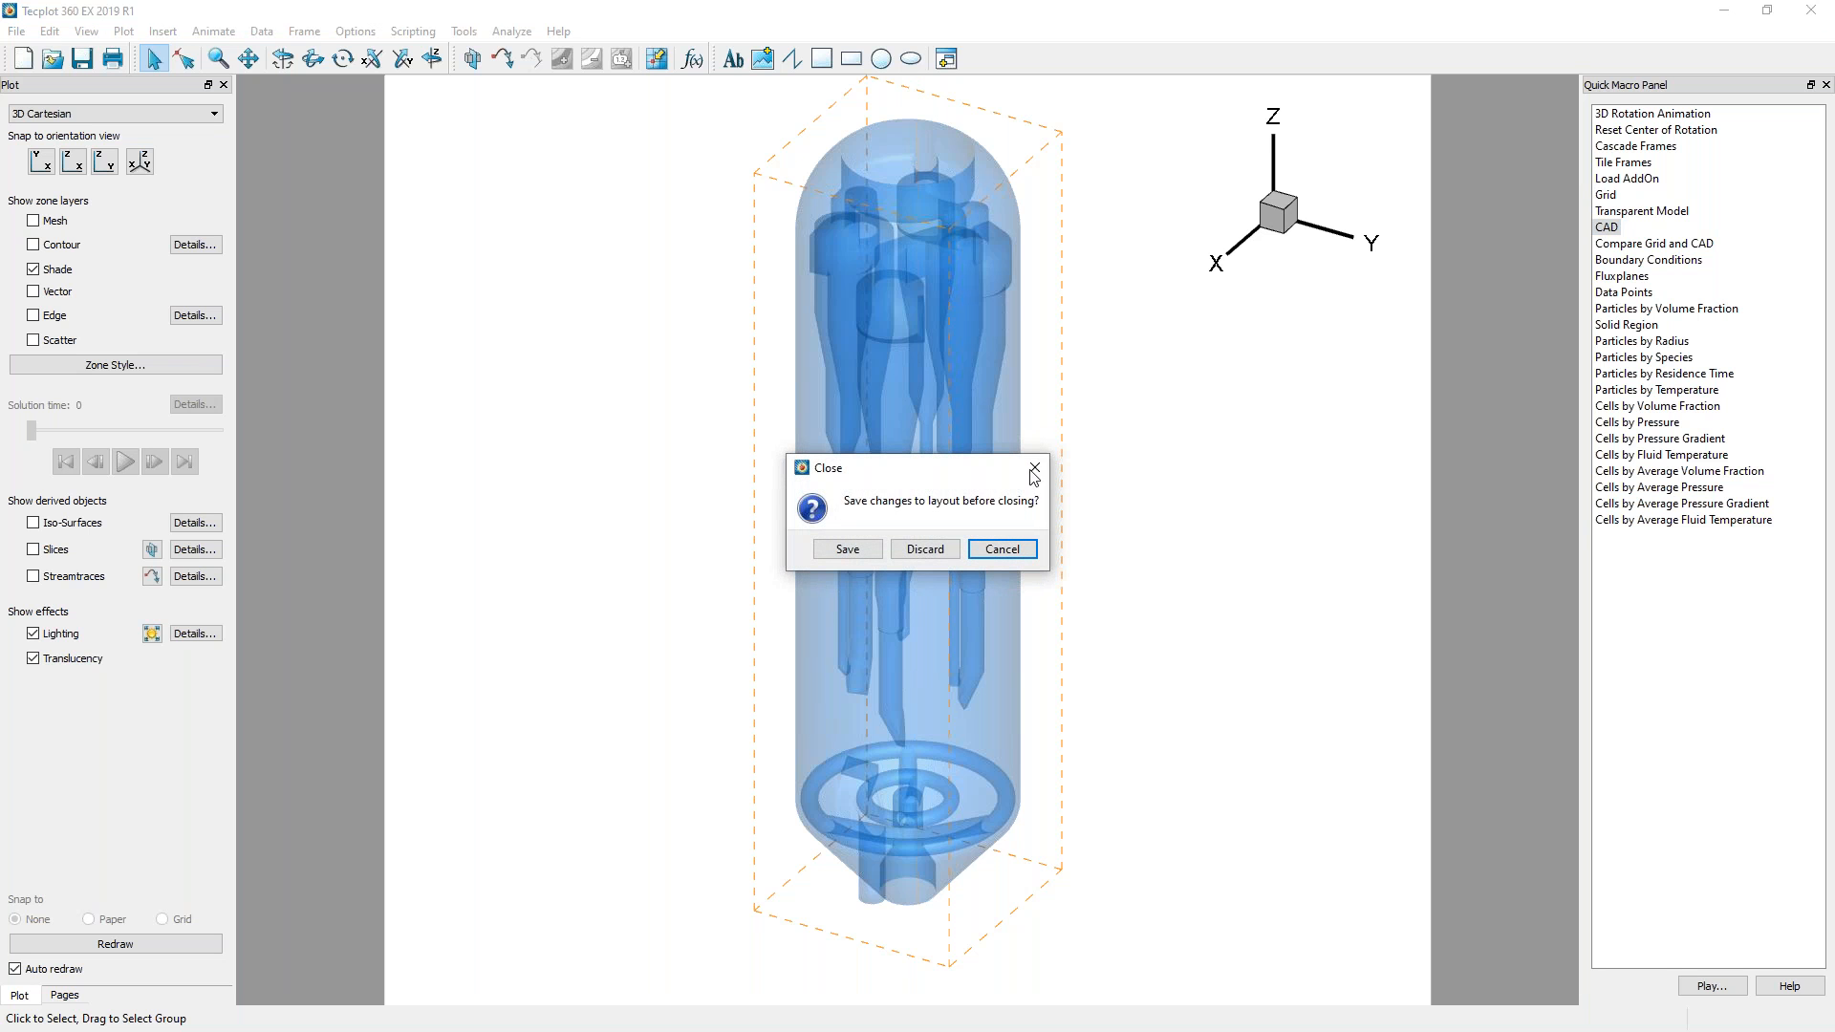
{"action": "left_click", "coordinate": [943, 548]}
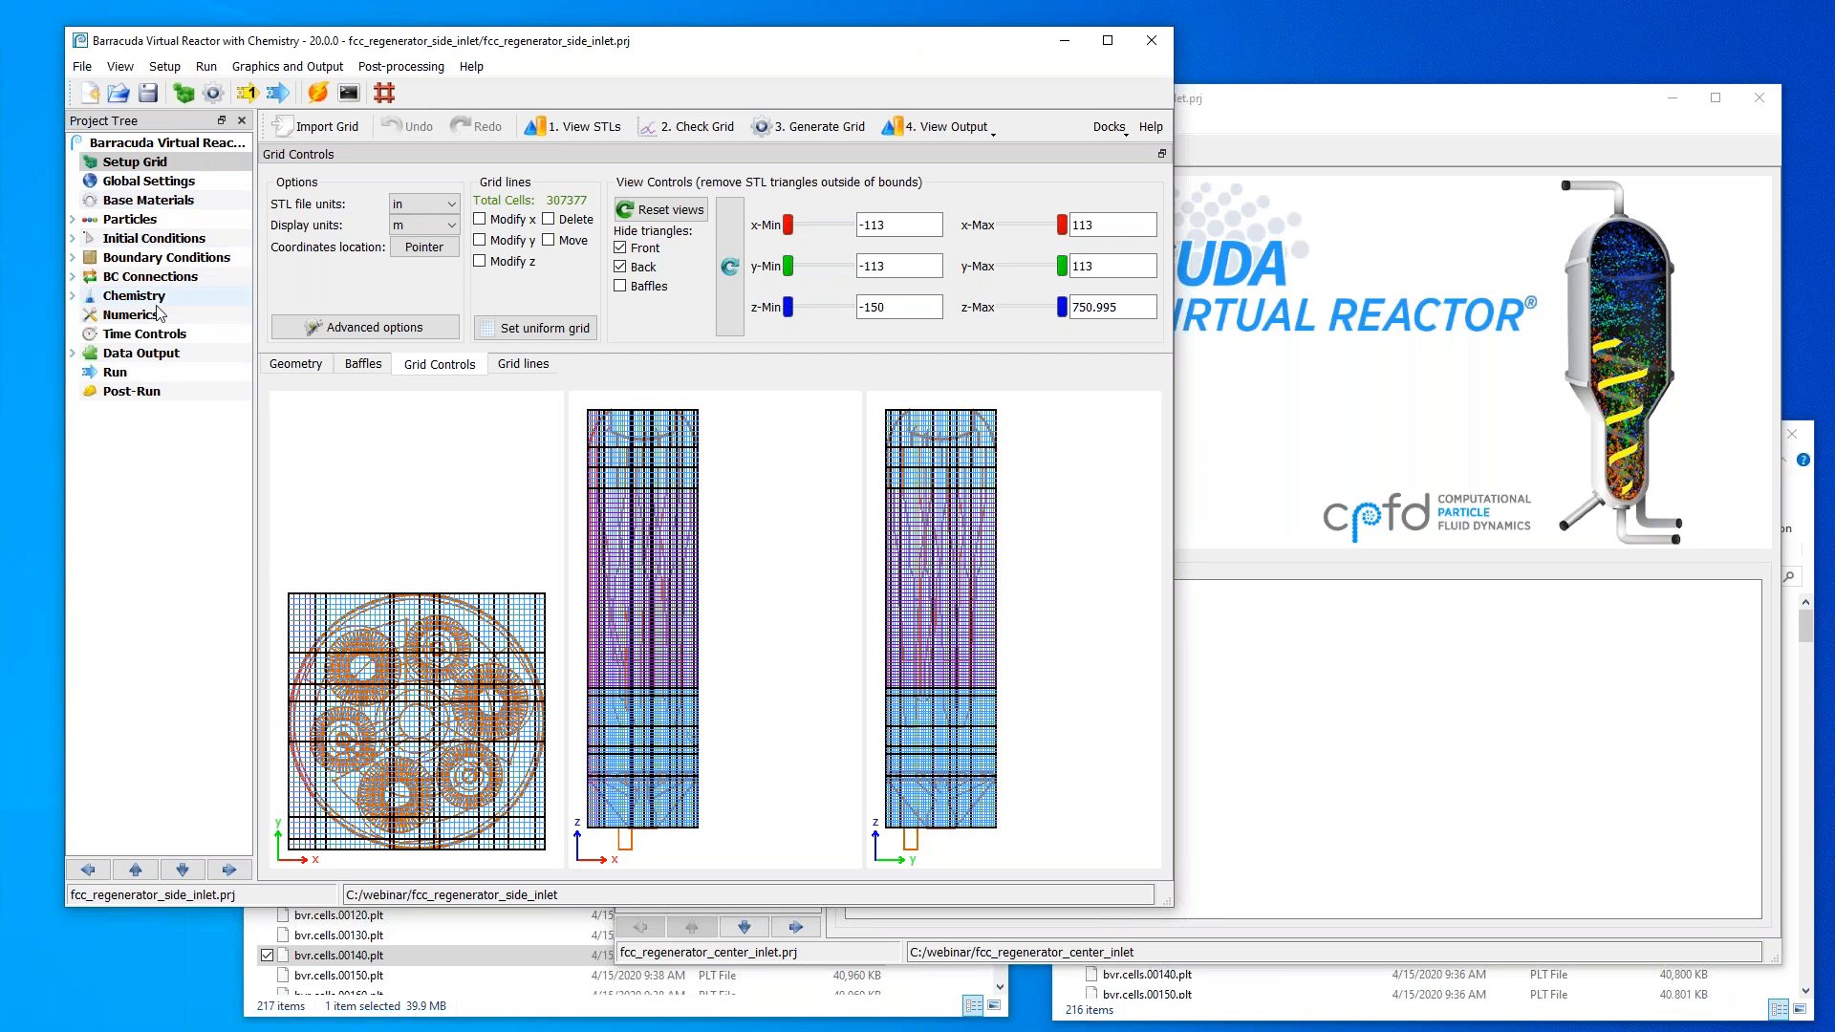
{"action": "left_click", "coordinate": [116, 372]}
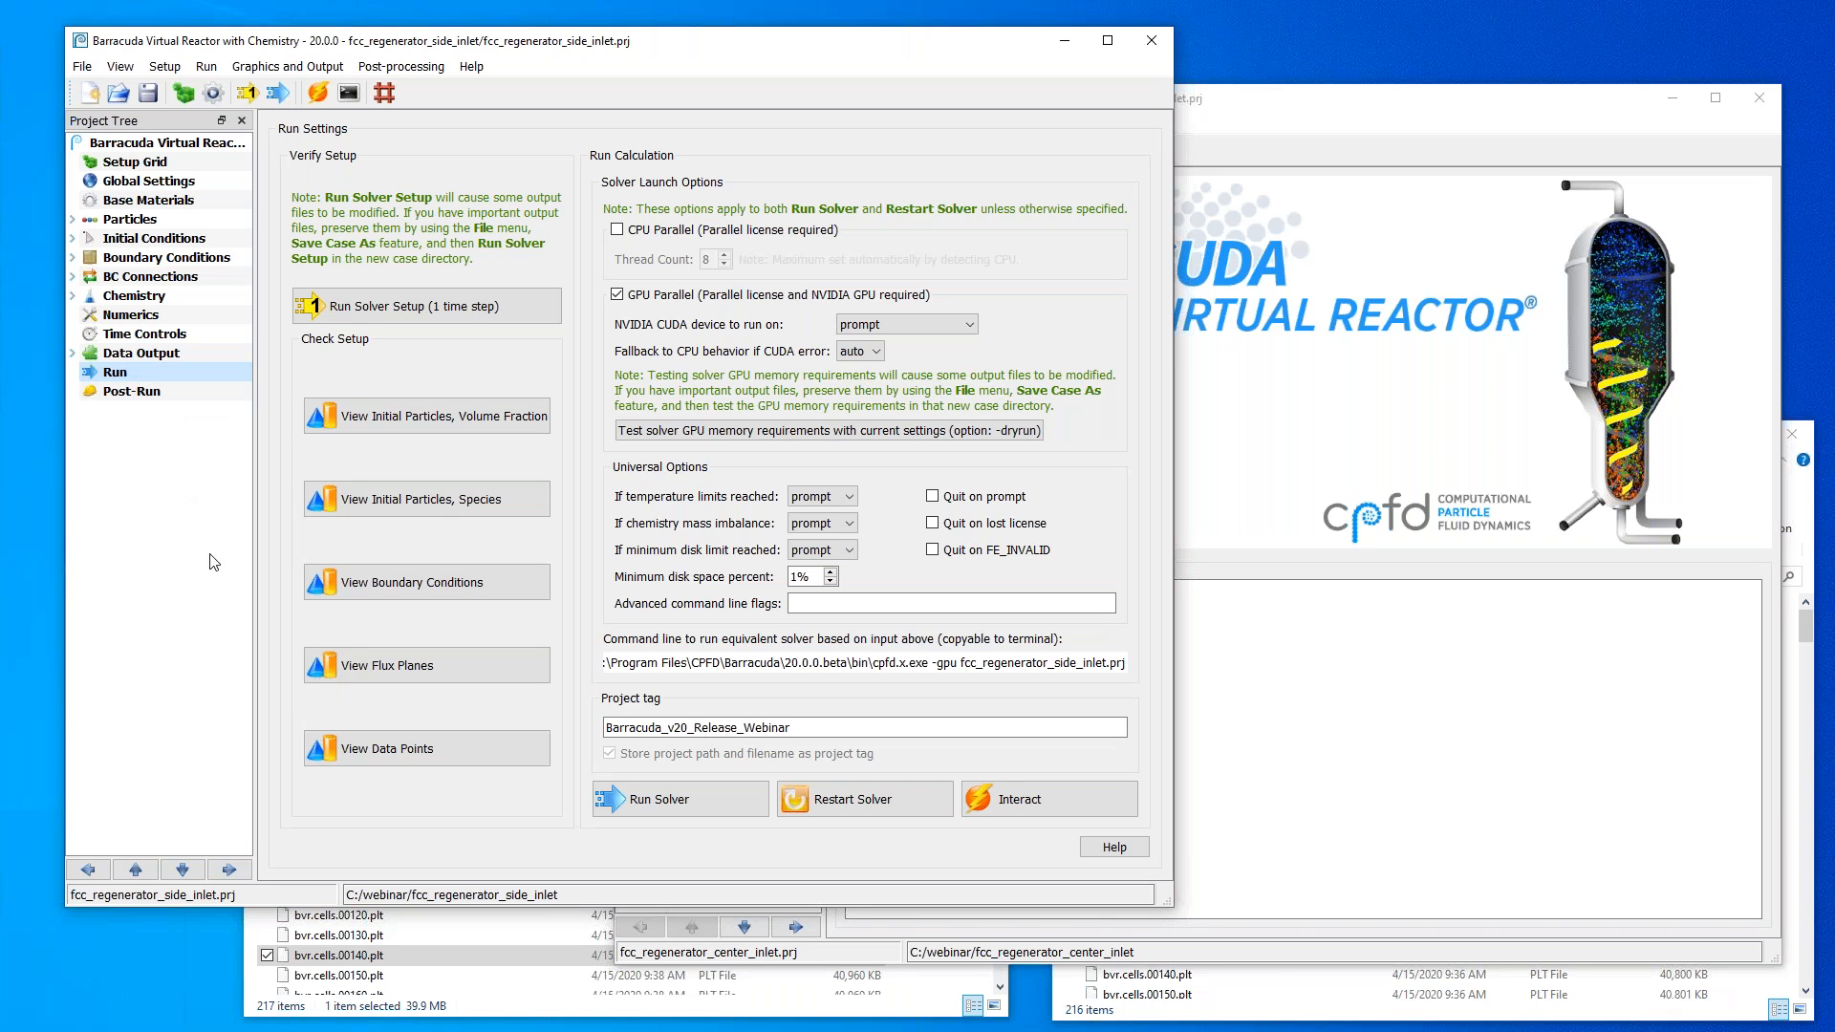
{"action": "left_click", "coordinate": [401, 584]}
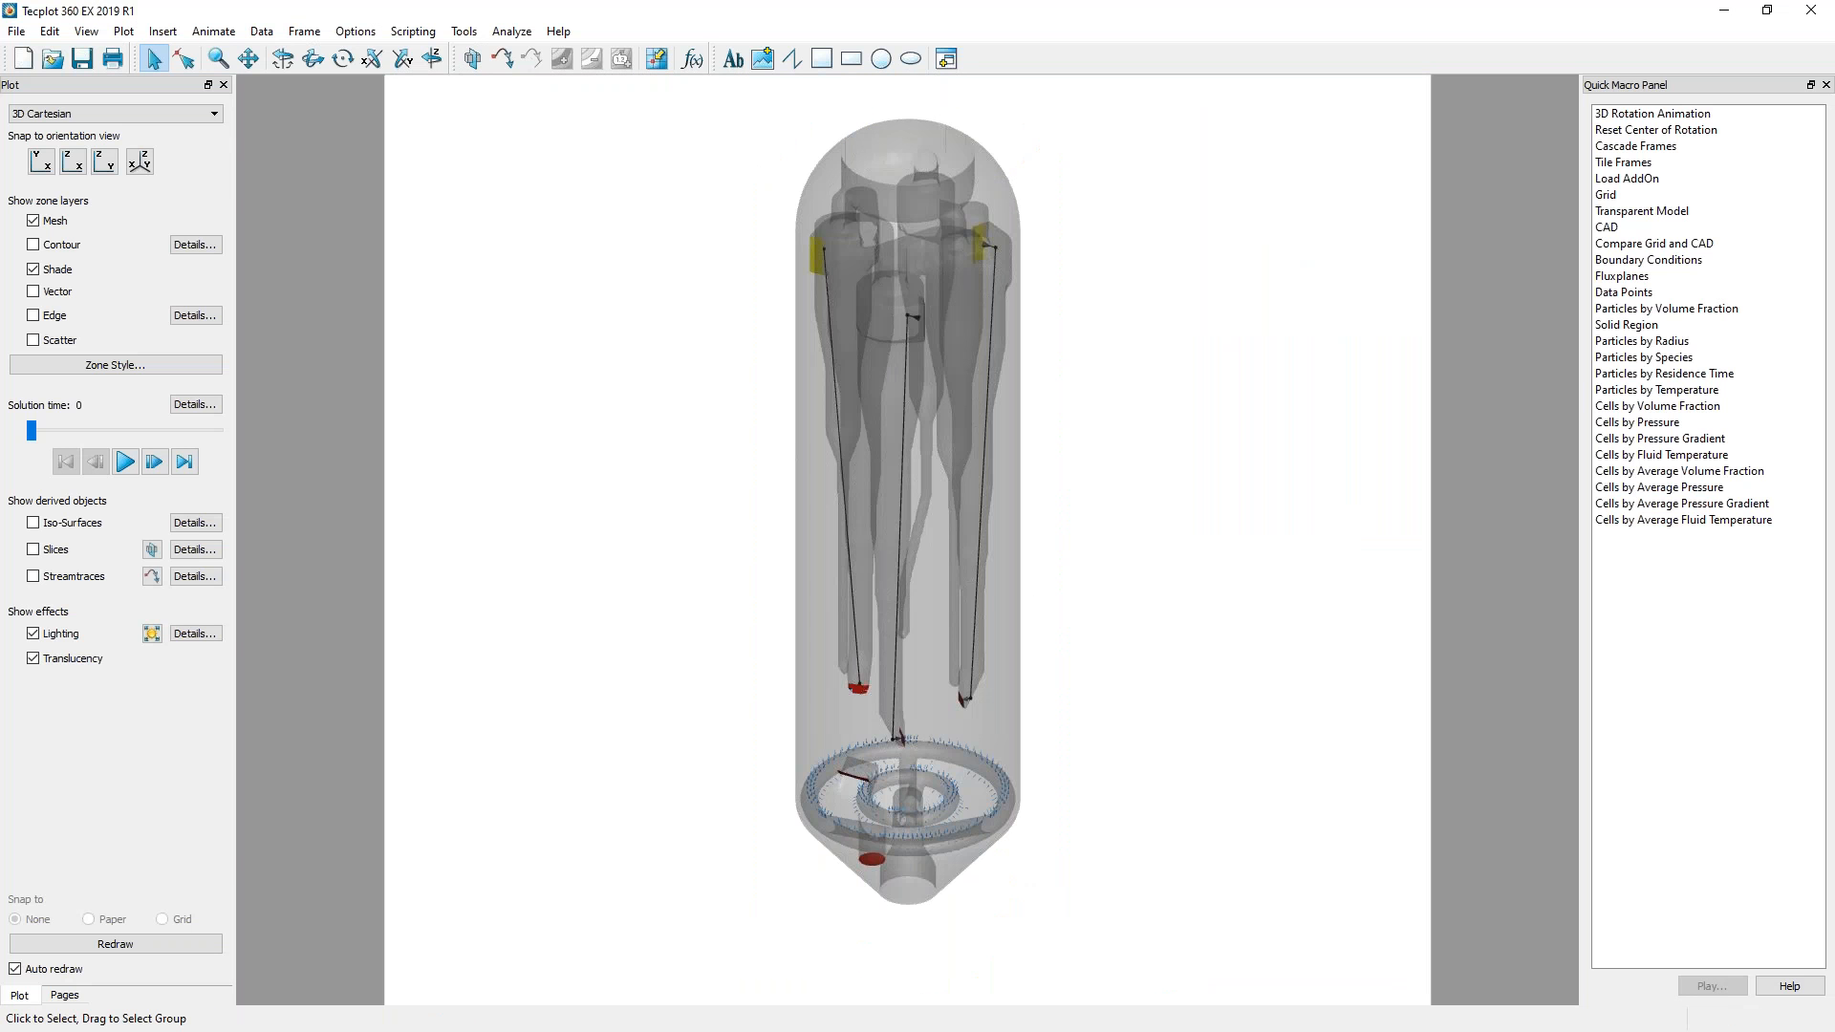
Examine the boundary conditions on the lower dipleg ends, the side inlet and the air distributor rings up close from several angles.
{"action": "left_click", "coordinate": [282, 61]}
{"action": "left_click_drag", "start_coordinate": [834, 700], "coordinate": [1478, 626]}
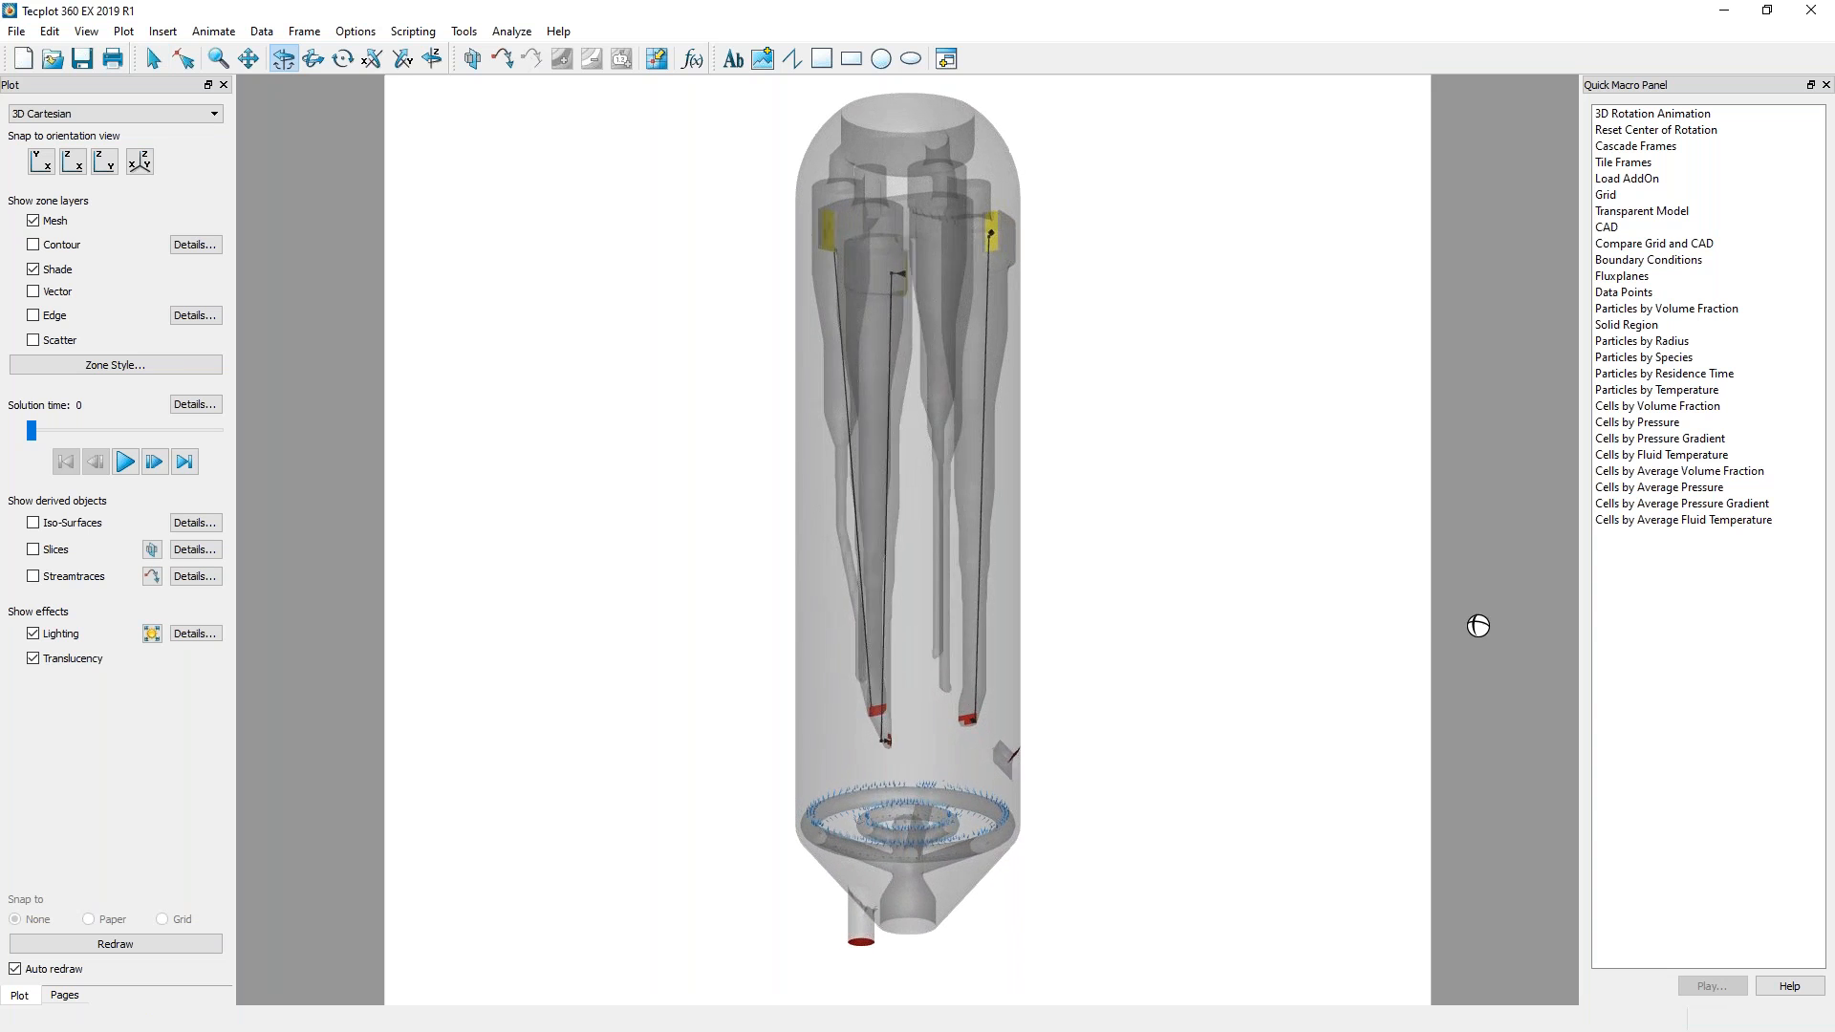
{"action": "left_click_drag", "start_coordinate": [901, 774], "coordinate": [1024, 770]}
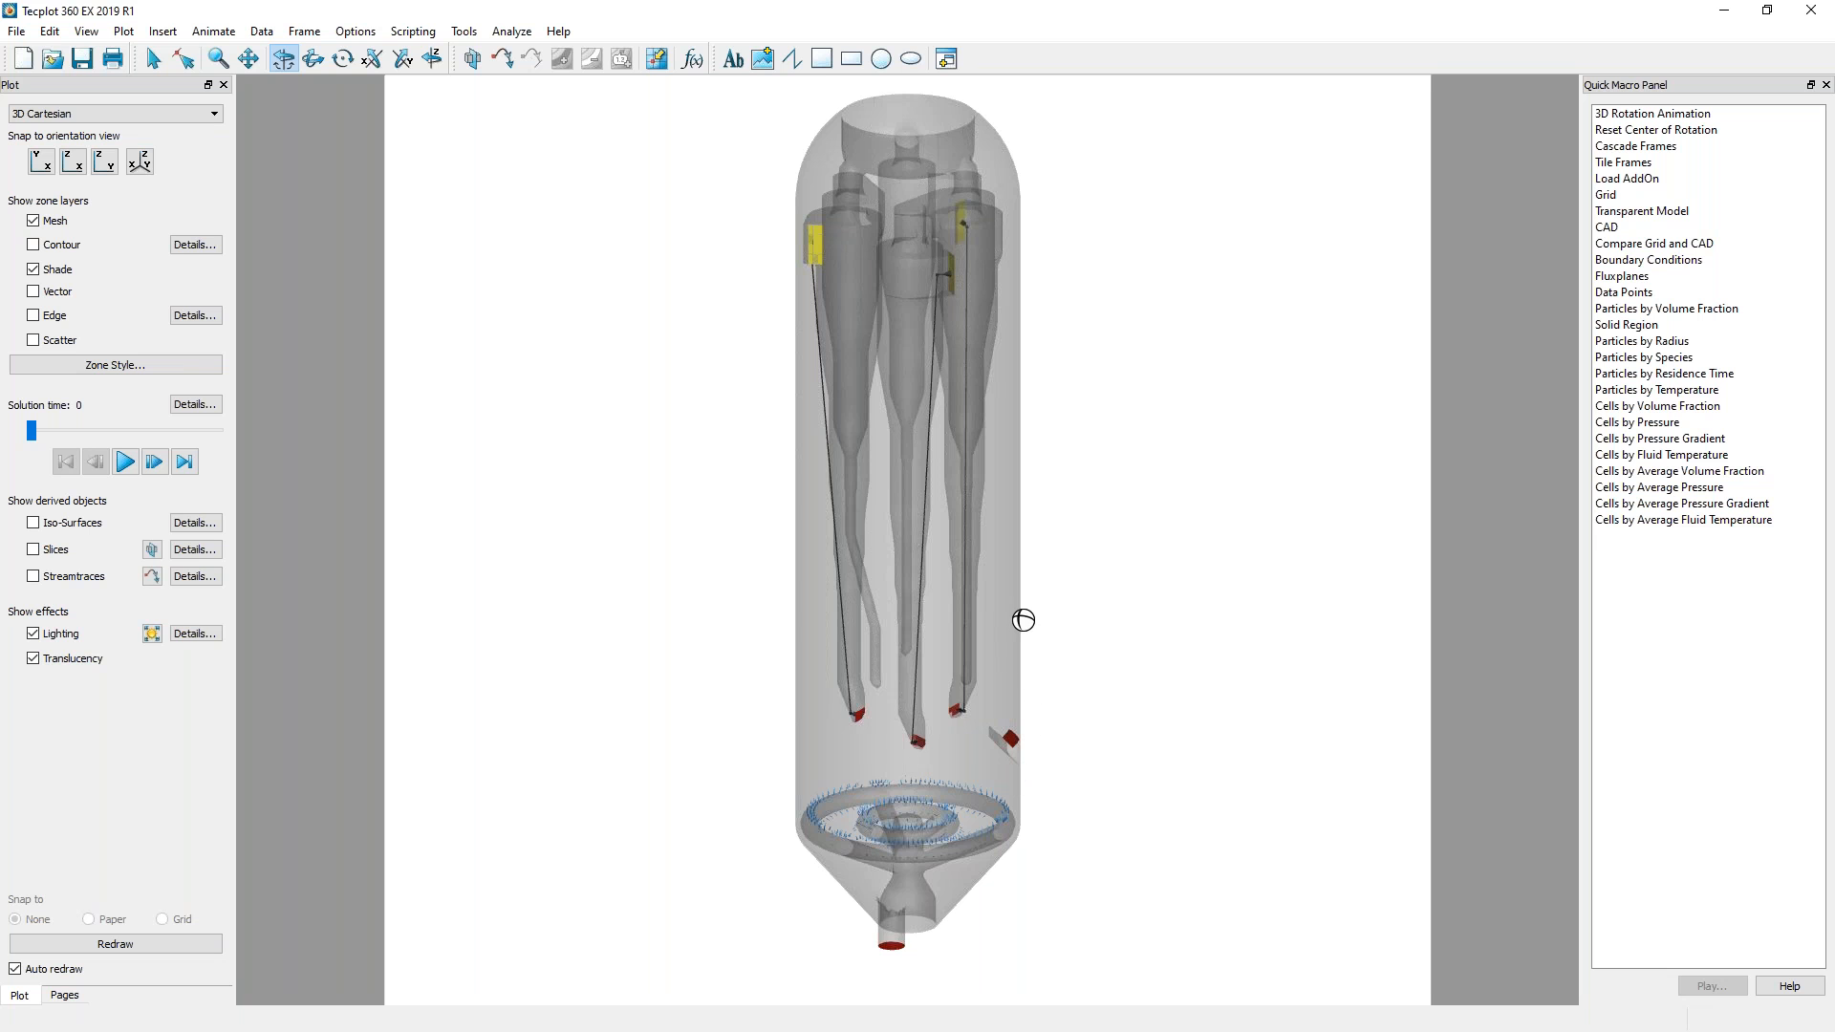
{"action": "middle_click_drag", "start_coordinate": [1023, 645], "coordinate": [1000, 891]}
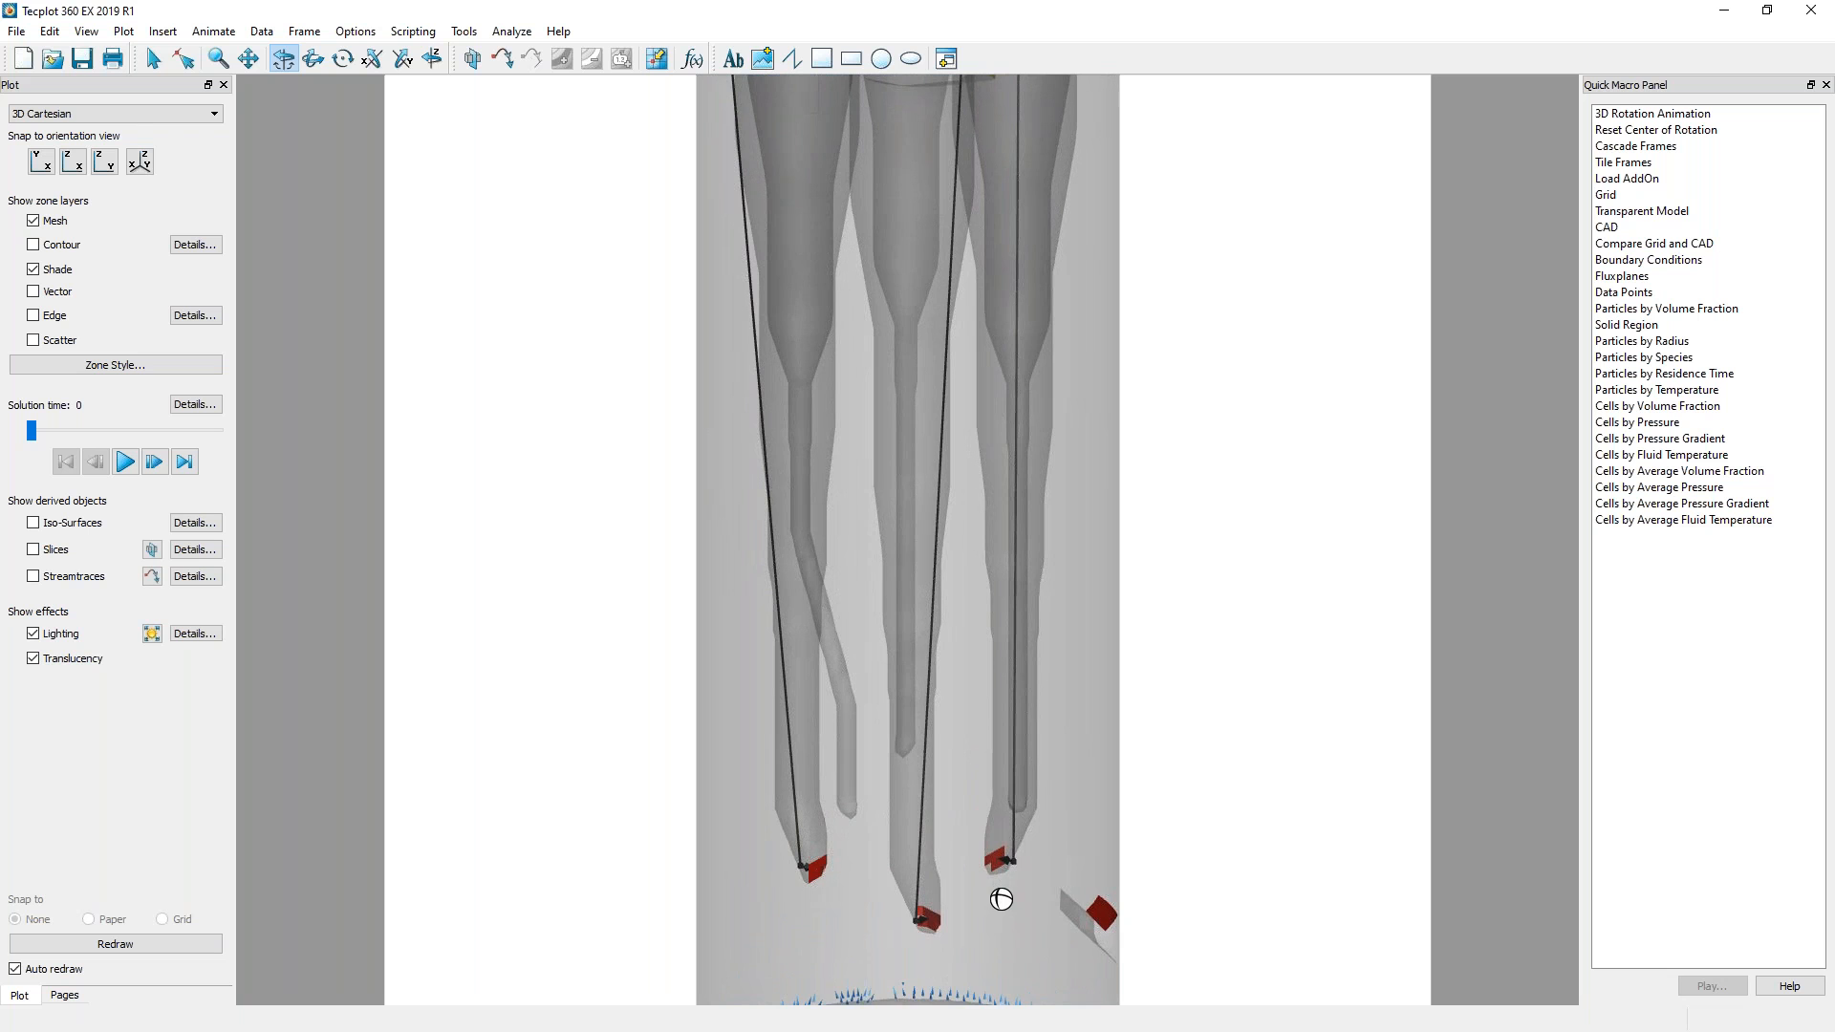
{"action": "right_click_drag", "start_coordinate": [995, 863], "coordinate": [995, 613]}
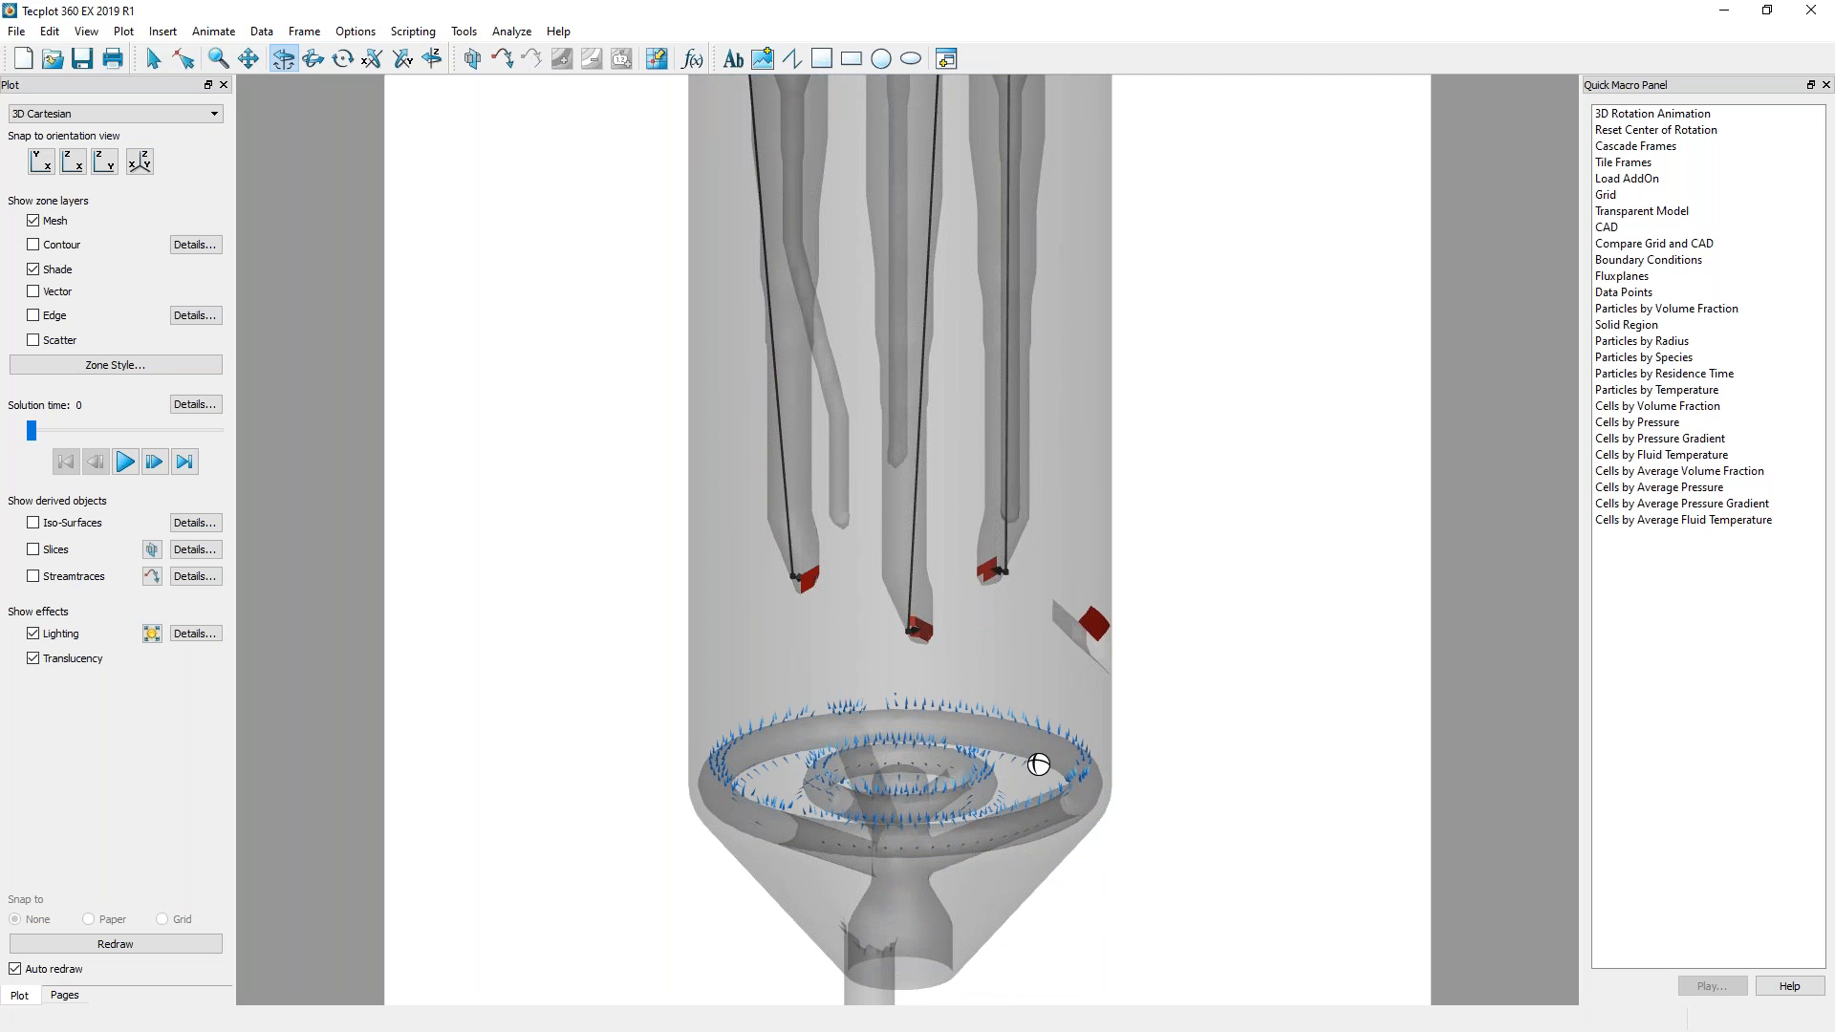
{"action": "left_click_drag", "start_coordinate": [1003, 663], "coordinate": [1023, 581]}
{"action": "right_click_drag", "start_coordinate": [1025, 581], "coordinate": [1030, 563]}
{"action": "middle_click_drag", "start_coordinate": [965, 692], "coordinate": [932, 954]}
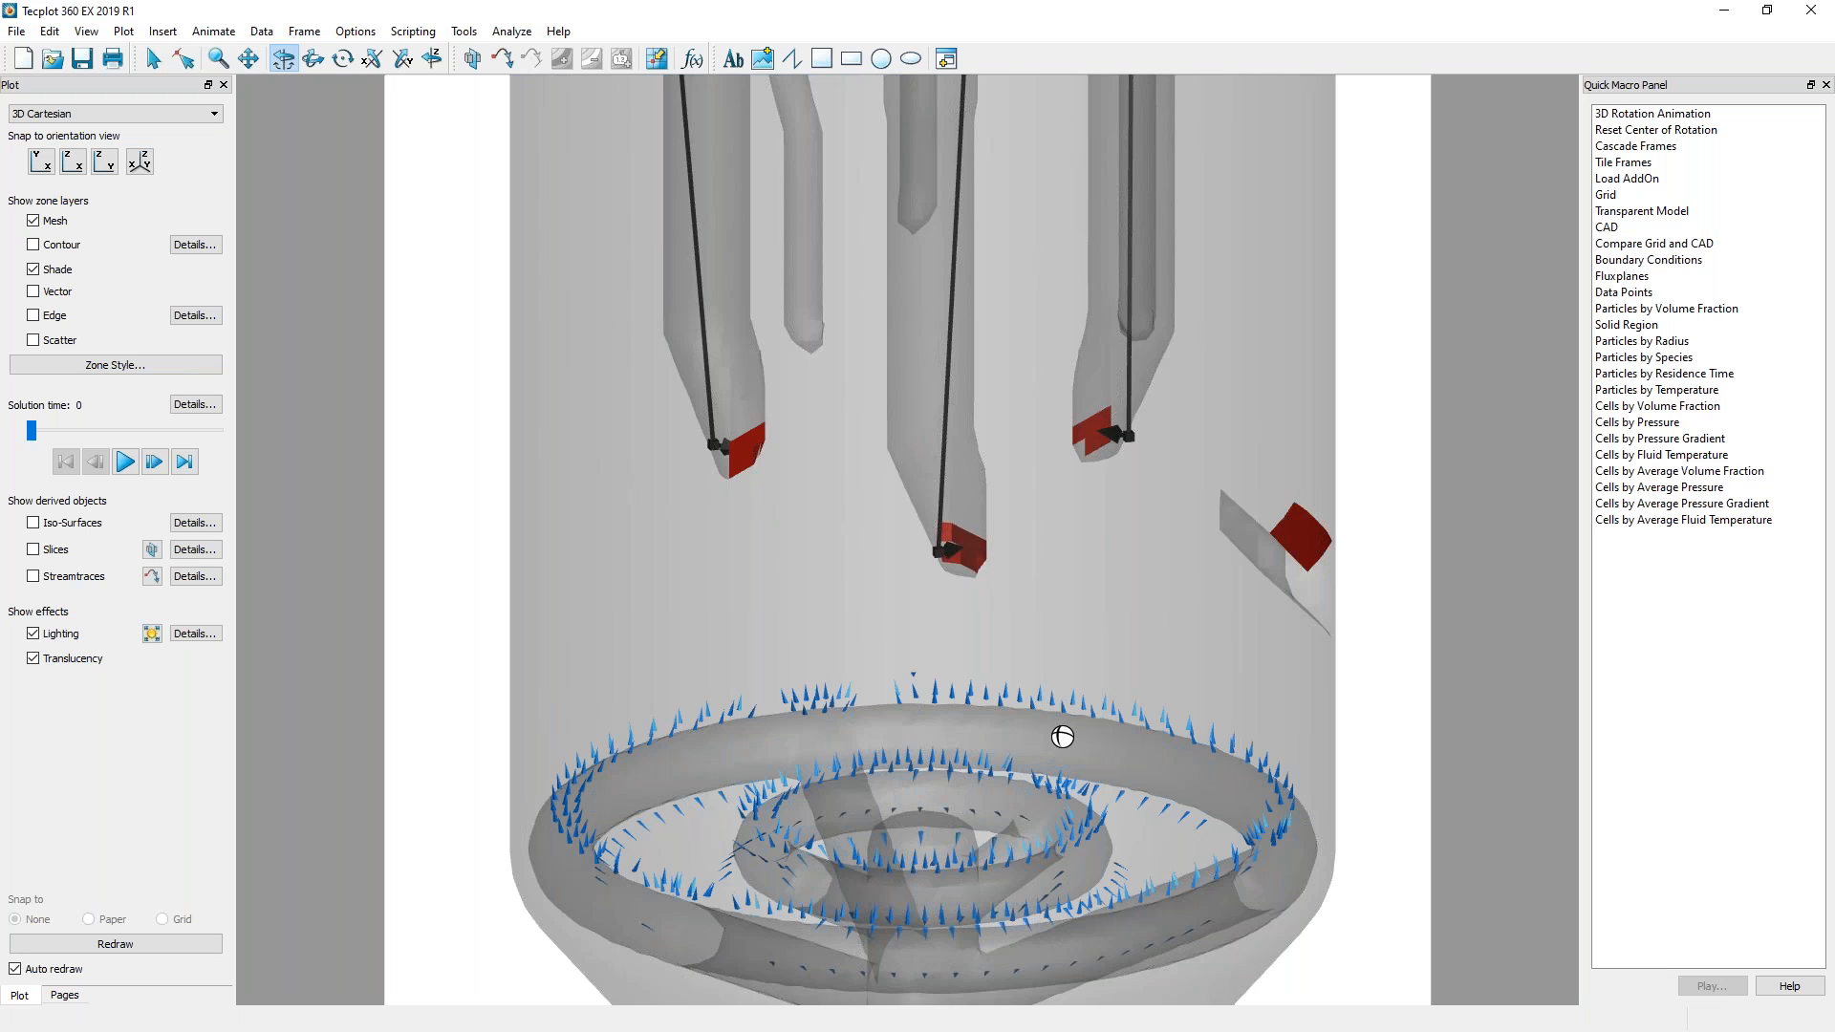
Examine the cyclone inlets at the top of the vessel and their connections down to the diplegs, ending on the whole reactor.
{"action": "left_click_drag", "start_coordinate": [1041, 840], "coordinate": [995, 493]}
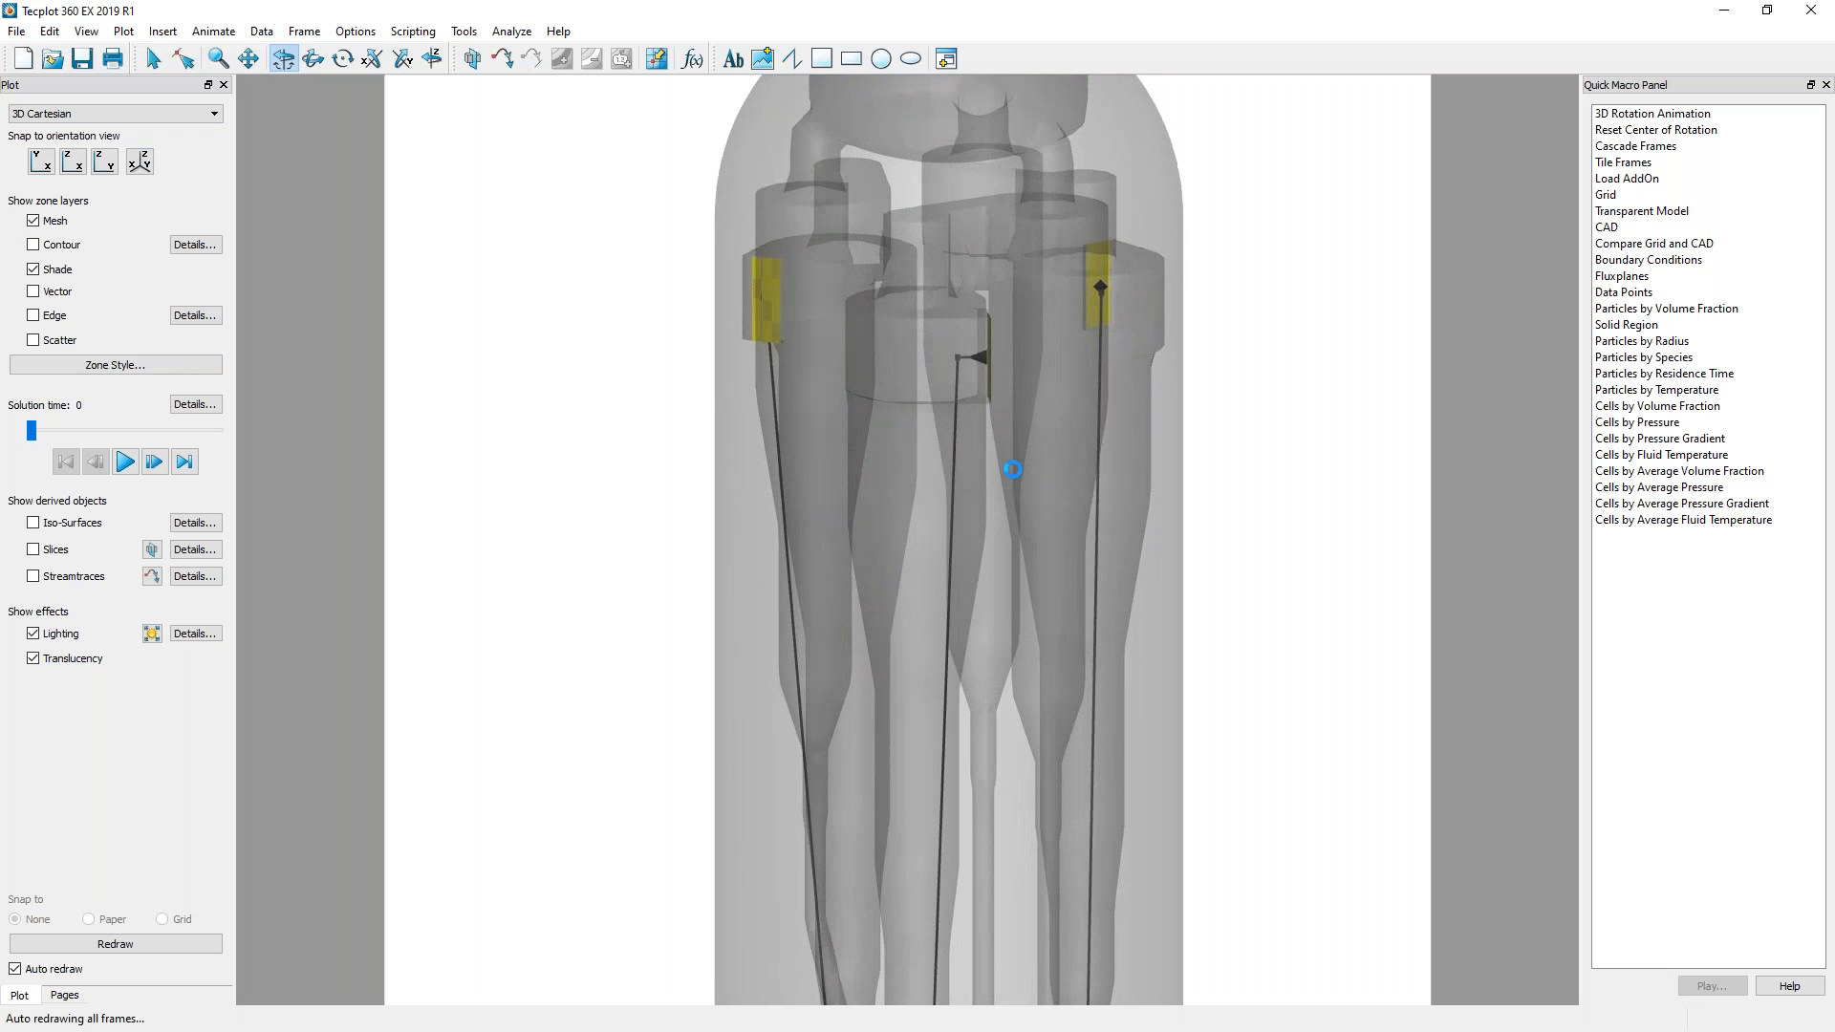
{"action": "left_click_drag", "start_coordinate": [946, 757], "coordinate": [984, 401]}
{"action": "scroll", "coordinate": [984, 400], "scroll_direction": "down", "scroll_amount": 2}
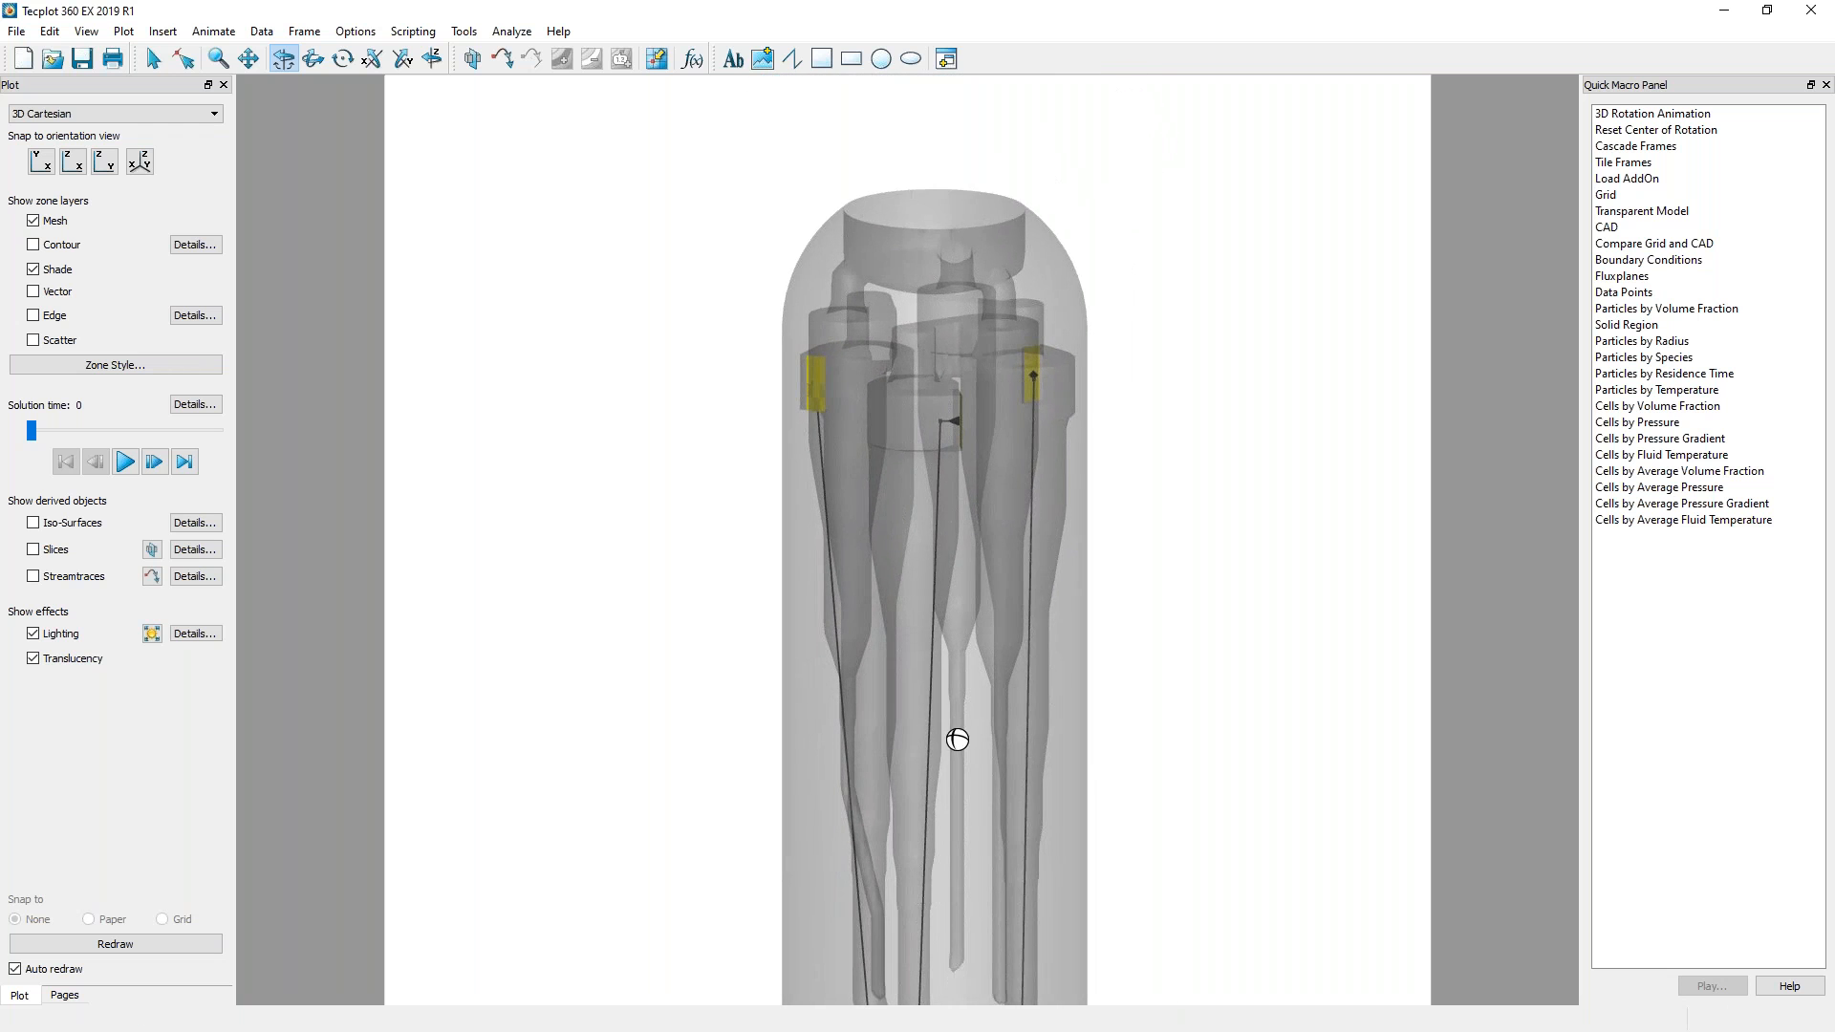
{"action": "right_click_drag", "start_coordinate": [959, 739], "coordinate": [975, 553]}
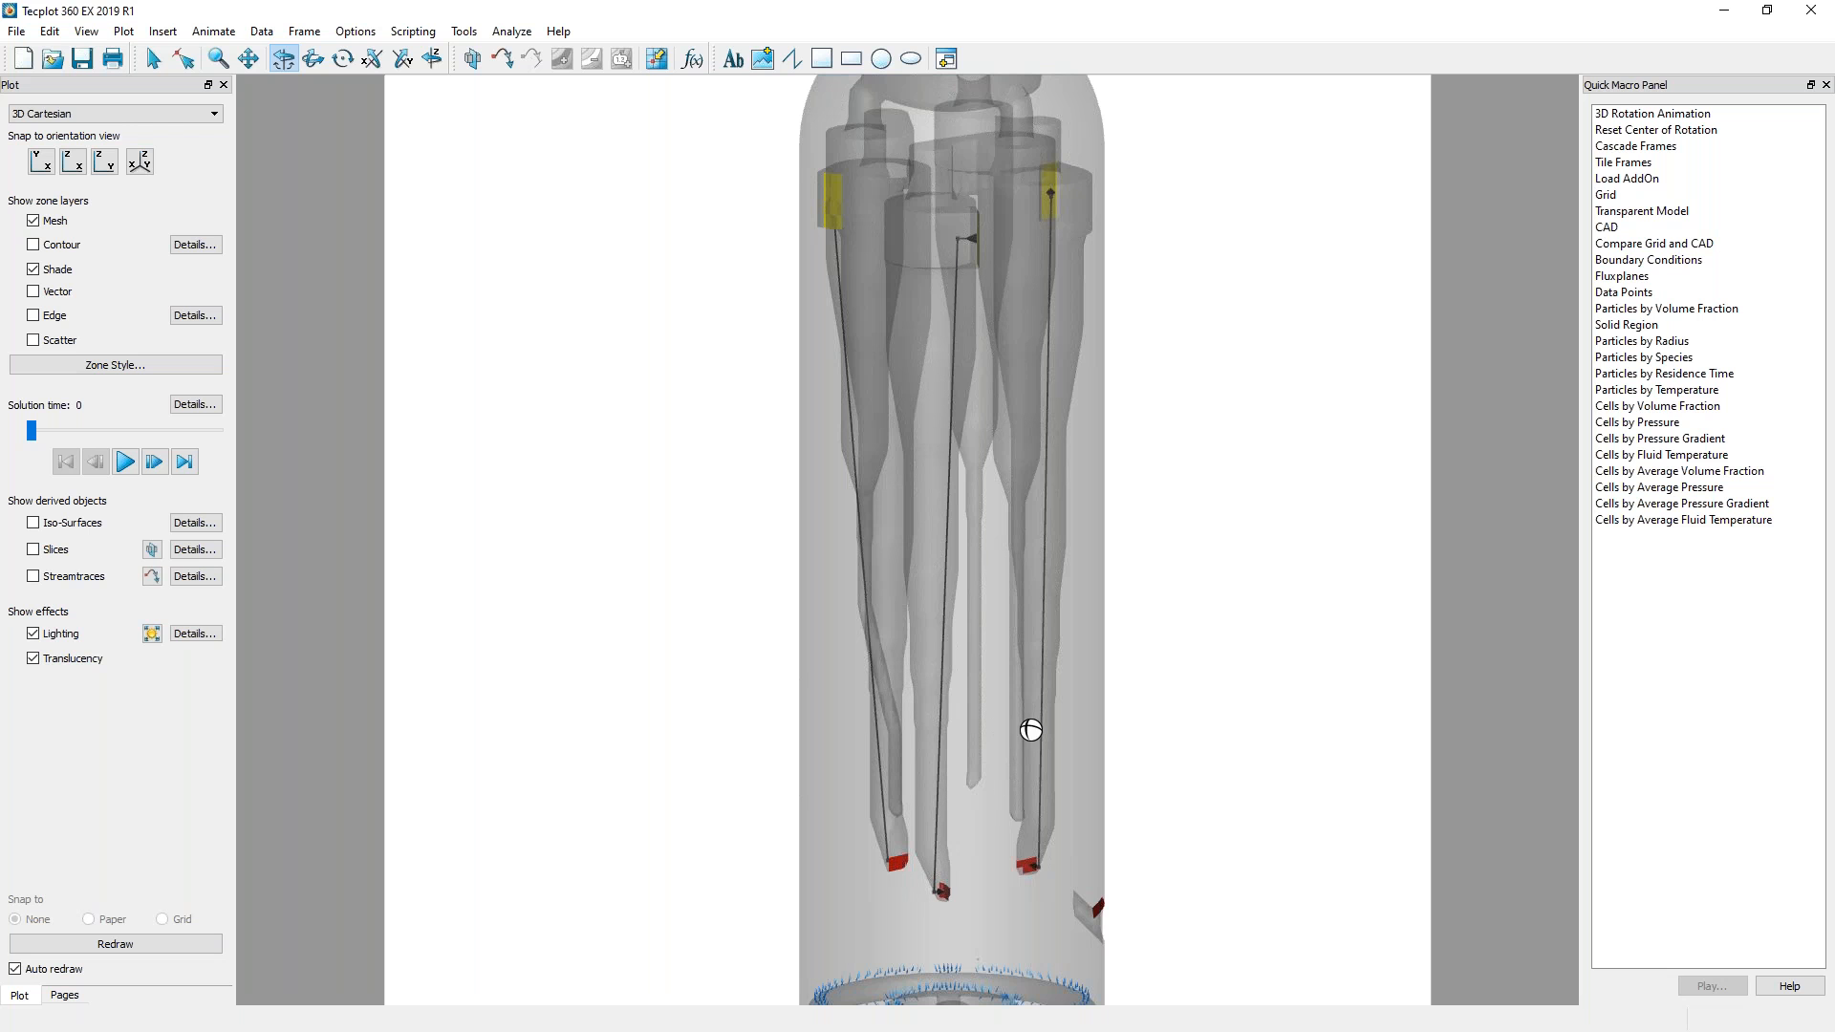
{"action": "left_click_drag", "start_coordinate": [1024, 742], "coordinate": [974, 584]}
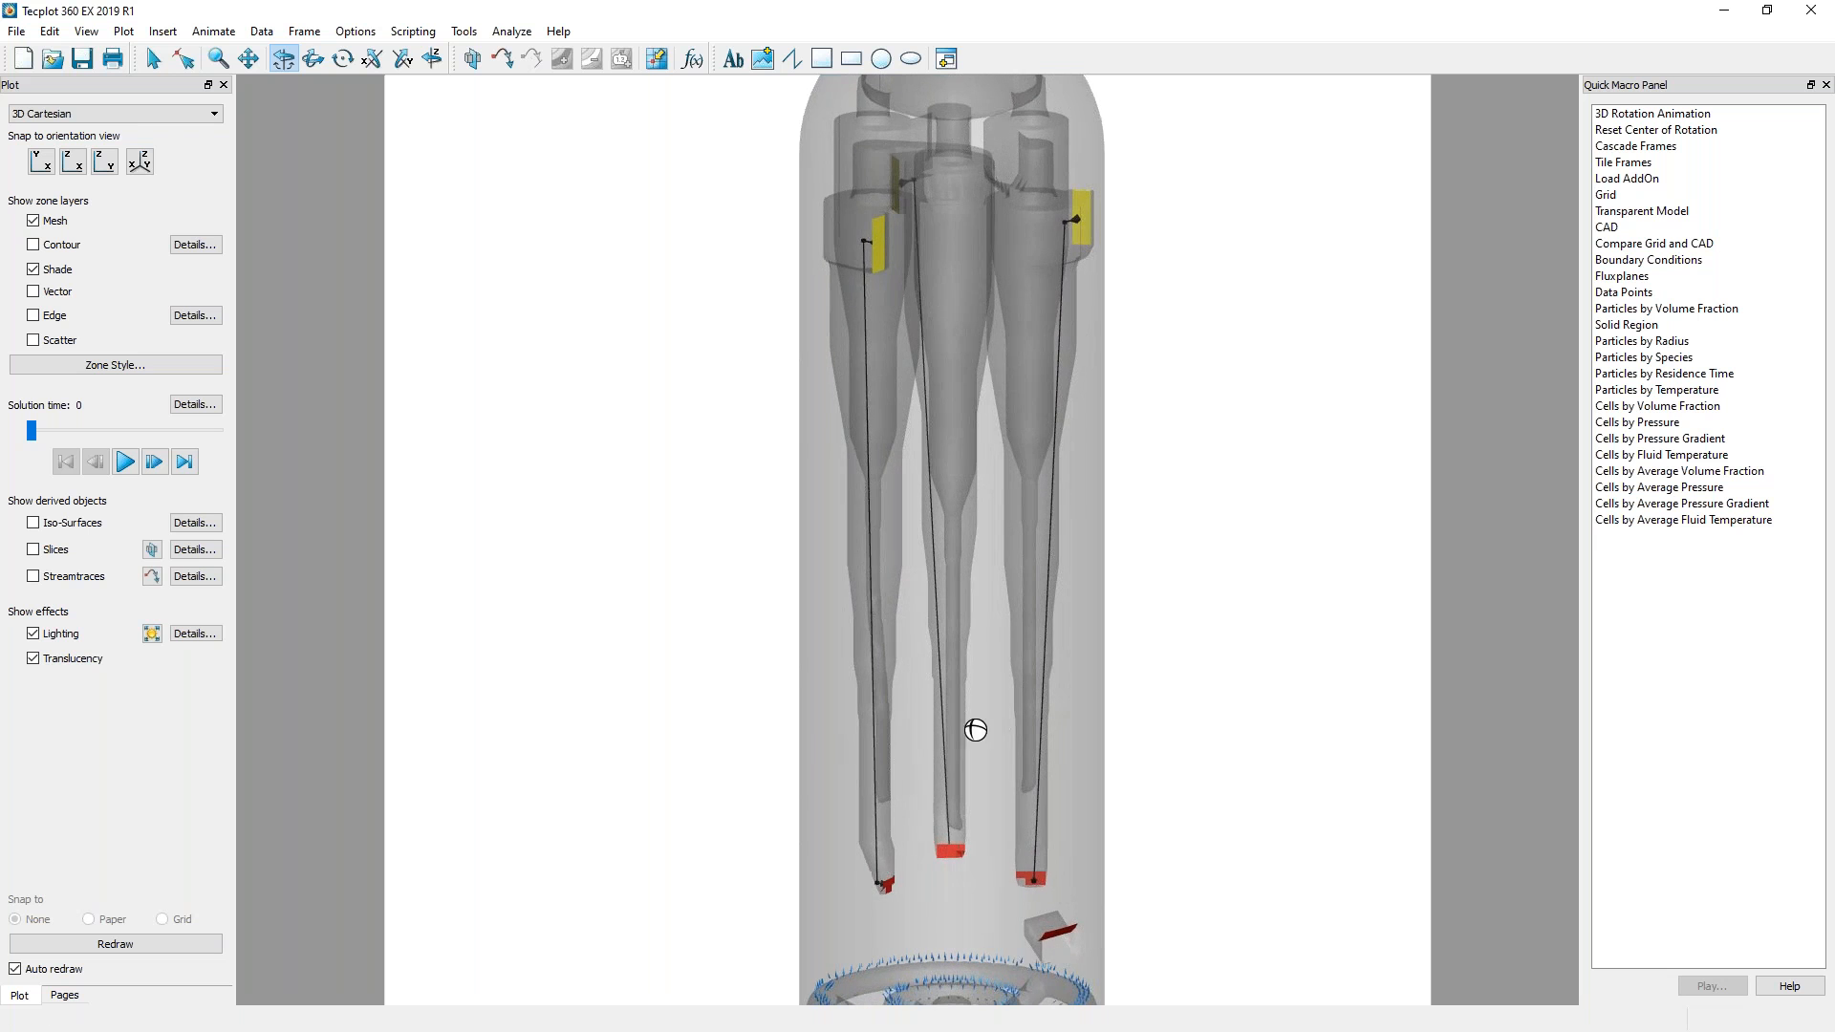
{"action": "middle_click_drag", "start_coordinate": [954, 645], "coordinate": [953, 537]}
{"action": "middle_click_drag", "start_coordinate": [958, 641], "coordinate": [966, 605]}
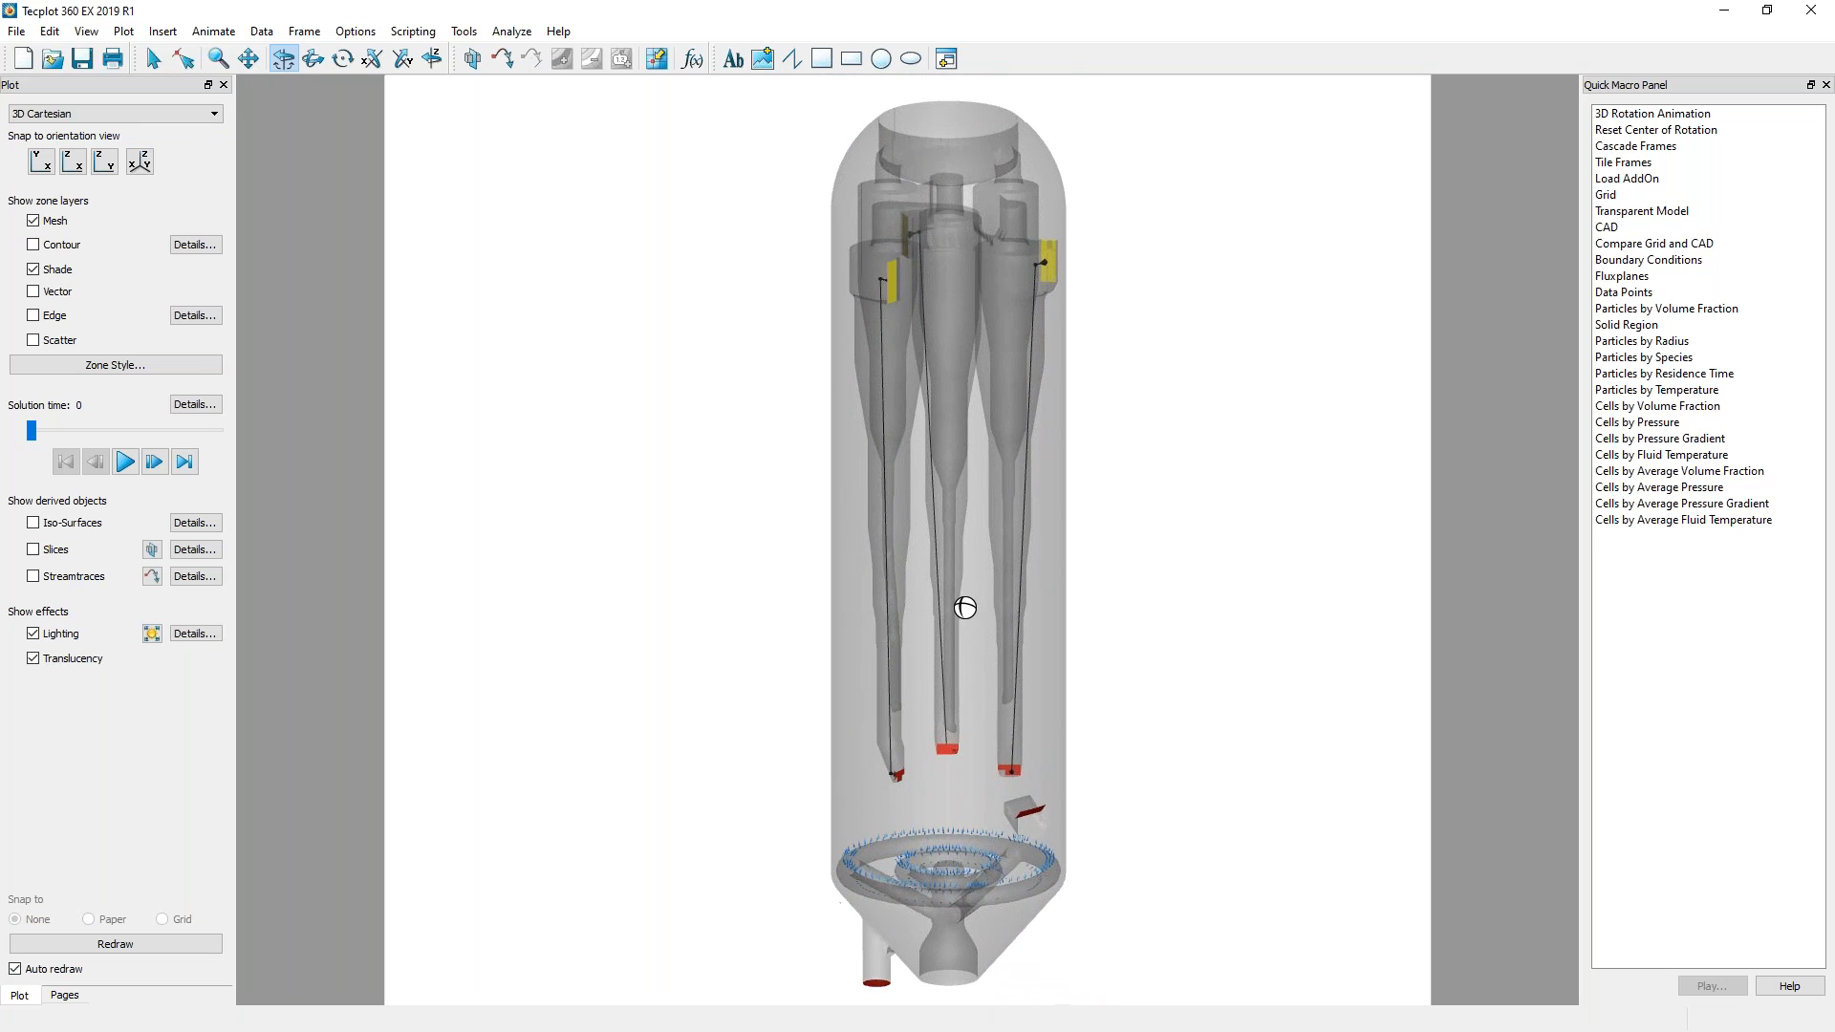
Open the zone style settings beside the model, enlarge the dialog and widen the Zone Name column to show full names.
{"action": "right_click", "coordinate": [603, 643]}
{"action": "left_click", "coordinate": [183, 368]}
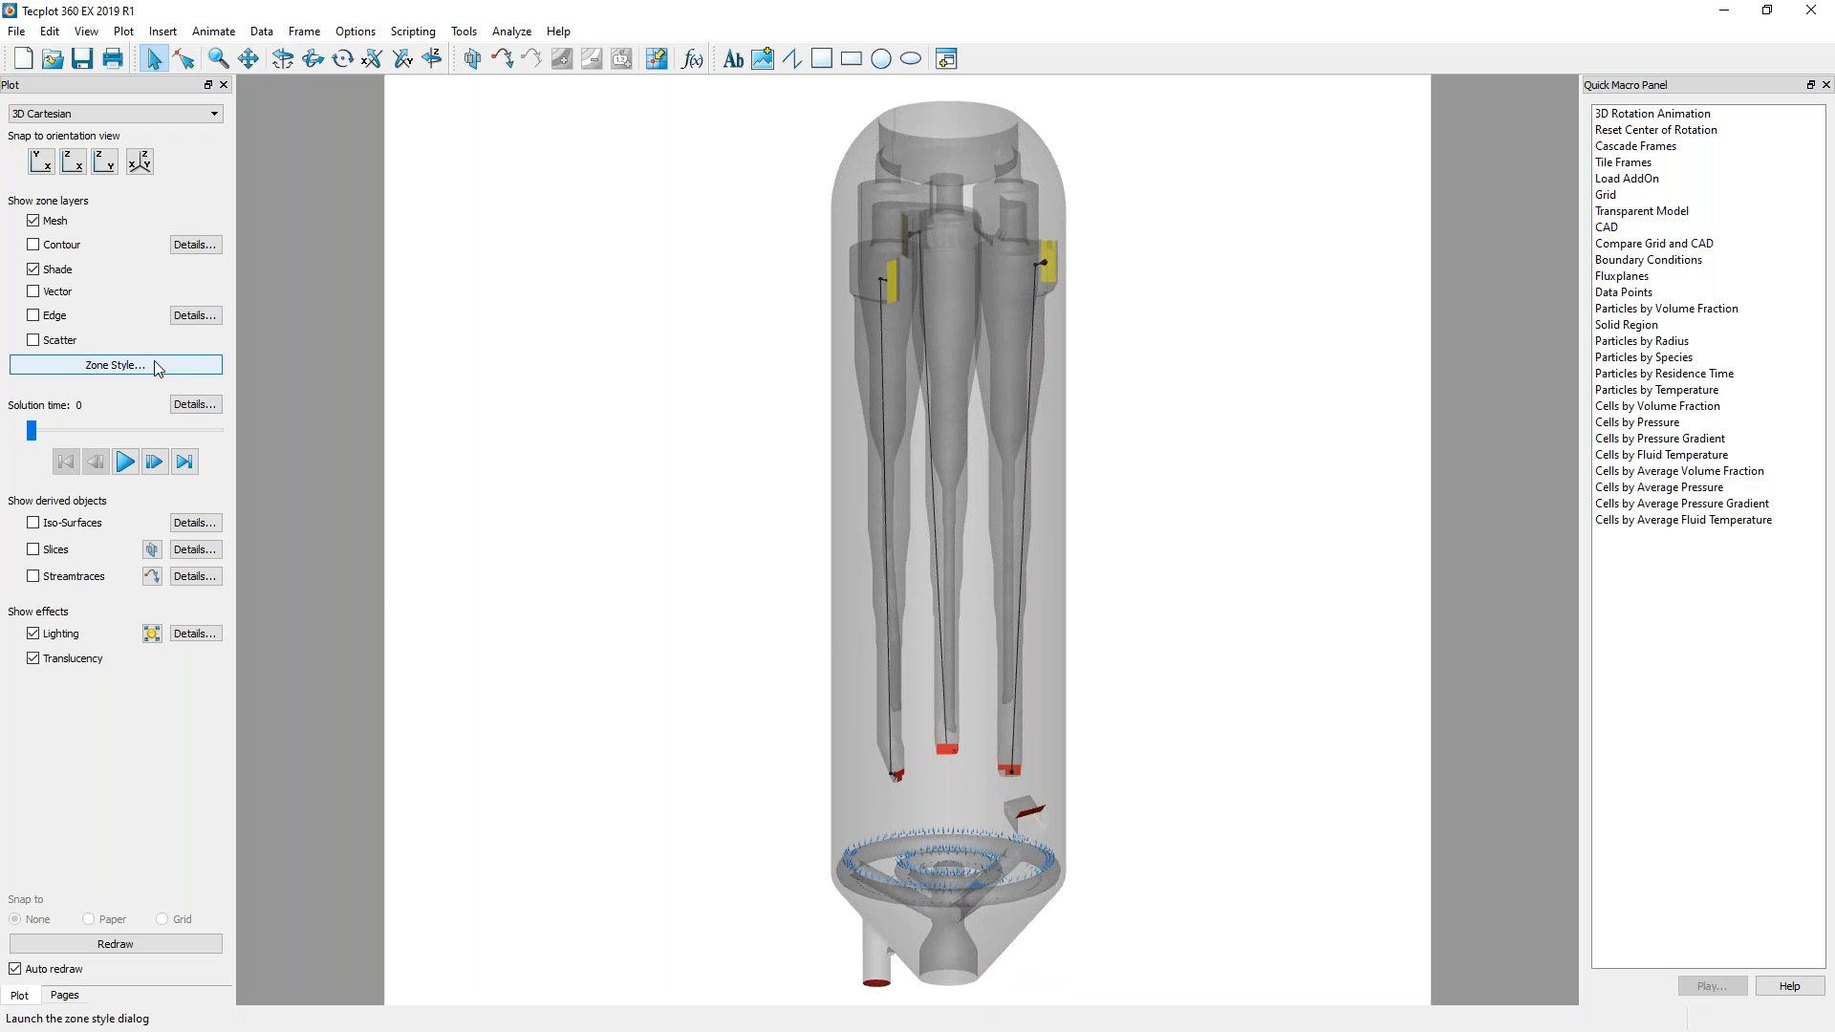
{"action": "left_click_drag", "start_coordinate": [927, 395], "coordinate": [453, 232]}
{"action": "left_click_drag", "start_coordinate": [746, 506], "coordinate": [729, 960]}
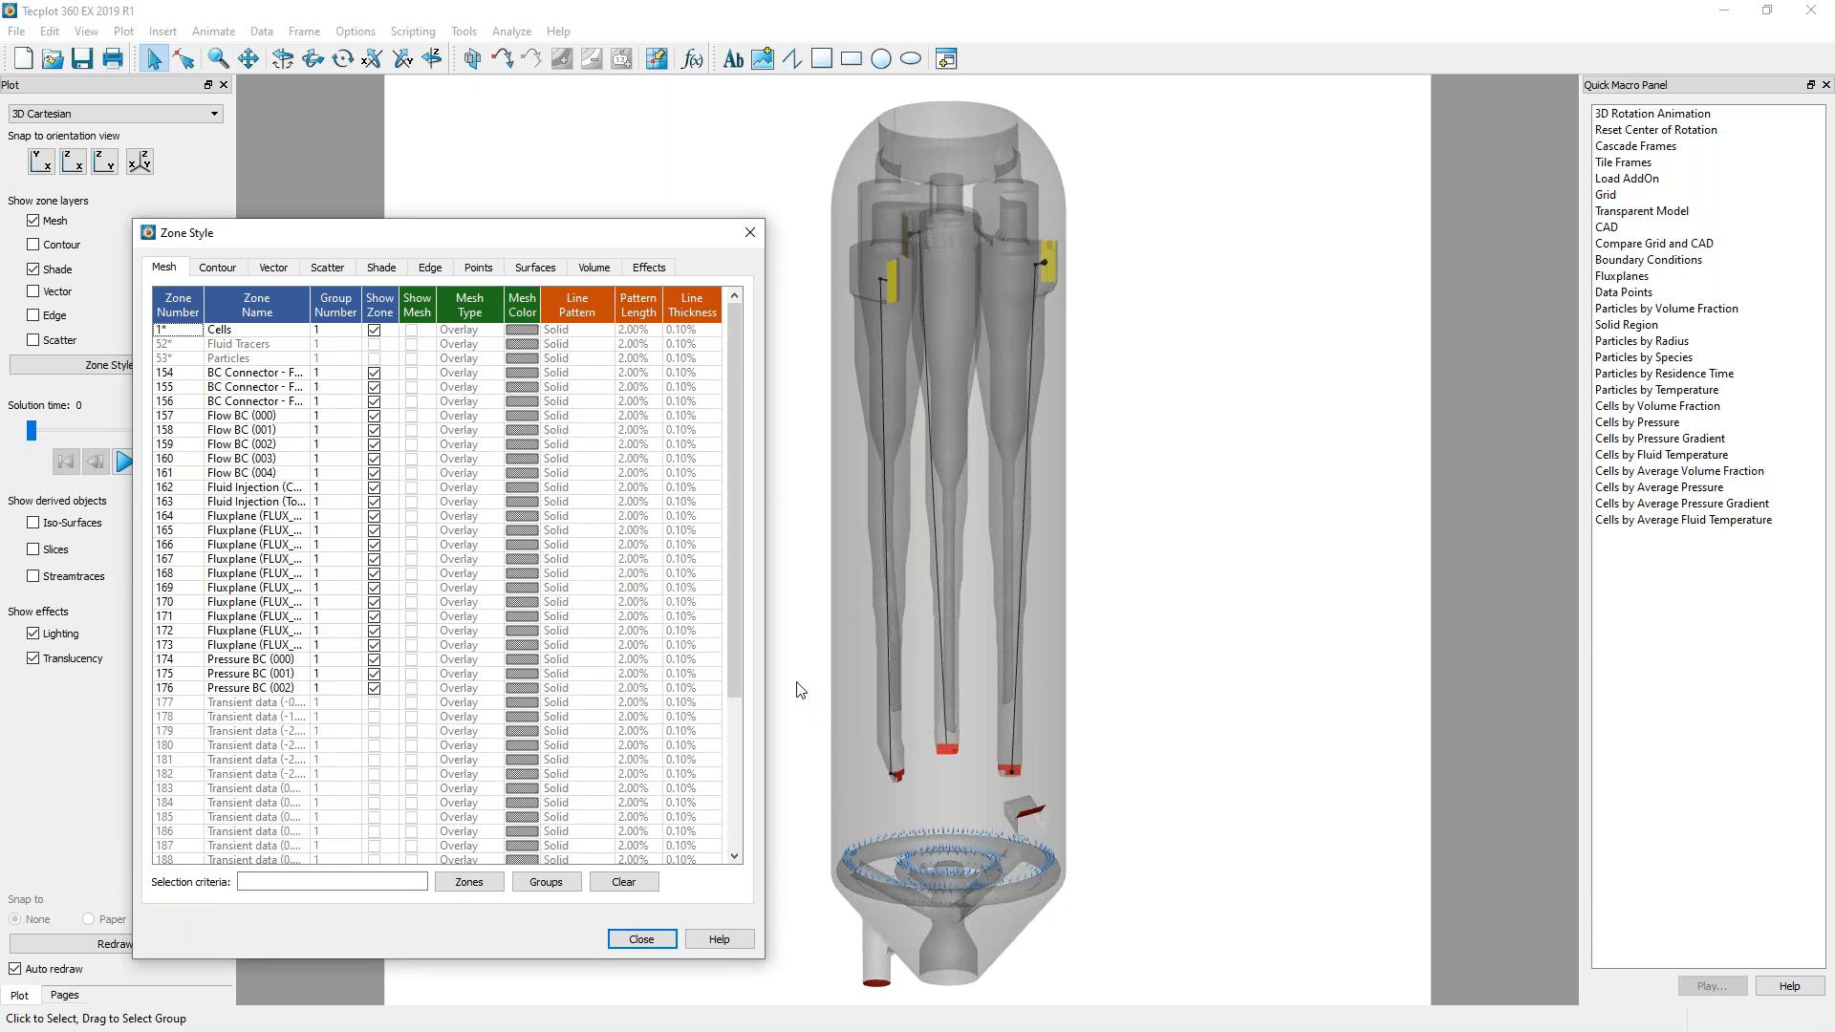
{"action": "left_click_drag", "start_coordinate": [764, 659], "coordinate": [793, 659]}
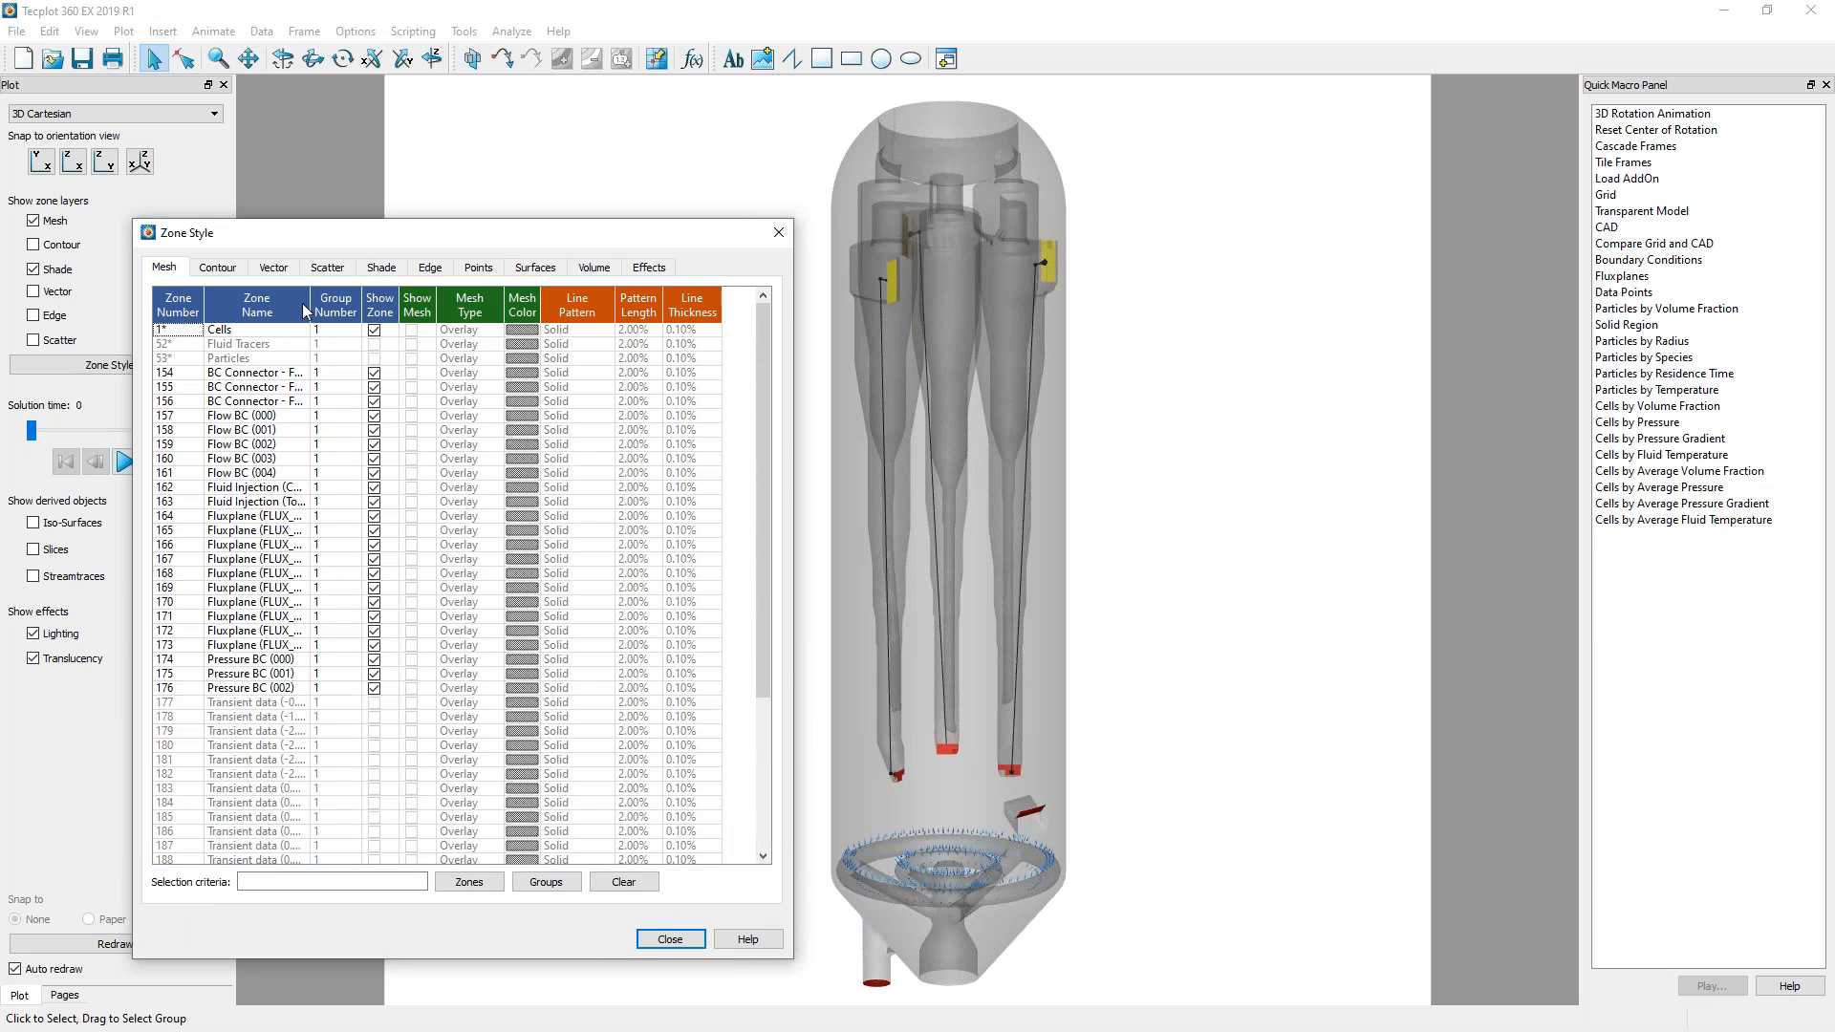
{"action": "left_click_drag", "start_coordinate": [311, 299], "coordinate": [407, 298]}
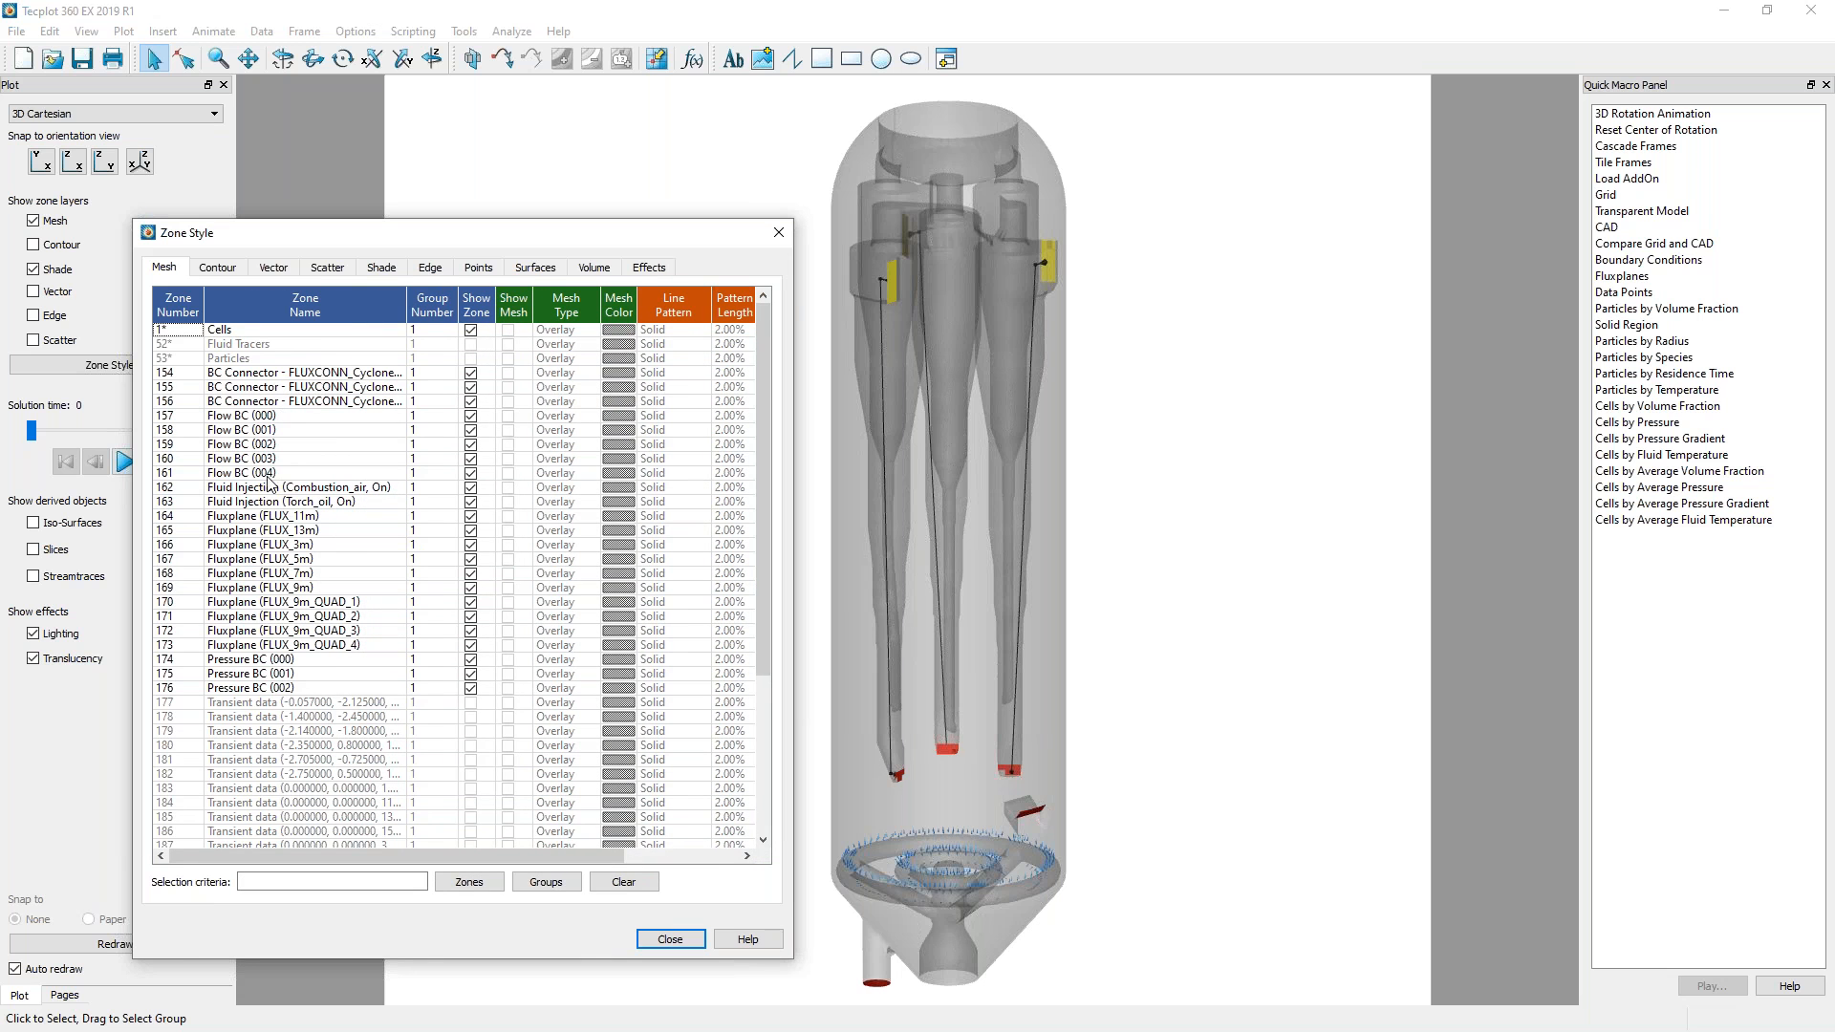
Hide the zones Flow BC (000), (001), (002) and (003) in the plot.
{"action": "left_click", "coordinate": [470, 415]}
{"action": "left_click", "coordinate": [470, 430]}
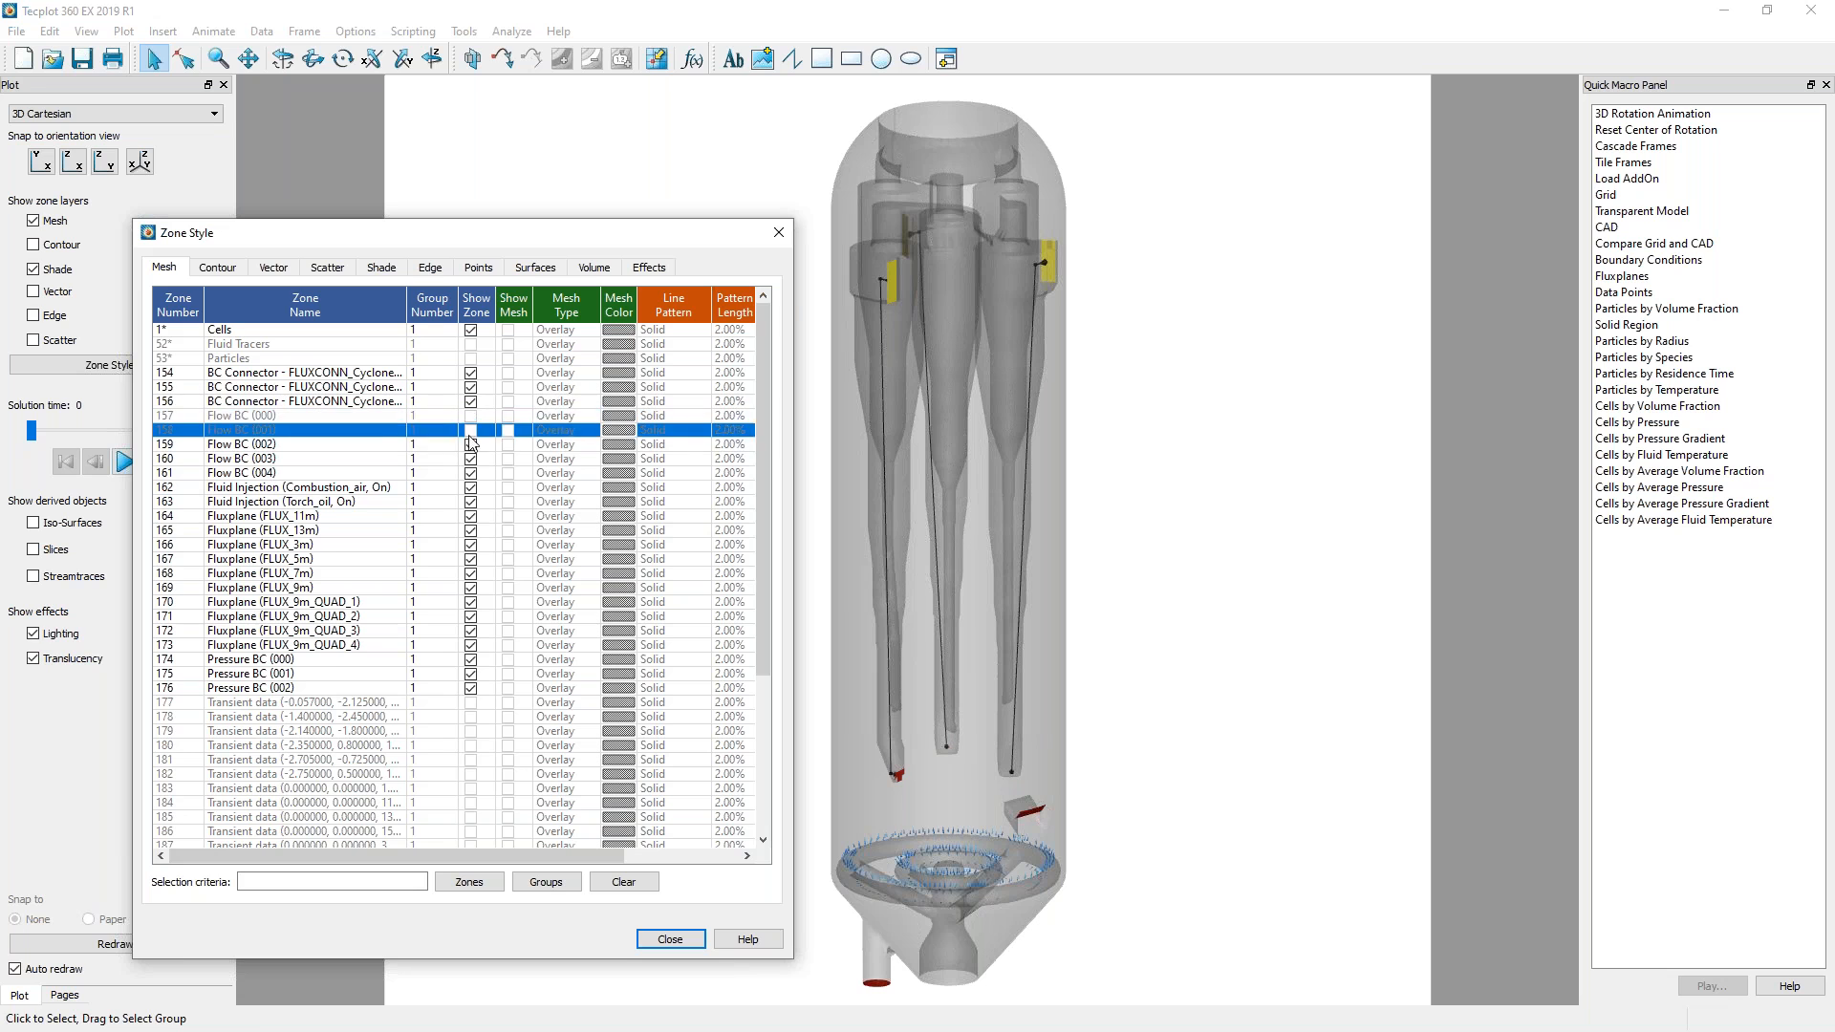
{"action": "left_click", "coordinate": [470, 445]}
{"action": "left_click", "coordinate": [470, 459]}
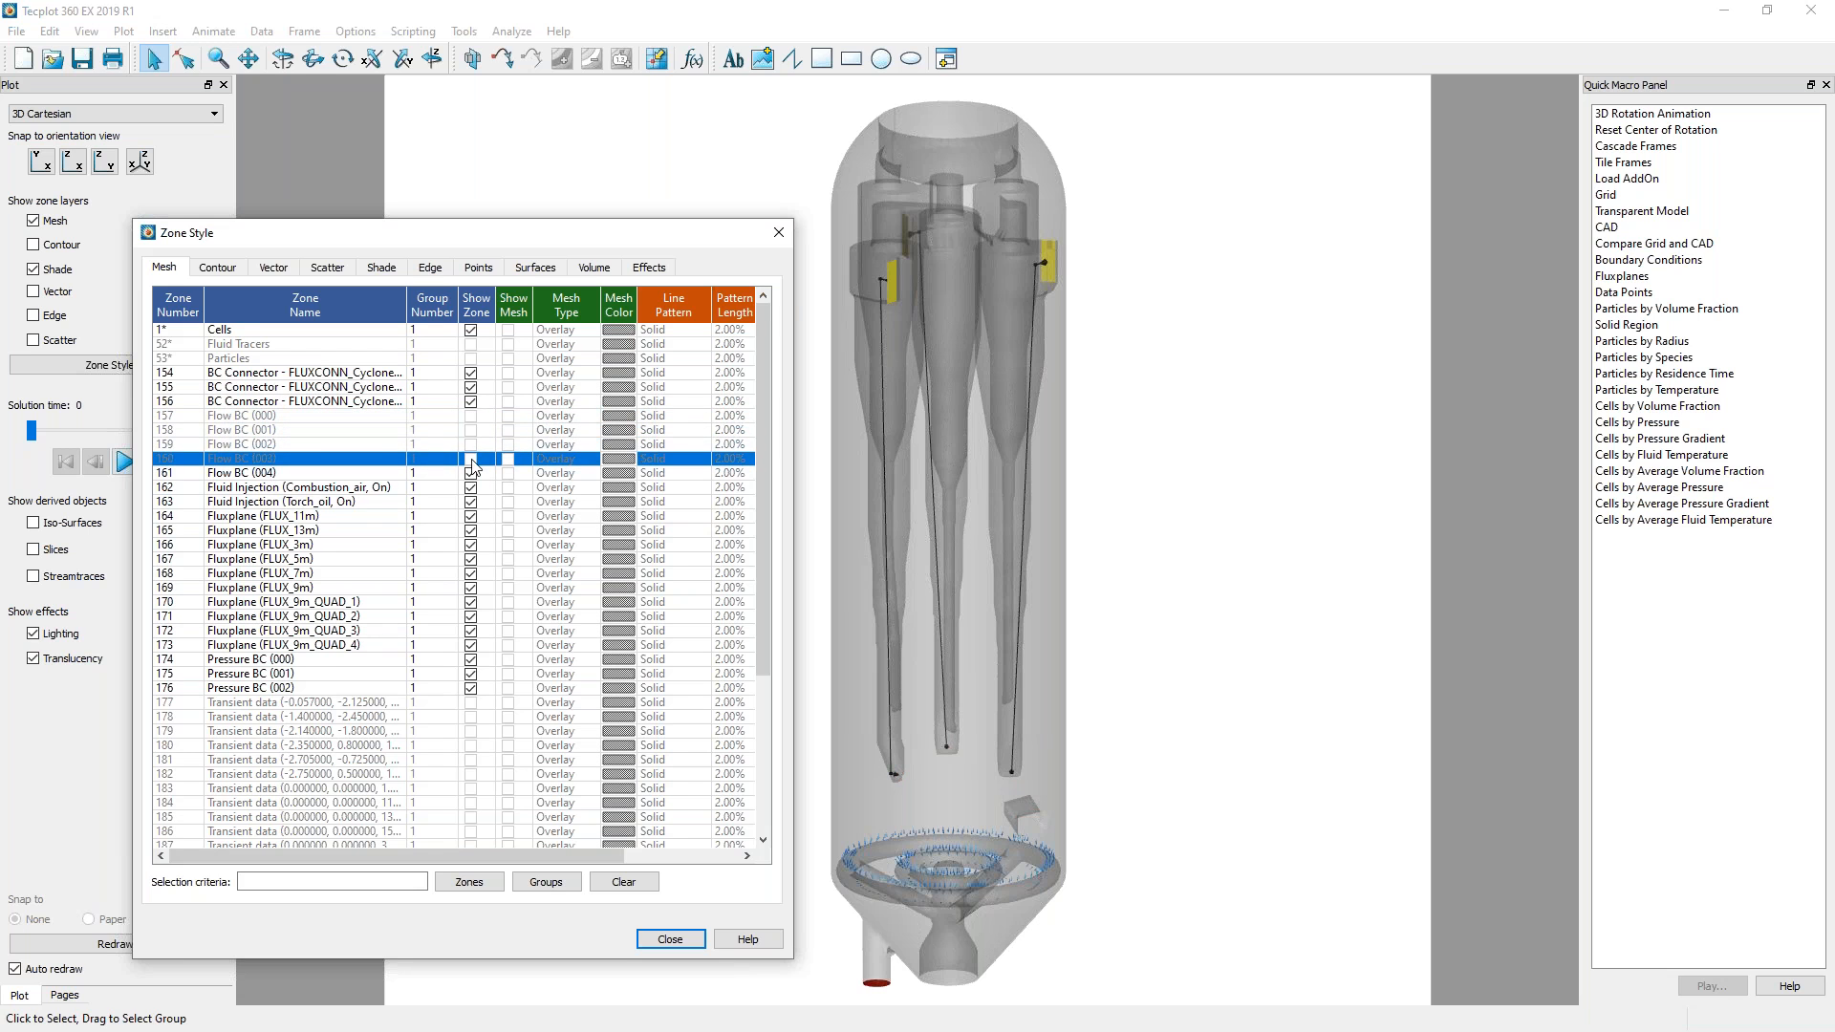
Show the four hidden zones Flow BC (000) to Flow BC (003) again.
{"action": "left_click", "coordinate": [470, 445]}
{"action": "left_click", "coordinate": [470, 458]}
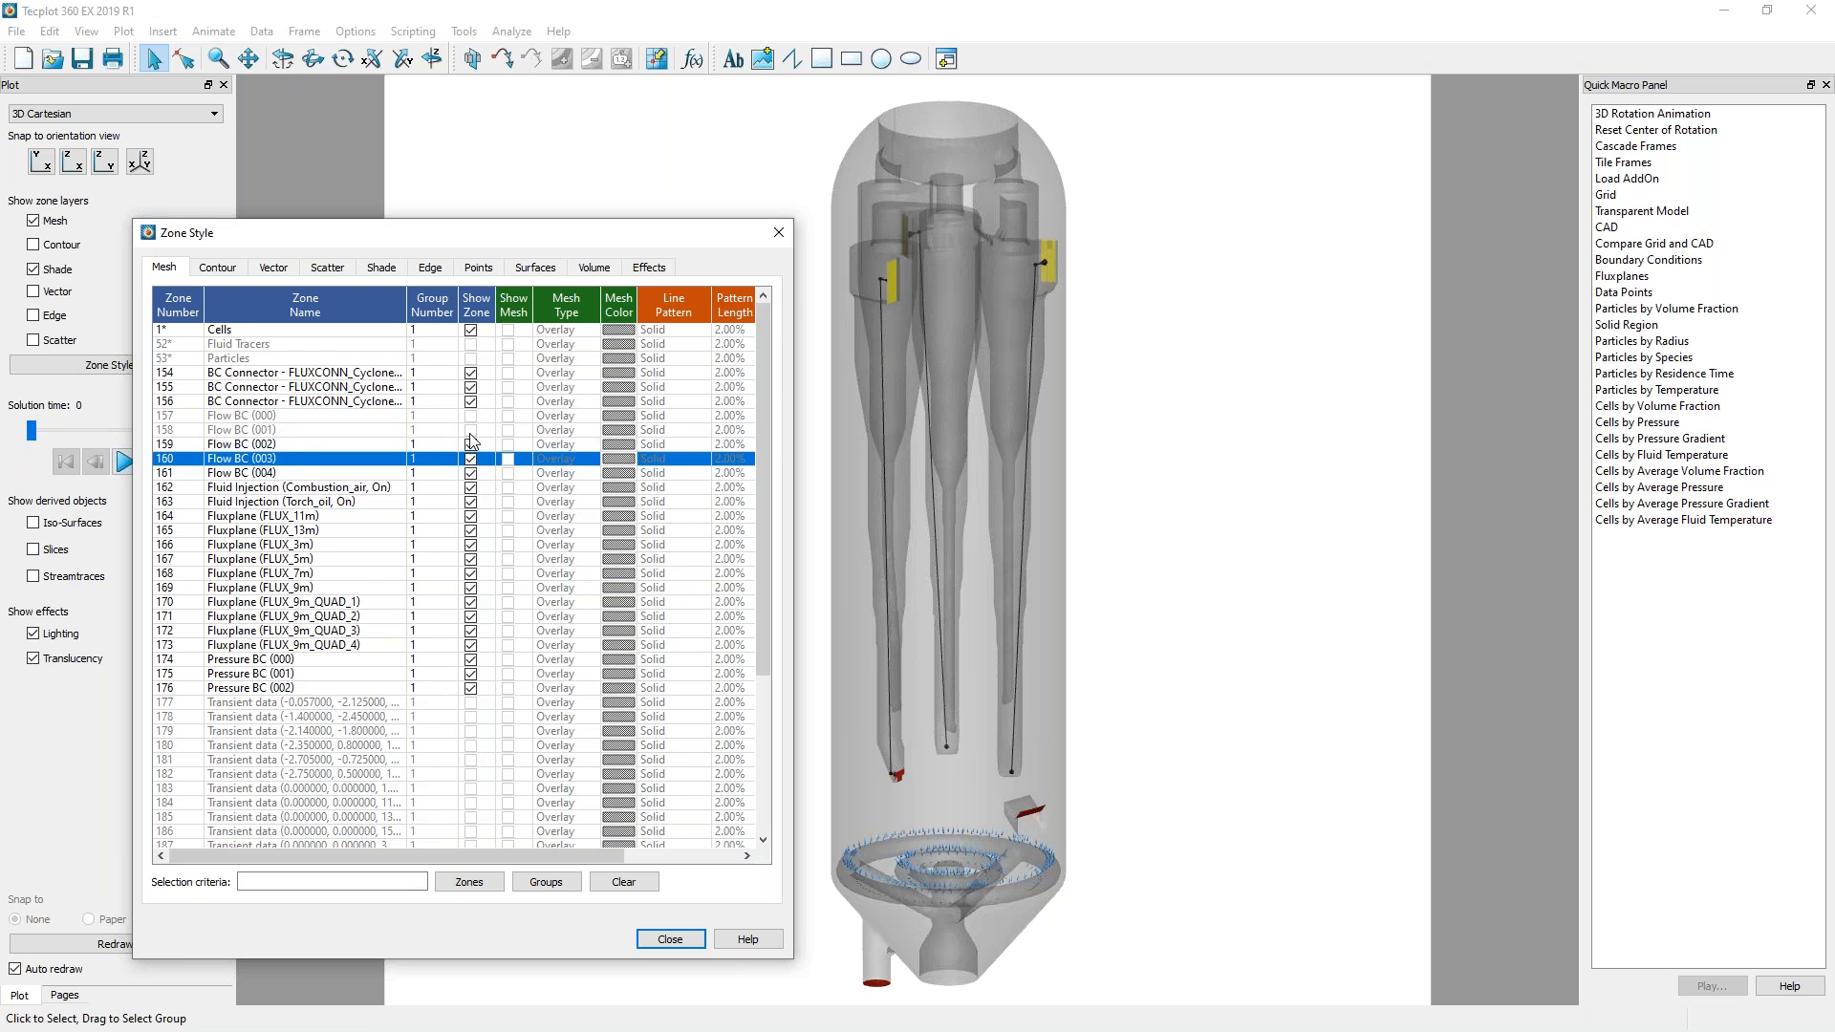
{"action": "left_click", "coordinate": [471, 430]}
{"action": "left_click", "coordinate": [470, 415]}
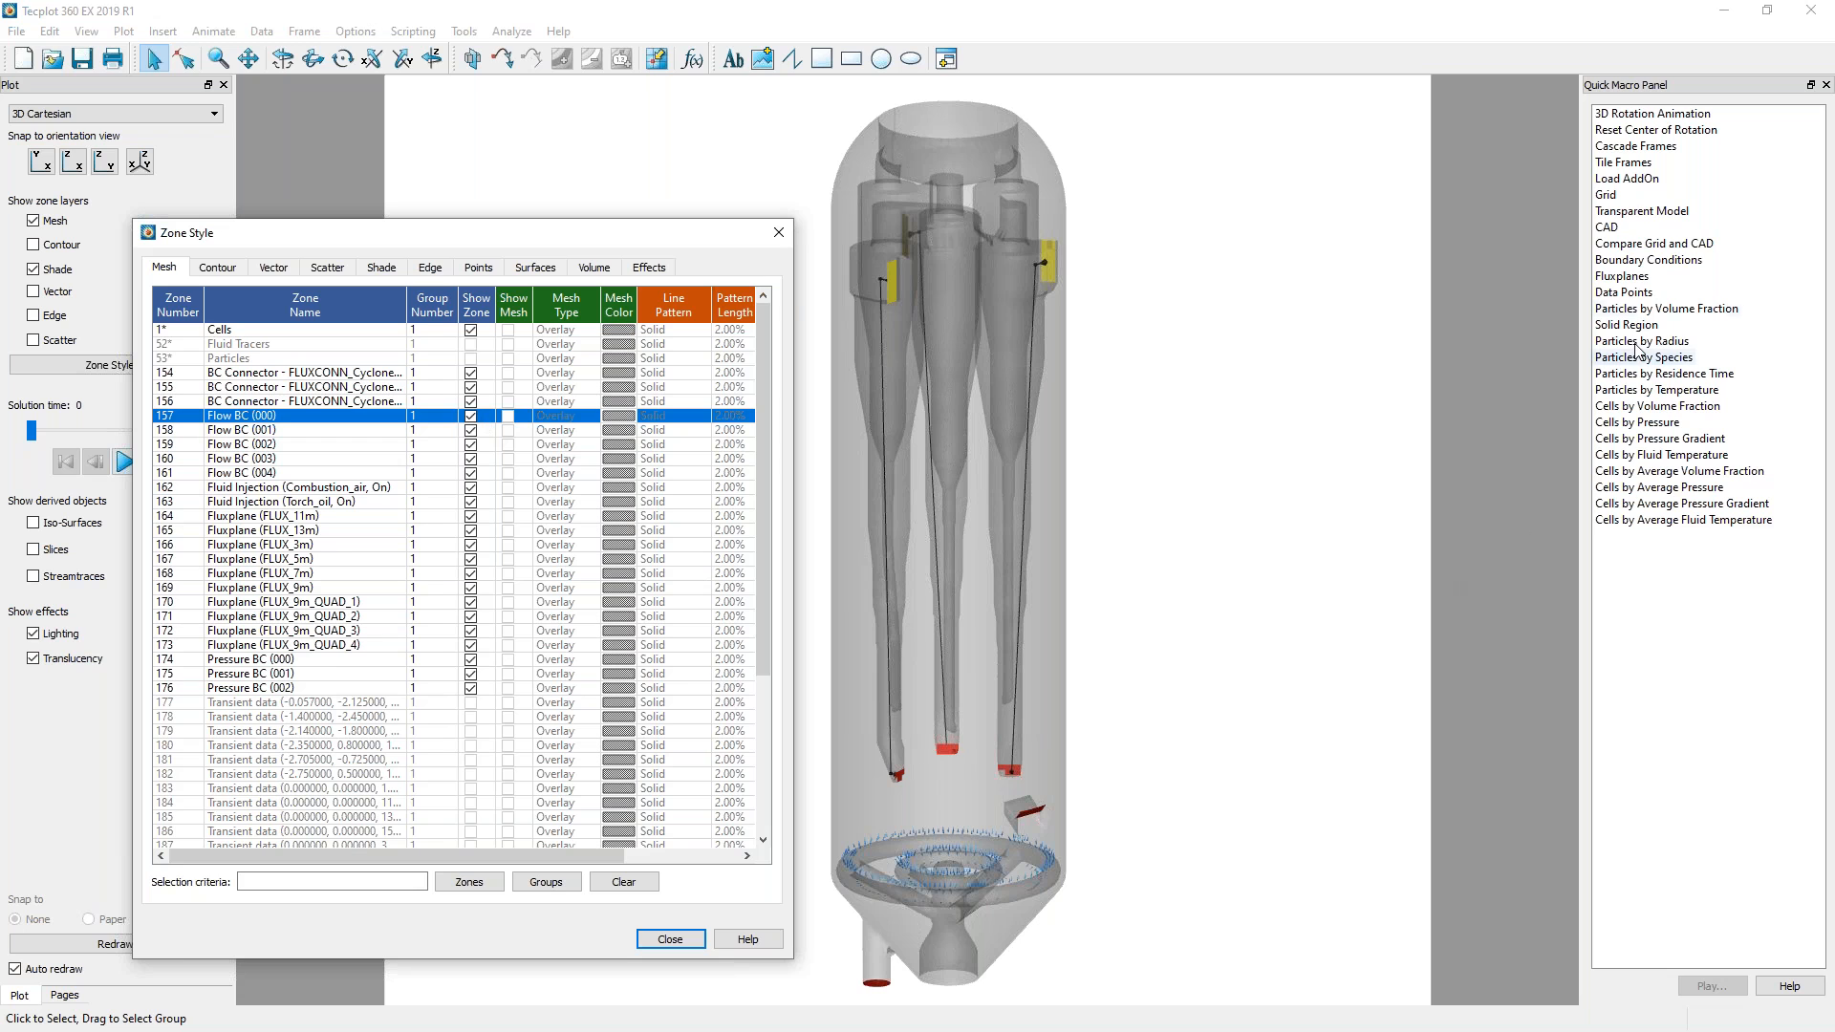
Run the Fluxplanes quick macro to display the flux planes in the reactor.
{"action": "left_click", "coordinate": [1660, 262]}
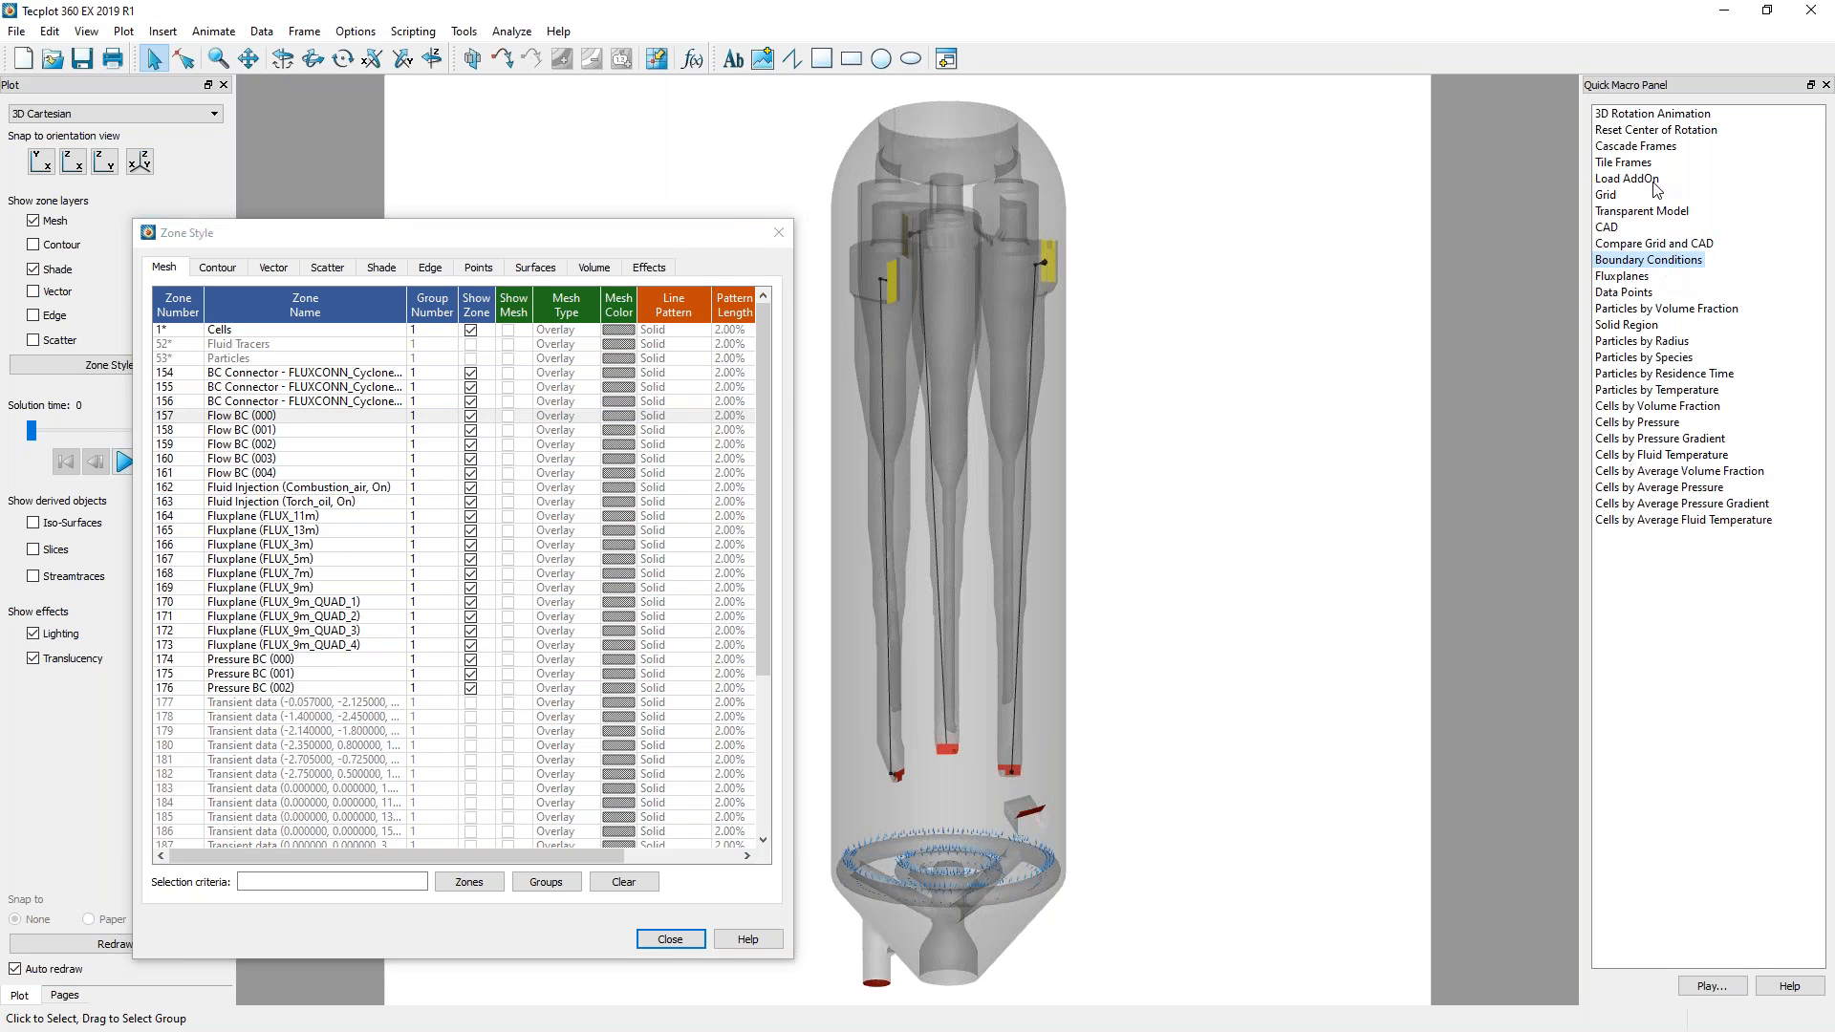
{"action": "left_click", "coordinate": [1631, 277]}
{"action": "double_click", "coordinate": [1631, 278]}
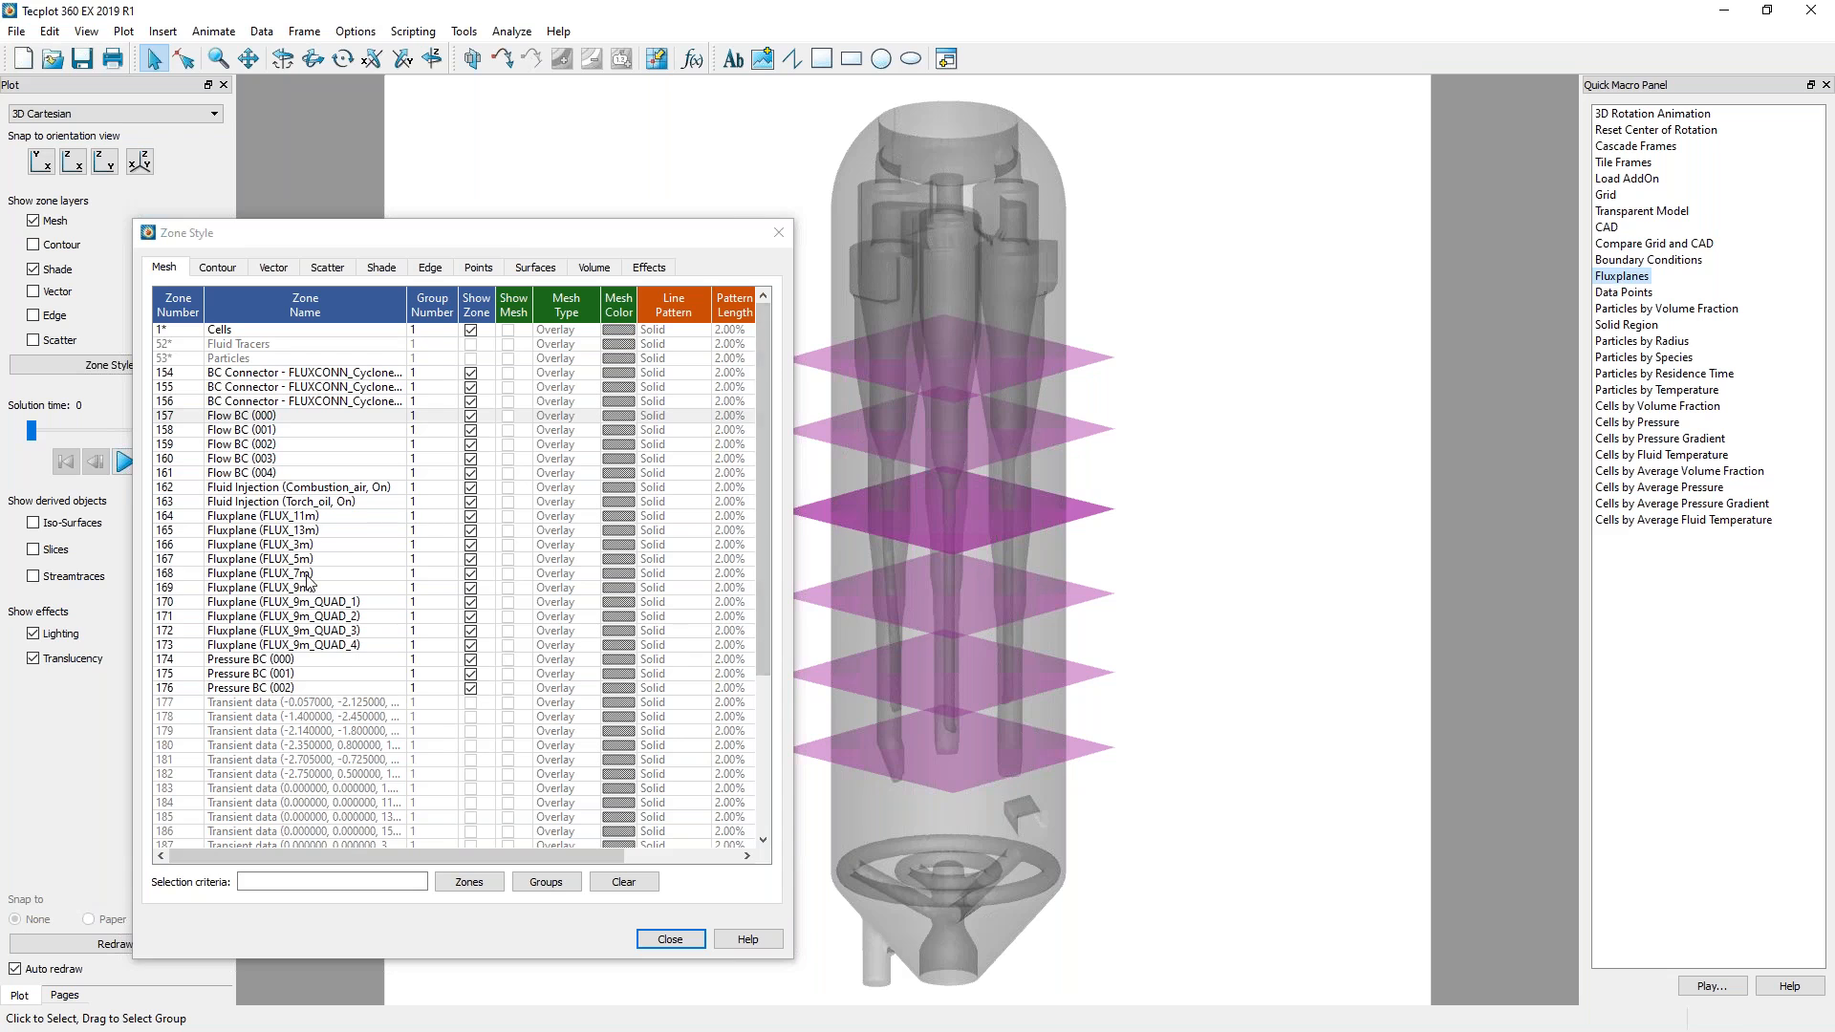
Hide the six fluxplane zones listed from FLUX_11m through FLUX_9m together, leaving the QUAD planes shown, and show them again.
{"action": "left_click", "coordinate": [316, 516]}
{"action": "left_click", "coordinate": [328, 587], "text": "shift"}
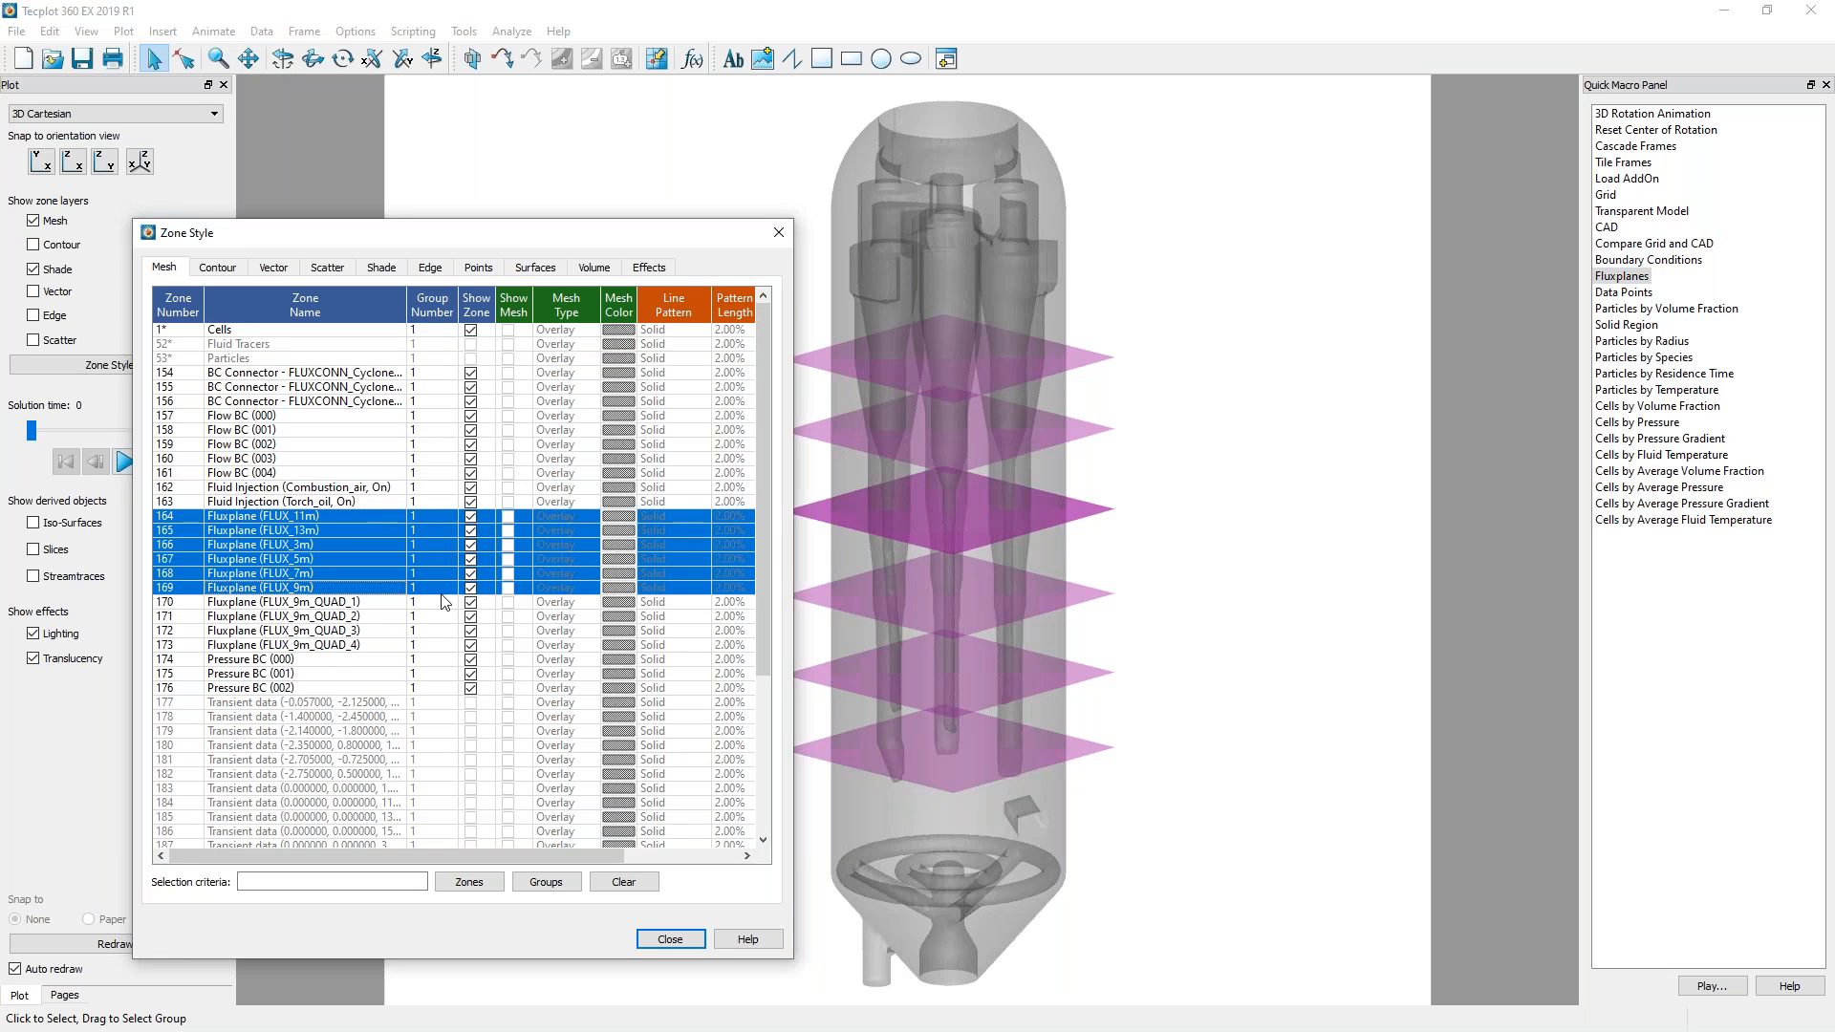
{"action": "left_click", "coordinate": [471, 560]}
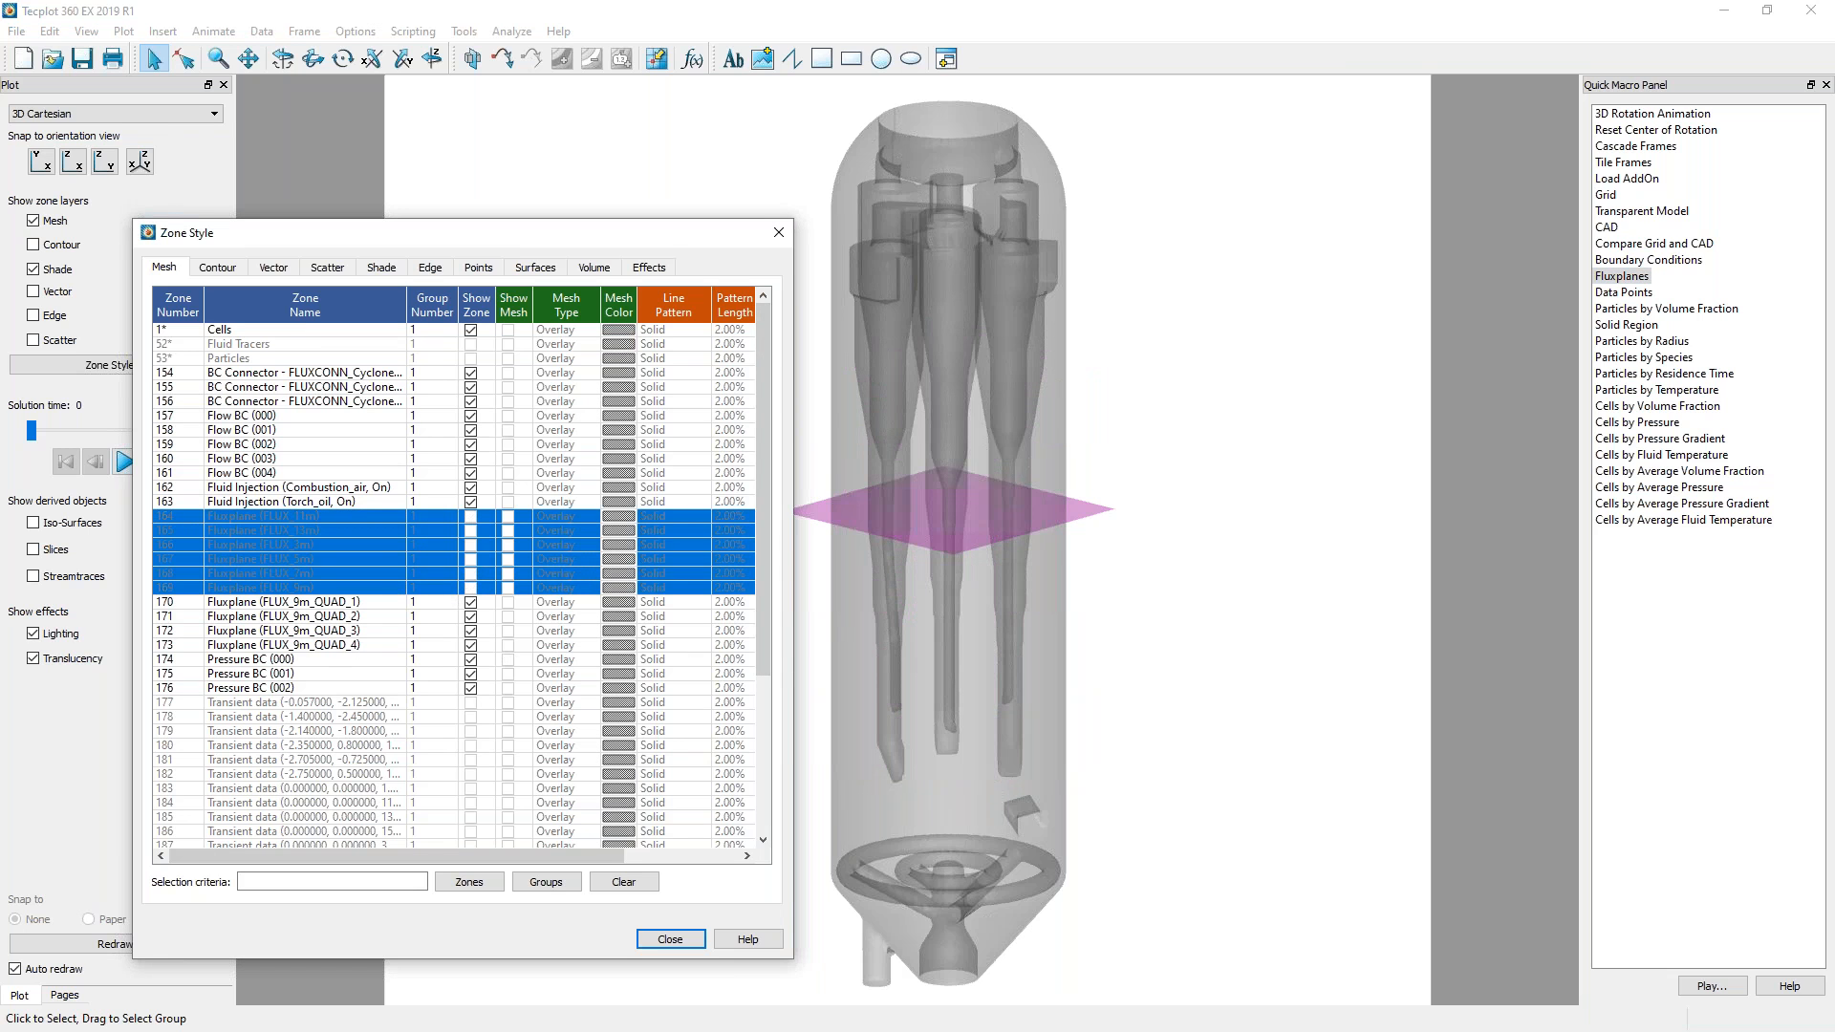
{"action": "left_click", "coordinate": [471, 561]}
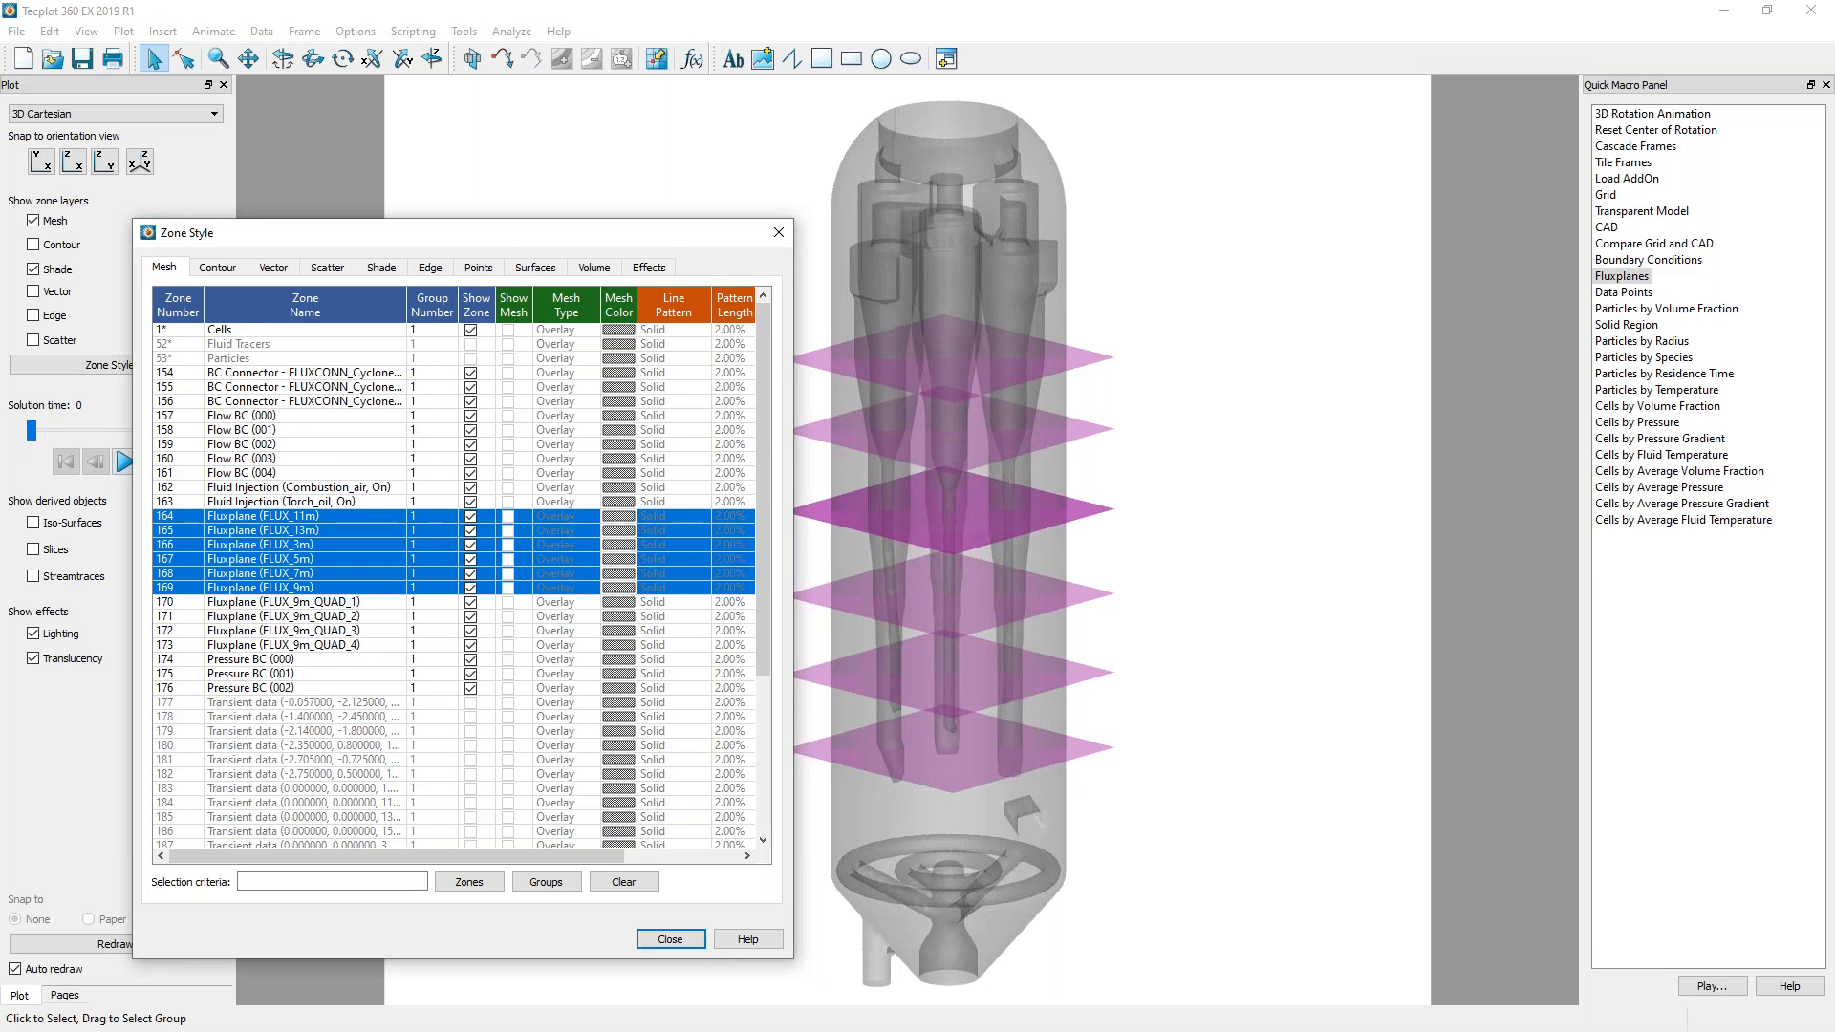
Hide the fluxplane zones FLUX_11m through FLUX_9m so only the four FLUX_9m_QUAD planes are displayed.
{"action": "left_click", "coordinate": [391, 603]}
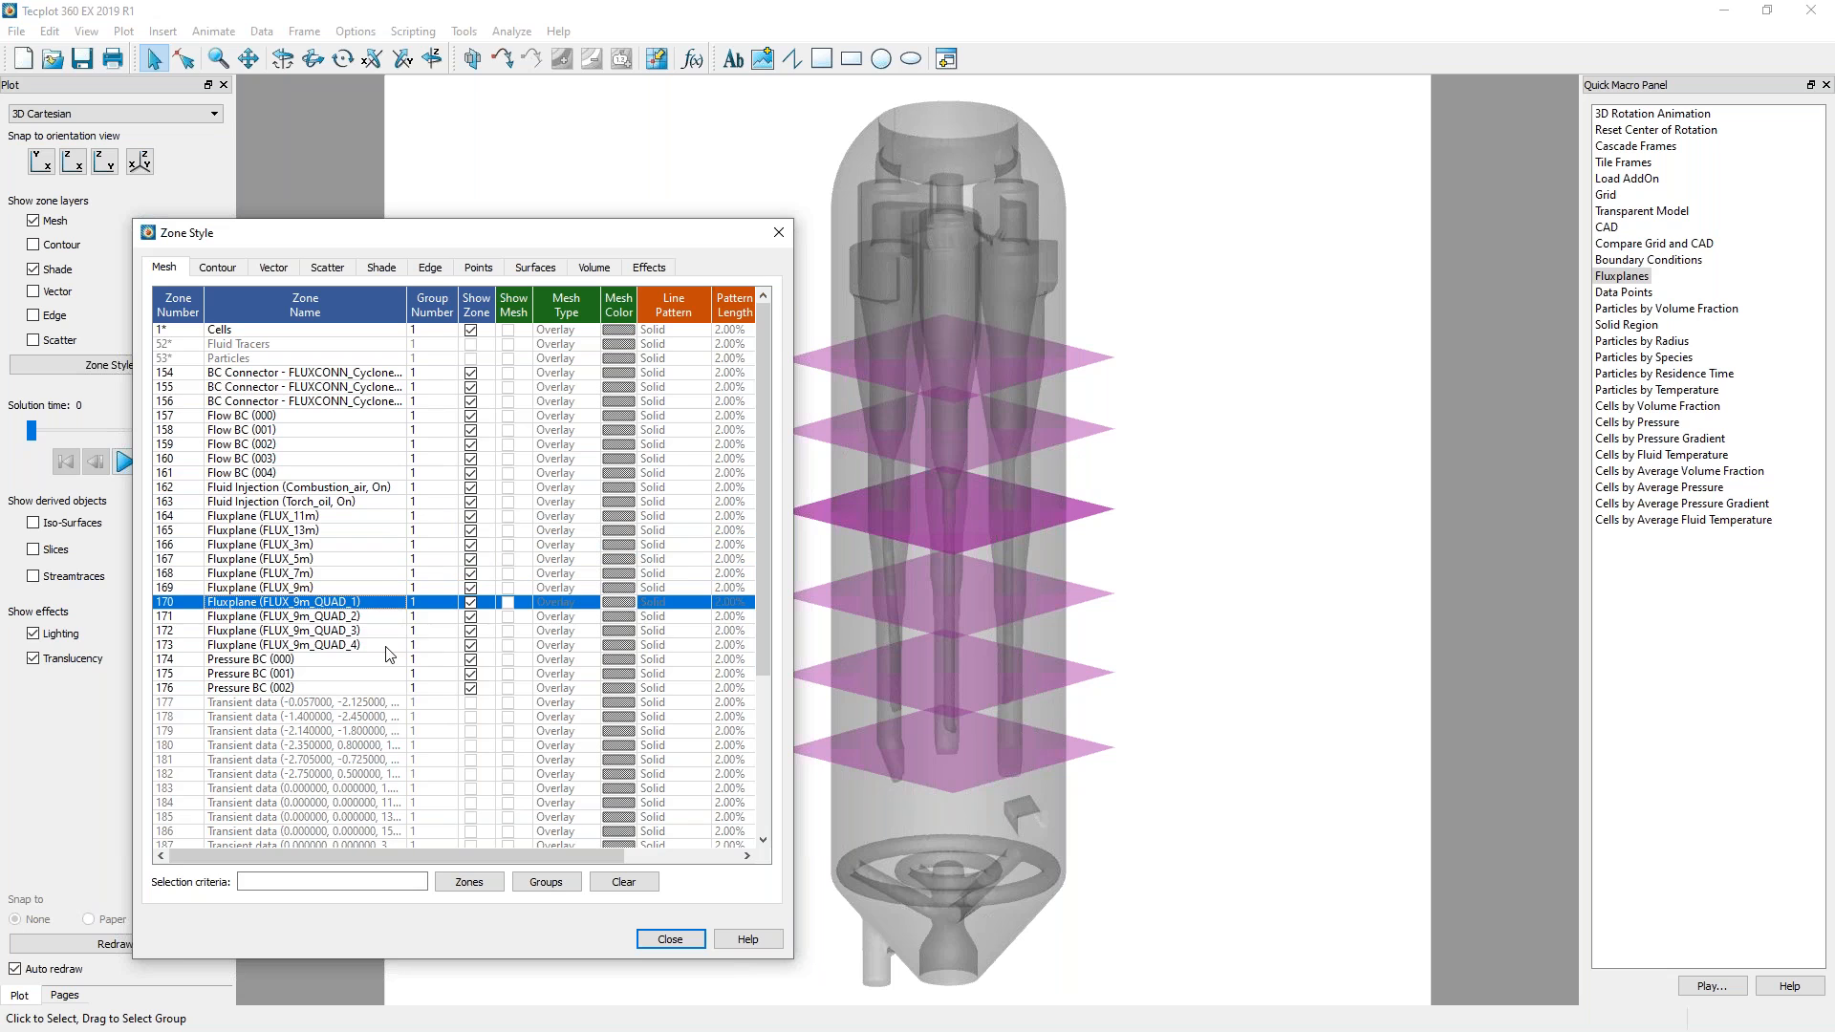
{"action": "left_click", "coordinate": [386, 647], "text": "shift"}
{"action": "left_click", "coordinate": [389, 607]}
{"action": "left_click", "coordinate": [325, 588]}
{"action": "left_click", "coordinate": [332, 519], "text": "shift"}
{"action": "left_click", "coordinate": [478, 522]}
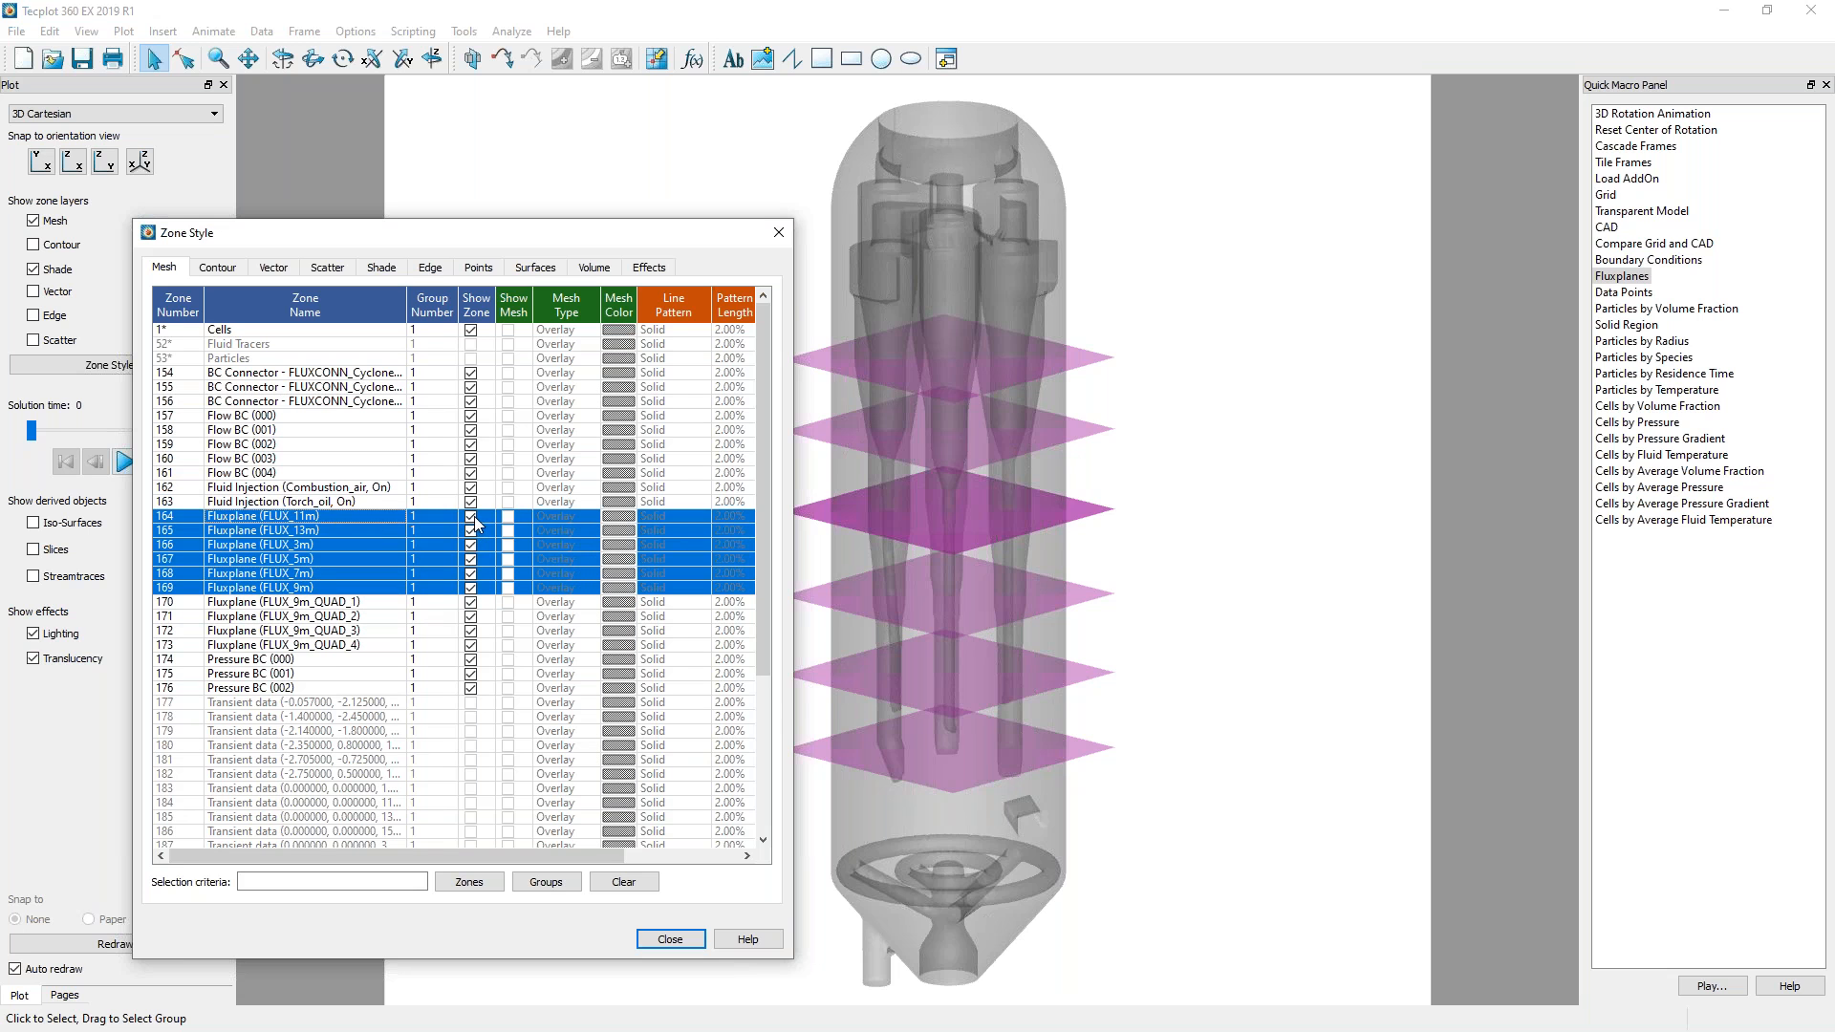
Hide and show the zones FLUX_9m_QUAD_1, FLUX_9m_QUAD_2 and FLUX_9m_QUAD_3 again, one after another.
{"action": "left_click", "coordinate": [470, 605]}
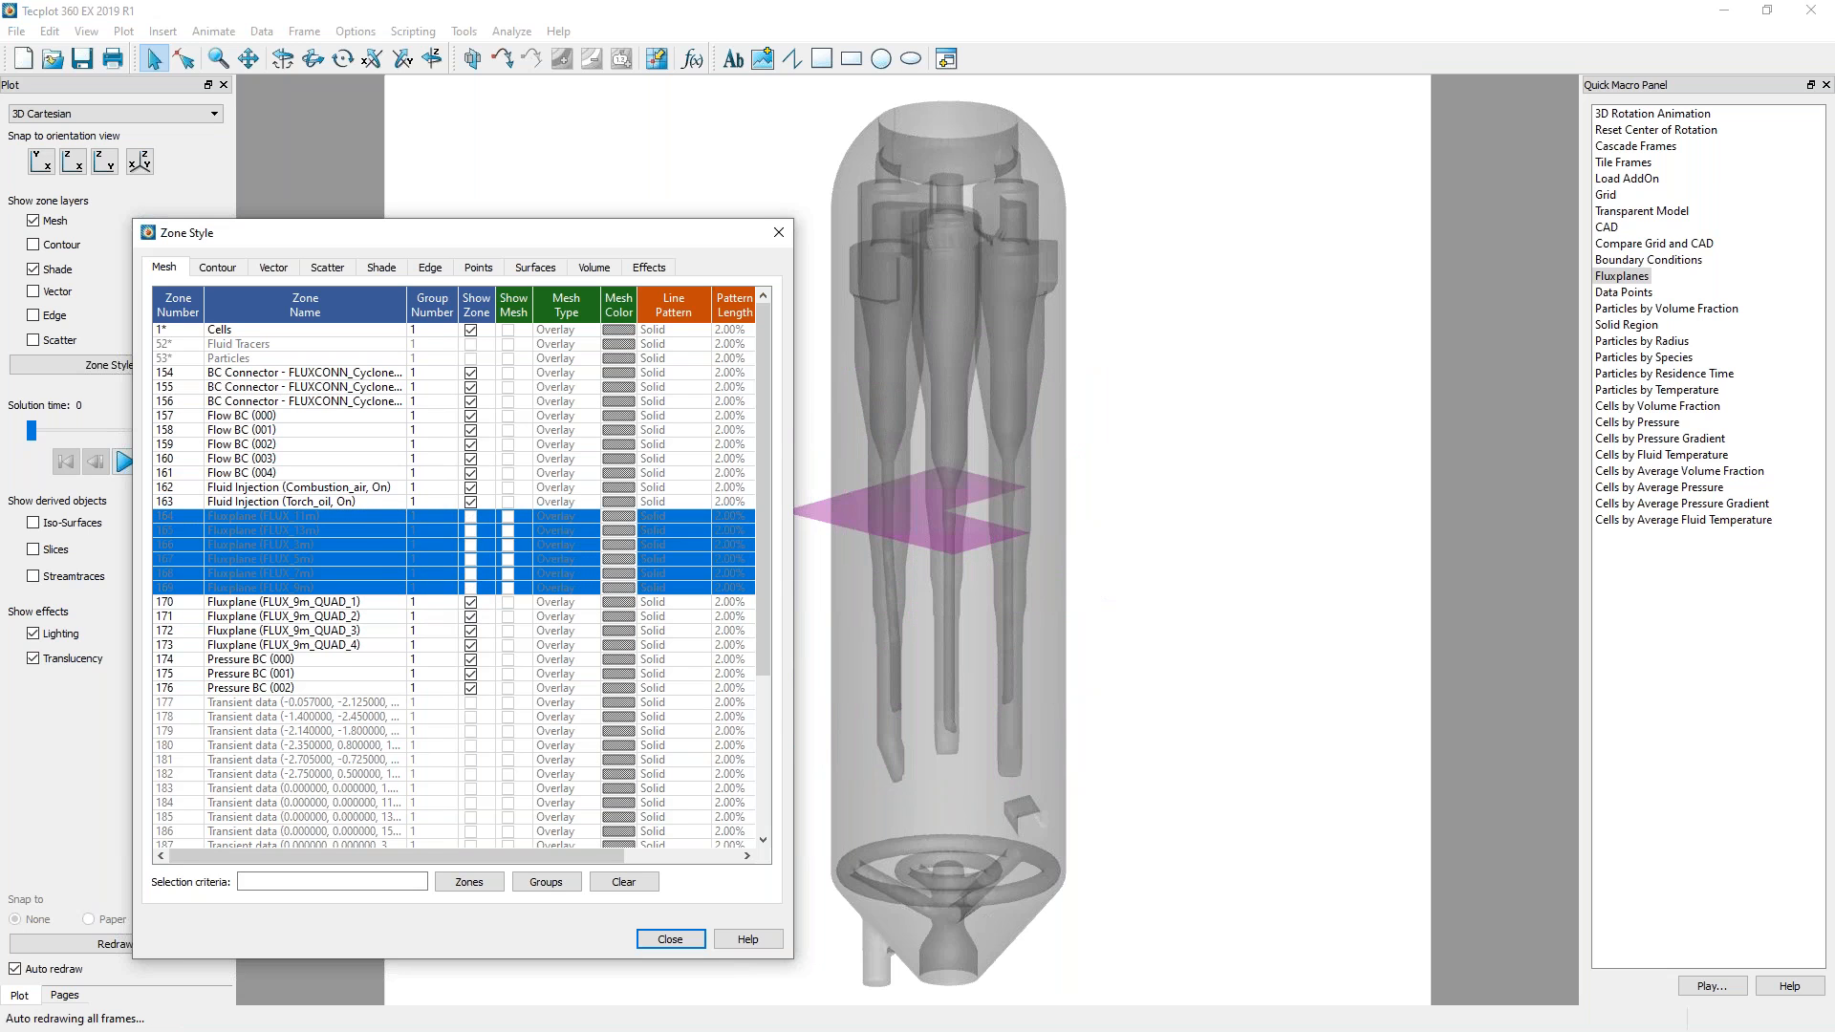
{"action": "left_click", "coordinate": [470, 603]}
{"action": "left_click", "coordinate": [470, 617]}
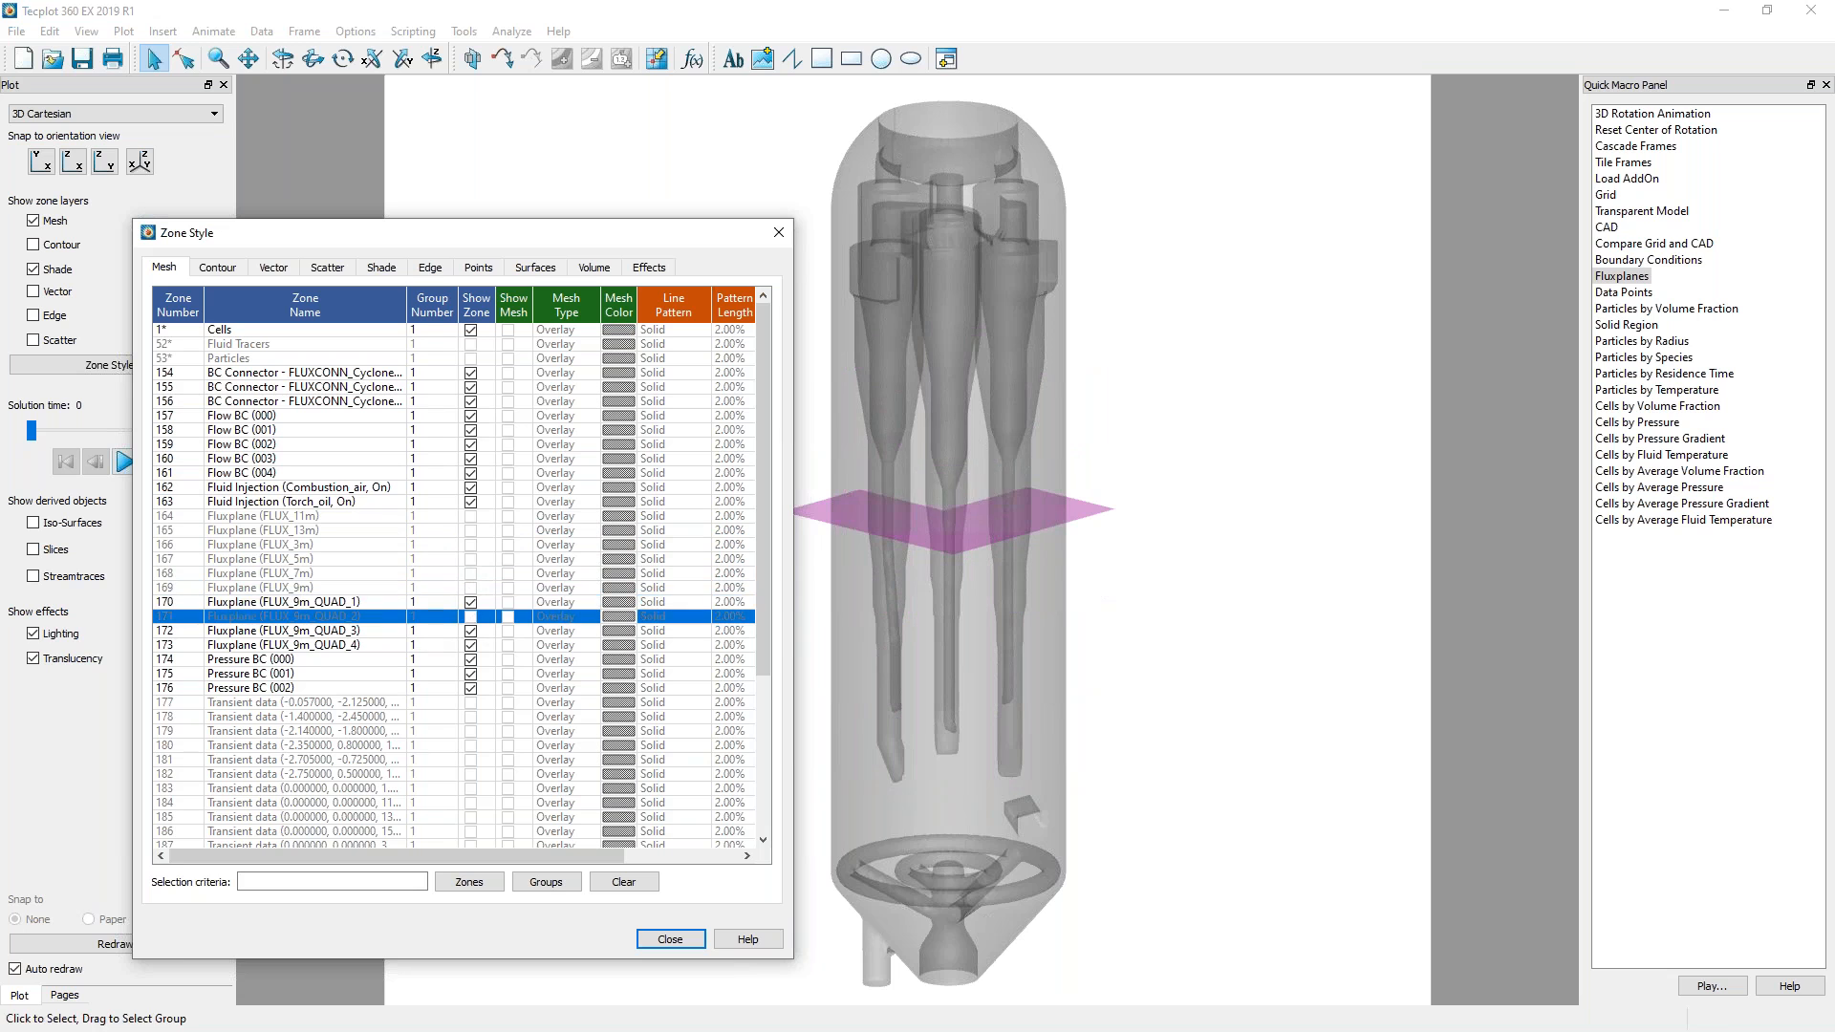
{"action": "left_click", "coordinate": [470, 617]}
{"action": "left_click", "coordinate": [470, 631]}
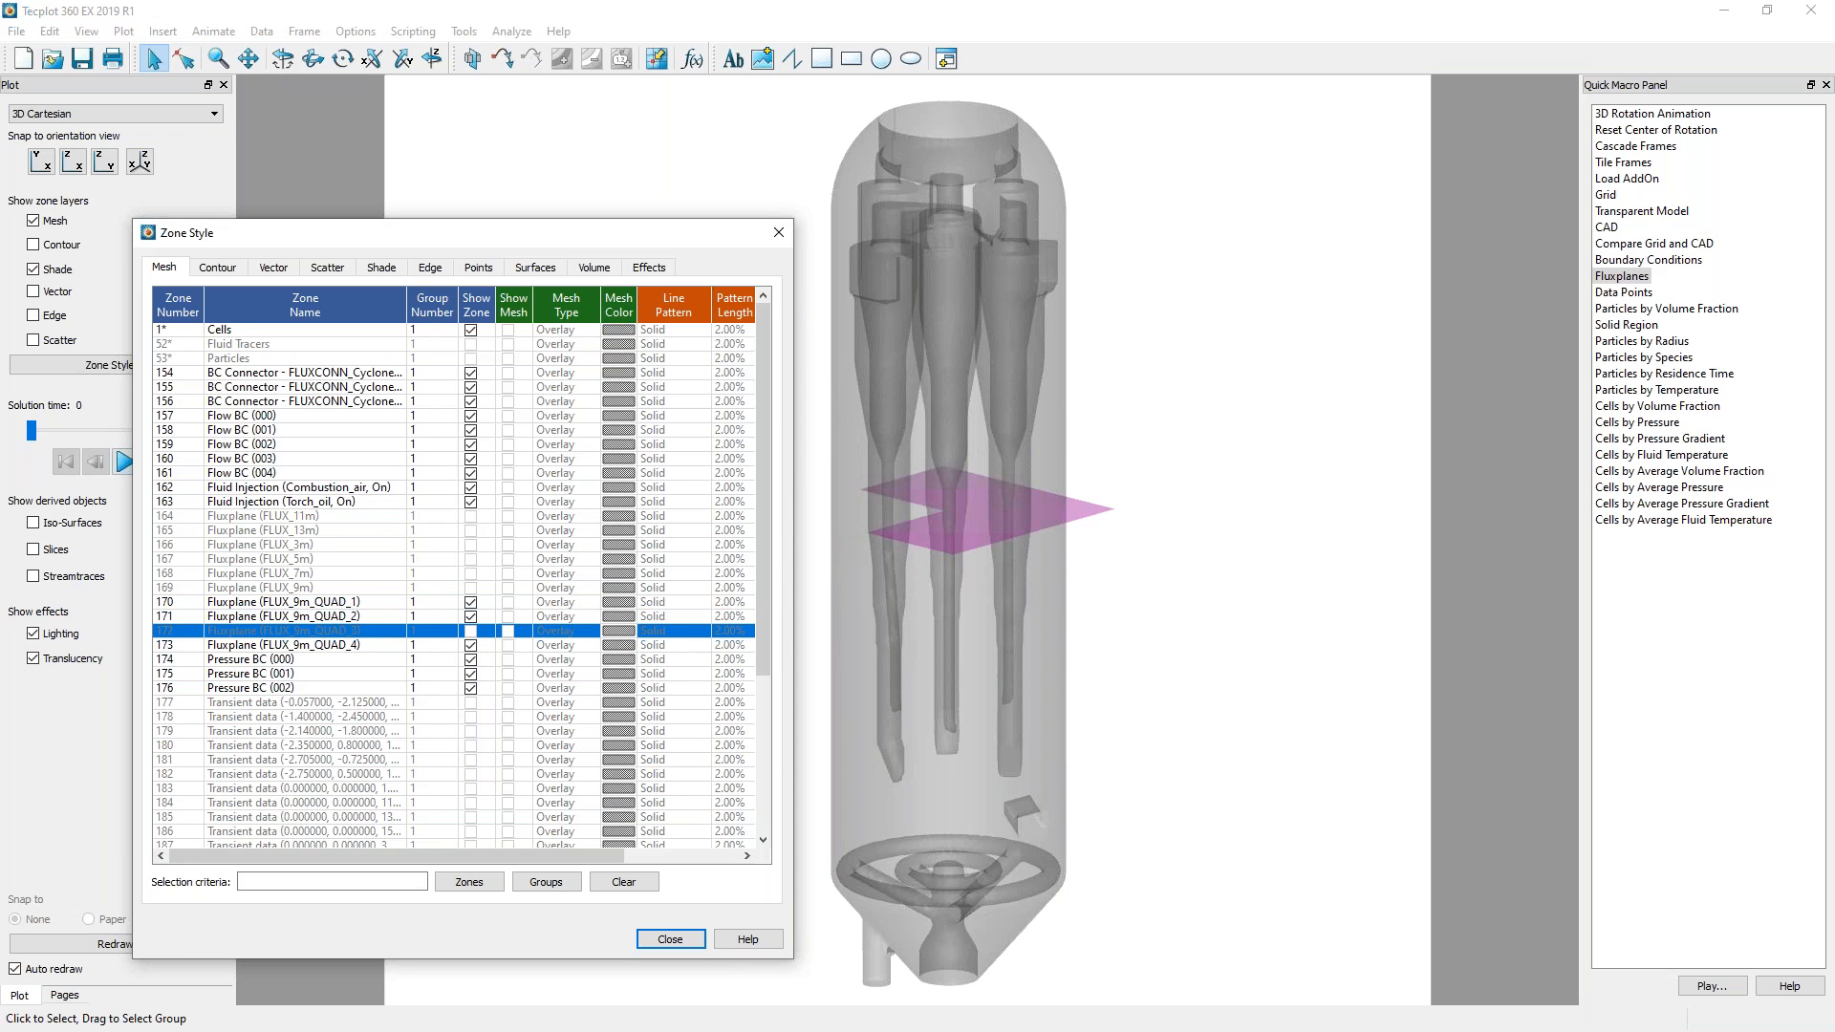
{"action": "left_click", "coordinate": [470, 631]}
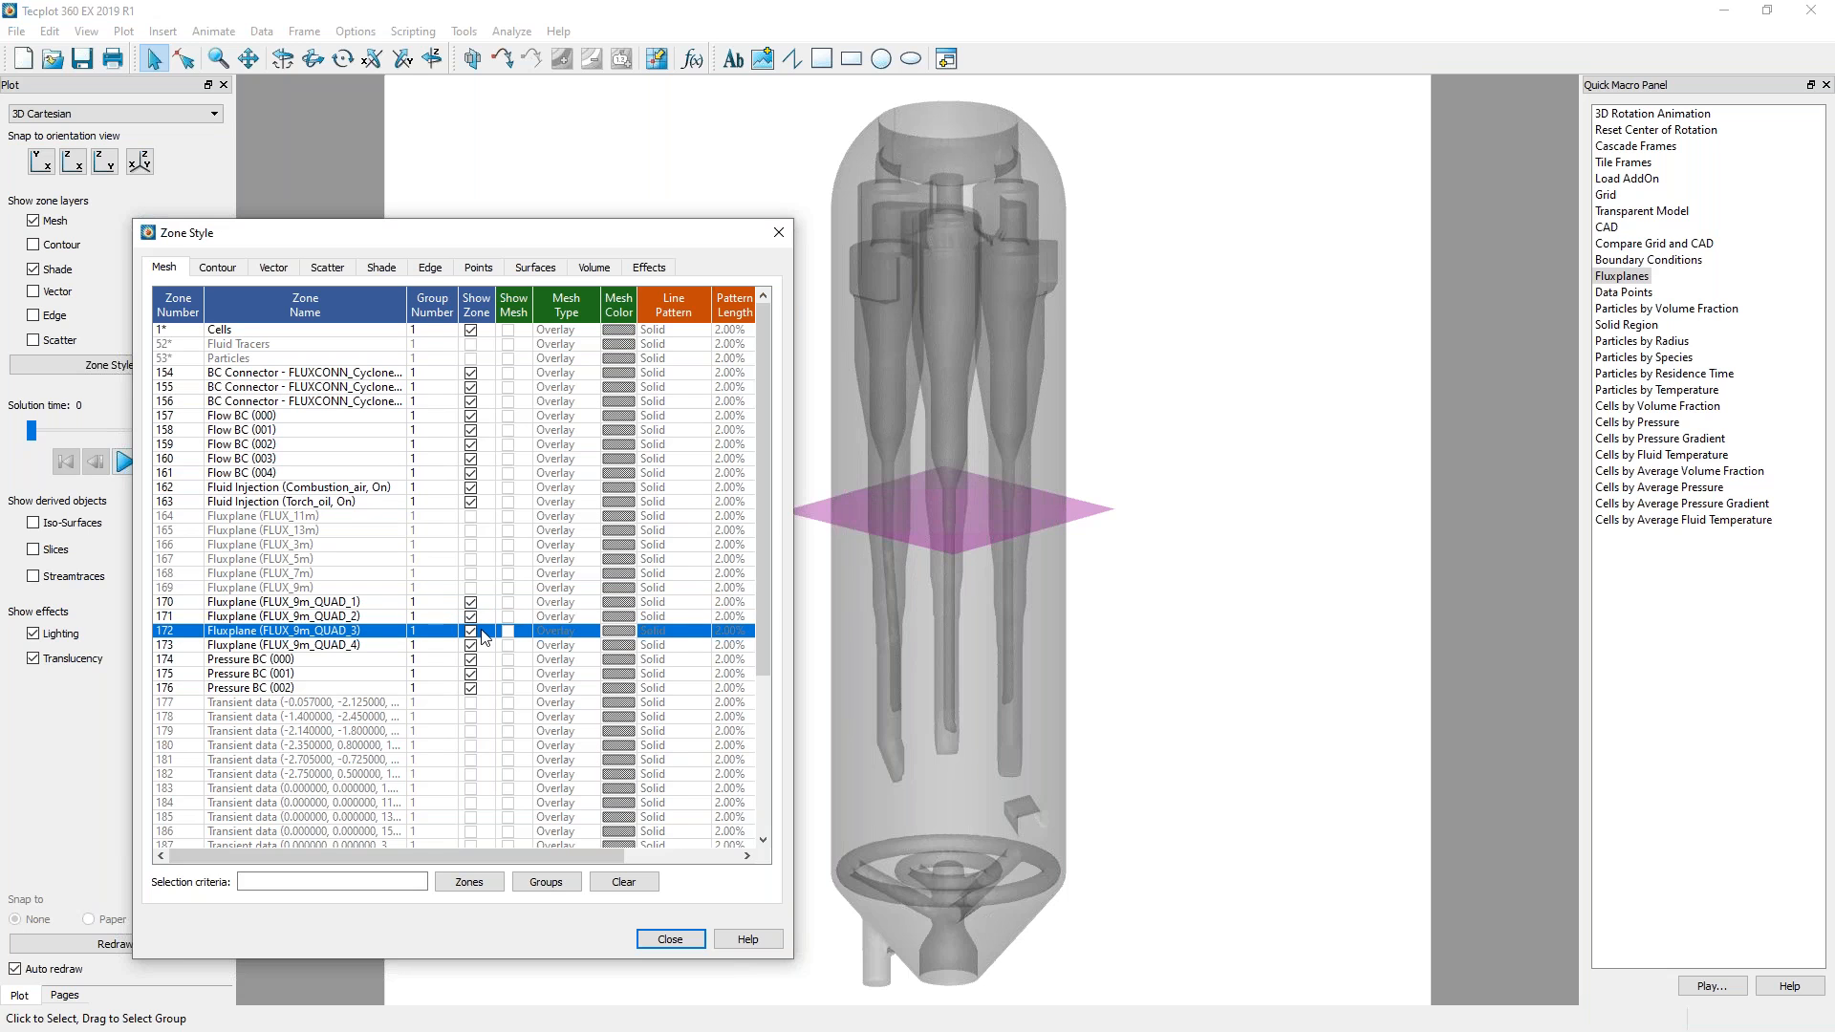
Run the Data Points quick macro to display the transient data points and close the zone style settings.
{"action": "double_click", "coordinate": [1644, 294]}
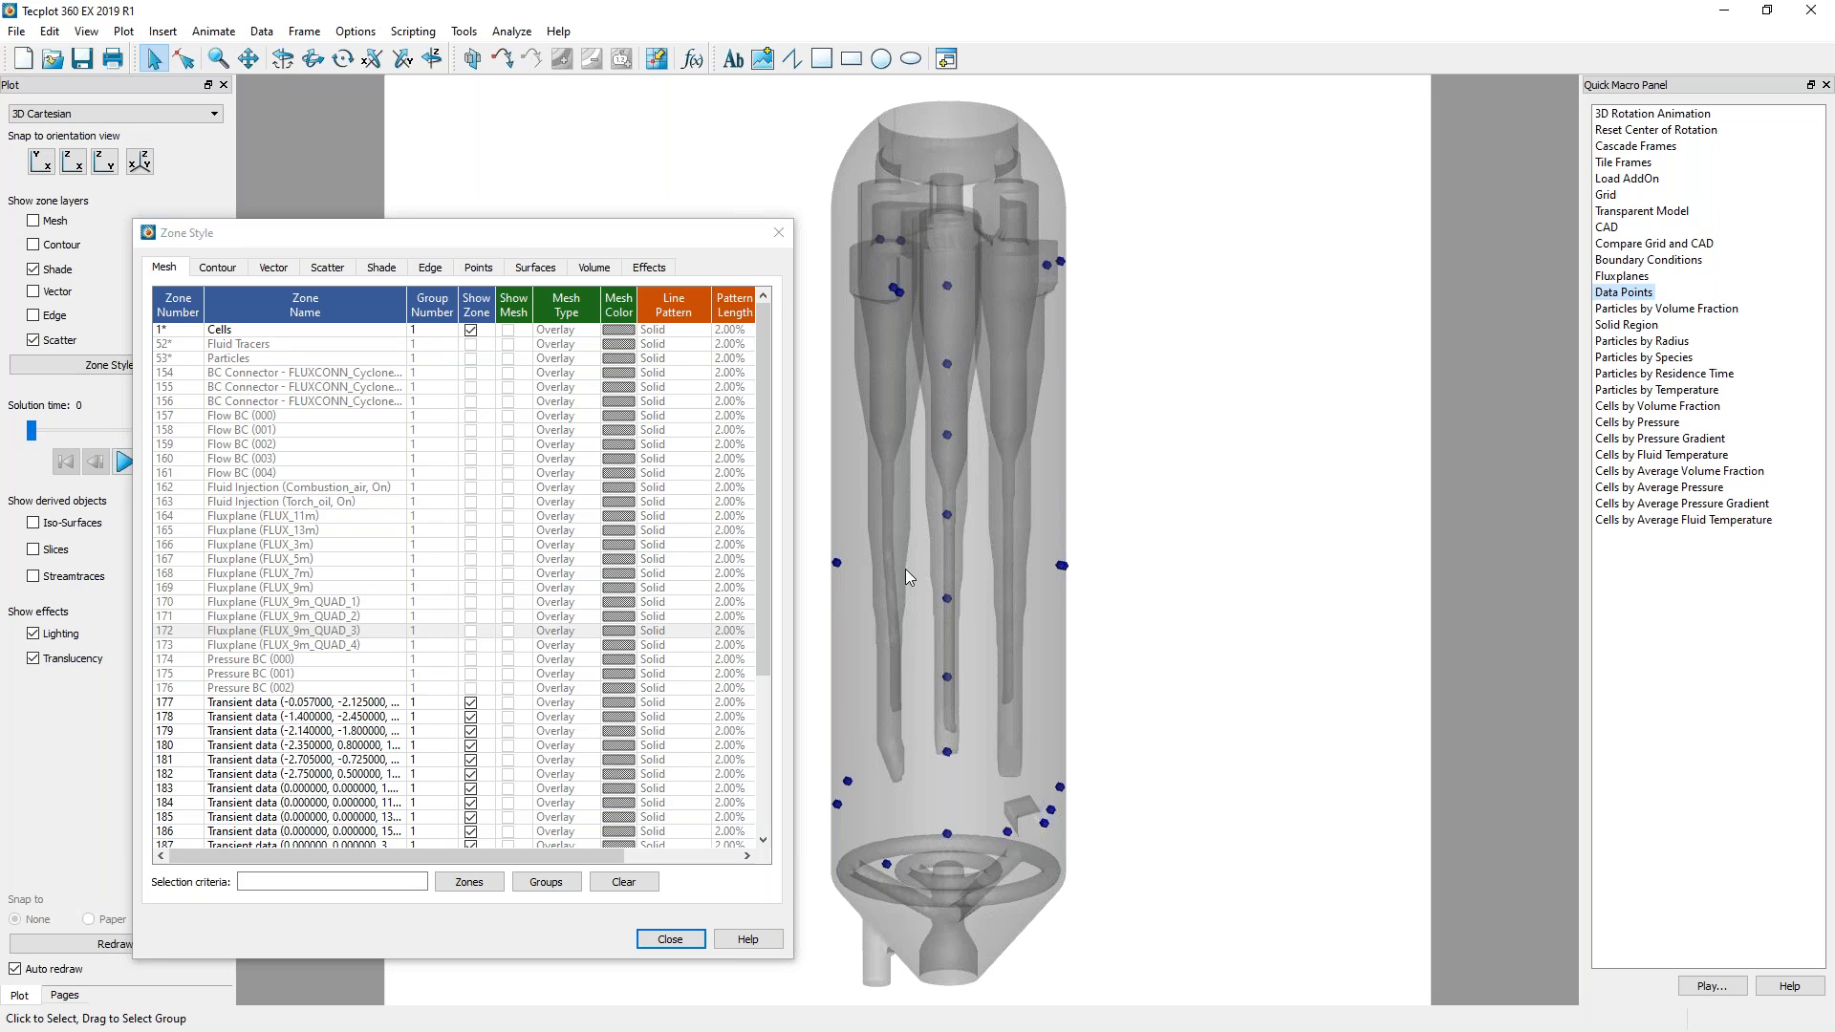
{"action": "left_click", "coordinate": [670, 941]}
{"action": "left_click", "coordinate": [671, 941]}
Close Tecplot 360, discarding the layout changes, and open the Particle Volume Fraction results from Barracuda's Post-Run section.
{"action": "left_click", "coordinate": [1811, 11]}
{"action": "left_click", "coordinate": [925, 549]}
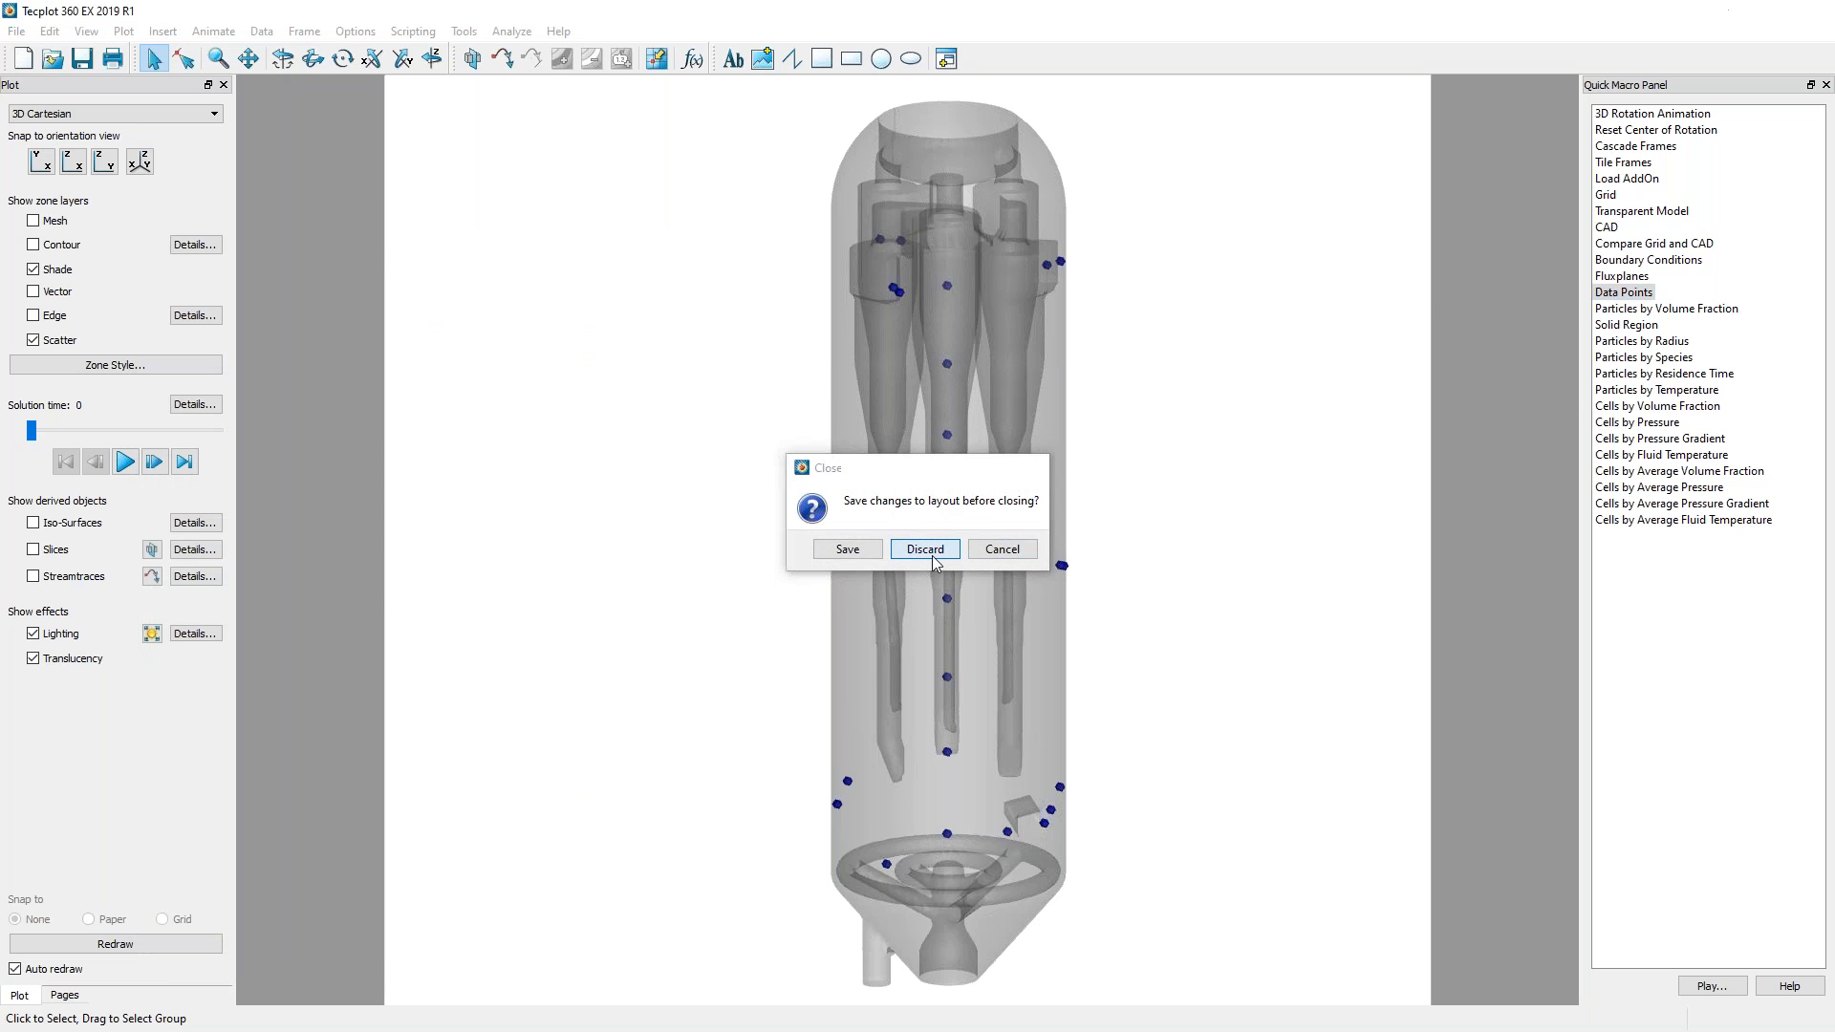
{"action": "left_click", "coordinate": [173, 397]}
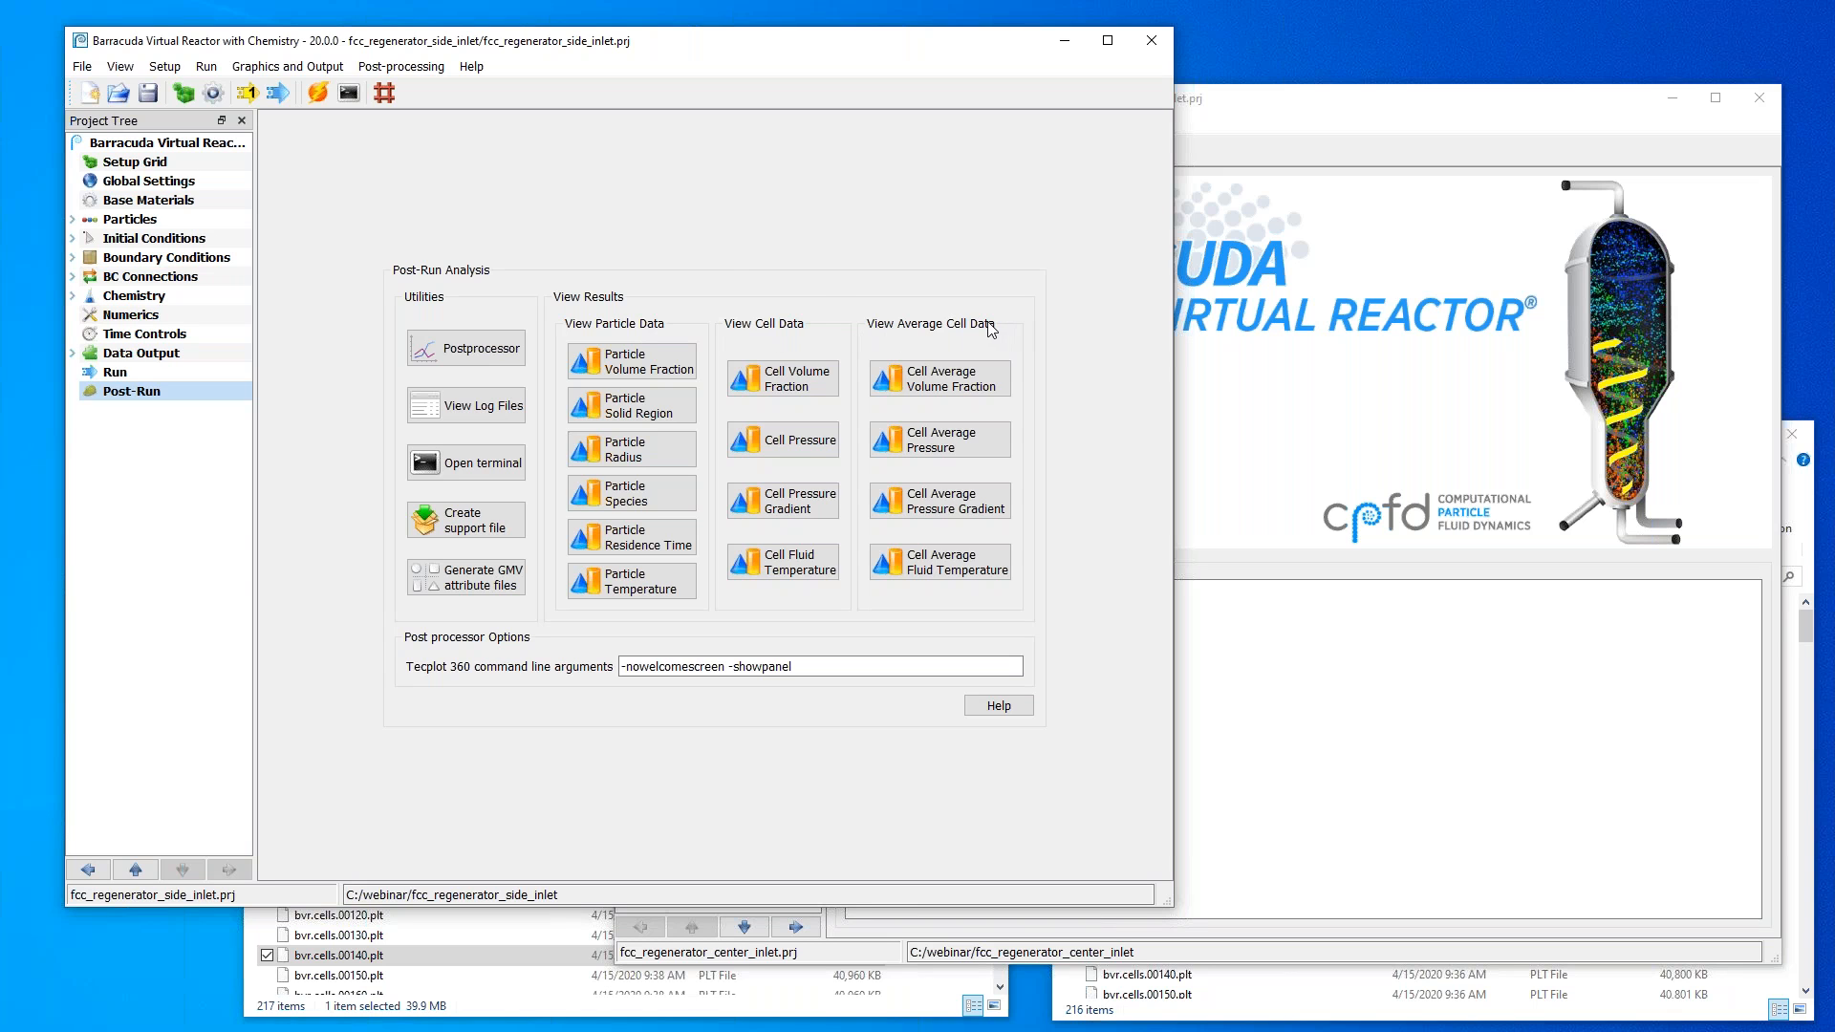
{"action": "left_click", "coordinate": [666, 367]}
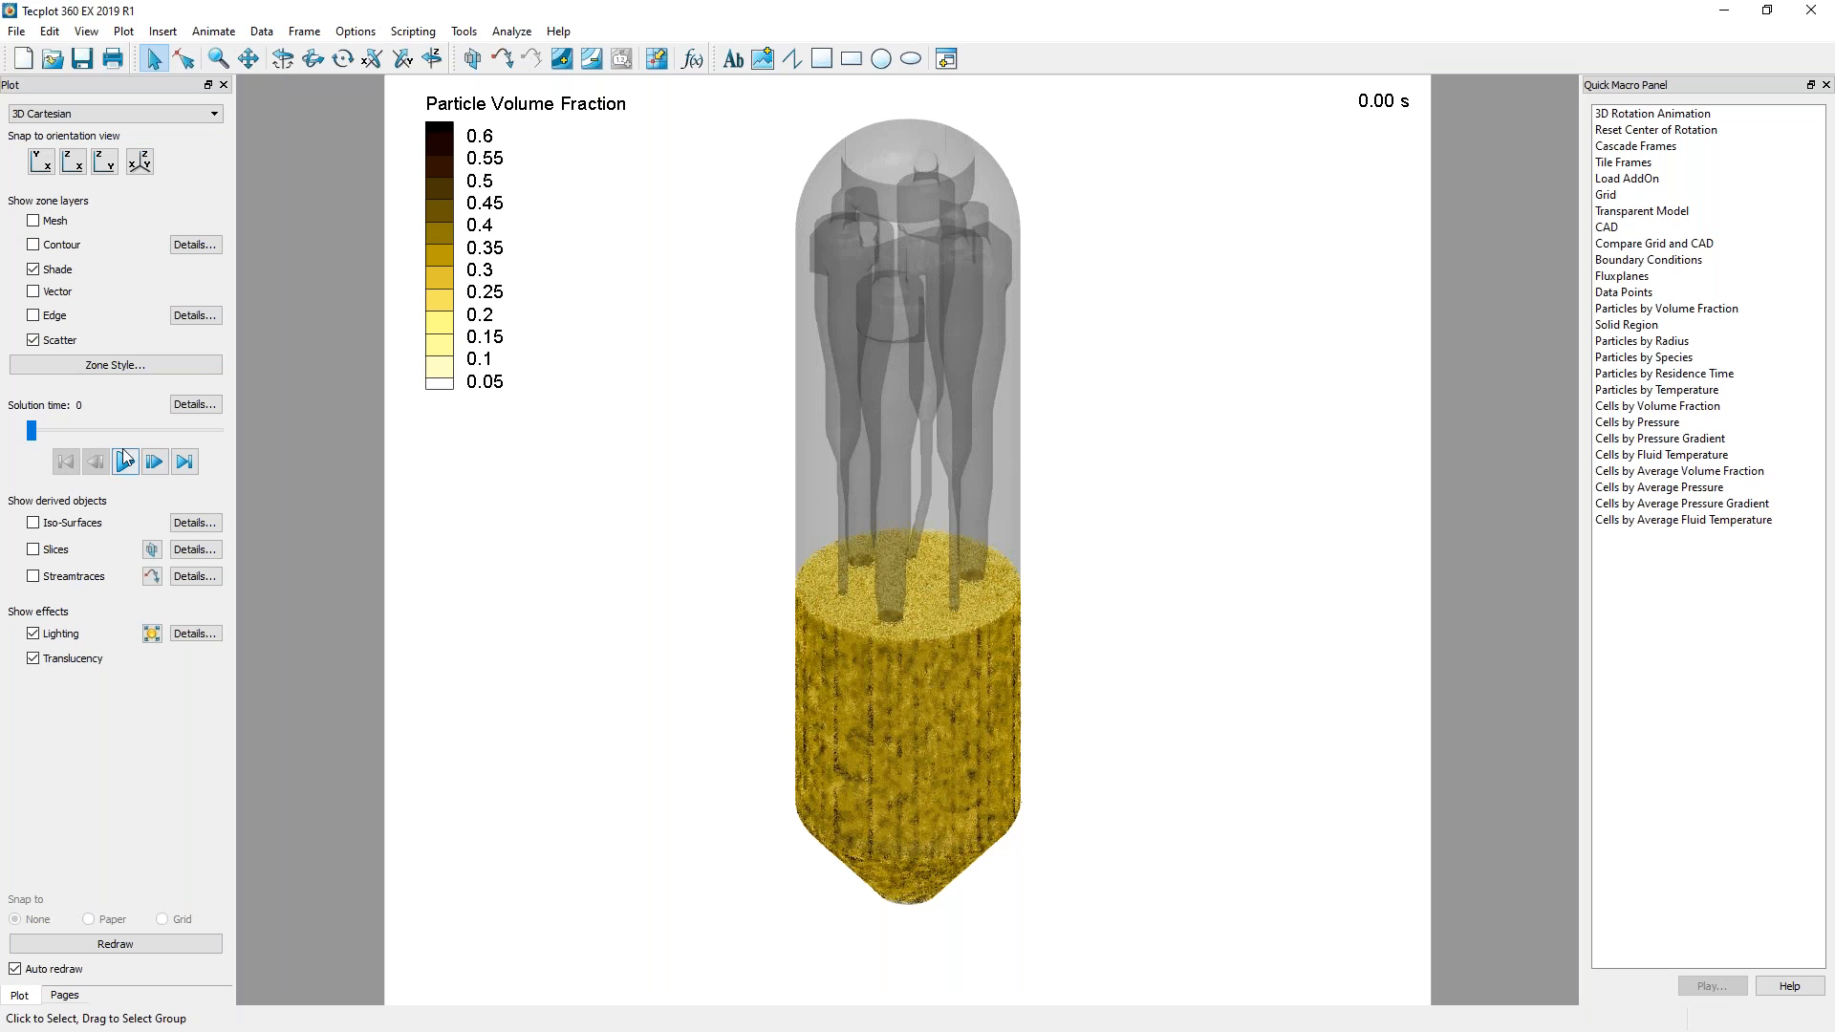
Play the particle volume fraction animation briefly from 40 s and jump to the end time step.
{"action": "left_click_drag", "start_coordinate": [35, 435], "coordinate": [107, 431]}
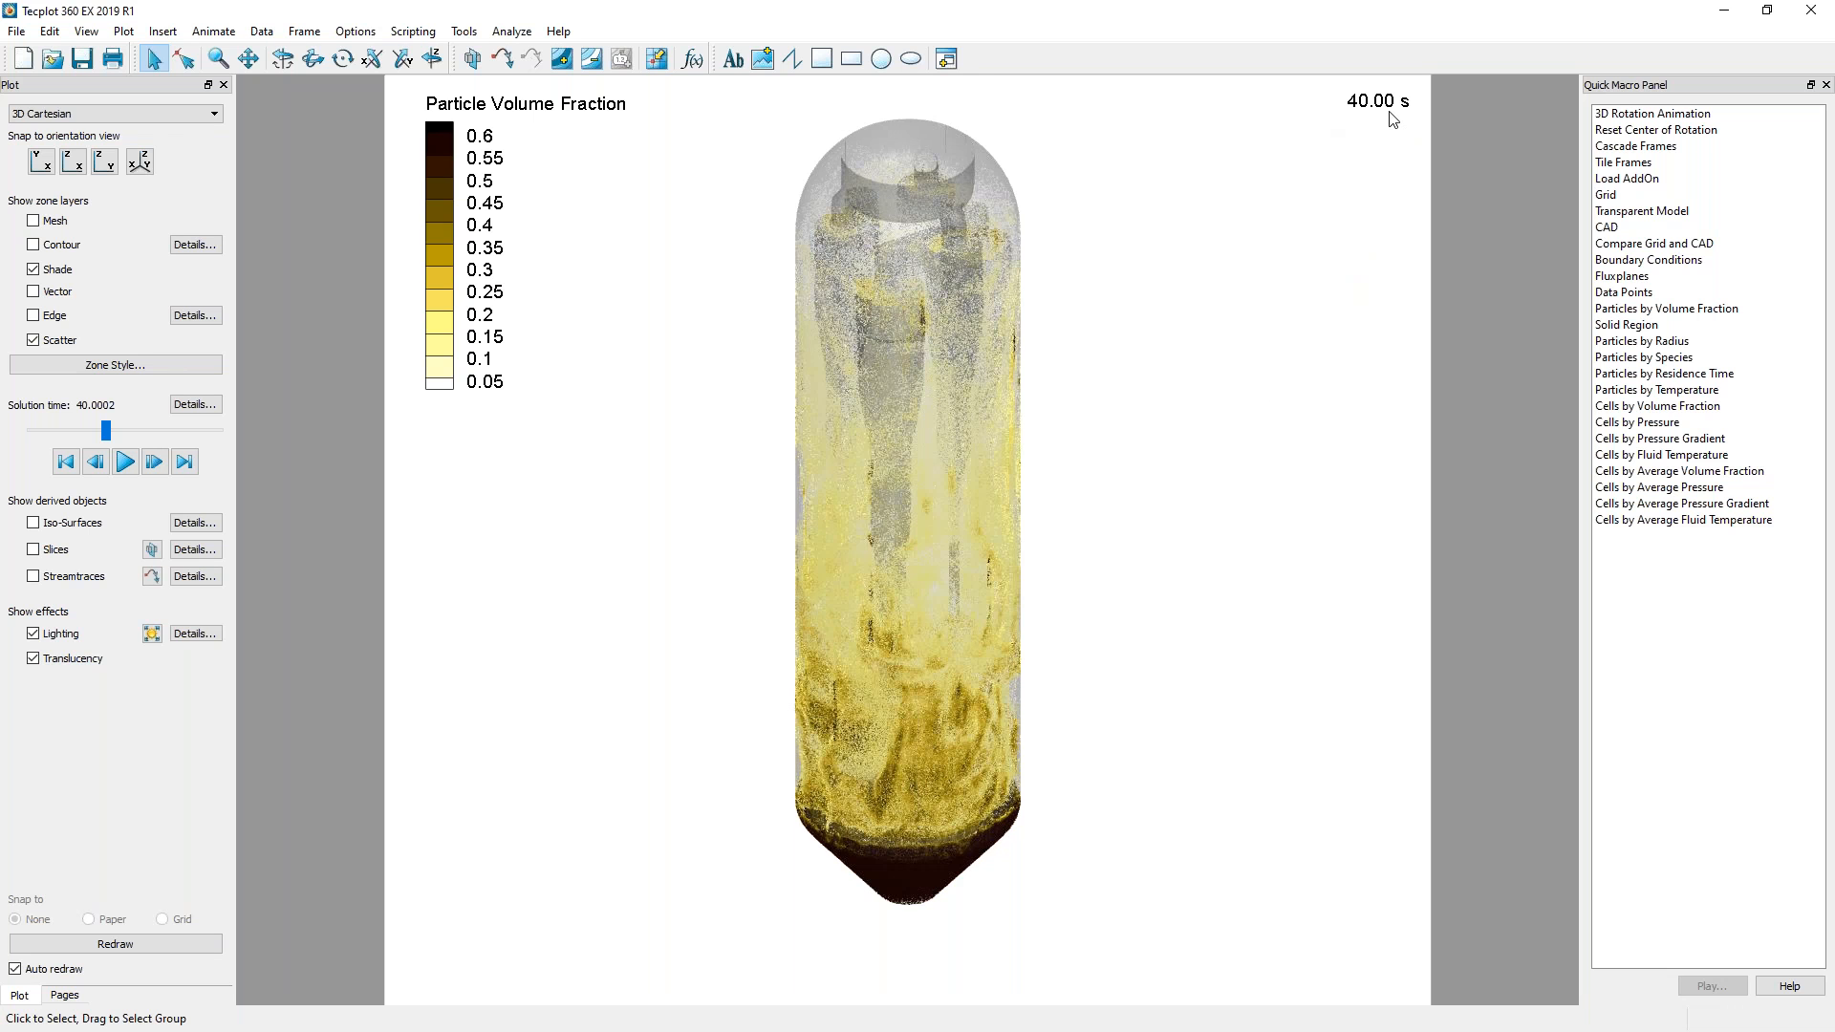
{"action": "left_click", "coordinate": [125, 461]}
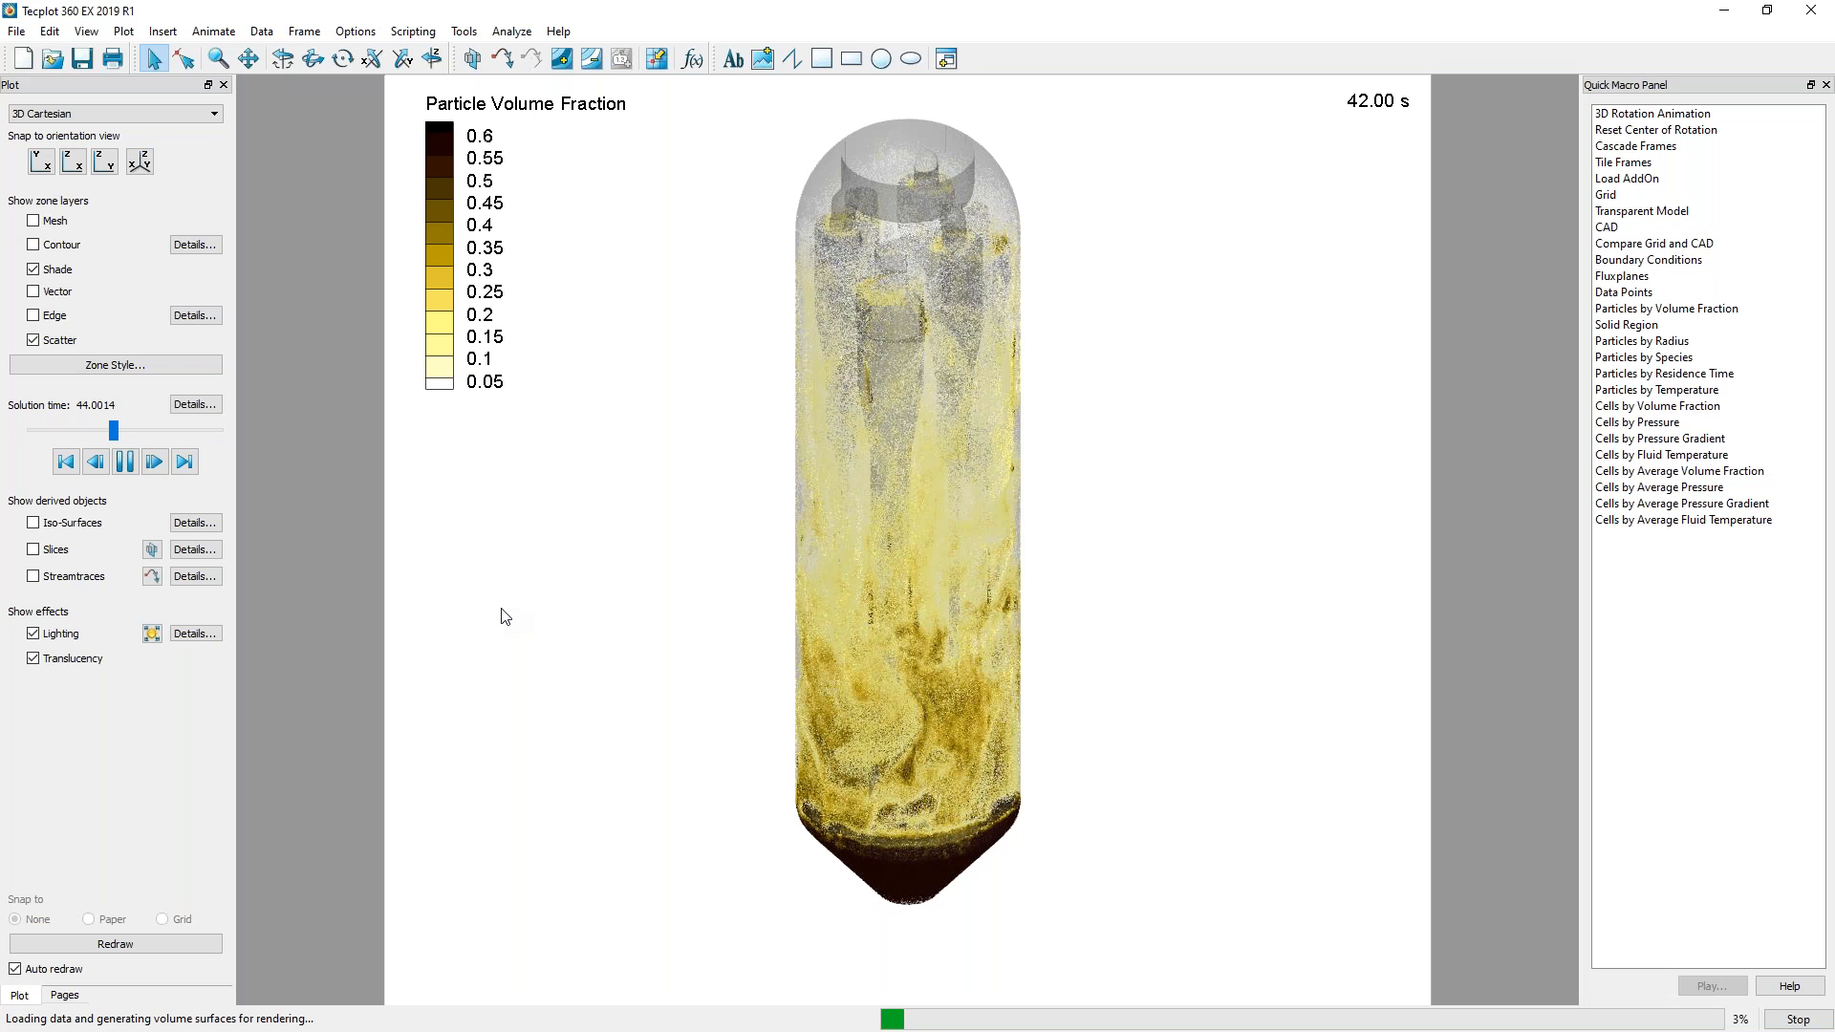
{"action": "left_click", "coordinate": [125, 462]}
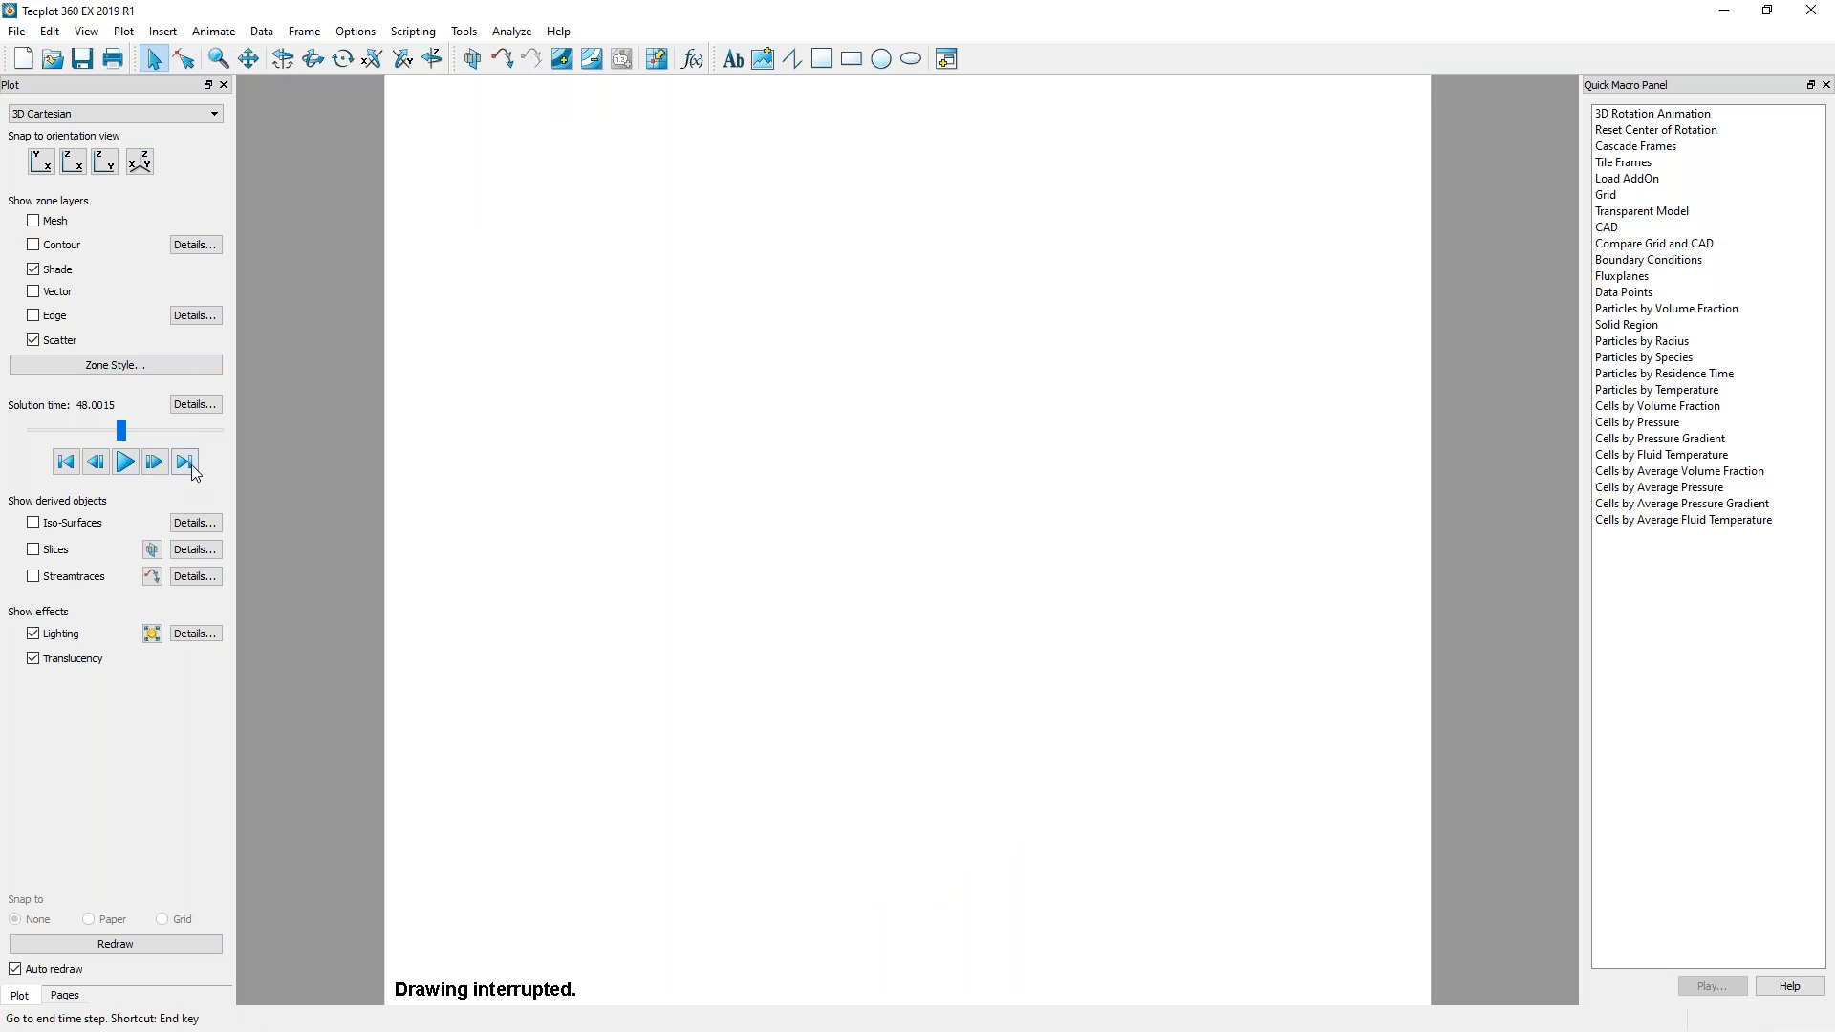
{"action": "left_click", "coordinate": [185, 461]}
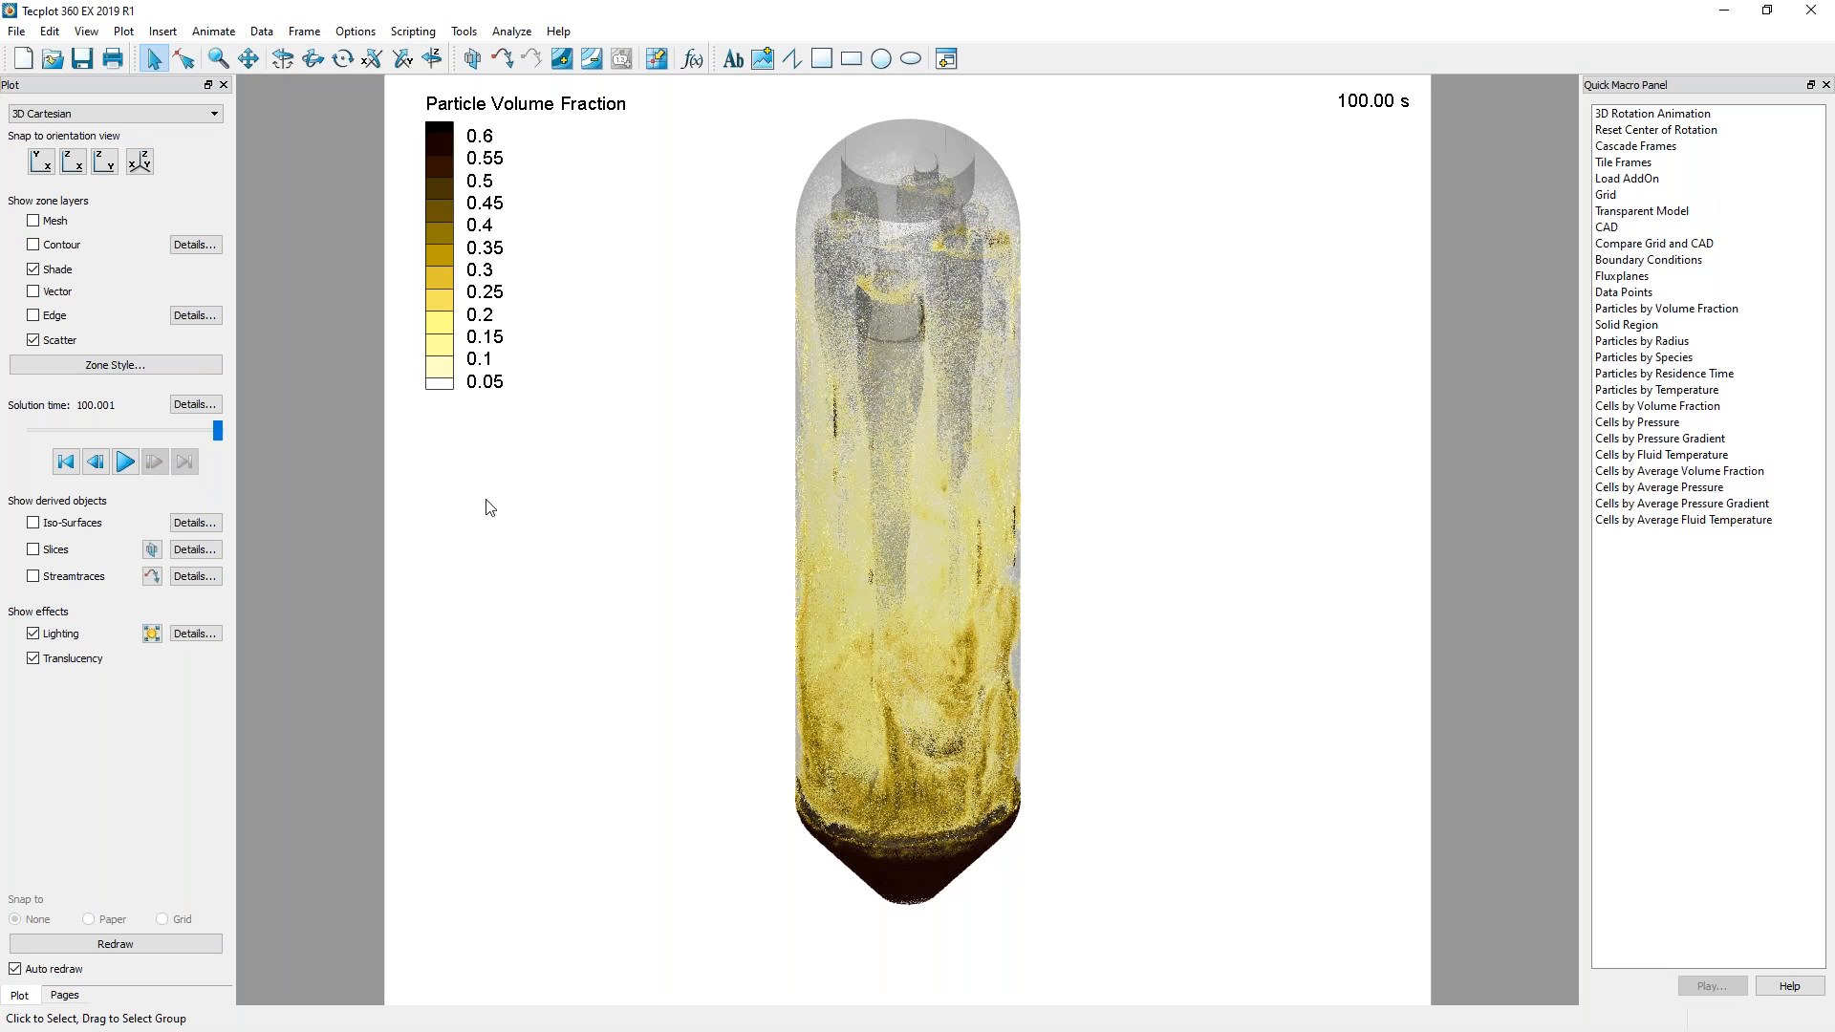
Copy the Particle Volume Fraction frame and paste two duplicates of it.
{"action": "left_click", "coordinate": [384, 541]}
{"action": "right_click", "coordinate": [1430, 462]}
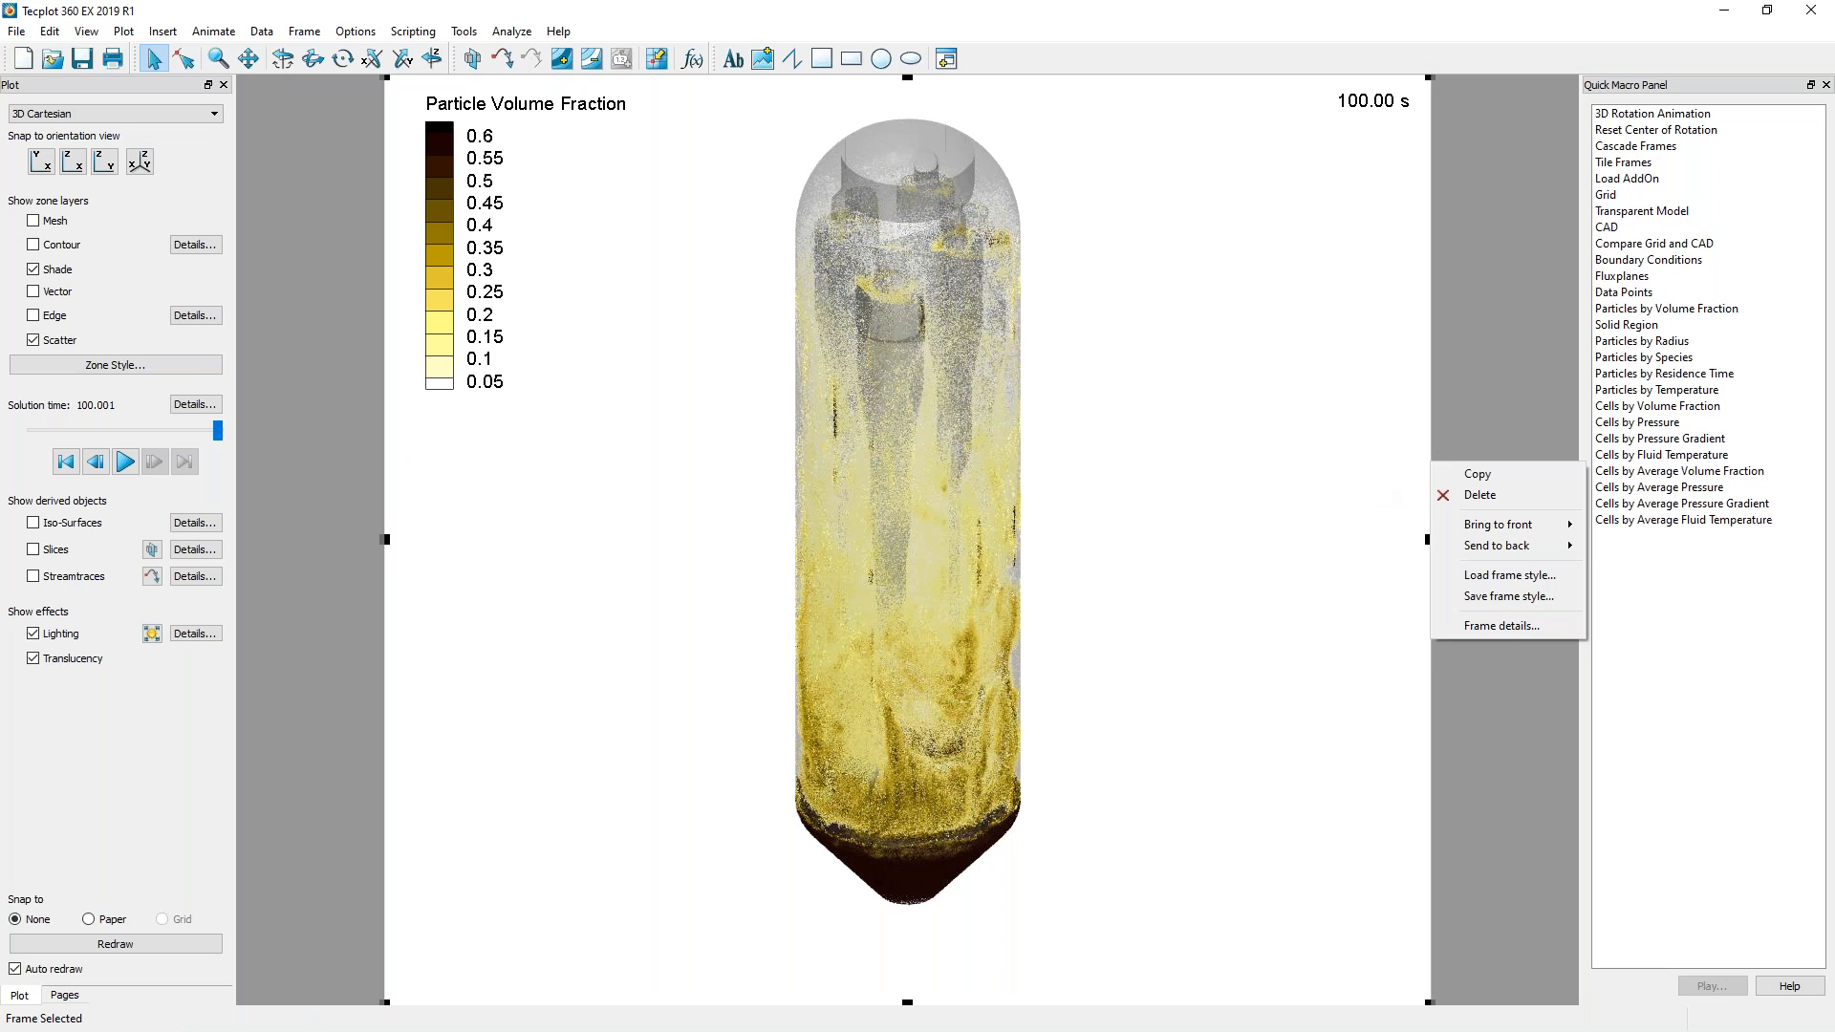
{"action": "left_click", "coordinate": [1471, 475]}
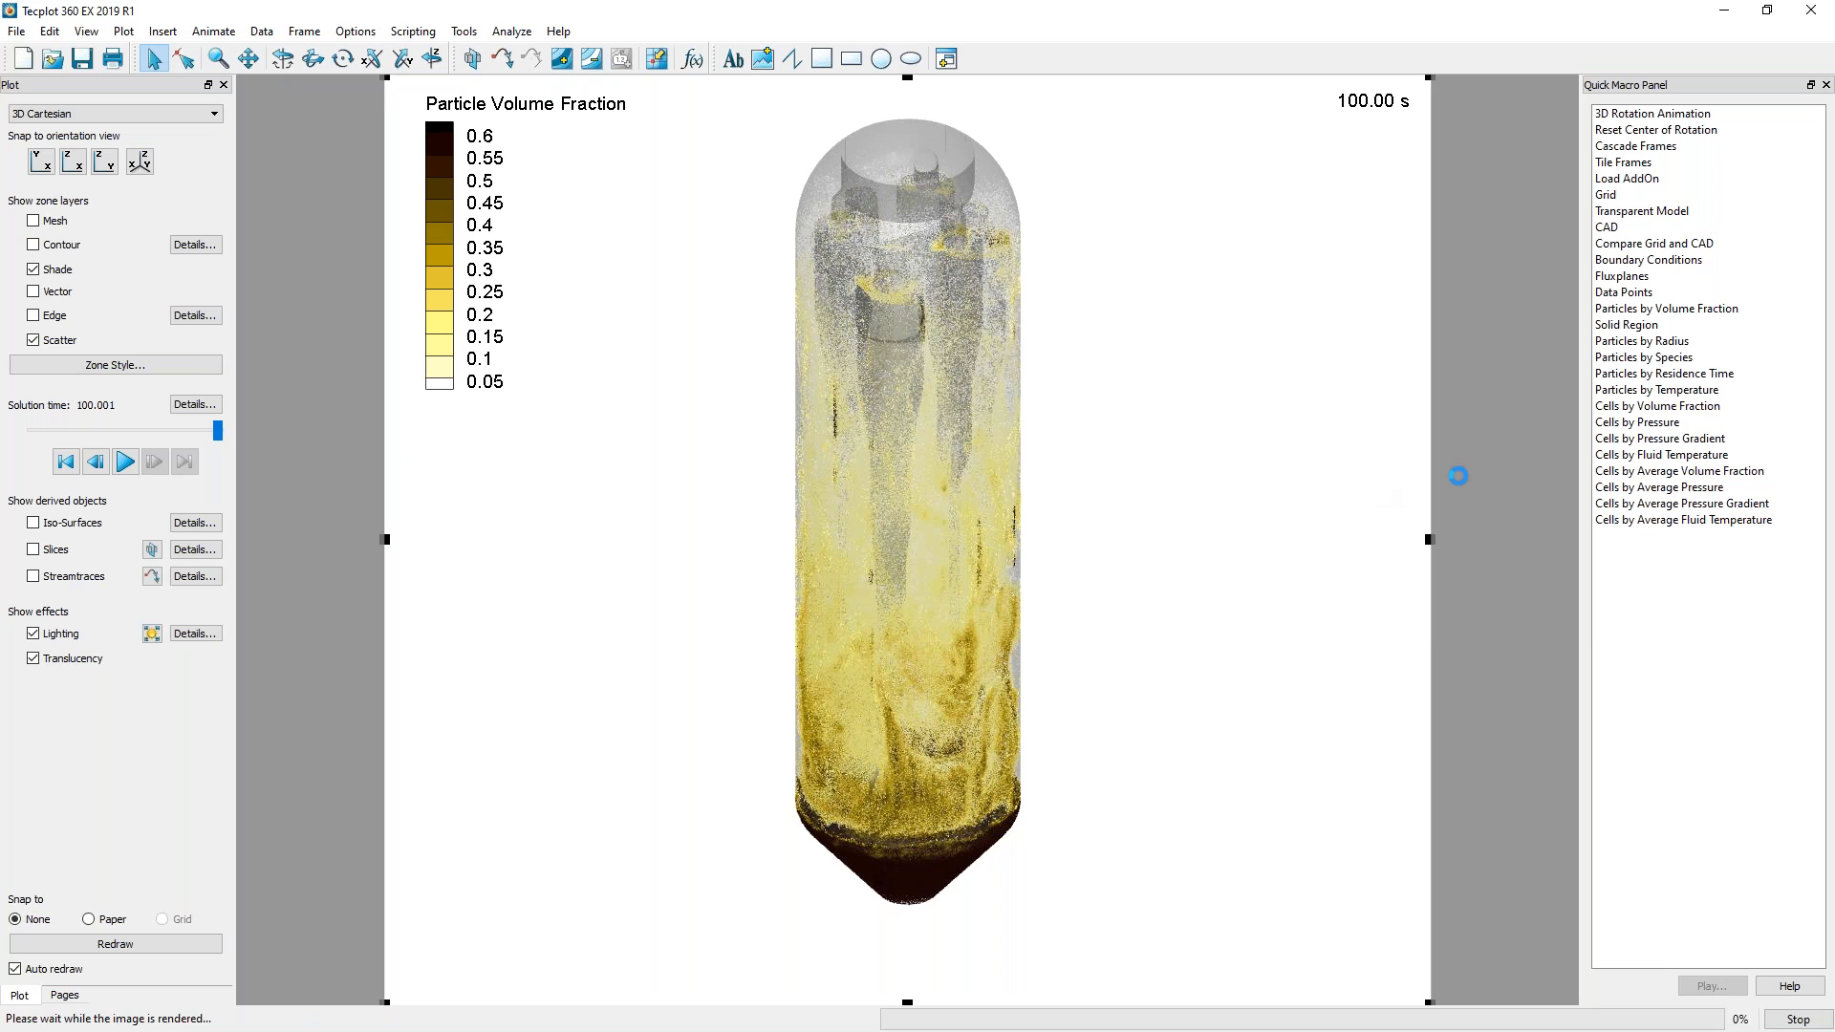
{"action": "left_click", "coordinate": [1487, 498]}
{"action": "key", "text": "ctrl+v"}
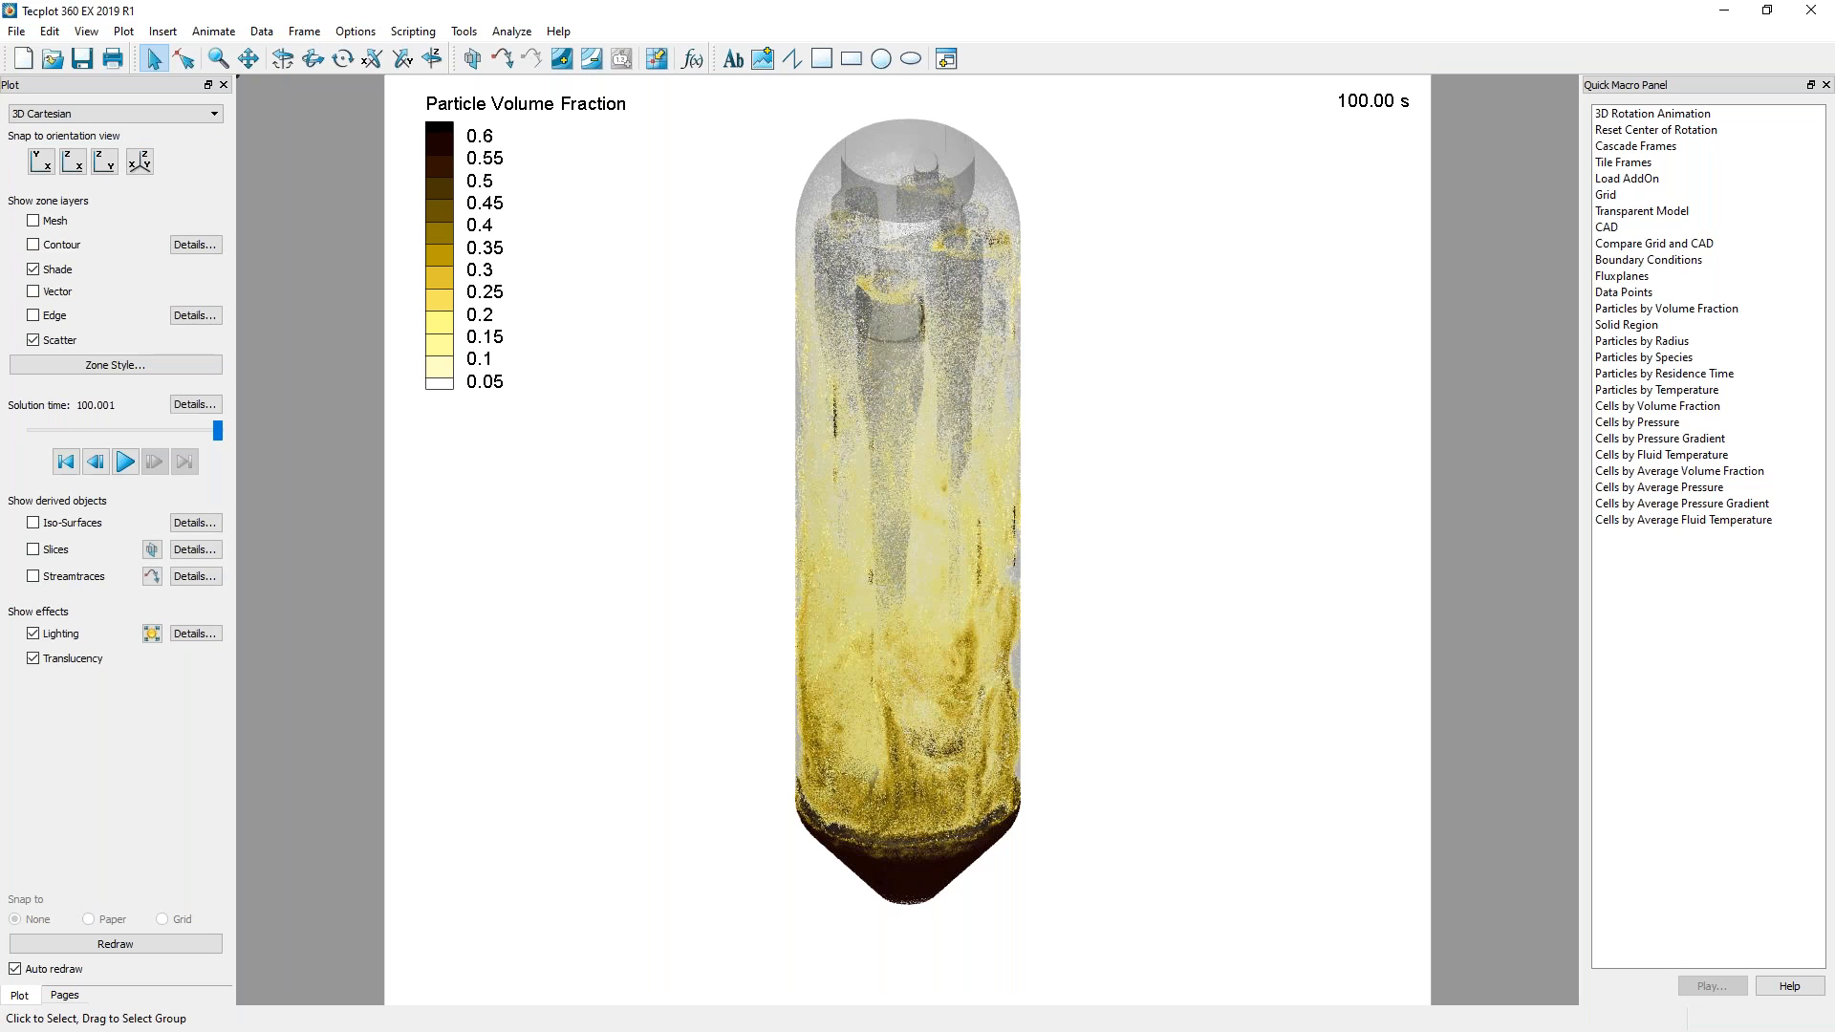
Tile the three frames side by side in vertical columns.
{"action": "left_click", "coordinate": [316, 35]}
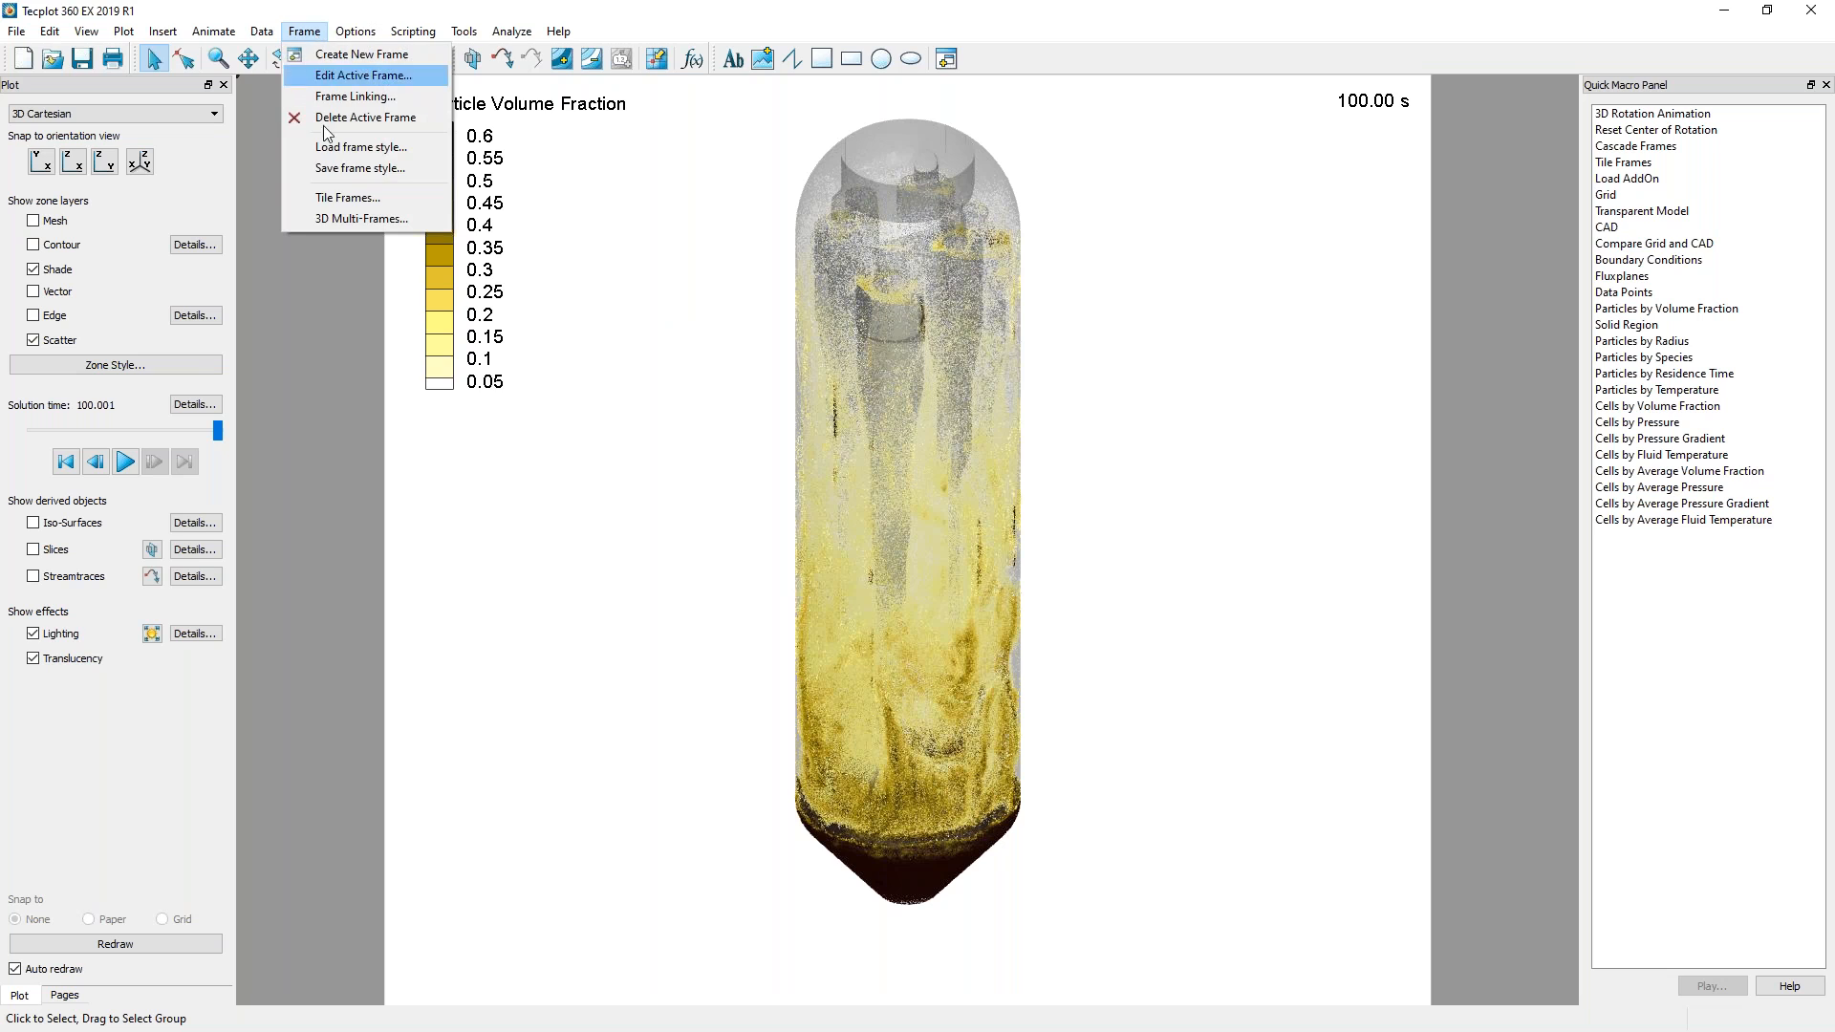
{"action": "left_click", "coordinate": [344, 194]}
{"action": "left_click", "coordinate": [879, 528]}
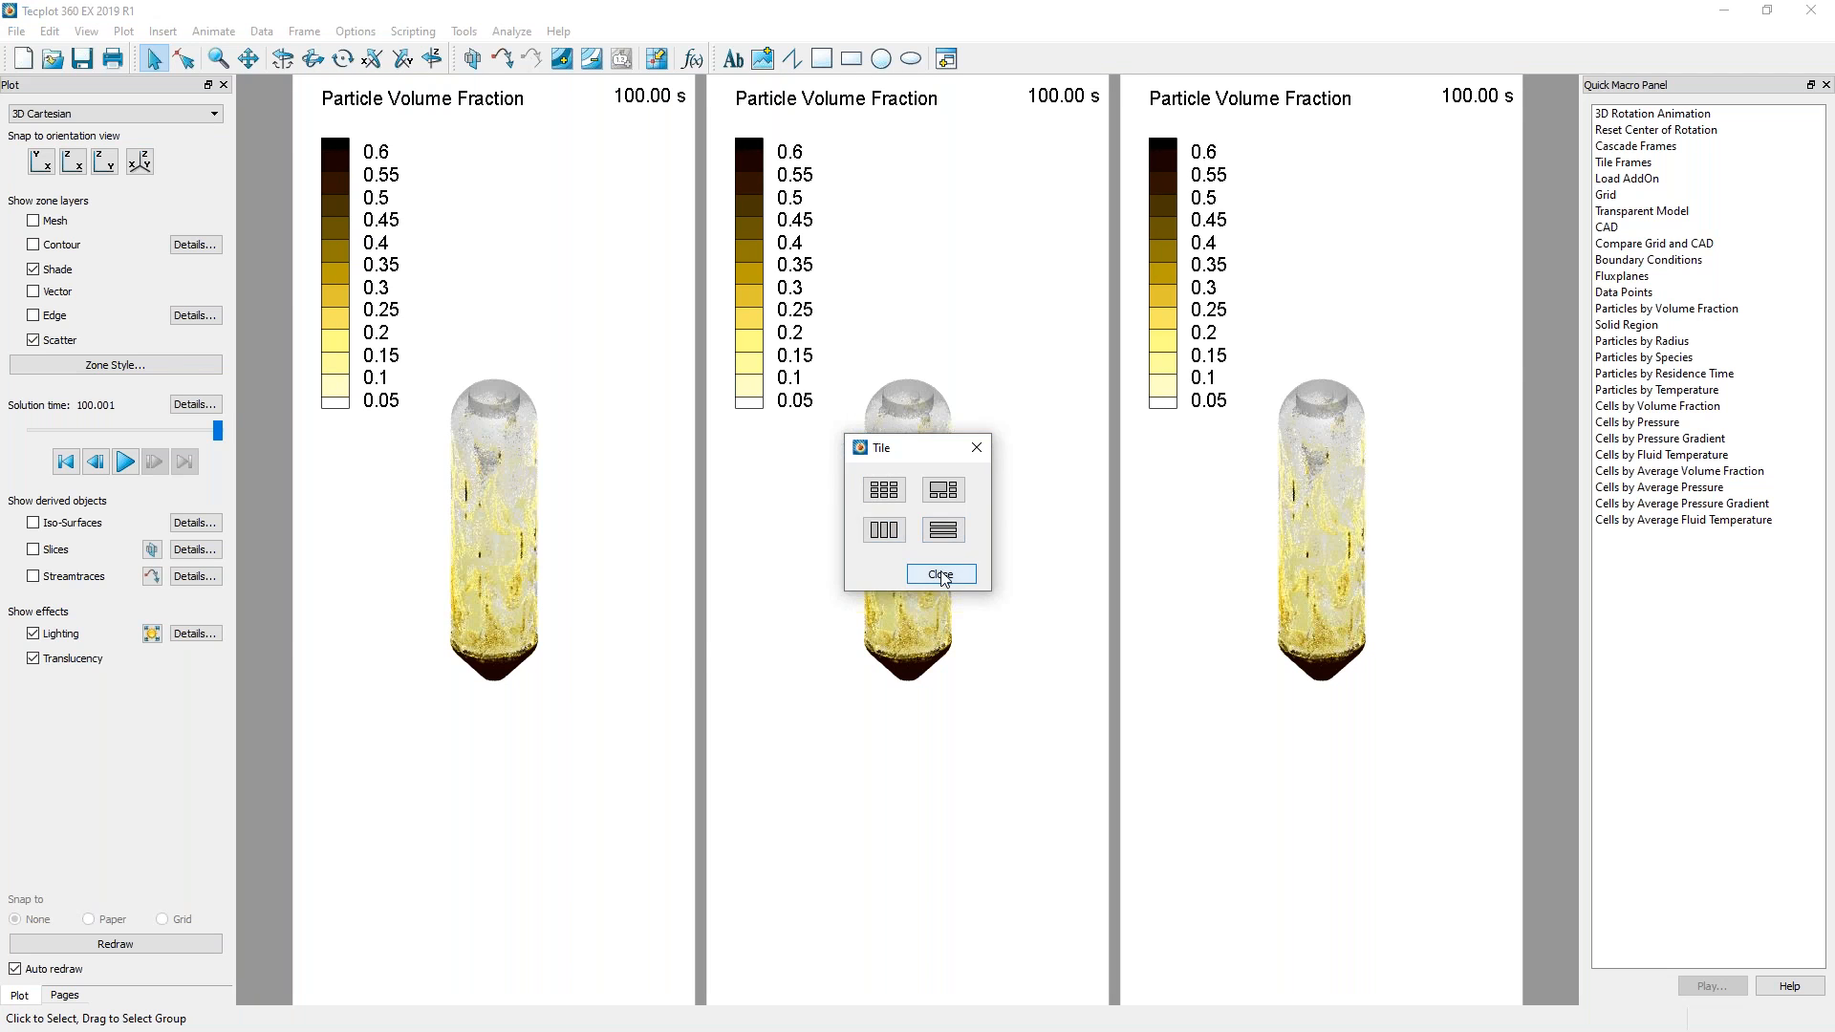
{"action": "left_click", "coordinate": [940, 574]}
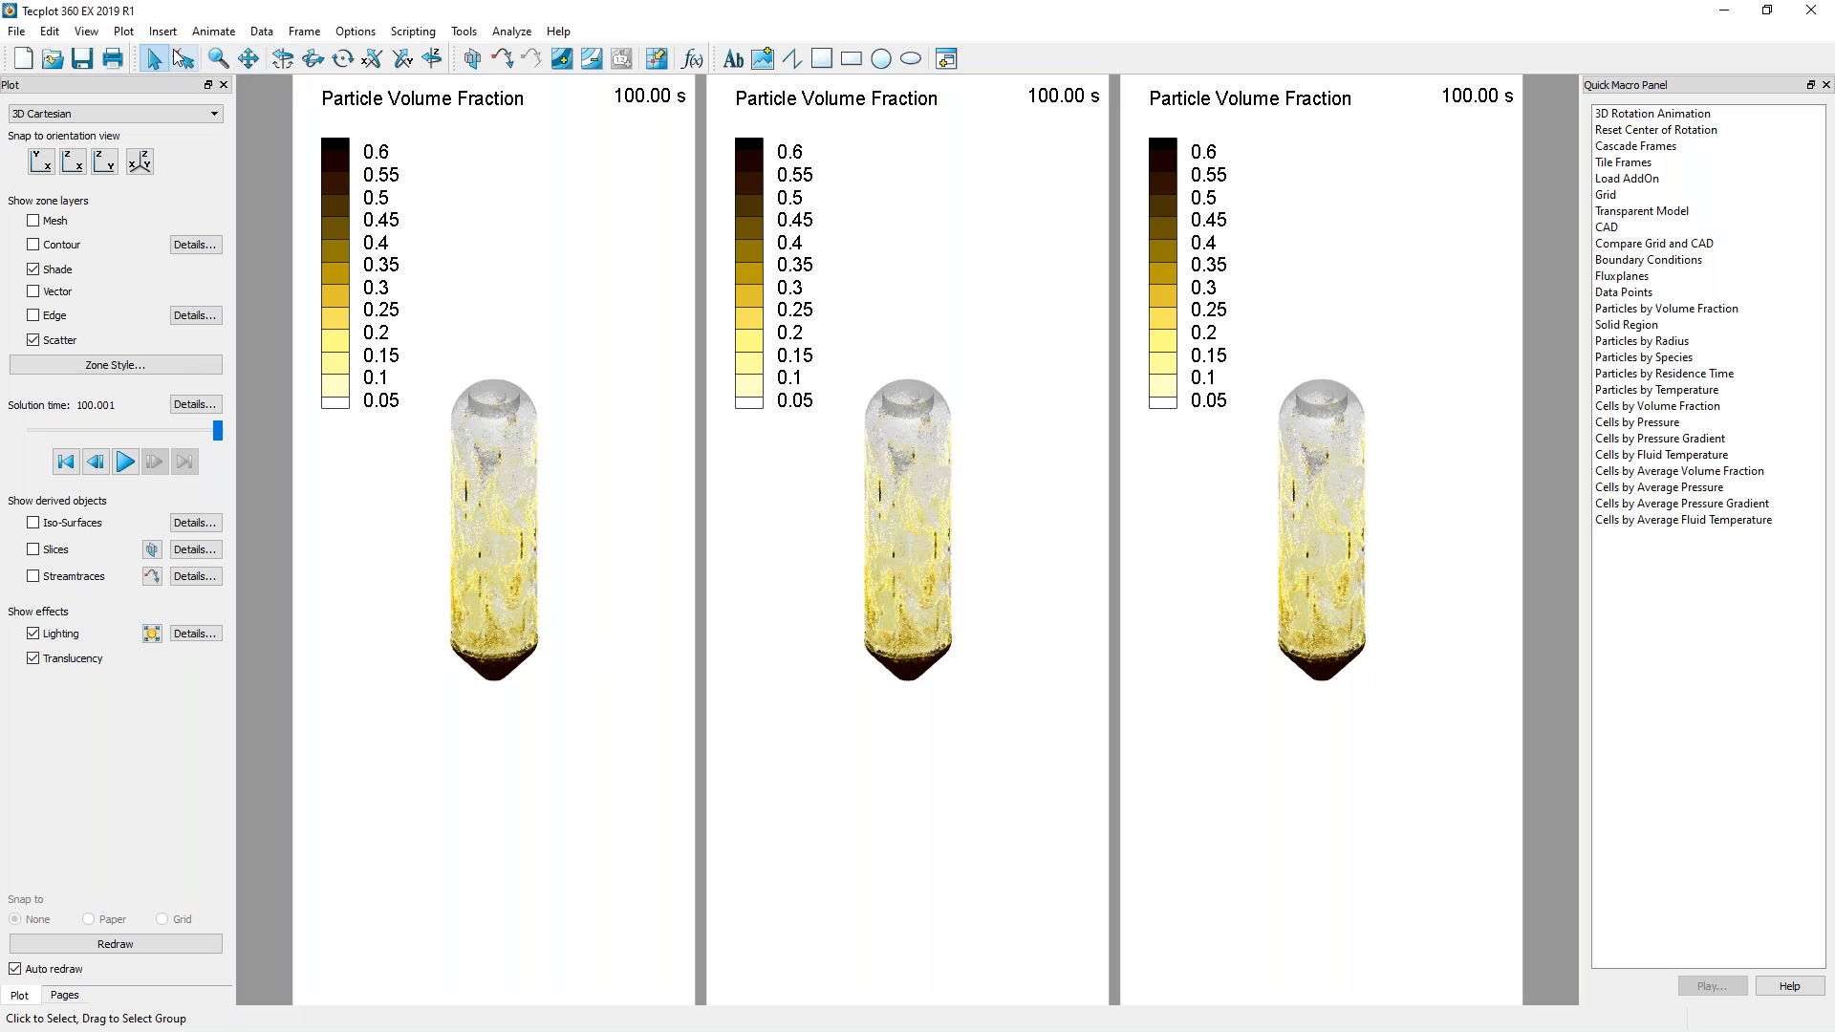
Rotate the 3D views of the first and second frames independently.
{"action": "left_click", "coordinate": [283, 58]}
{"action": "left_click_drag", "start_coordinate": [496, 611], "coordinate": [546, 486]}
{"action": "left_click_drag", "start_coordinate": [886, 572], "coordinate": [955, 581]}
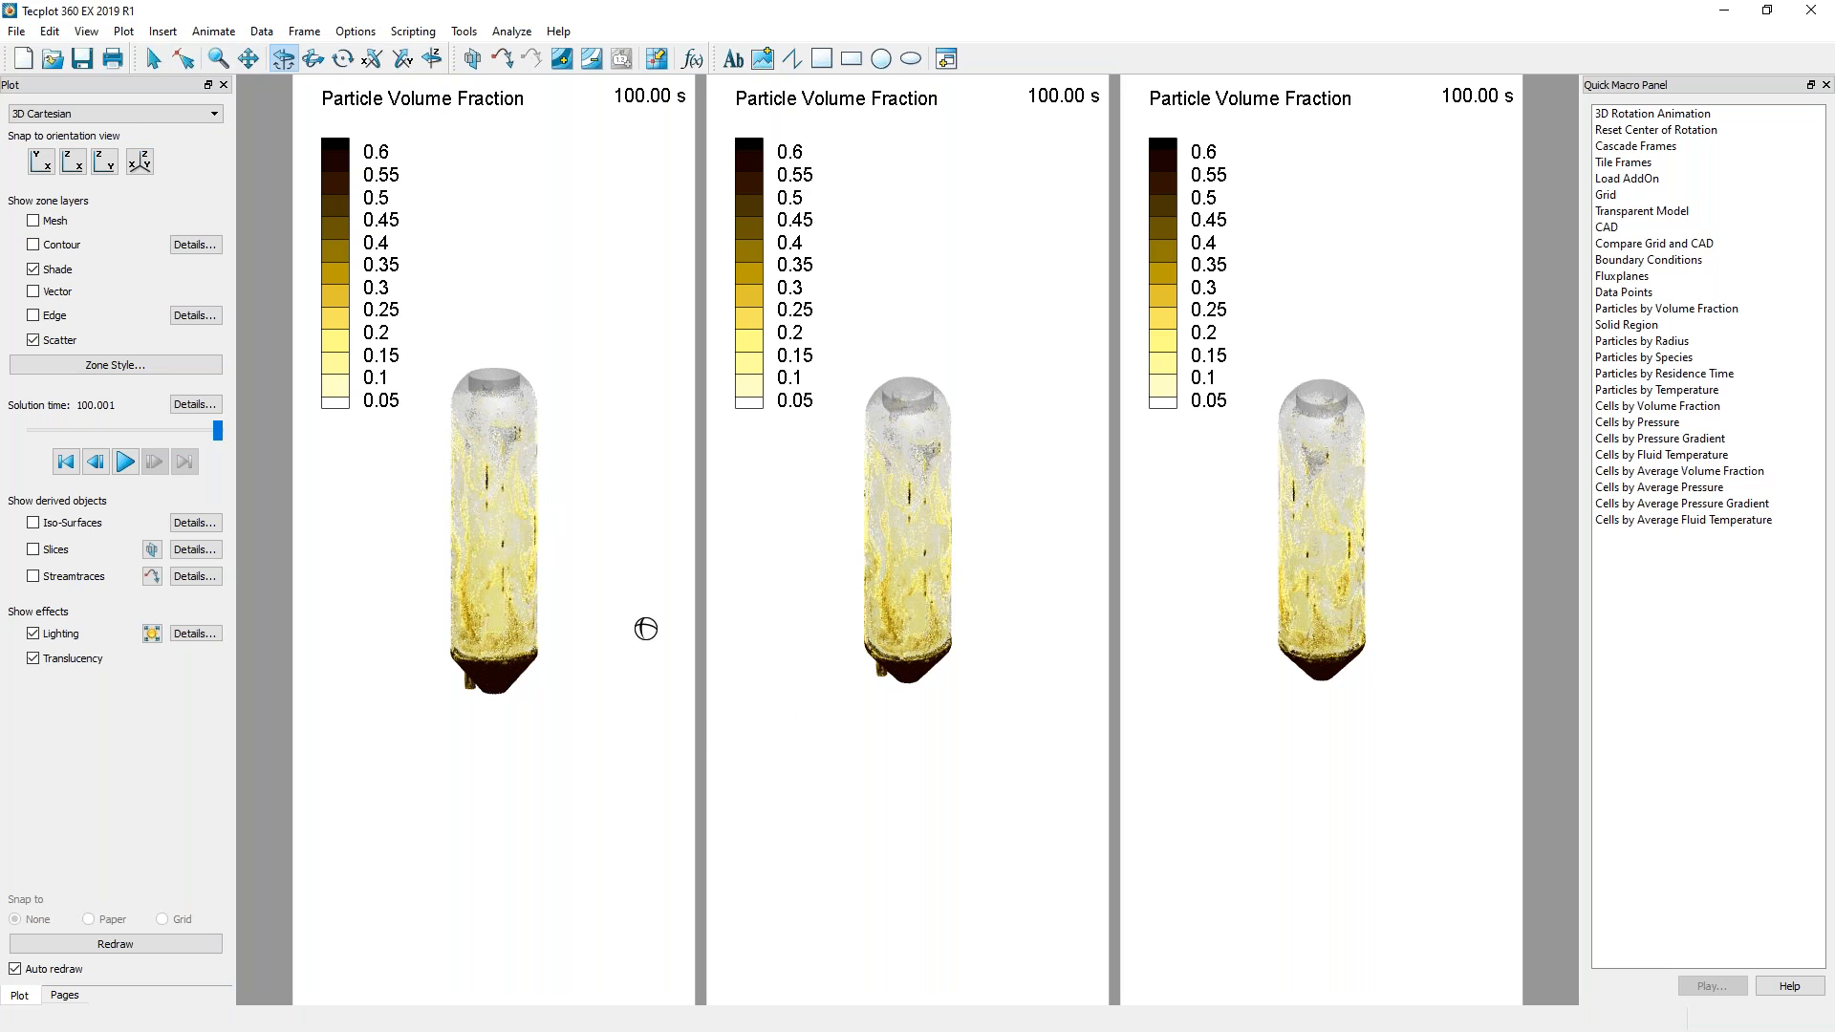
Link the solution time and 3D plot view between frames and apply the settings to all frames of group 1.
{"action": "left_click", "coordinate": [154, 58]}
{"action": "left_click", "coordinate": [305, 33]}
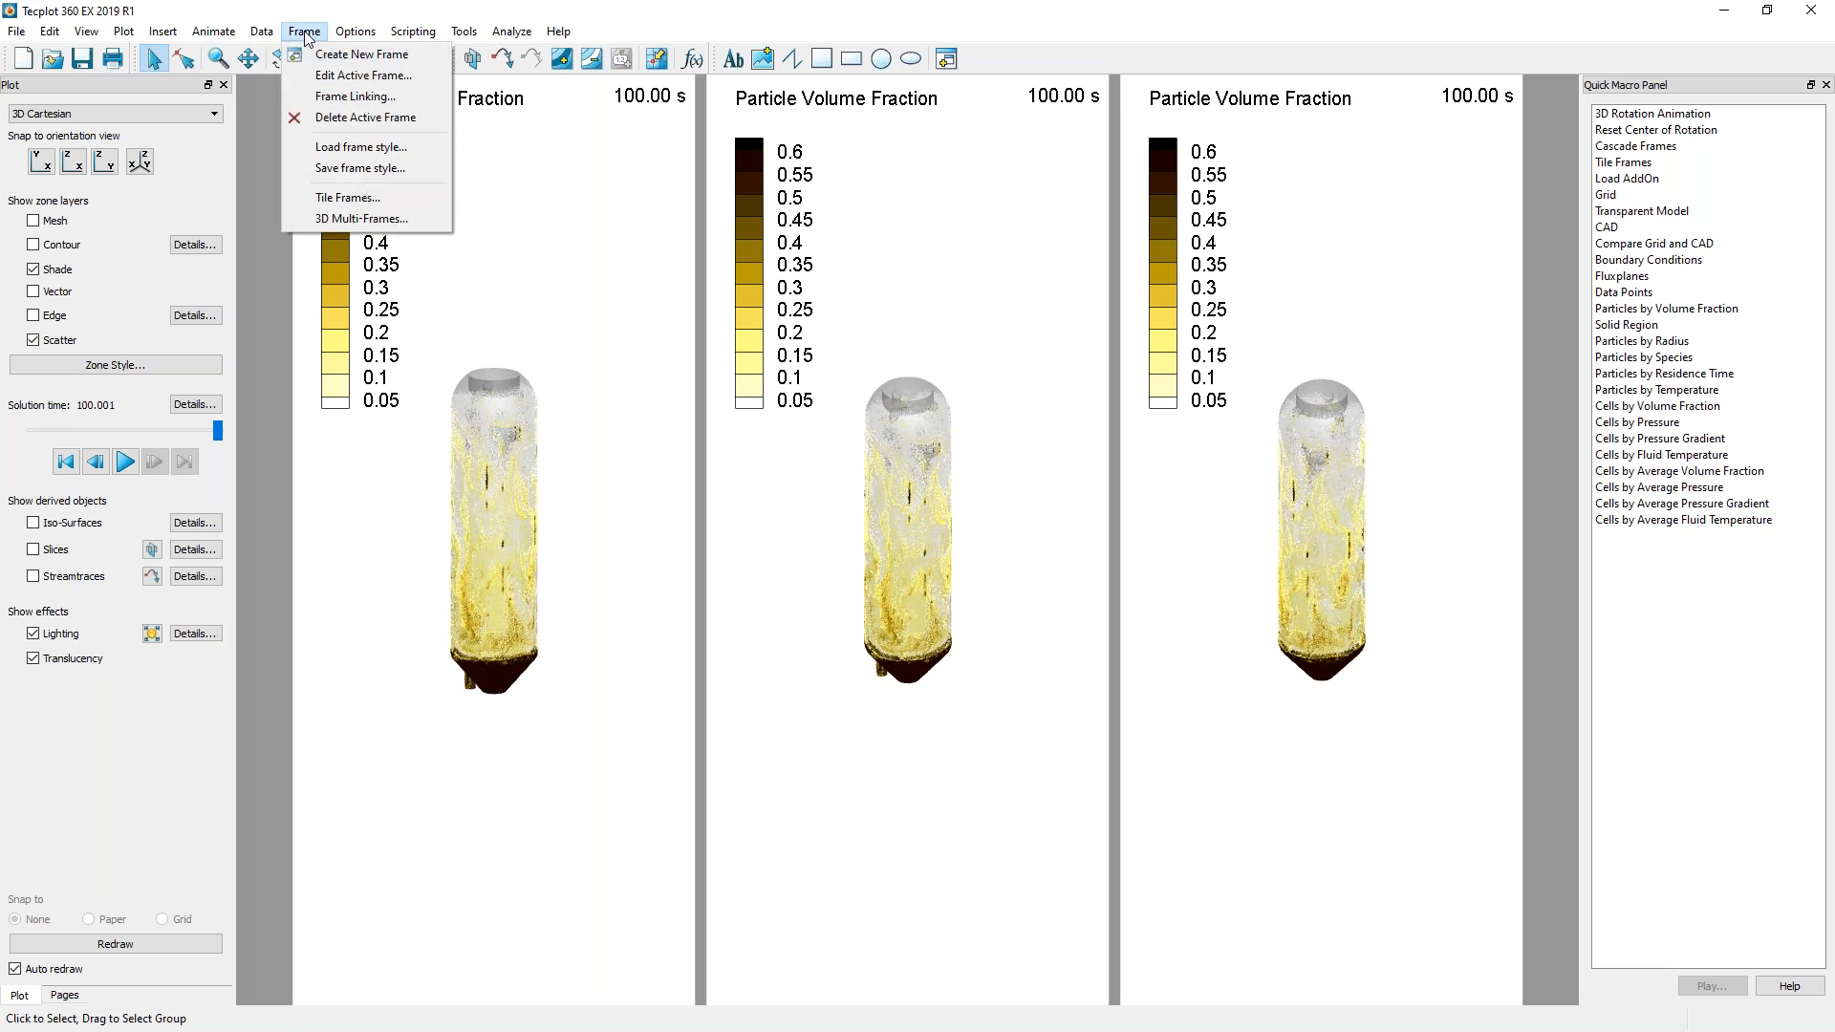
{"action": "left_click", "coordinate": [350, 96]}
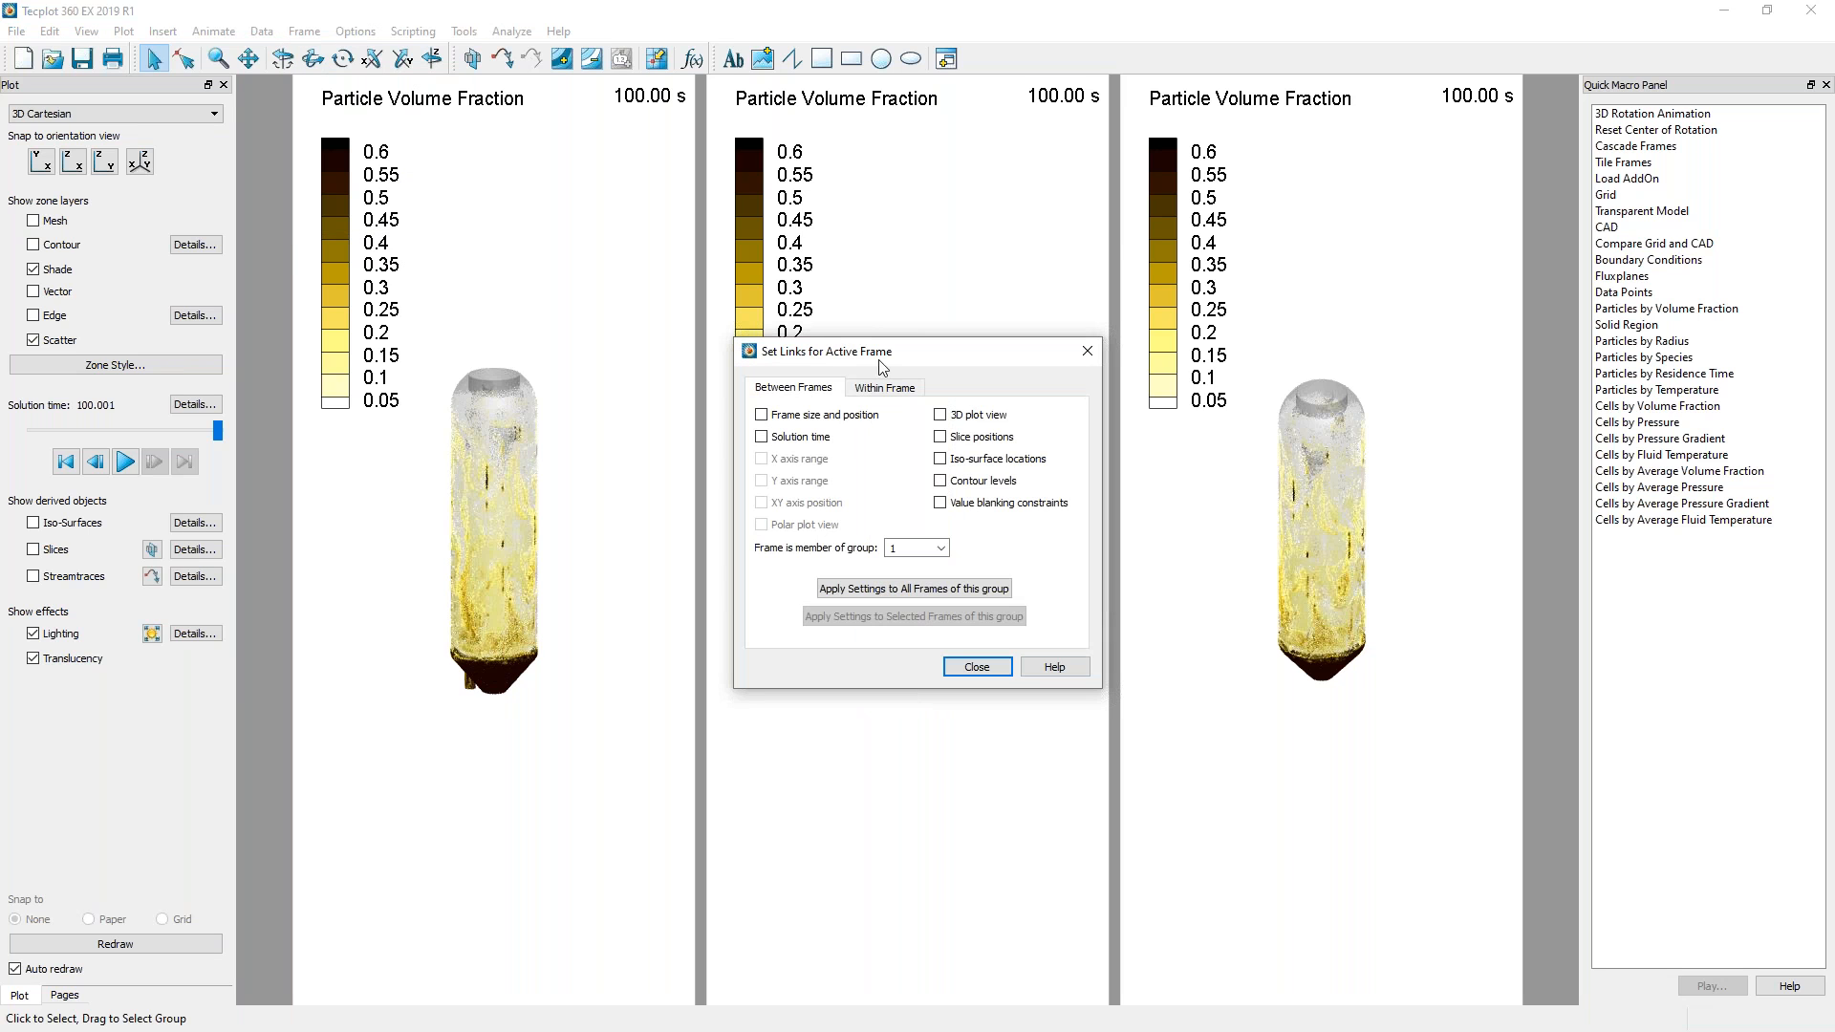
{"action": "left_click", "coordinate": [779, 436]}
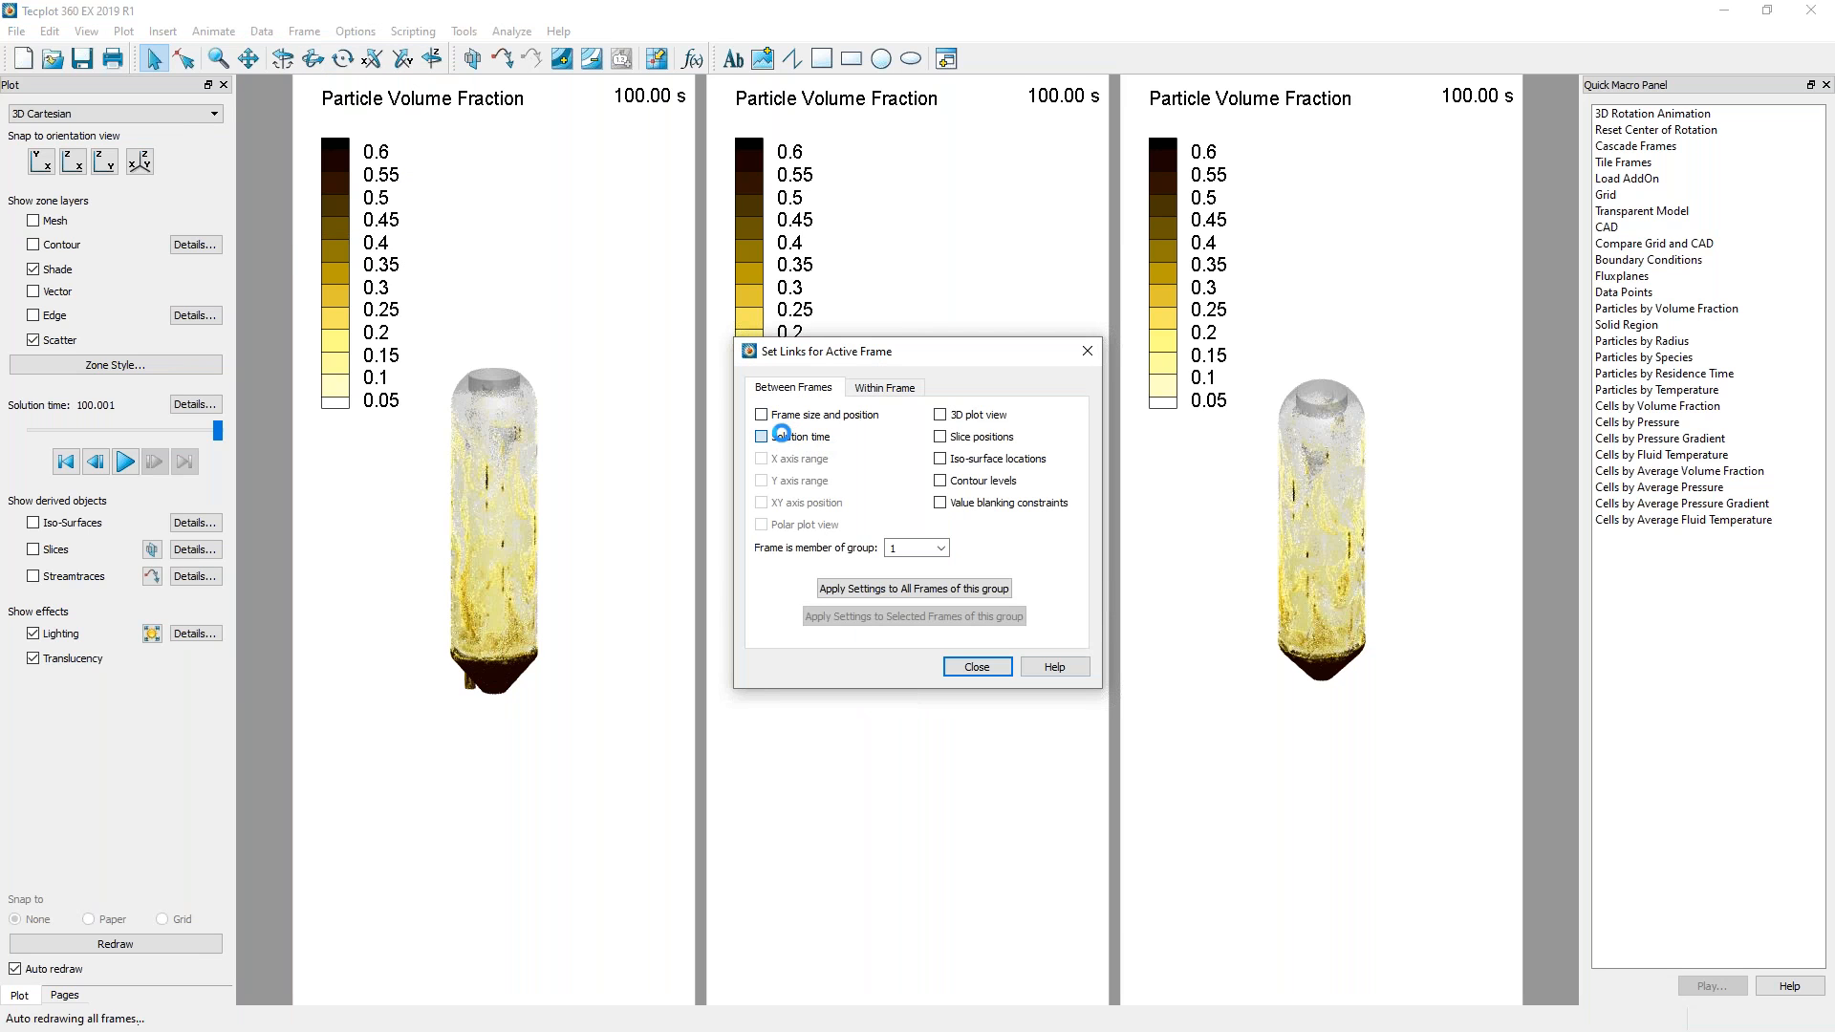
{"action": "left_click", "coordinate": [960, 414]}
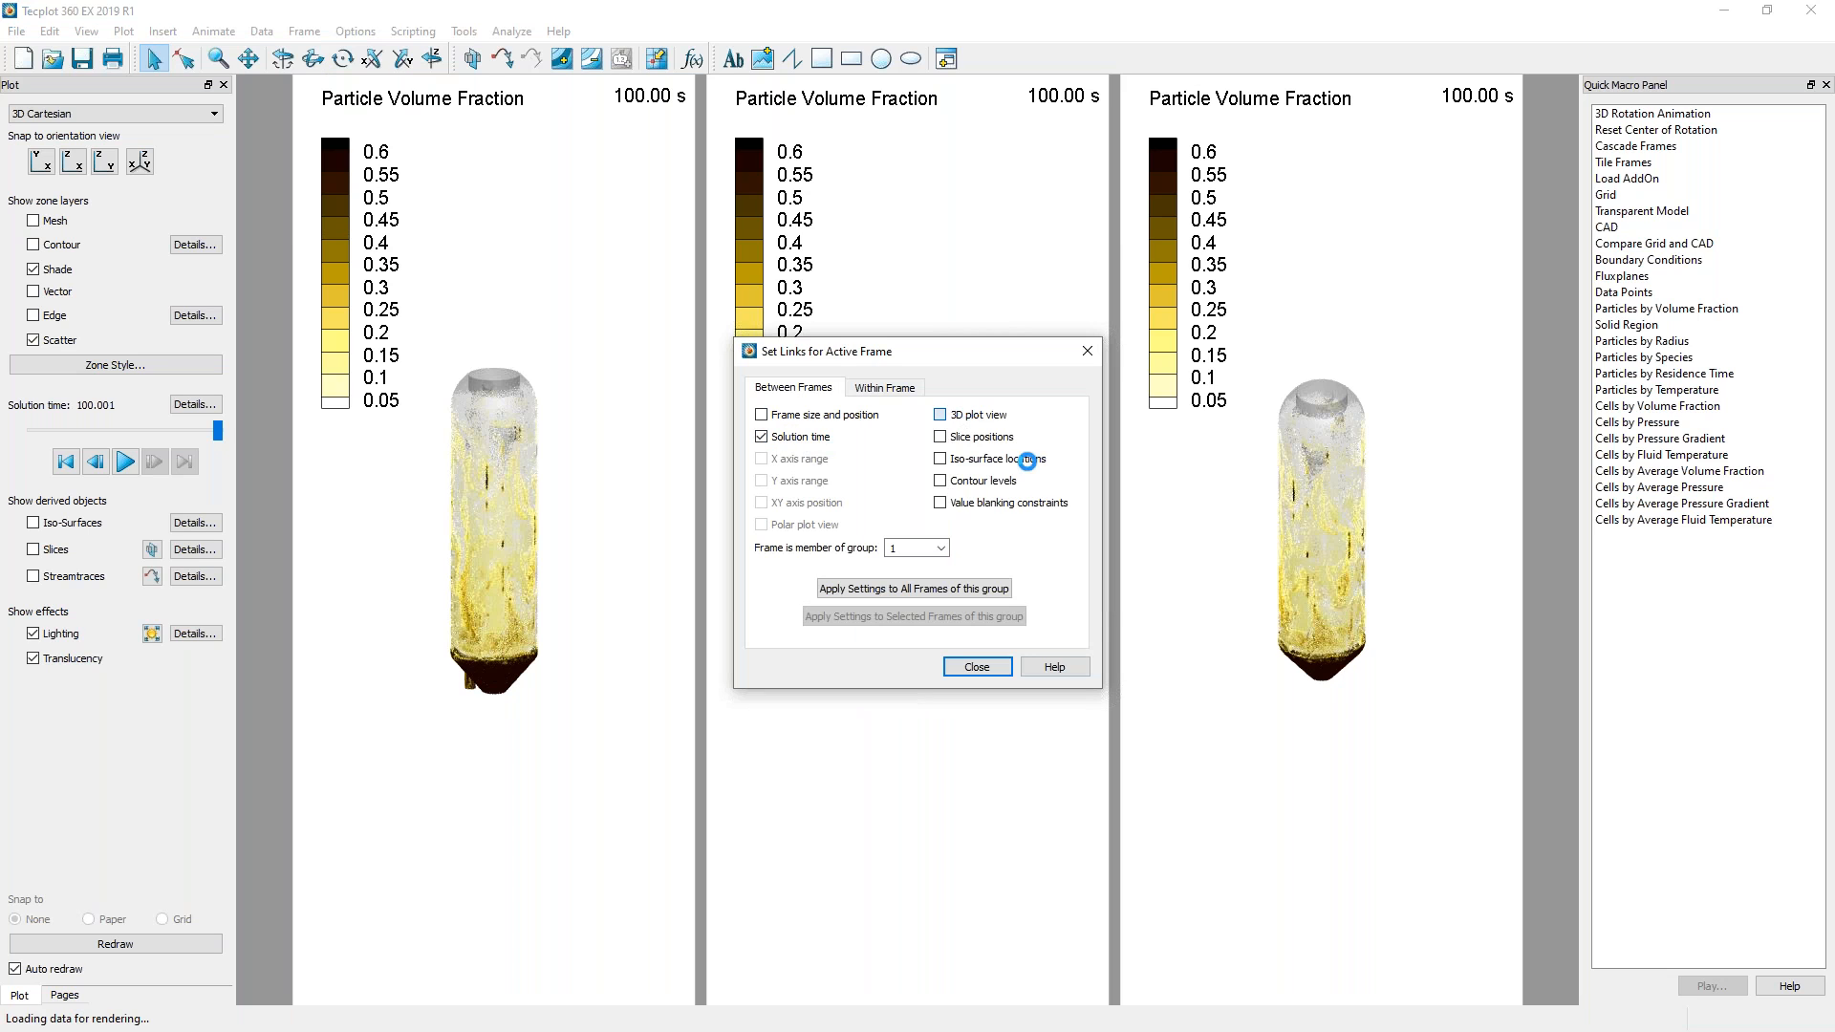
{"action": "left_click", "coordinate": [944, 590]}
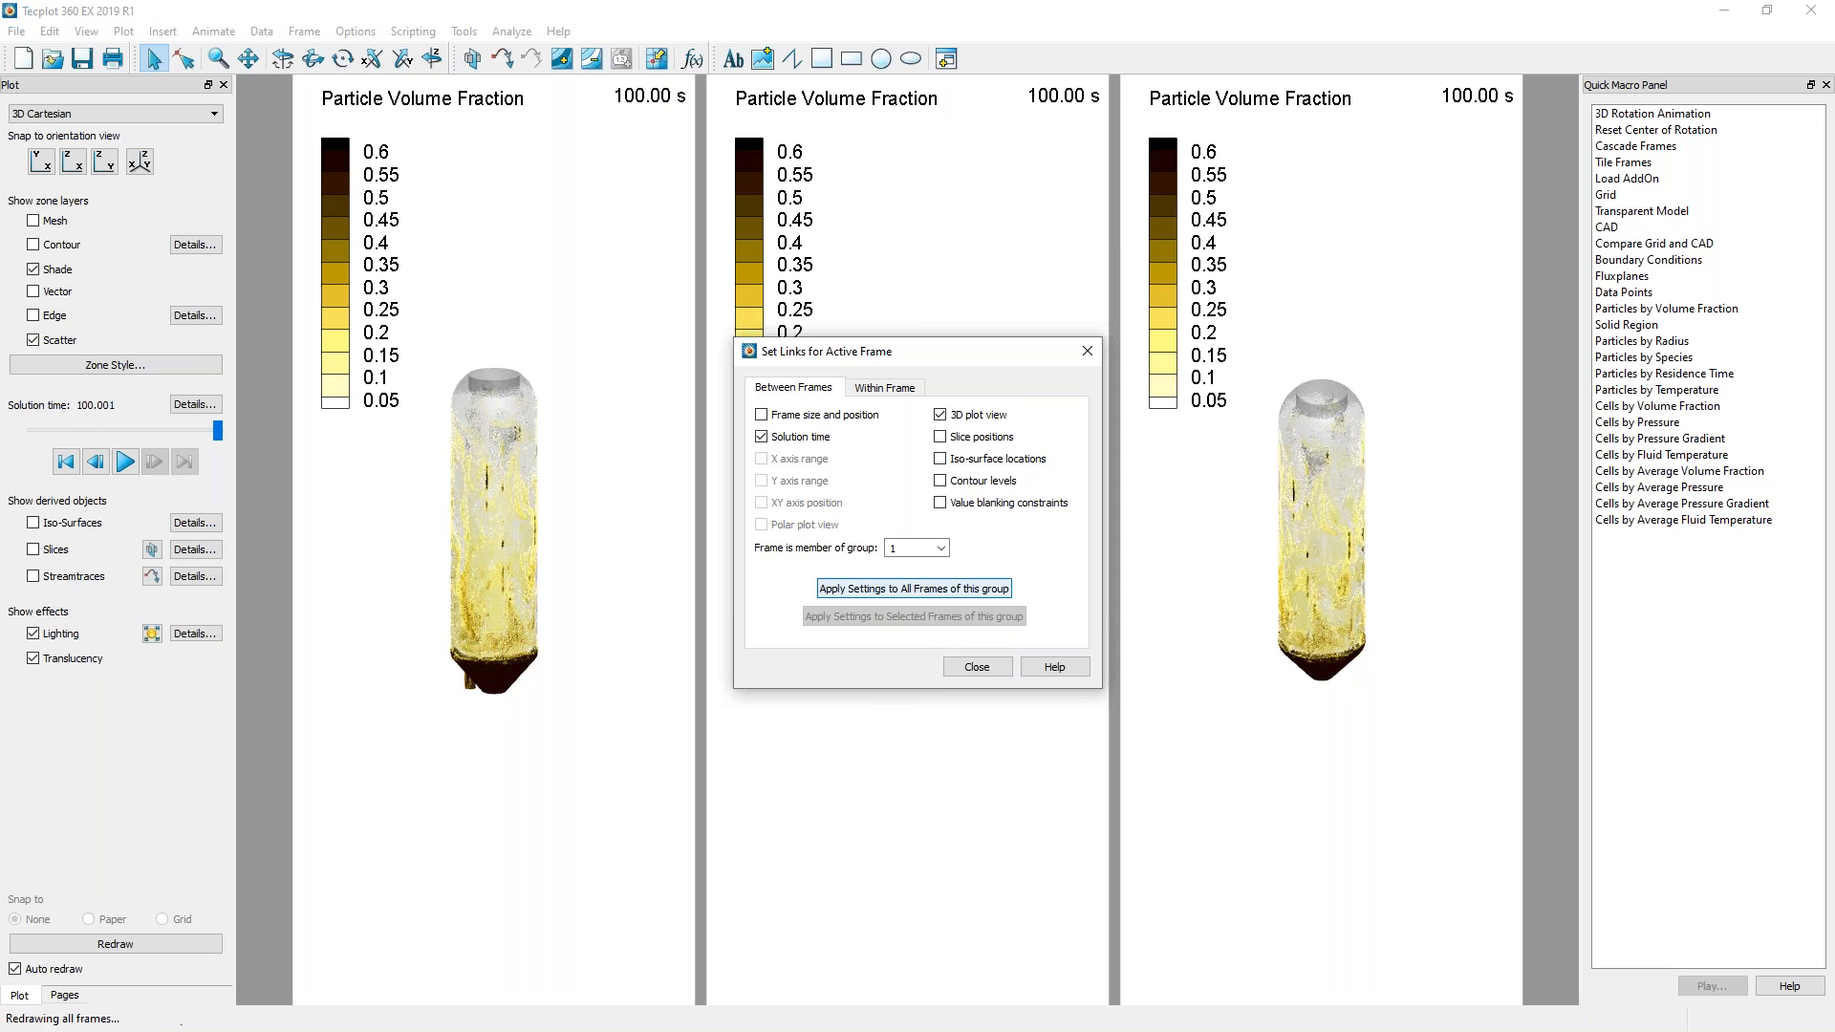
{"action": "left_click", "coordinate": [977, 666]}
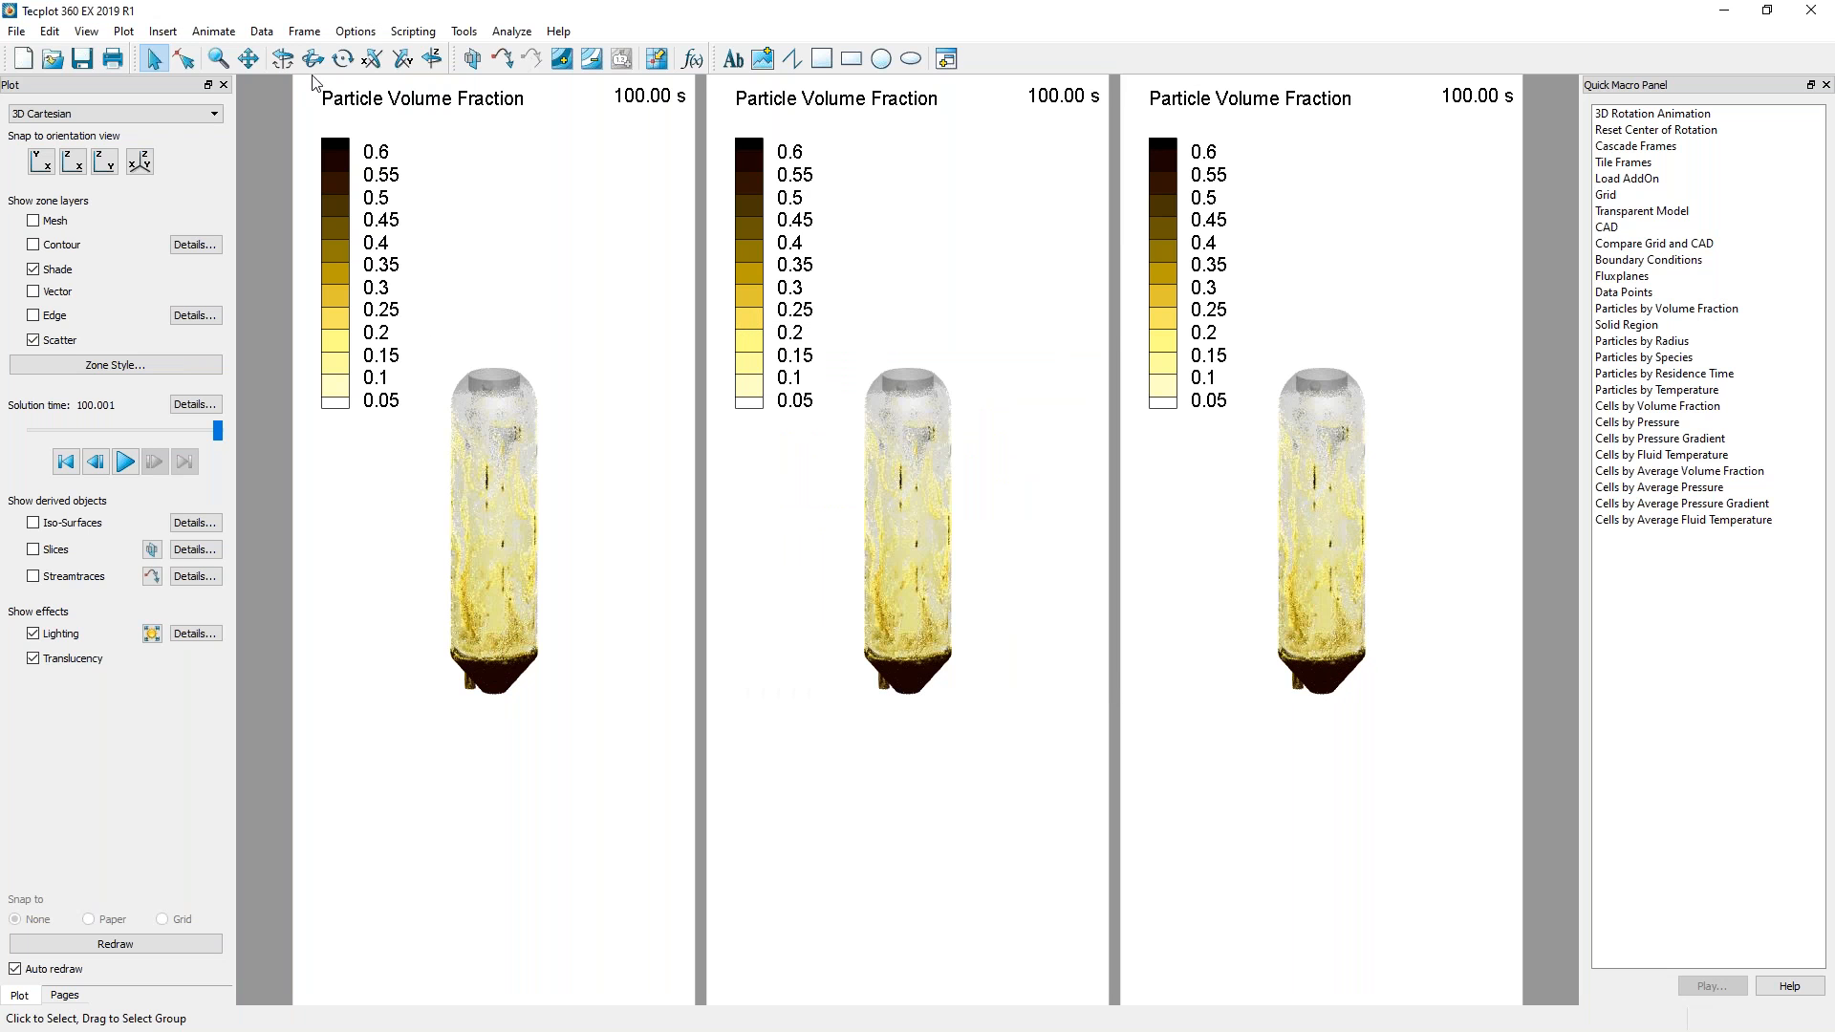
Rotate, enlarge and reposition the reactor in the linked views so it fills the height of the frames.
{"action": "left_click", "coordinate": [283, 58]}
{"action": "left_click_drag", "start_coordinate": [503, 409], "coordinate": [504, 601]}
{"action": "middle_click_drag", "start_coordinate": [504, 602], "coordinate": [501, 757]}
{"action": "mouse_move", "coordinate": [577, 680]}
{"action": "left_mouse_down"}
{"action": "mouse_move", "coordinate": [679, 688]}
{"action": "mouse_move", "coordinate": [471, 668]}
{"action": "mouse_move", "coordinate": [500, 553]}
{"action": "mouse_move", "coordinate": [561, 572]}
{"action": "left_mouse_up"}
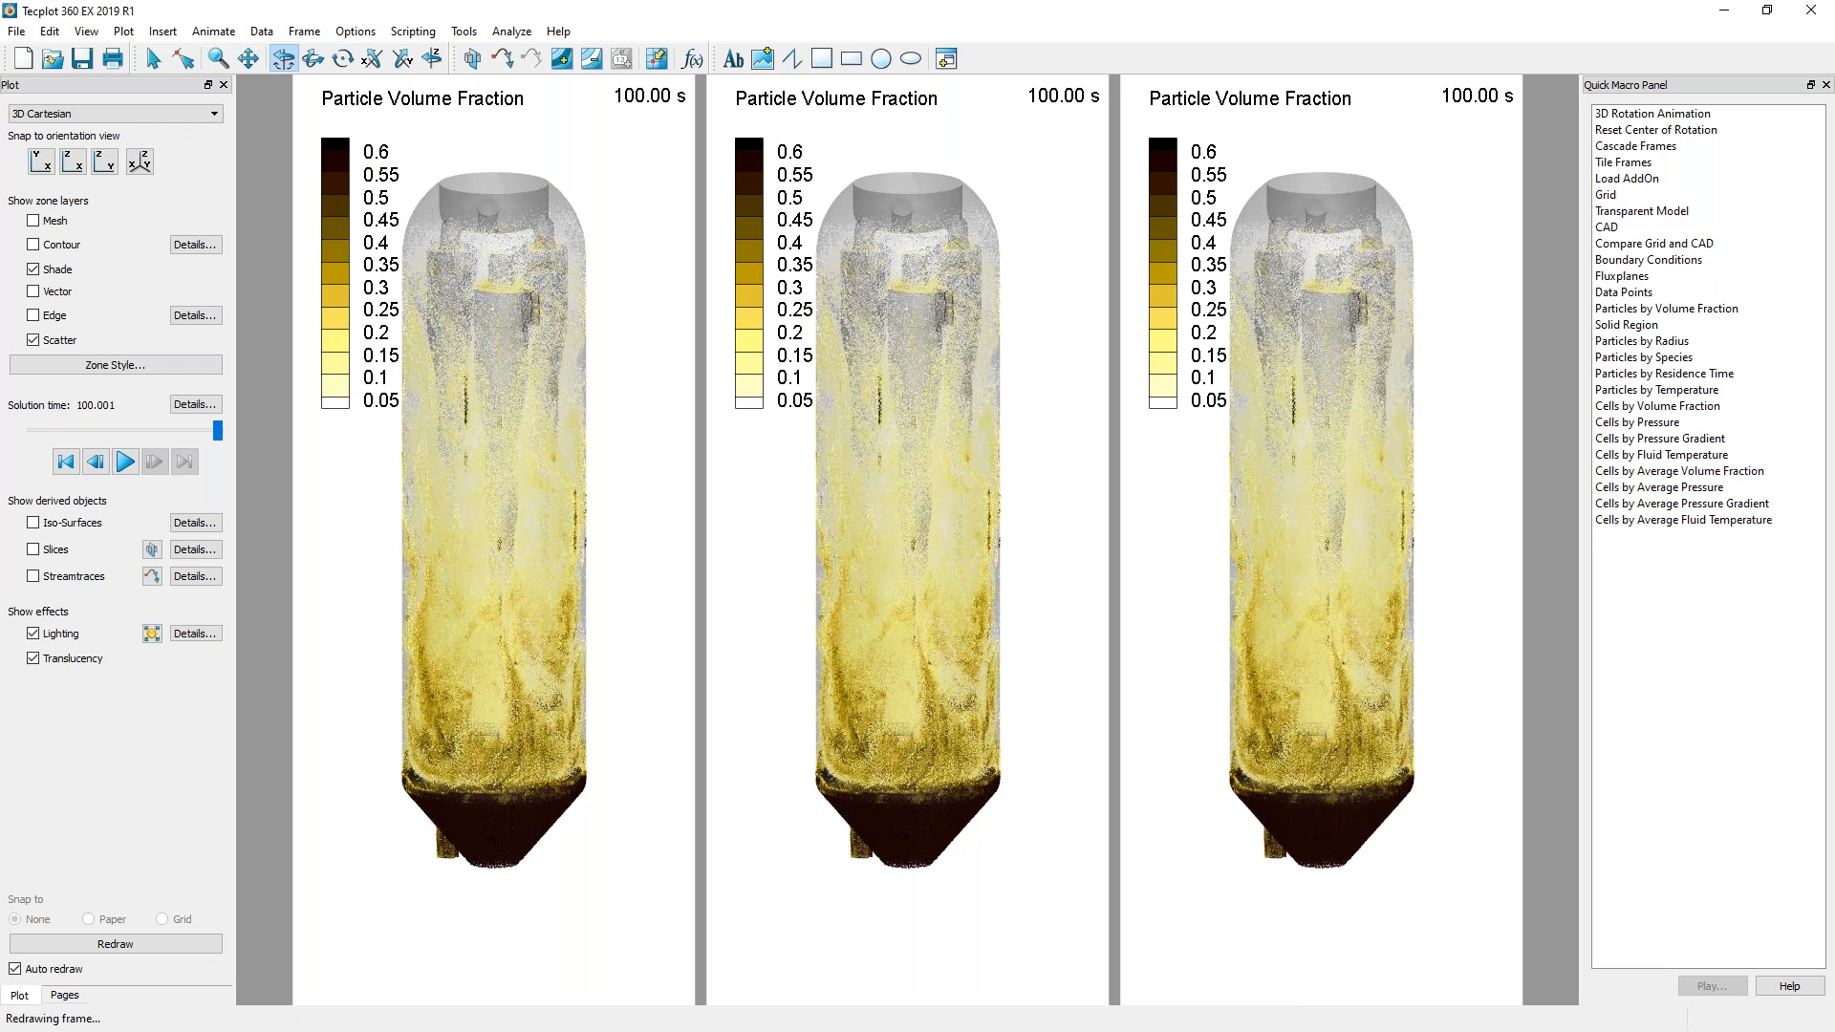
{"action": "right_click_drag", "start_coordinate": [550, 535], "coordinate": [595, 564]}
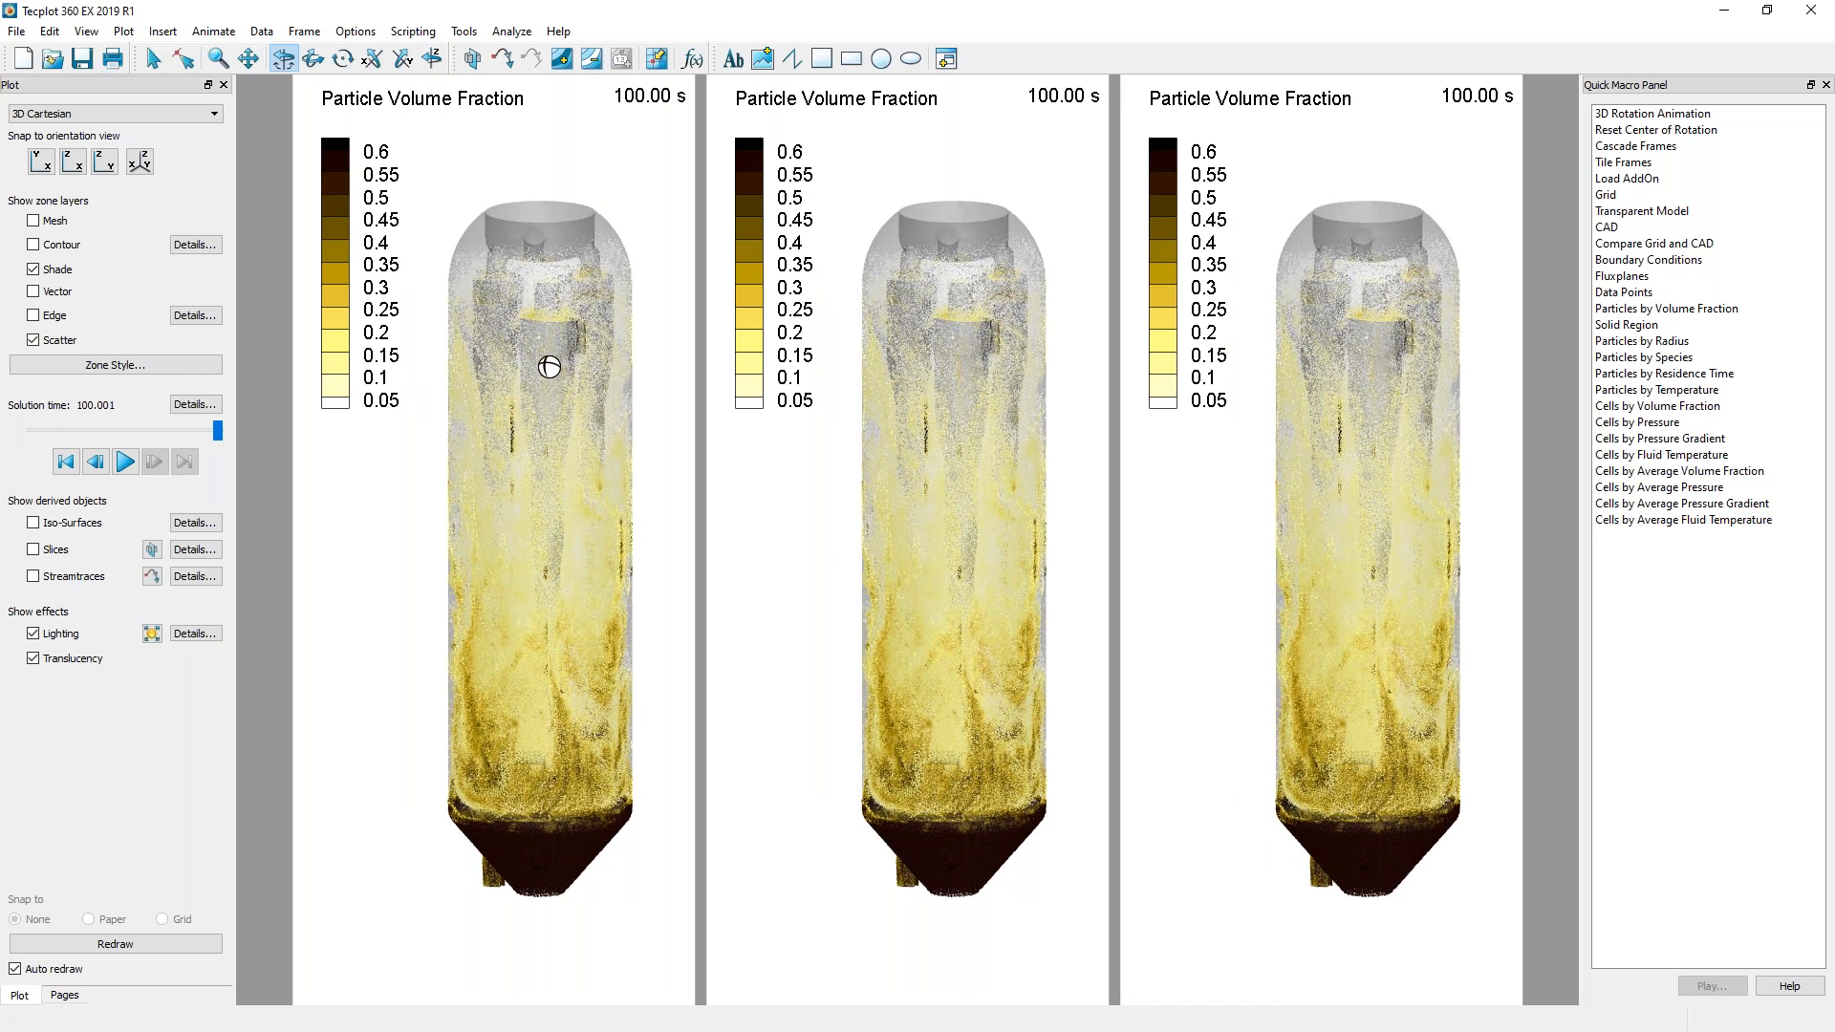
{"action": "mouse_move", "coordinate": [544, 401]}
{"action": "middle_mouse_down"}
{"action": "mouse_move", "coordinate": [547, 462]}
{"action": "mouse_move", "coordinate": [544, 434]}
{"action": "middle_mouse_up"}
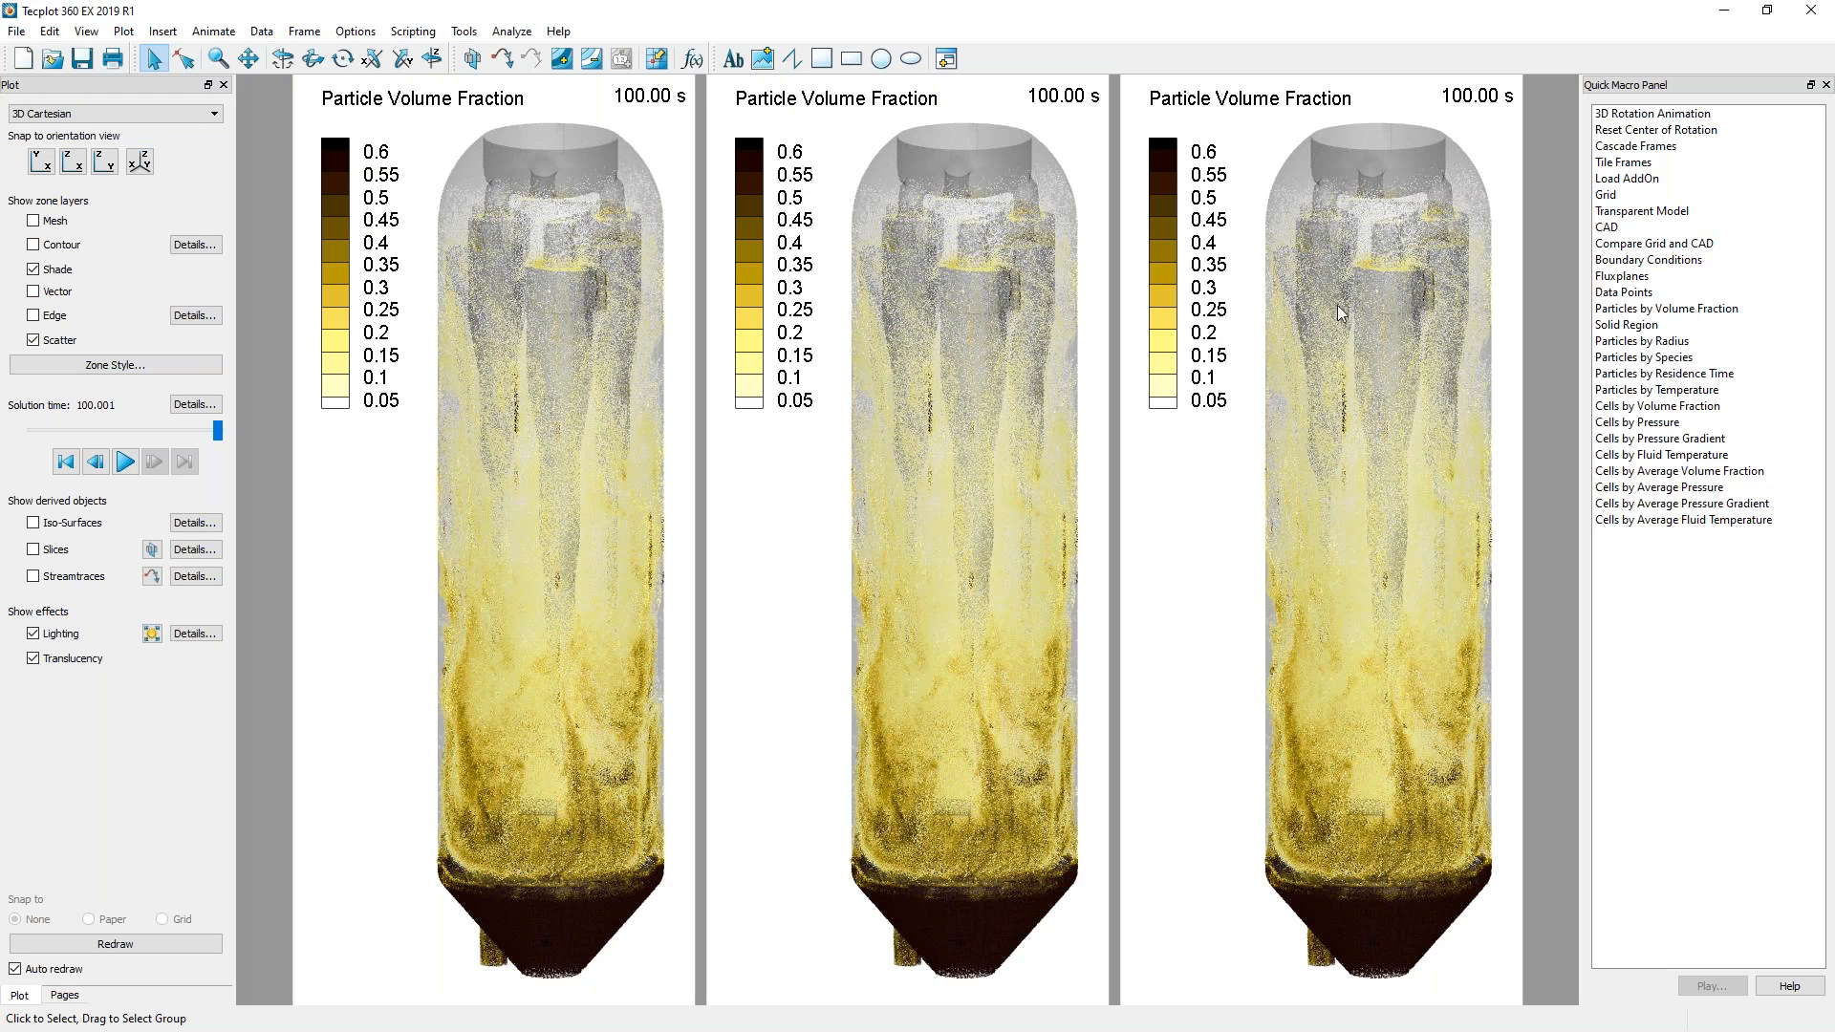
Apply the Cells by Fluid Temperature quick macro to the middle frame and place a 3D orientation axis beside its reactor.
{"action": "double_click", "coordinate": [1668, 457]}
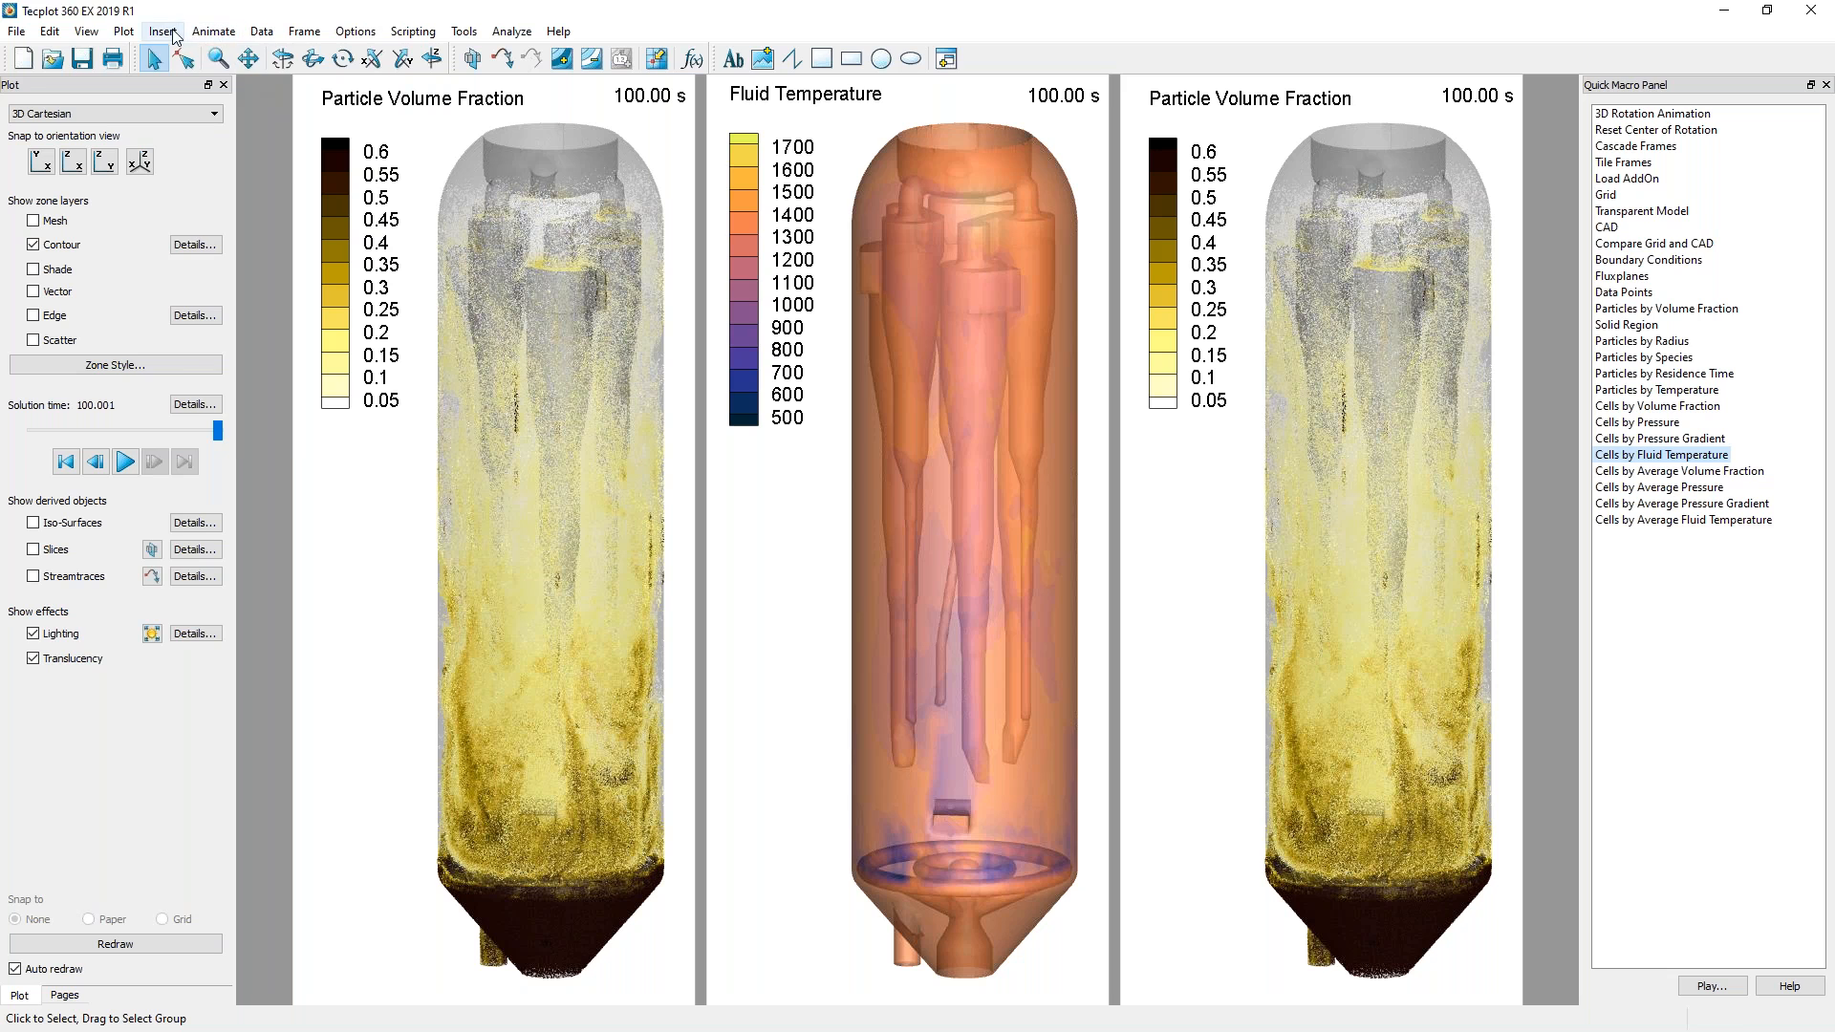
{"action": "left_click", "coordinate": [123, 30]}
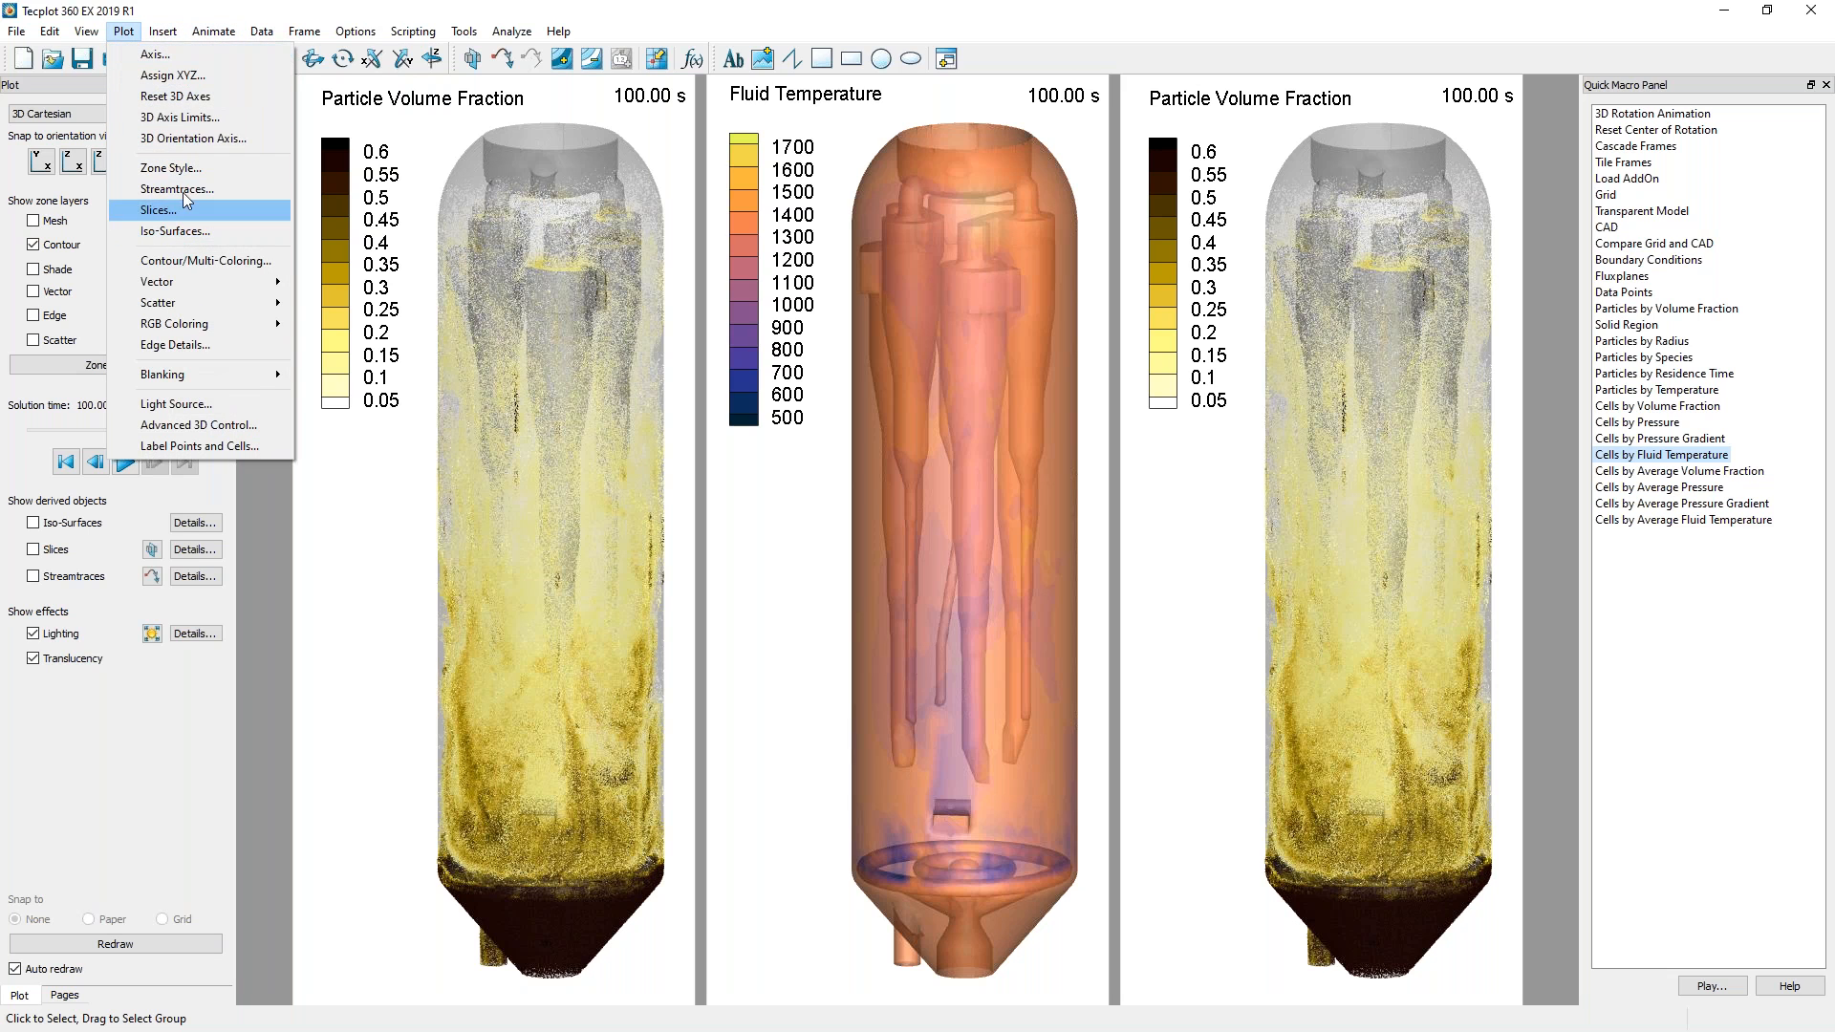
{"action": "left_click", "coordinate": [205, 140]}
{"action": "left_click", "coordinate": [843, 448]}
{"action": "left_click", "coordinate": [898, 604]}
{"action": "left_click", "coordinate": [1062, 204]}
{"action": "left_click_drag", "start_coordinate": [1063, 204], "coordinate": [840, 557]}
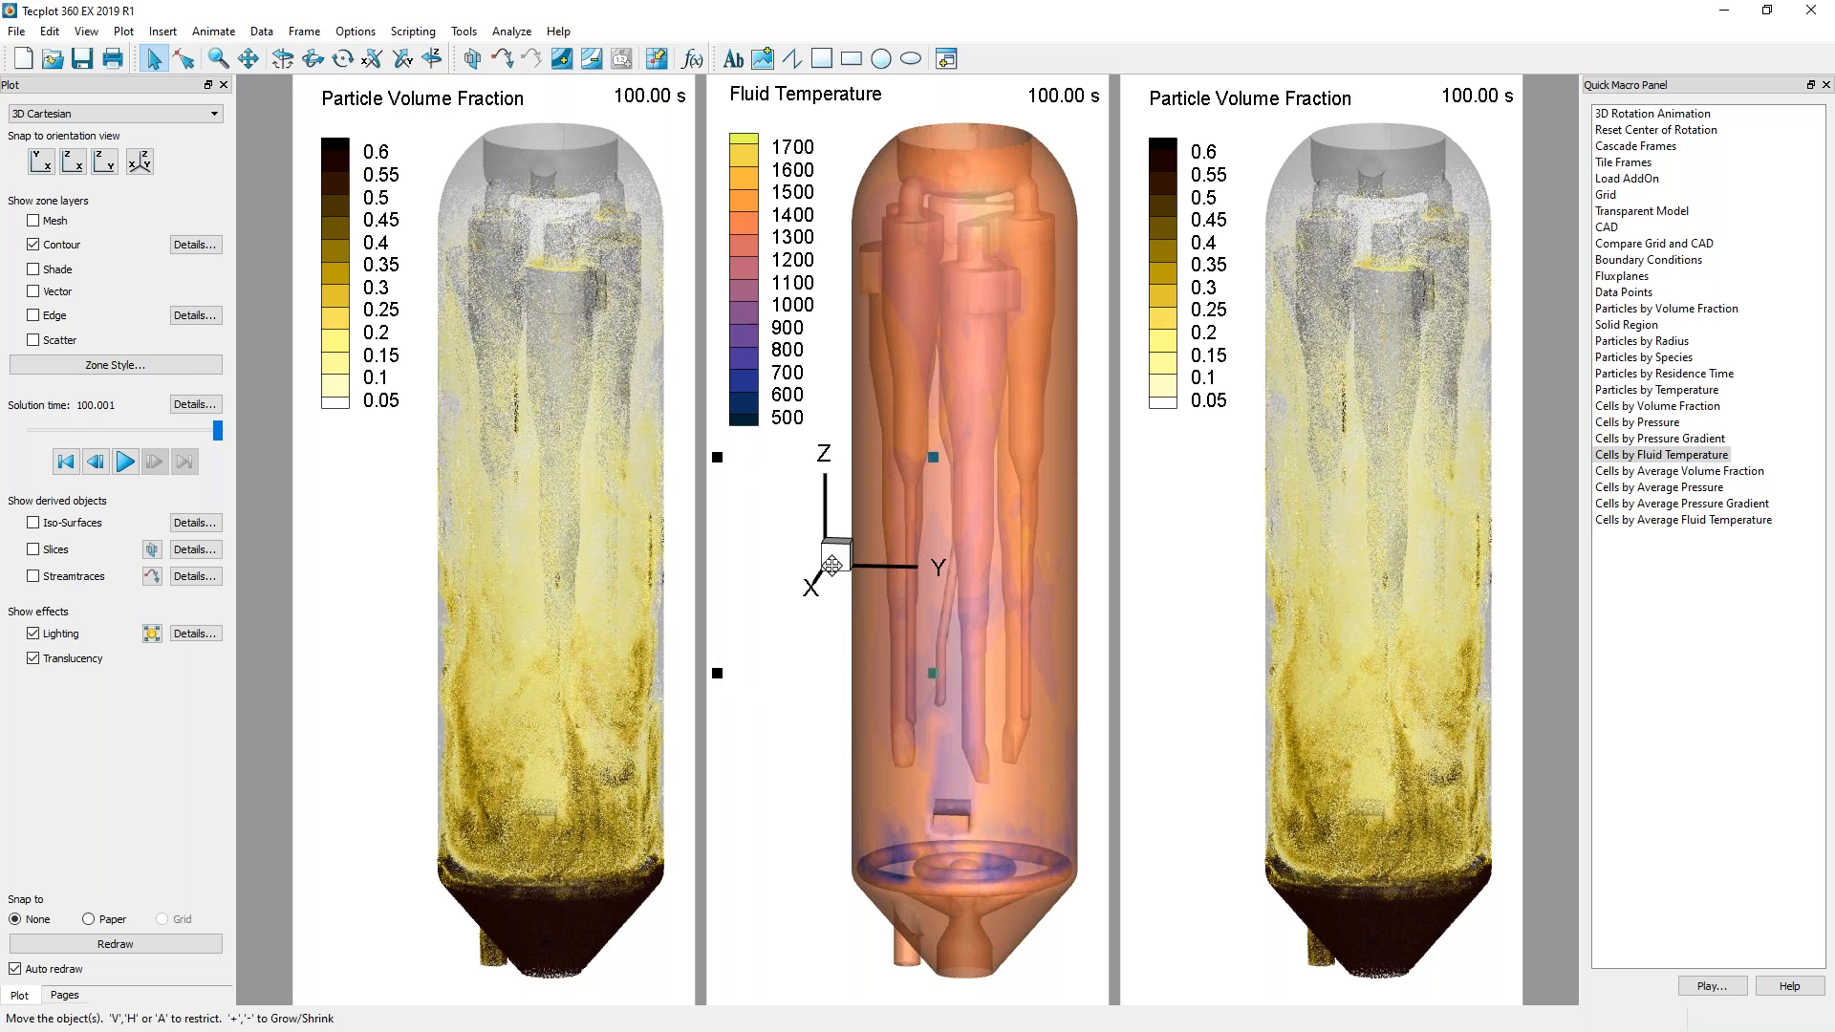
Rotate the linked views to face the Y-Z plane and hide the middle frame's 3D orientation axis.
{"action": "left_click", "coordinate": [282, 58]}
{"action": "mouse_move", "coordinate": [923, 755]}
{"action": "left_mouse_down"}
{"action": "mouse_move", "coordinate": [950, 749]}
{"action": "mouse_move", "coordinate": [906, 738]}
{"action": "mouse_move", "coordinate": [918, 747]}
{"action": "left_mouse_up"}
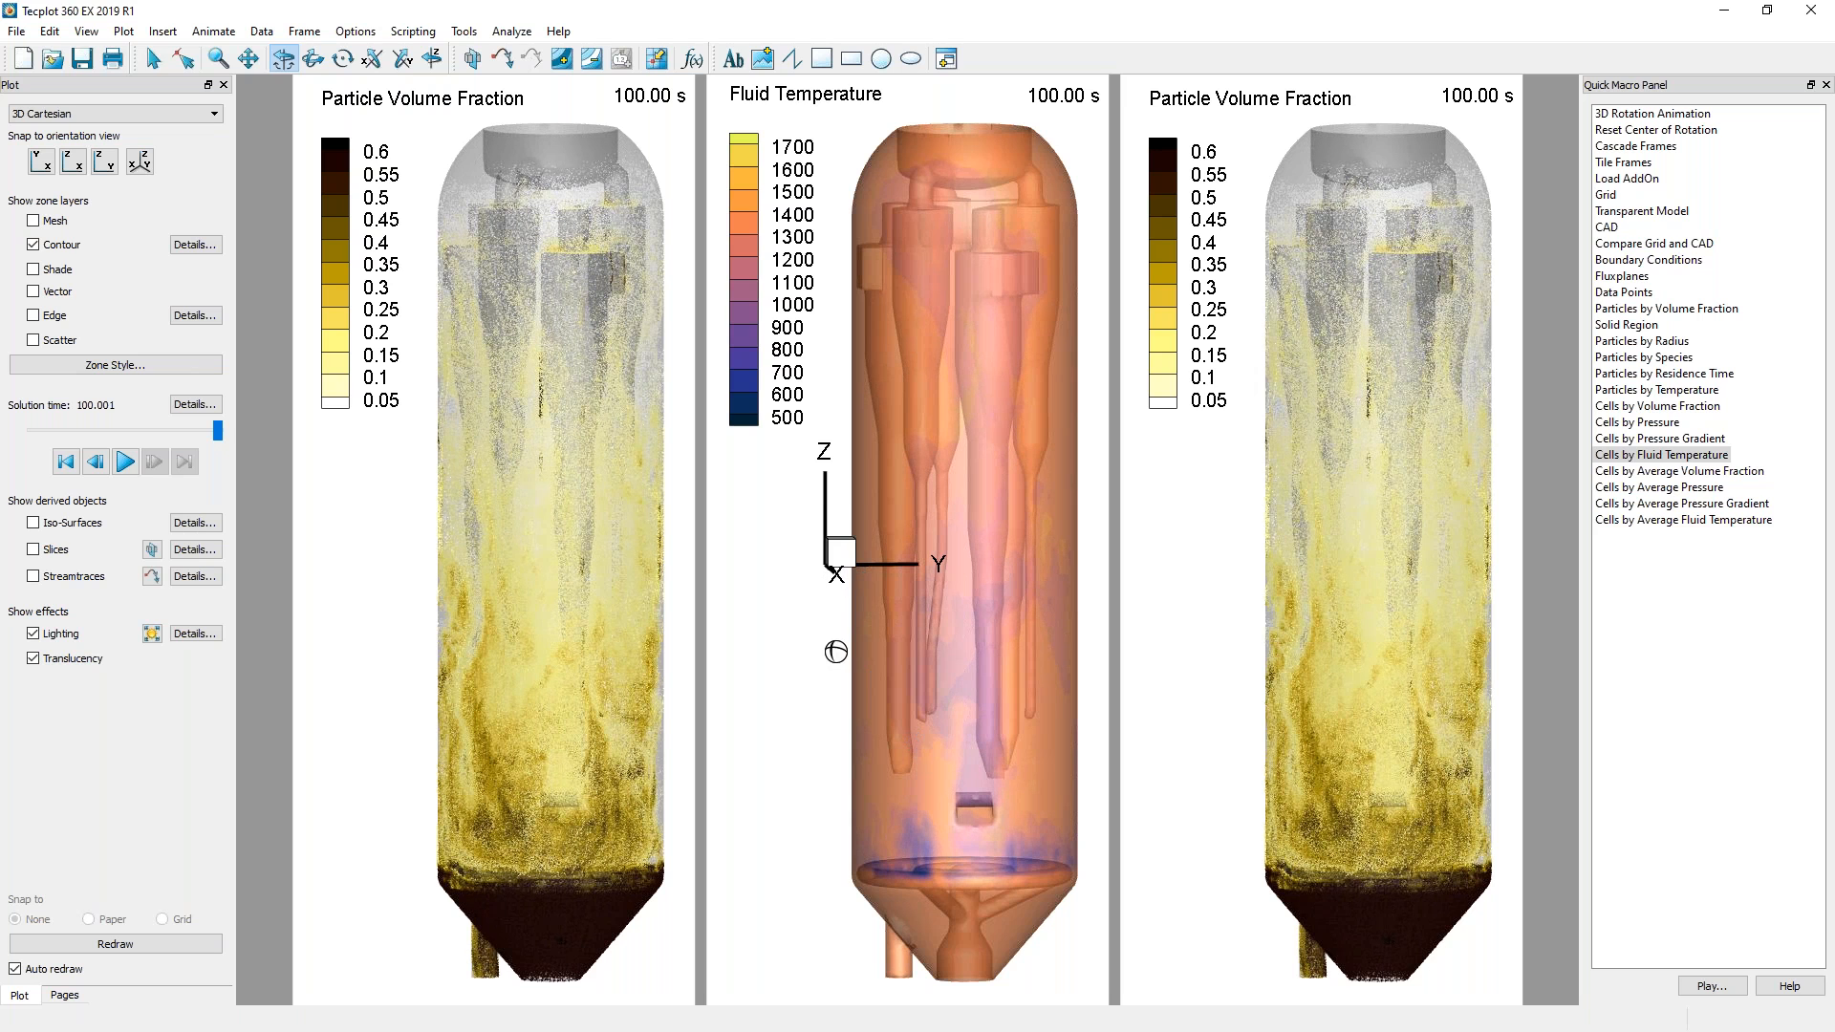
{"action": "left_click", "coordinate": [133, 39]}
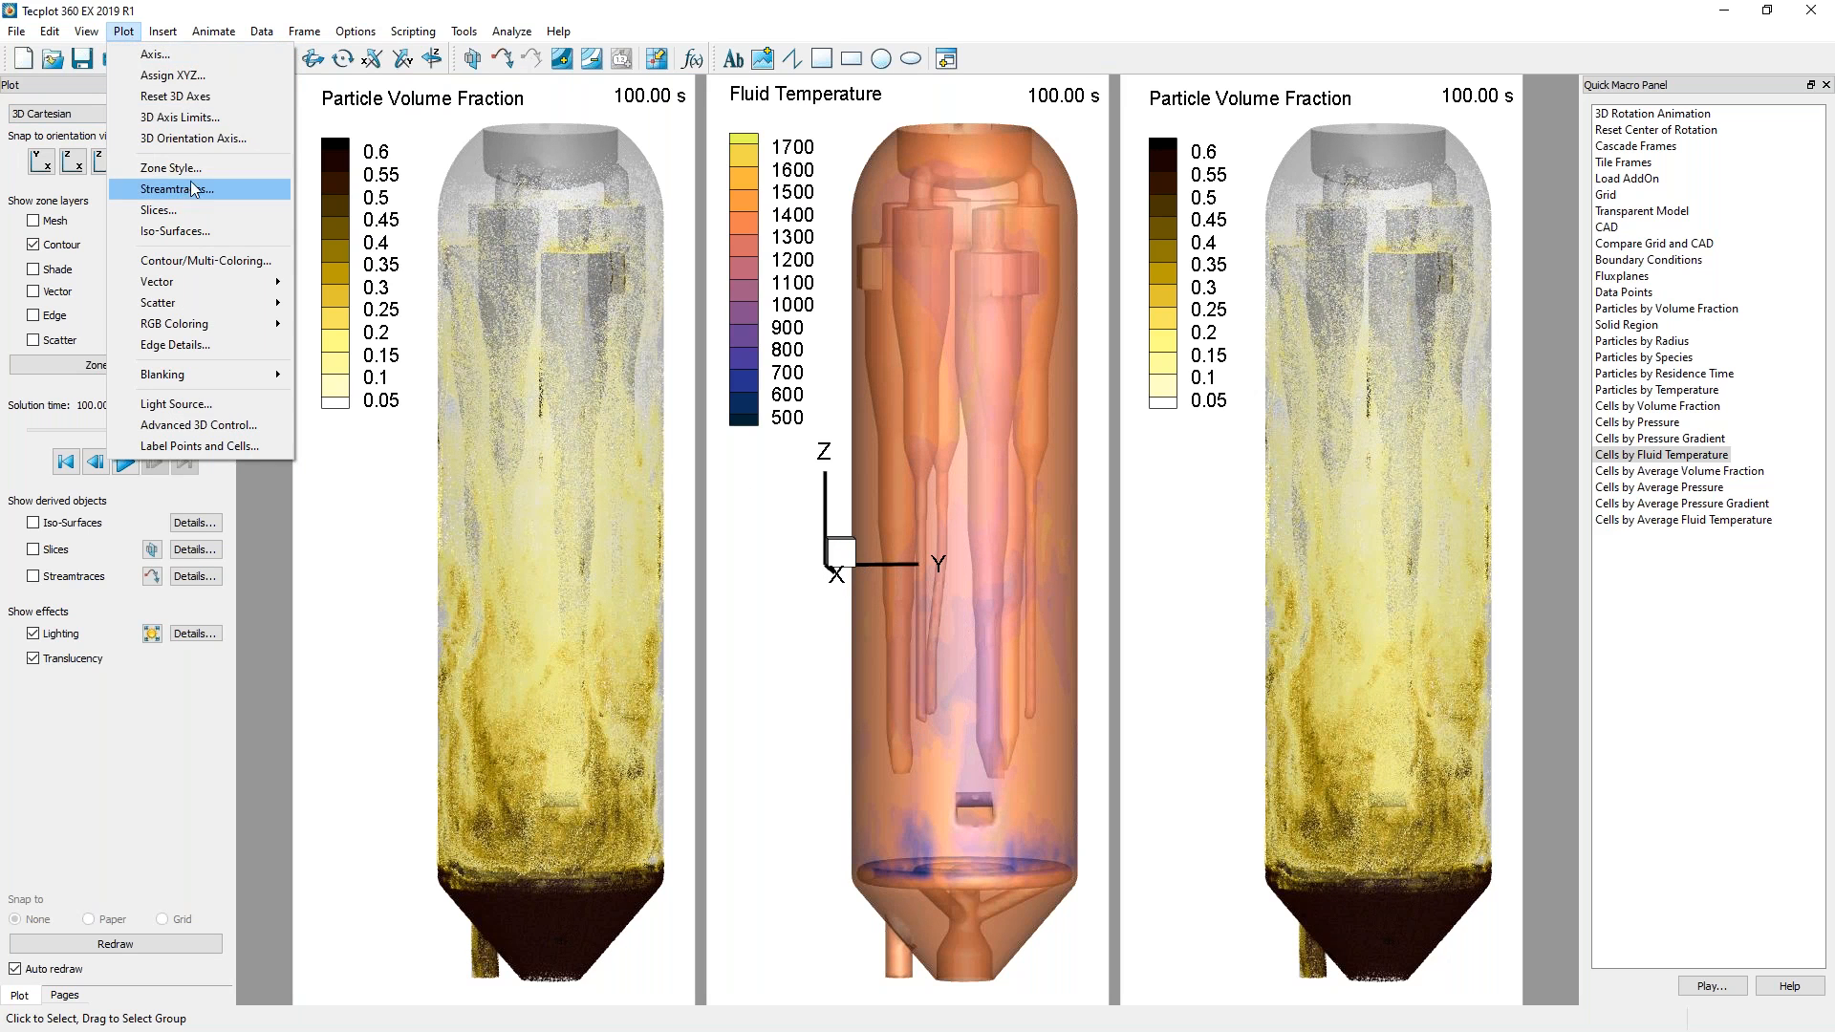
{"action": "left_click", "coordinate": [193, 138]}
{"action": "left_click", "coordinate": [842, 447]}
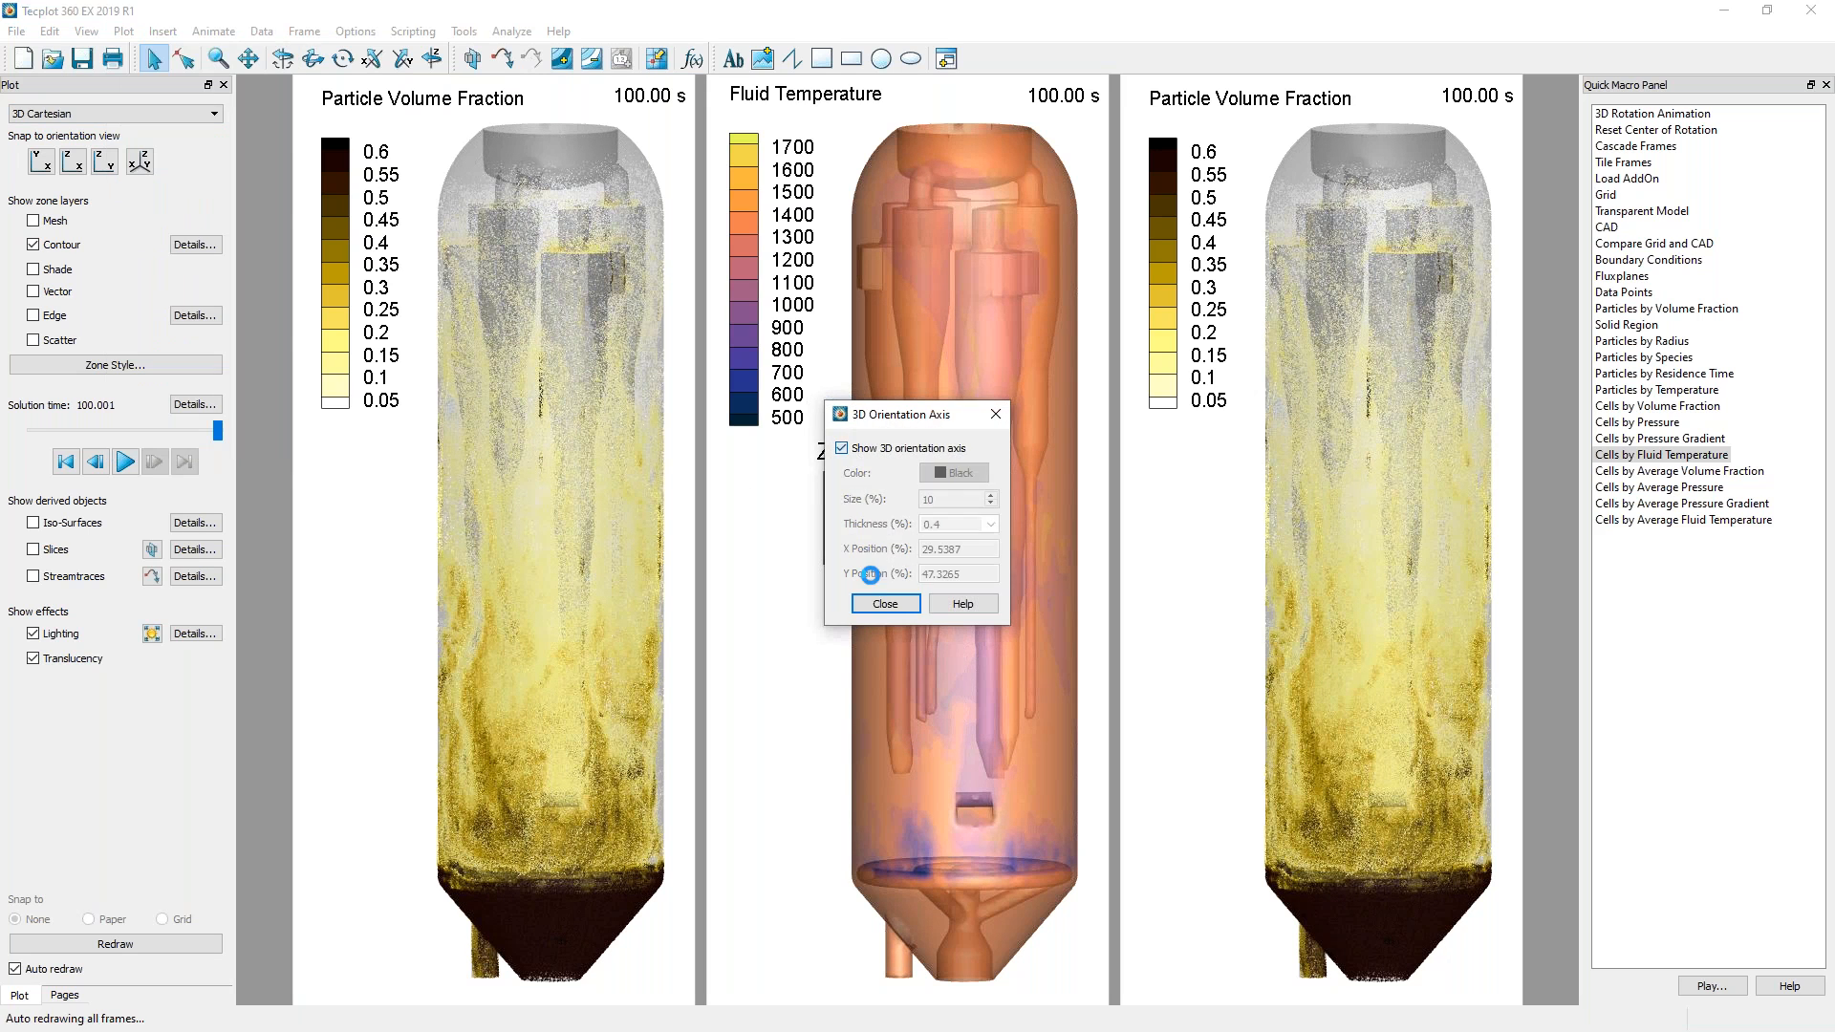
{"action": "left_click", "coordinate": [885, 603]}
Enable value blanking in the middle frame with constraint 1 active where y is less than or equal to 0.01, and turn the cut side into view.
{"action": "left_click", "coordinate": [123, 31]}
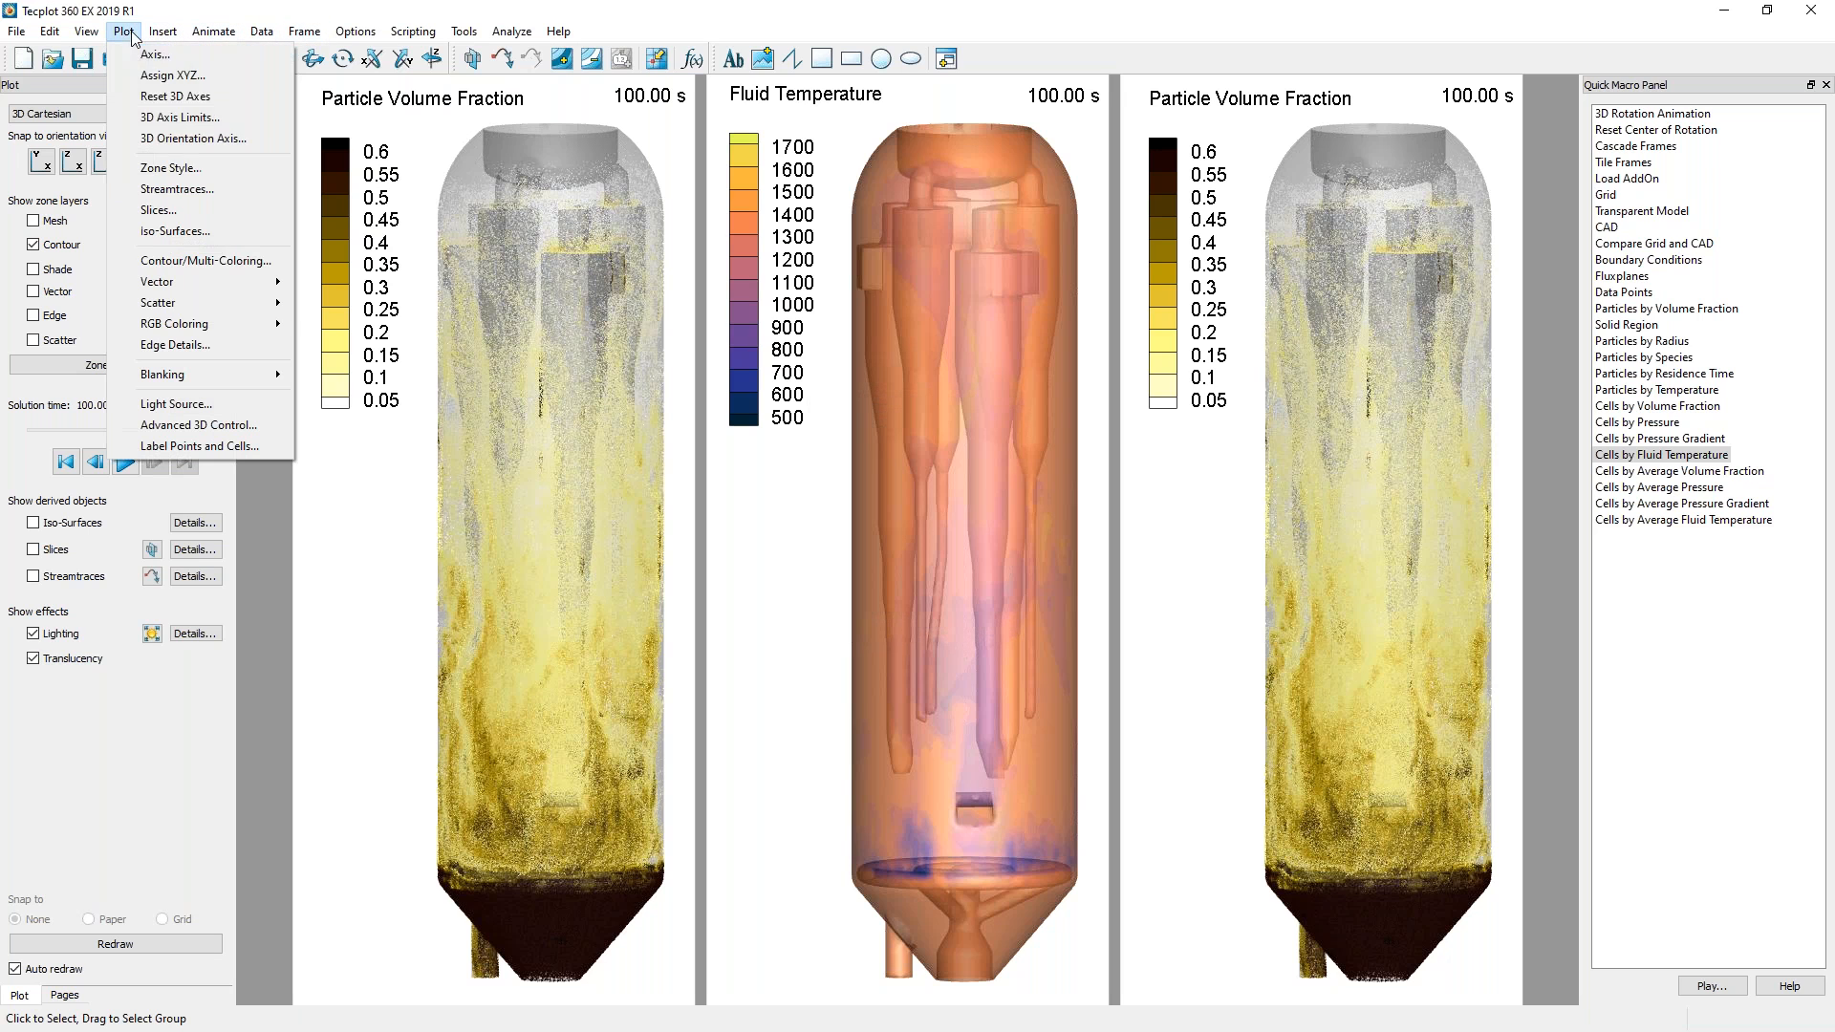
{"action": "mouse_move", "coordinate": [190, 372]}
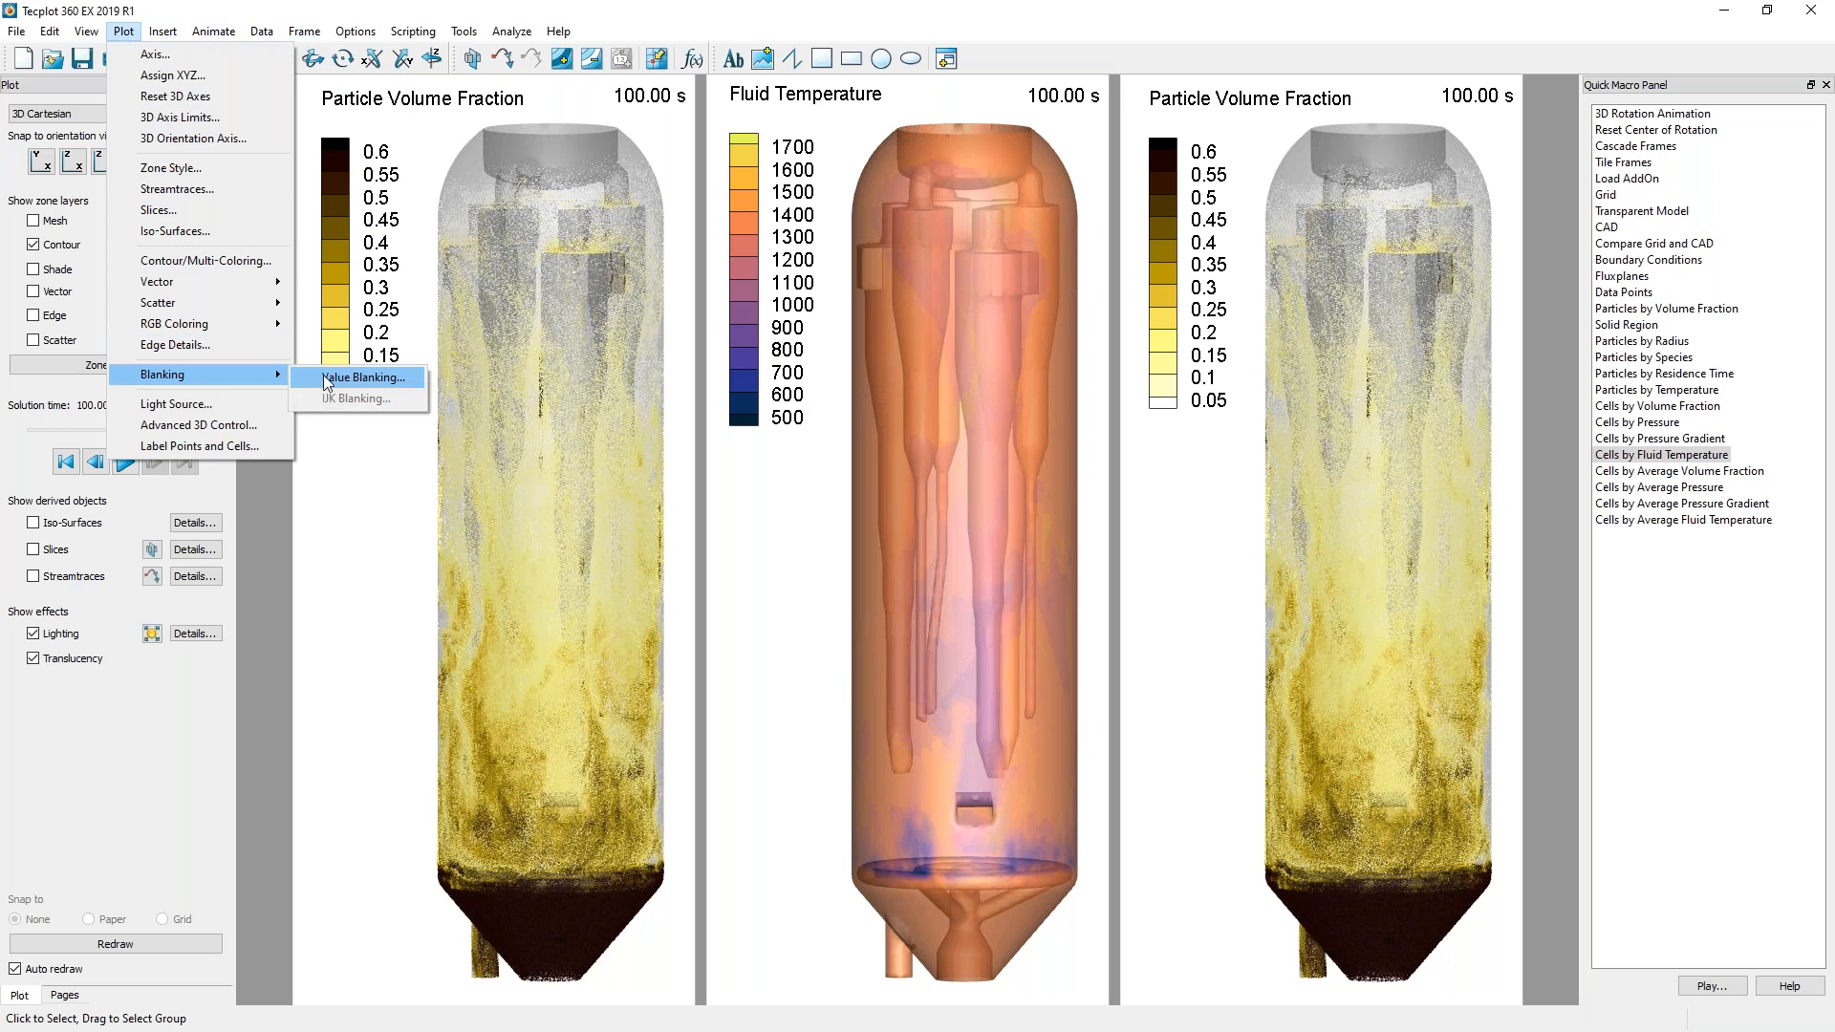
{"action": "left_click", "coordinate": [324, 378]}
{"action": "left_click_drag", "start_coordinate": [864, 332], "coordinate": [573, 385]}
{"action": "left_click", "coordinate": [554, 569]}
{"action": "left_click", "coordinate": [559, 598]}
{"action": "left_click", "coordinate": [552, 644]}
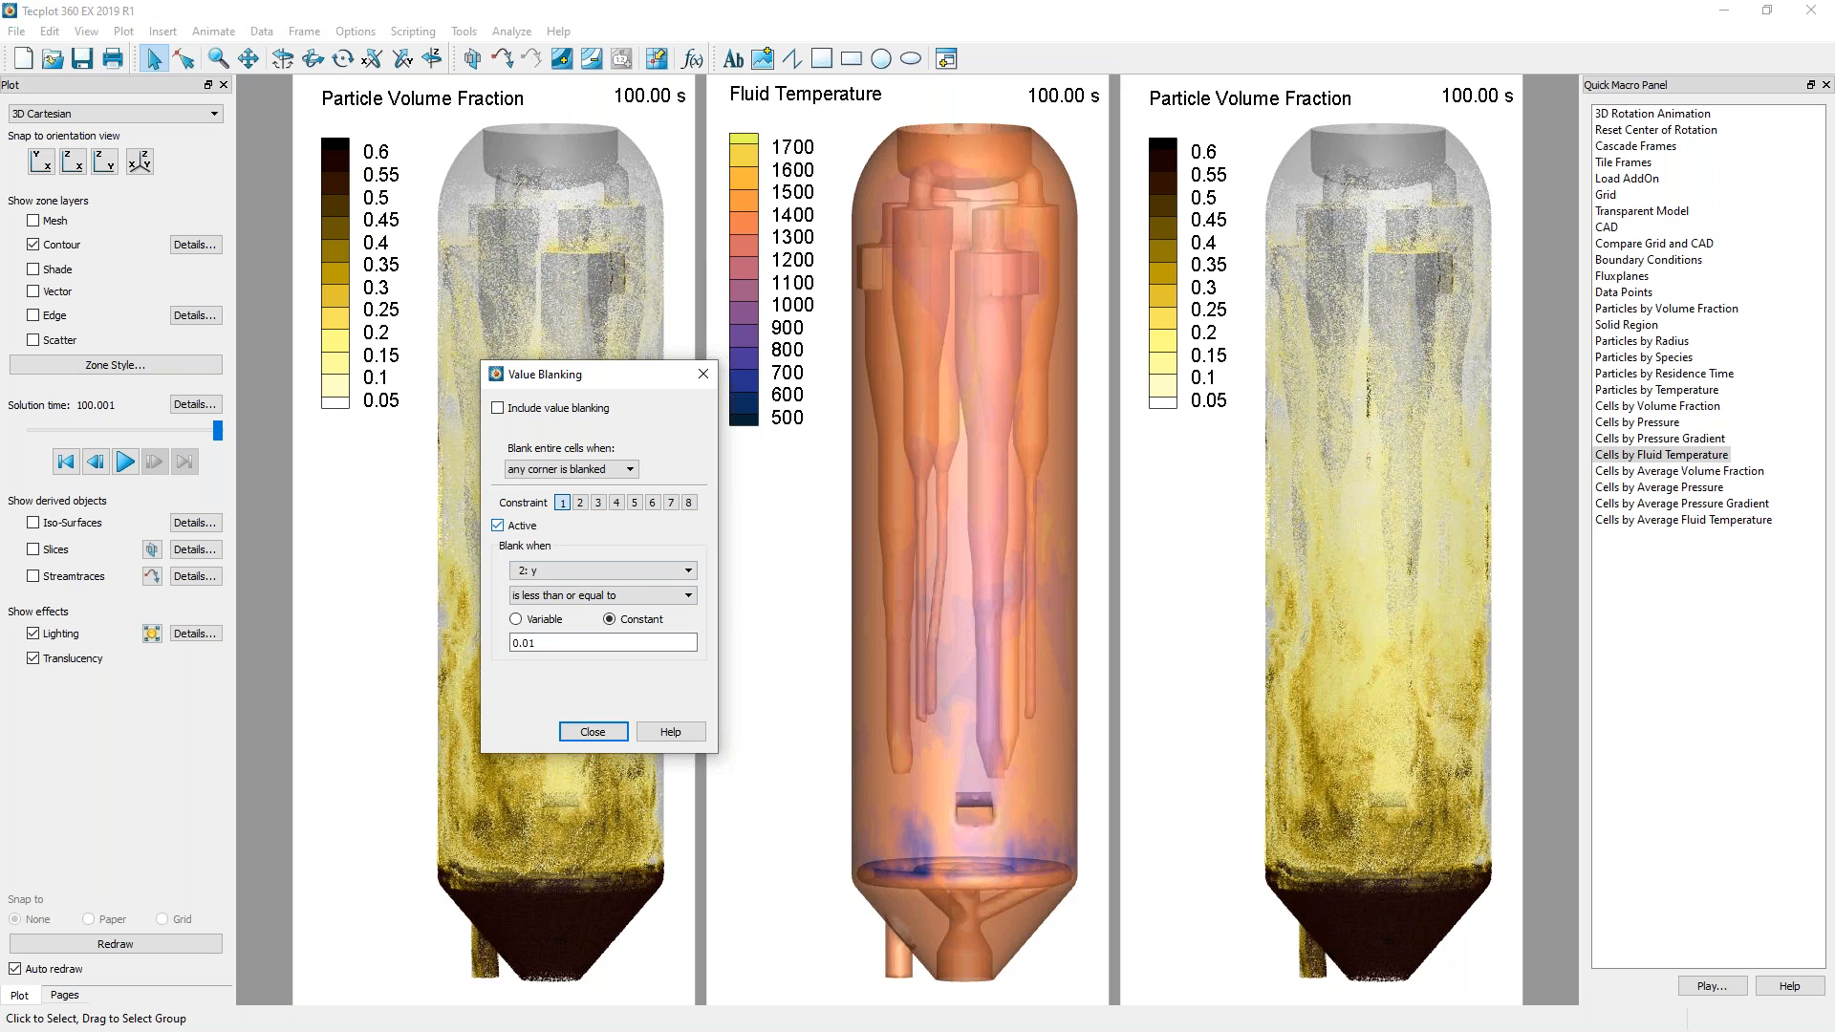
{"action": "left_click", "coordinate": [498, 409]}
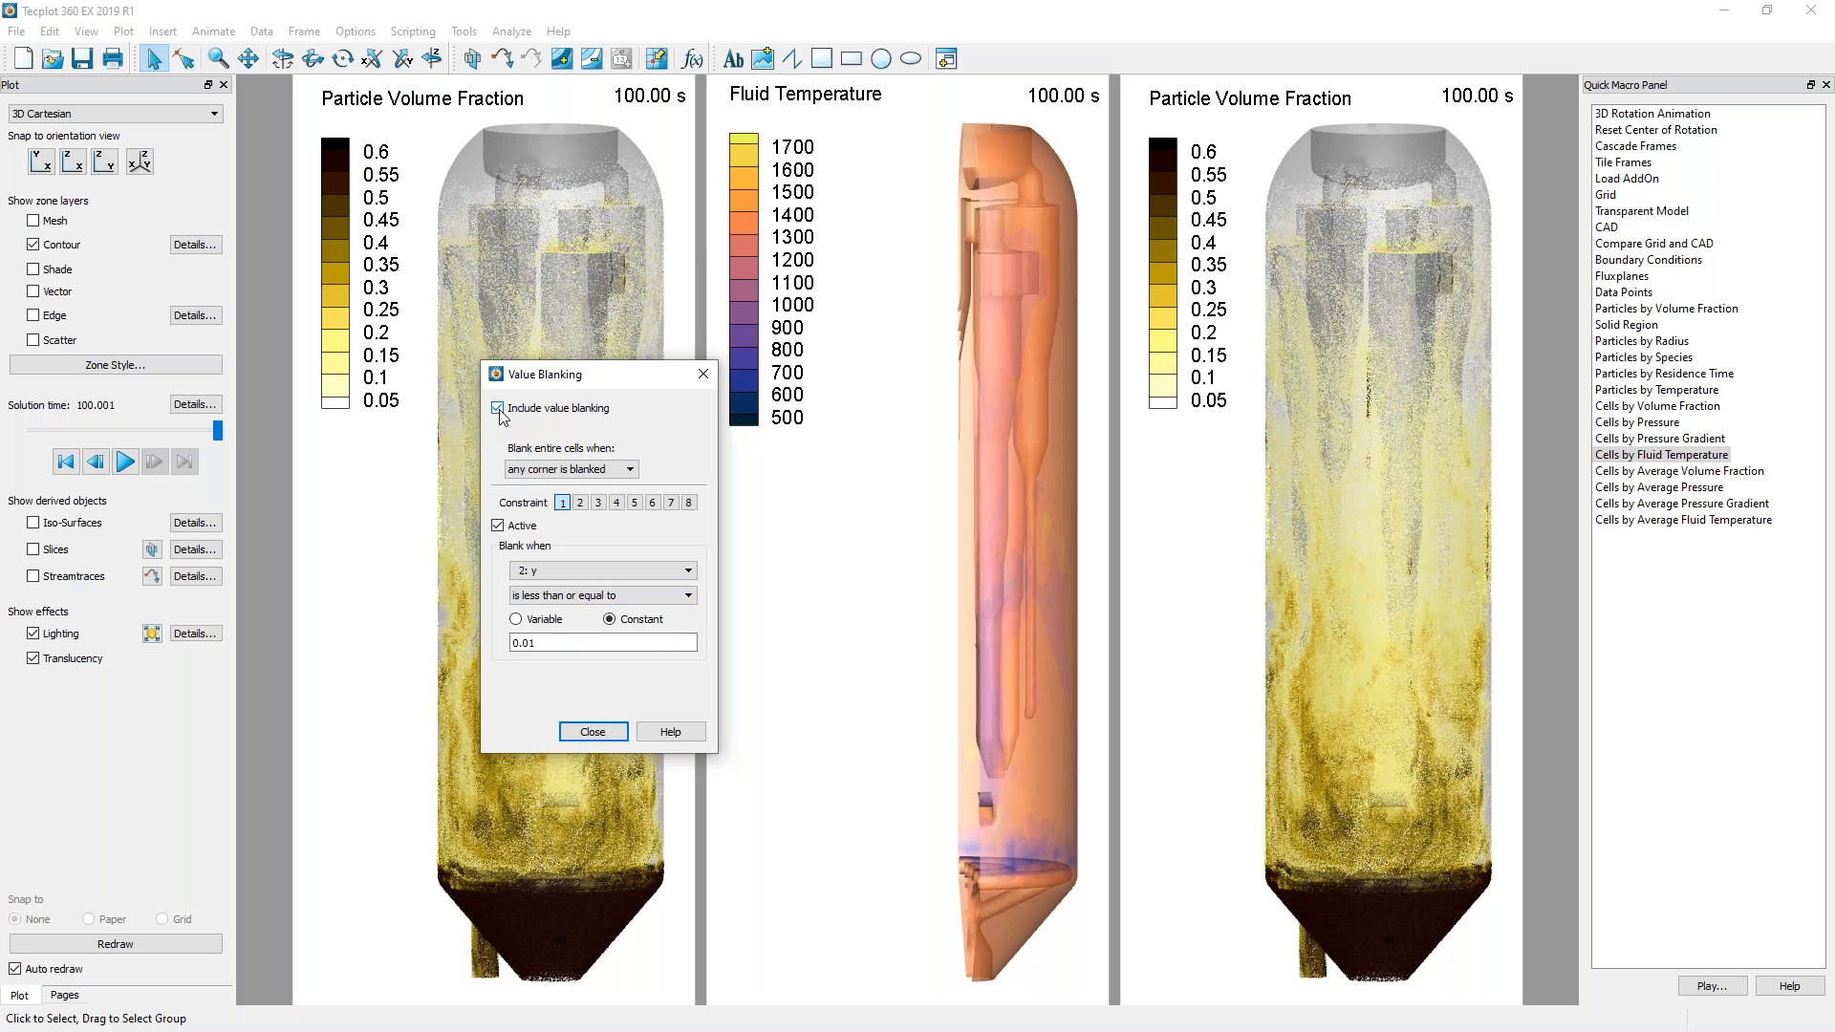
{"action": "left_click", "coordinate": [283, 59]}
{"action": "left_click_drag", "start_coordinate": [917, 642], "coordinate": [959, 653]}
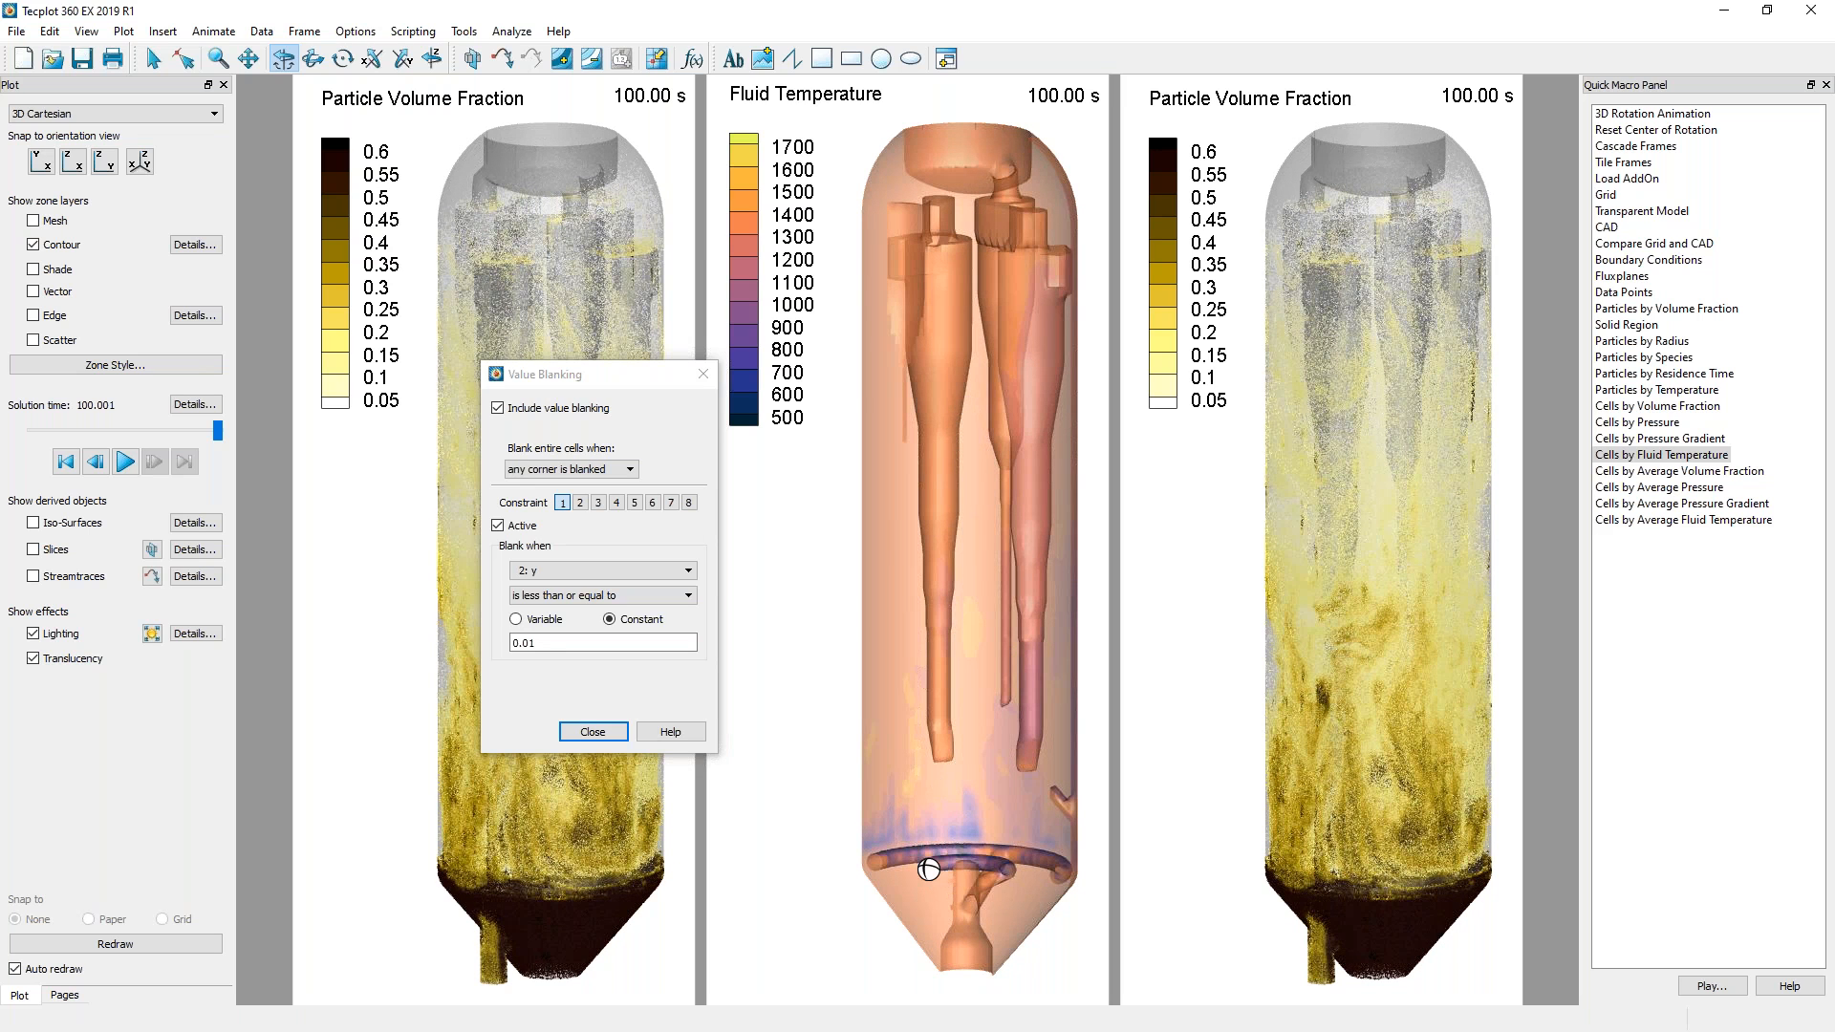
Set the Cells zone's surfaces to plot to Exposed cell faces in the middle frame's zone style.
{"action": "left_click", "coordinate": [165, 367]}
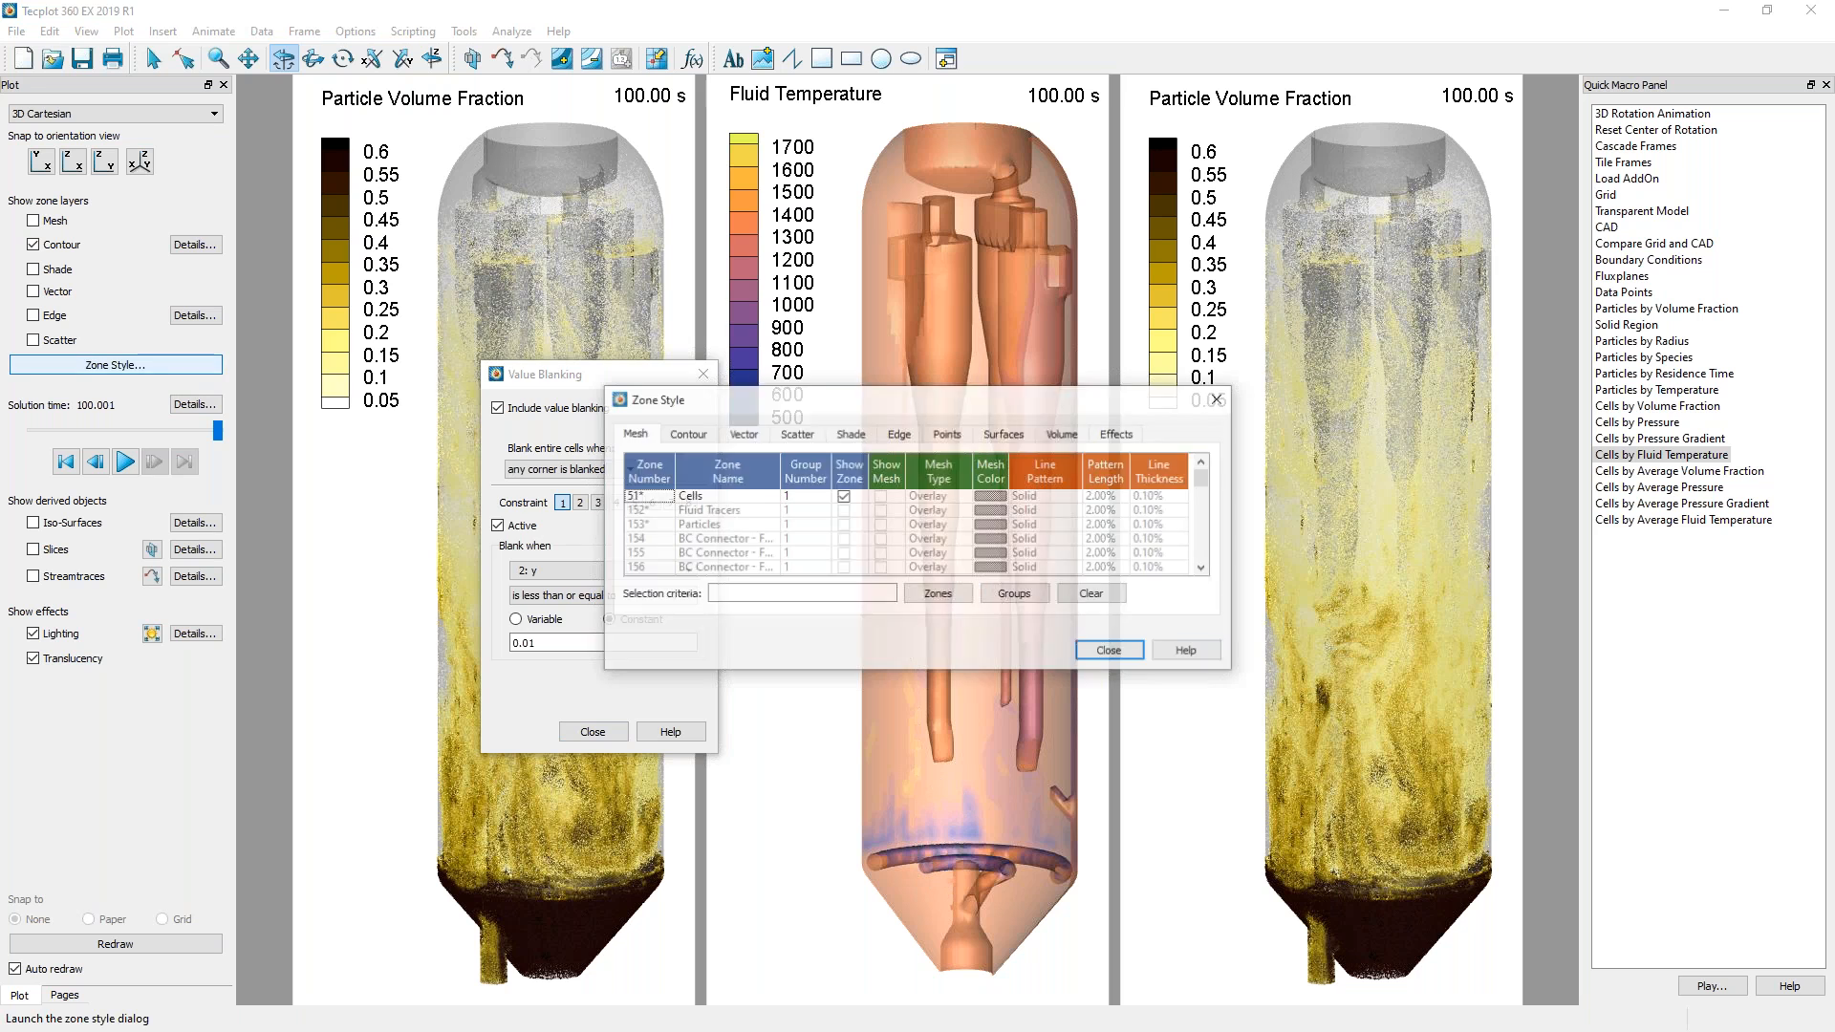
{"action": "left_click_drag", "start_coordinate": [806, 402], "coordinate": [299, 240]}
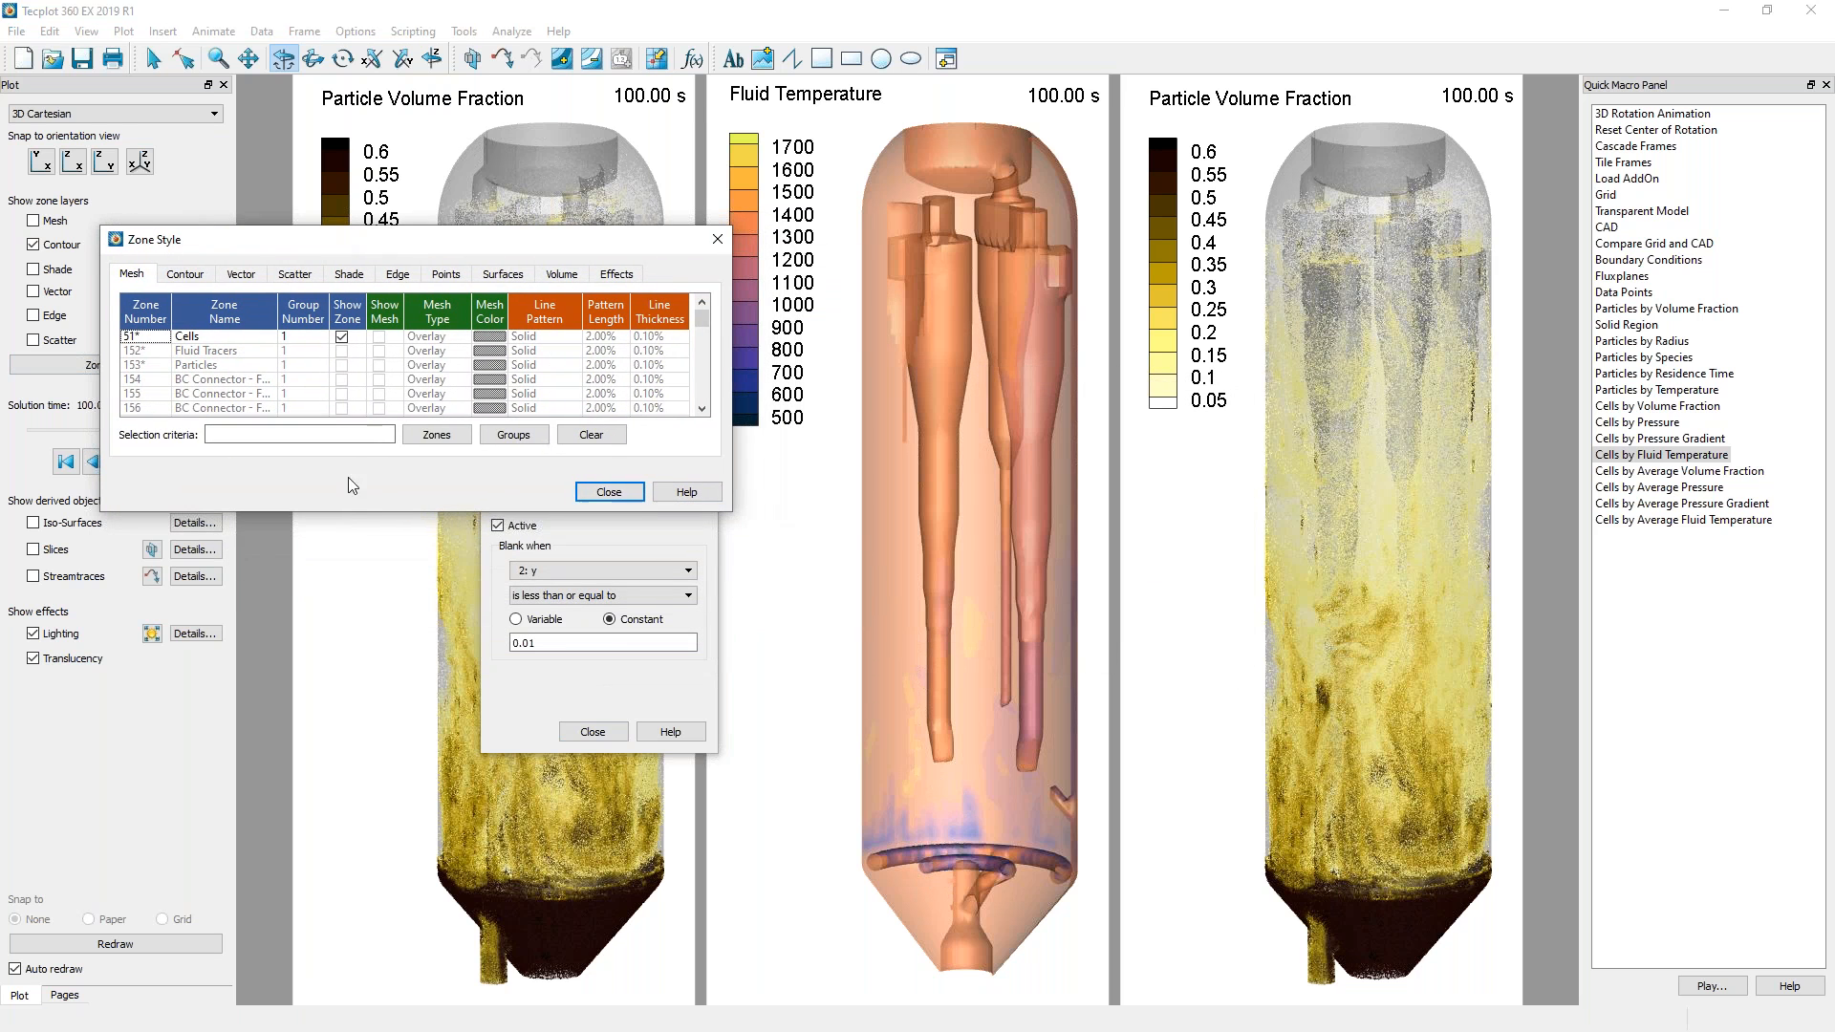
{"action": "left_click_drag", "start_coordinate": [360, 512], "coordinate": [363, 798]}
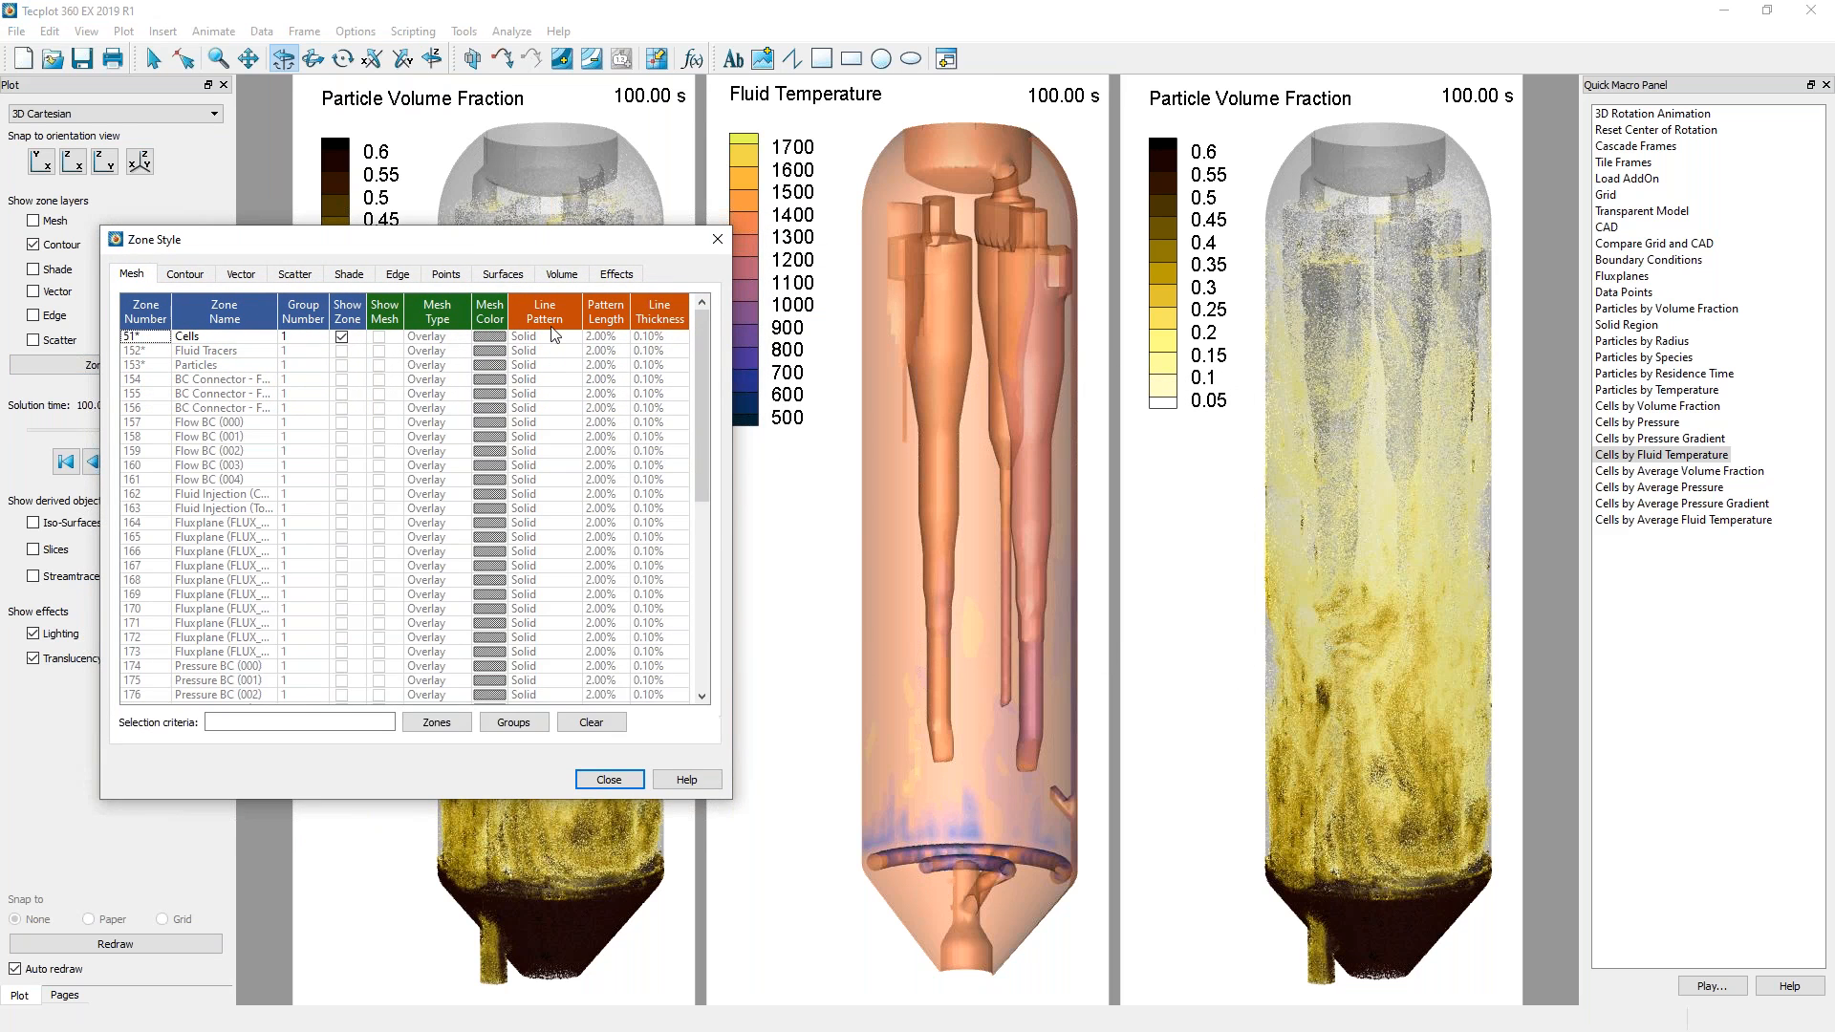
{"action": "left_click", "coordinate": [503, 274]}
{"action": "right_click", "coordinate": [433, 337]}
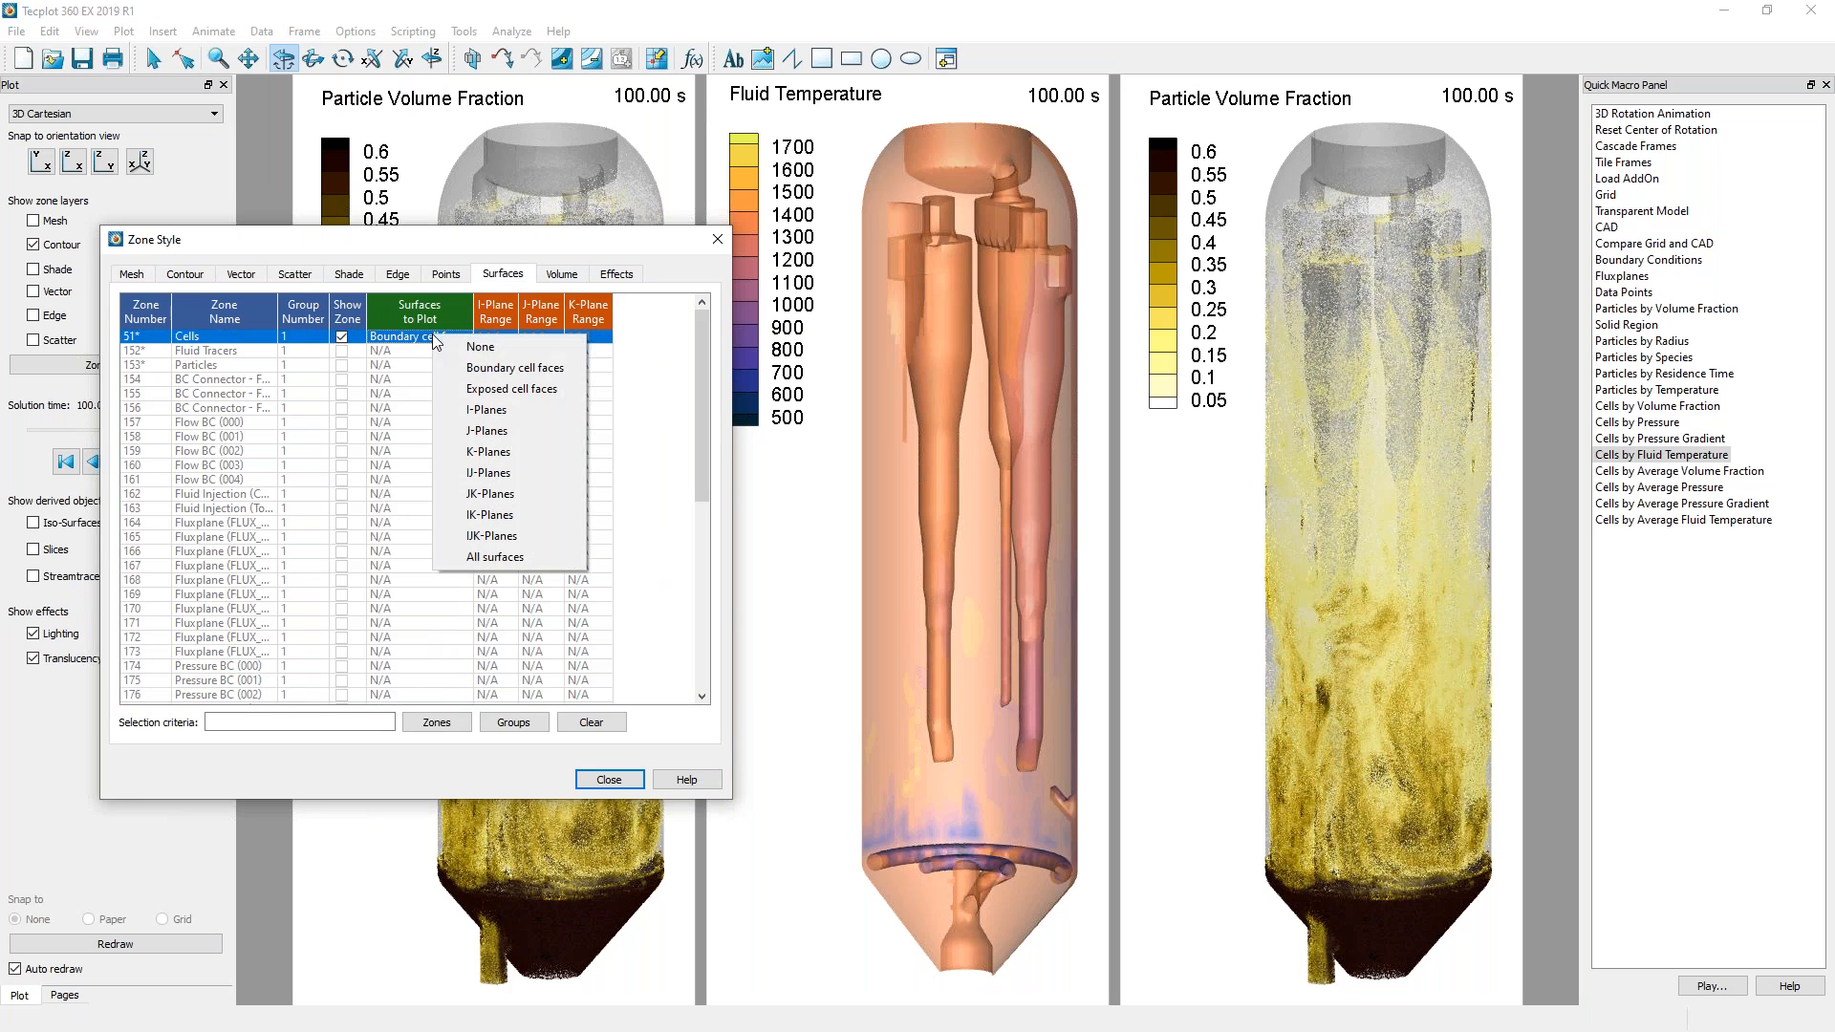
{"action": "left_click", "coordinate": [513, 391]}
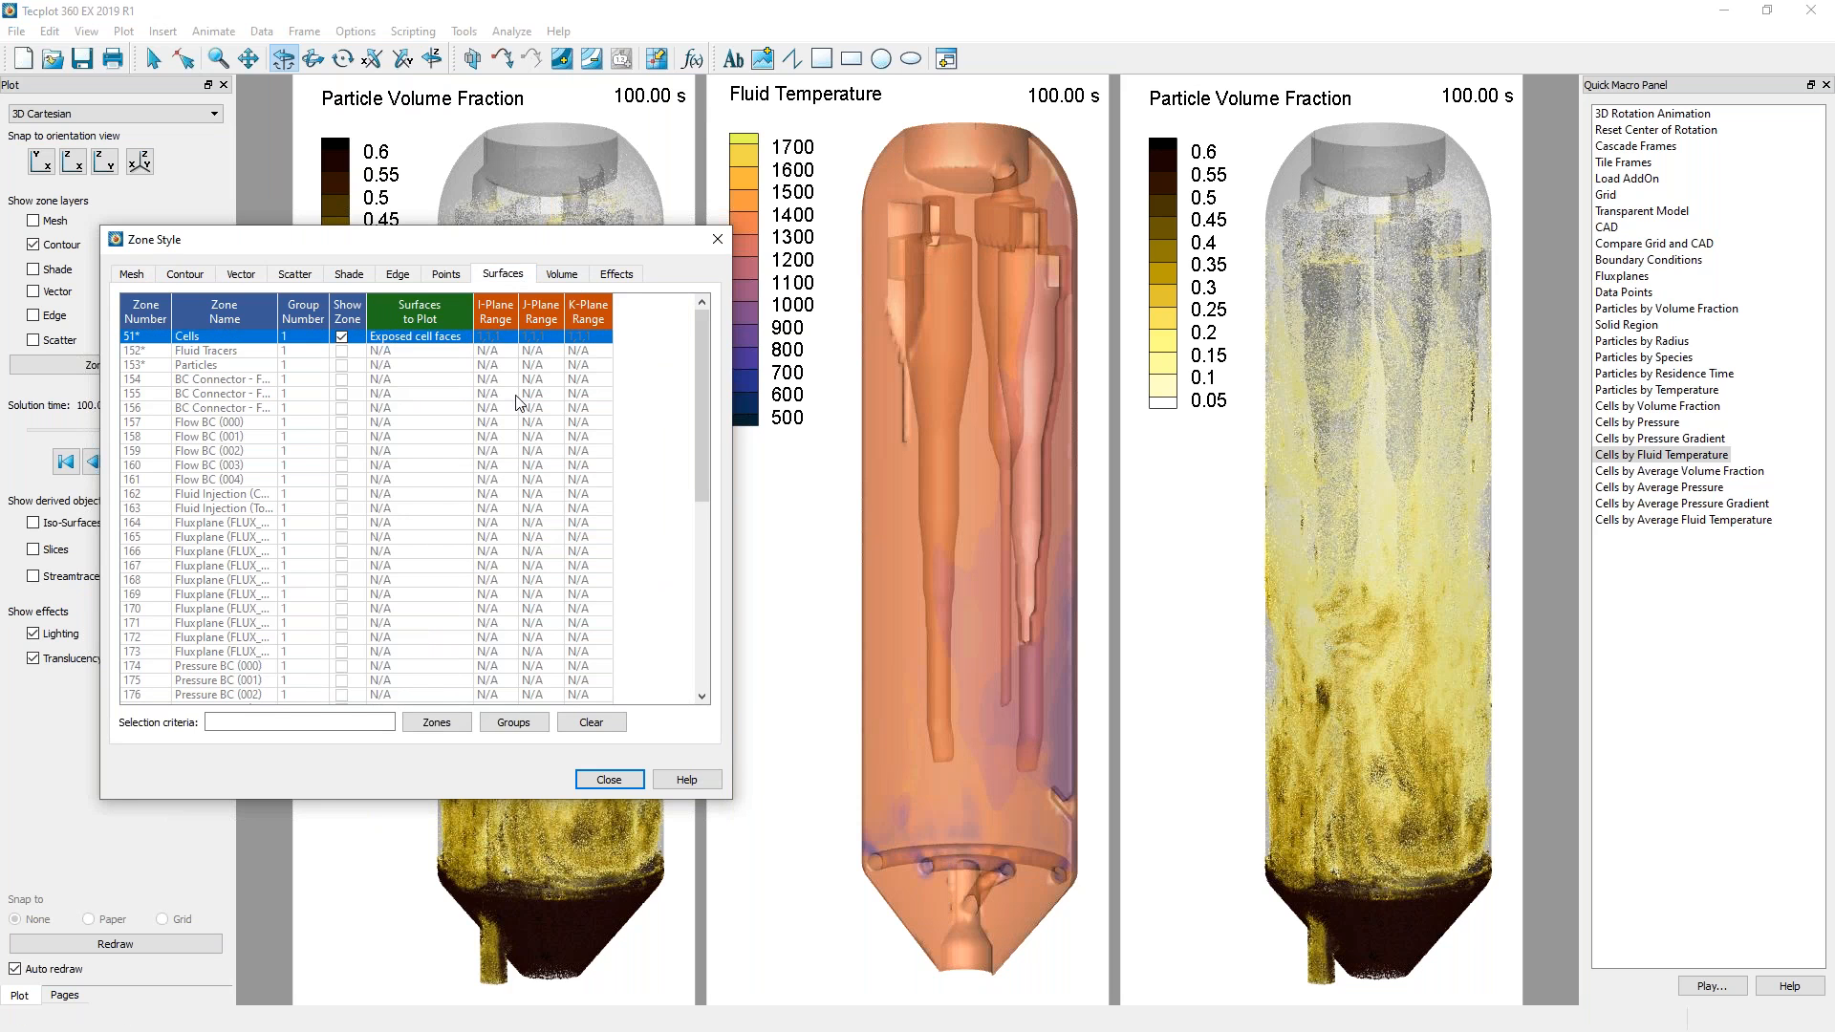
Turn off translucency for the Cells zone in the middle frame and close the zone style and value blanking settings.
{"action": "left_click", "coordinate": [949, 531]}
{"action": "right_click", "coordinate": [951, 531]}
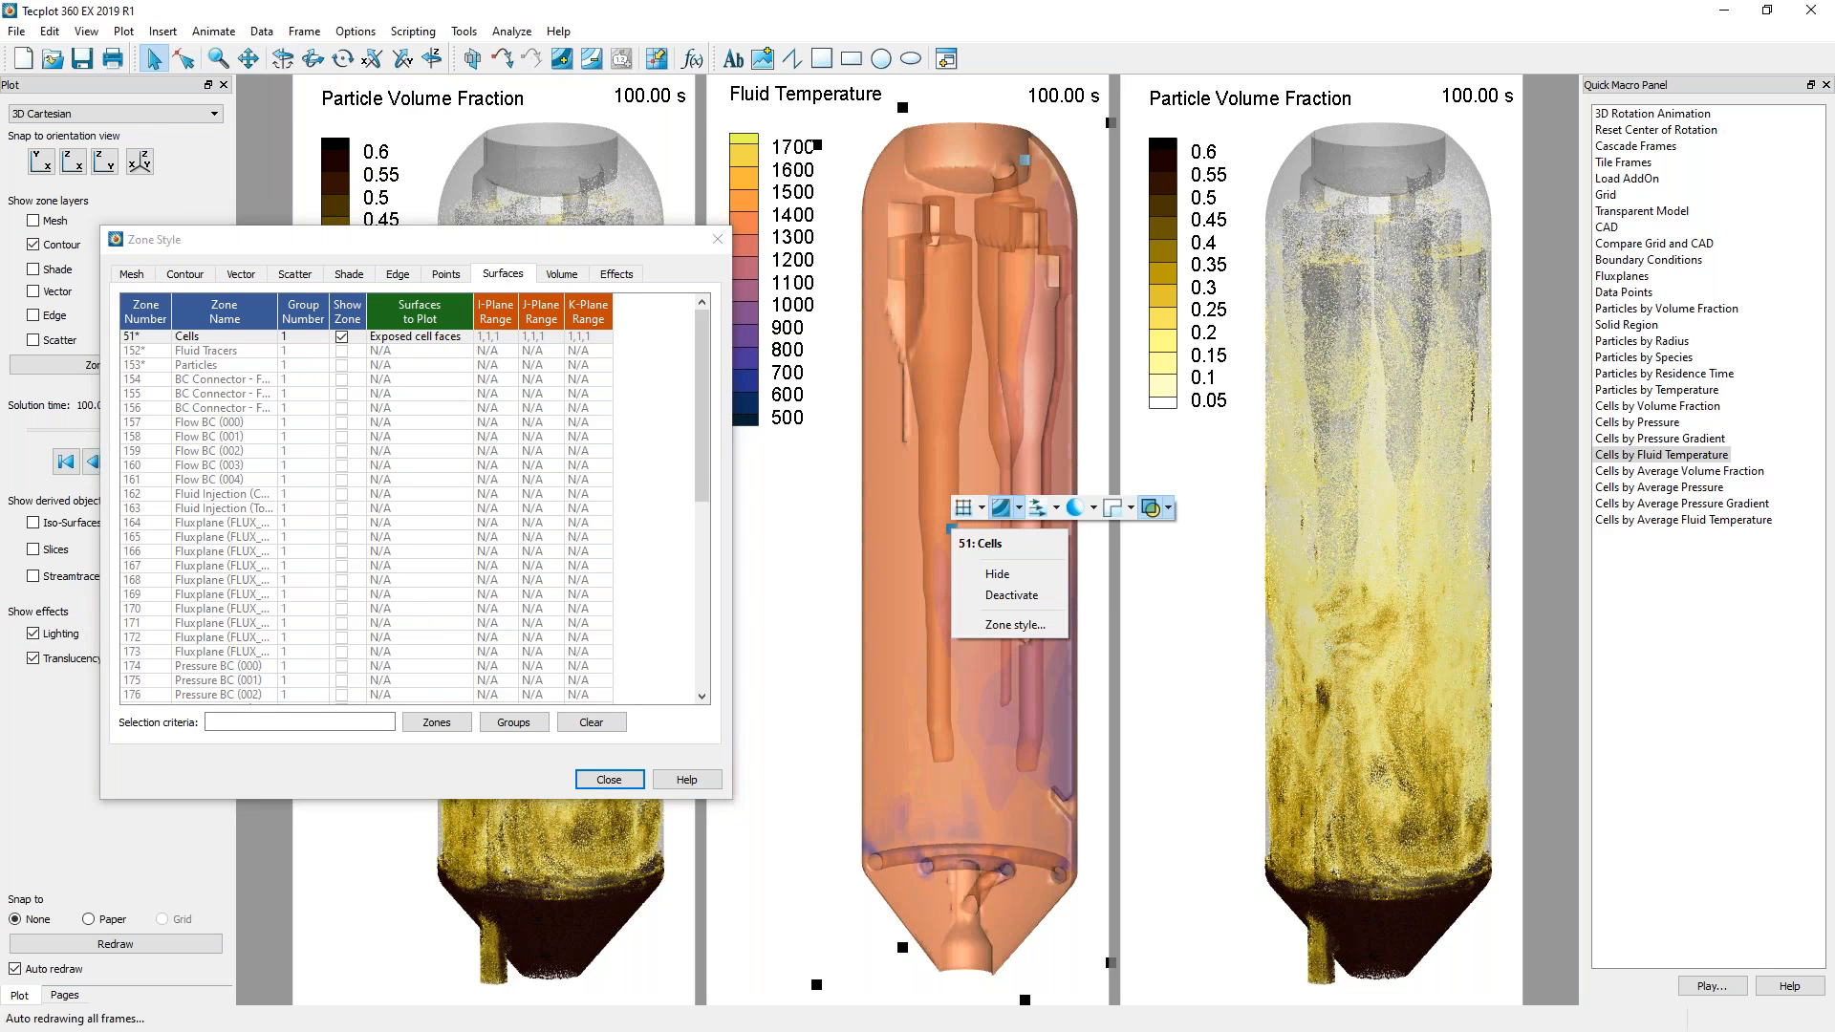
{"action": "left_click", "coordinate": [1151, 509]}
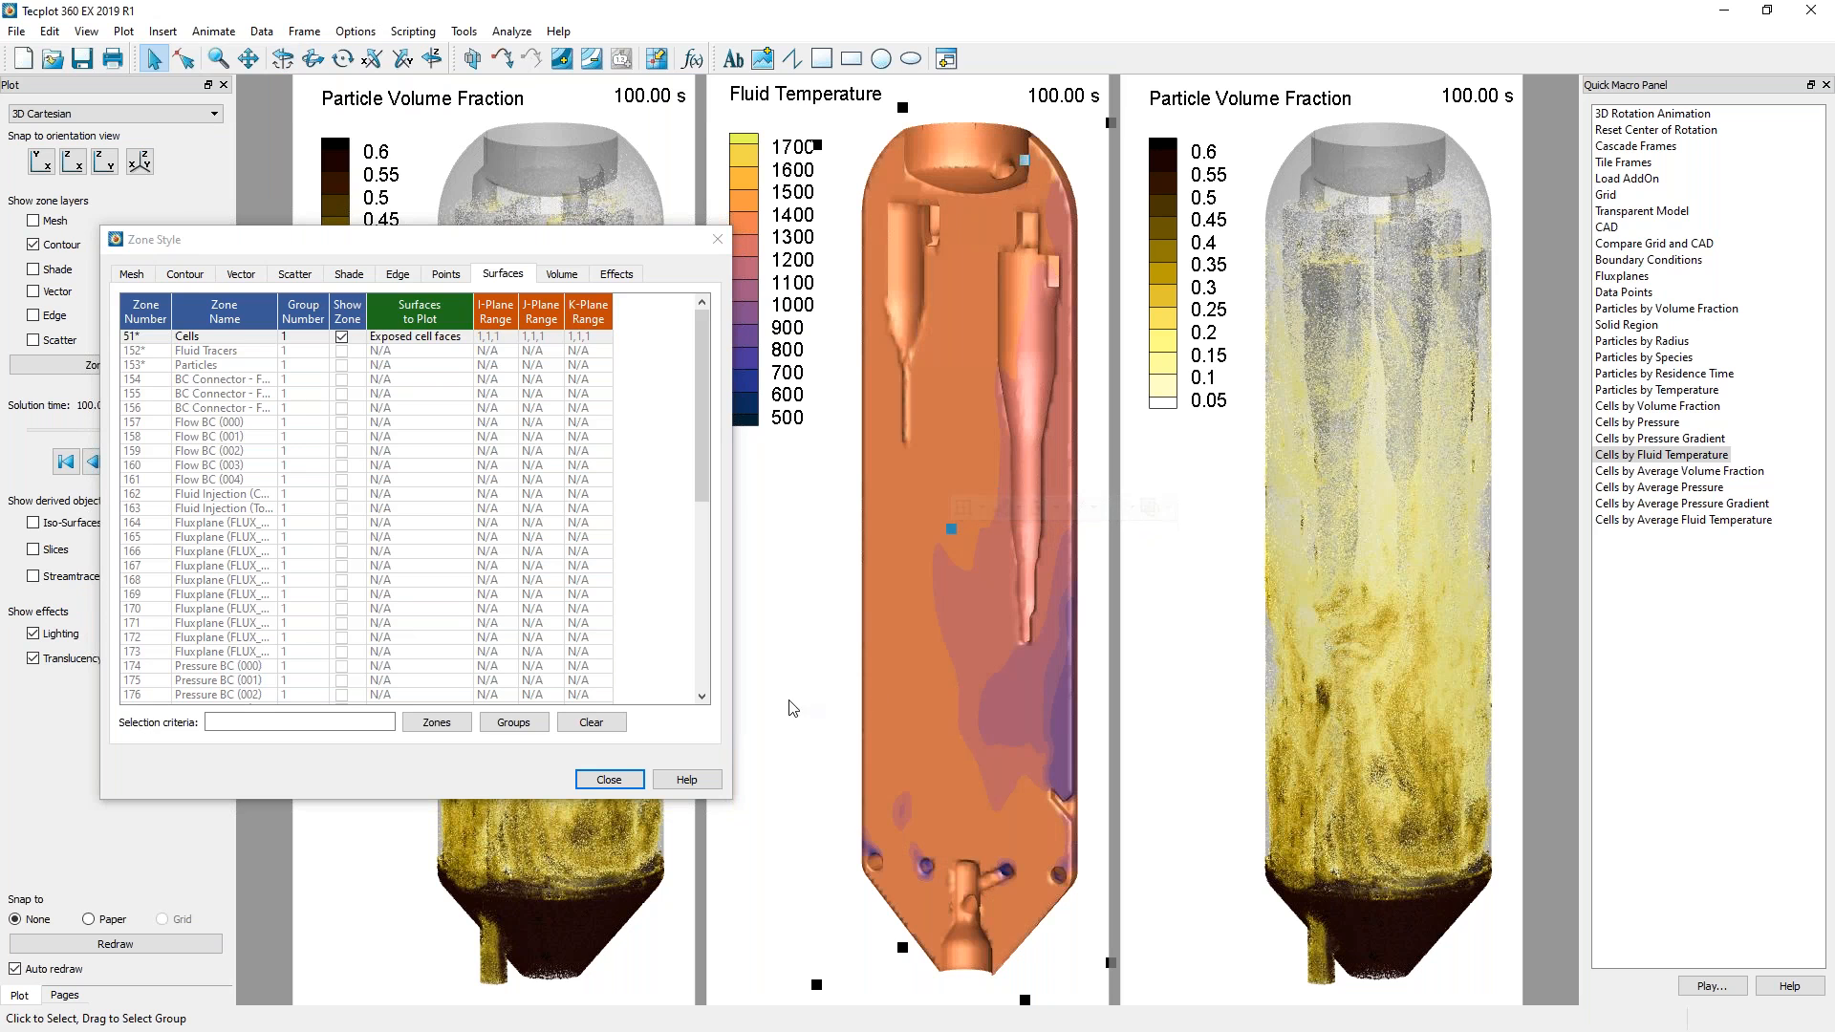
{"action": "left_click", "coordinate": [606, 779]}
{"action": "left_click", "coordinate": [590, 733]}
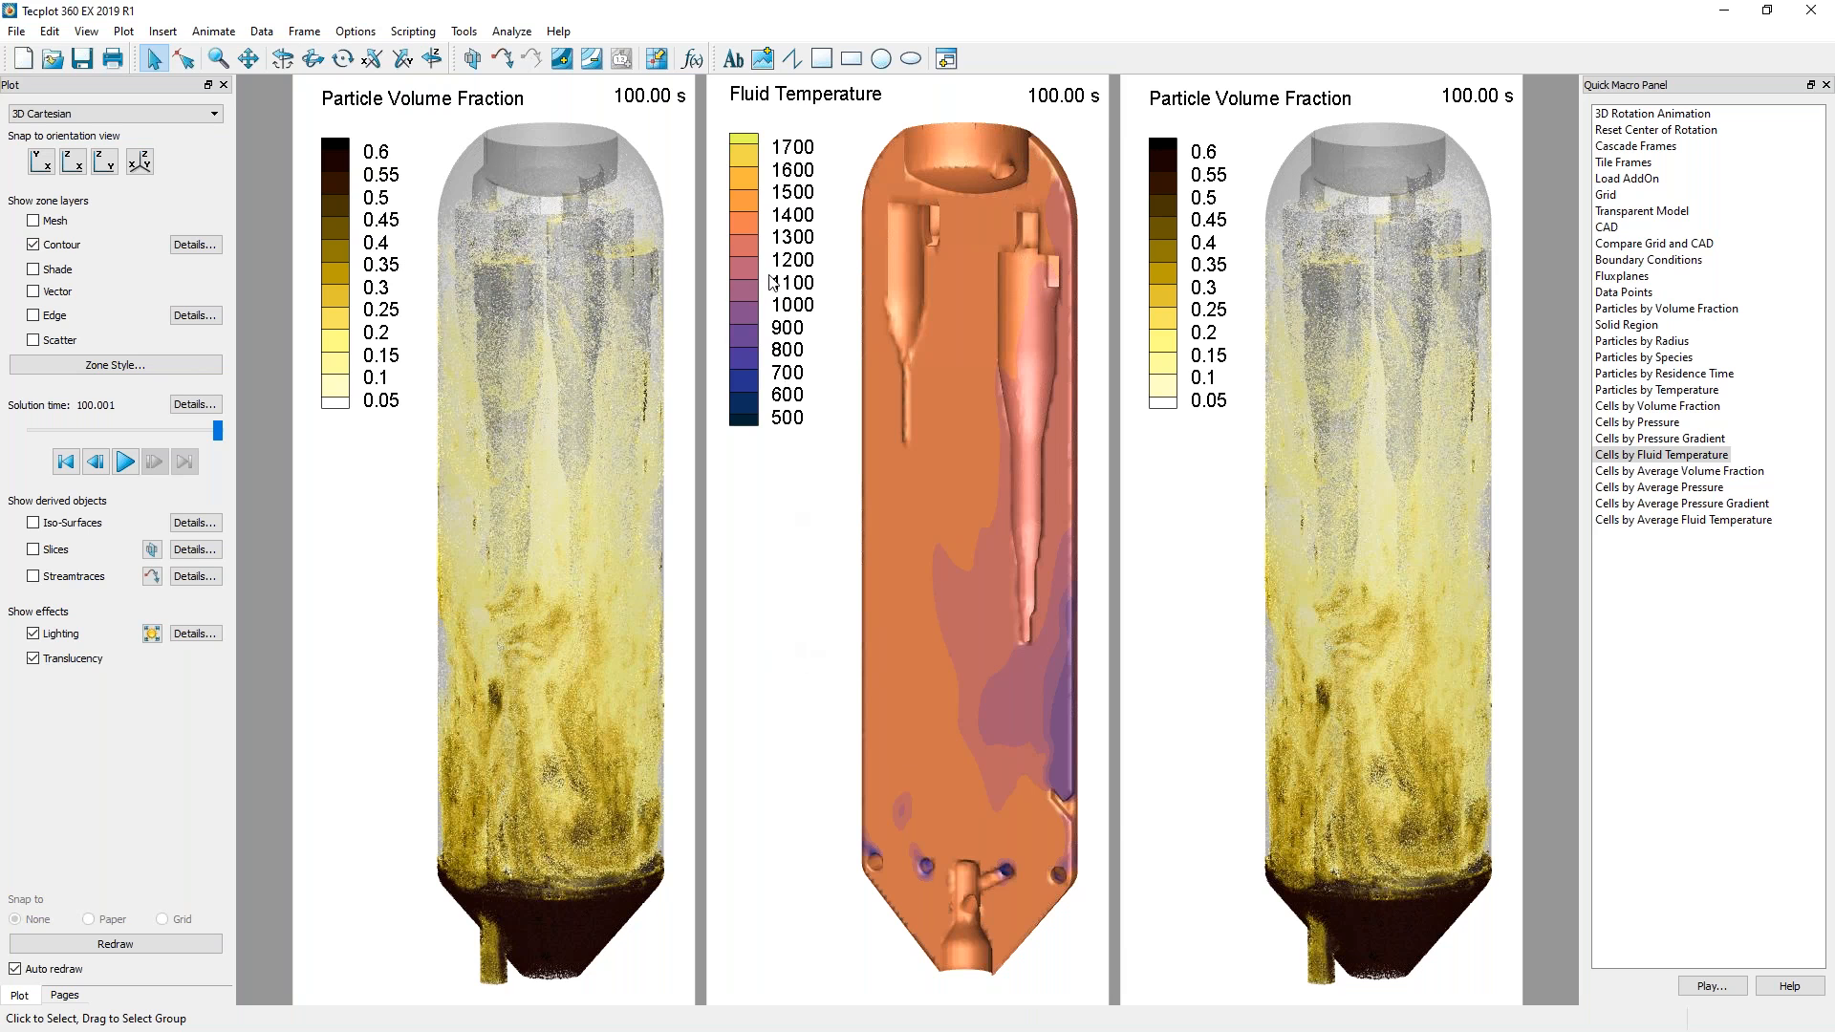
Change the Fluid Temperature contour color map to cmocean - balance.
{"action": "left_click", "coordinate": [749, 238]}
{"action": "double_click", "coordinate": [749, 239]}
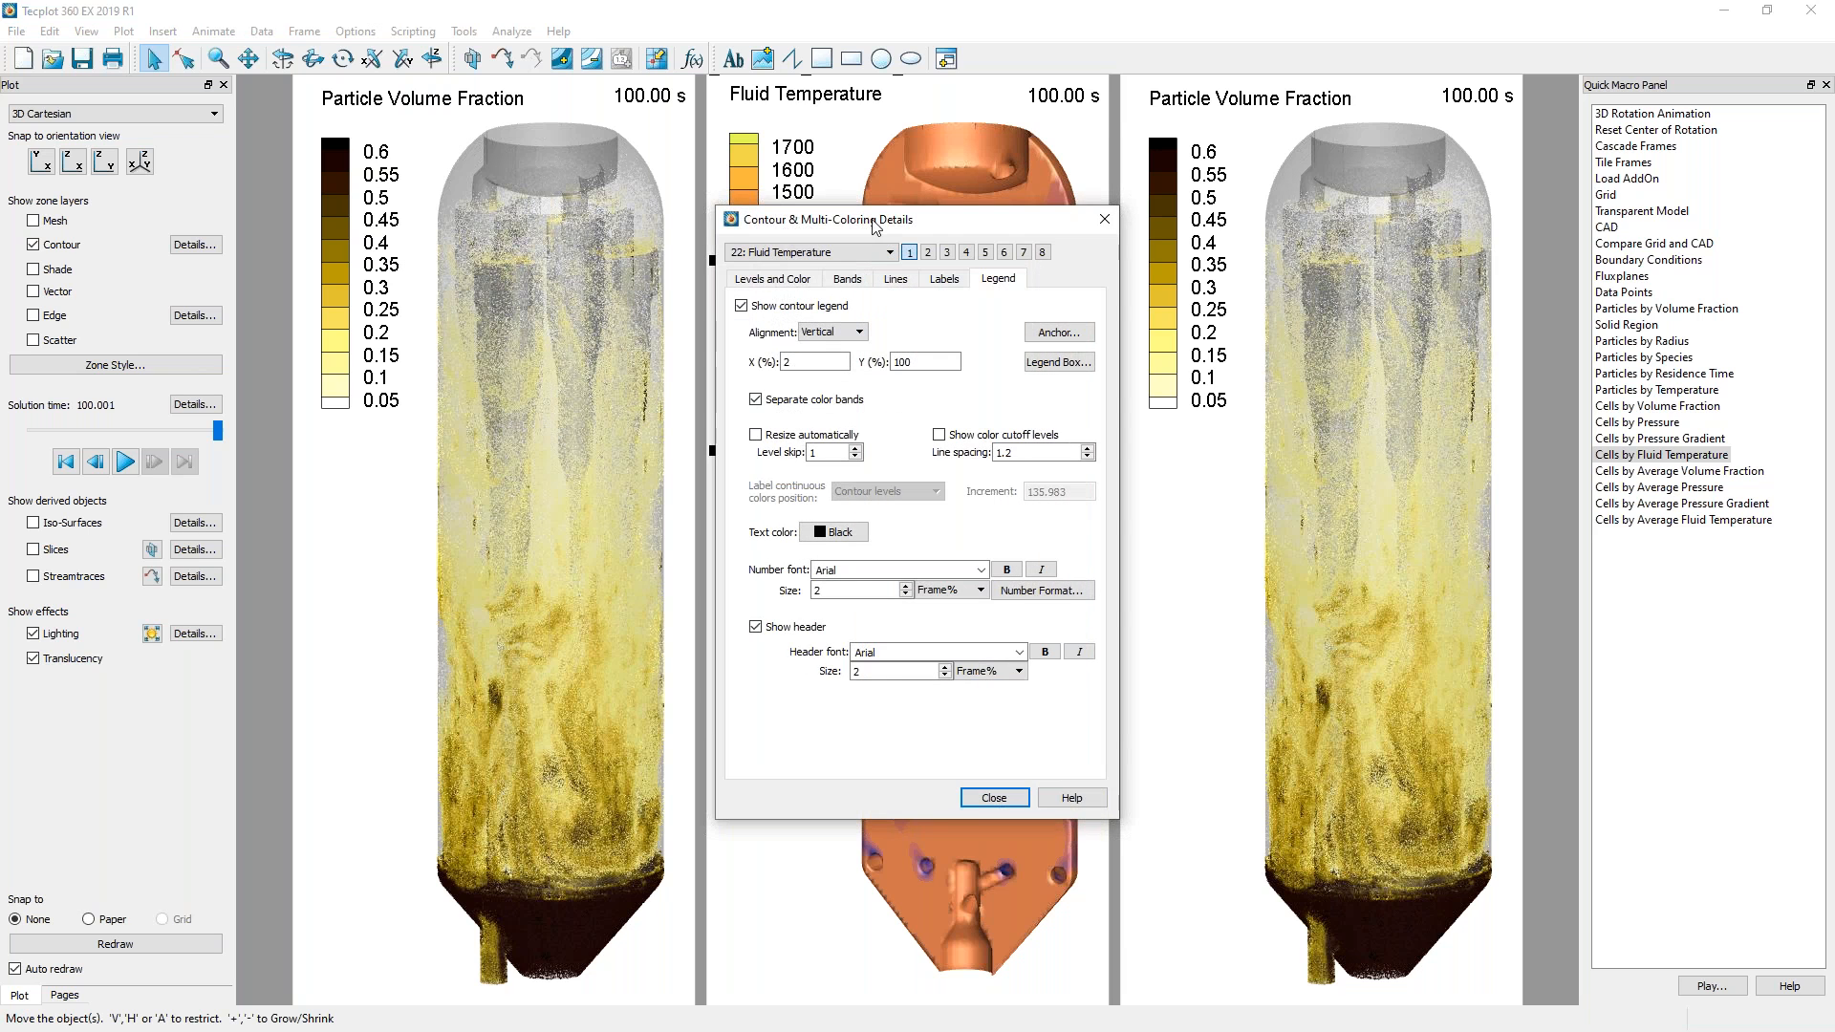
{"action": "left_click_drag", "start_coordinate": [873, 114], "coordinate": [441, 317]}
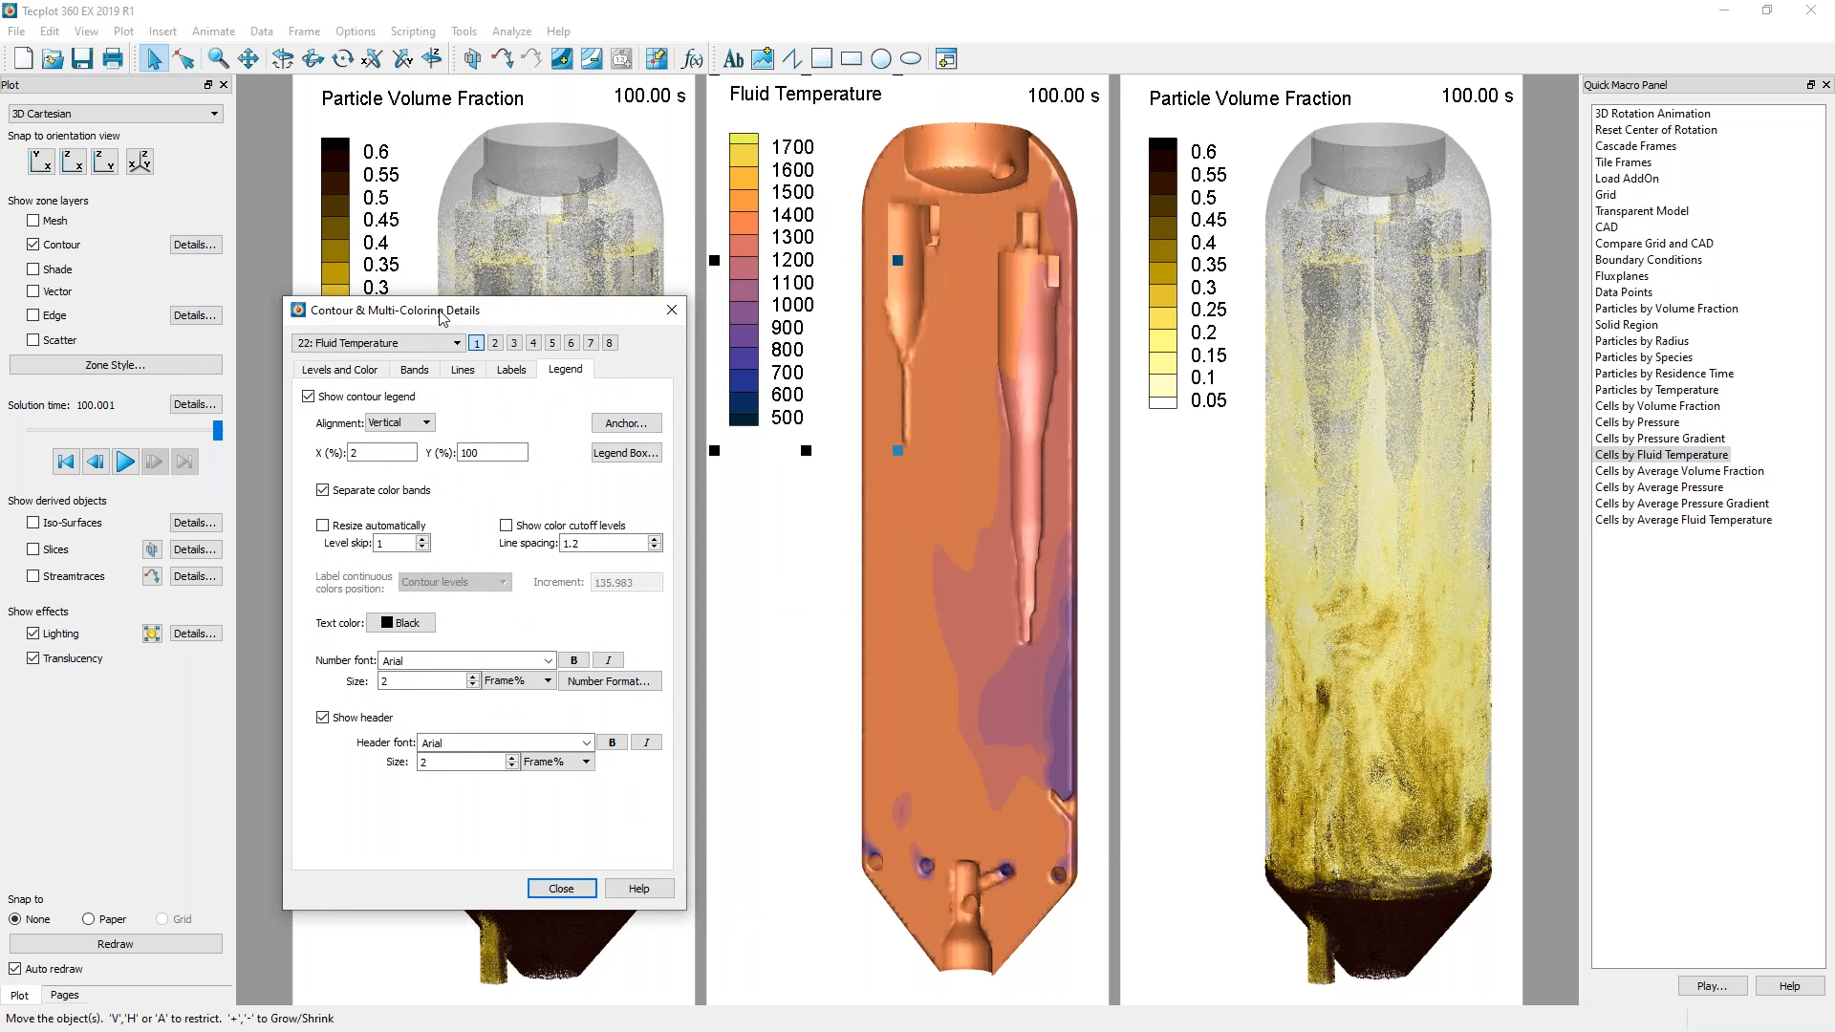
{"action": "left_click", "coordinate": [352, 373]}
{"action": "left_click_drag", "start_coordinate": [648, 325], "coordinate": [590, 279]}
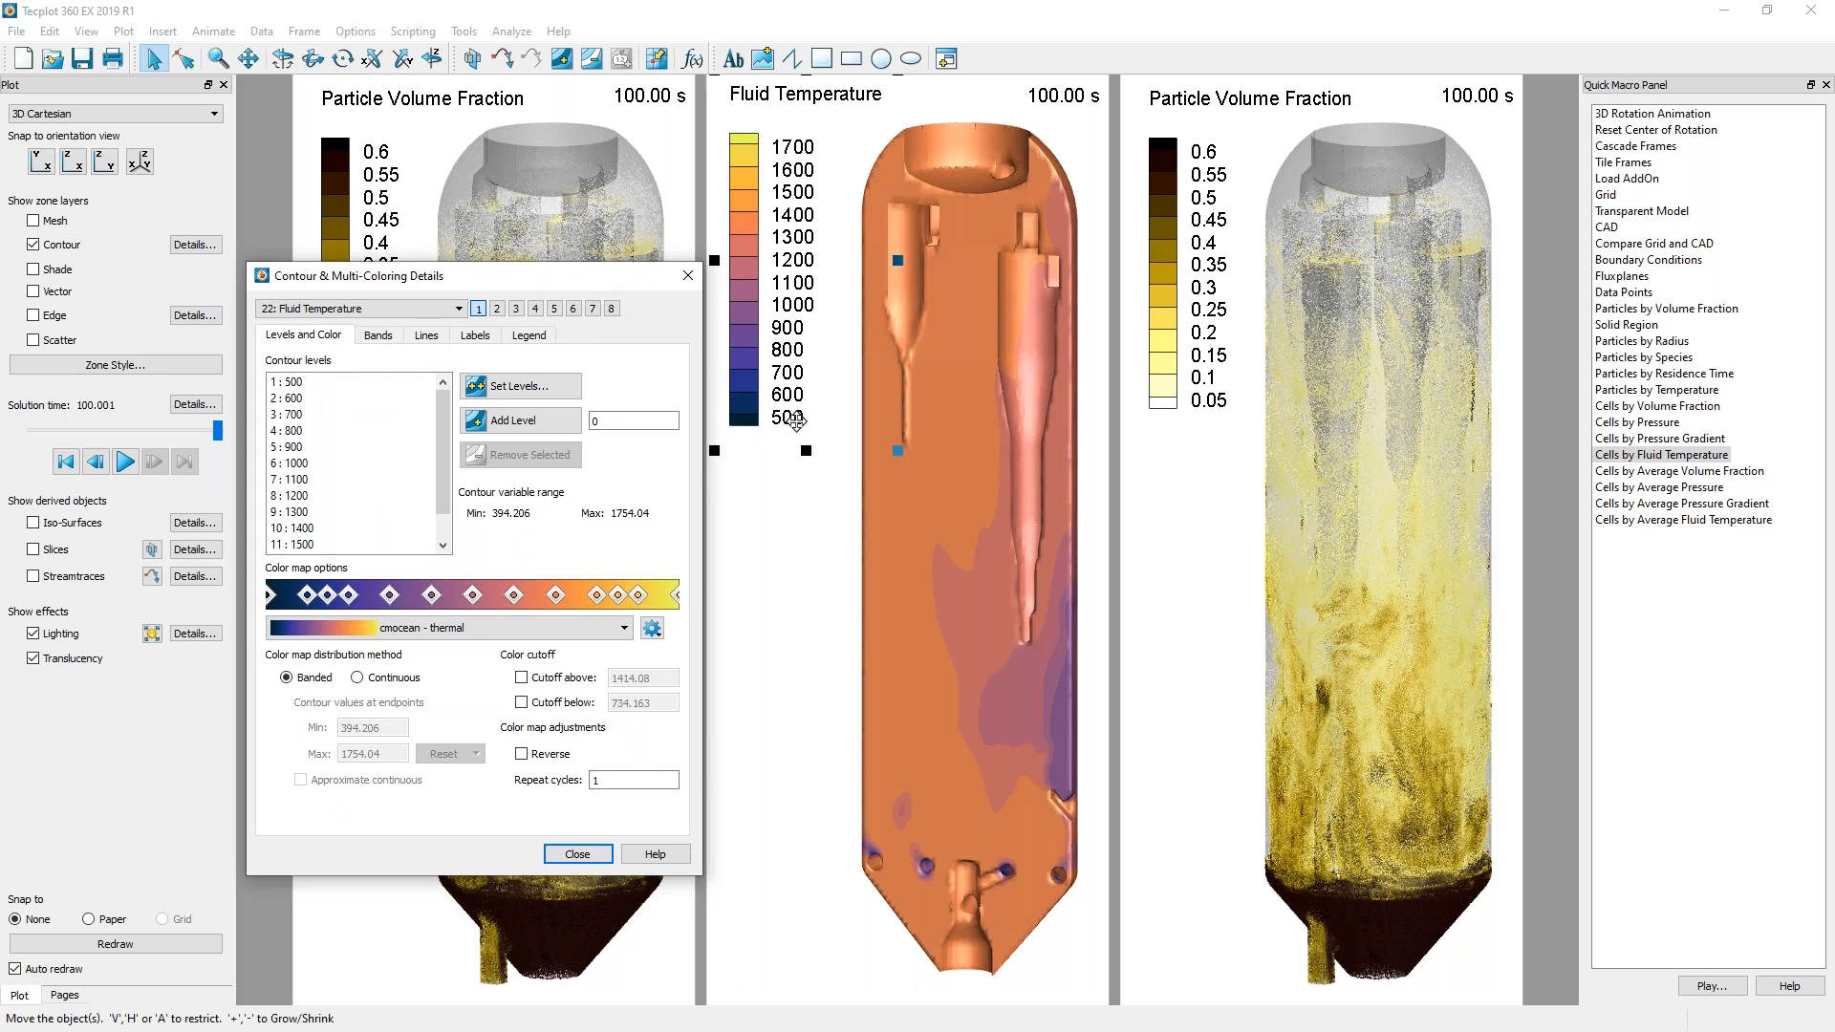
{"action": "left_click", "coordinate": [625, 628]}
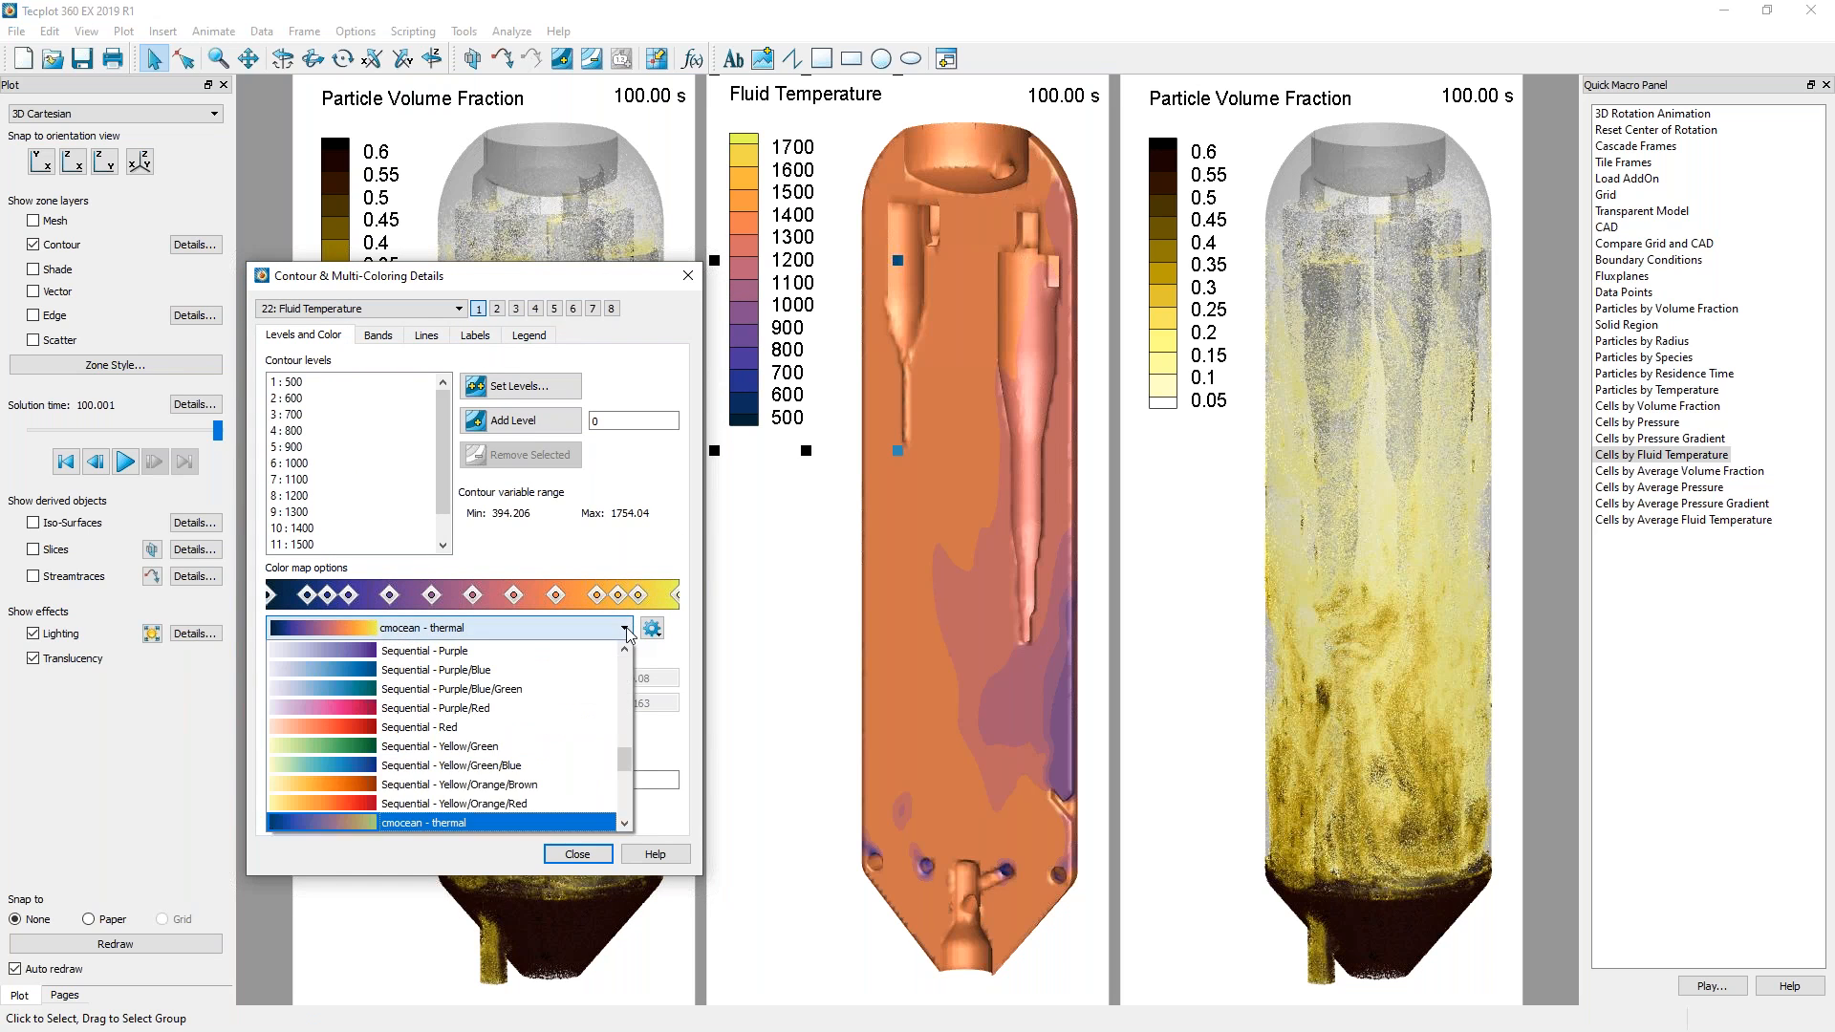
{"action": "left_click_drag", "start_coordinate": [628, 767], "coordinate": [628, 809]}
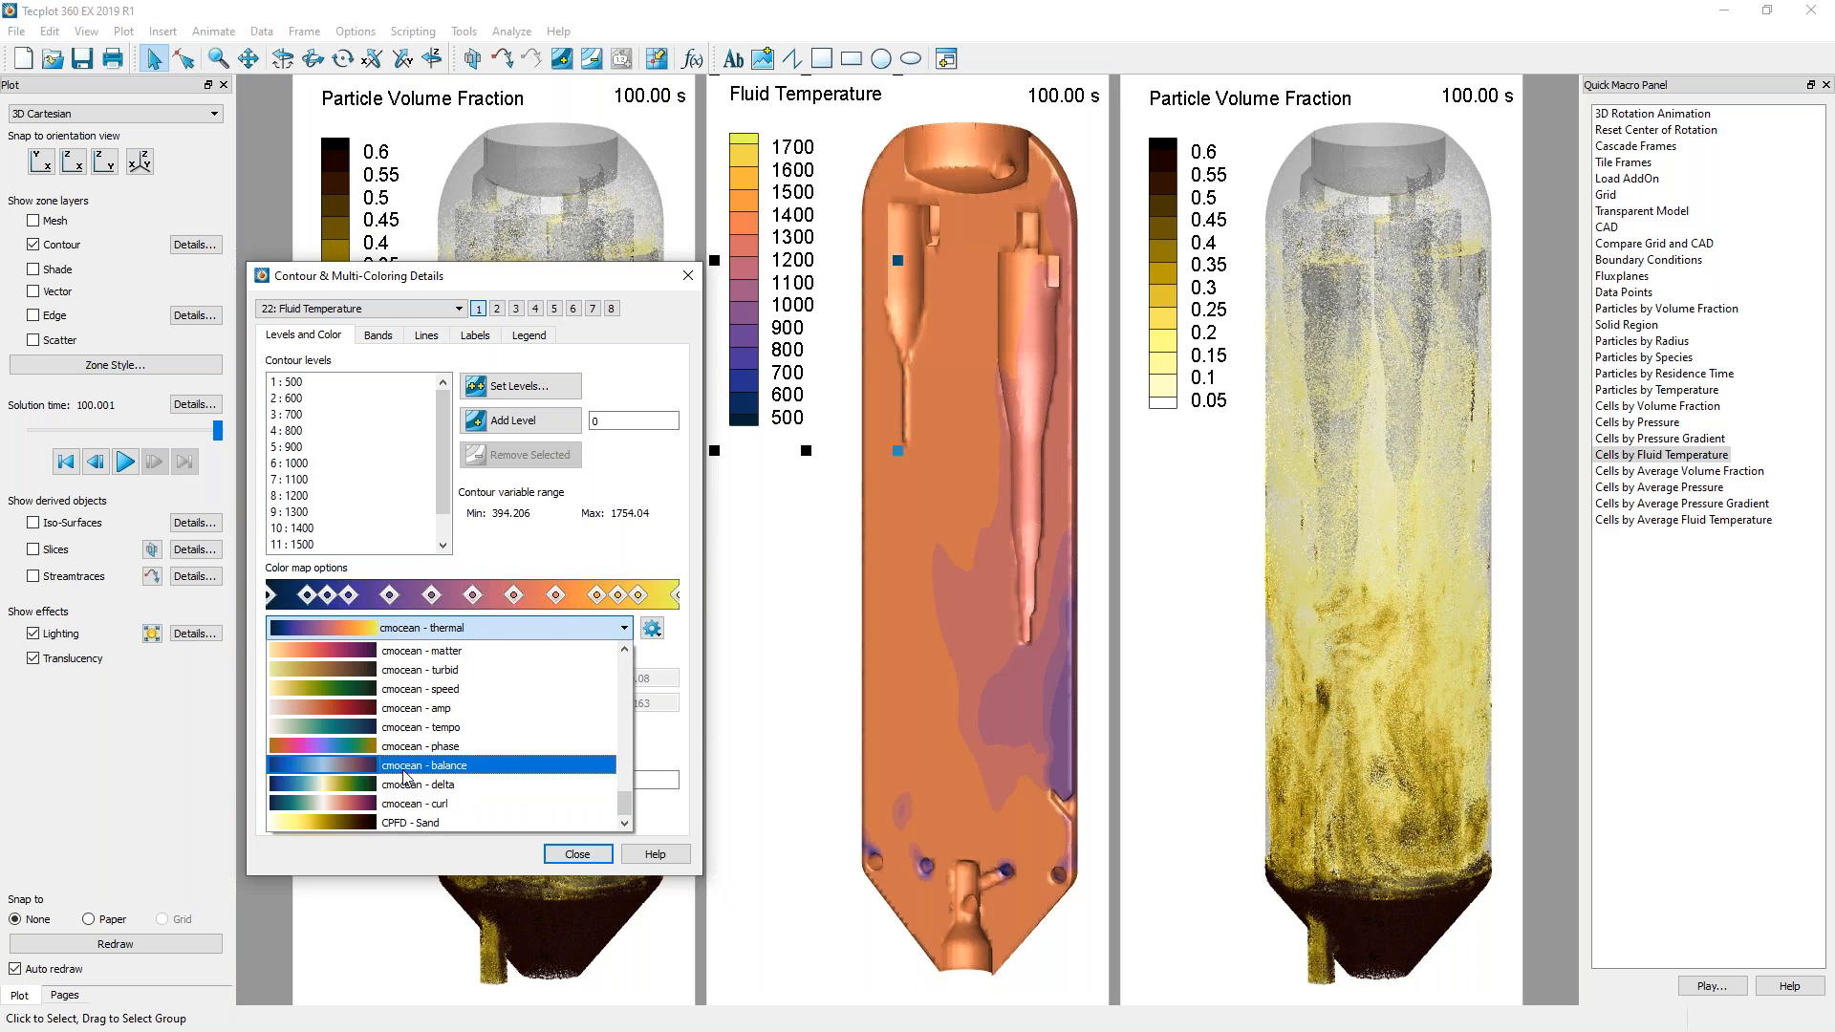
{"action": "left_click", "coordinate": [404, 770]}
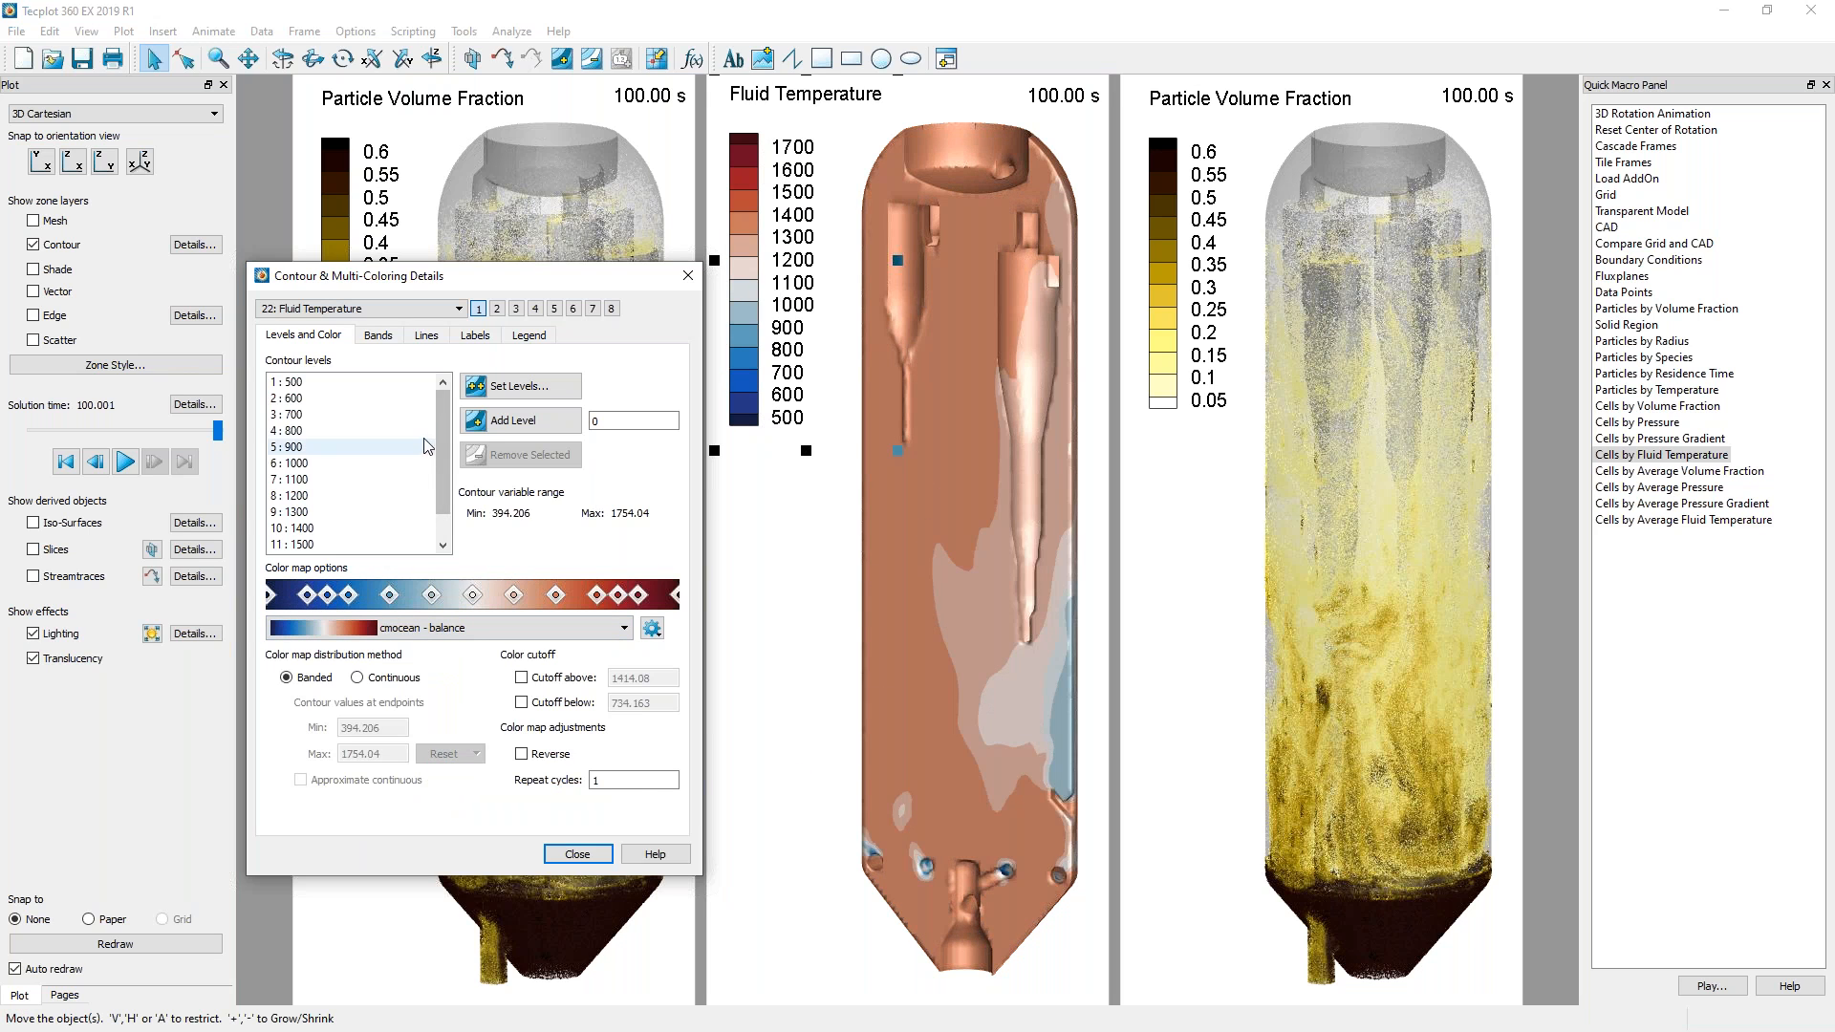
Set exact Fluid Temperature contour levels by range and delta, from a minimum of 900 to a maximum of 1400 with a delta of 50.
{"action": "left_click", "coordinate": [516, 387]}
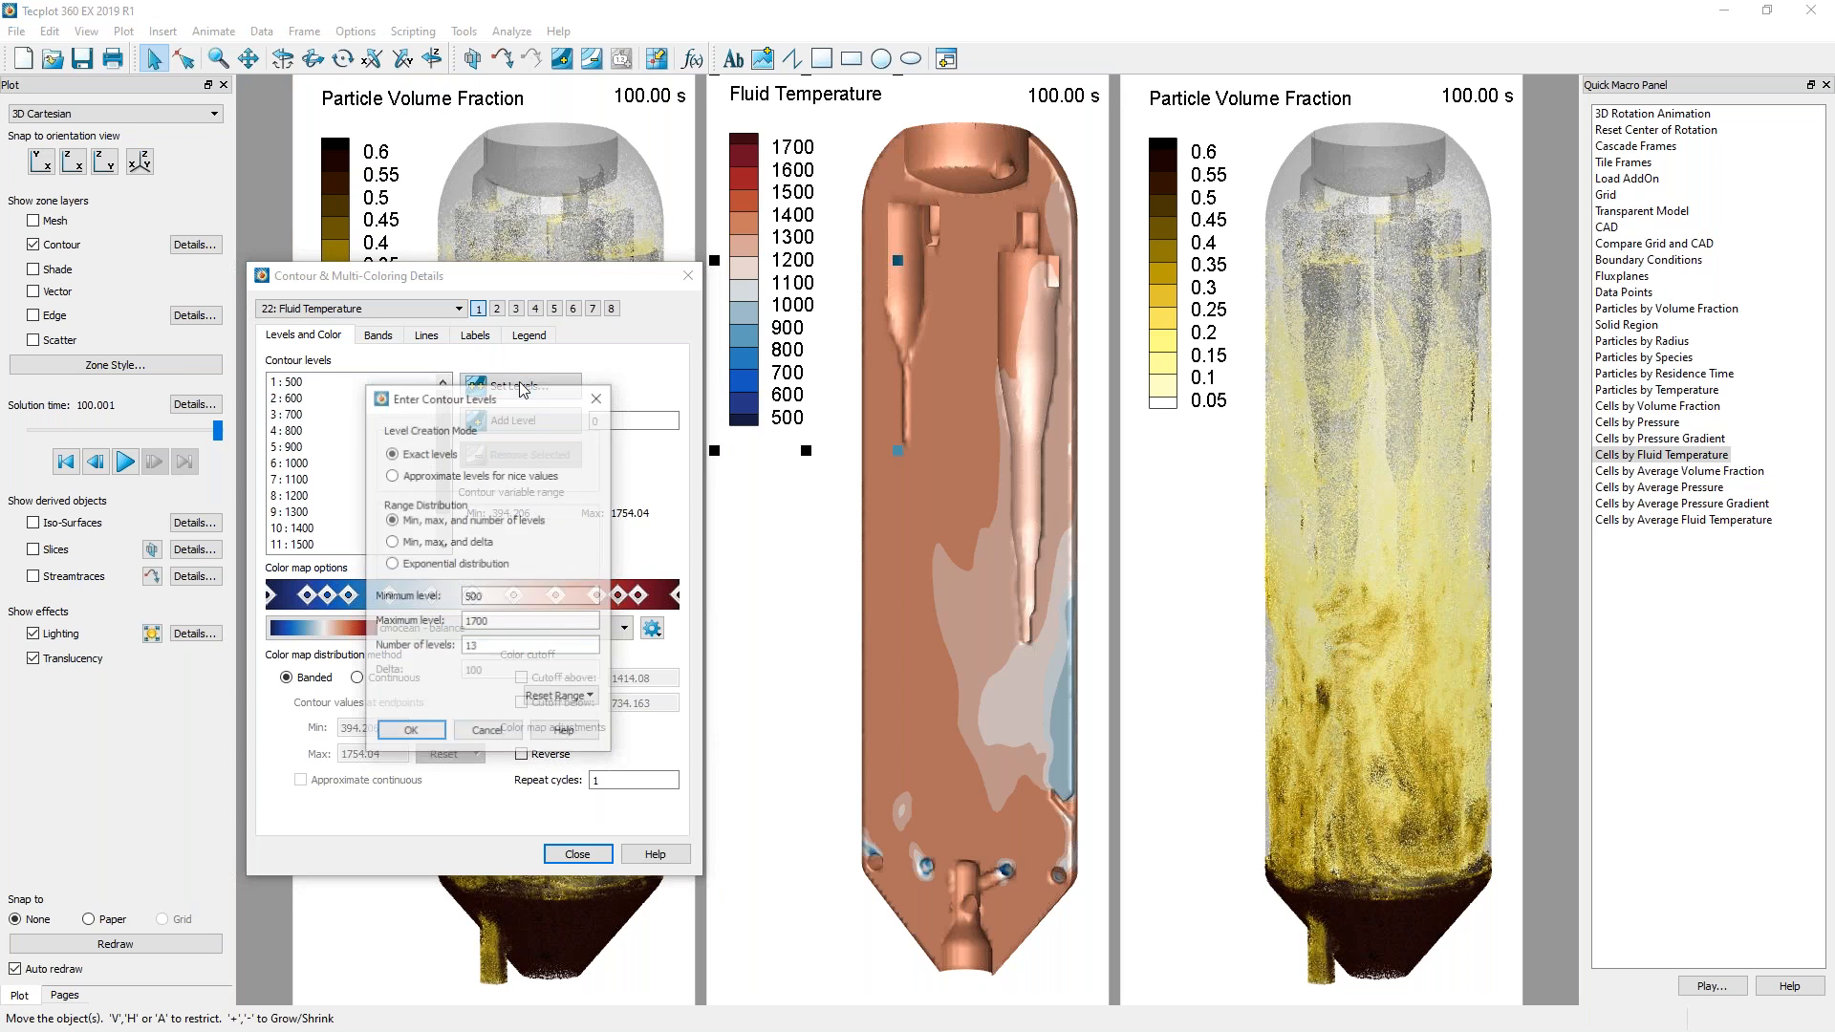
{"action": "left_click", "coordinate": [391, 542]}
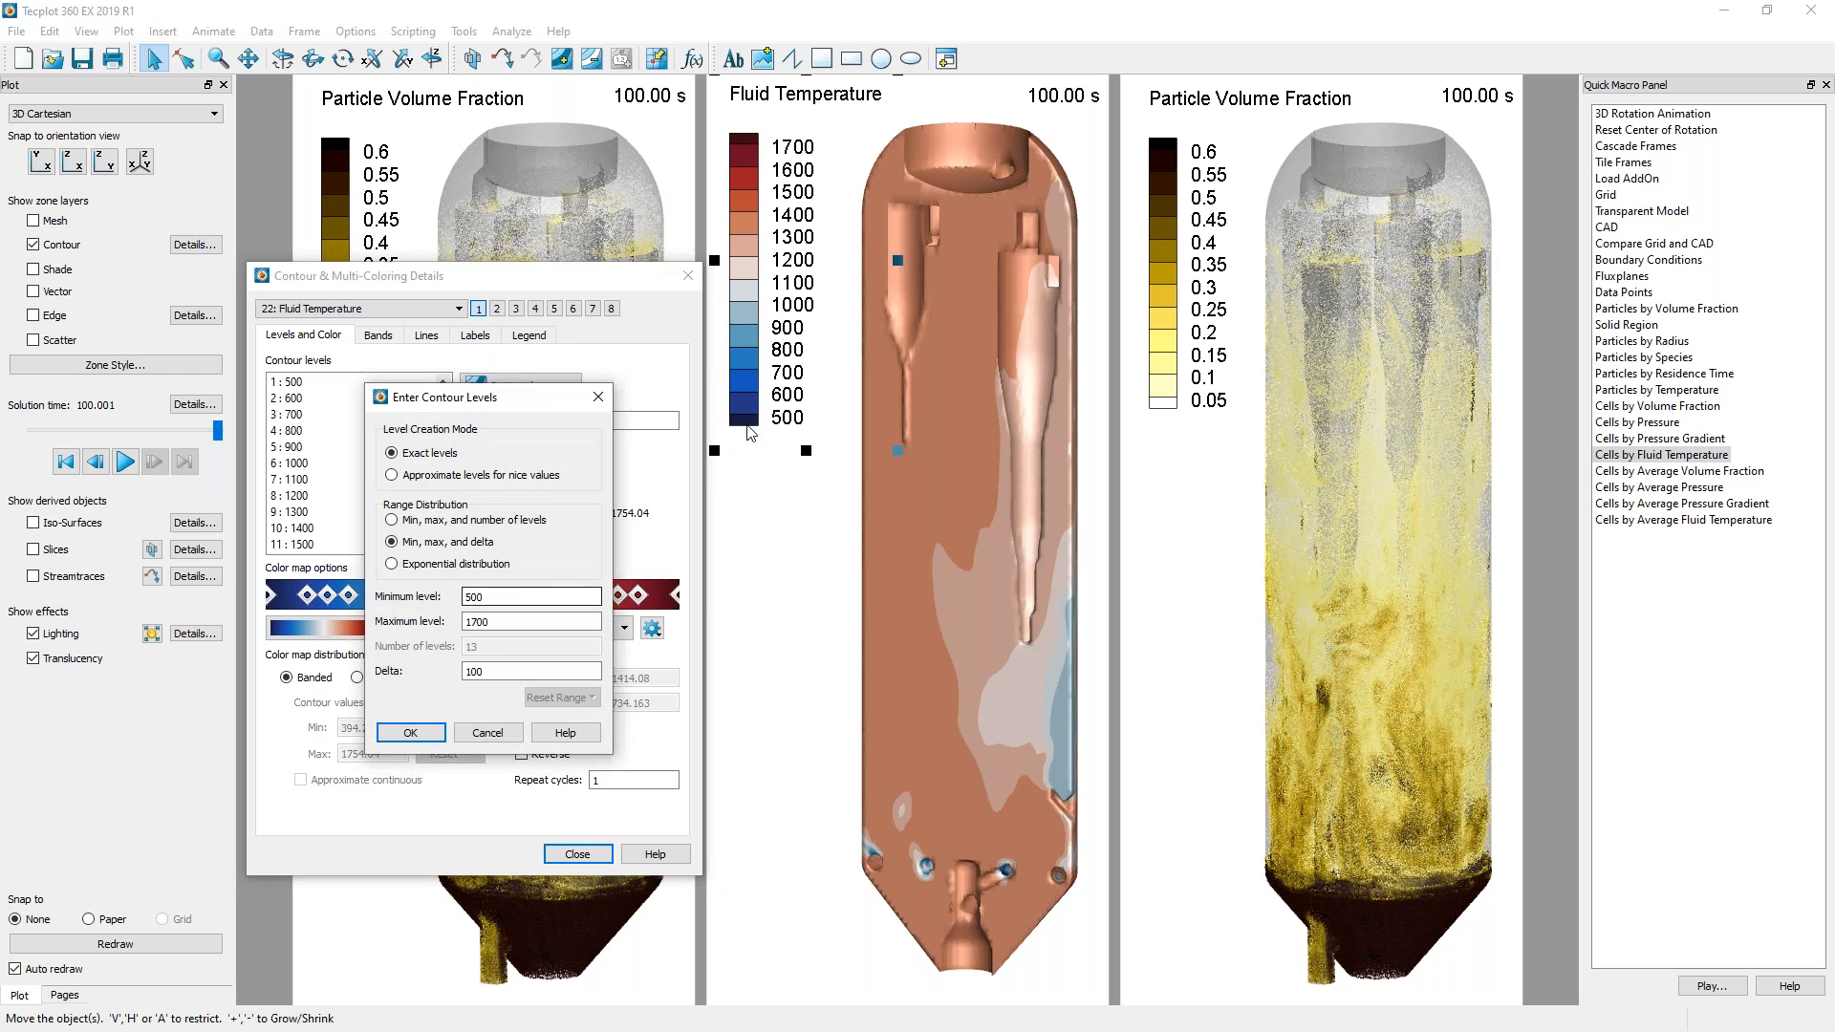
{"action": "left_click", "coordinate": [509, 593]}
{"action": "left_click_drag", "start_coordinate": [510, 596], "coordinate": [409, 603]}
{"action": "type", "text": "900"}
{"action": "key", "text": "Tab"}
{"action": "type", "text": "14"}
{"action": "key", "text": "Tab"}
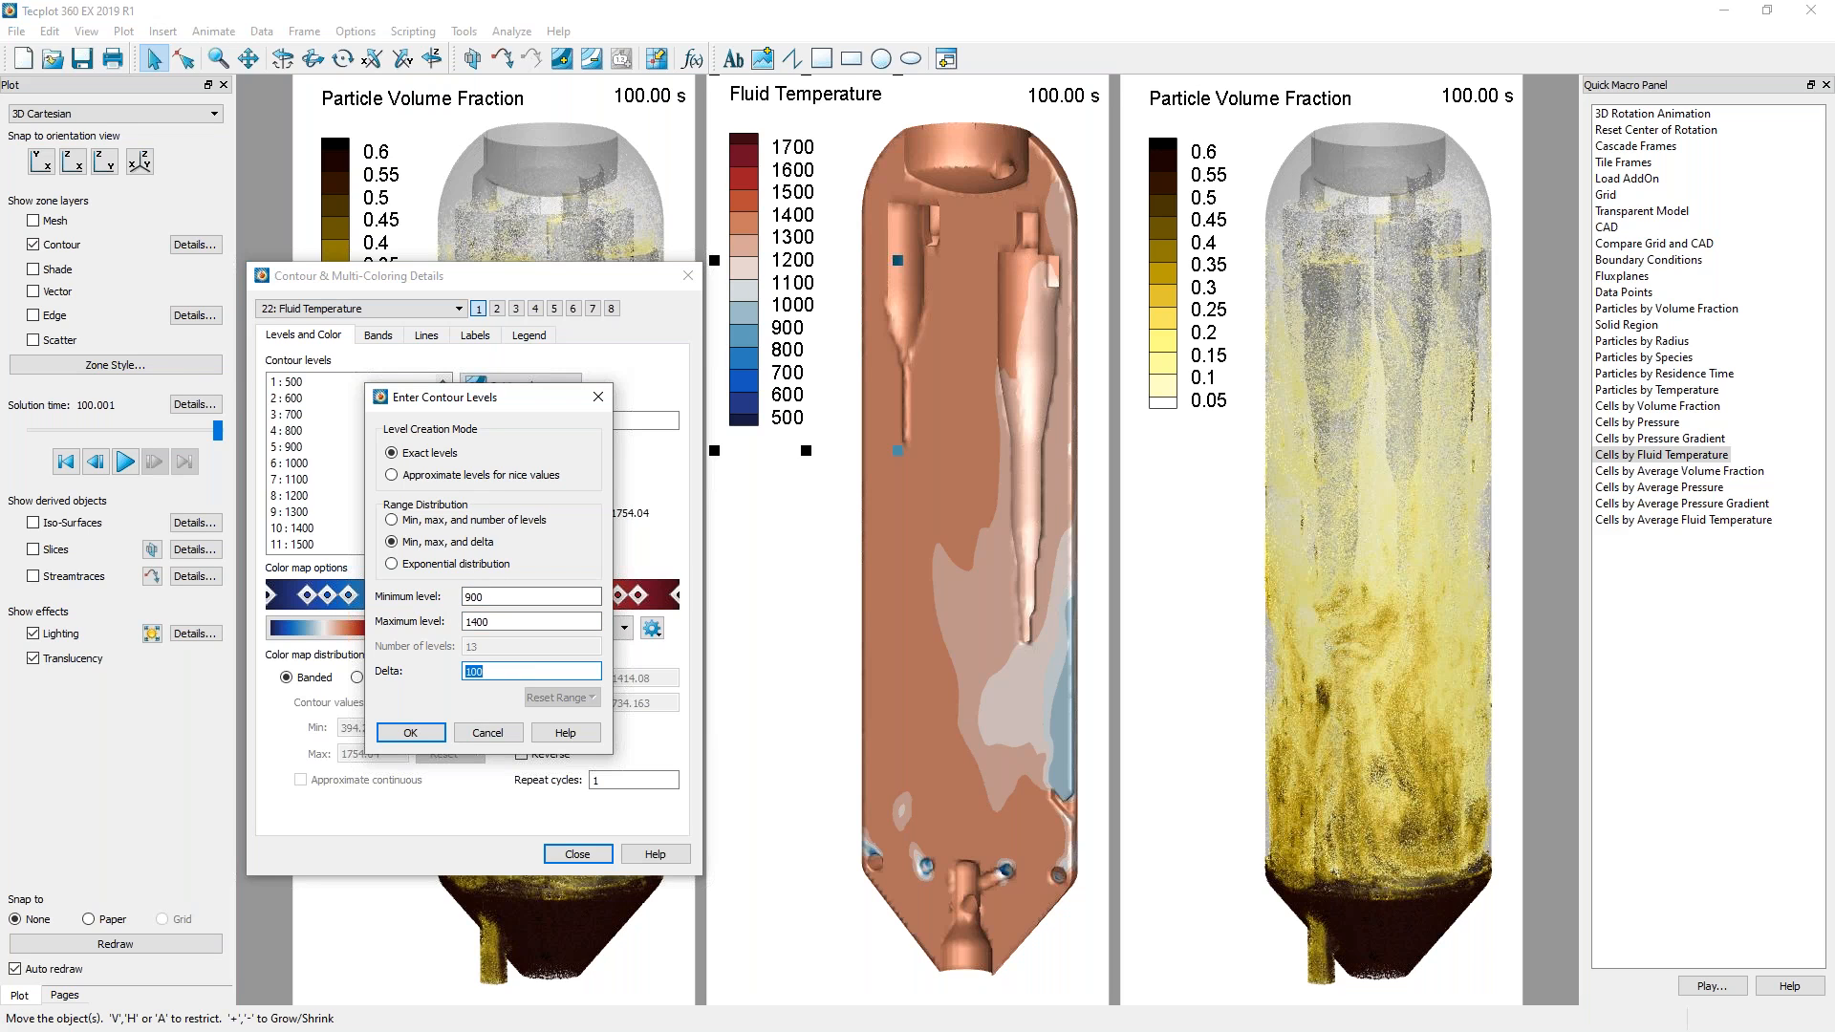
{"action": "type", "text": "50"}
{"action": "left_click", "coordinate": [410, 732]}
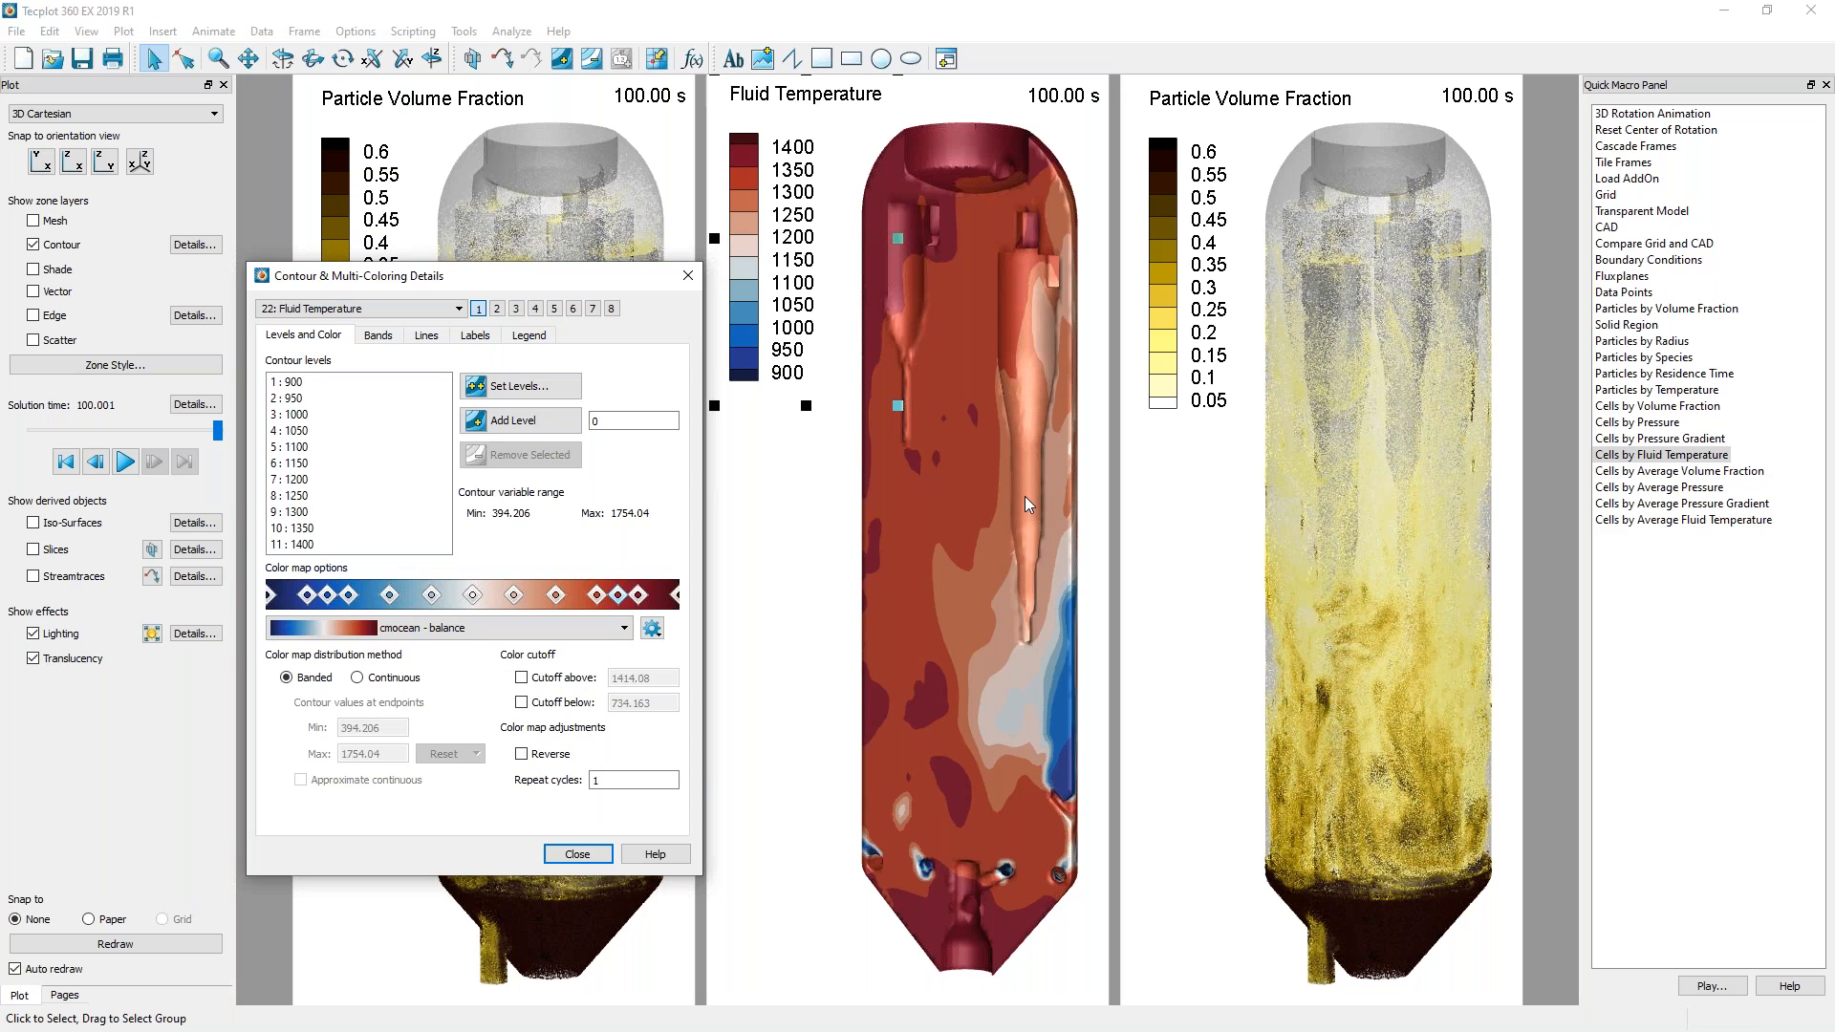
{"action": "left_click", "coordinate": [577, 854]}
Hide the scatter layer in the third frame and turn on slices there.
{"action": "key", "text": "s"}
{"action": "mouse_move", "coordinate": [933, 608]}
{"action": "left_mouse_down"}
{"action": "mouse_move", "coordinate": [984, 605]}
{"action": "mouse_move", "coordinate": [926, 606]}
{"action": "left_mouse_up"}
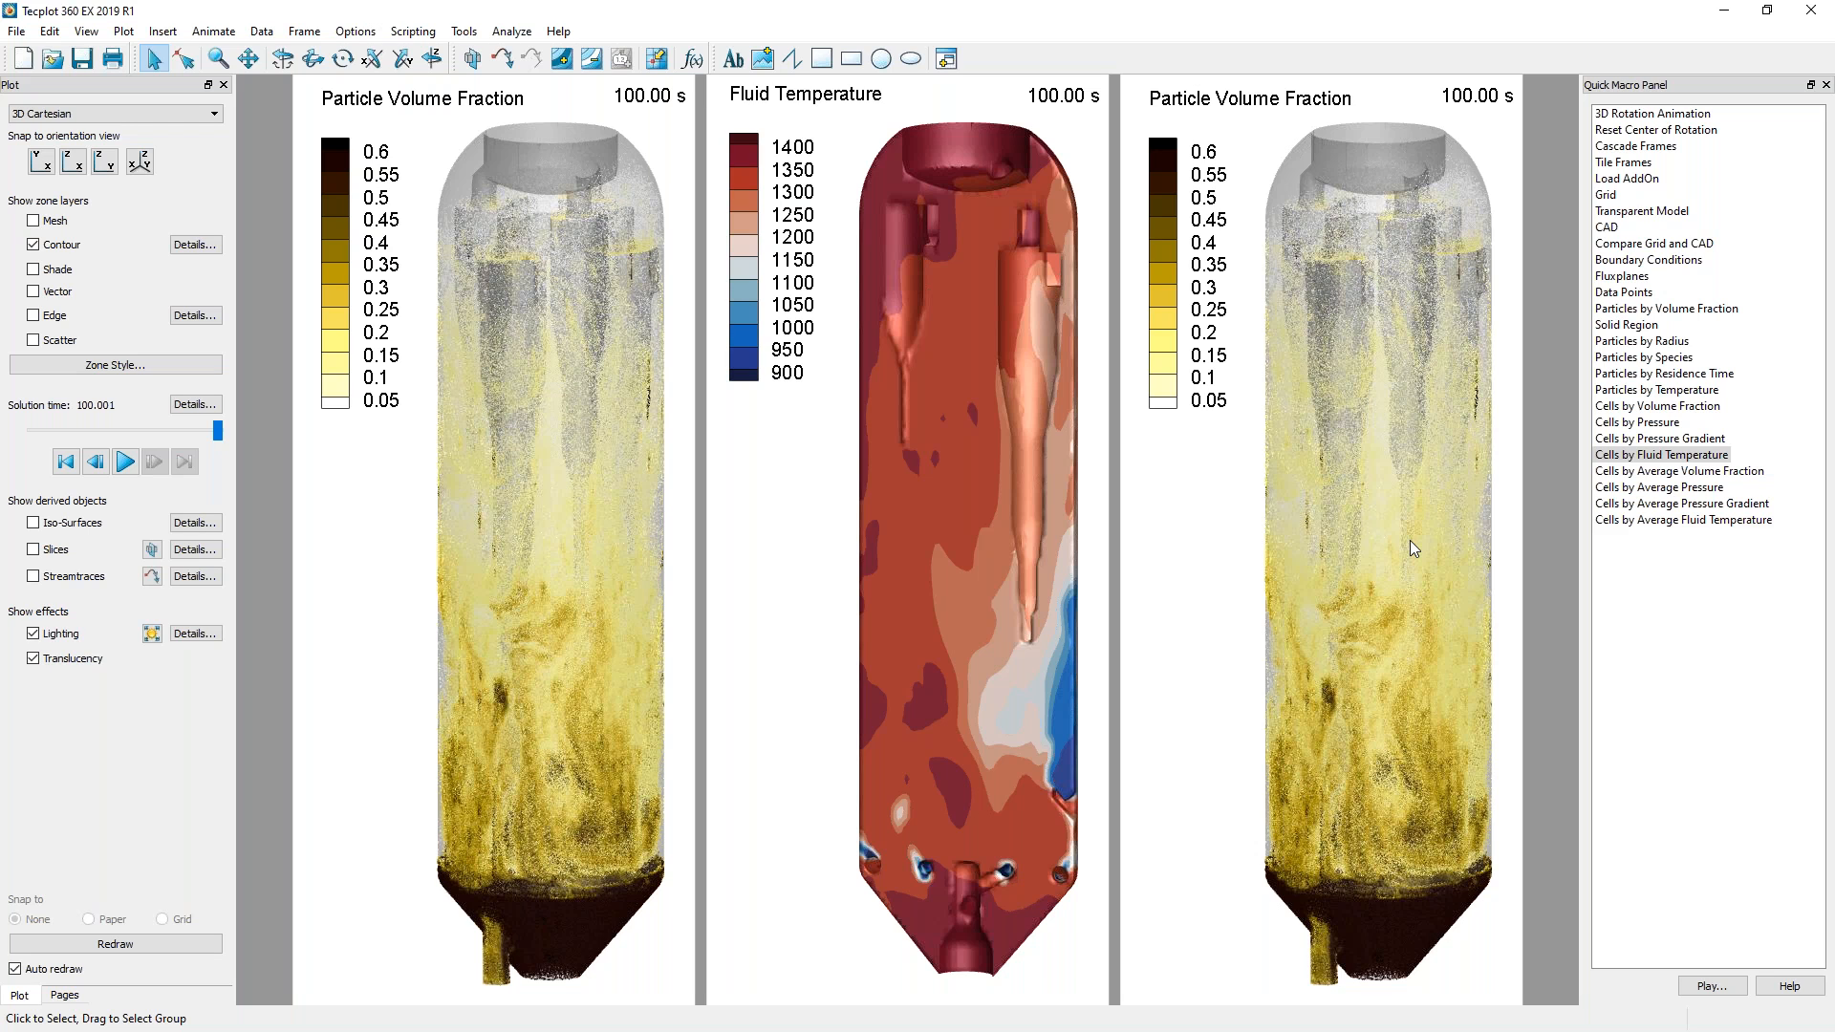
{"action": "left_click", "coordinate": [1200, 560]}
{"action": "left_click", "coordinate": [35, 339]}
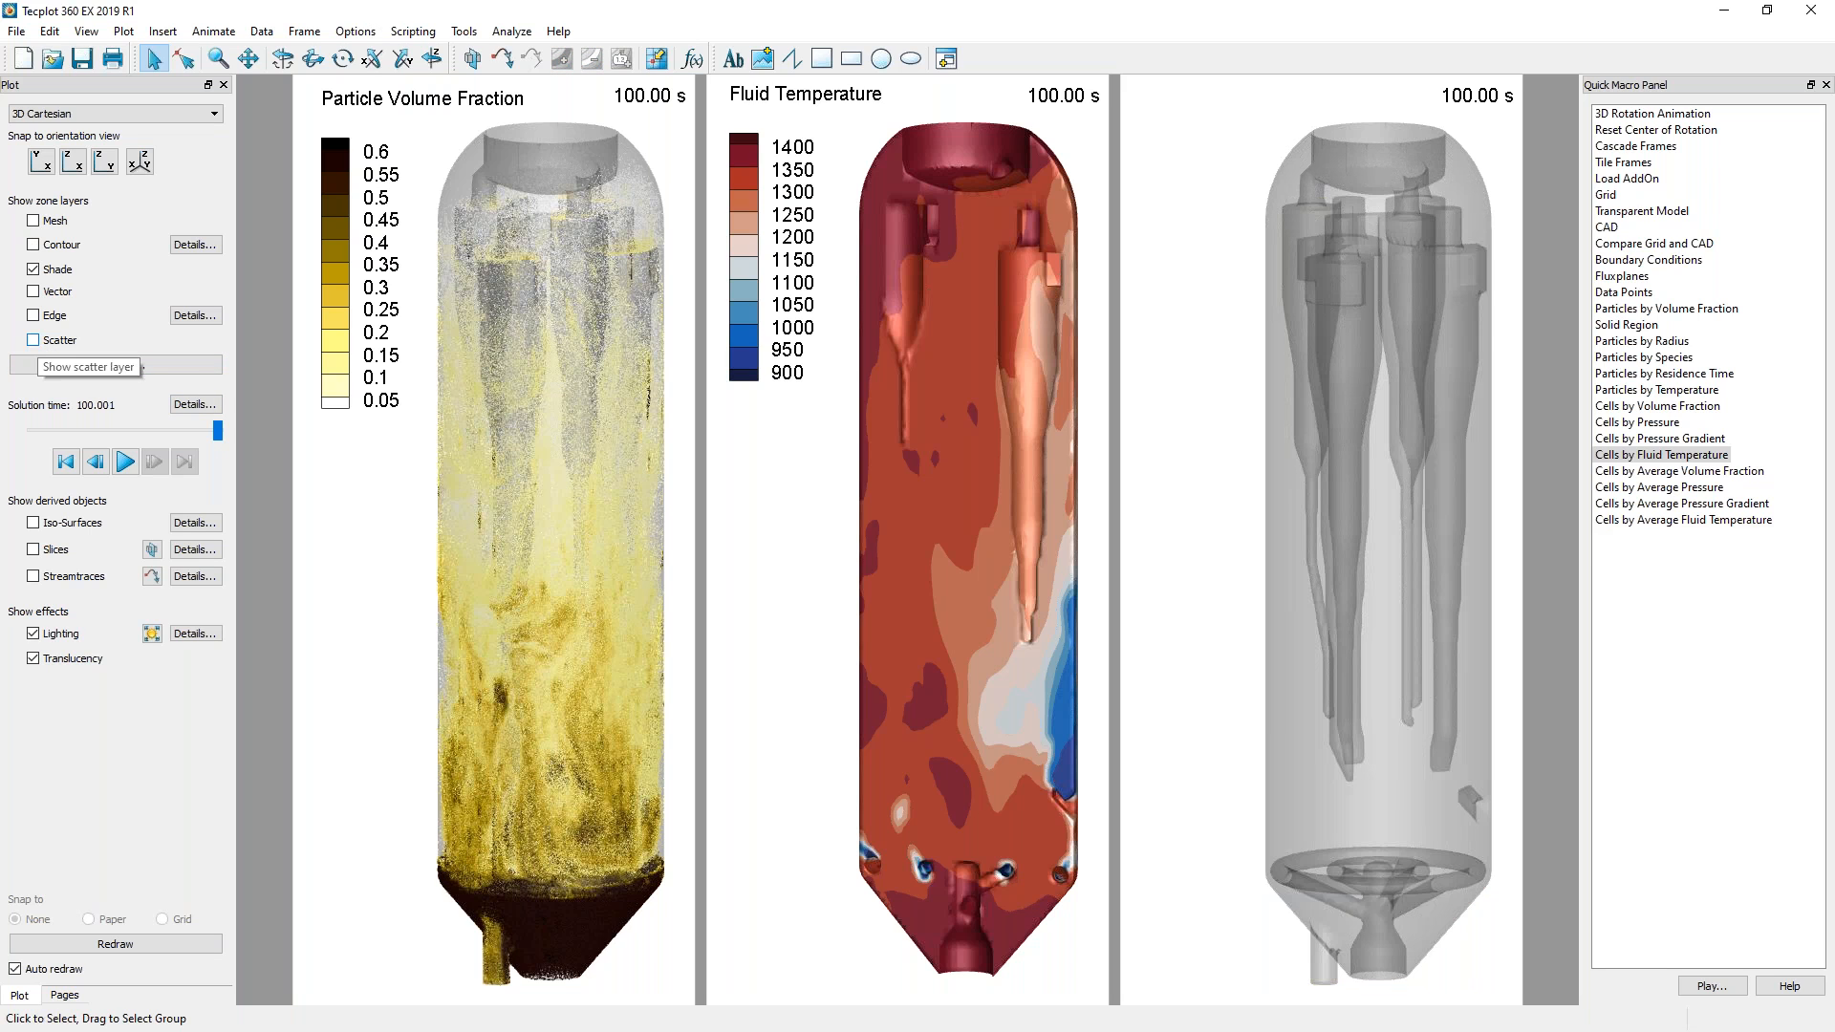
{"action": "left_click", "coordinate": [34, 549]}
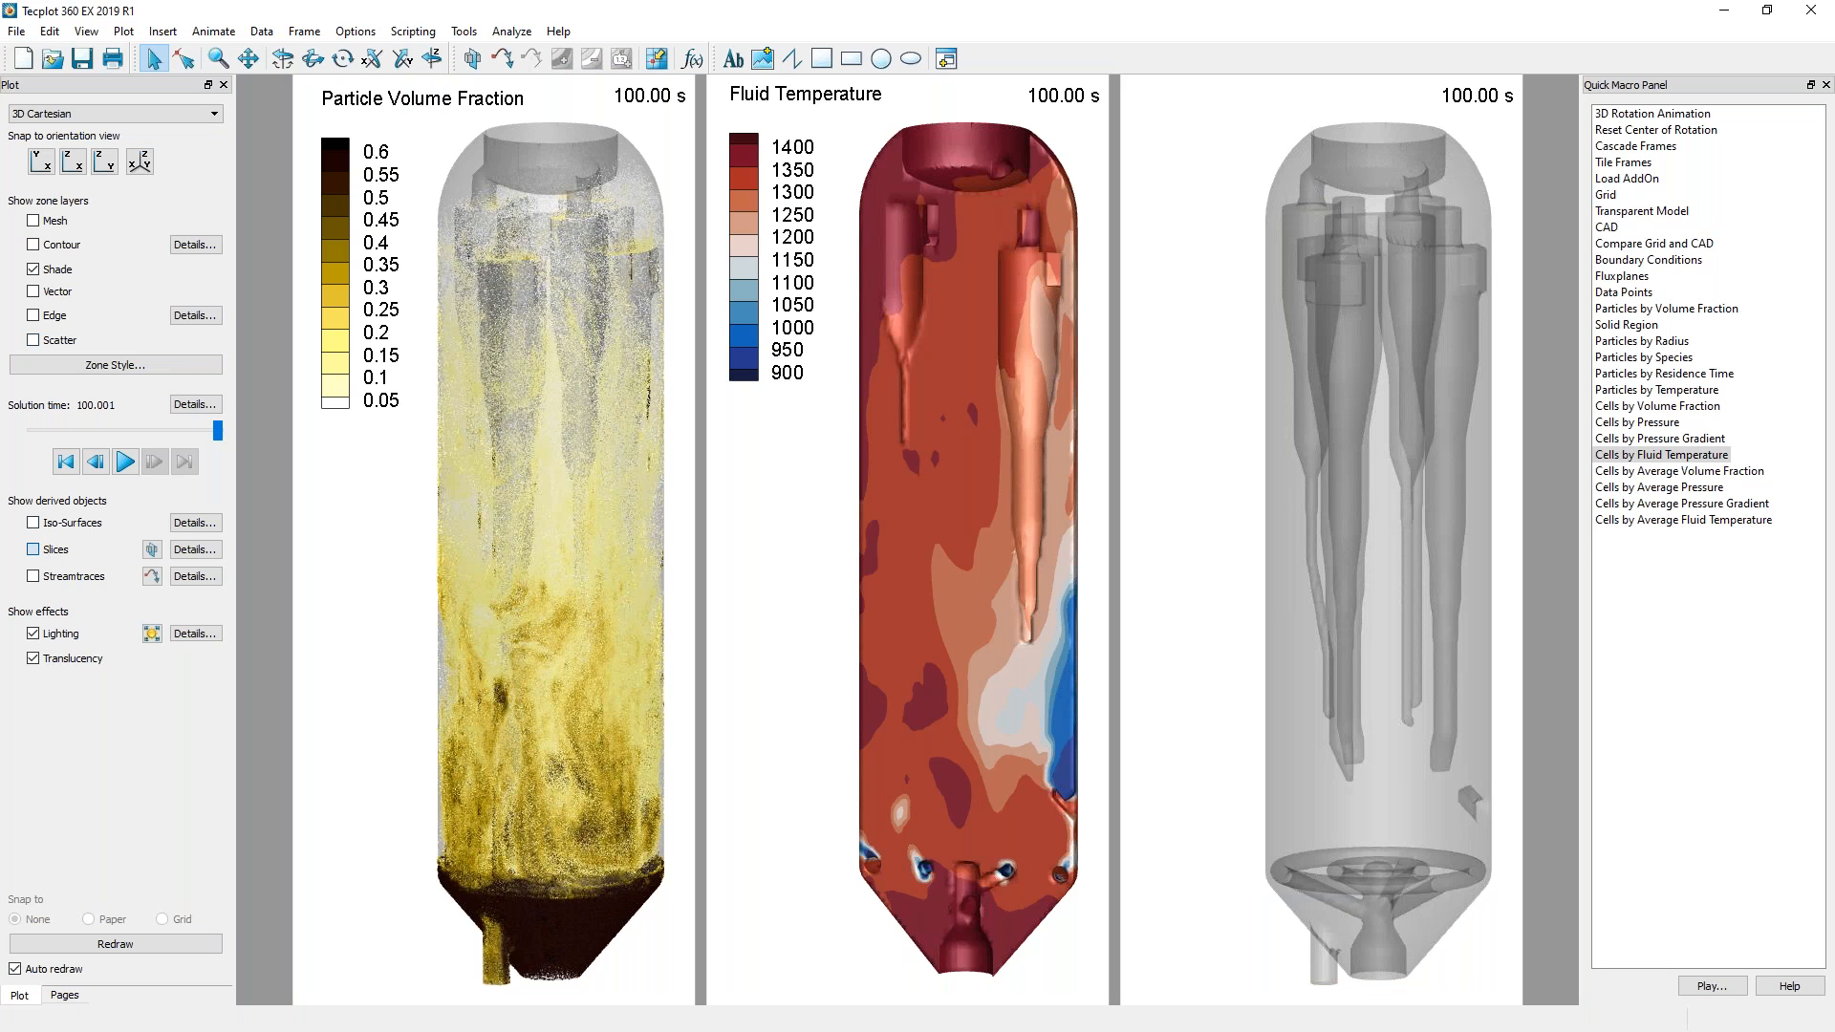
Set the third frame's slice location to Z-Planes for slice group 1.
{"action": "left_click", "coordinate": [195, 549]}
{"action": "left_click_drag", "start_coordinate": [881, 299], "coordinate": [696, 383]}
{"action": "left_click", "coordinate": [704, 460]}
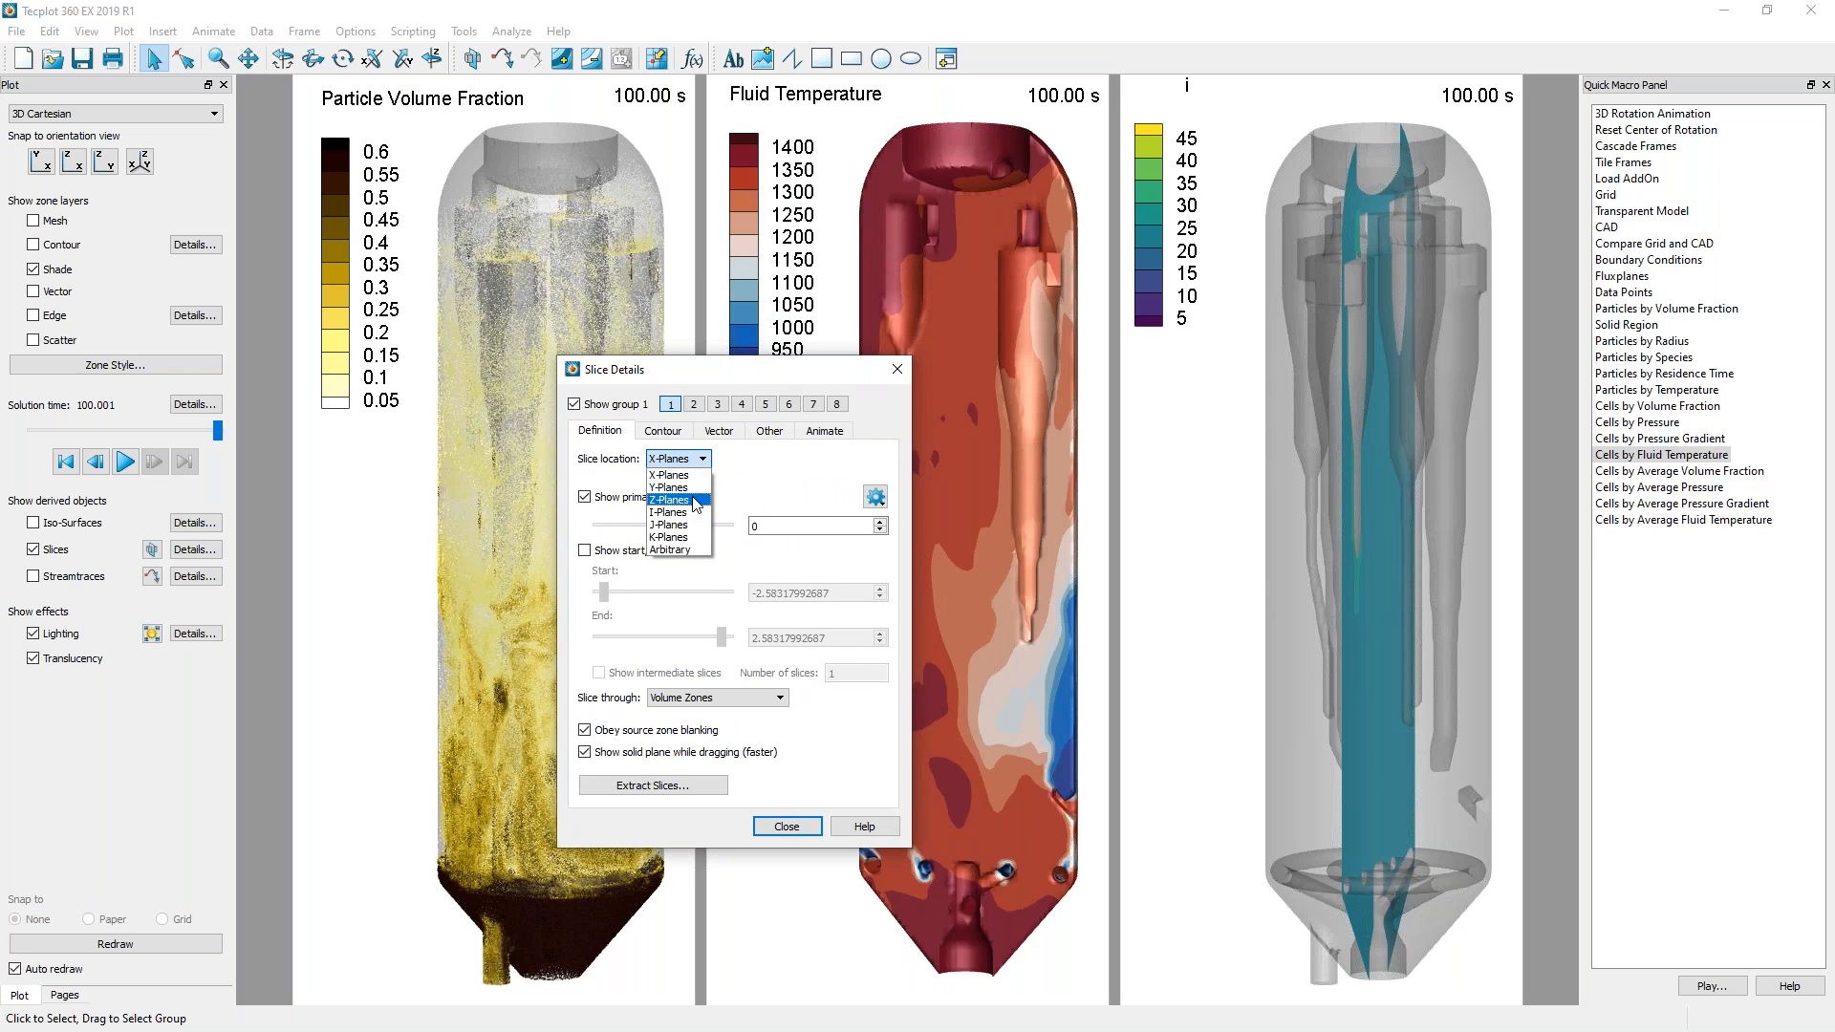
{"action": "left_click", "coordinate": [695, 501]}
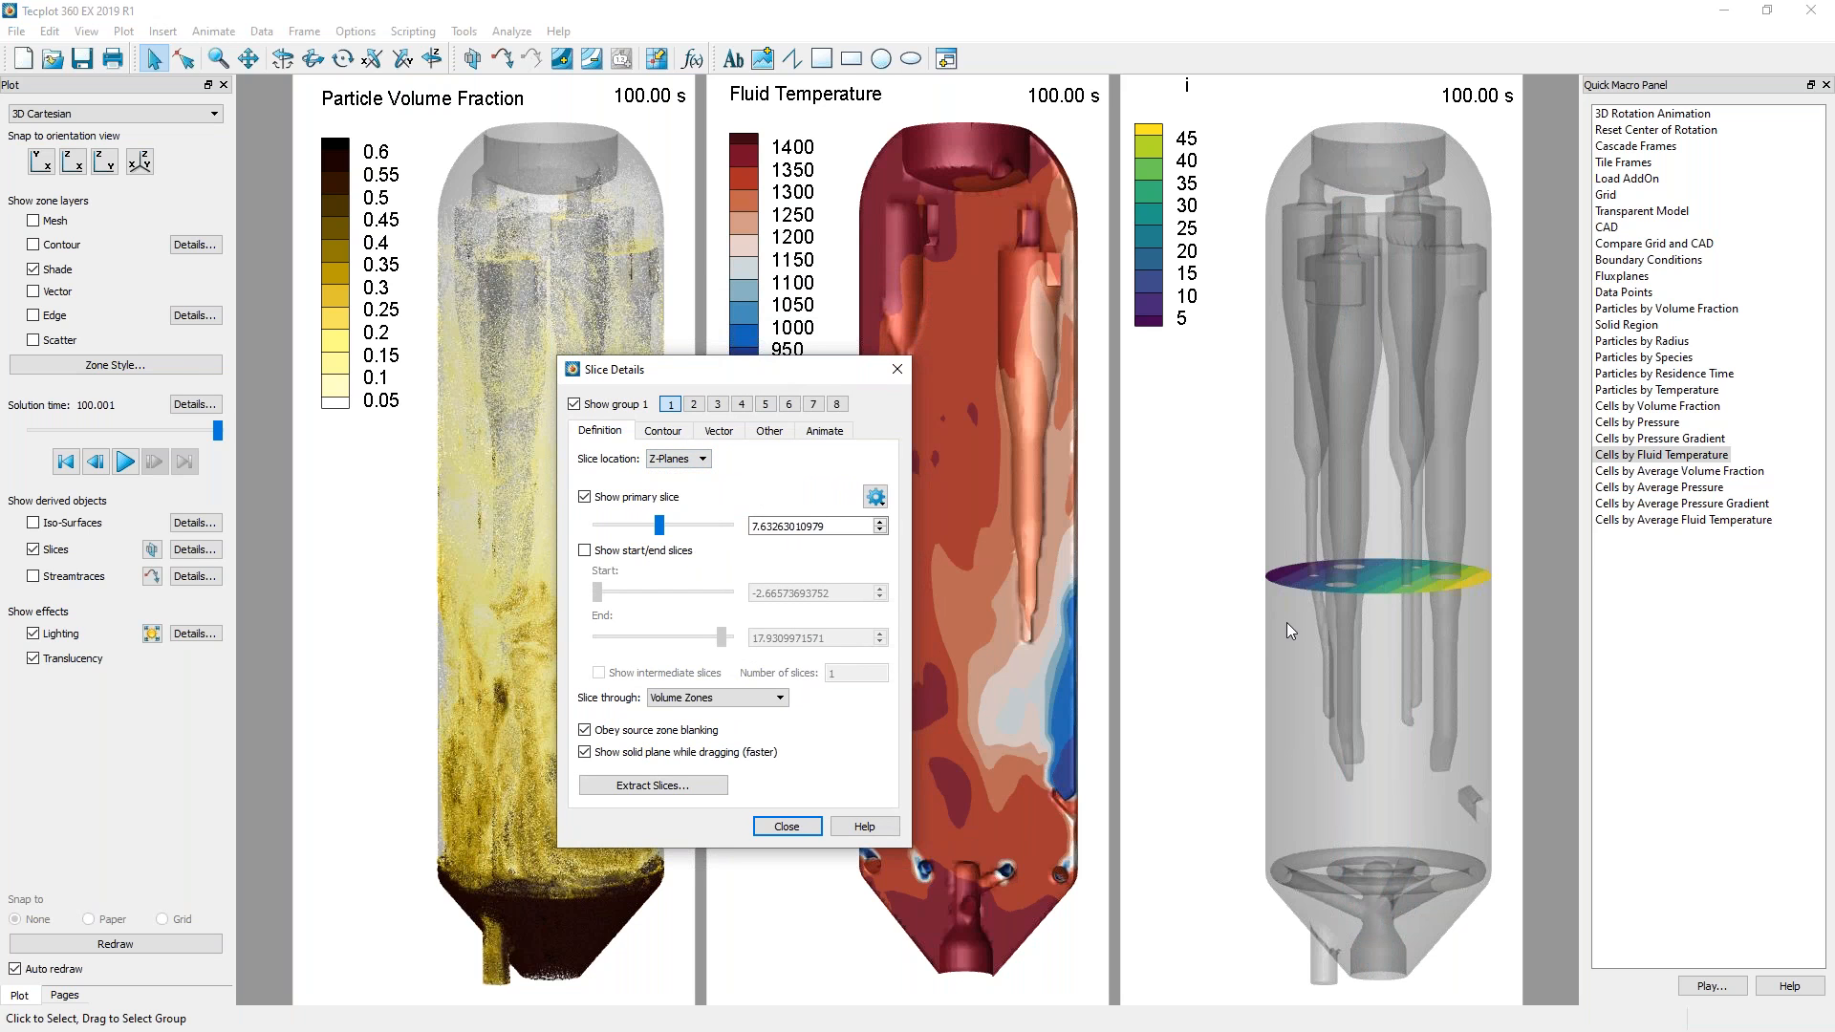
Replace the primary slice with start and end slices plus 10 intermediate slices.
{"action": "left_click", "coordinate": [585, 497]}
{"action": "left_click", "coordinate": [585, 550]}
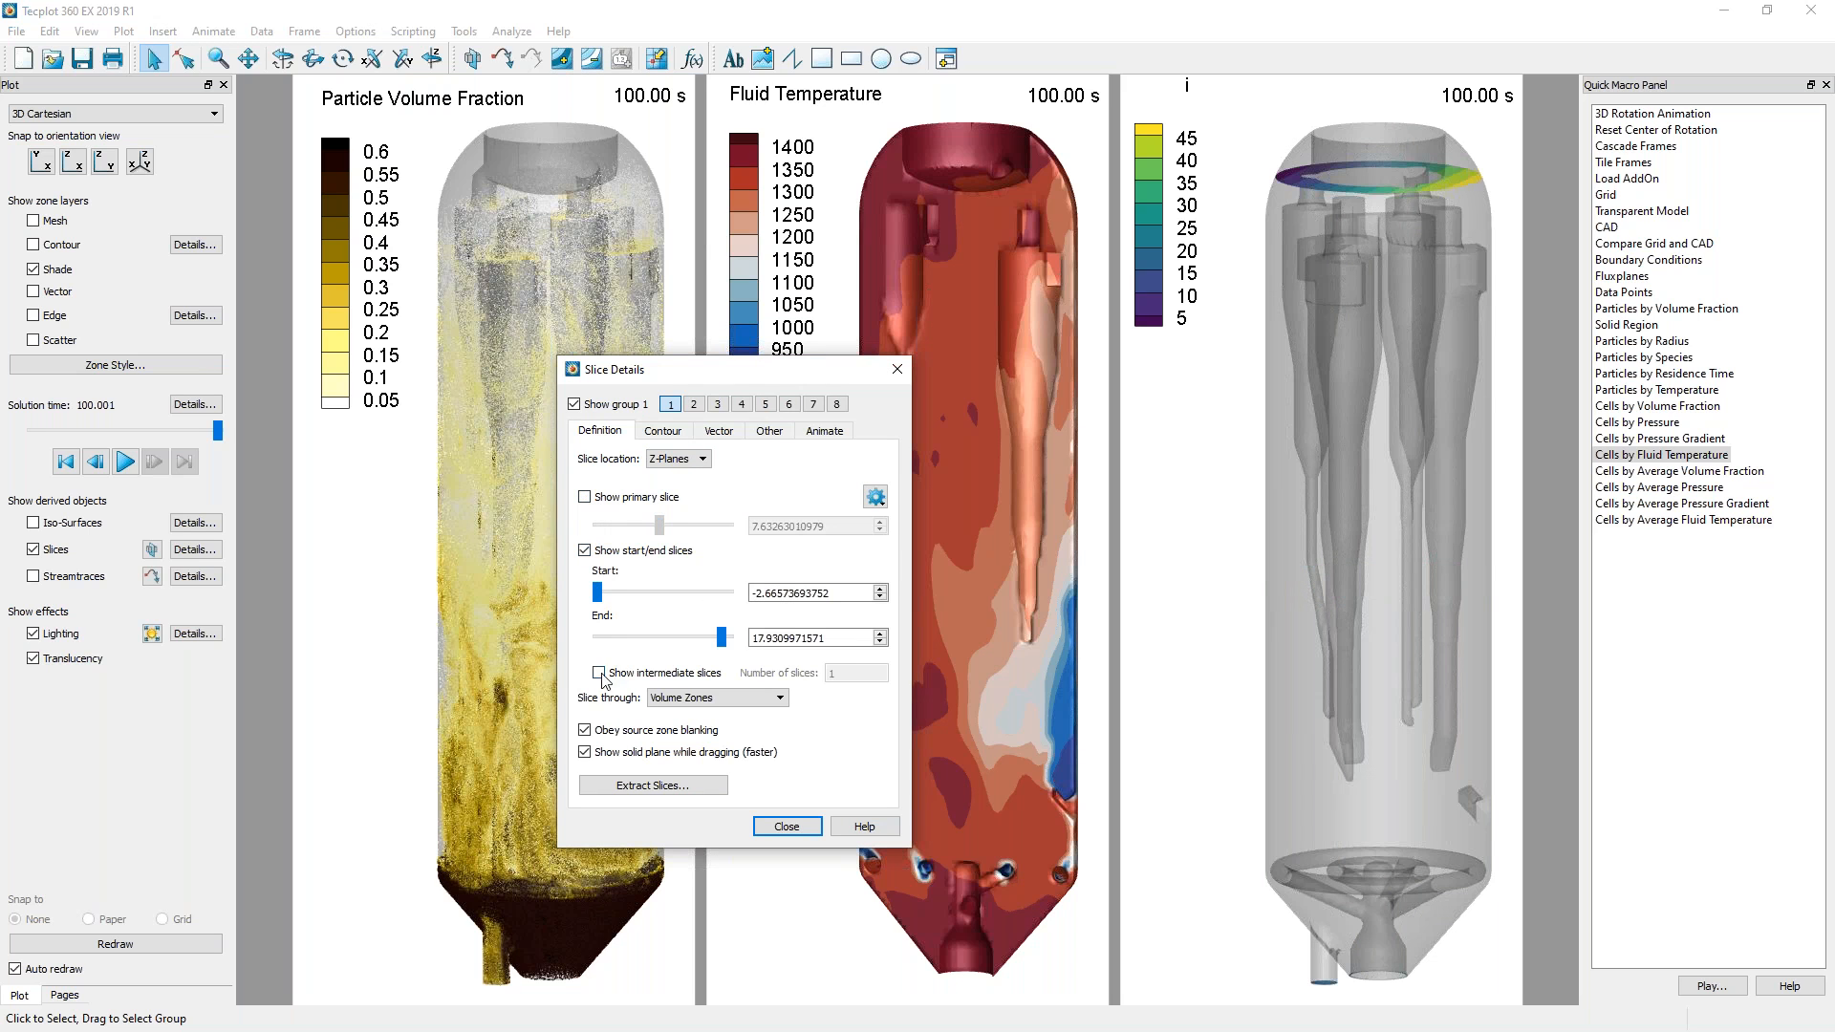
{"action": "left_click", "coordinate": [636, 675]}
{"action": "left_click", "coordinate": [843, 675]}
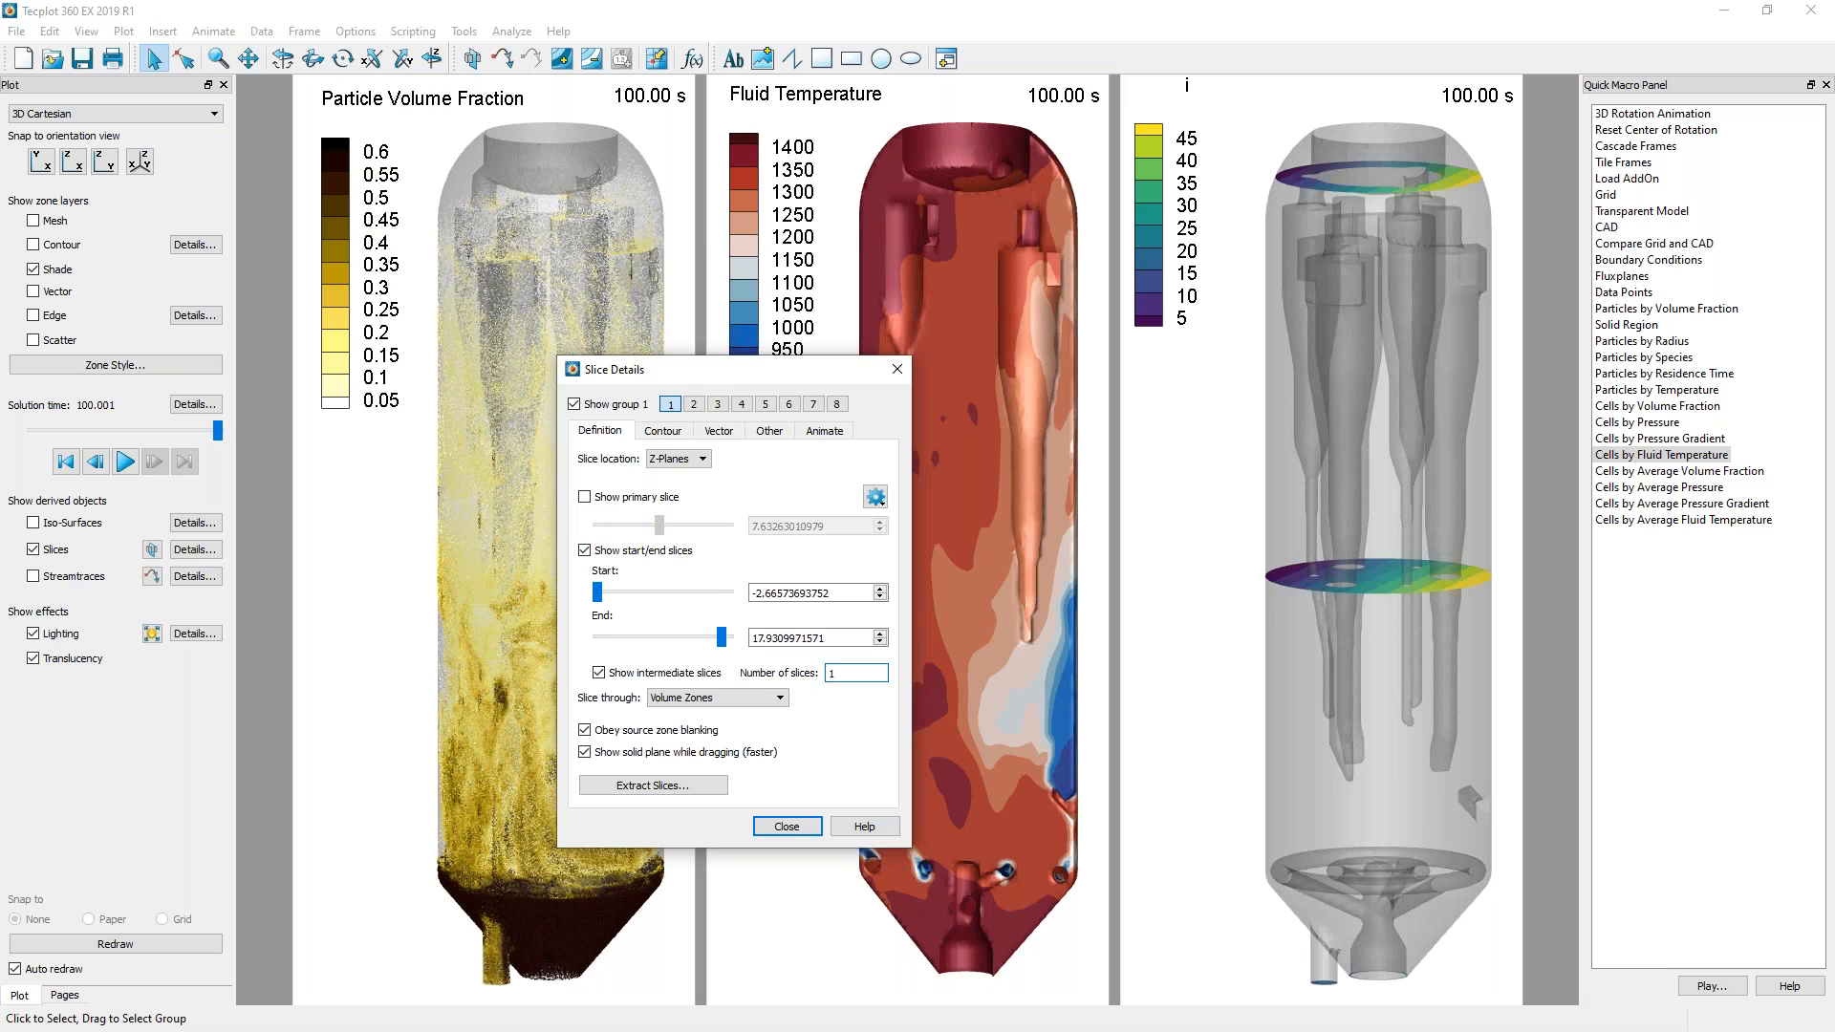
{"action": "type", "text": "0"}
{"action": "key", "text": "Tab"}
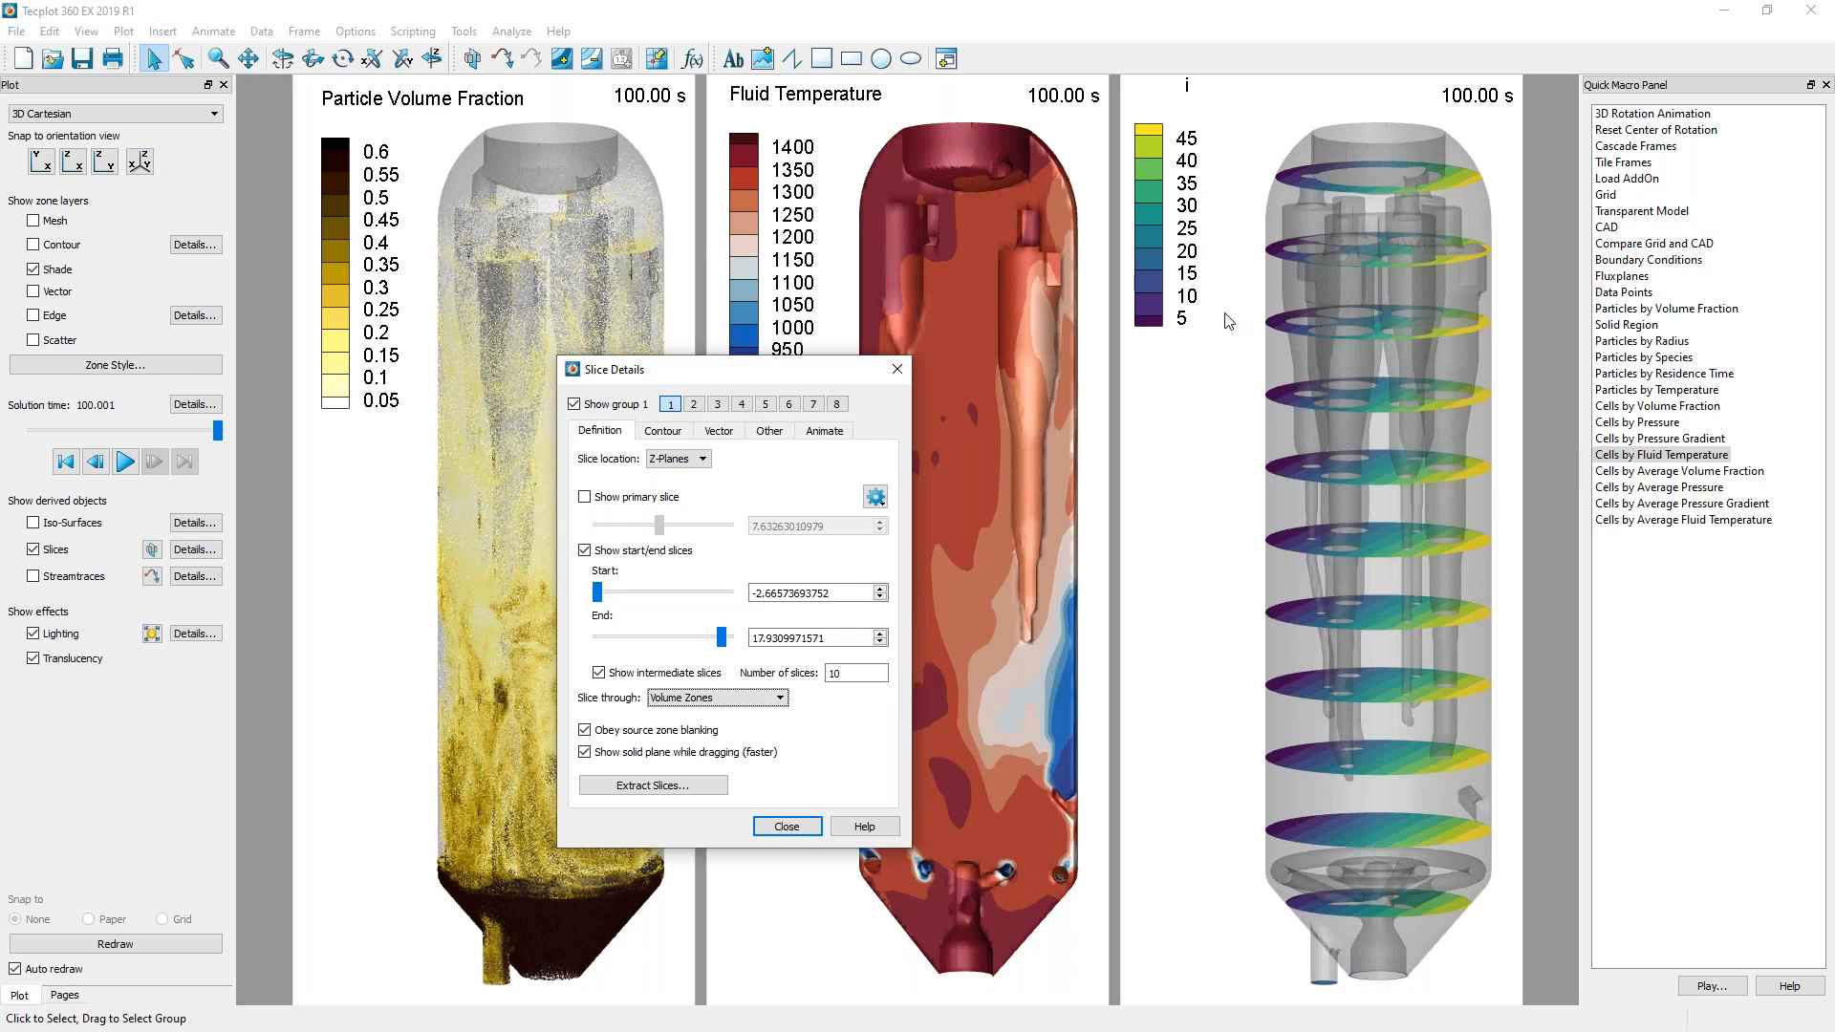
Change the third frame's contour variable from its legend to nf-CO.
{"action": "double_click", "coordinate": [1161, 203]}
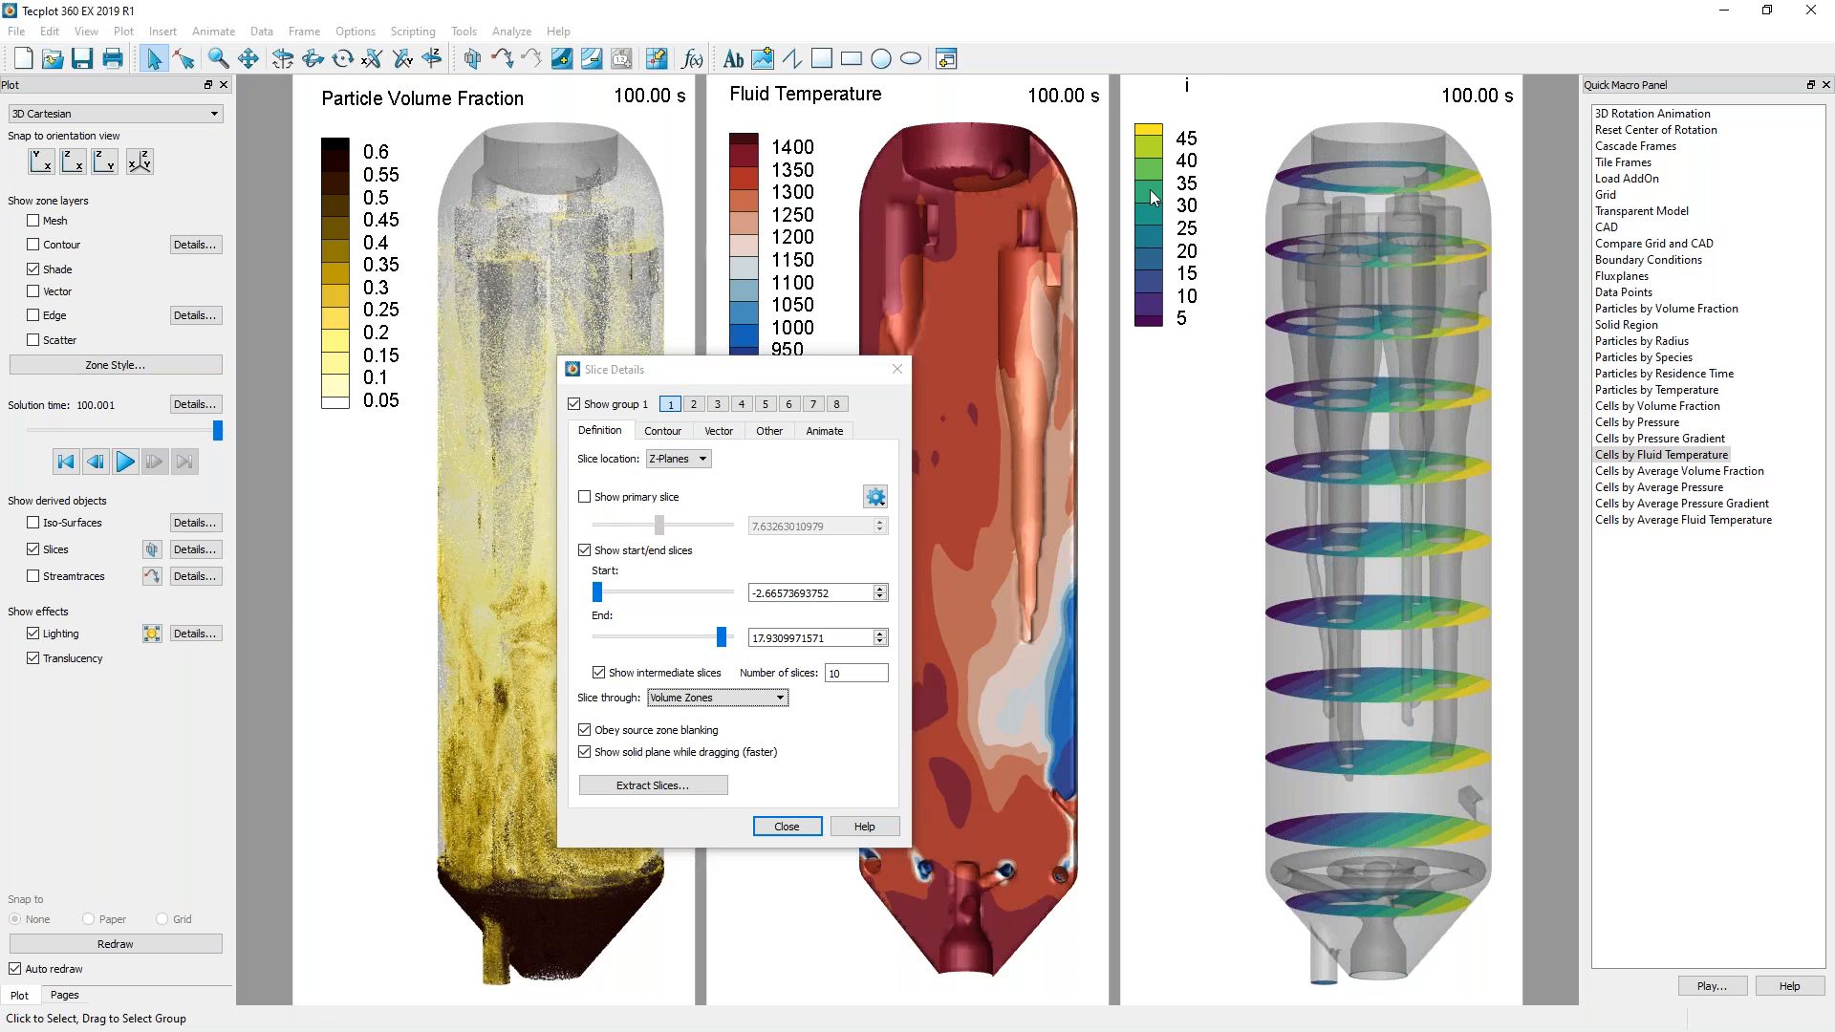
{"action": "left_click", "coordinate": [458, 309]}
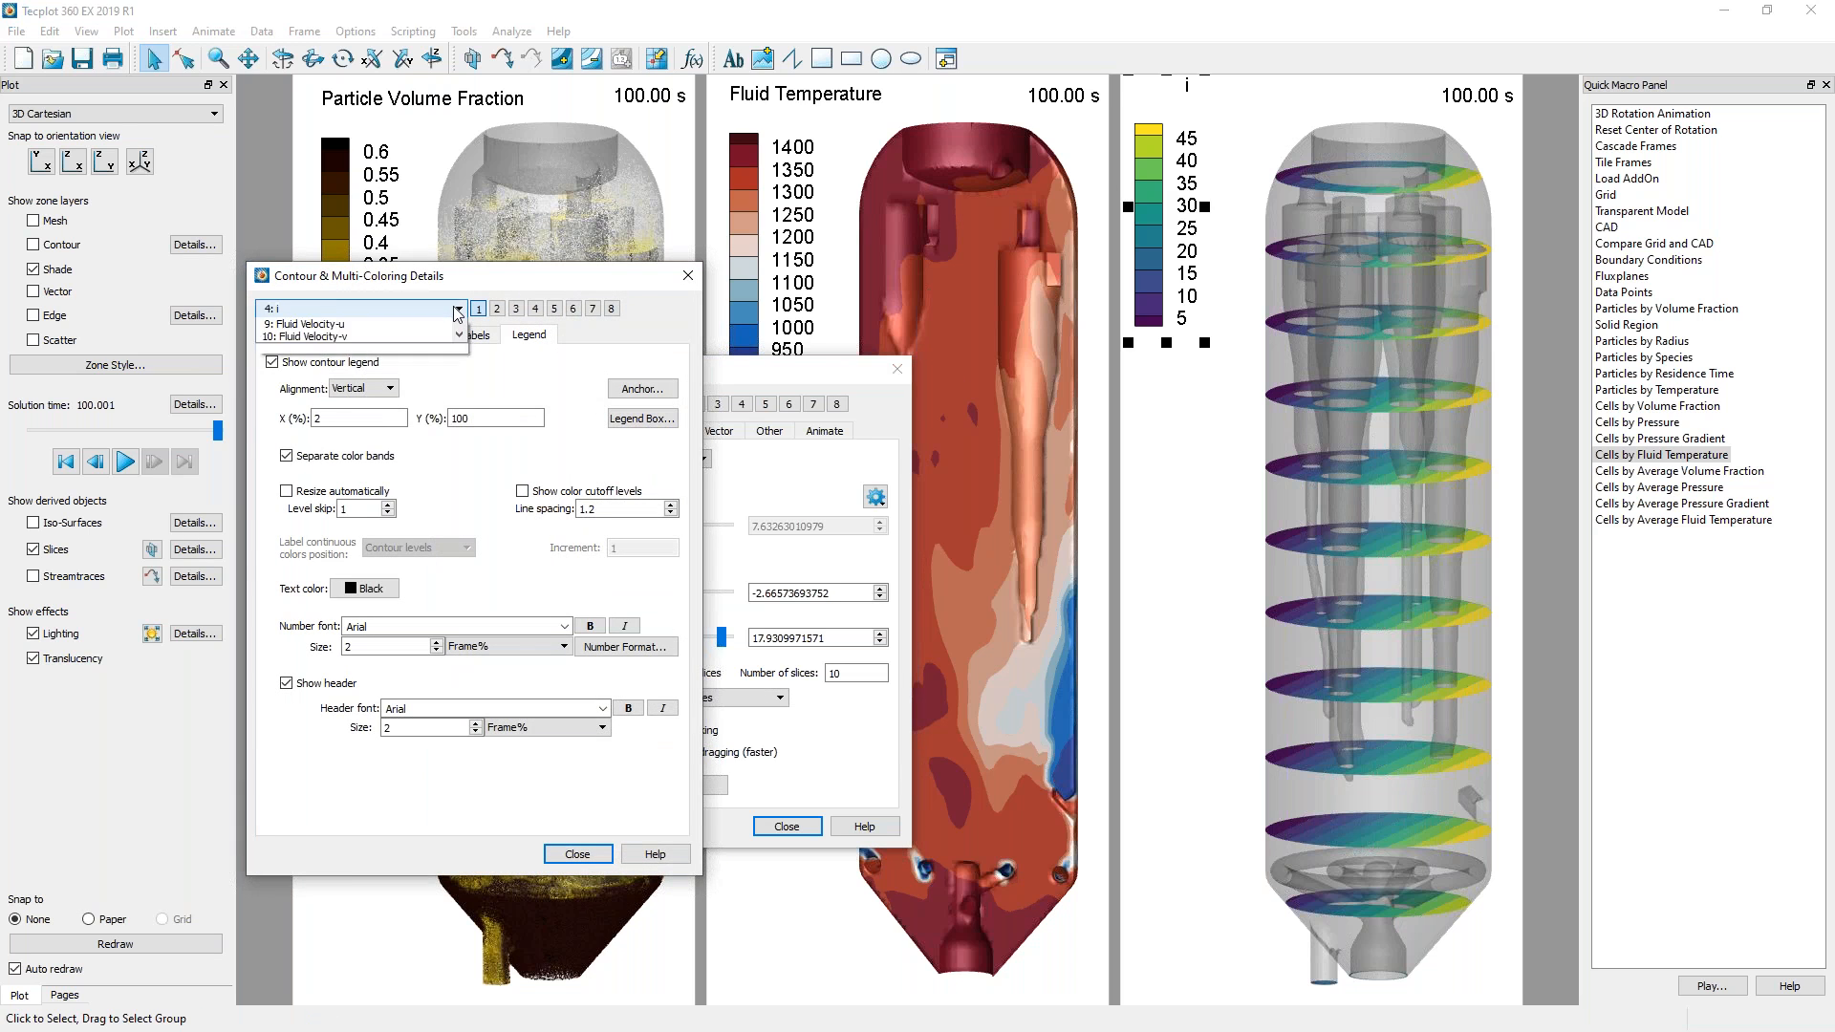
{"action": "scroll", "coordinate": [432, 373], "scroll_direction": "down", "scroll_amount": 3}
{"action": "scroll", "coordinate": [431, 373], "scroll_direction": "down", "scroll_amount": 2}
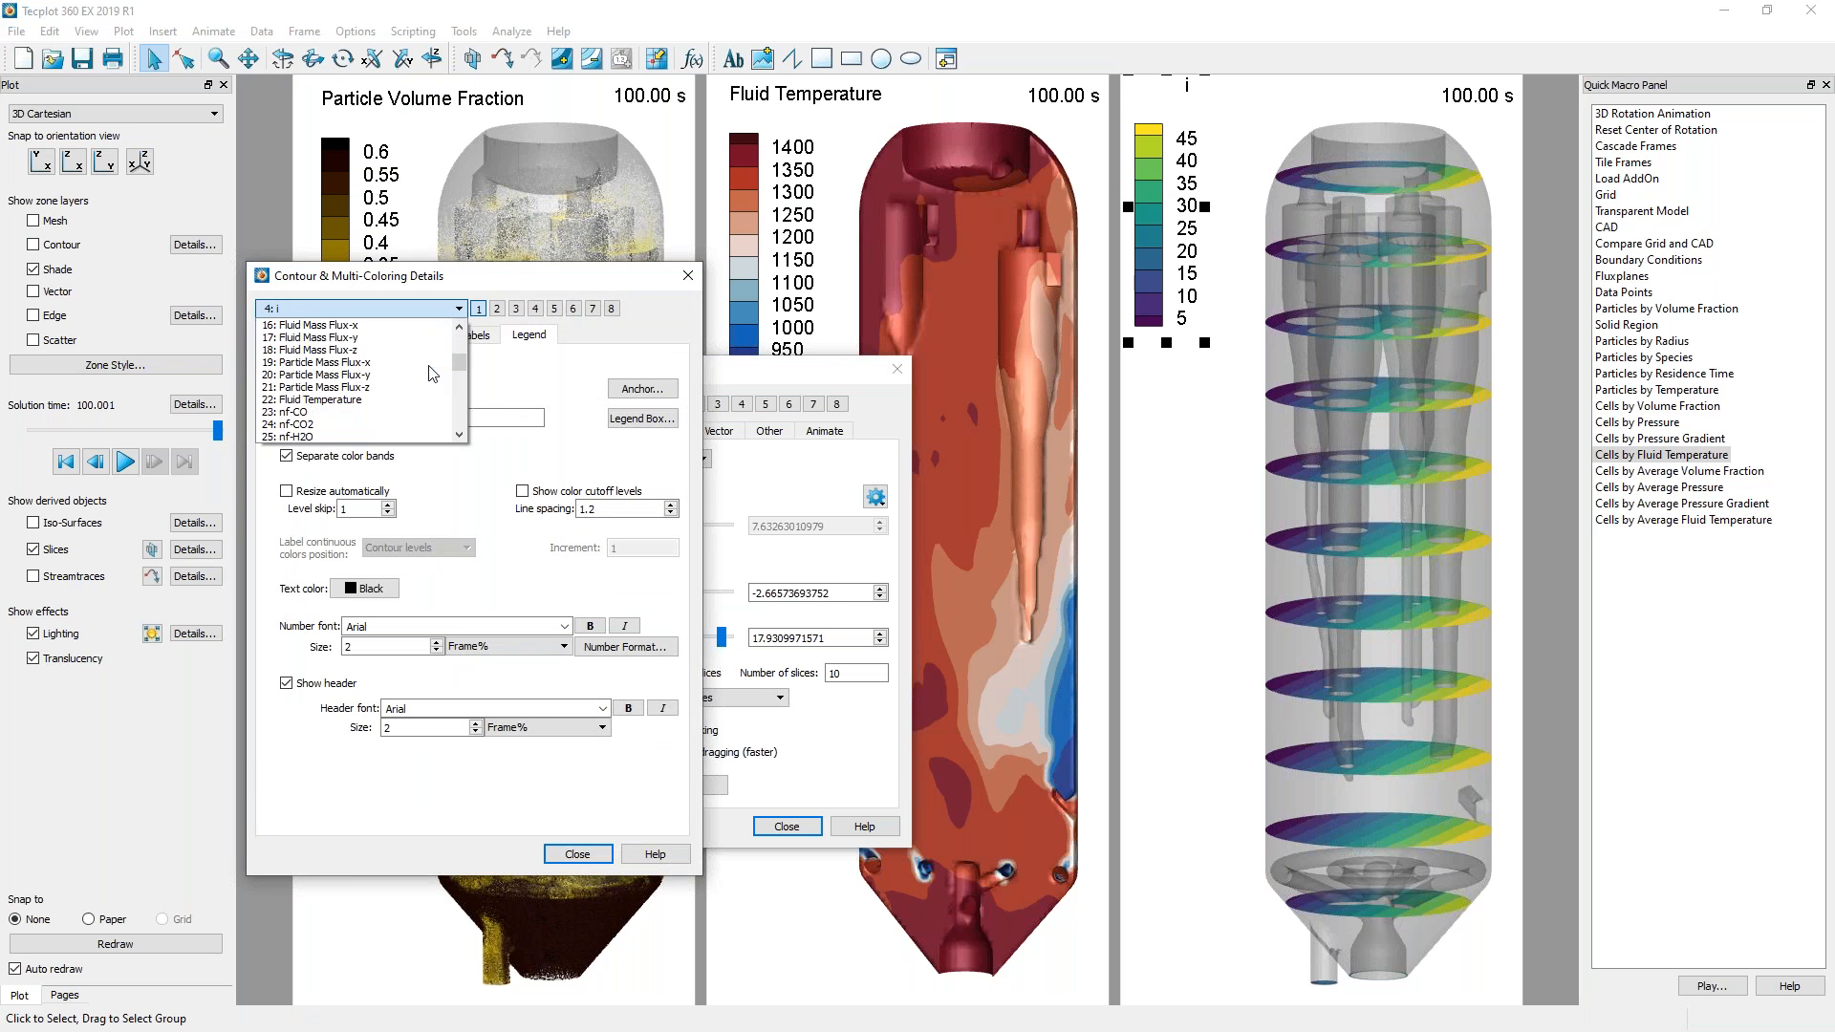
{"action": "left_click", "coordinate": [359, 412]}
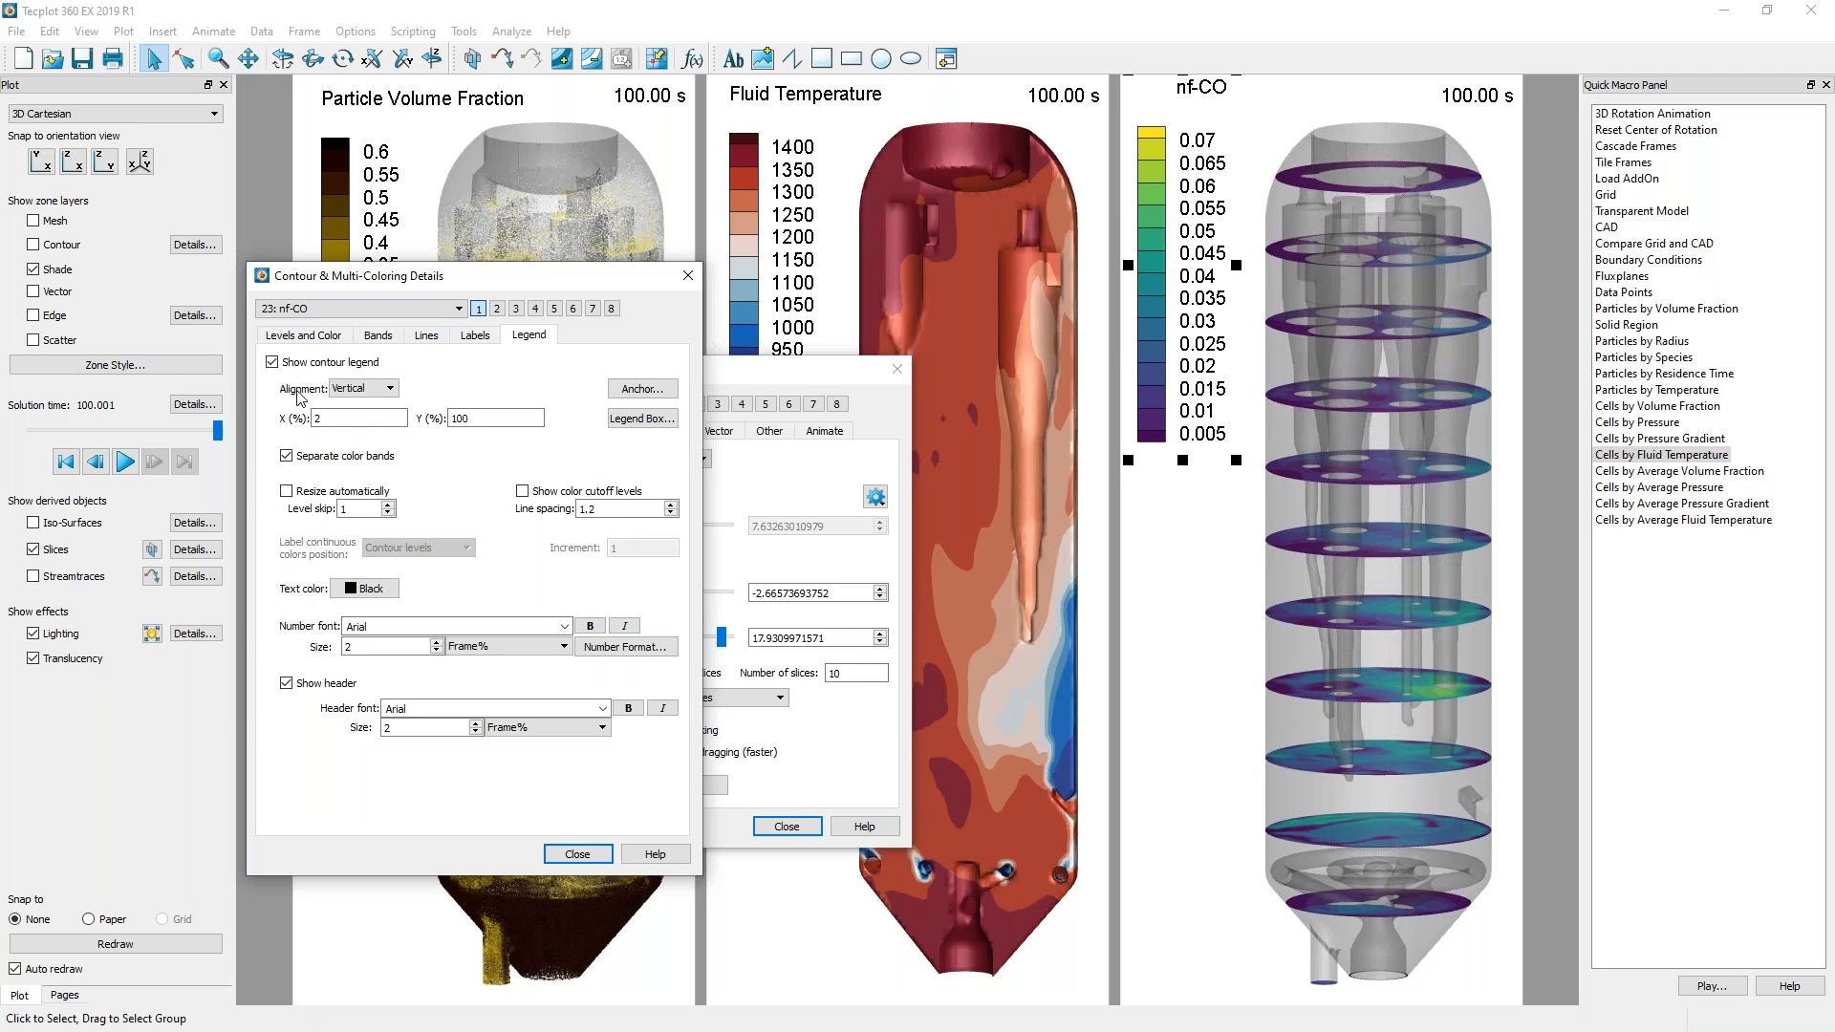
Apply the cmocean - matter color map to the nf-CO contours in the third frame.
{"action": "left_click", "coordinate": [305, 335]}
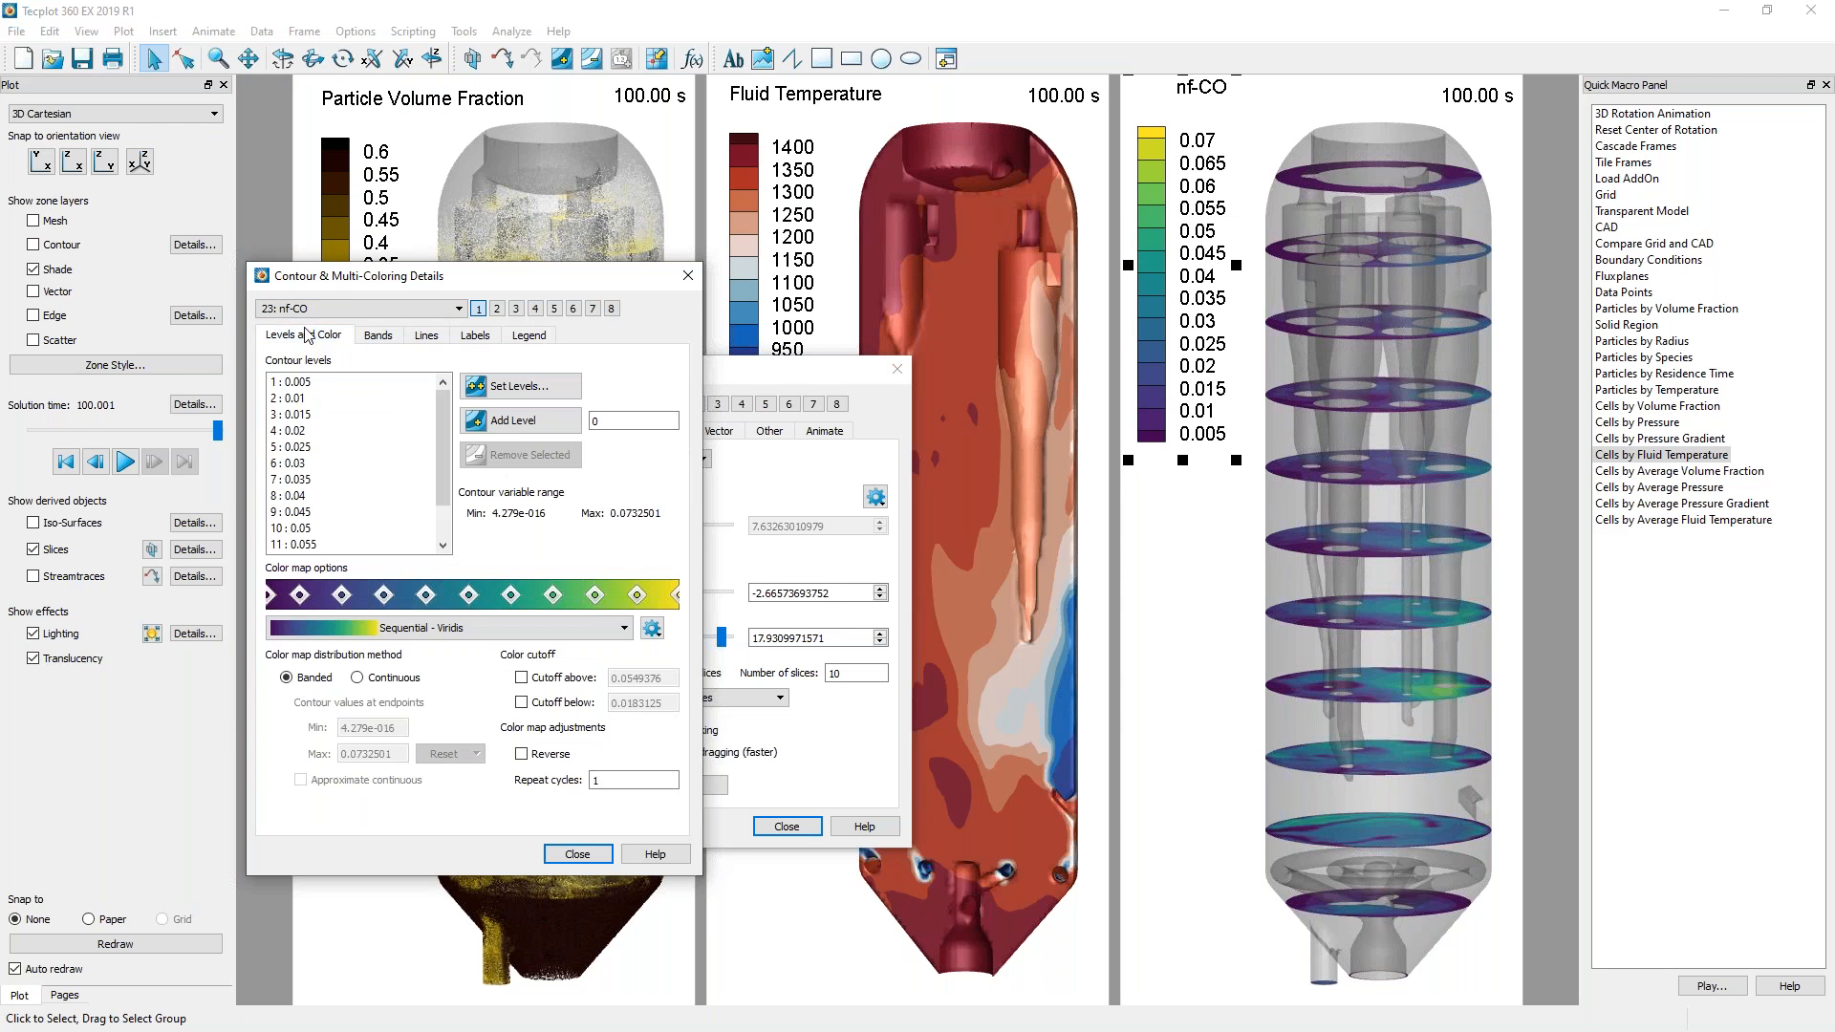
{"action": "left_click", "coordinate": [473, 629]}
{"action": "left_click_drag", "start_coordinate": [626, 675], "coordinate": [627, 819]}
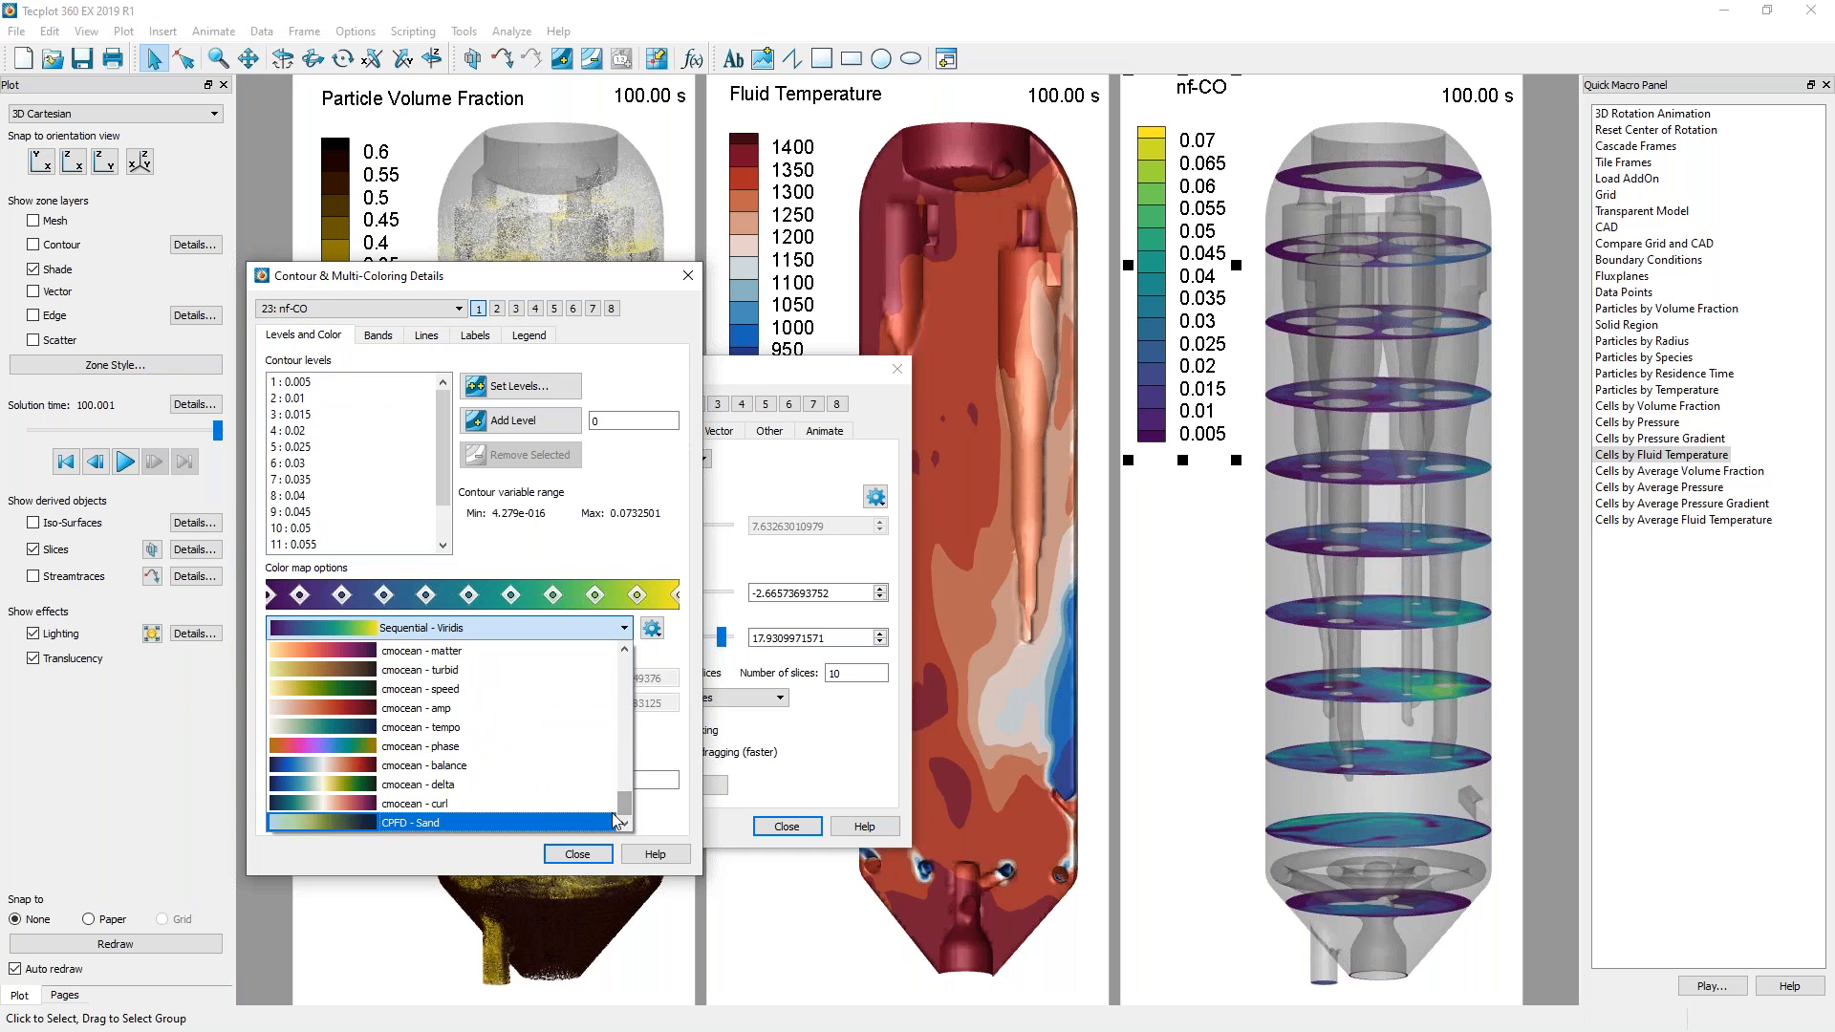
{"action": "left_click", "coordinate": [487, 656]}
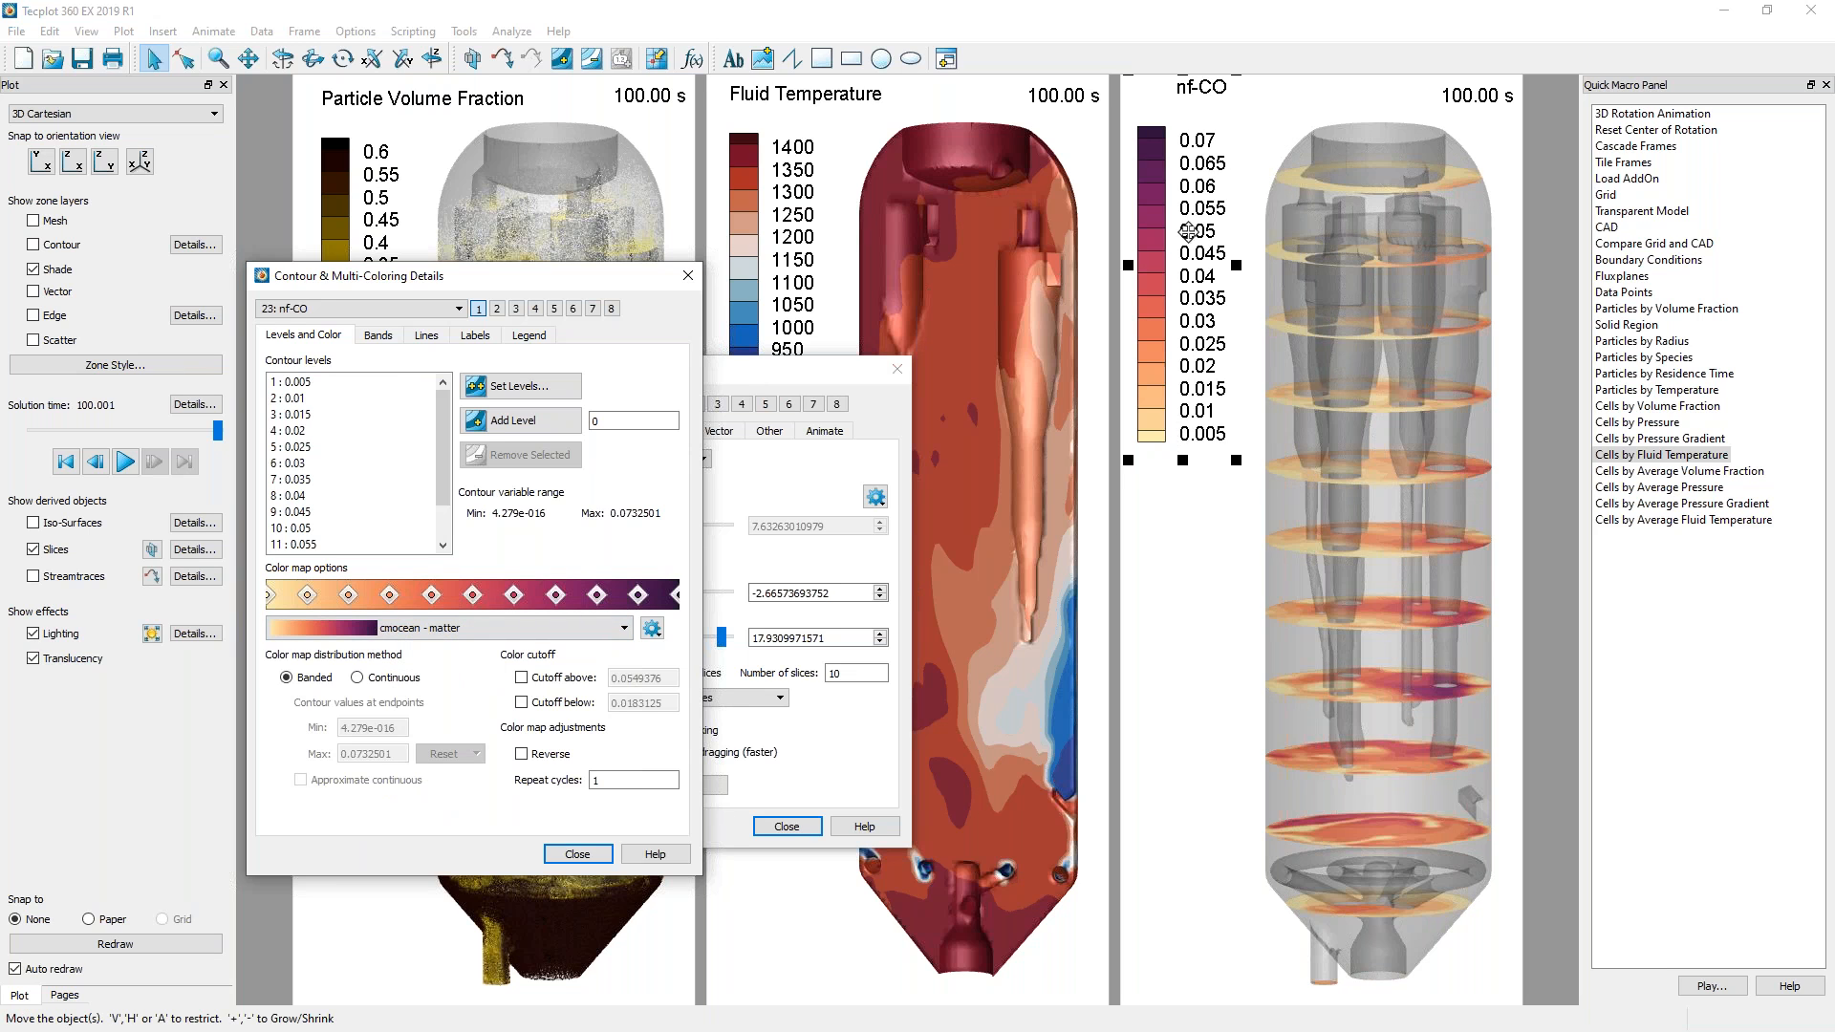
Set exact nf-CO contour levels from 0.01 to 0.09 with a delta of 0.01, and close the contour and slice settings.
{"action": "left_click", "coordinate": [538, 387]}
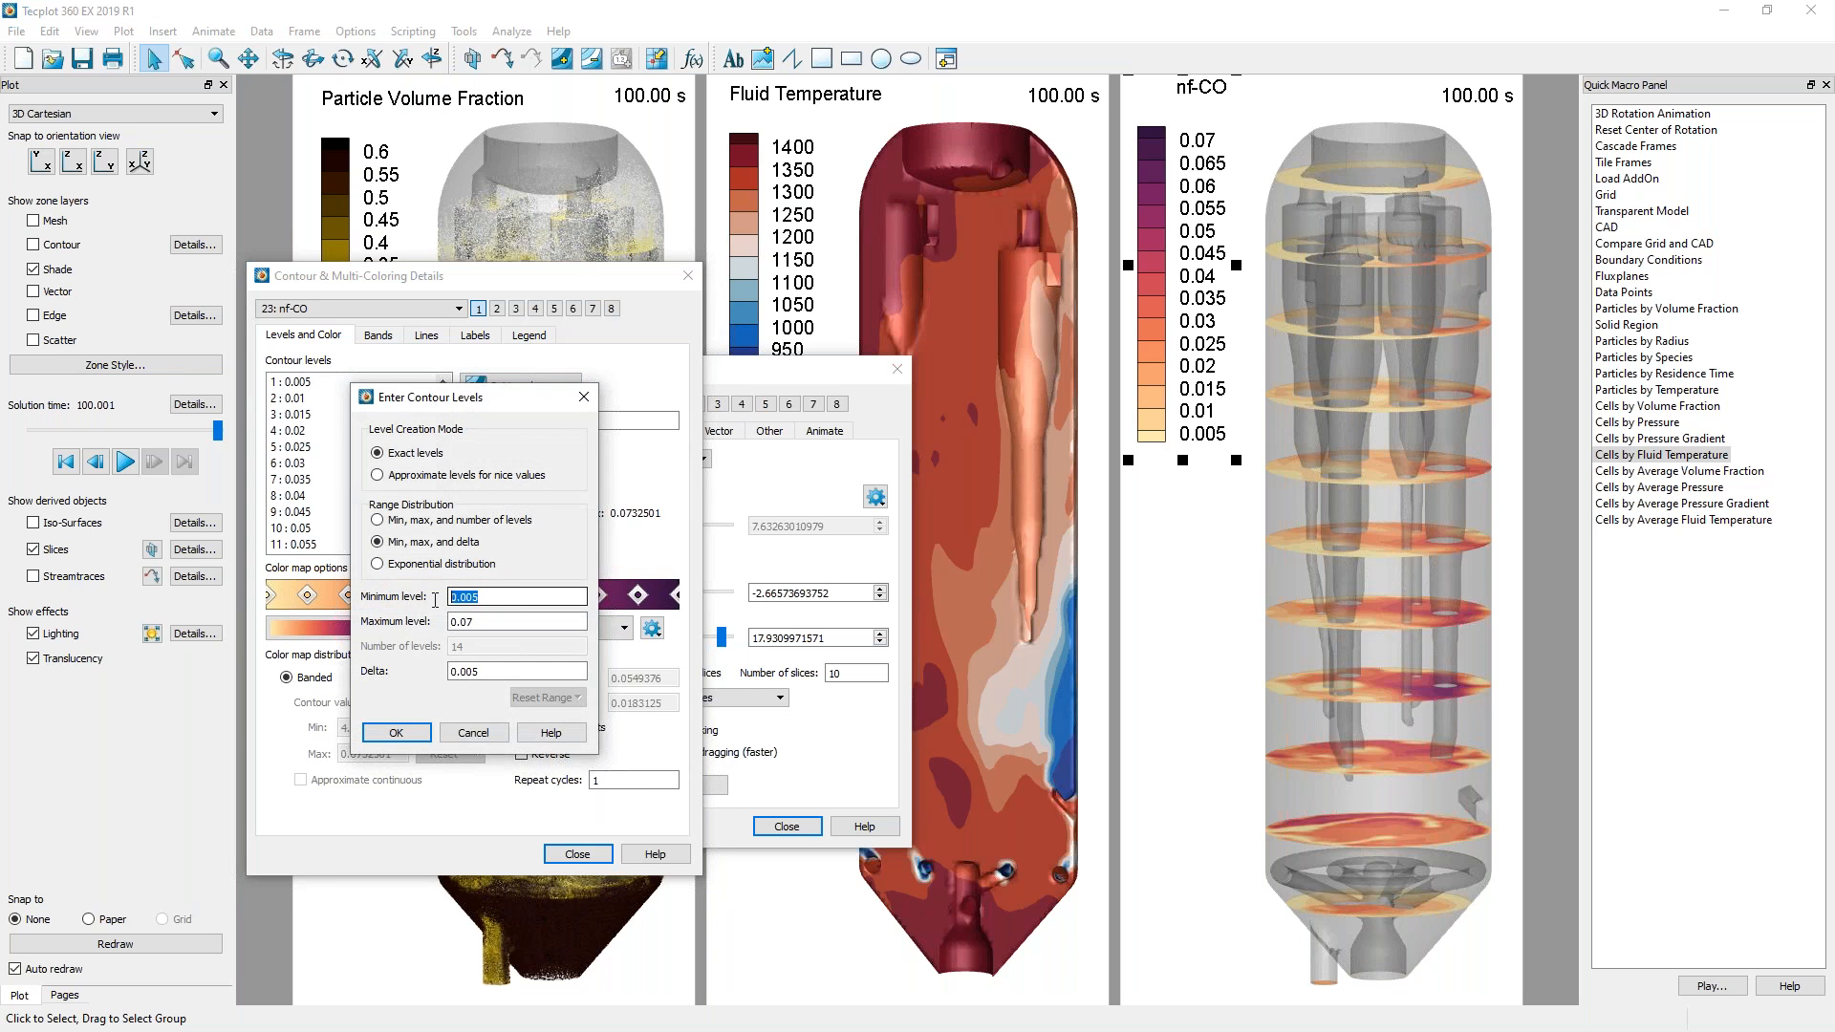
{"action": "type", "text": "0.0"}
{"action": "left_click", "coordinate": [560, 618]}
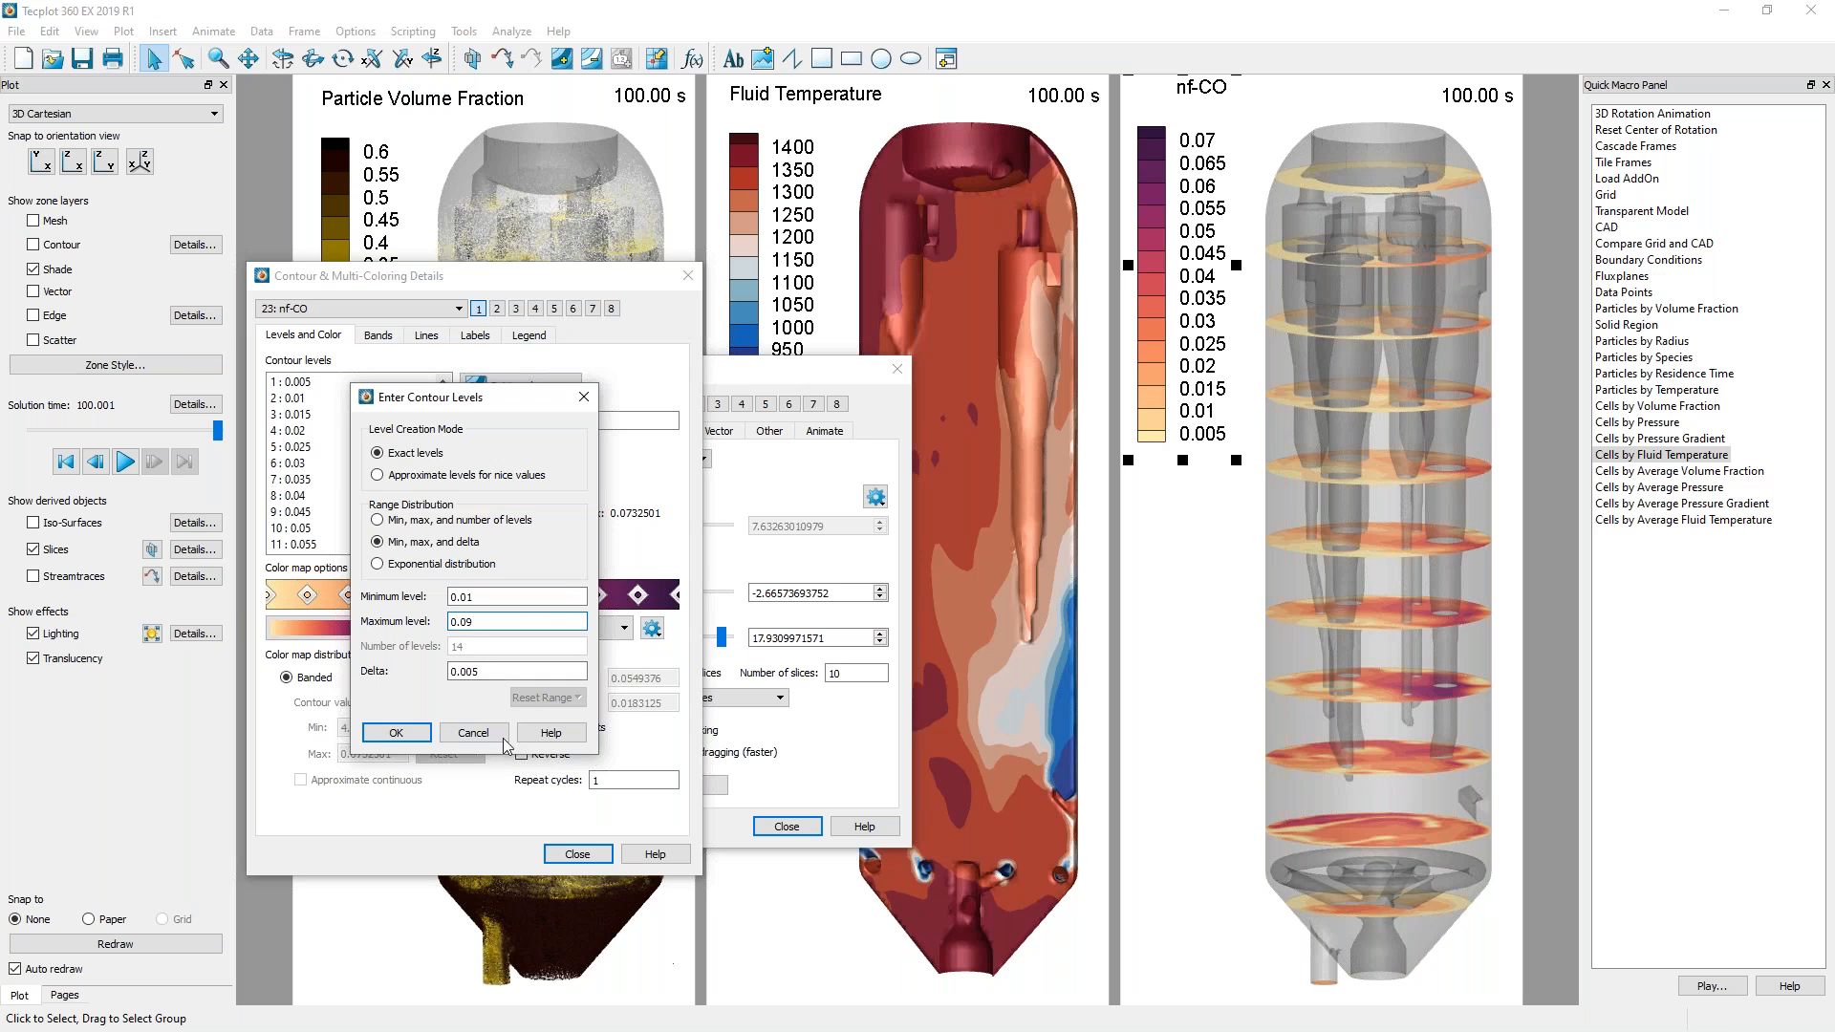
{"action": "left_click_drag", "start_coordinate": [467, 672], "coordinate": [504, 680]}
{"action": "type", "text": "1"}
{"action": "left_click", "coordinate": [396, 732]}
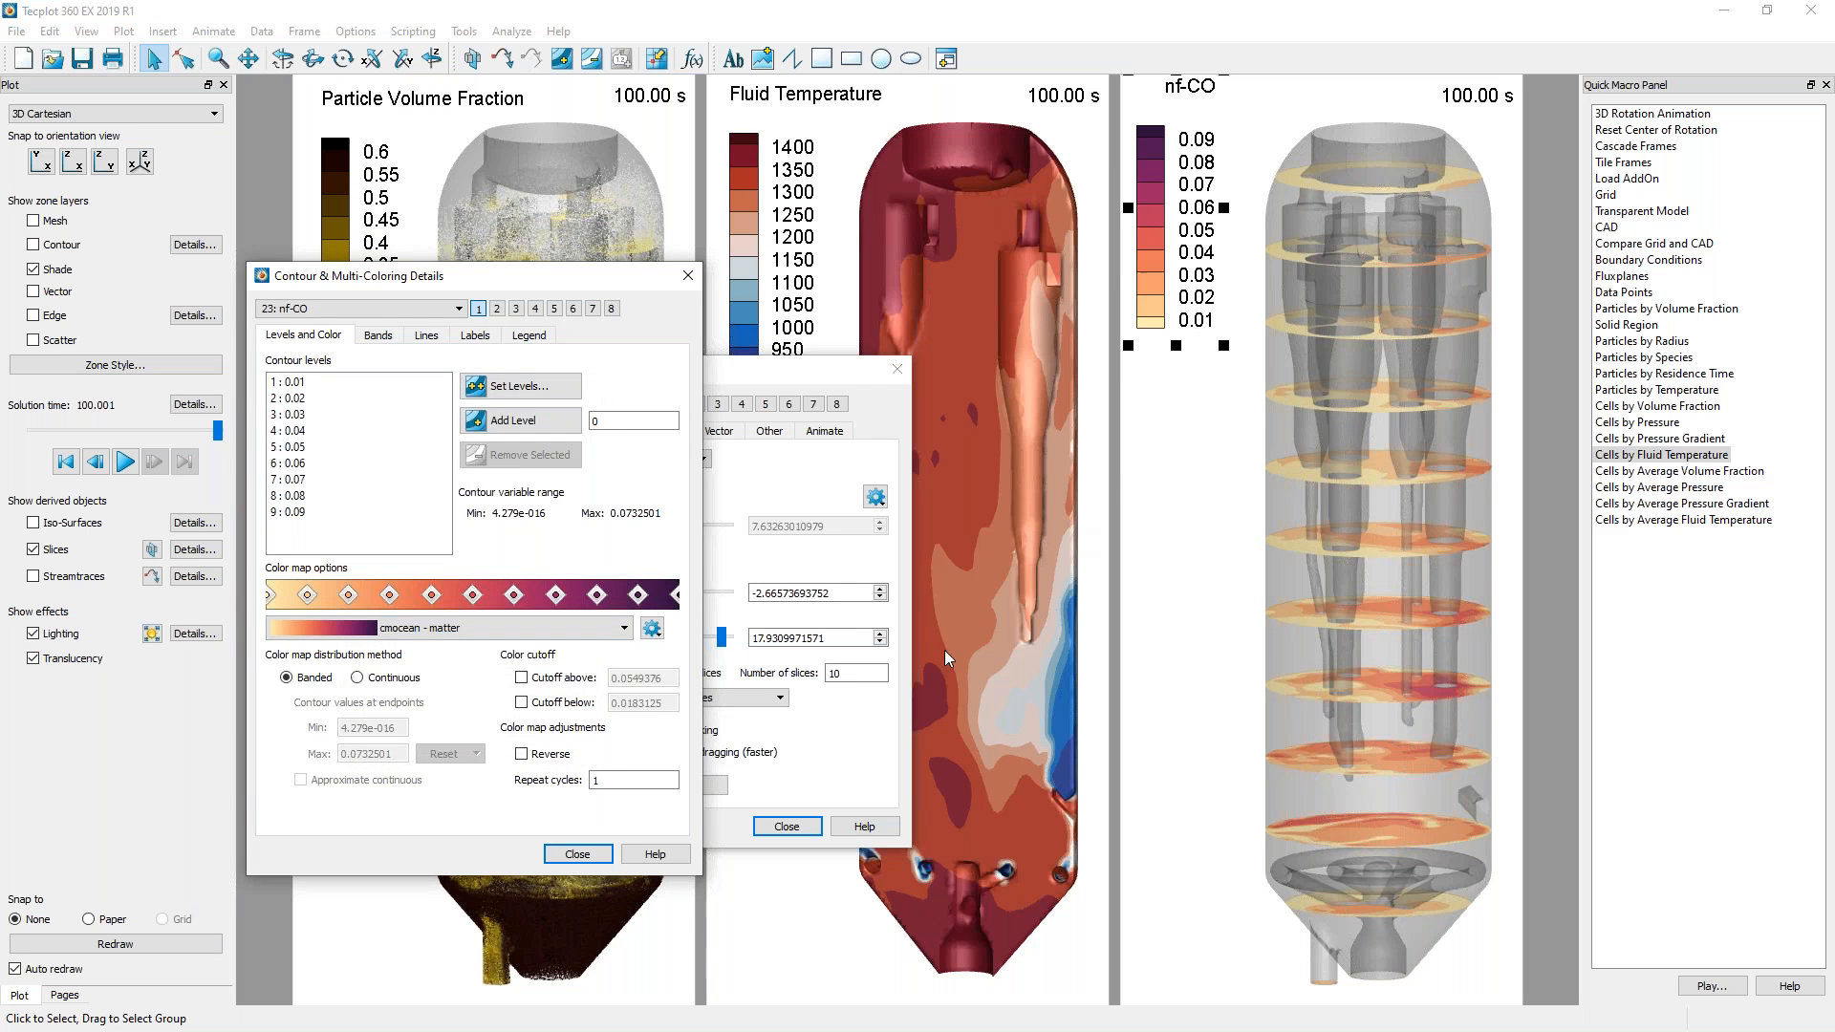
{"action": "left_click", "coordinate": [577, 854]}
{"action": "left_click", "coordinate": [787, 825]}
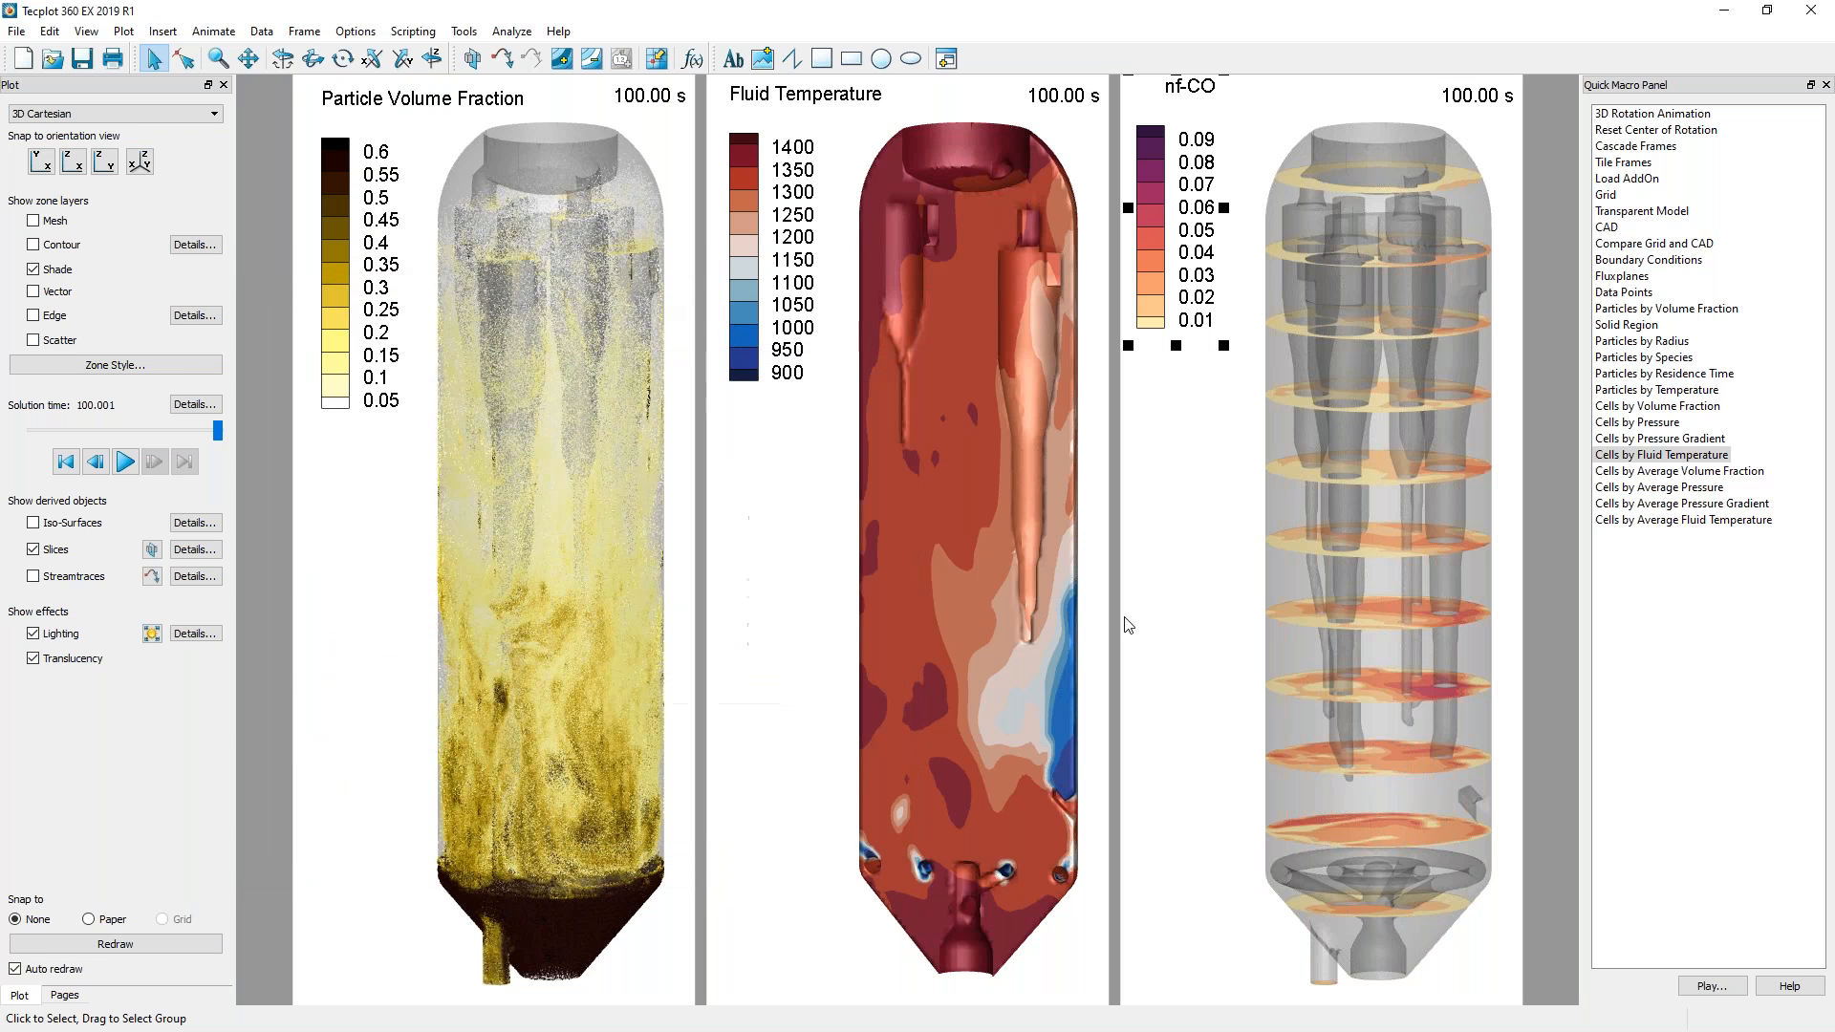
Rotate the third frame's plot slightly so that all three linked views turn together.
{"action": "left_click", "coordinate": [283, 58]}
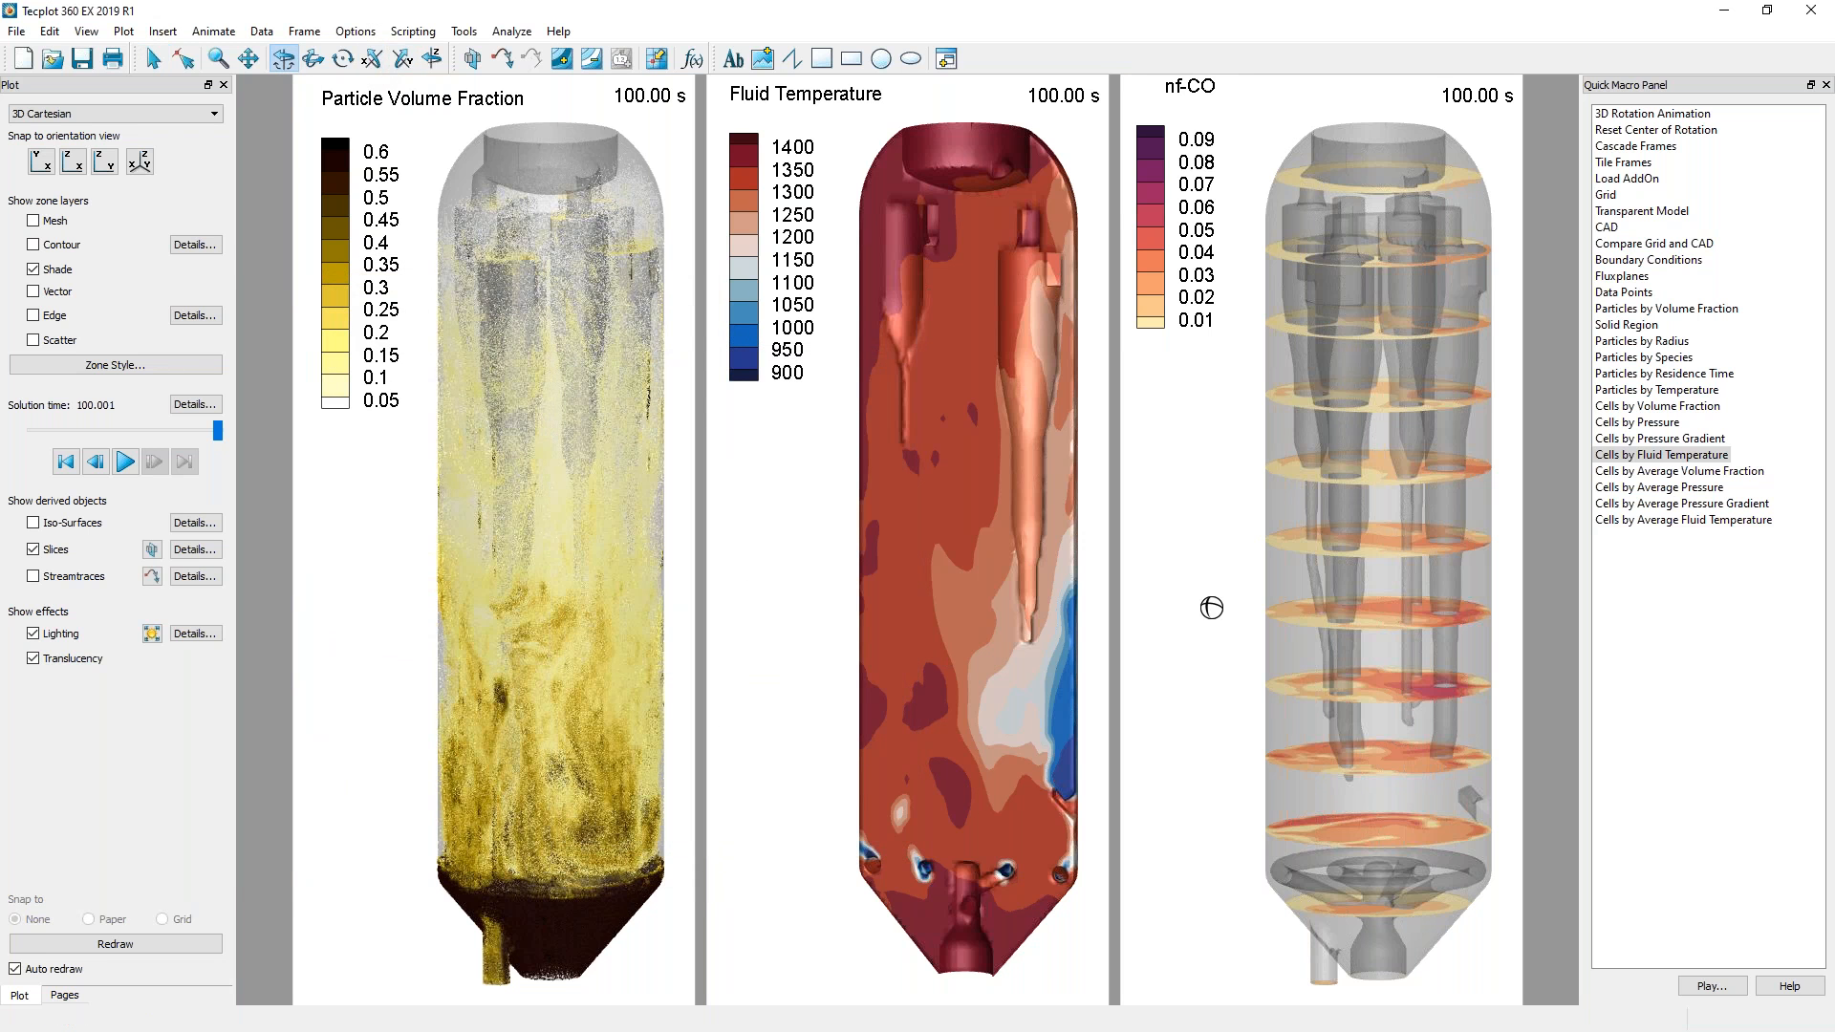
{"action": "left_click_drag", "start_coordinate": [1211, 614], "coordinate": [1219, 609]}
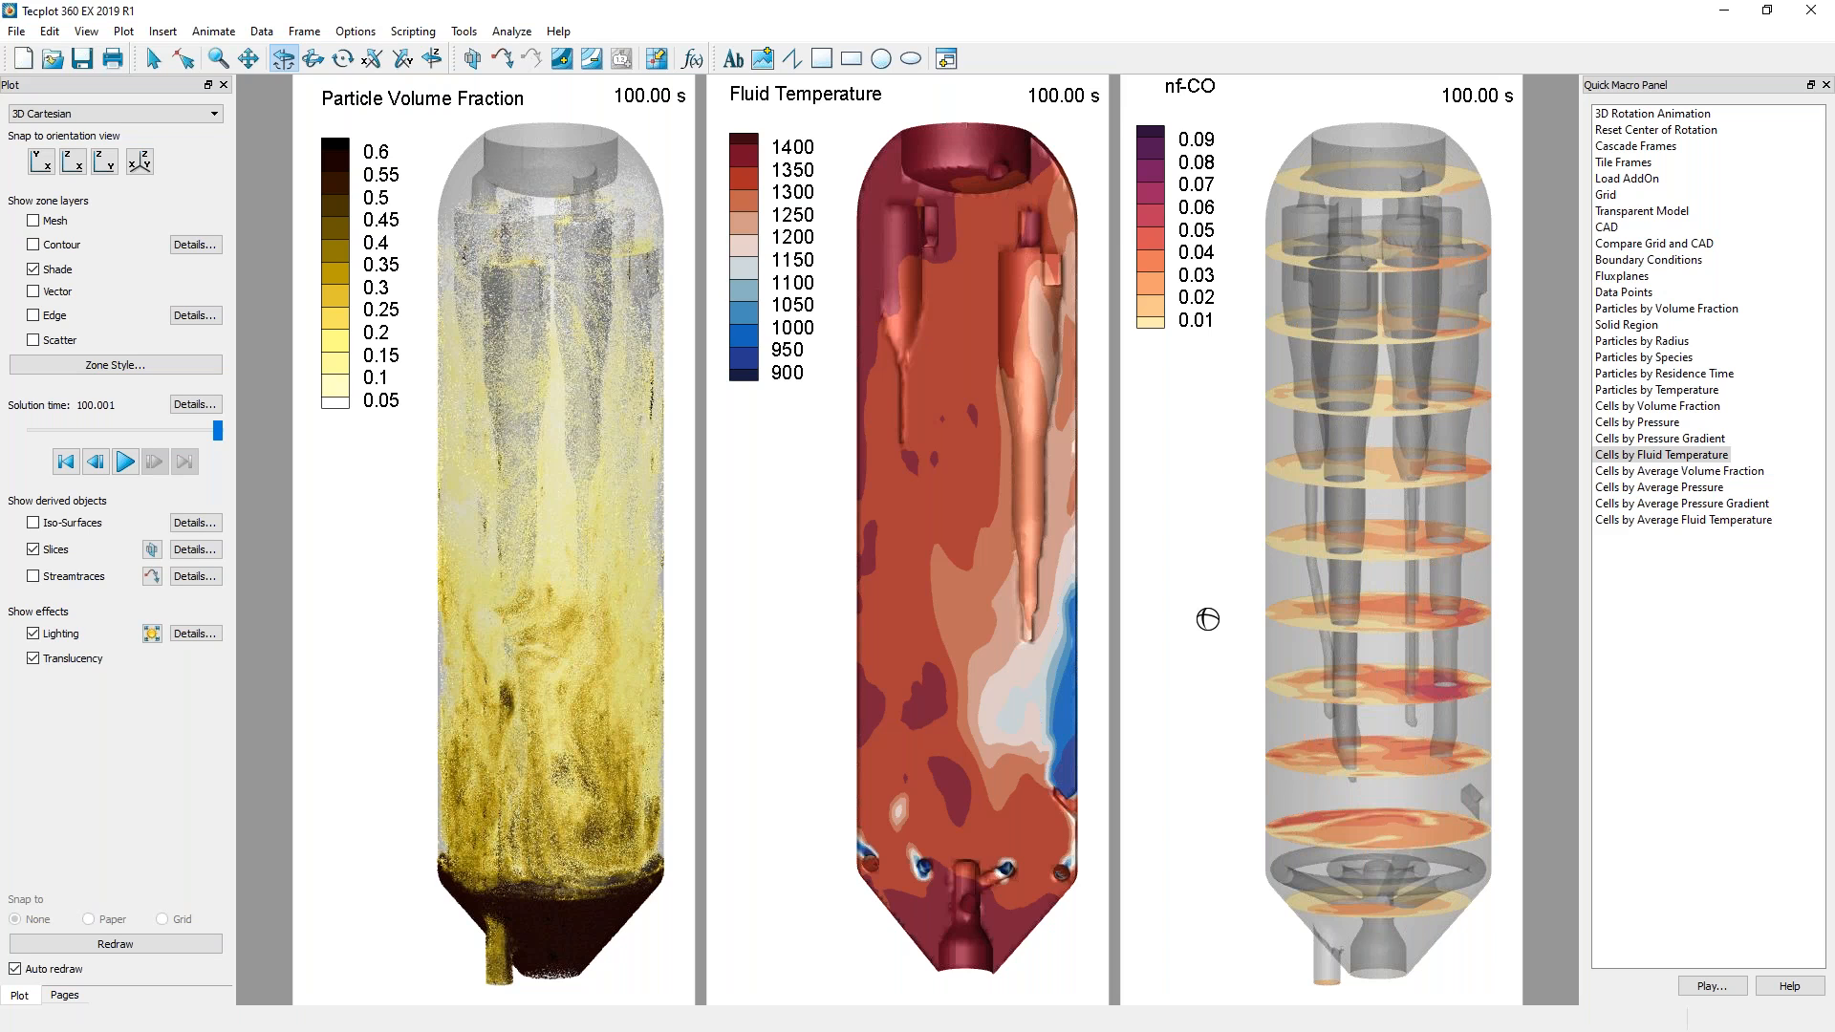
{"action": "left_click", "coordinate": [153, 58]}
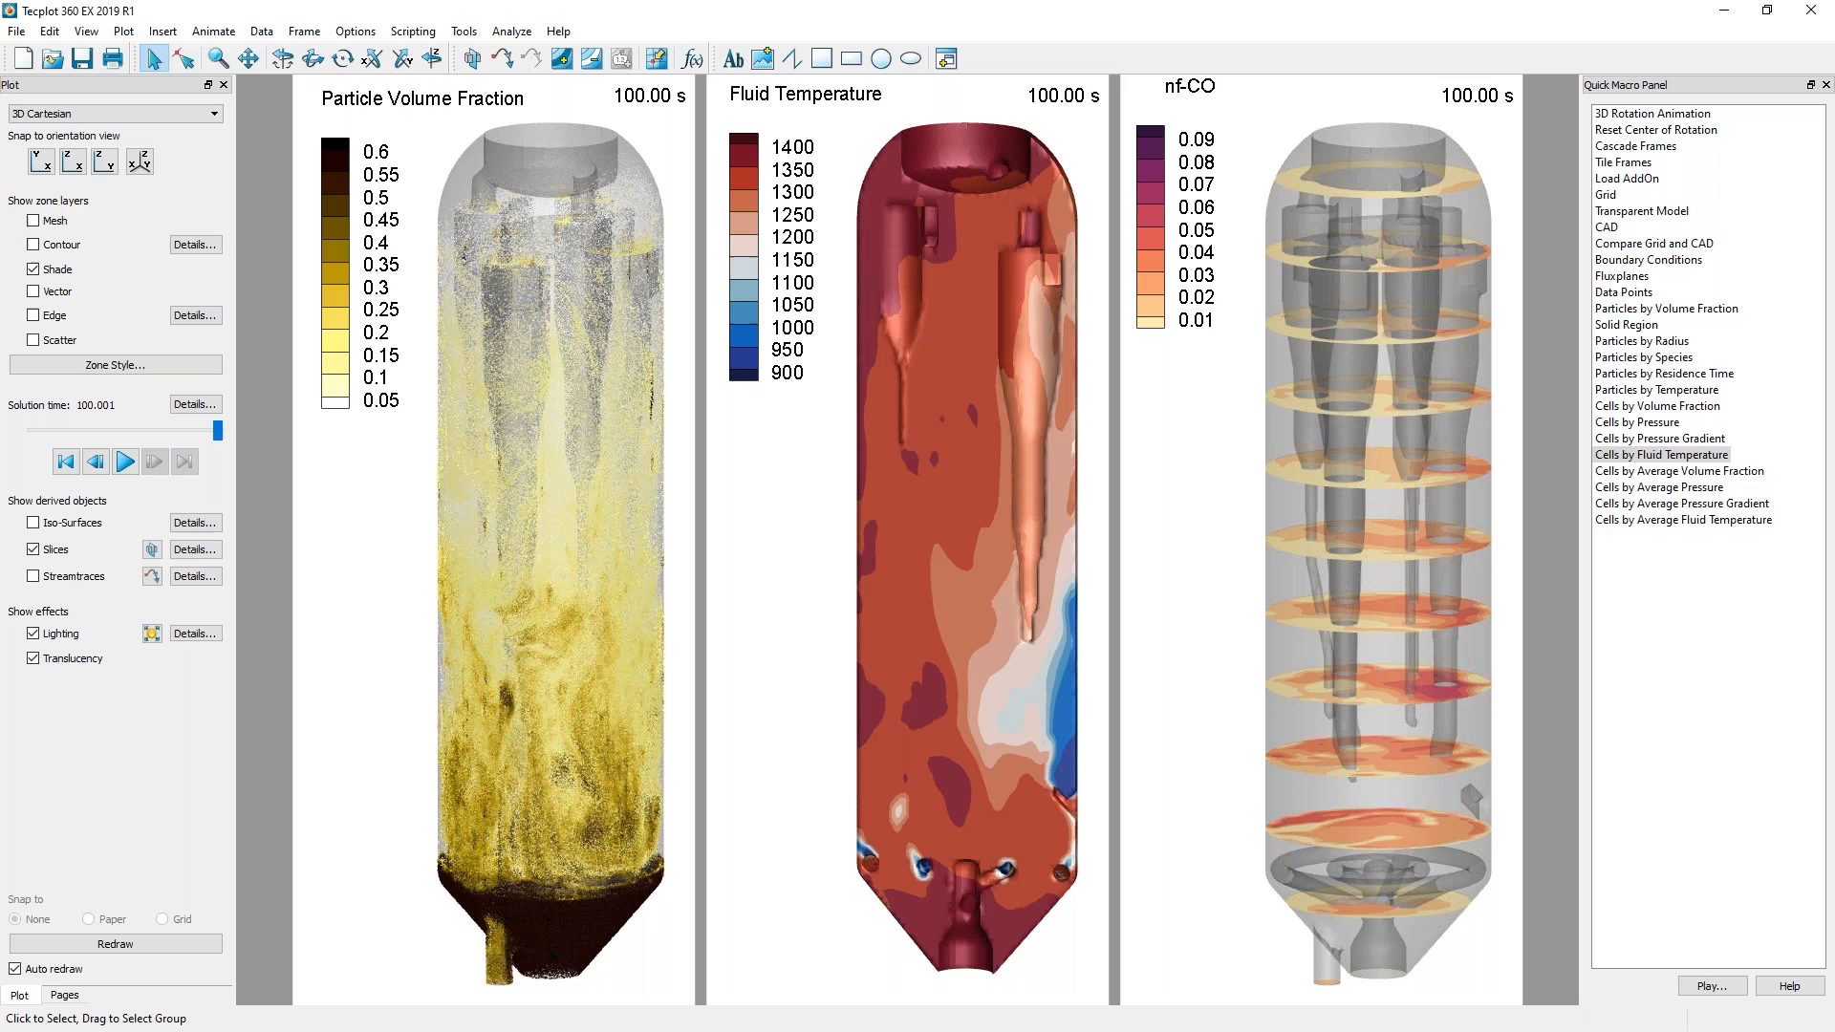
Examine the image export options for all frames, including the available formats such as PNG, without exporting.
{"action": "left_click", "coordinate": [15, 32]}
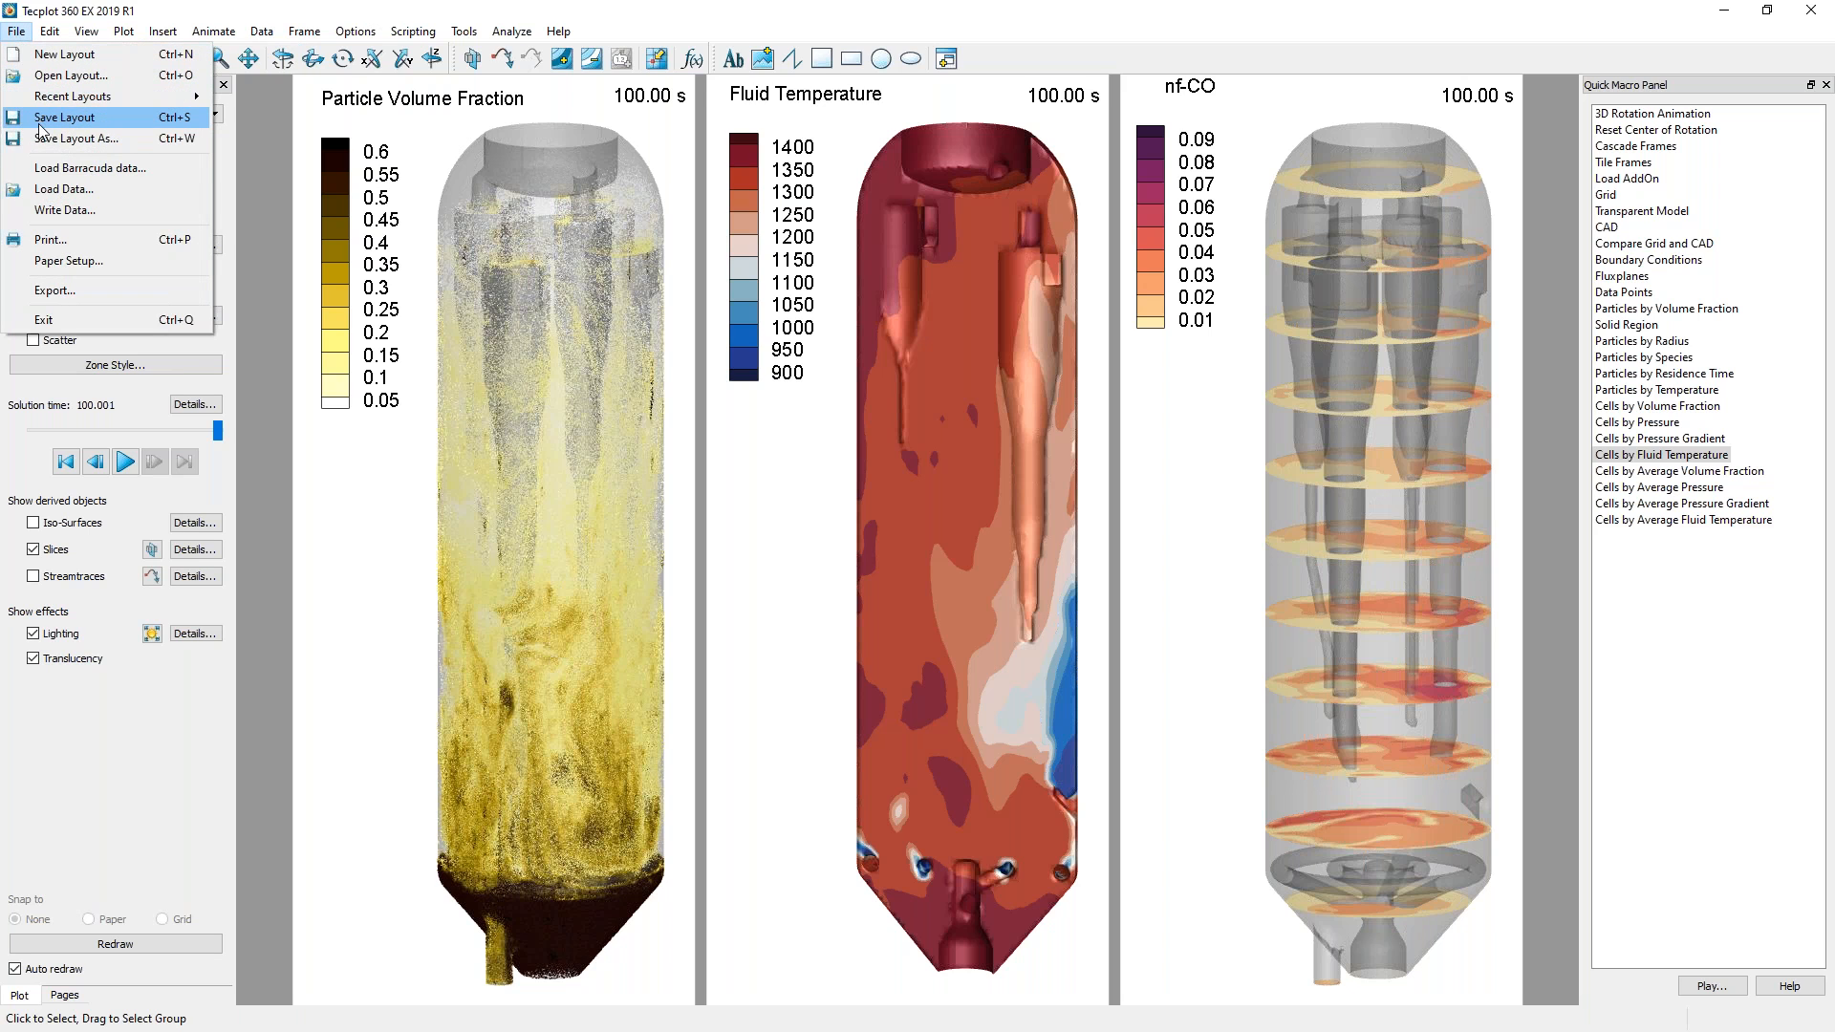
{"action": "left_click", "coordinate": [93, 291]}
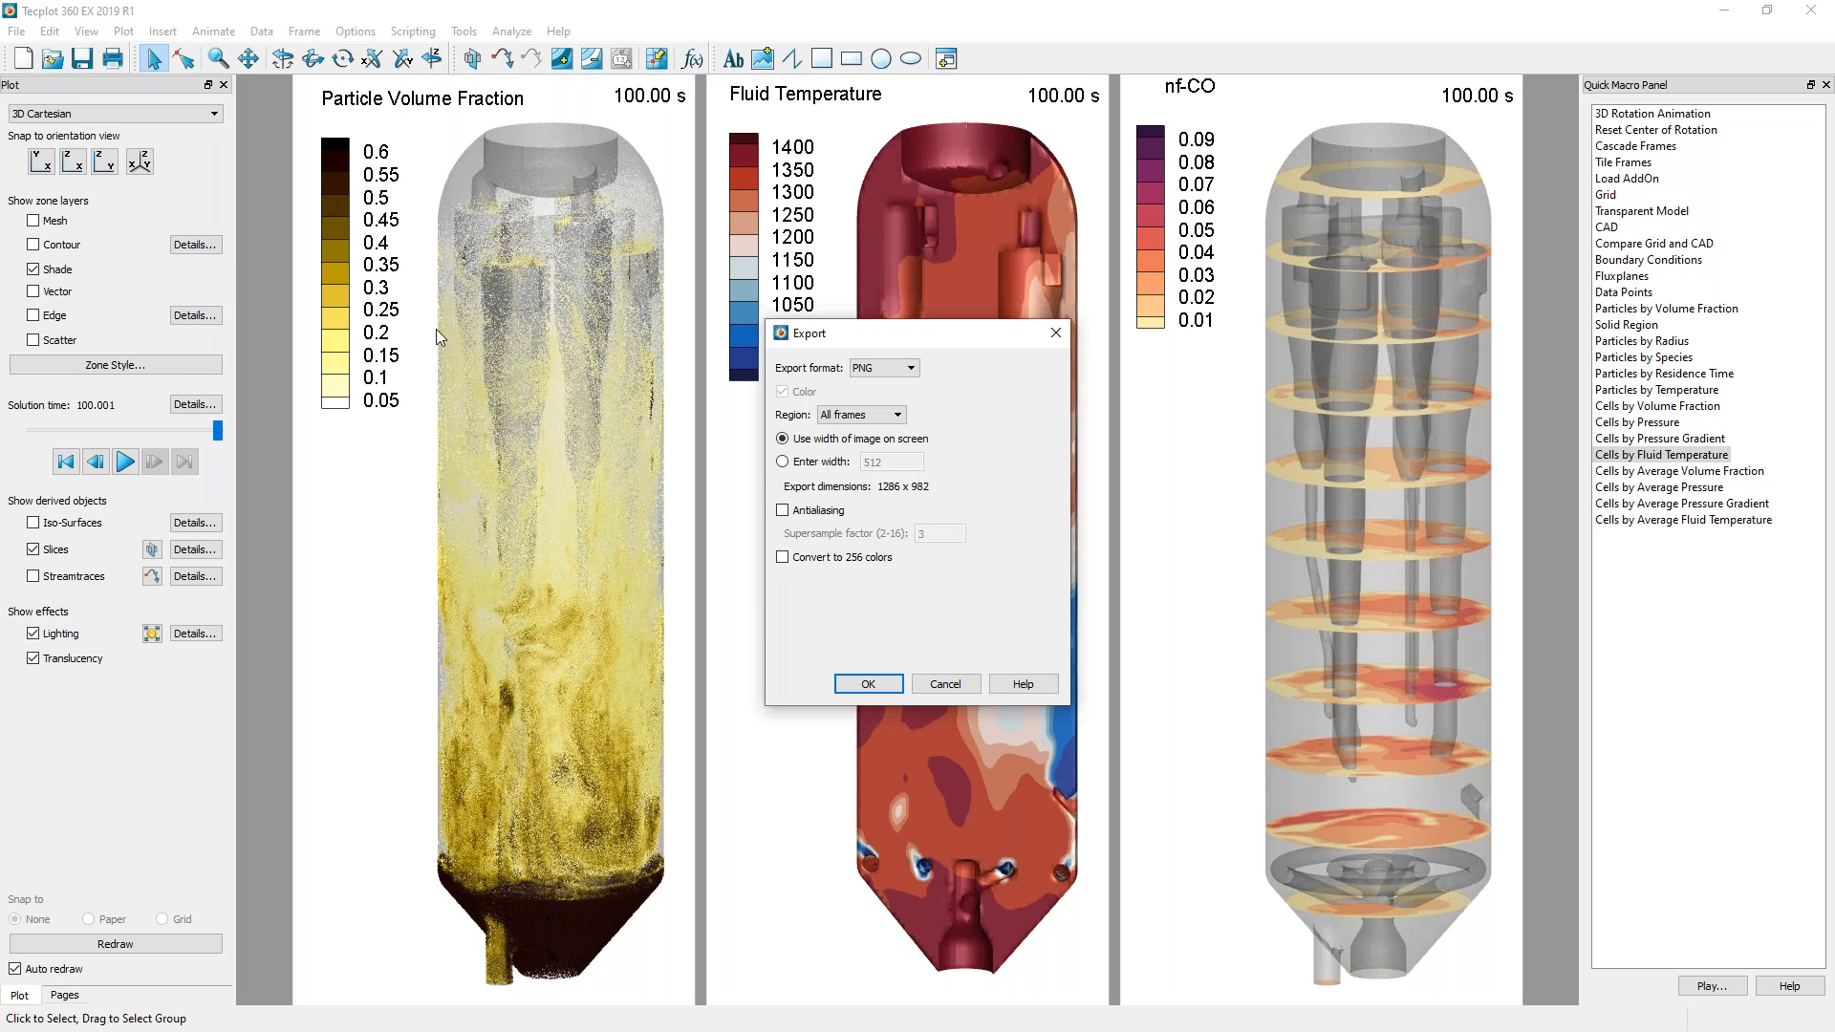
{"action": "left_click", "coordinate": [881, 371]}
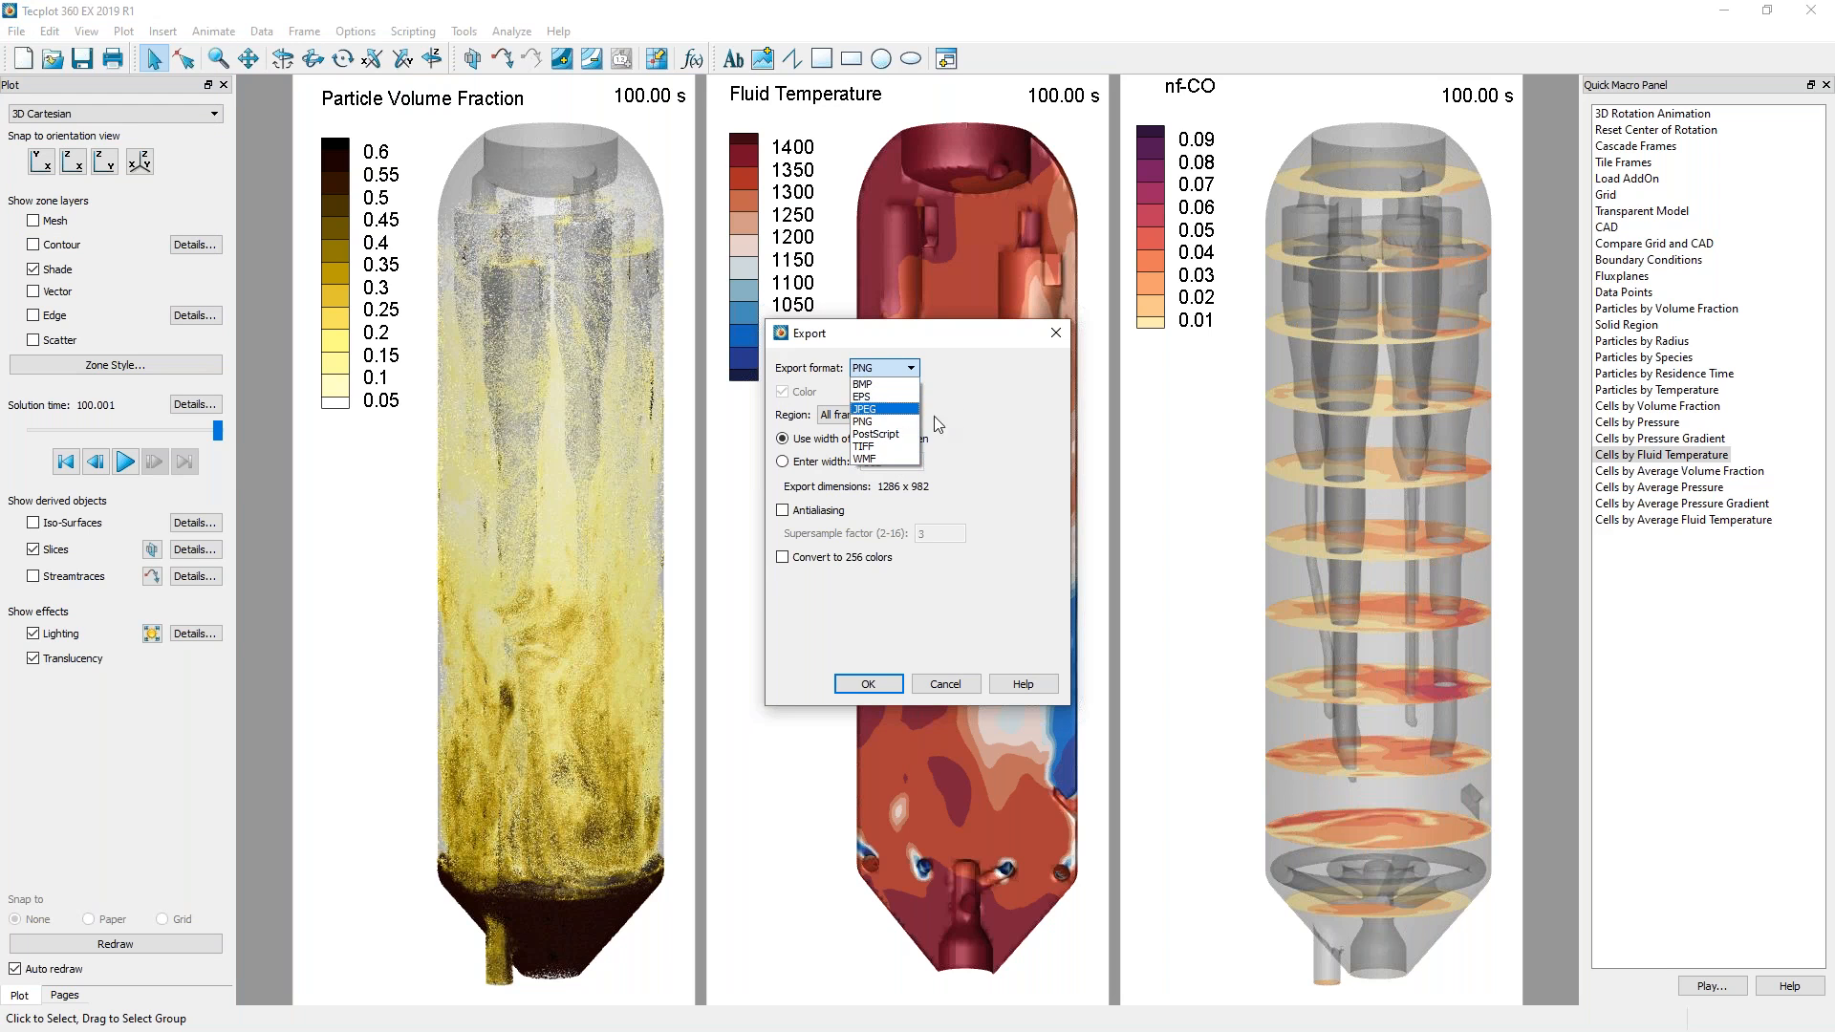
{"action": "left_click", "coordinate": [863, 421]}
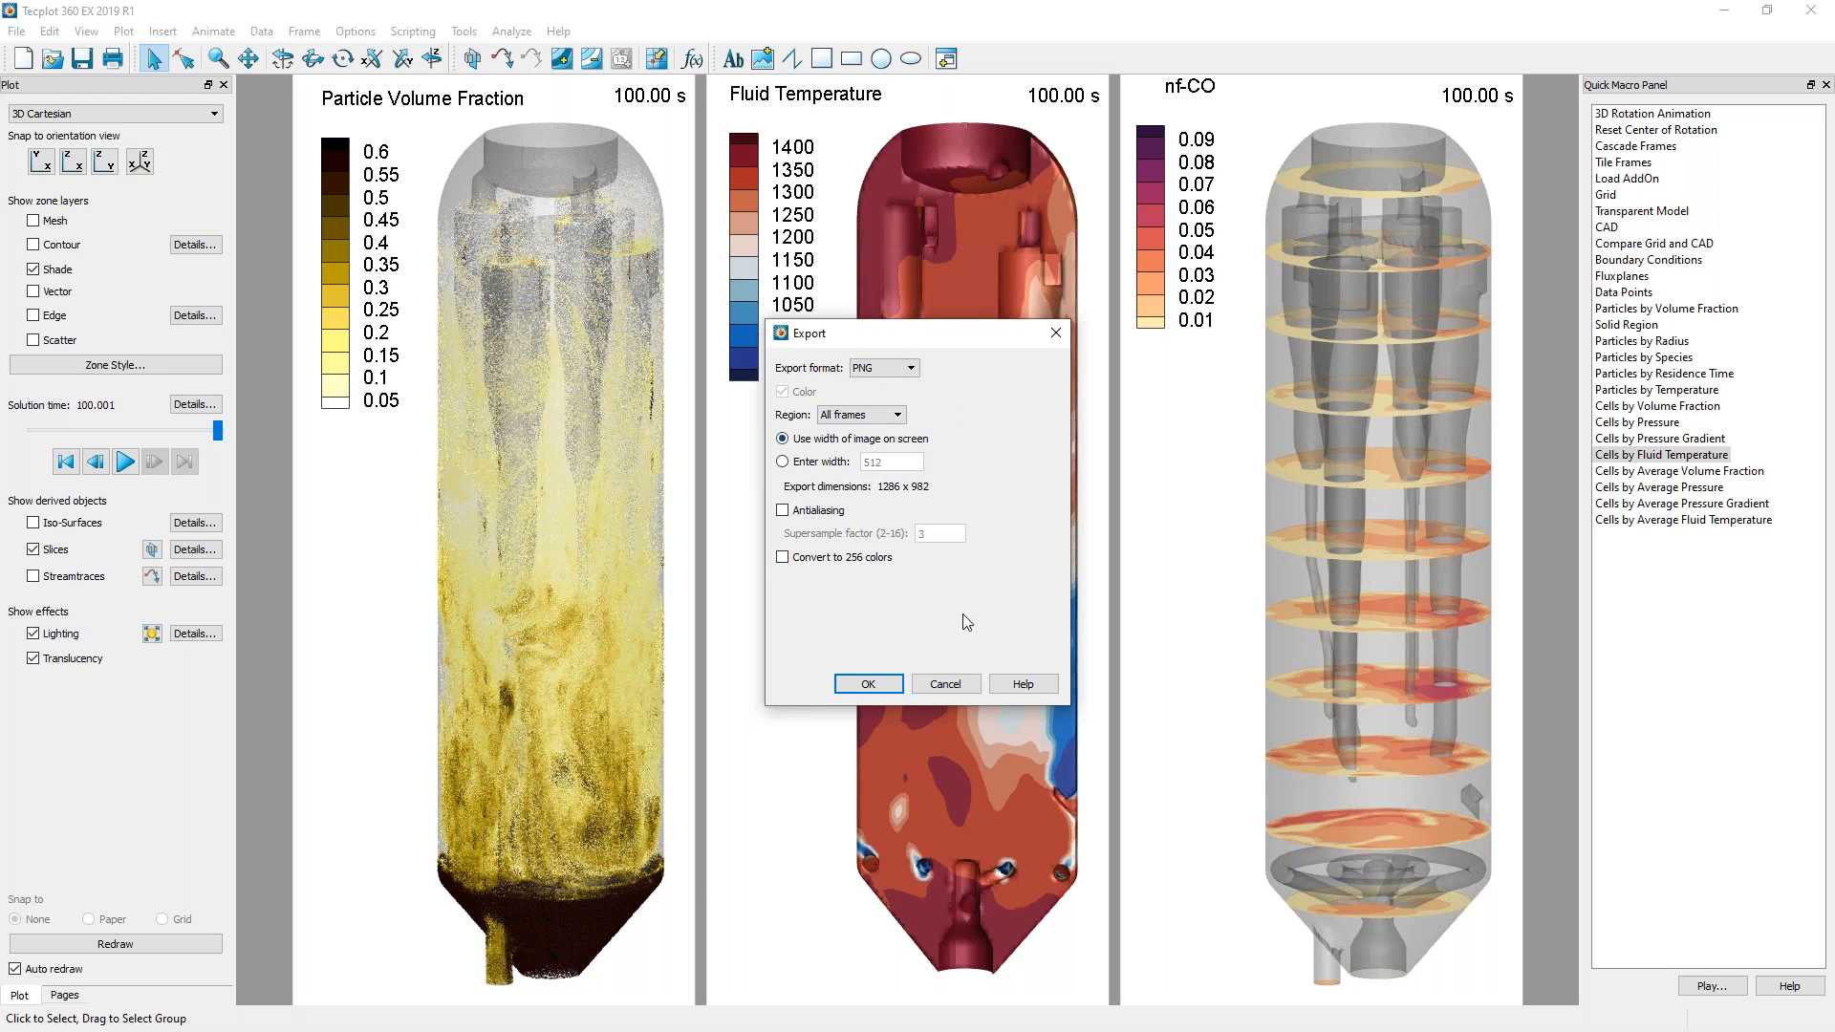
{"action": "left_click", "coordinate": [963, 684]}
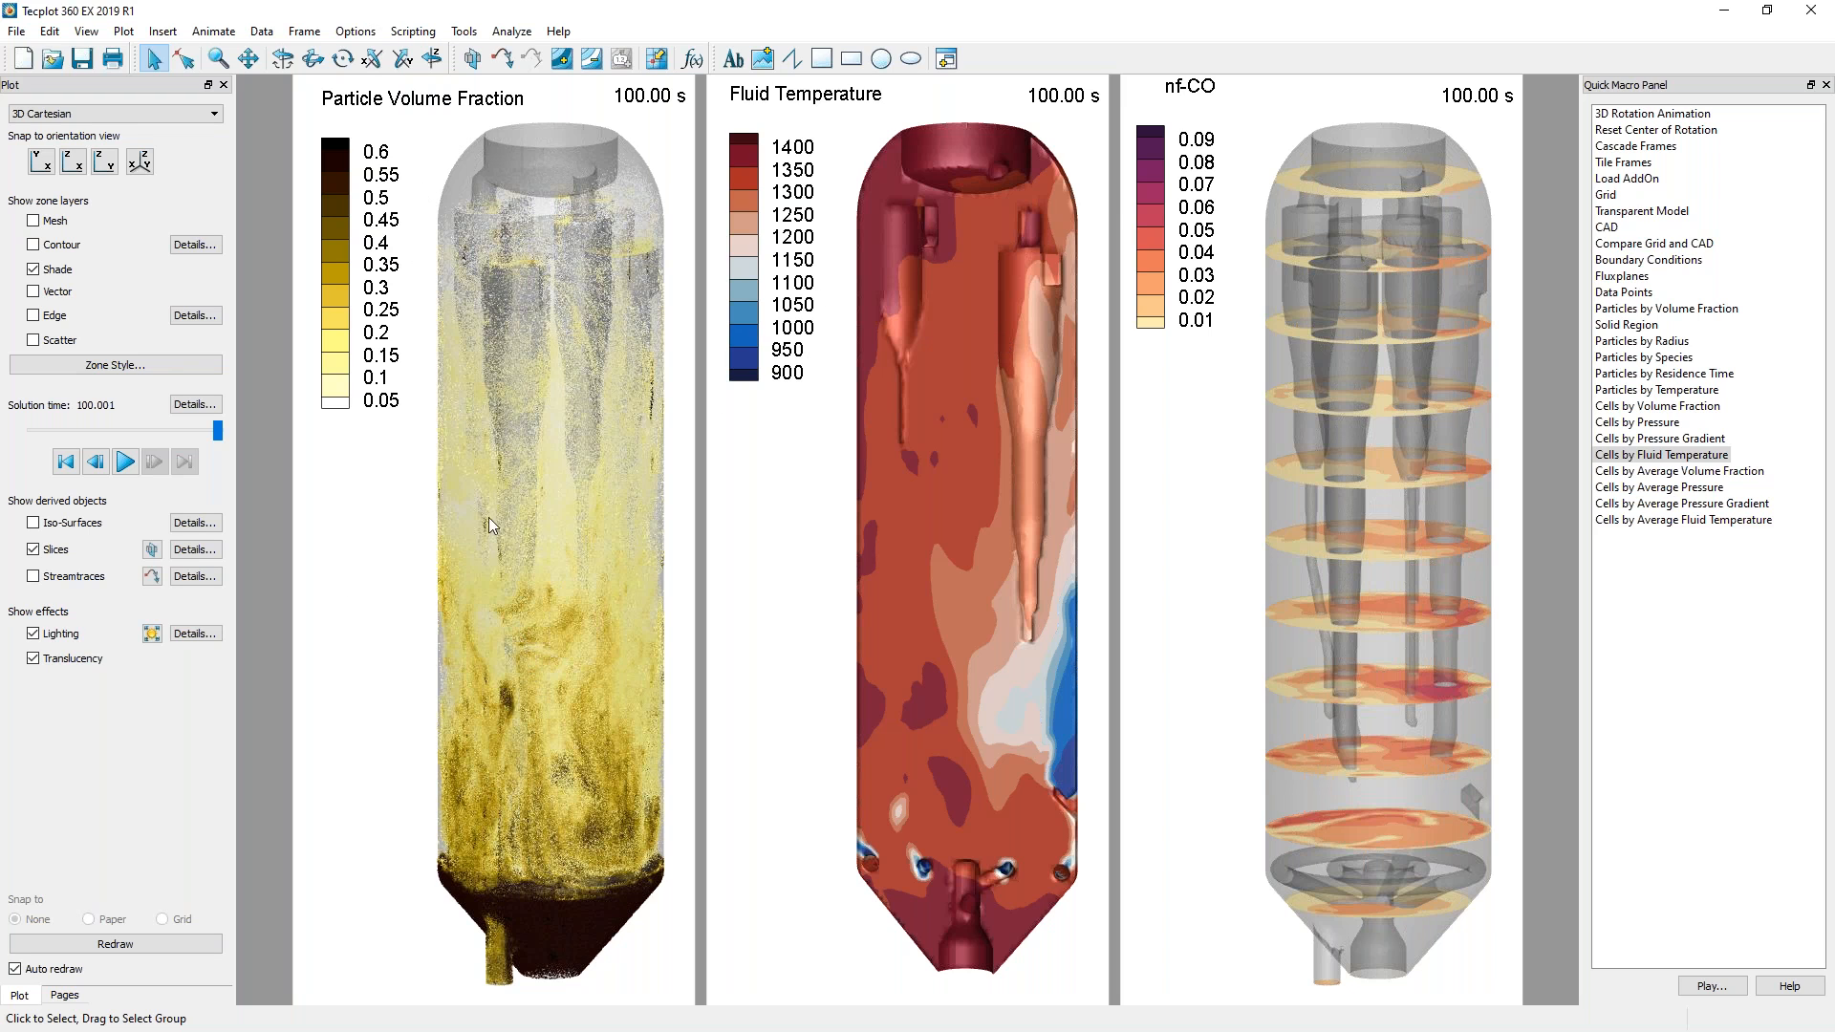
Review the starting time, ending time and time step skip of the time animation.
{"action": "left_click", "coordinate": [177, 407]}
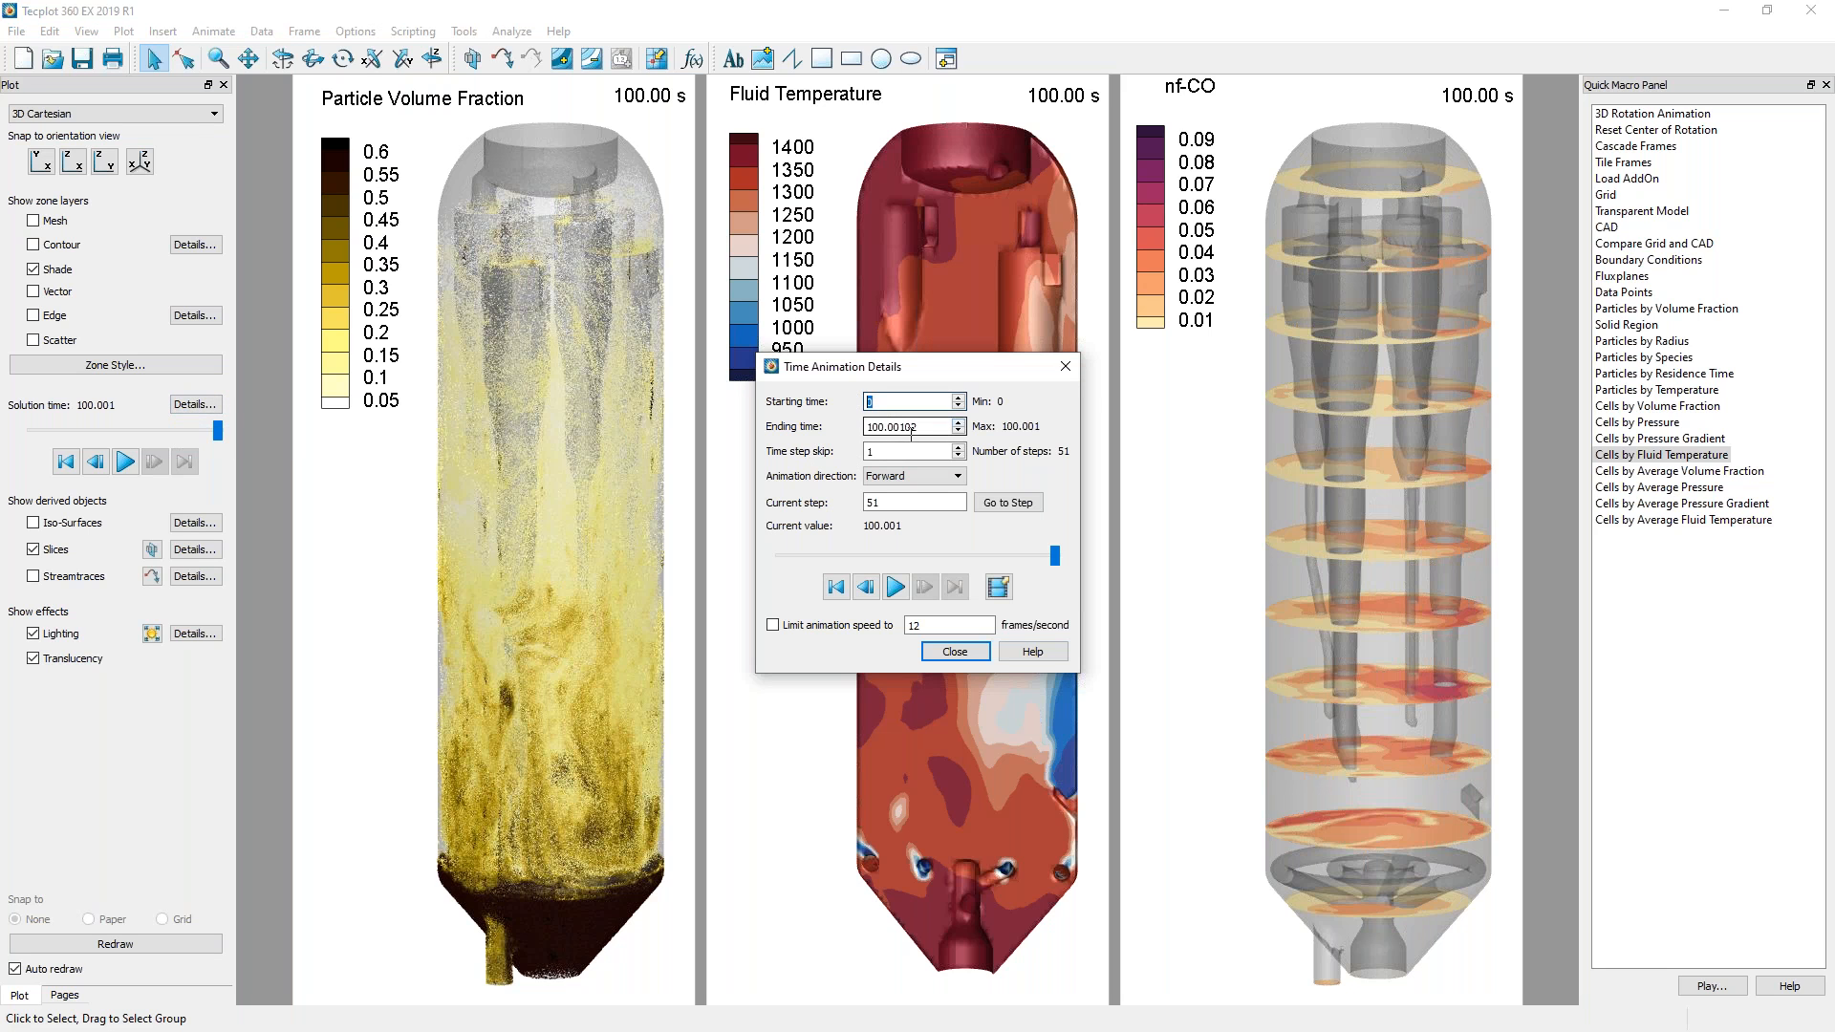
{"action": "key", "text": "Tab"}
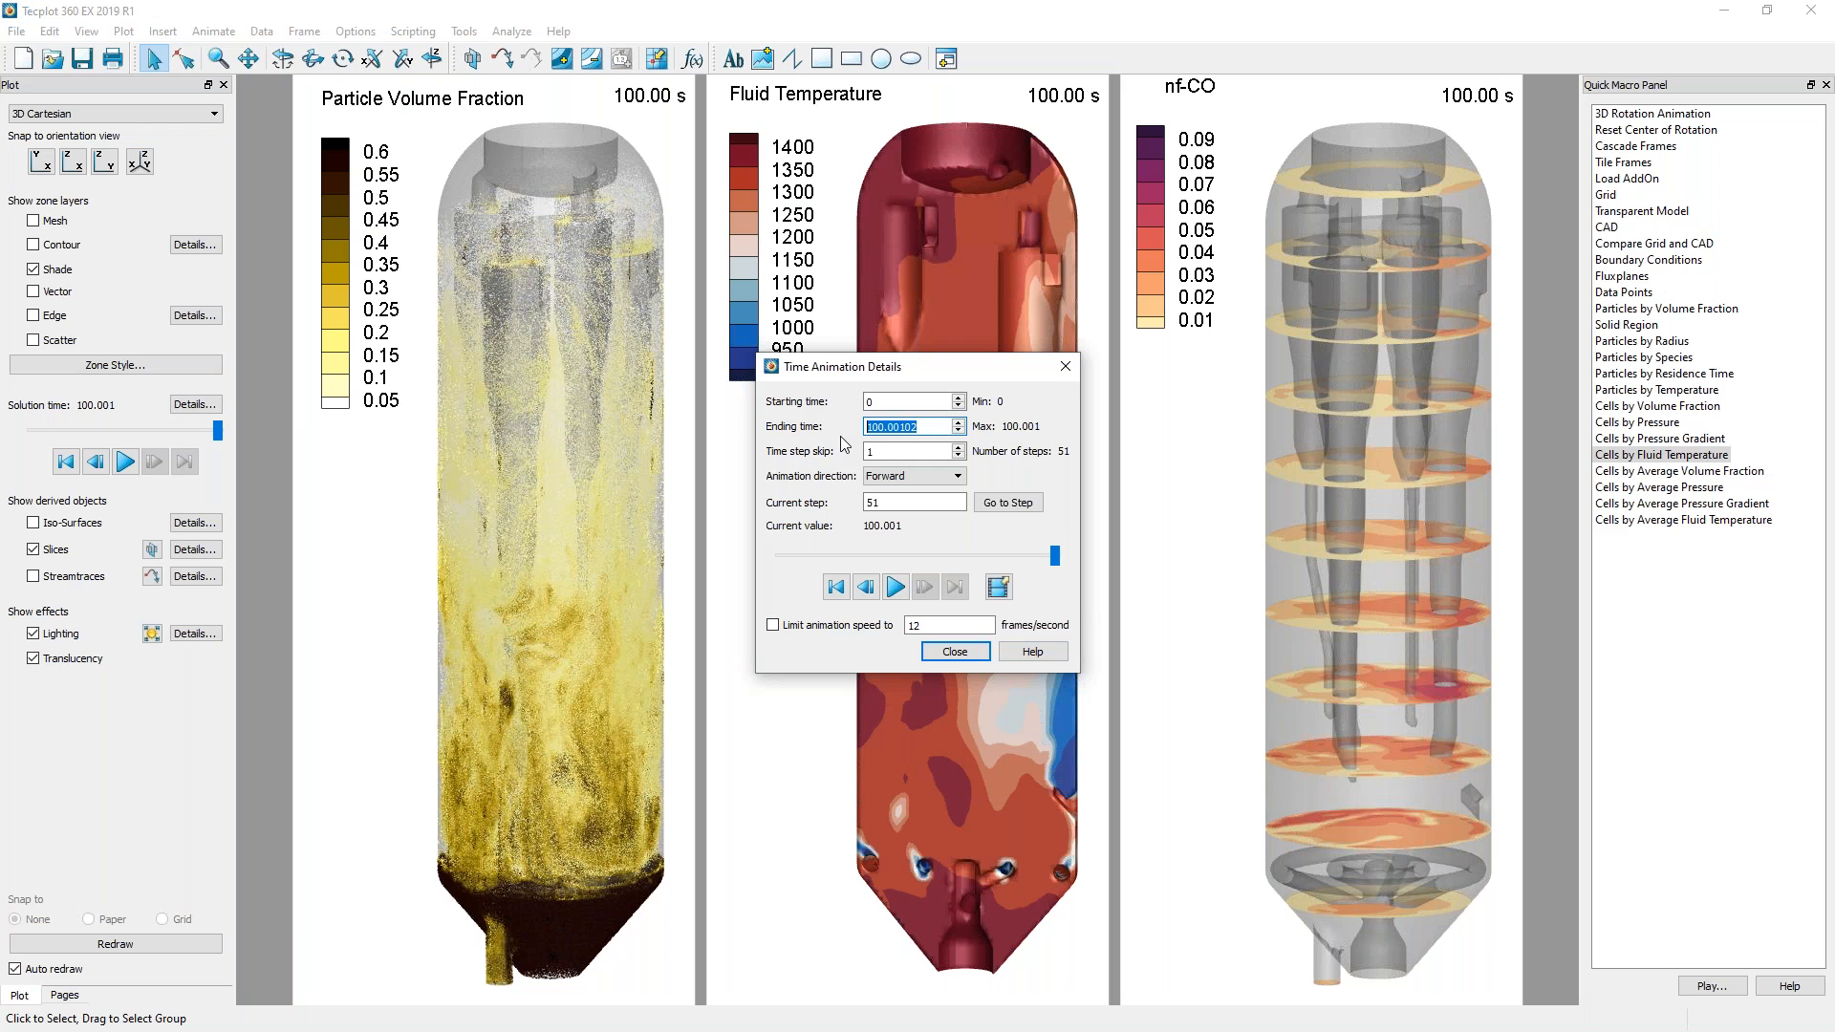
{"action": "left_click", "coordinate": [892, 453]}
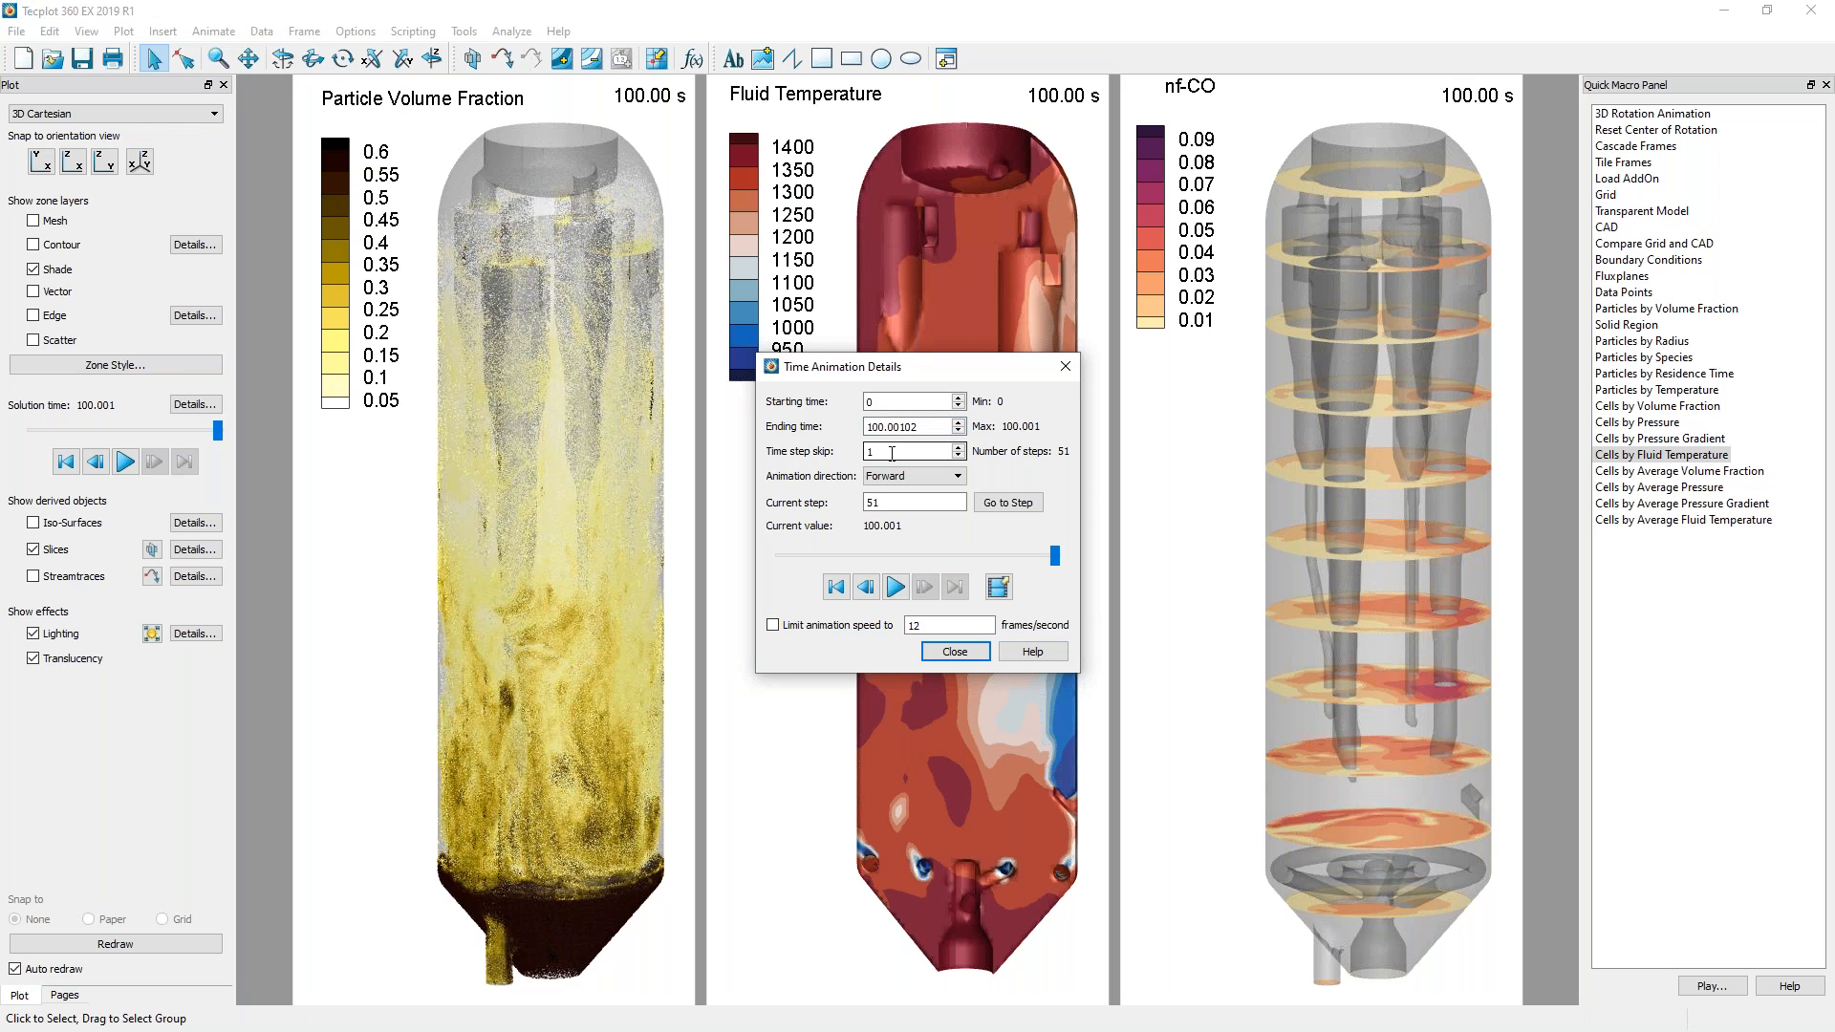
Examine the time animation's export options, including animation speed, video formats and image sequences, and dismiss the animation settings without exporting.
{"action": "left_click", "coordinate": [1000, 587]}
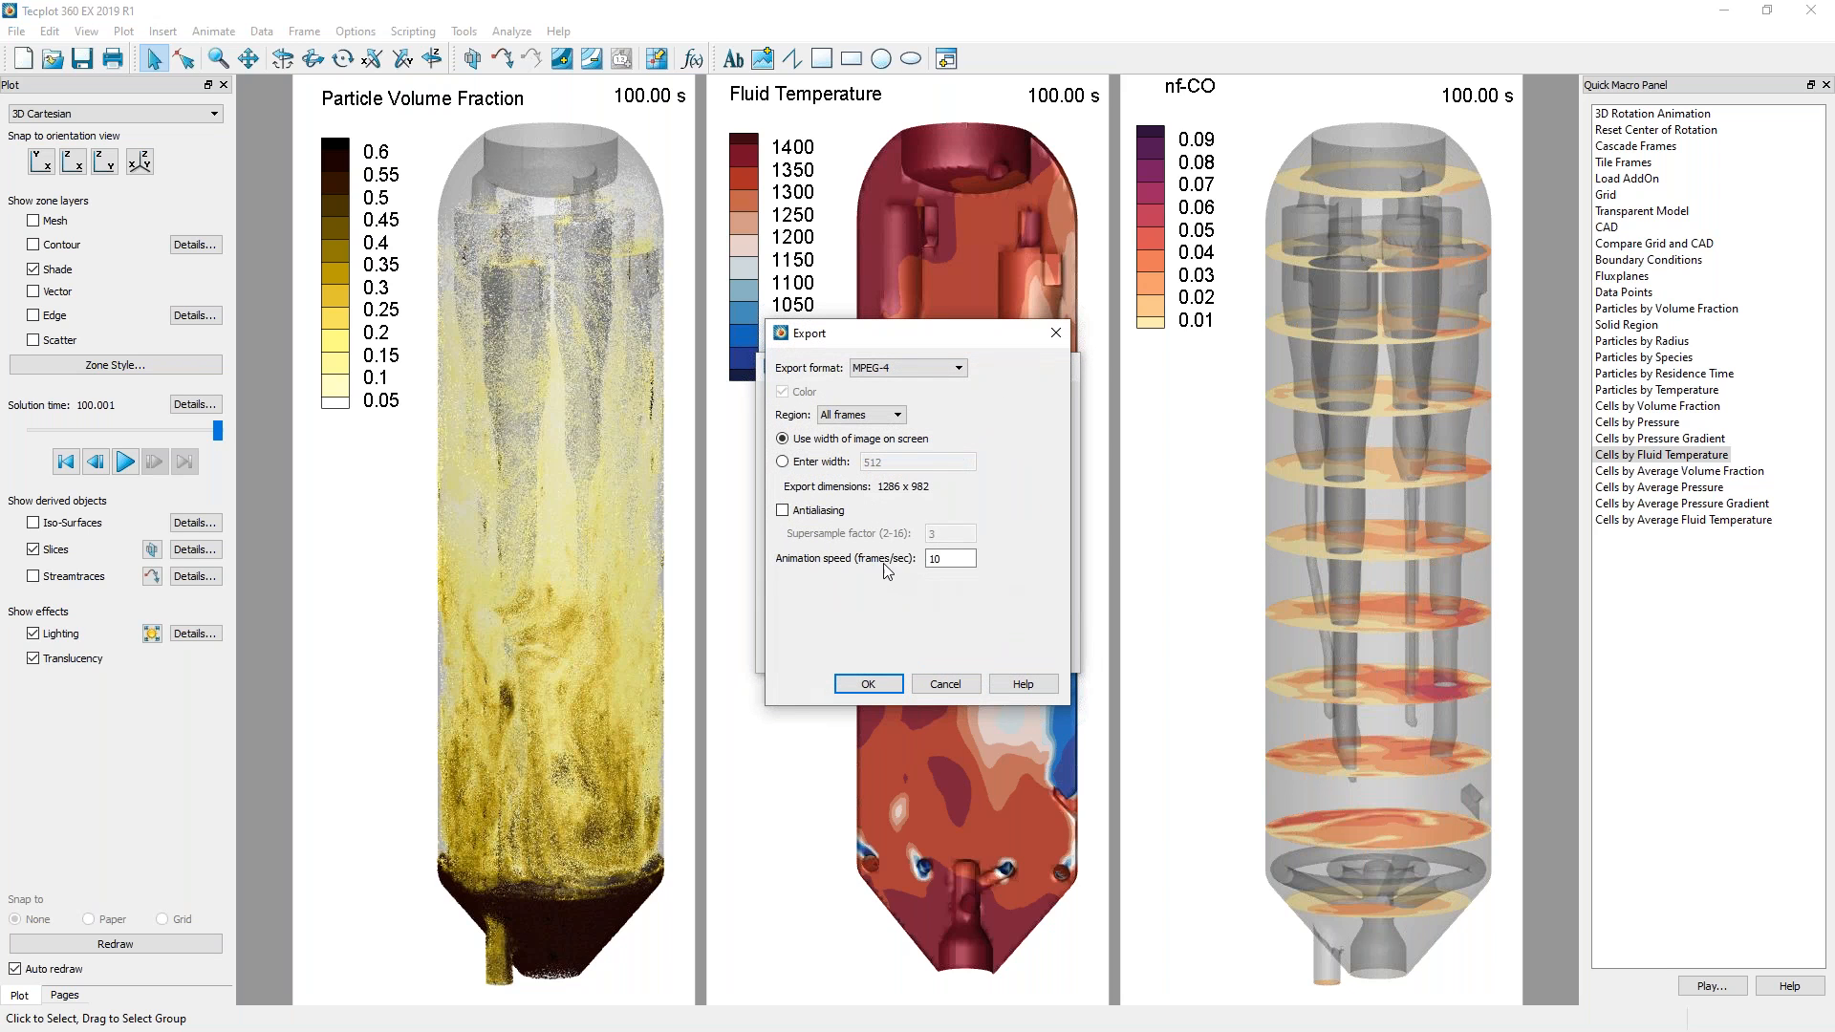
{"action": "double_click", "coordinate": [958, 559]}
{"action": "left_click", "coordinate": [957, 560]}
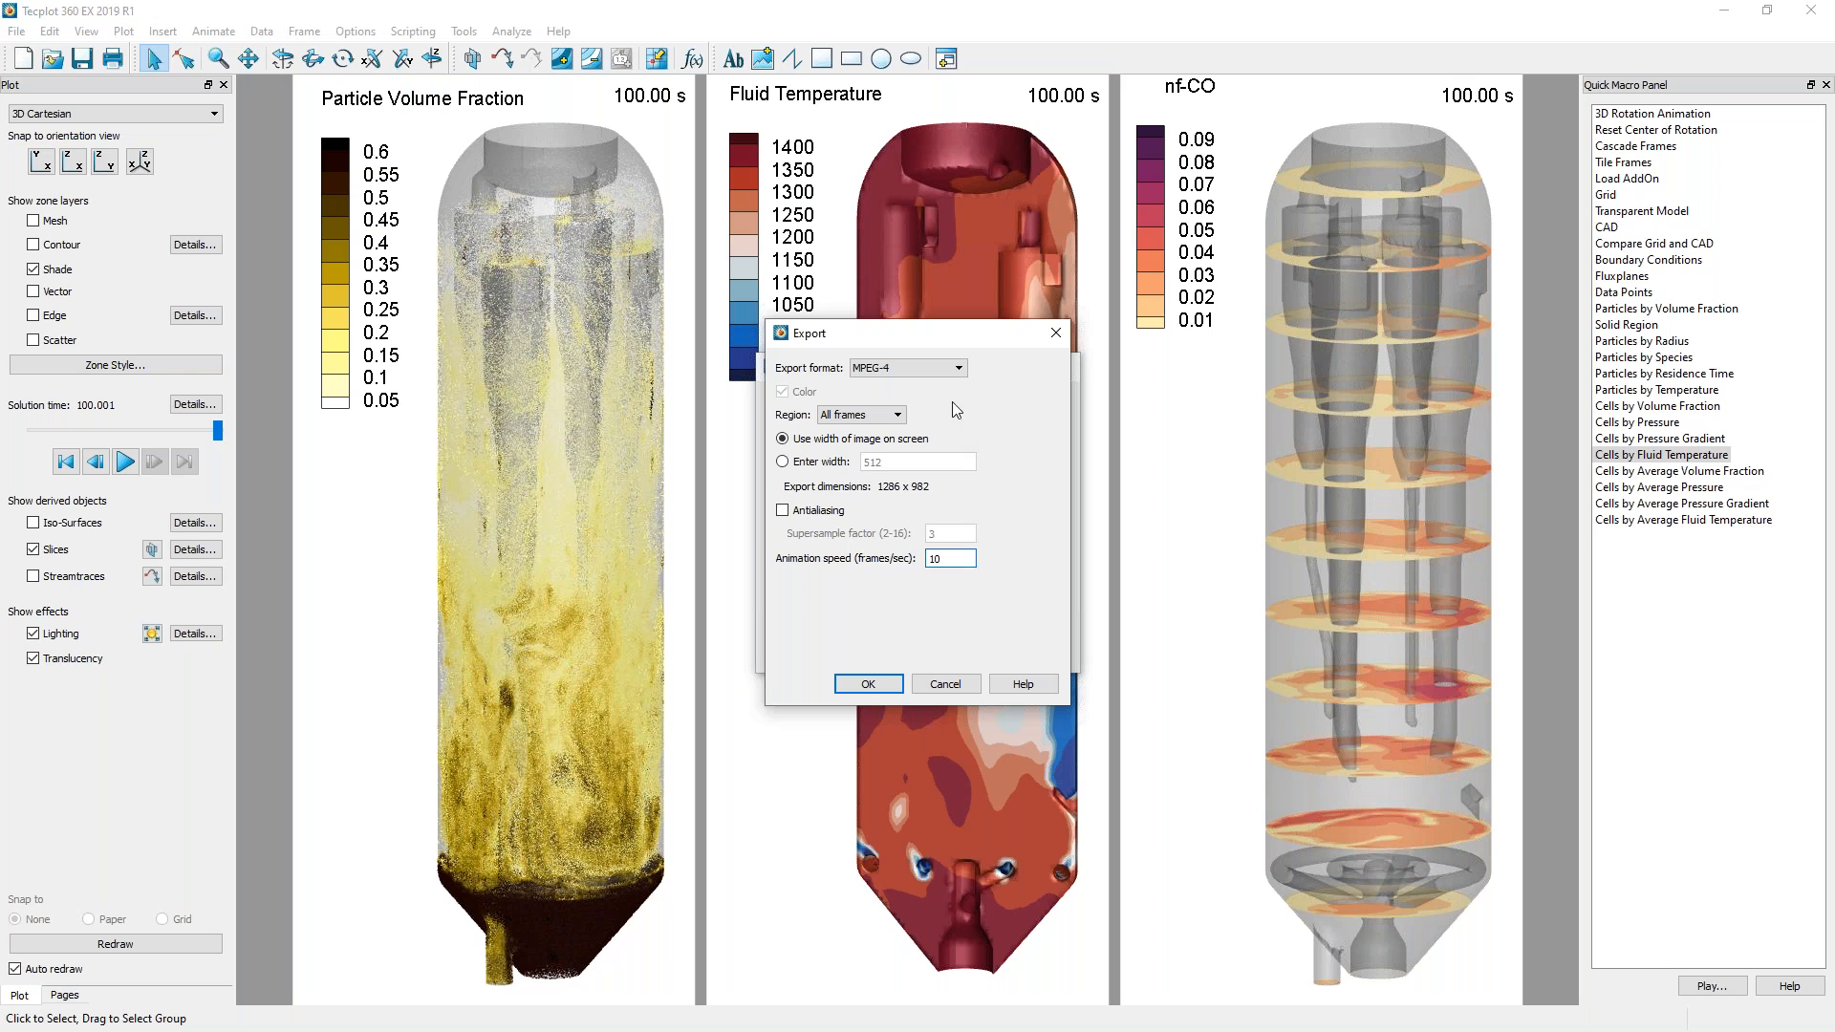
{"action": "left_click", "coordinate": [958, 367]}
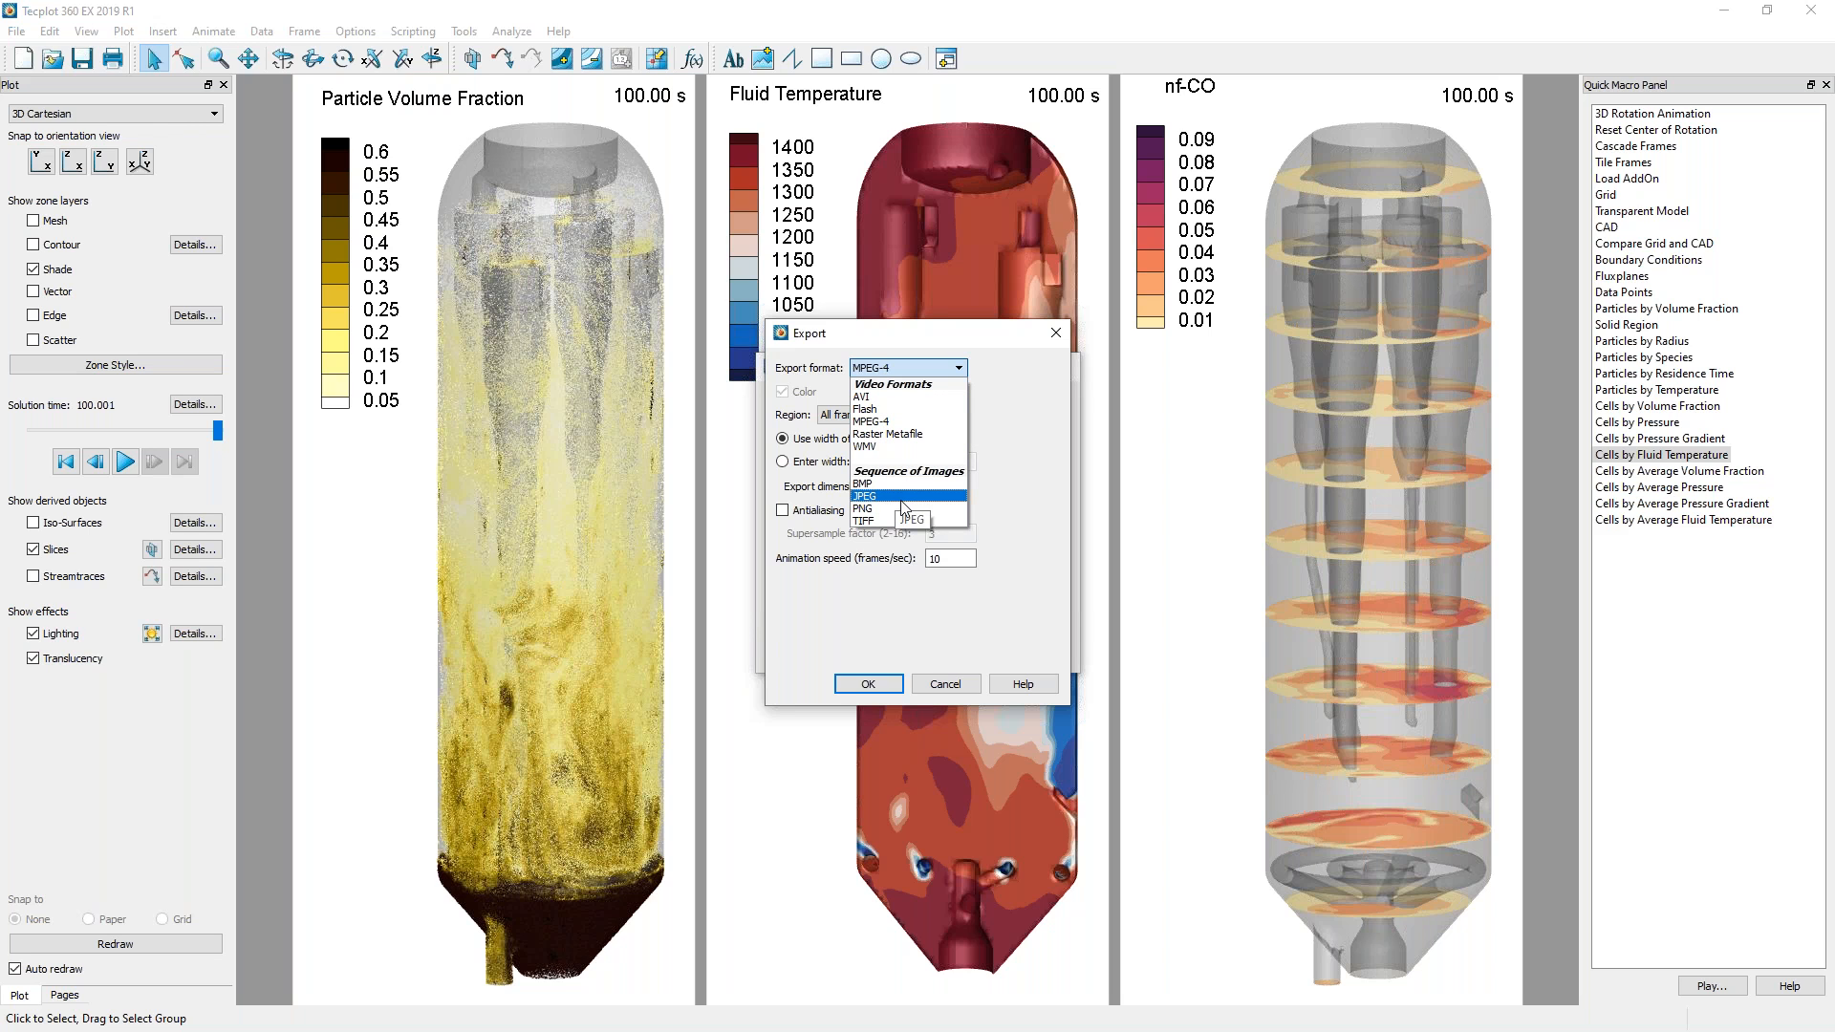
{"action": "left_click", "coordinate": [1023, 447]}
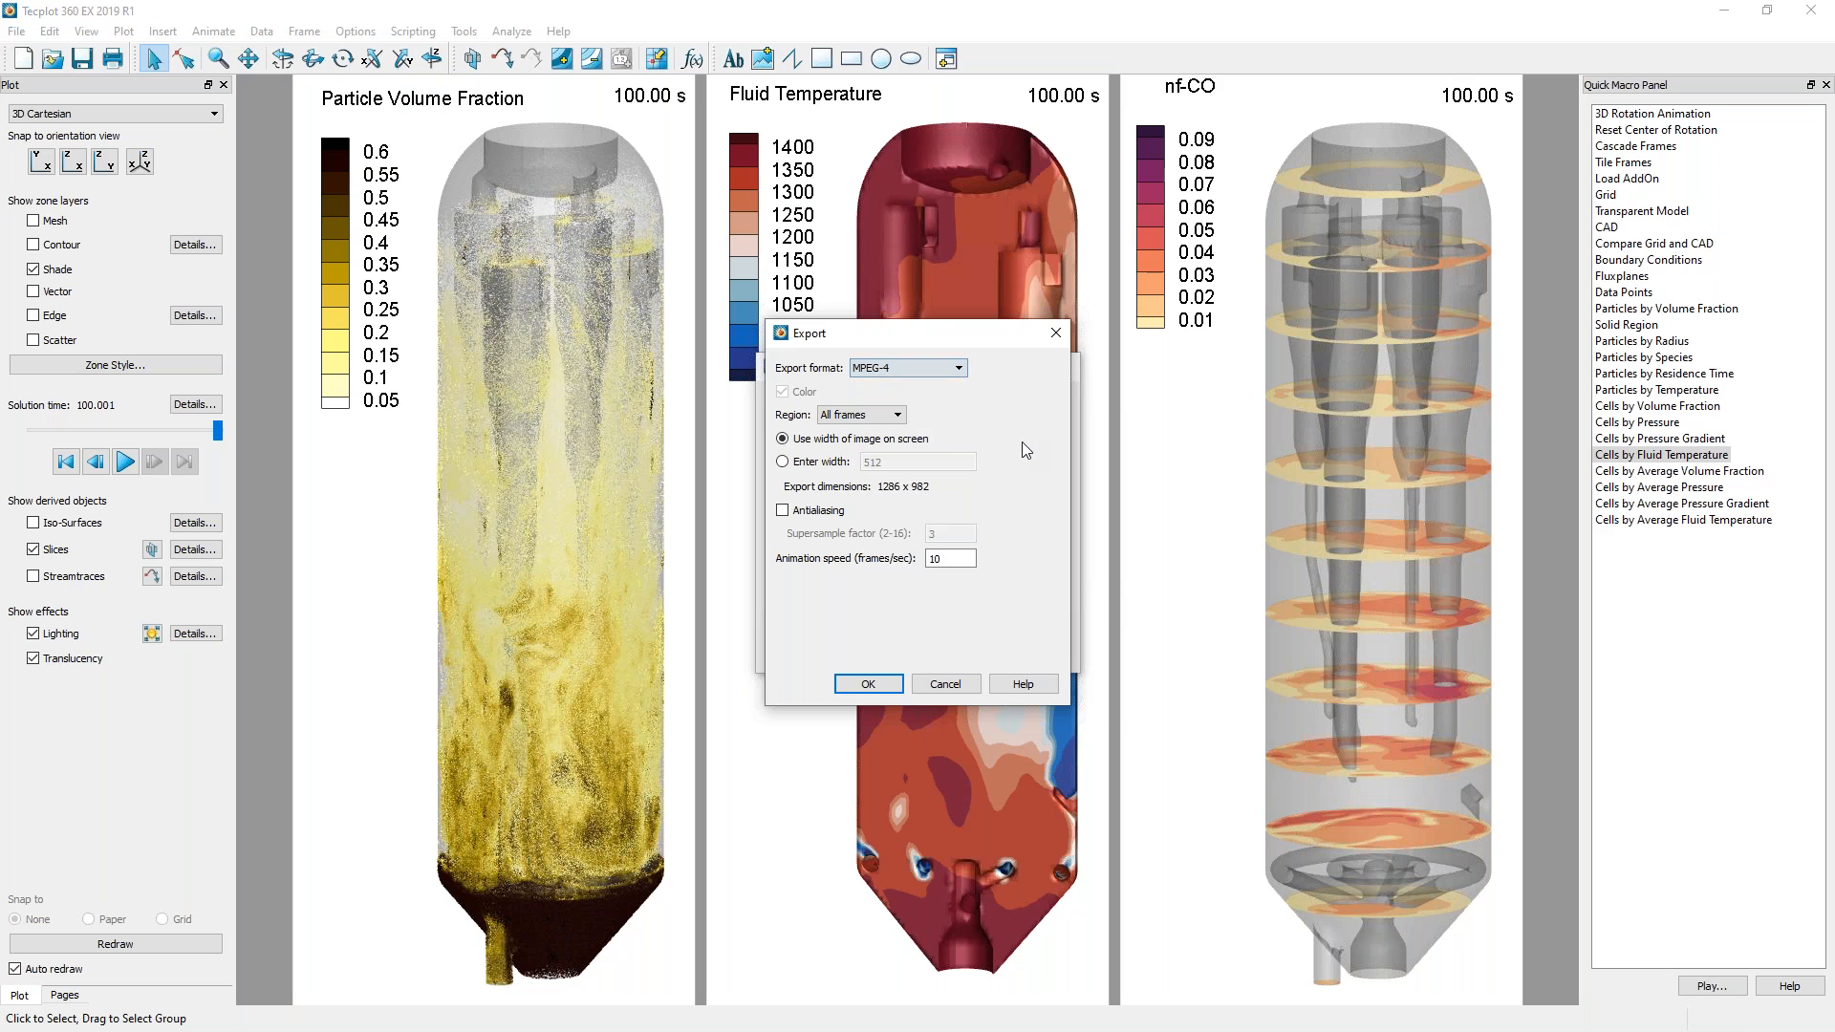
{"action": "left_click", "coordinate": [946, 684]}
{"action": "left_click", "coordinate": [954, 649]}
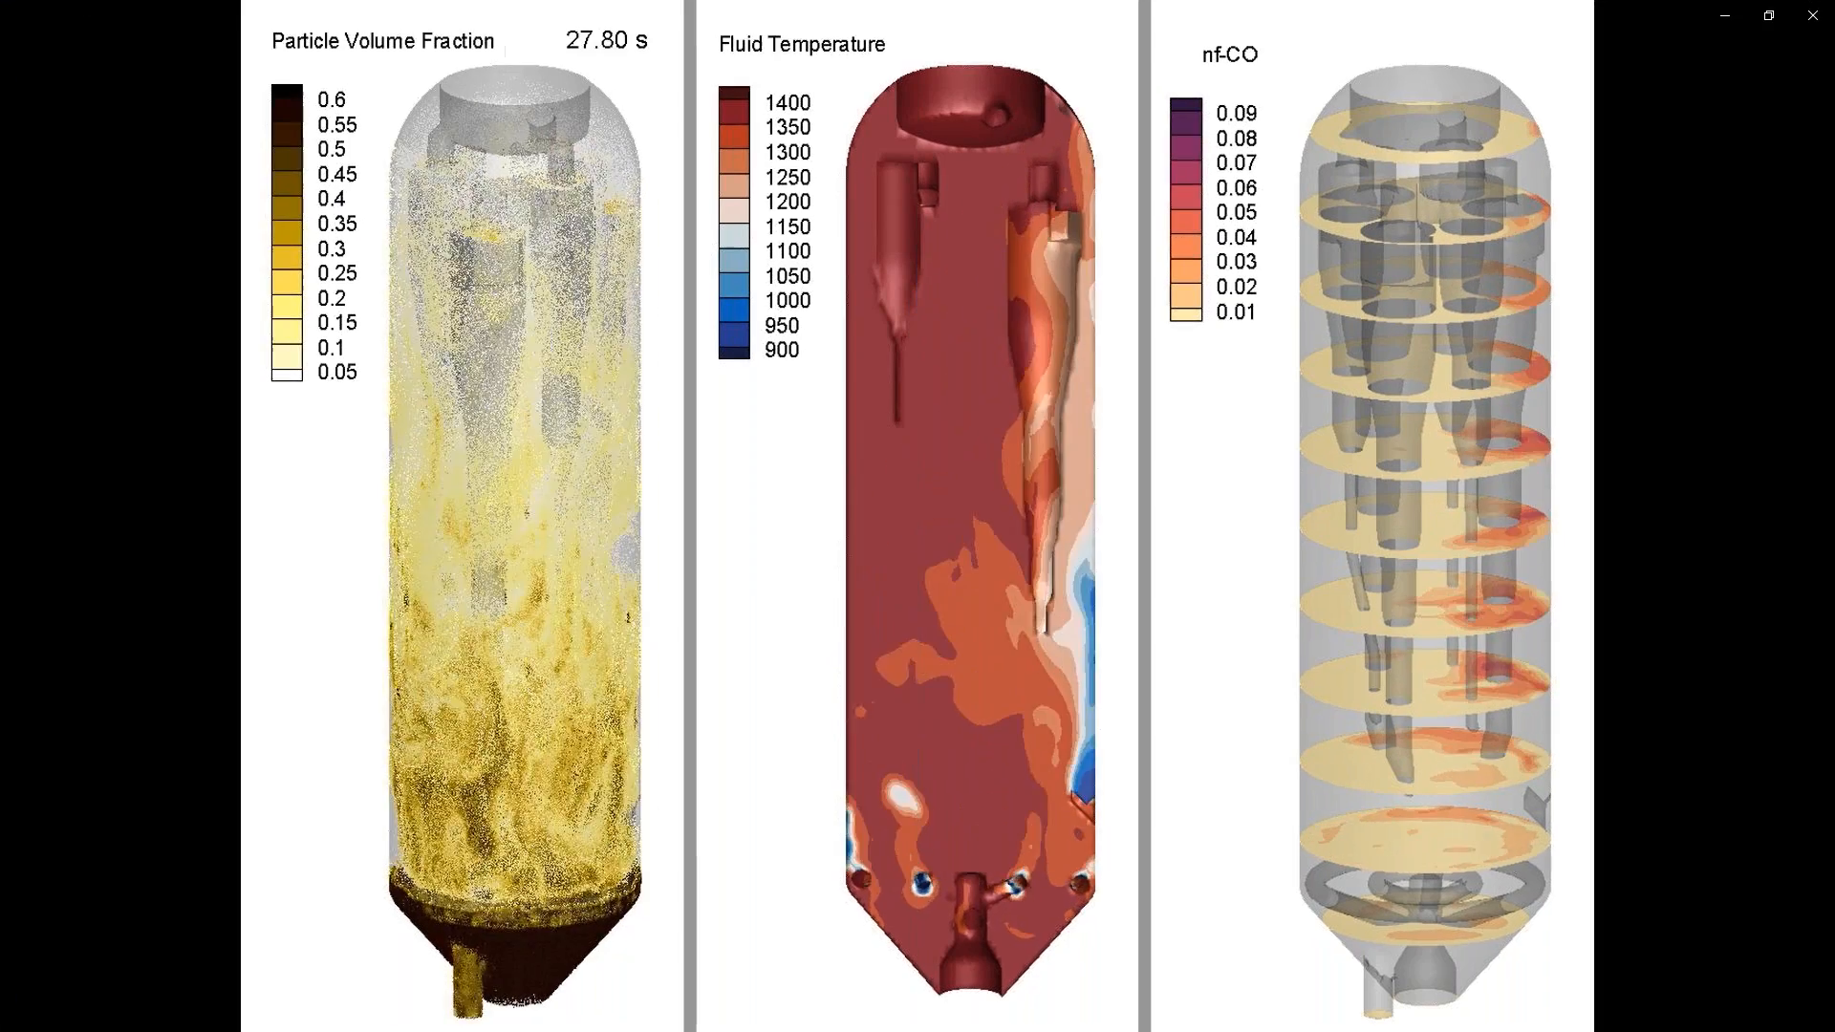
Close the video player that is playing the finished three-view animation.
{"action": "mouse_move", "coordinate": [1703, 26]}
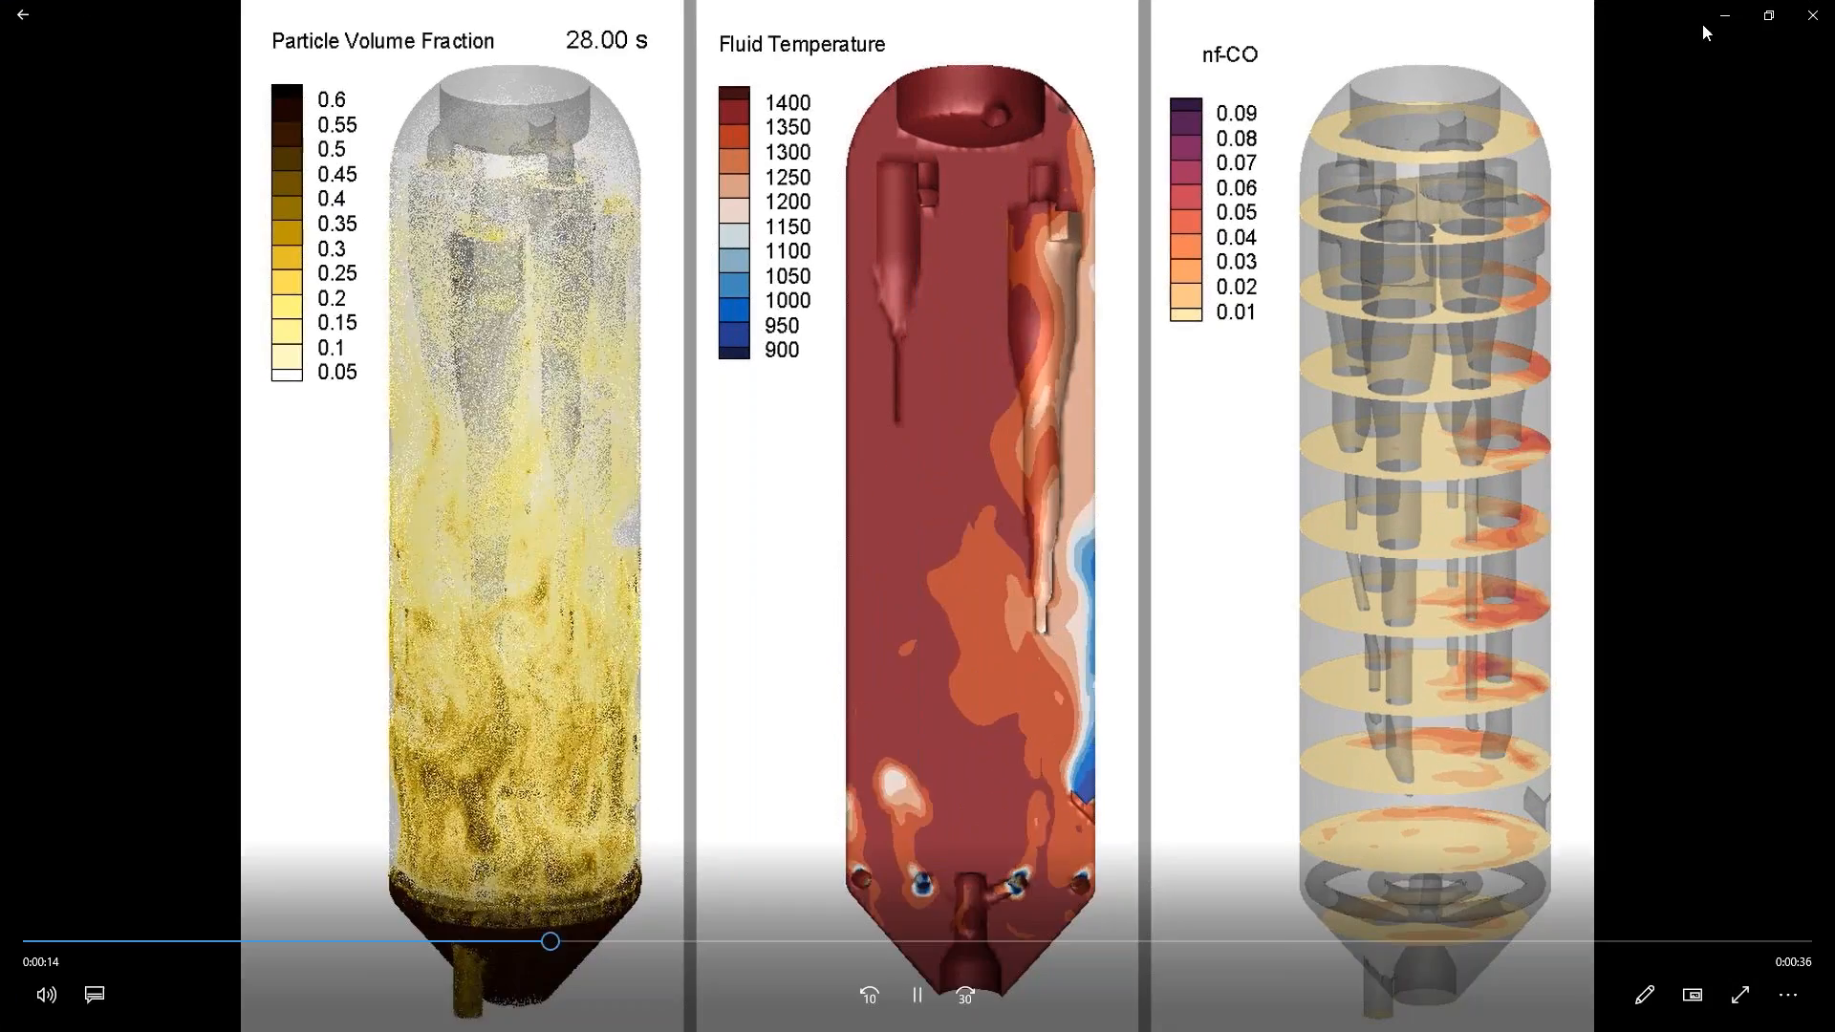
{"action": "left_click", "coordinate": [1812, 15]}
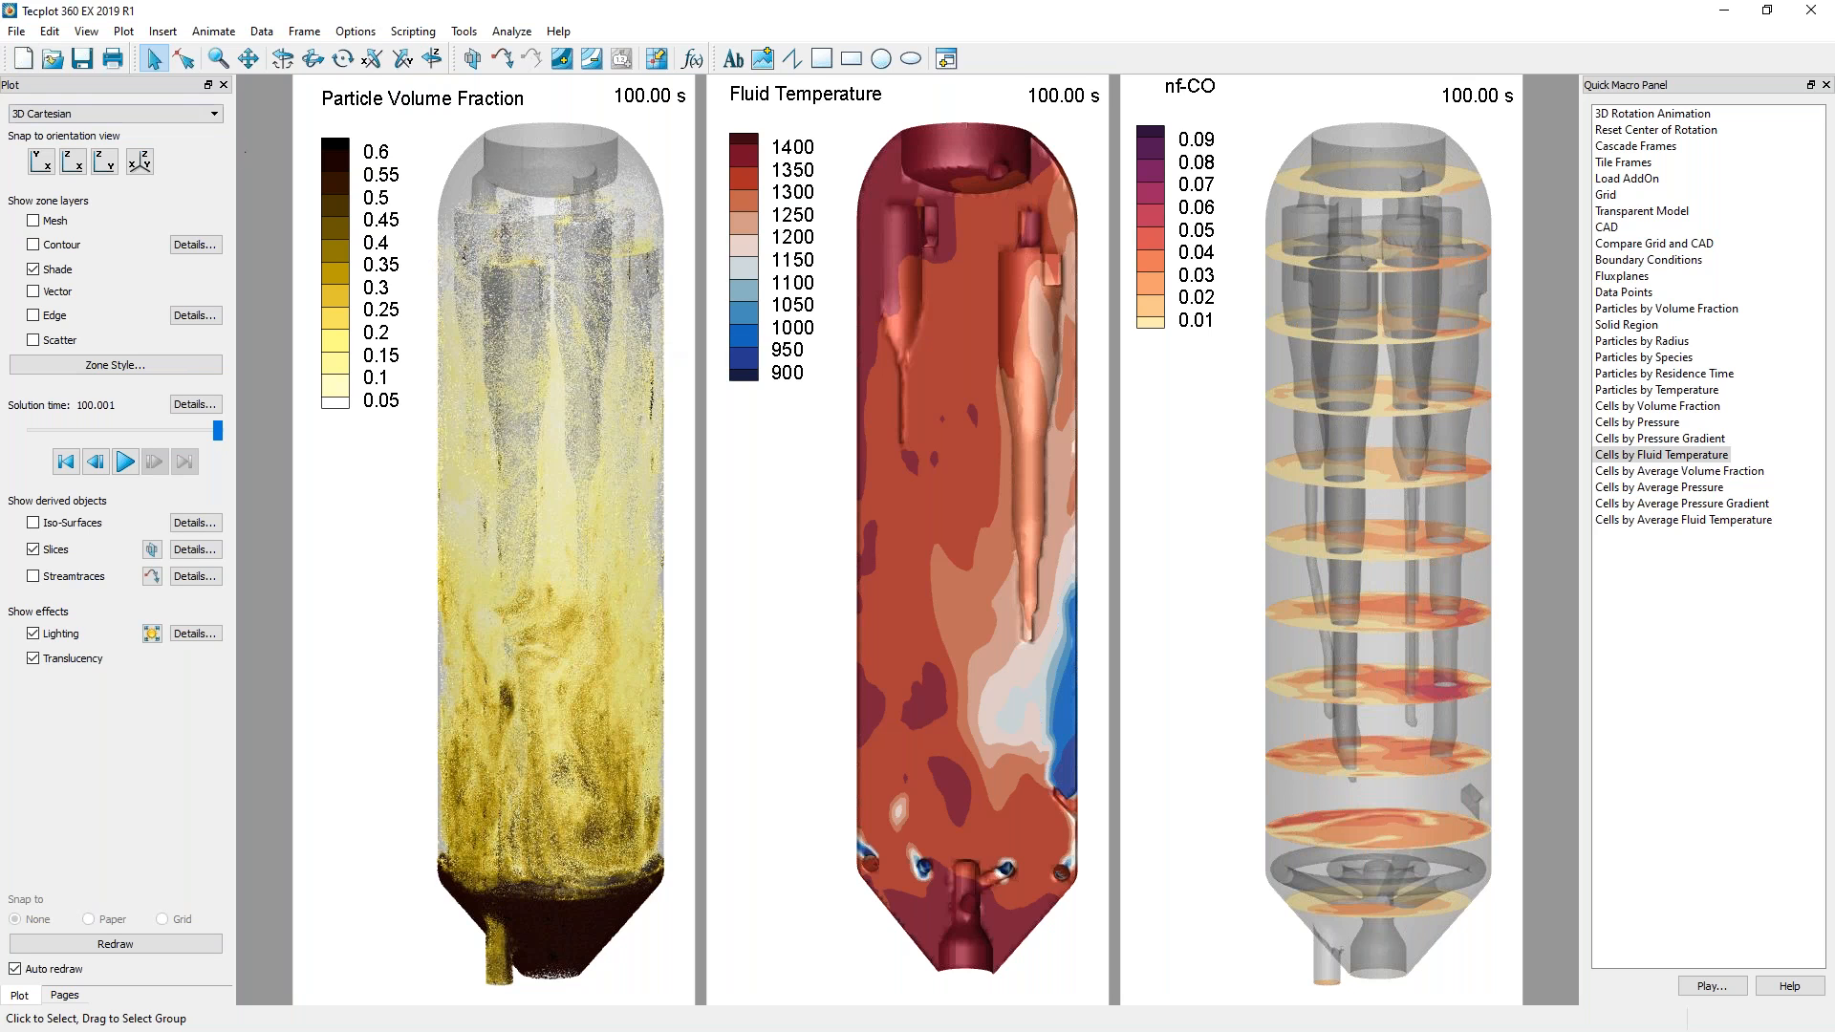
Save the layout as my_3-view_layout.lay in the fcc_regenerator_side_inlet folder.
{"action": "left_click", "coordinate": [17, 31]}
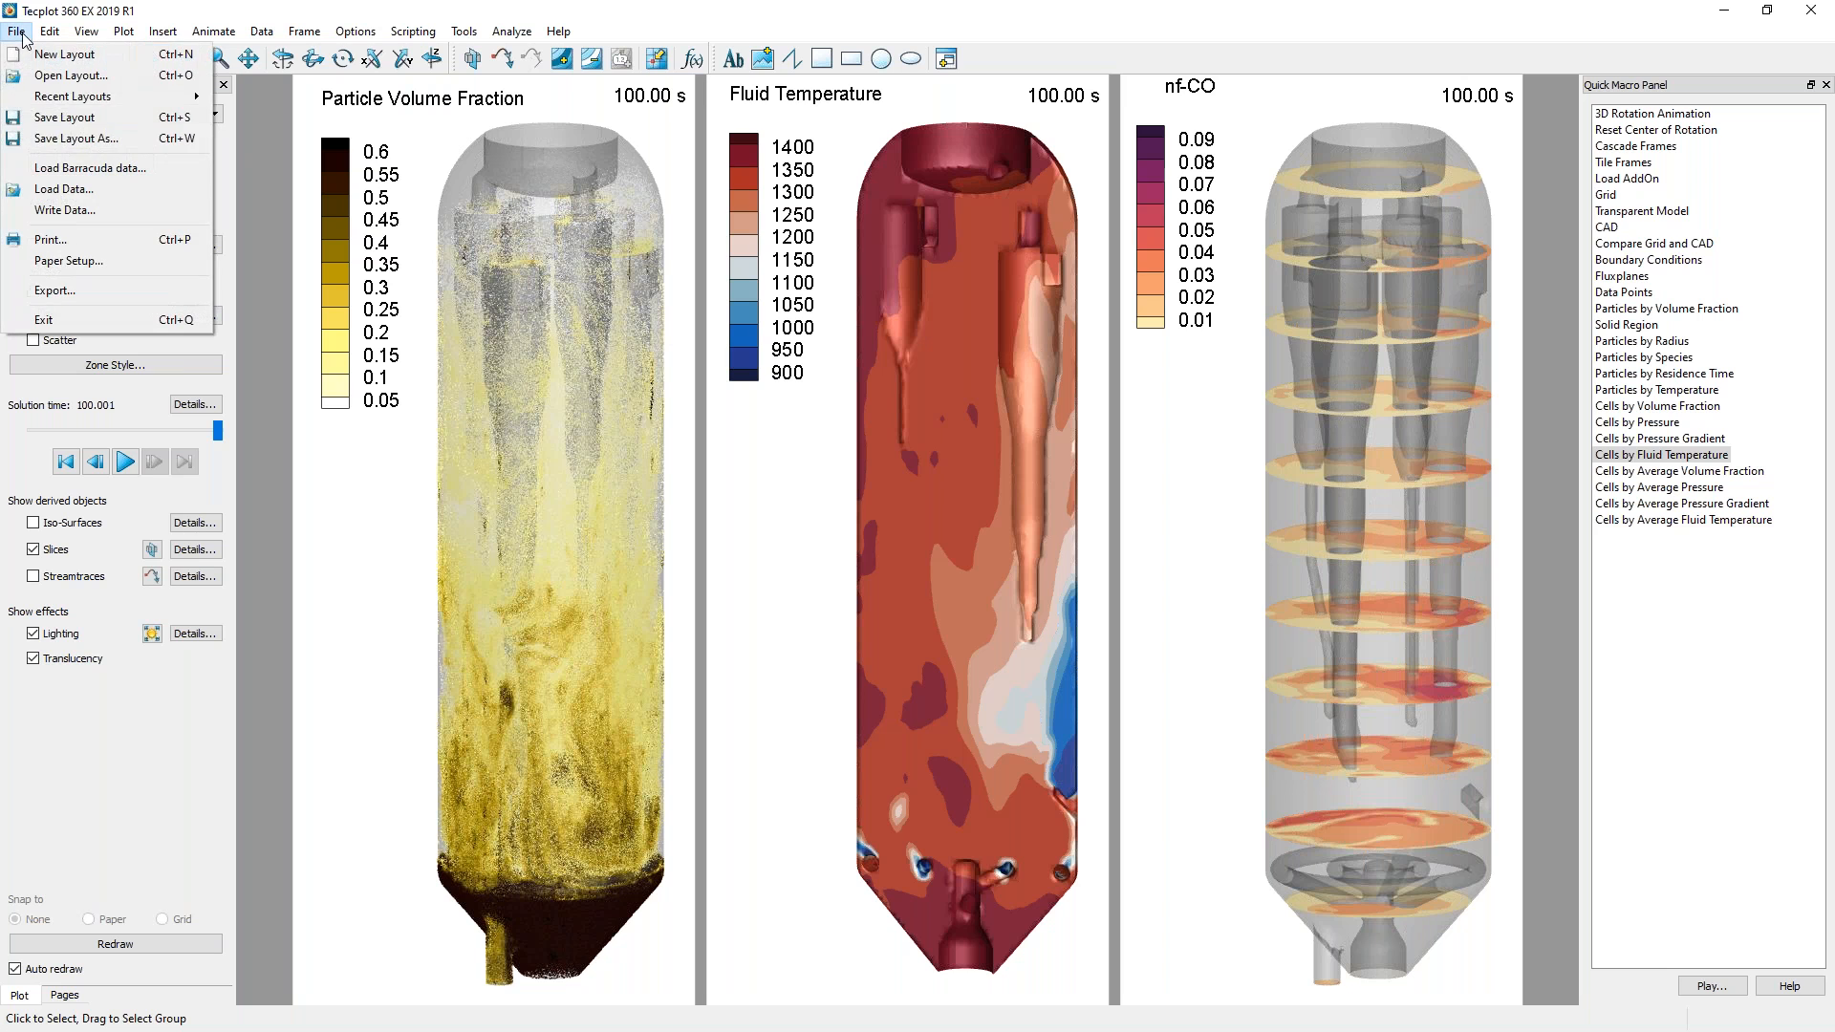
{"action": "left_click", "coordinate": [84, 117]}
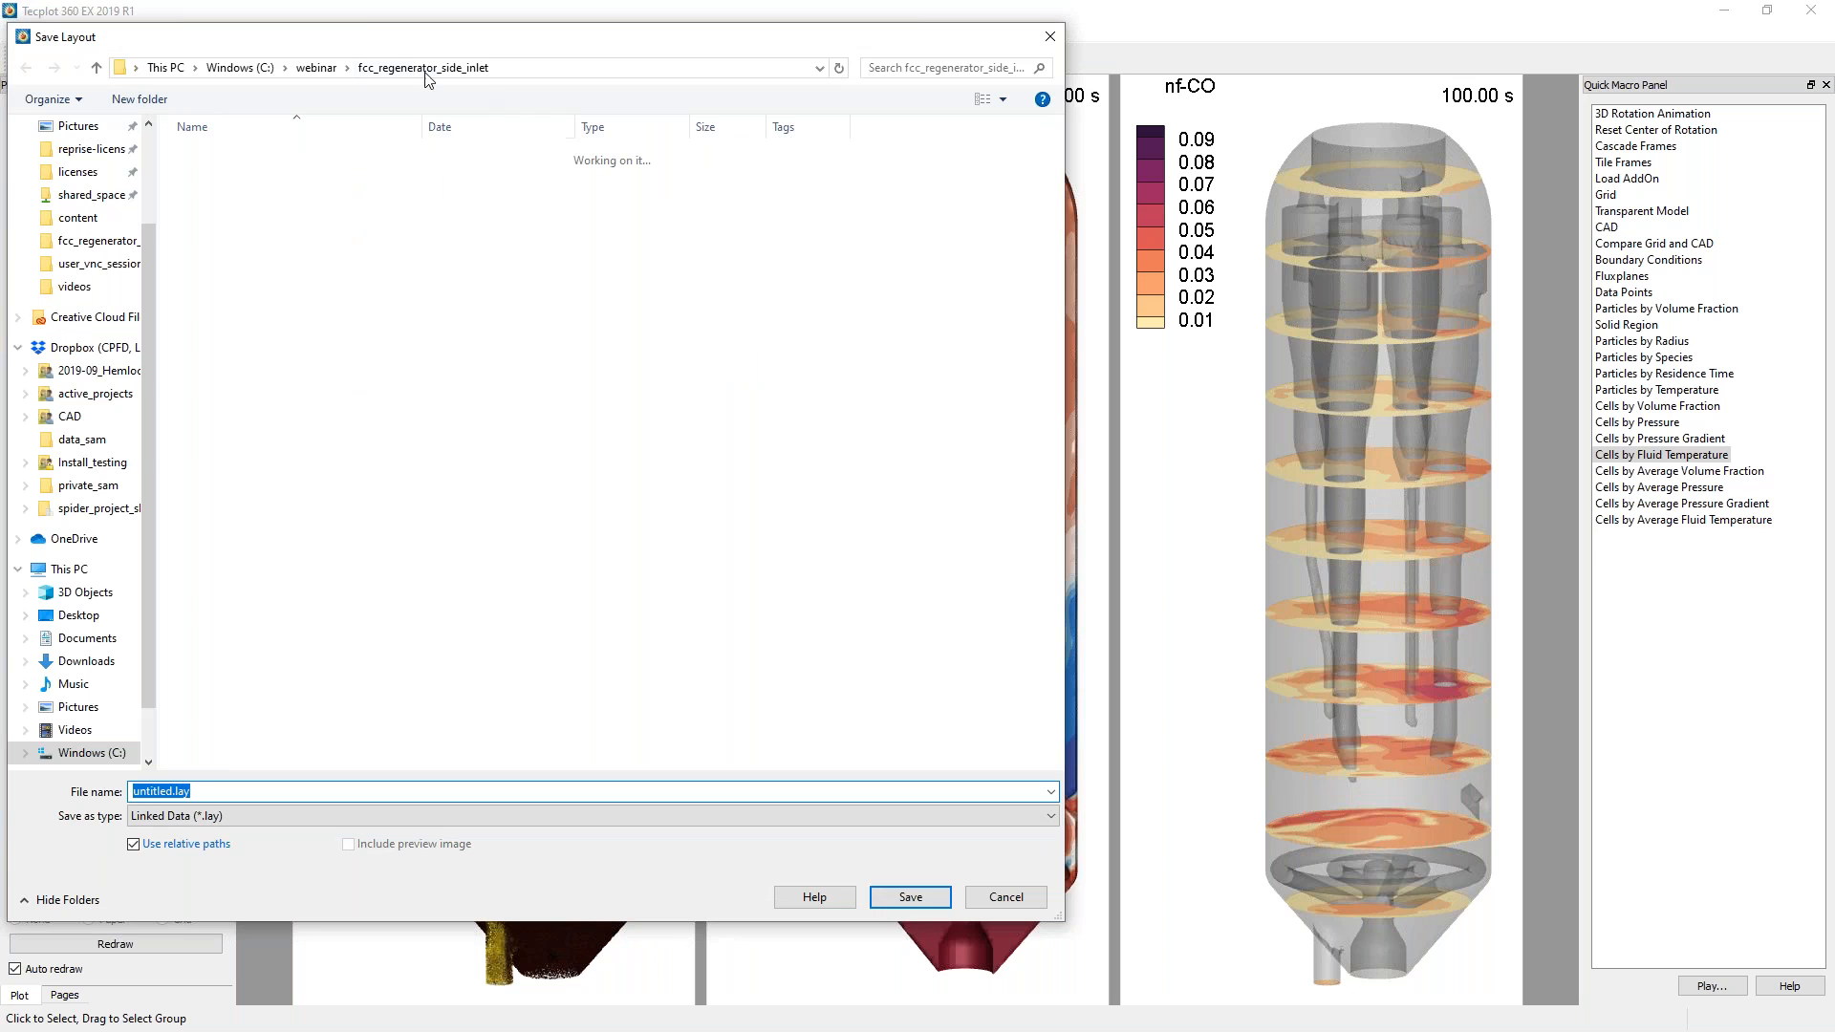
{"action": "left_click", "coordinate": [203, 791]}
{"action": "double_click", "coordinate": [174, 790]}
{"action": "type", "text": "my_3-view_layout.lay"}
{"action": "key", "text": "Return"}
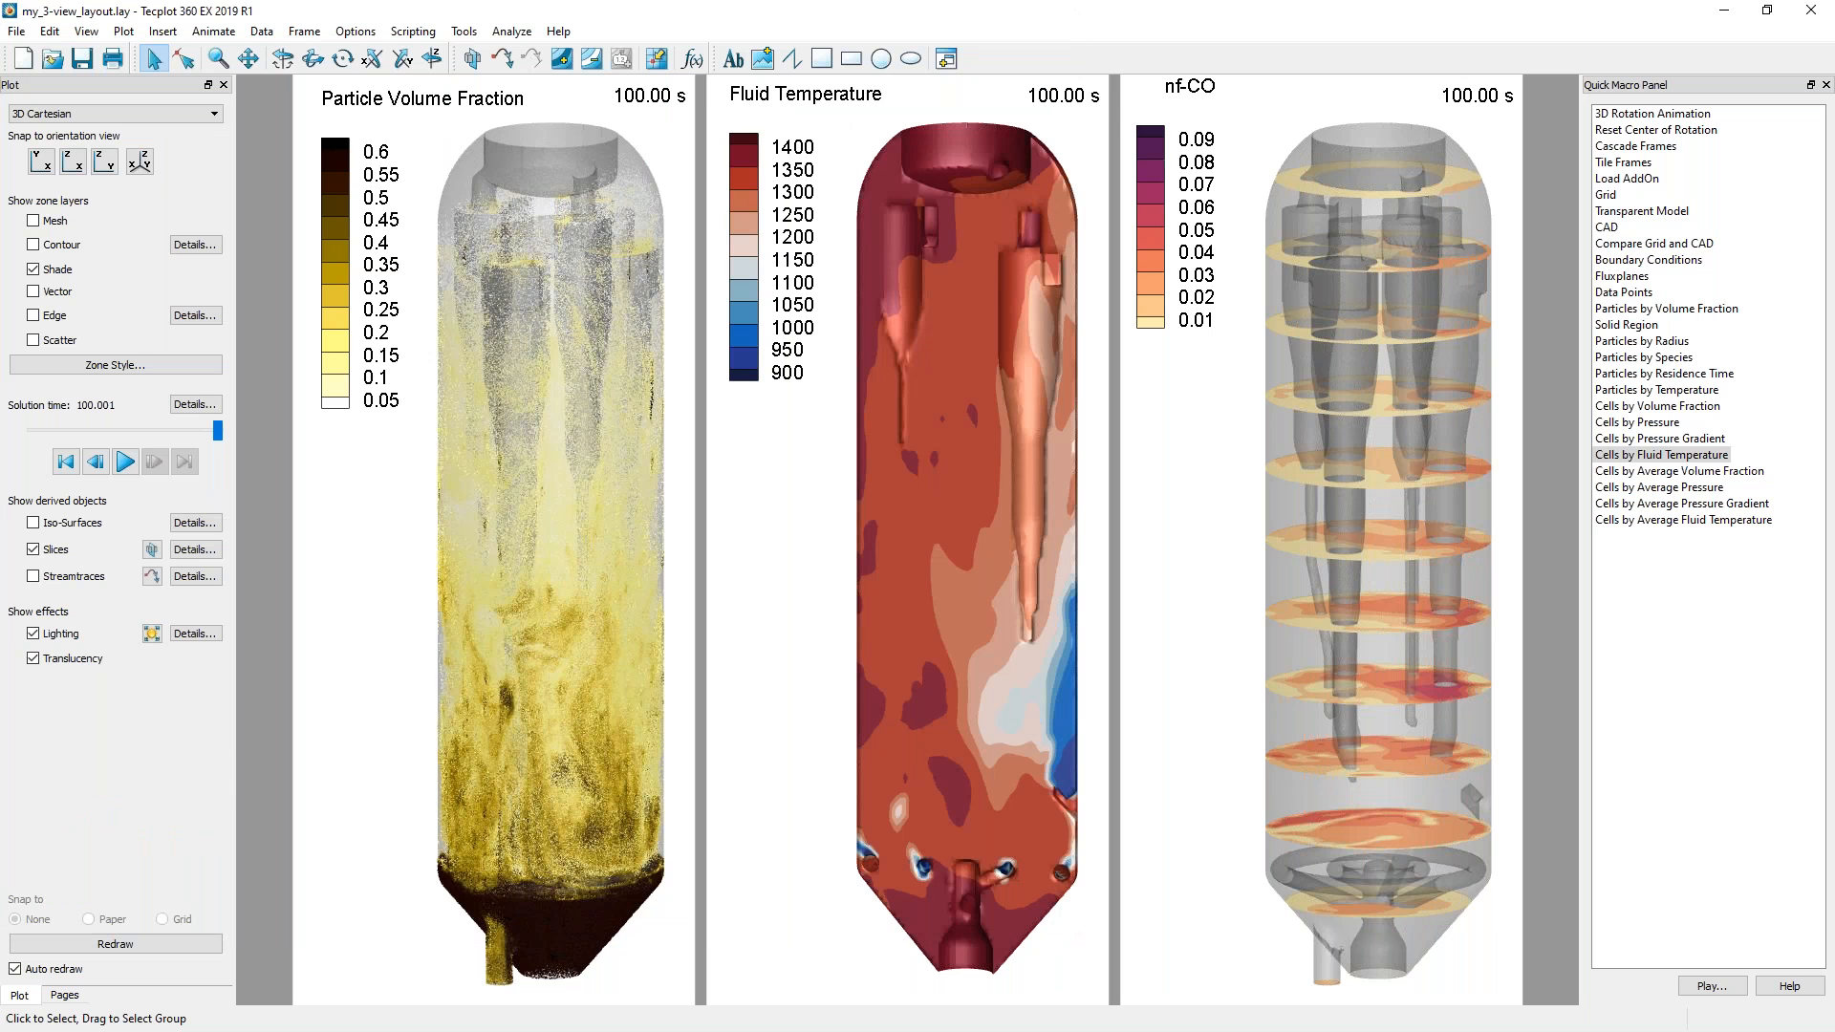
Close Tecplot 360, switch to File Explorer, and select my_3-view_layout.lay in the fcc_regenerator_side_inlet folder, sorting the files by date modified.
{"action": "left_click", "coordinate": [1804, 18]}
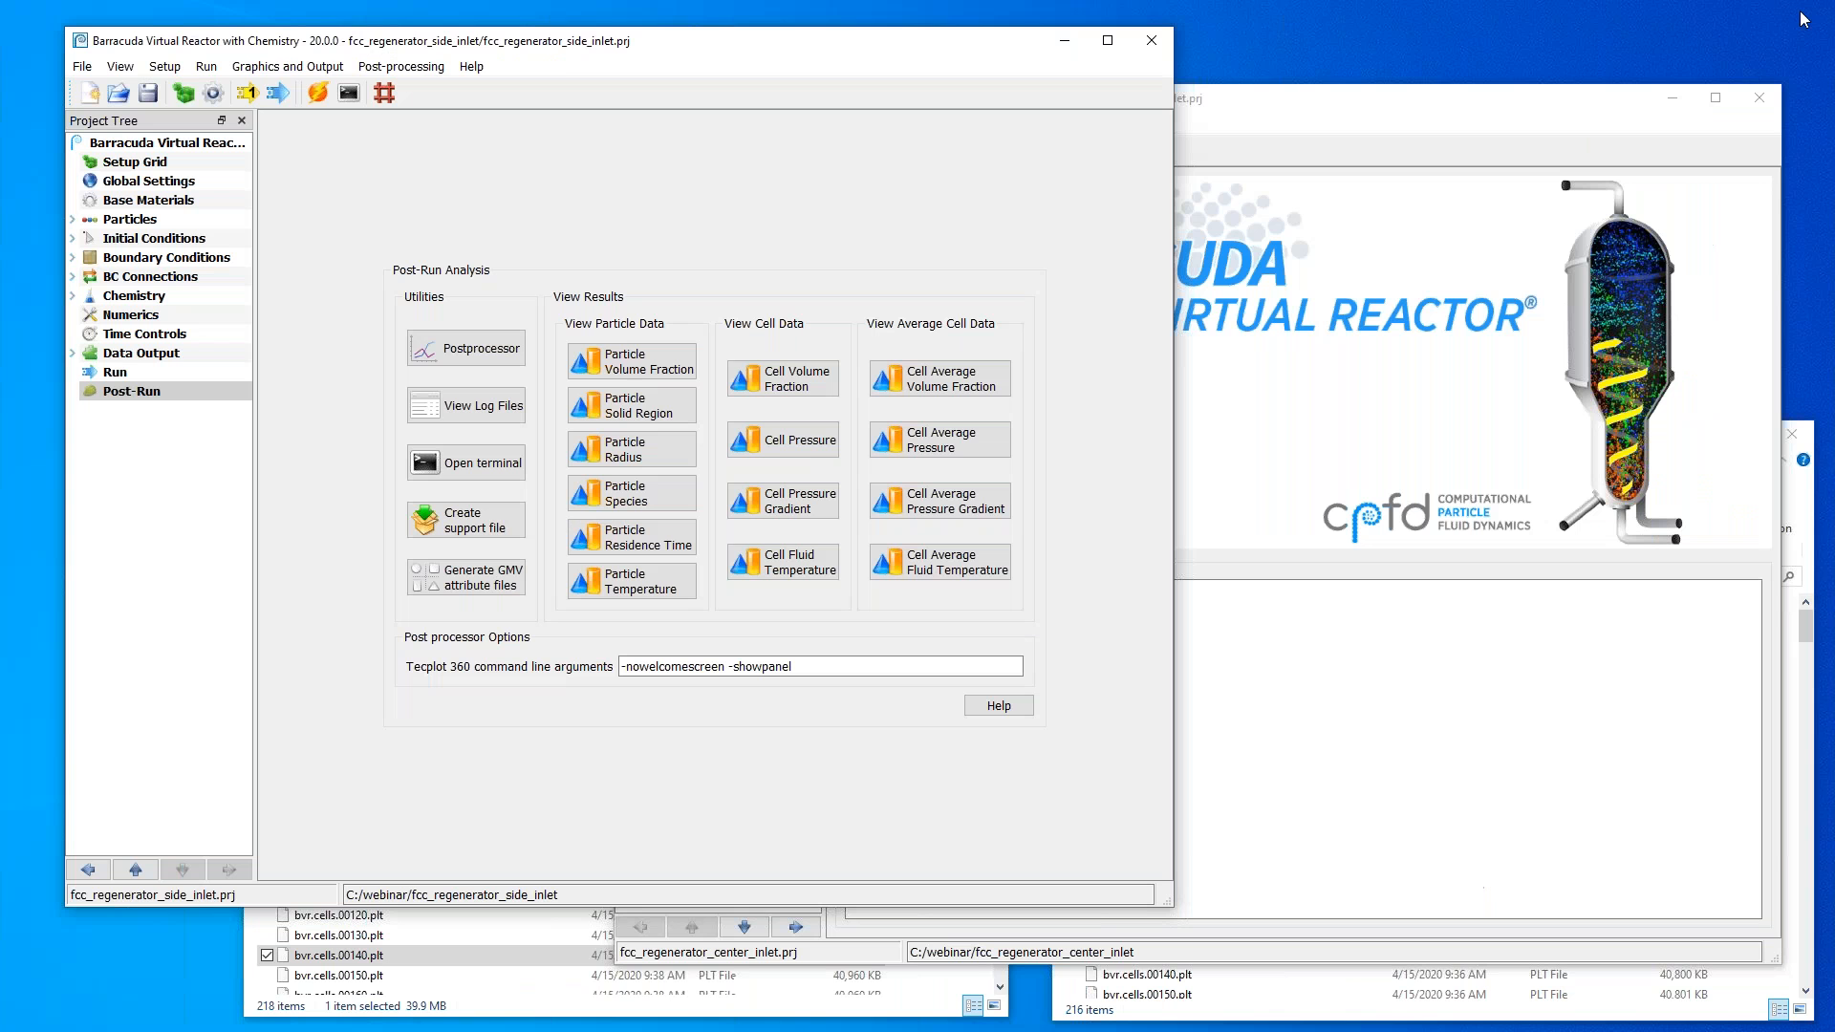
{"action": "left_click", "coordinate": [520, 955]}
{"action": "left_click", "coordinate": [611, 586]}
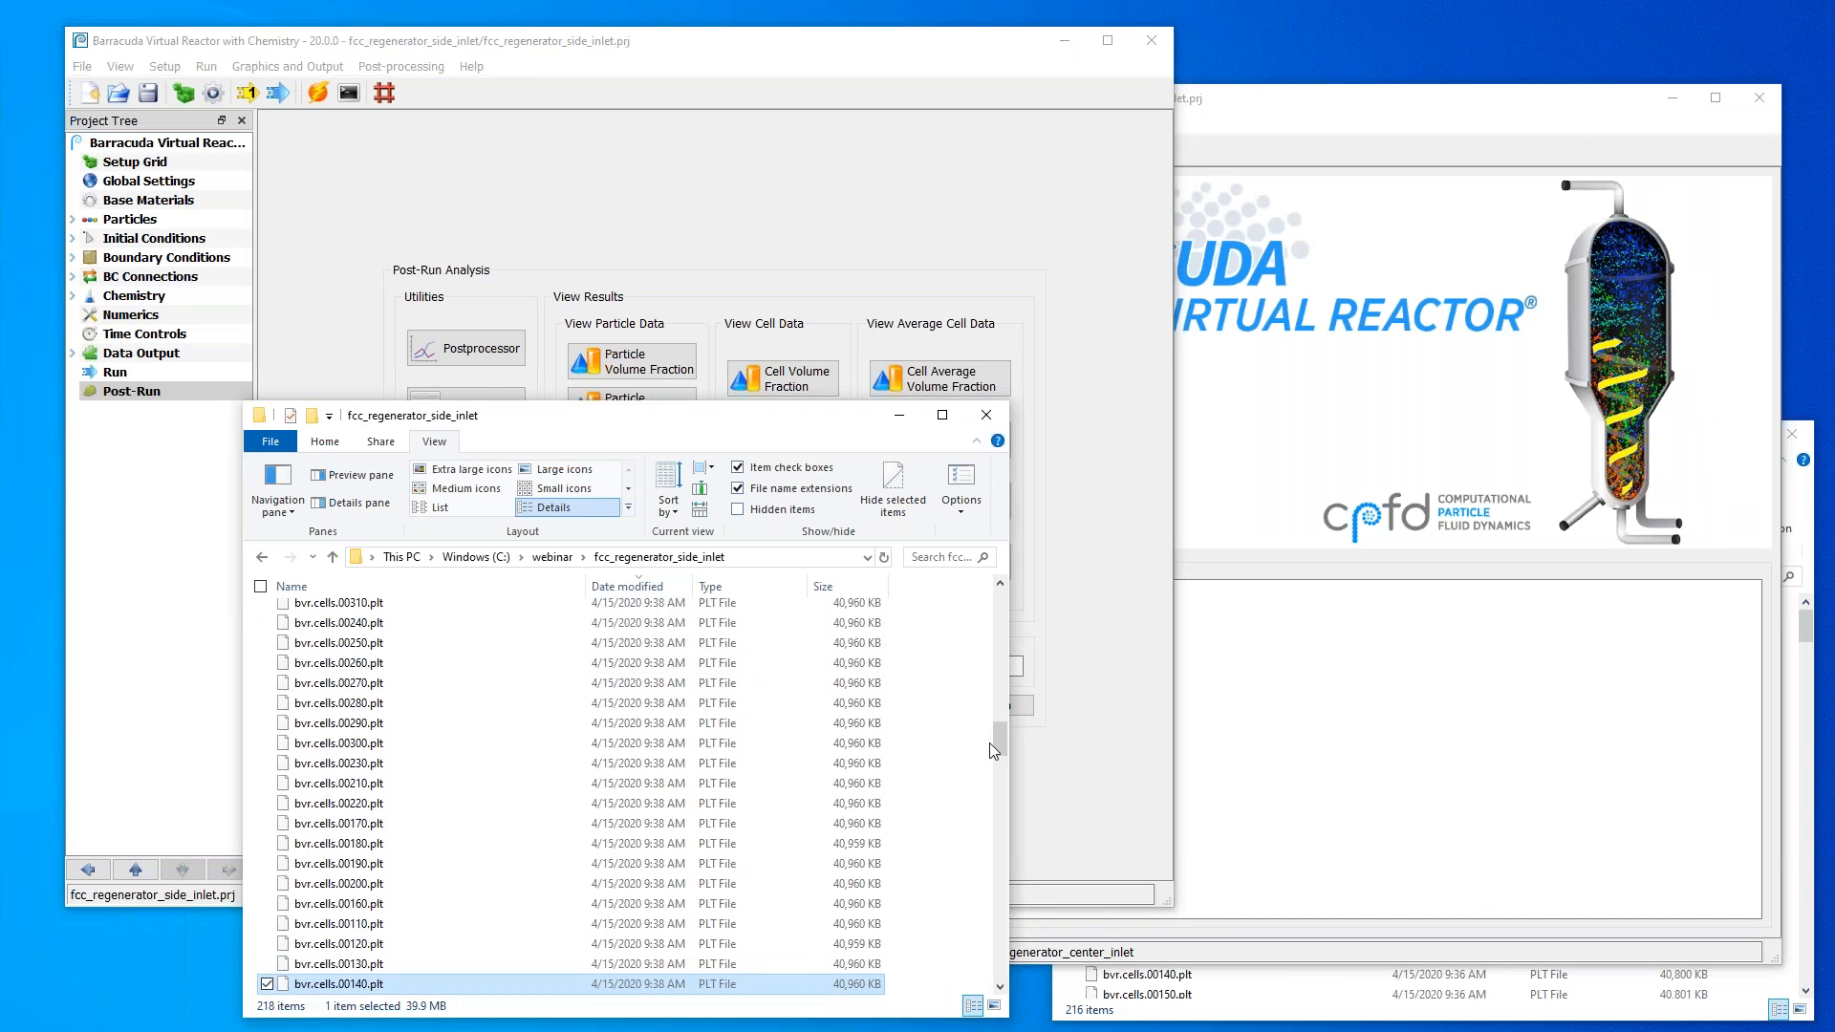
{"action": "left_click_drag", "start_coordinate": [1000, 731], "coordinate": [996, 594]}
{"action": "left_click", "coordinate": [424, 615]}
Copy my_3-view_layout.lay from the fcc_regenerator_side_inlet folder into the fcc_regenerator_center_inlet folder.
{"action": "left_click", "coordinate": [1146, 994]}
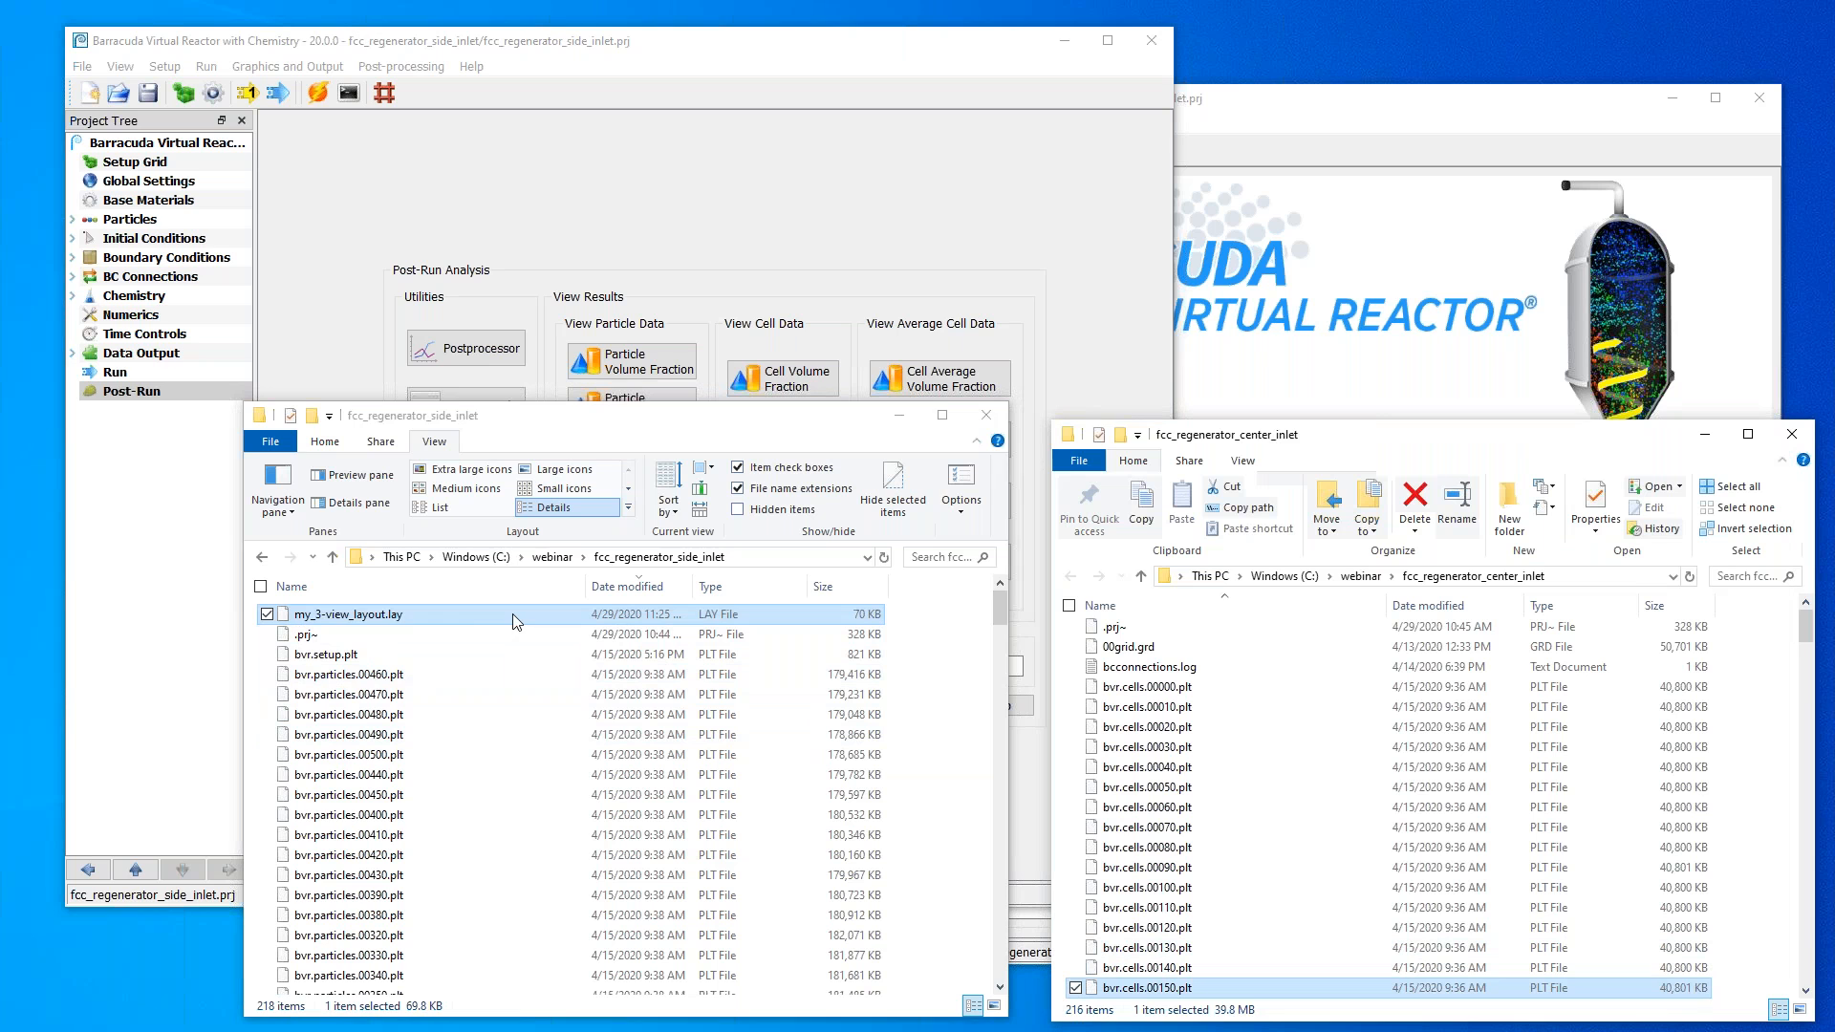
{"action": "left_click_drag", "start_coordinate": [516, 621], "coordinate": [1305, 772]}
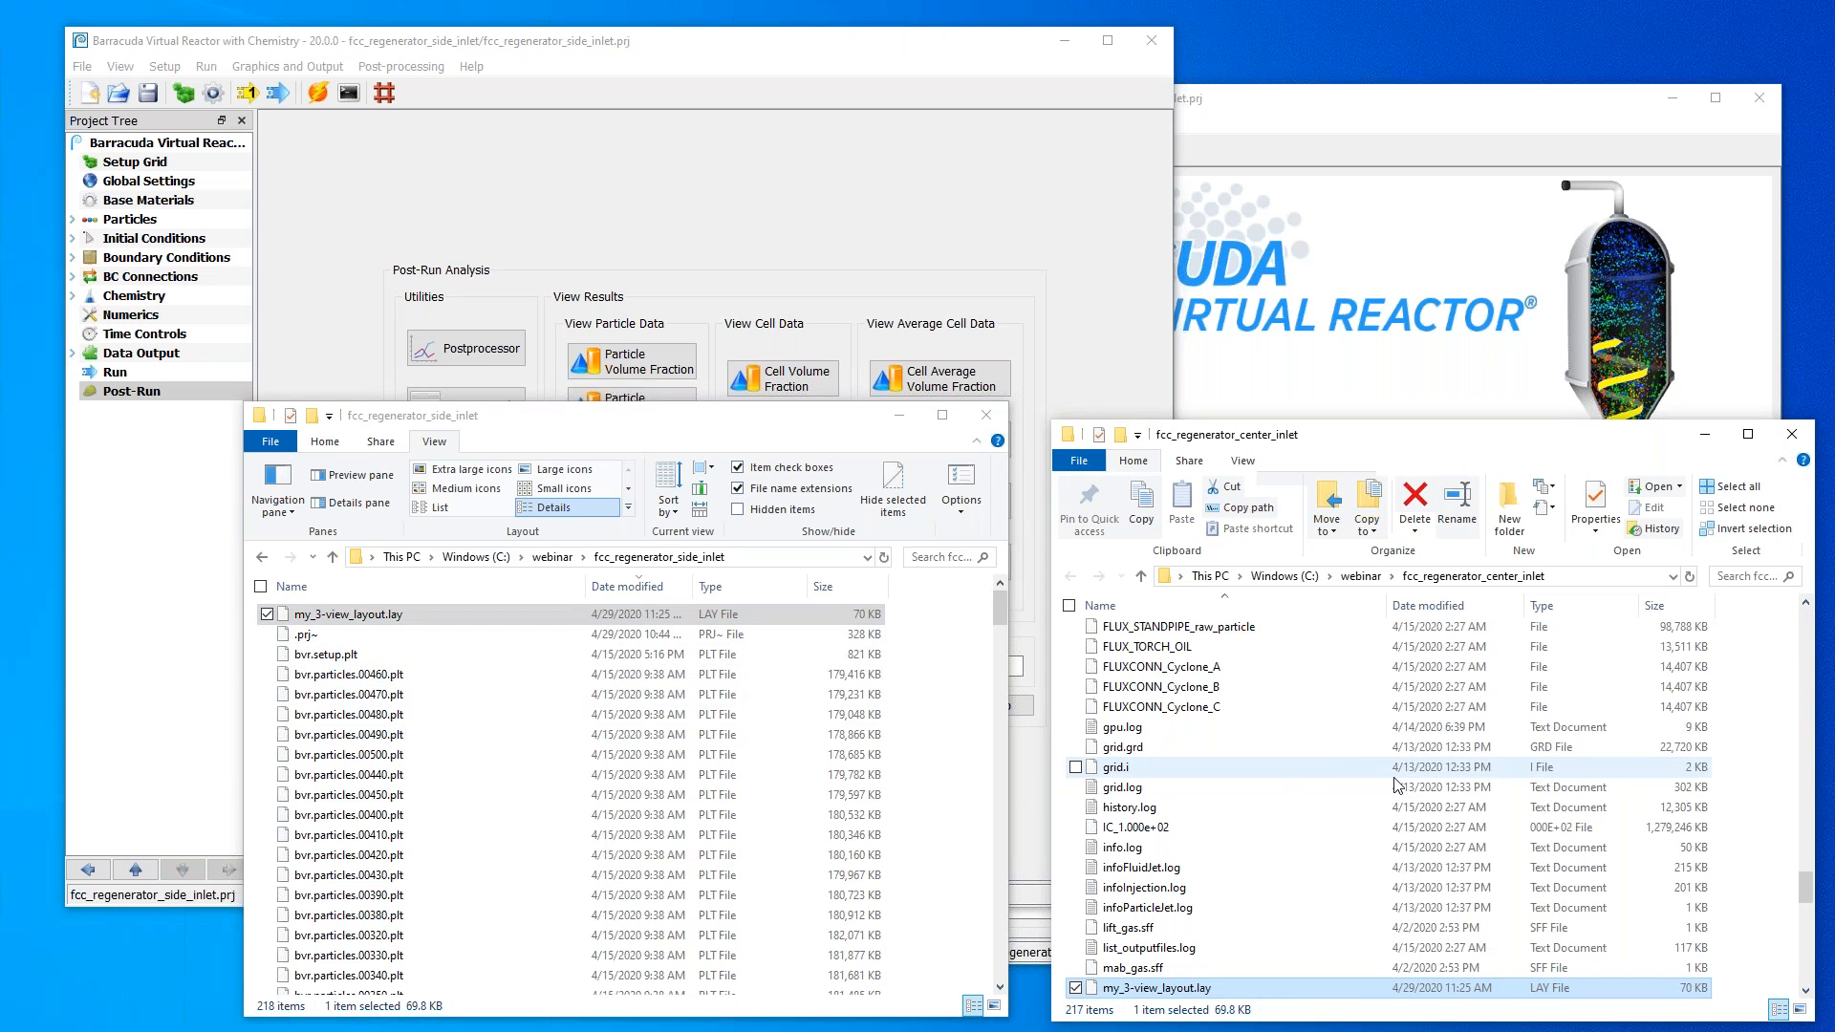
Switch to the fcc_regenerator_center_inlet project in Barracuda Virtual Reactor and open its post-run Particle Volume Fraction results in Tecplot 360.
{"action": "left_click", "coordinate": [1407, 230]}
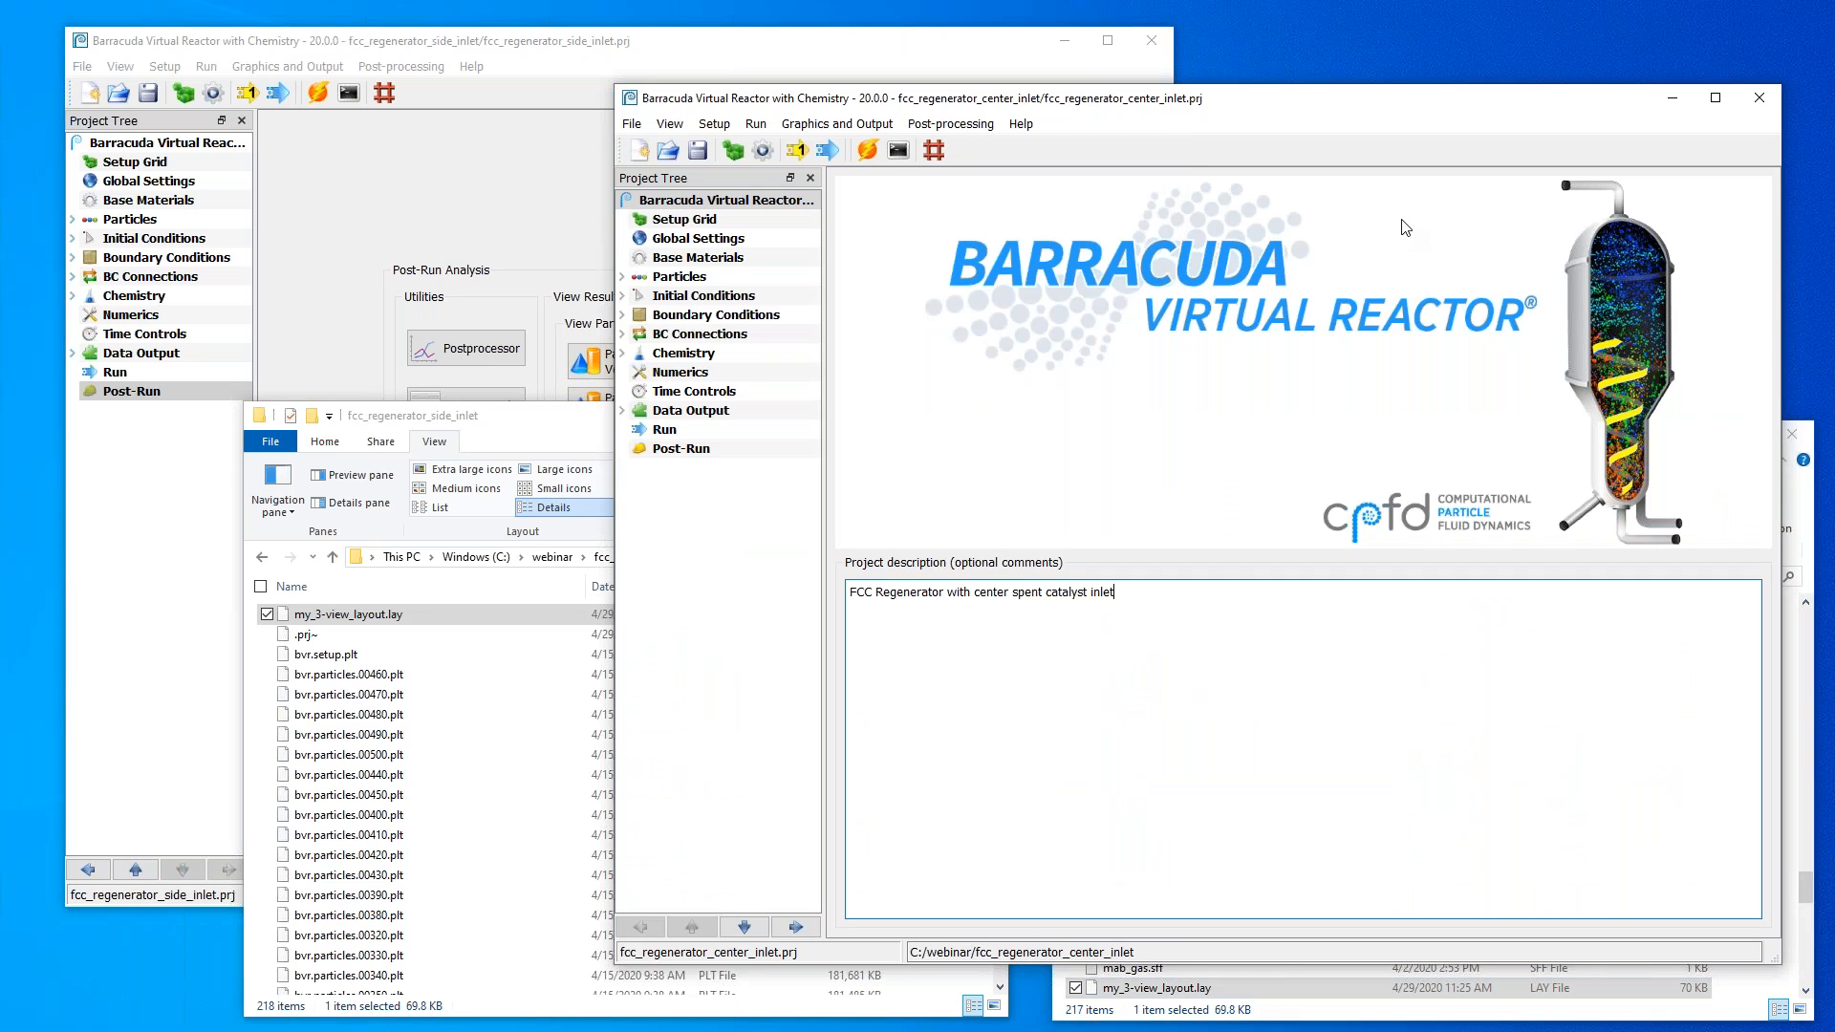
{"action": "left_click", "coordinate": [672, 449]}
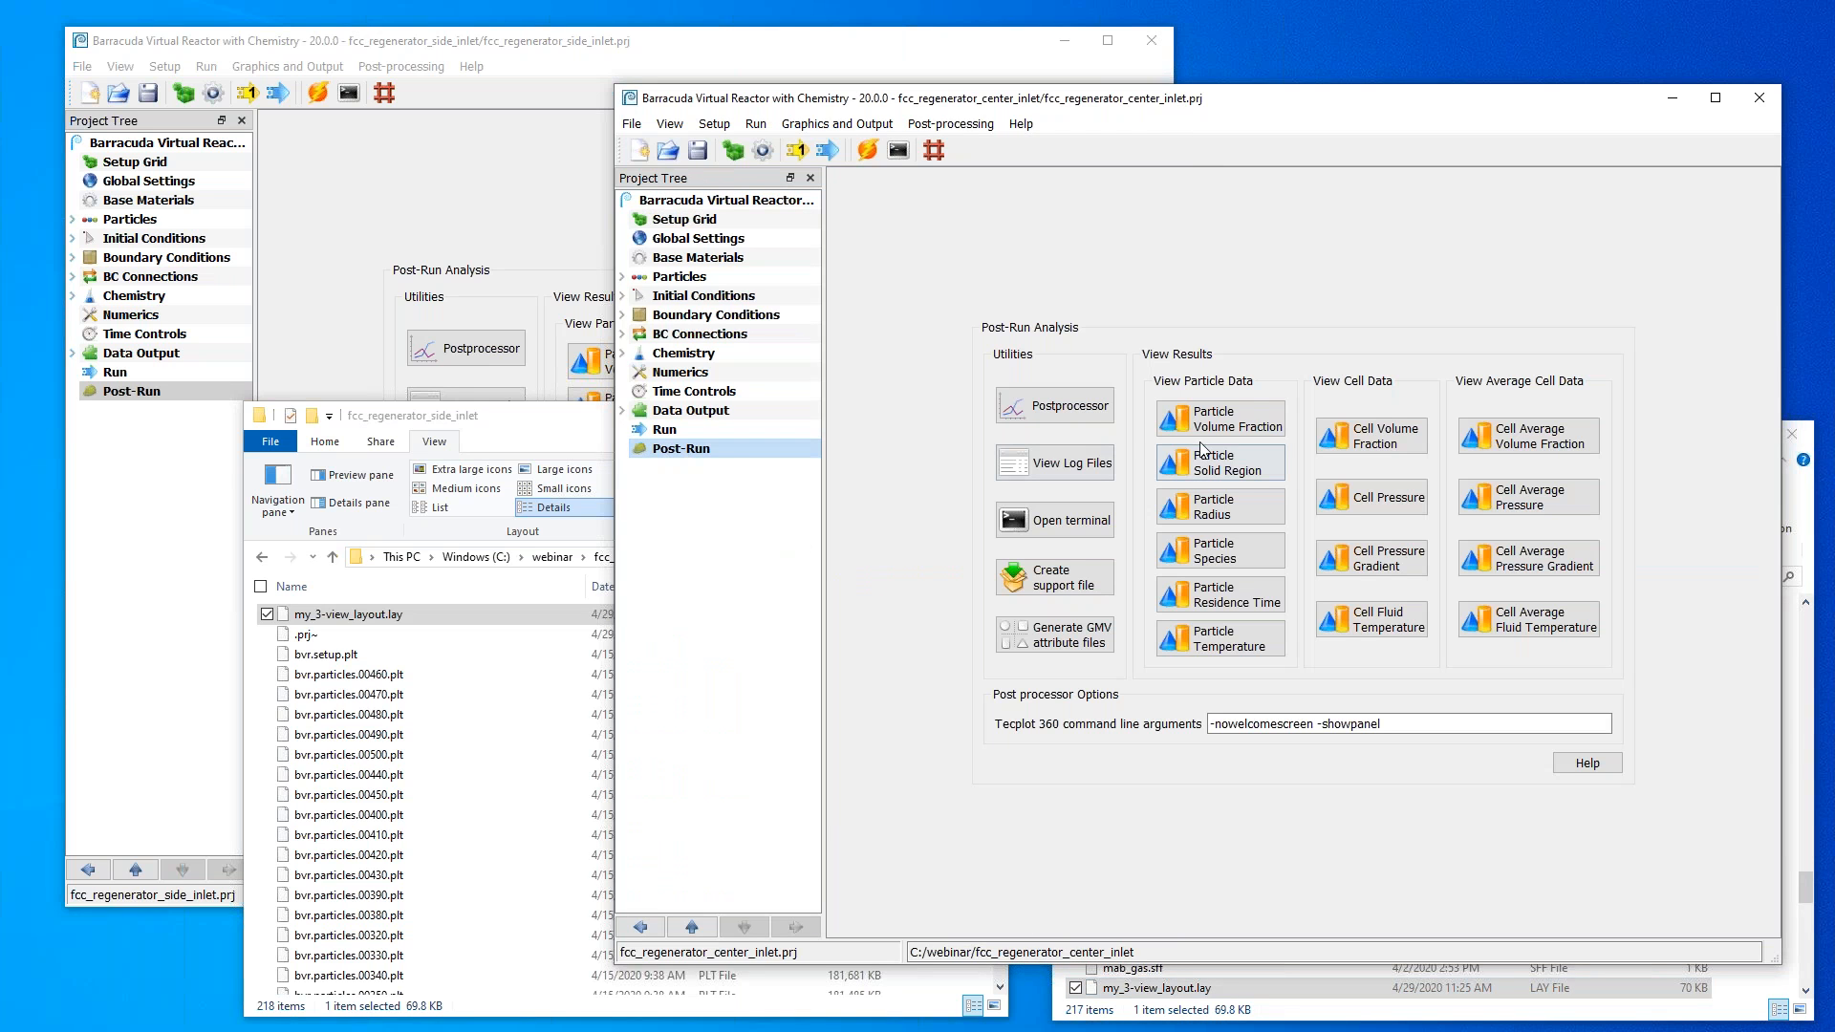
{"action": "left_click", "coordinate": [1224, 430]}
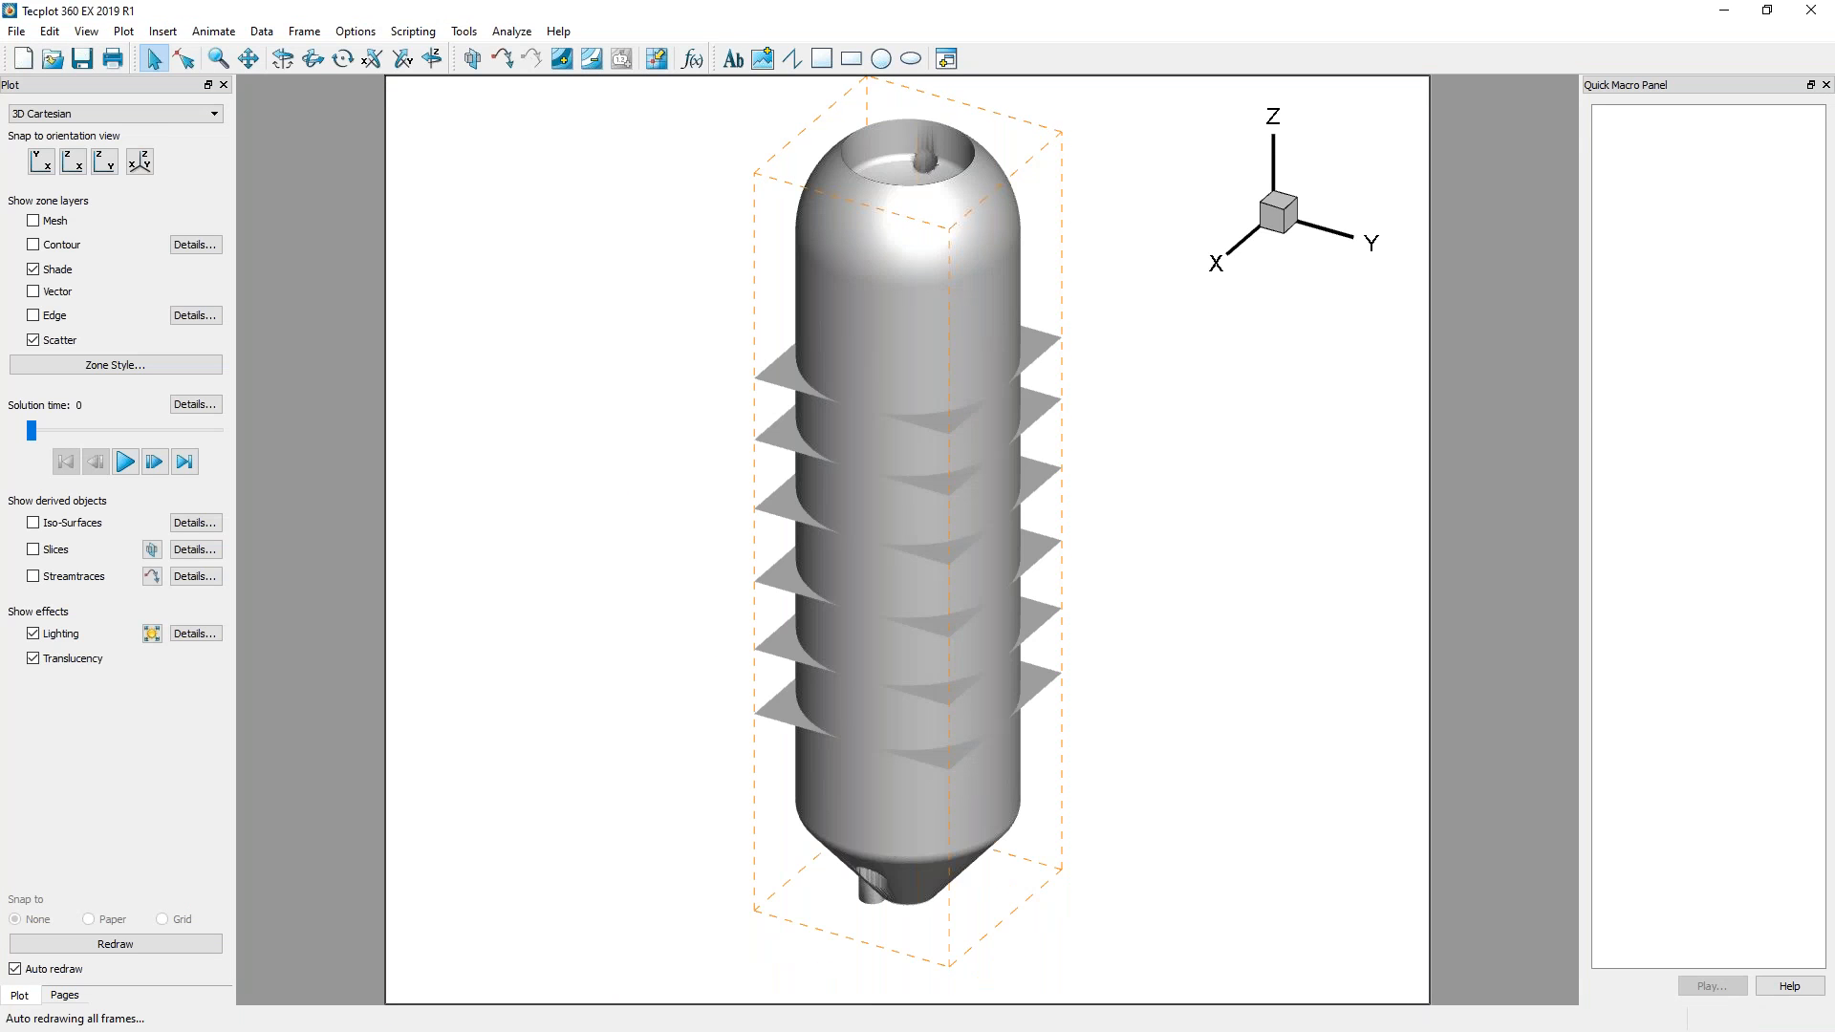
Load the layout my_3-view_layout.lay from the fcc_regenerator_center_inlet folder as Barracuda data, without saving the current layout, and dismiss the loading dialog.
{"action": "left_click", "coordinate": [16, 34]}
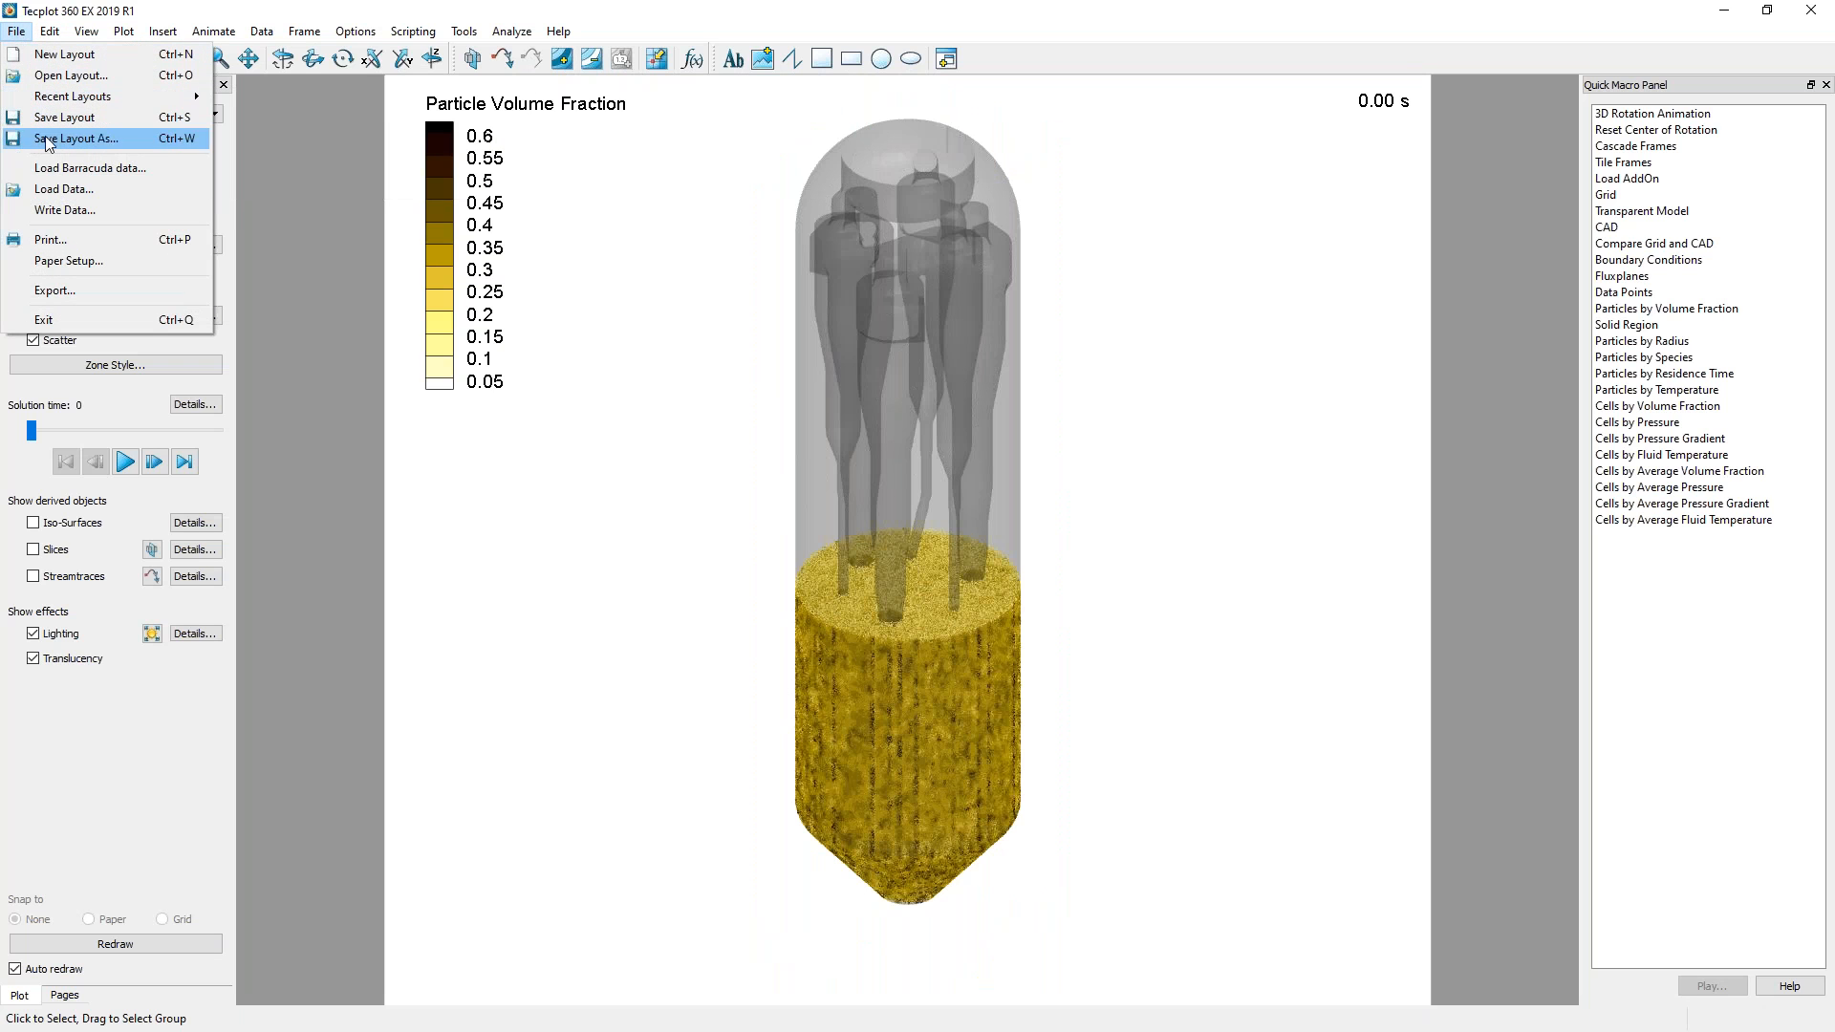
{"action": "left_click", "coordinate": [162, 168]}
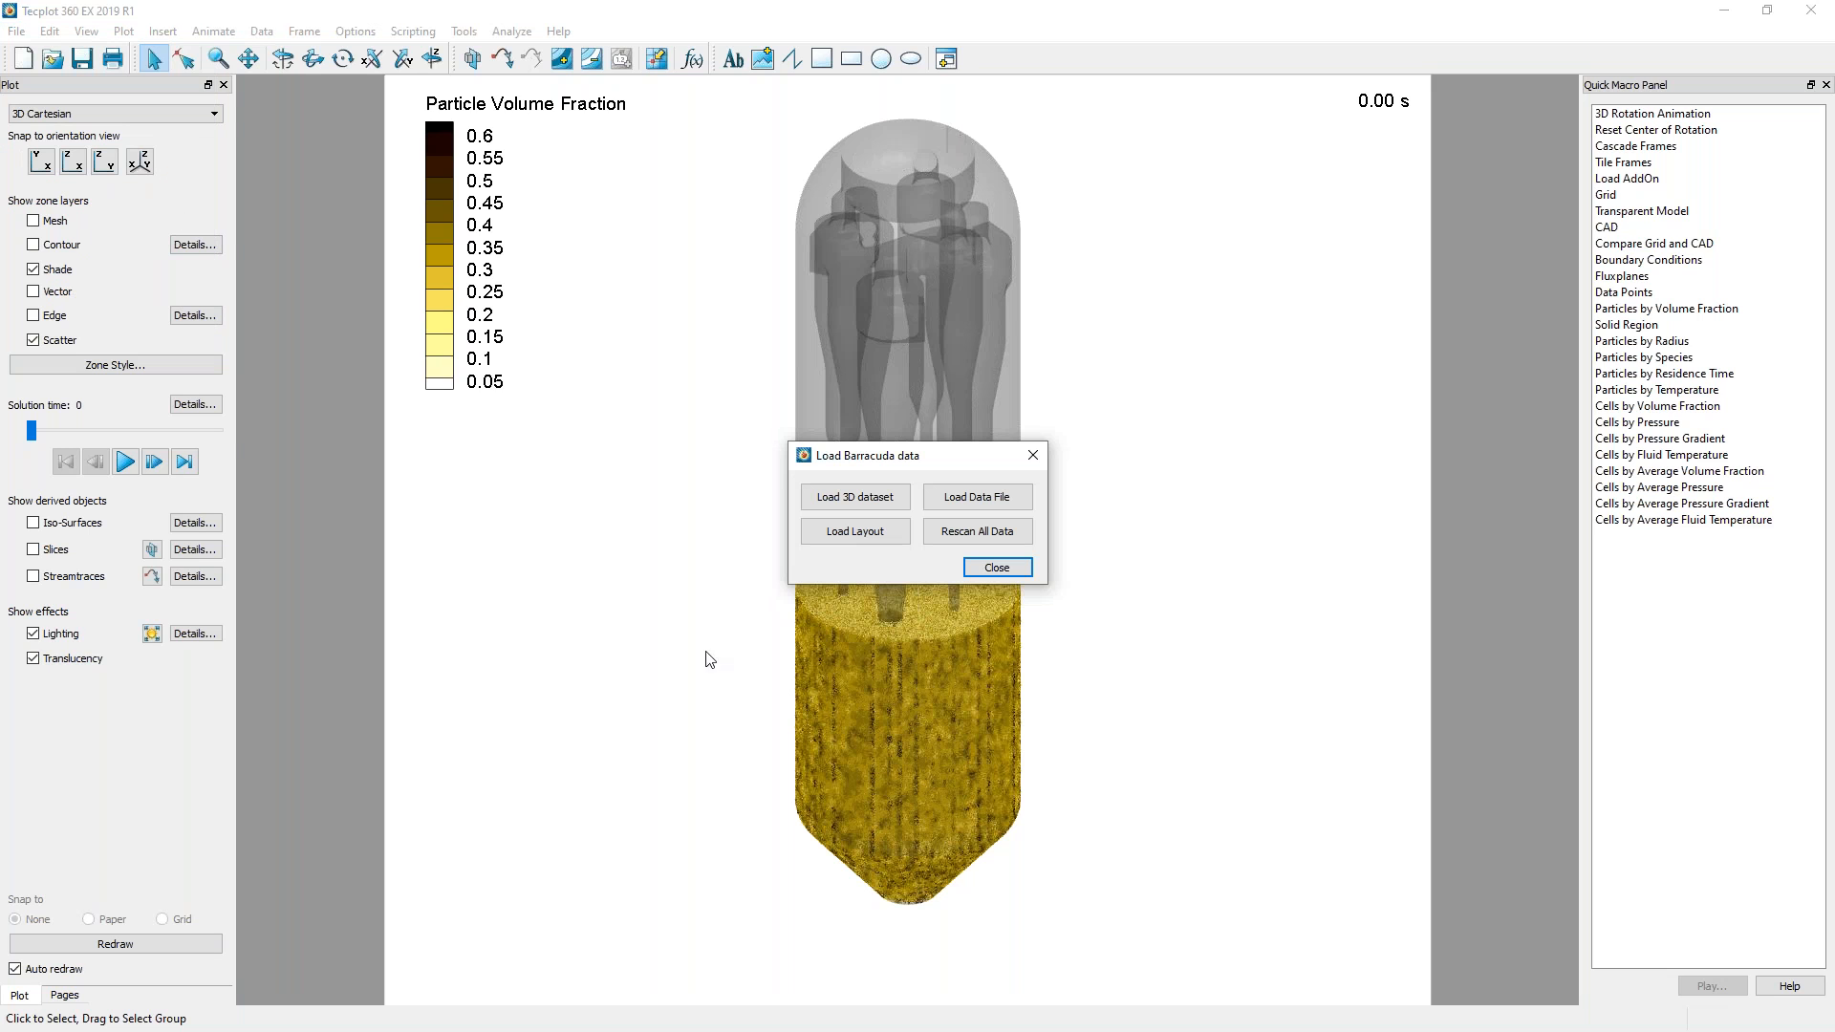
{"action": "left_click", "coordinate": [893, 535]}
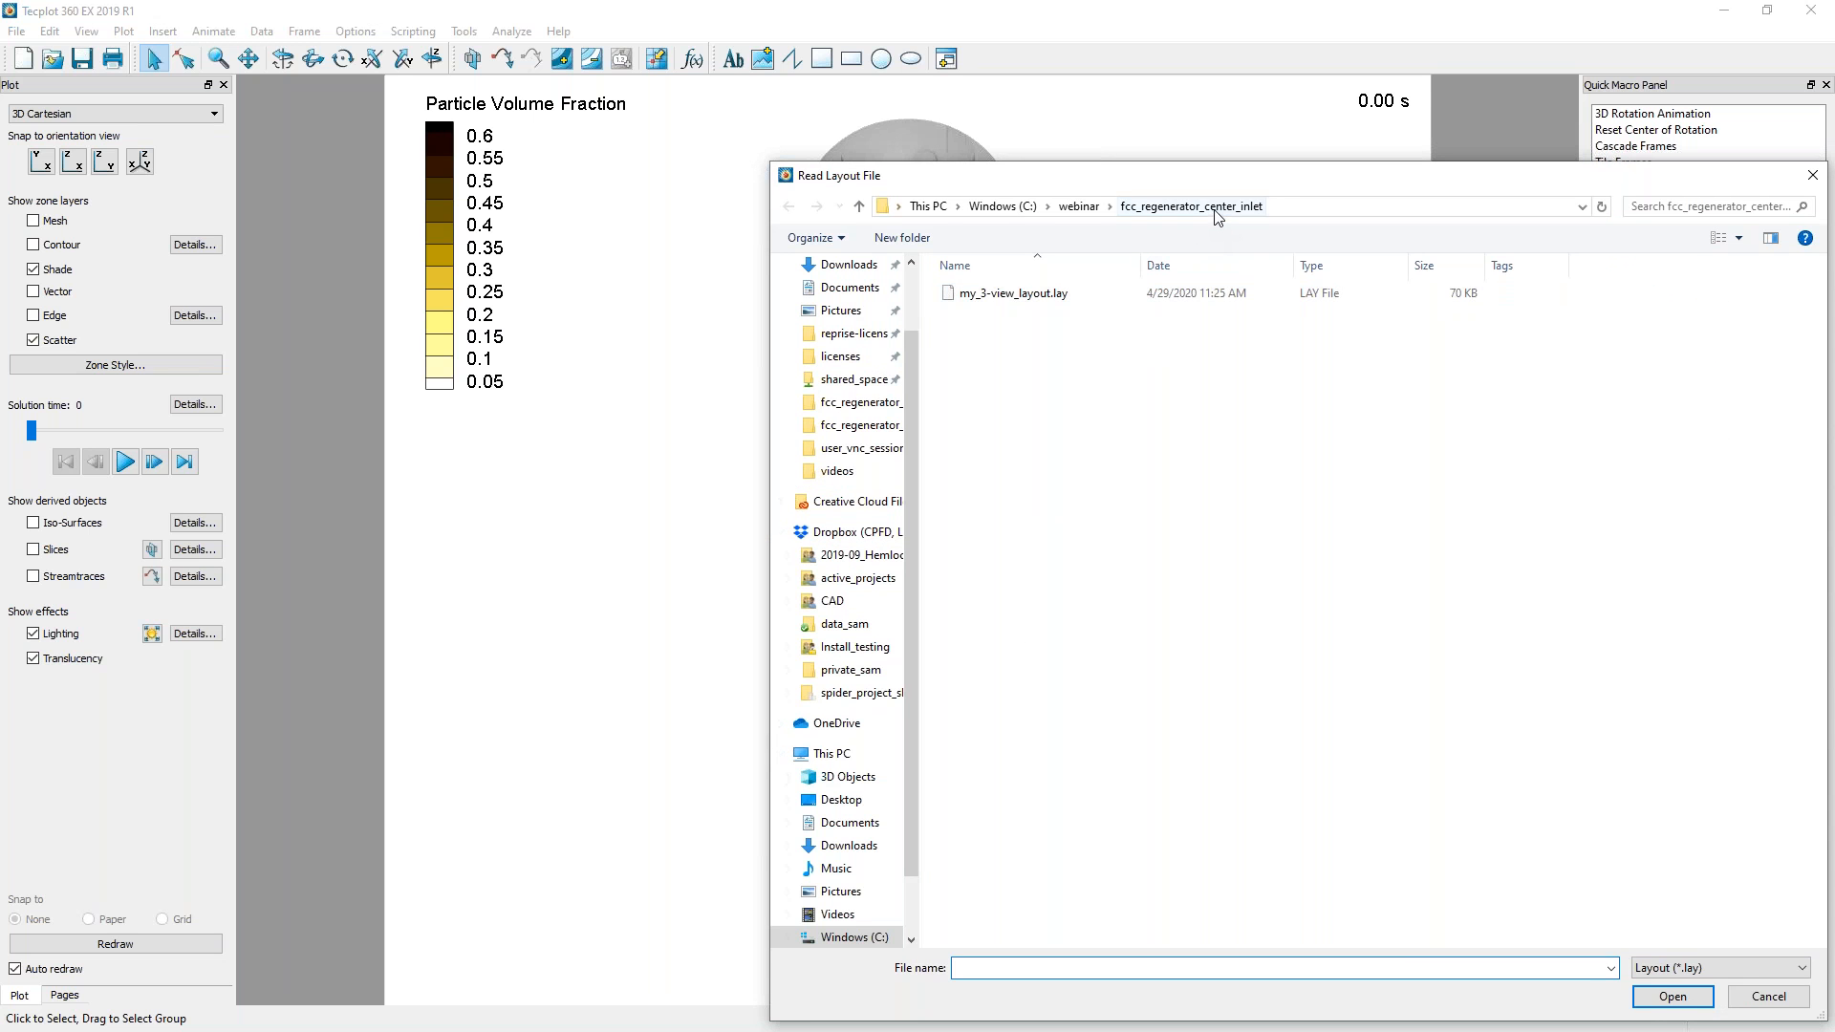
{"action": "left_click", "coordinate": [1044, 298]}
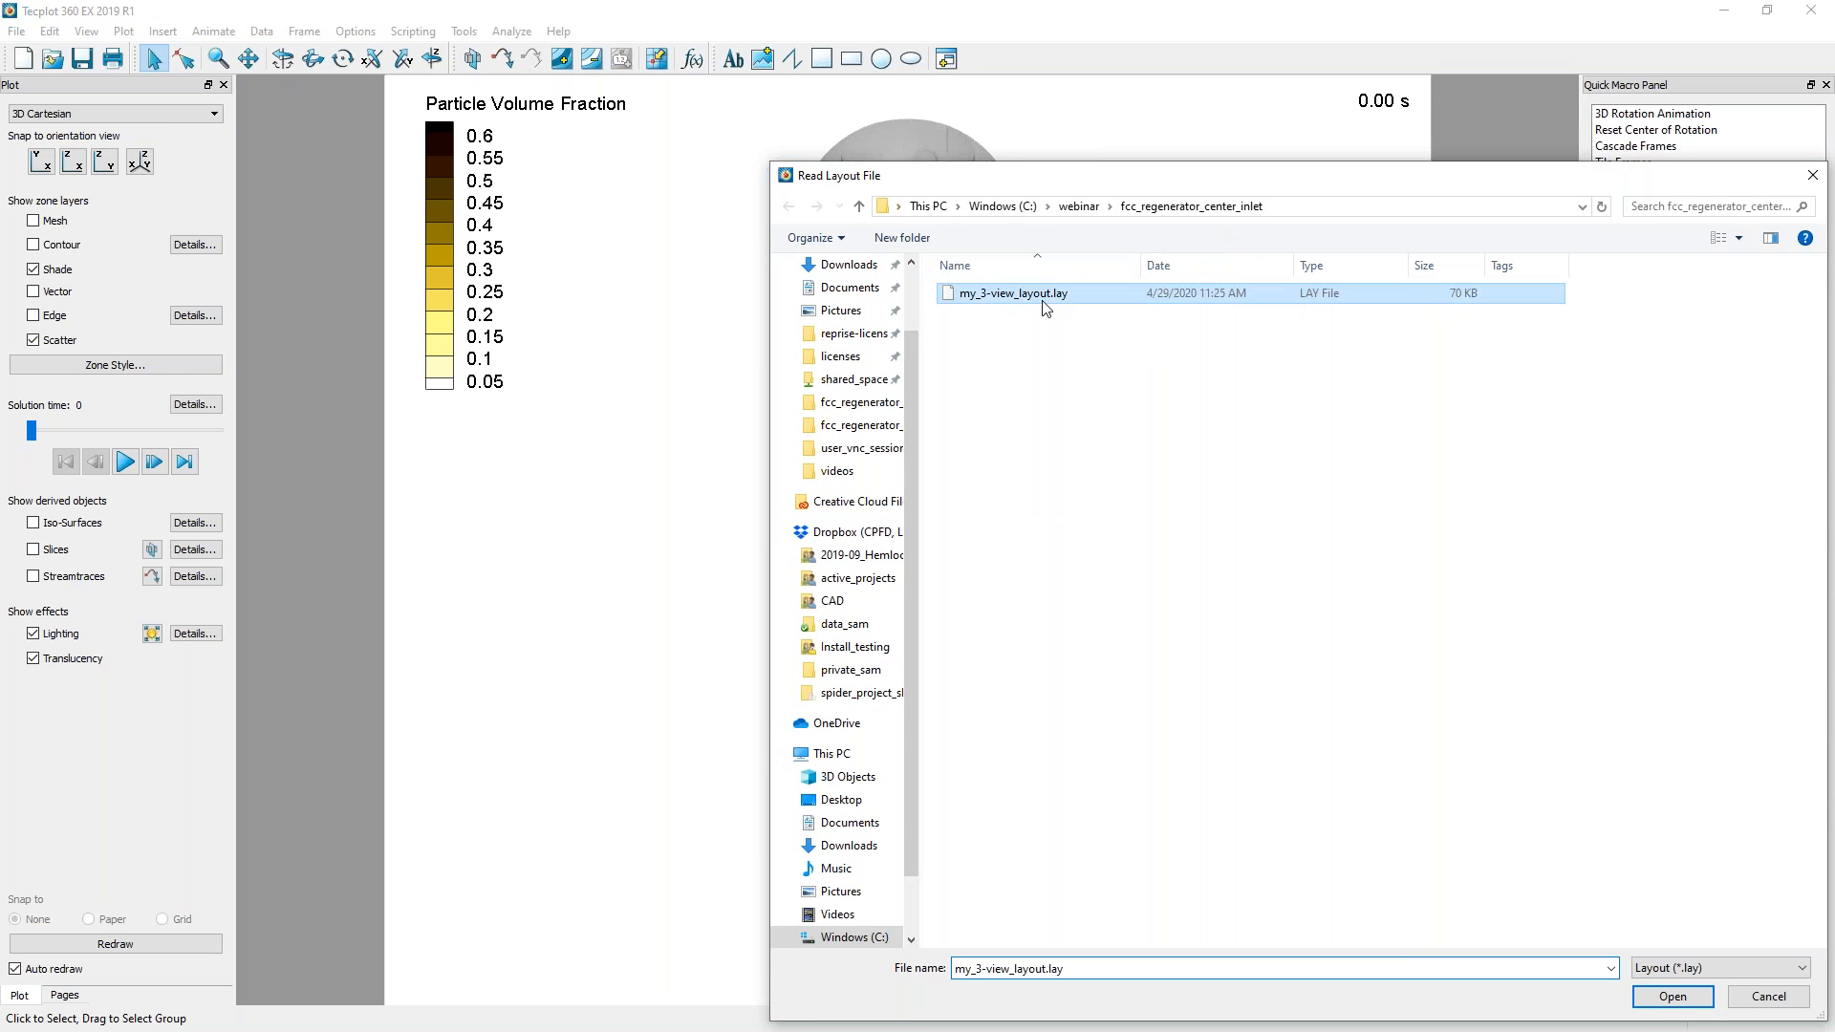
{"action": "left_click", "coordinate": [1697, 1001]}
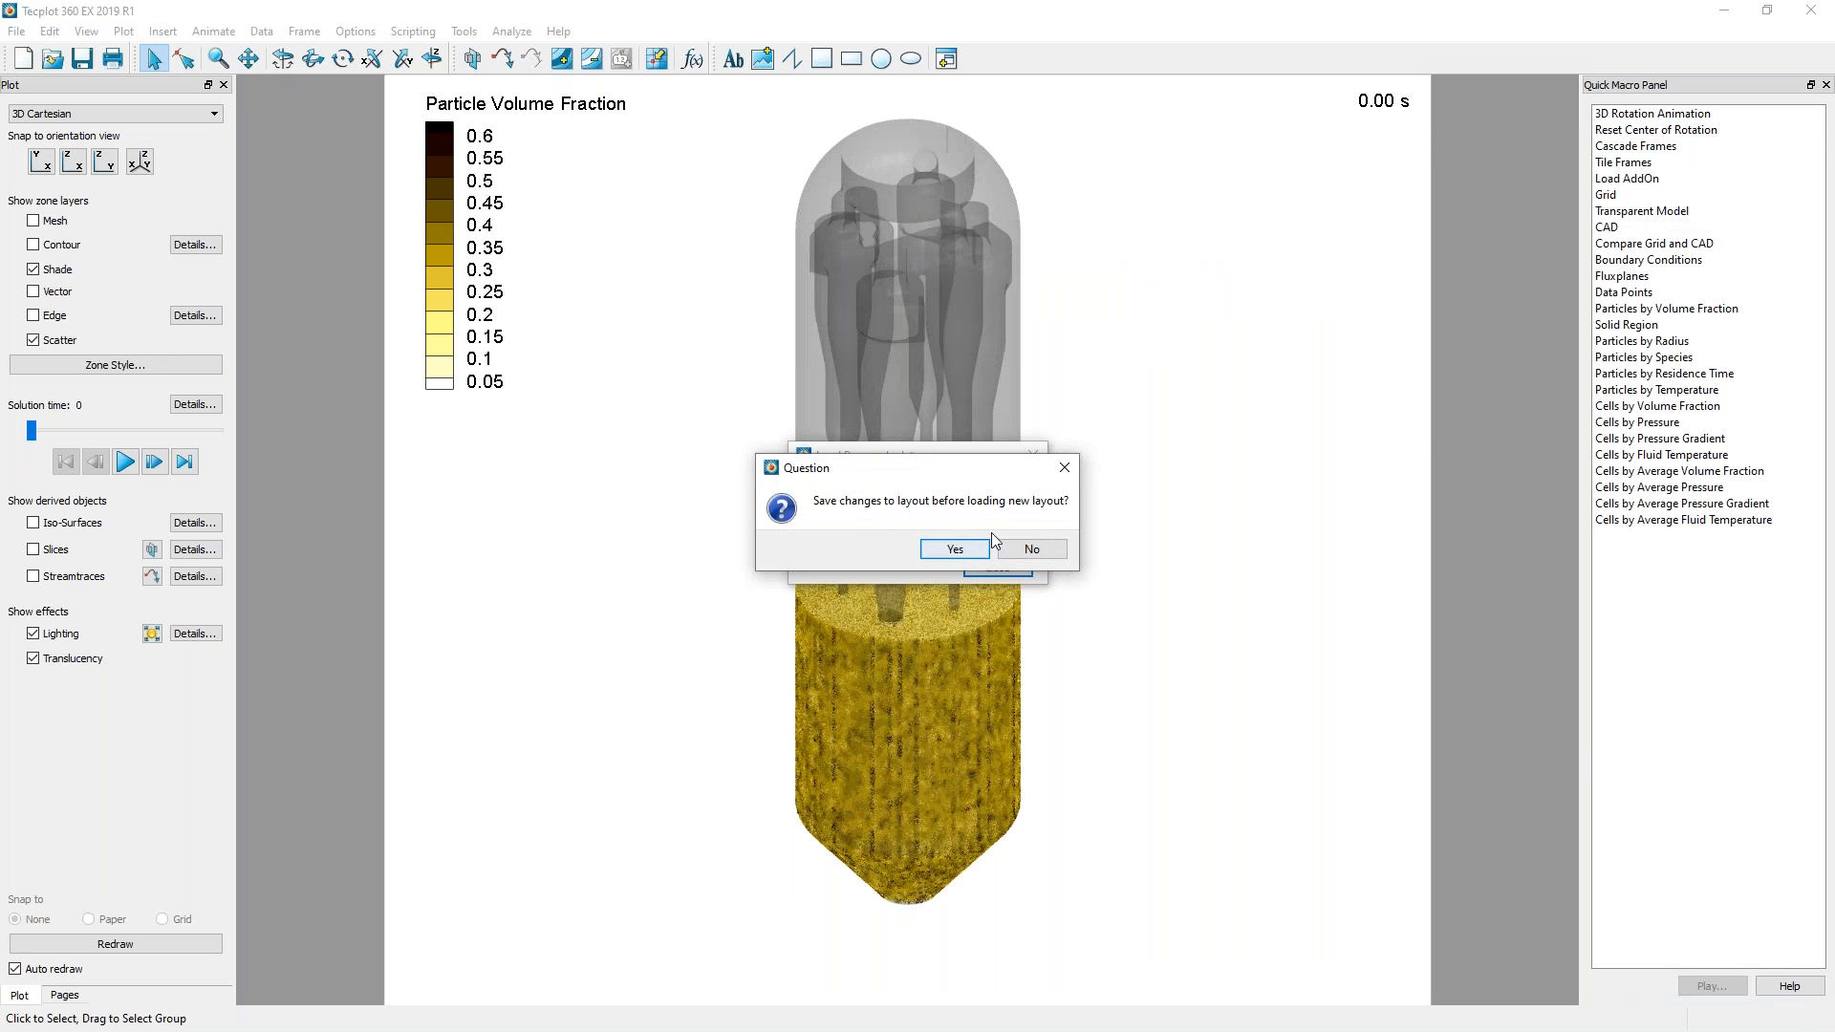
{"action": "left_click", "coordinate": [1034, 548]}
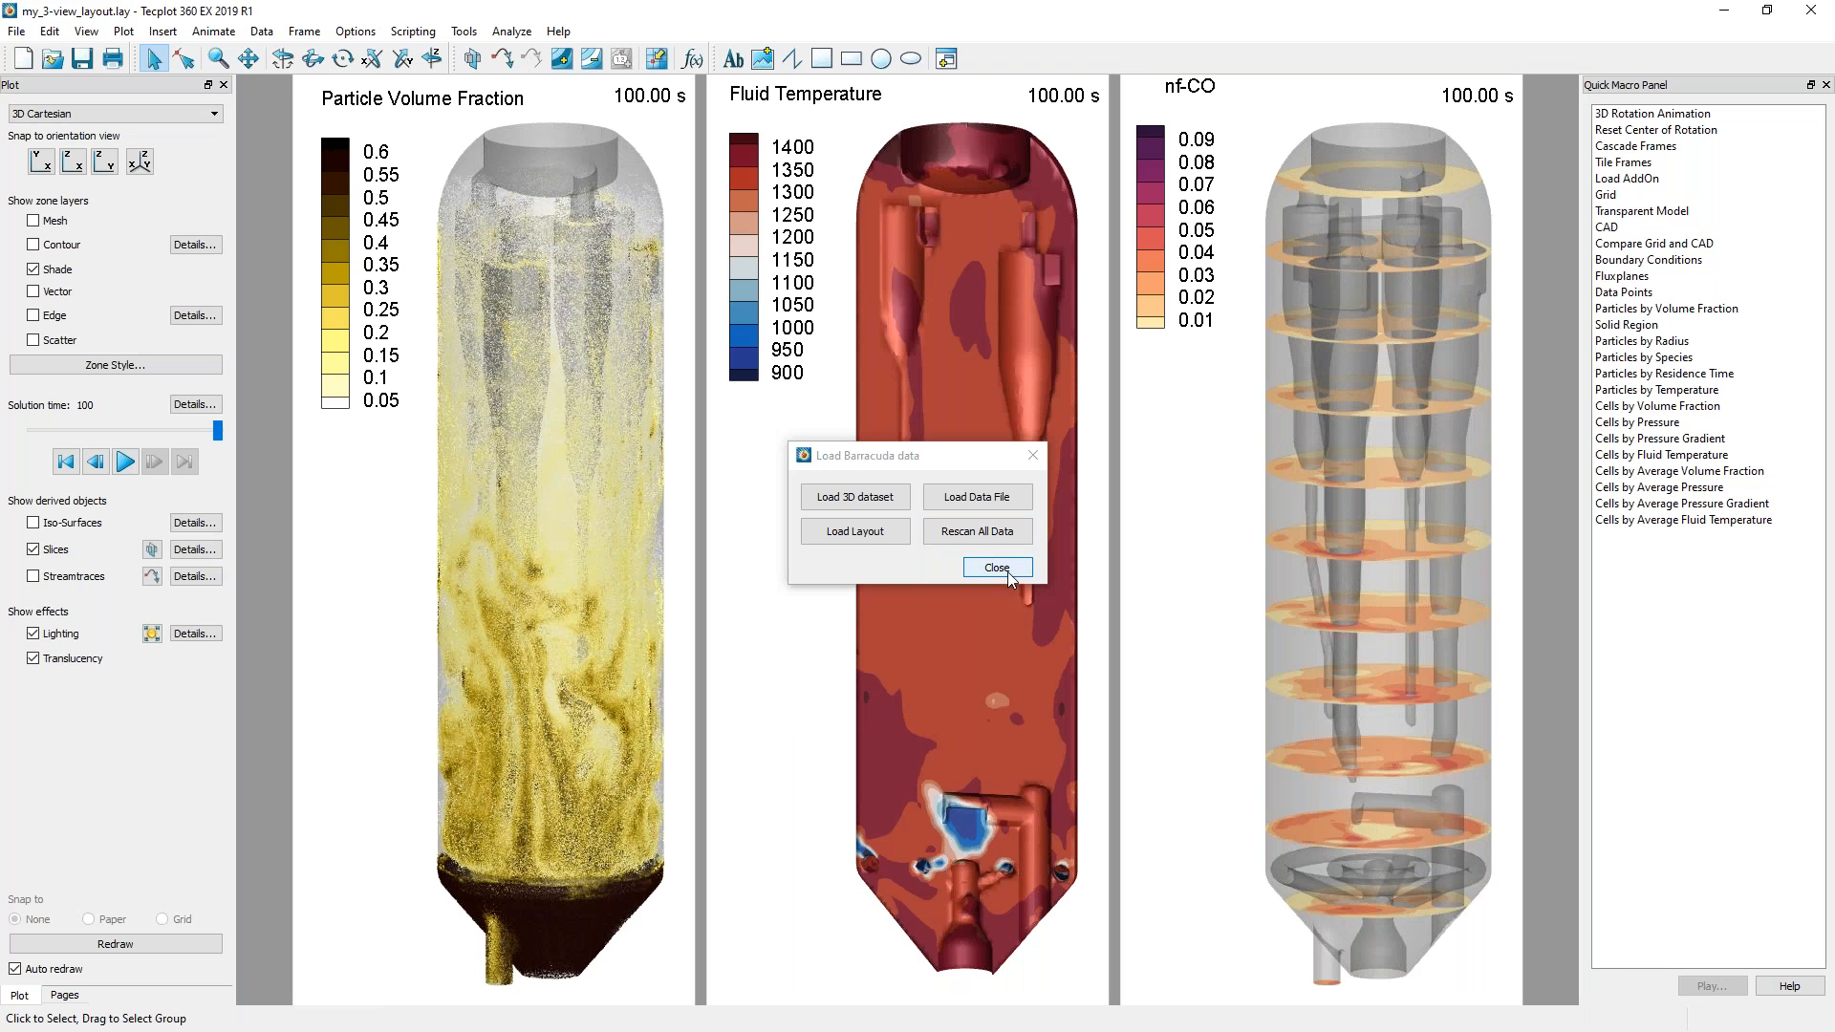
{"action": "left_click", "coordinate": [1007, 571]}
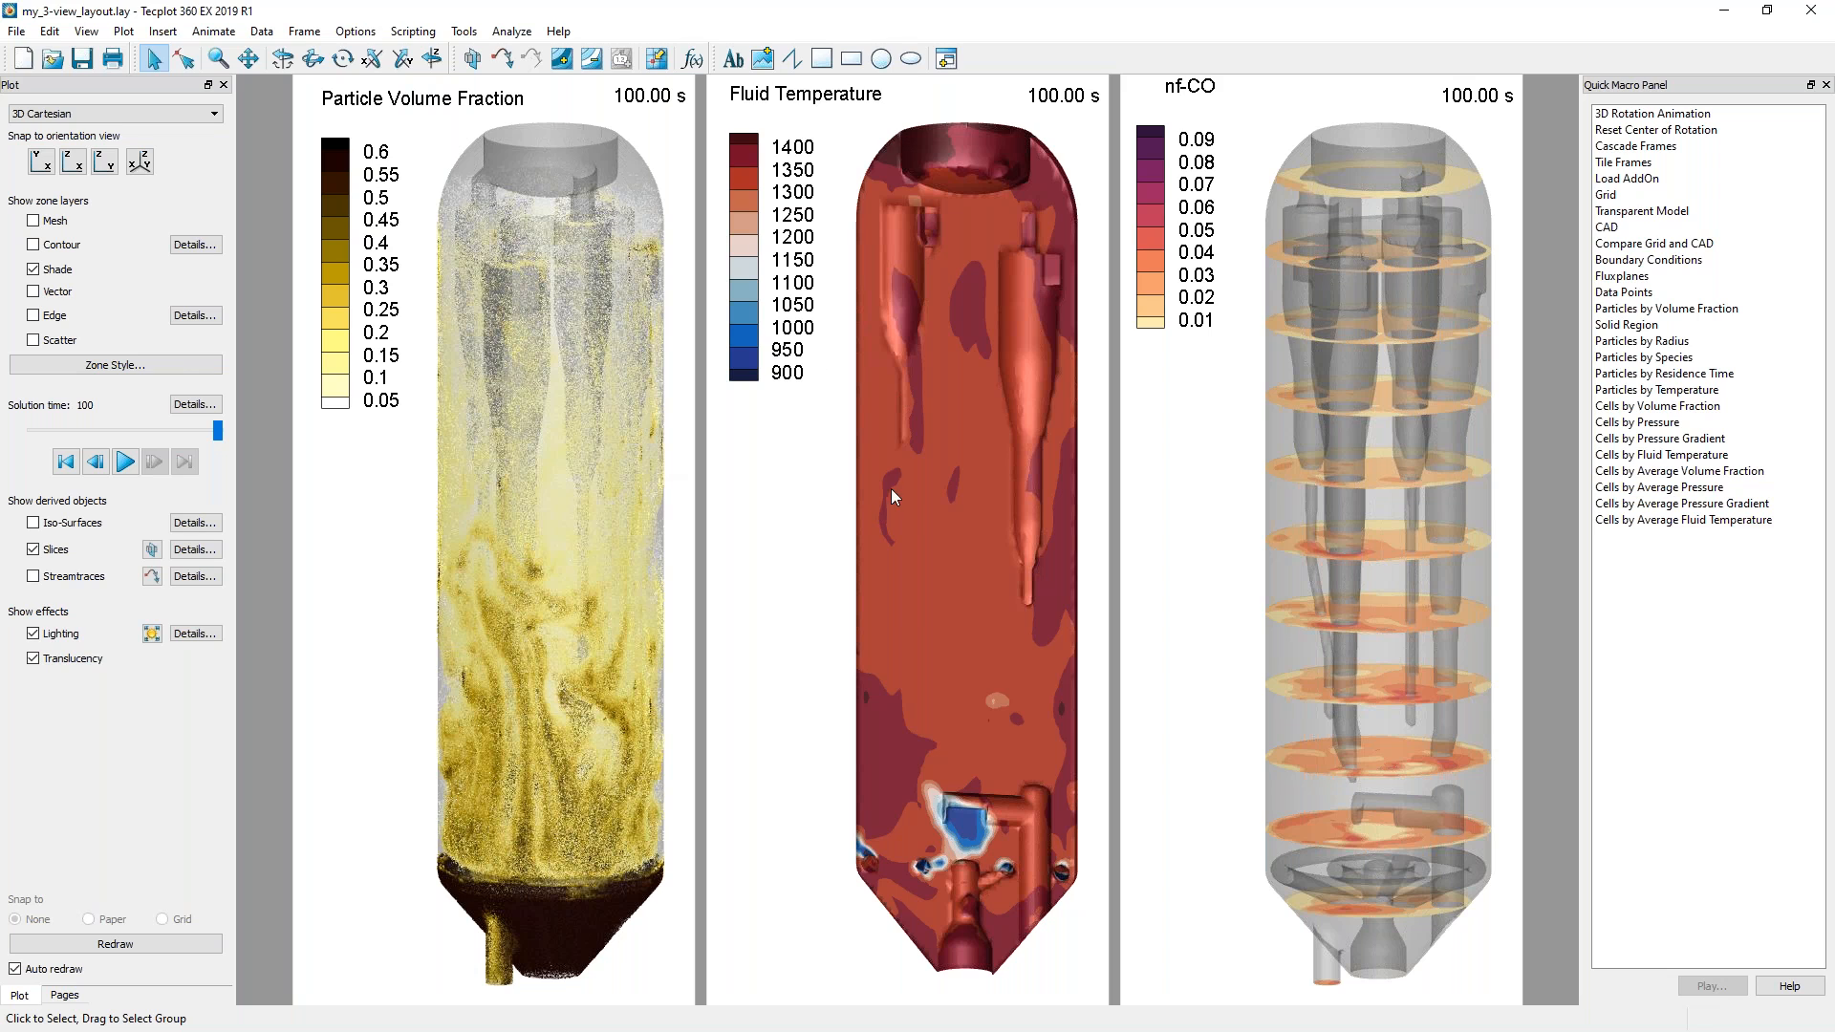
Load the 3D dataset starting with bvr.cells.00000.plt from the fcc_regenerator_side_inlet folder into the Particle Volume Fraction frame.
{"action": "left_click", "coordinate": [380, 594]}
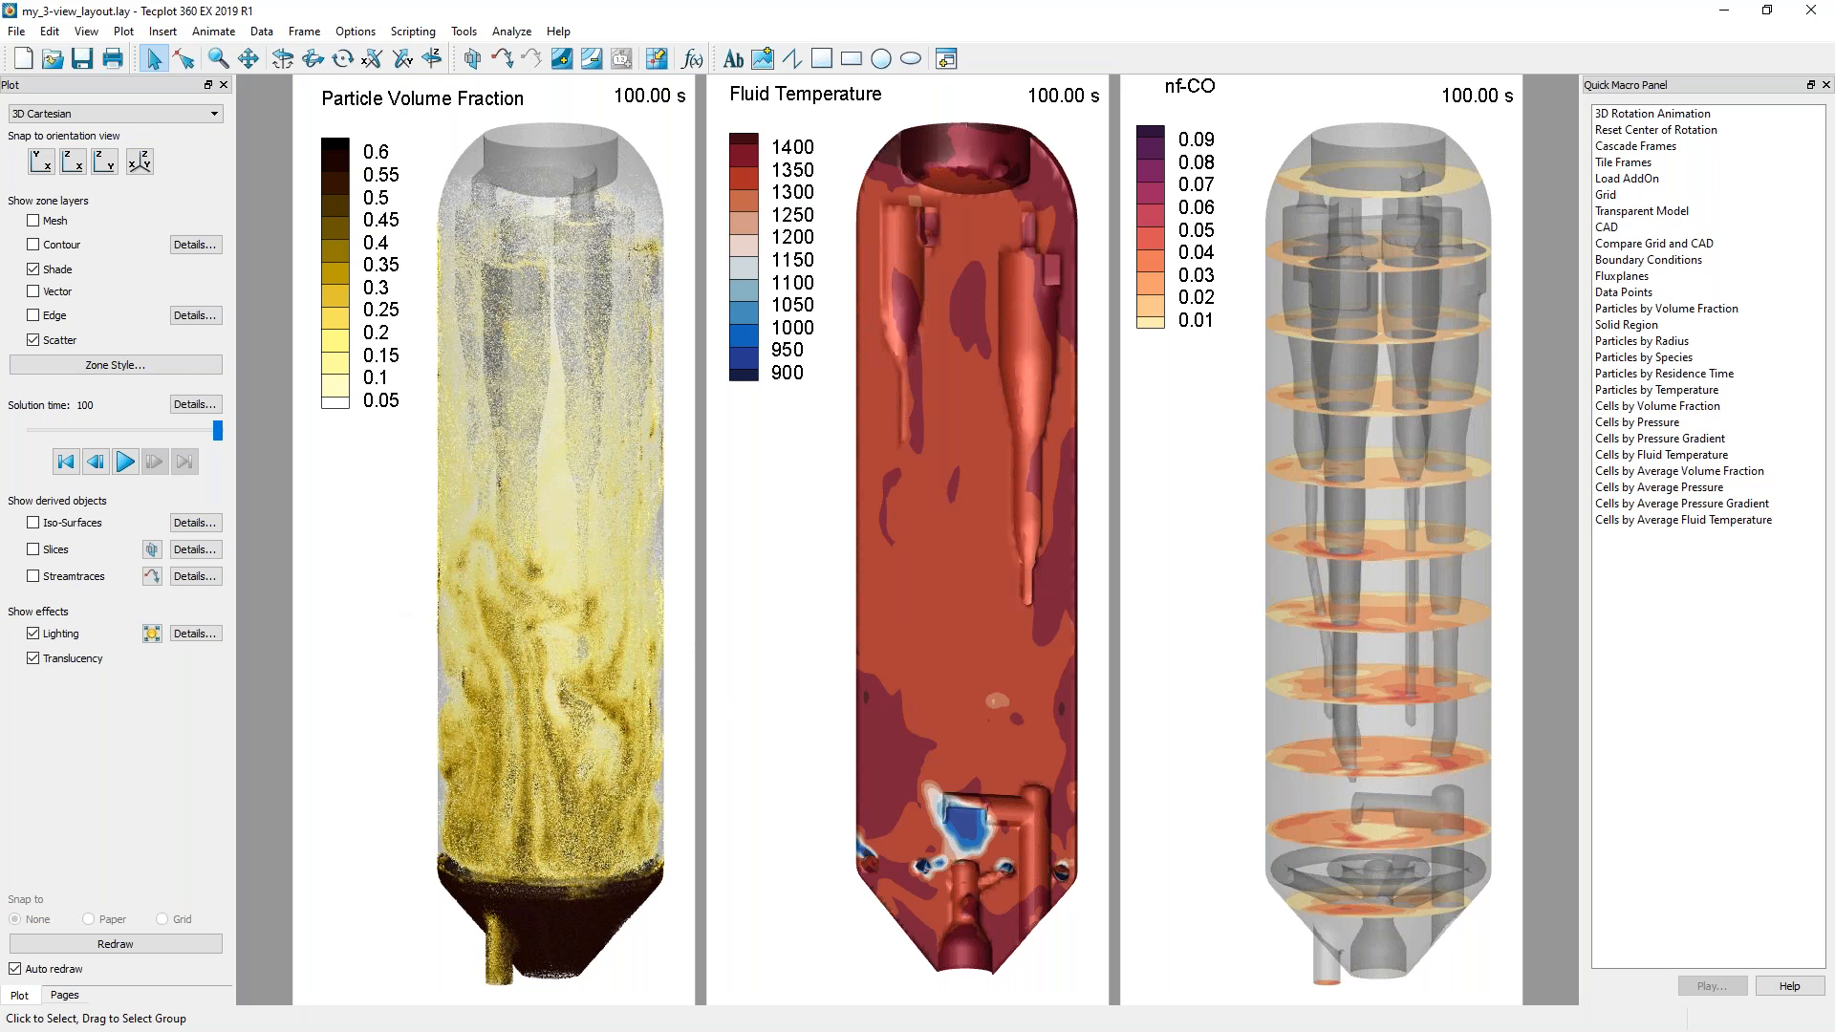
{"action": "left_click", "coordinate": [16, 30]}
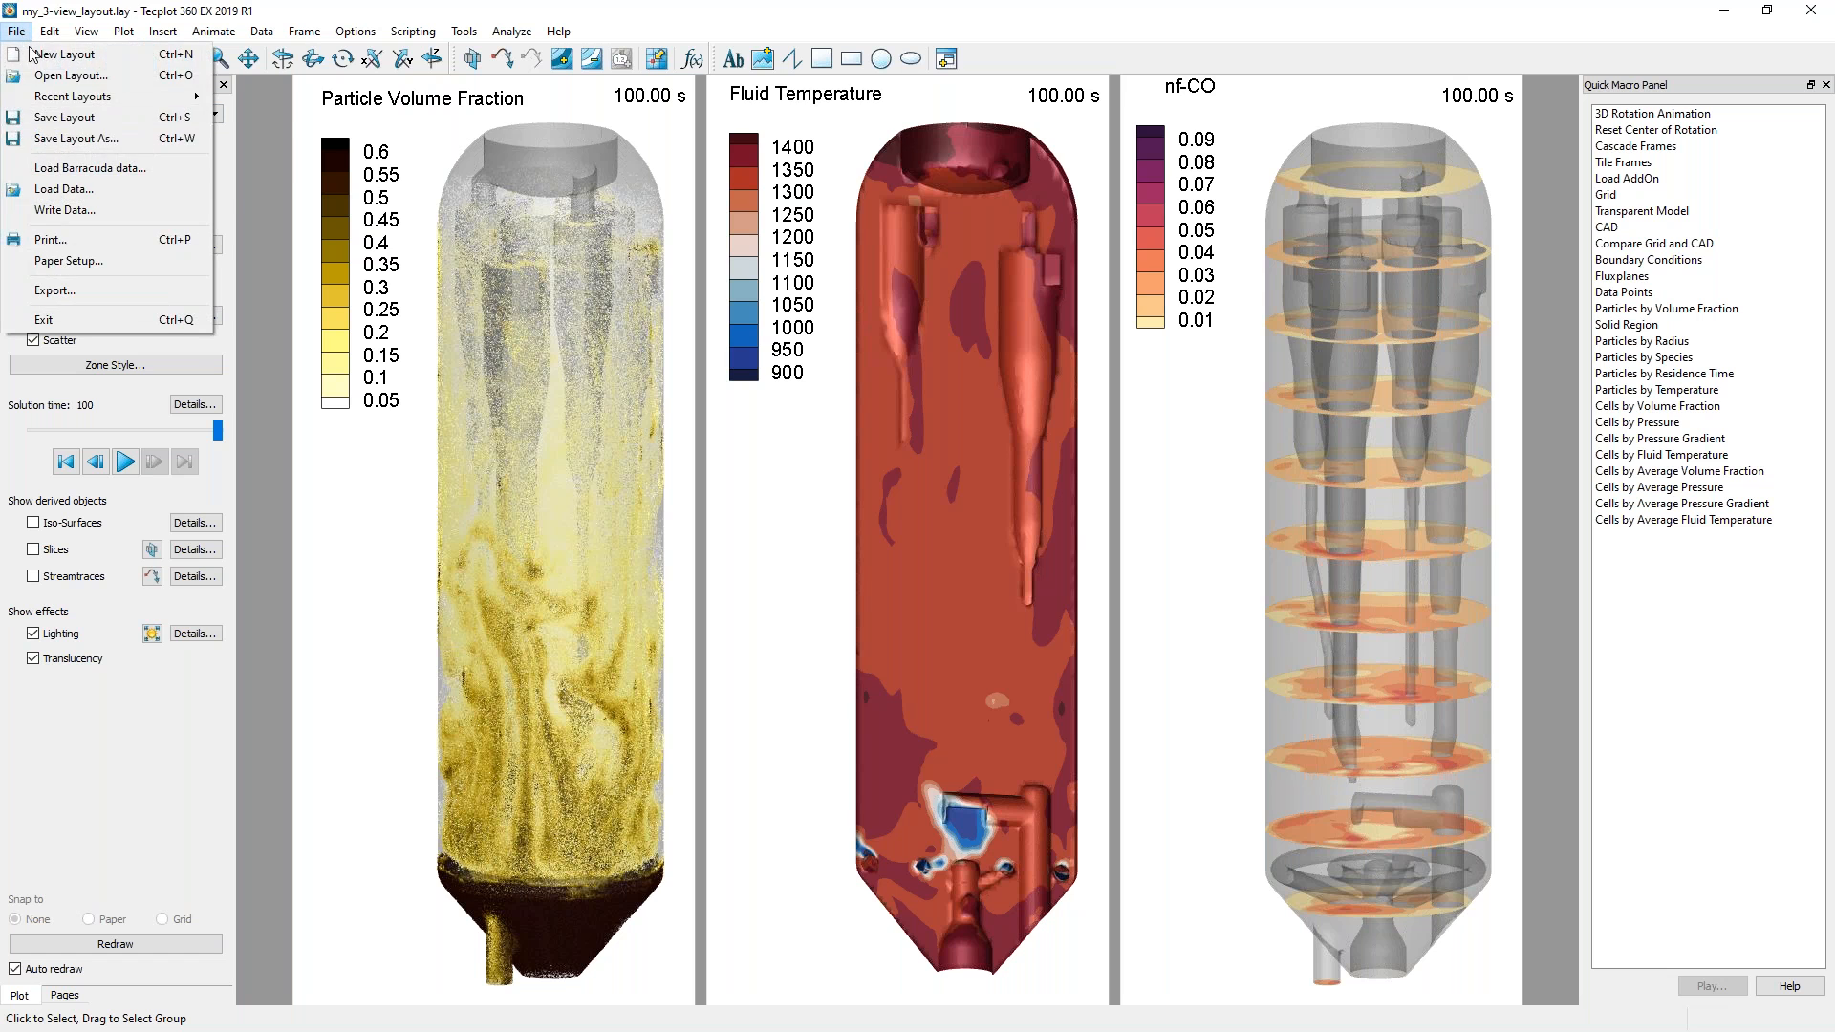
{"action": "left_click", "coordinate": [105, 168]}
{"action": "left_click", "coordinate": [881, 483]}
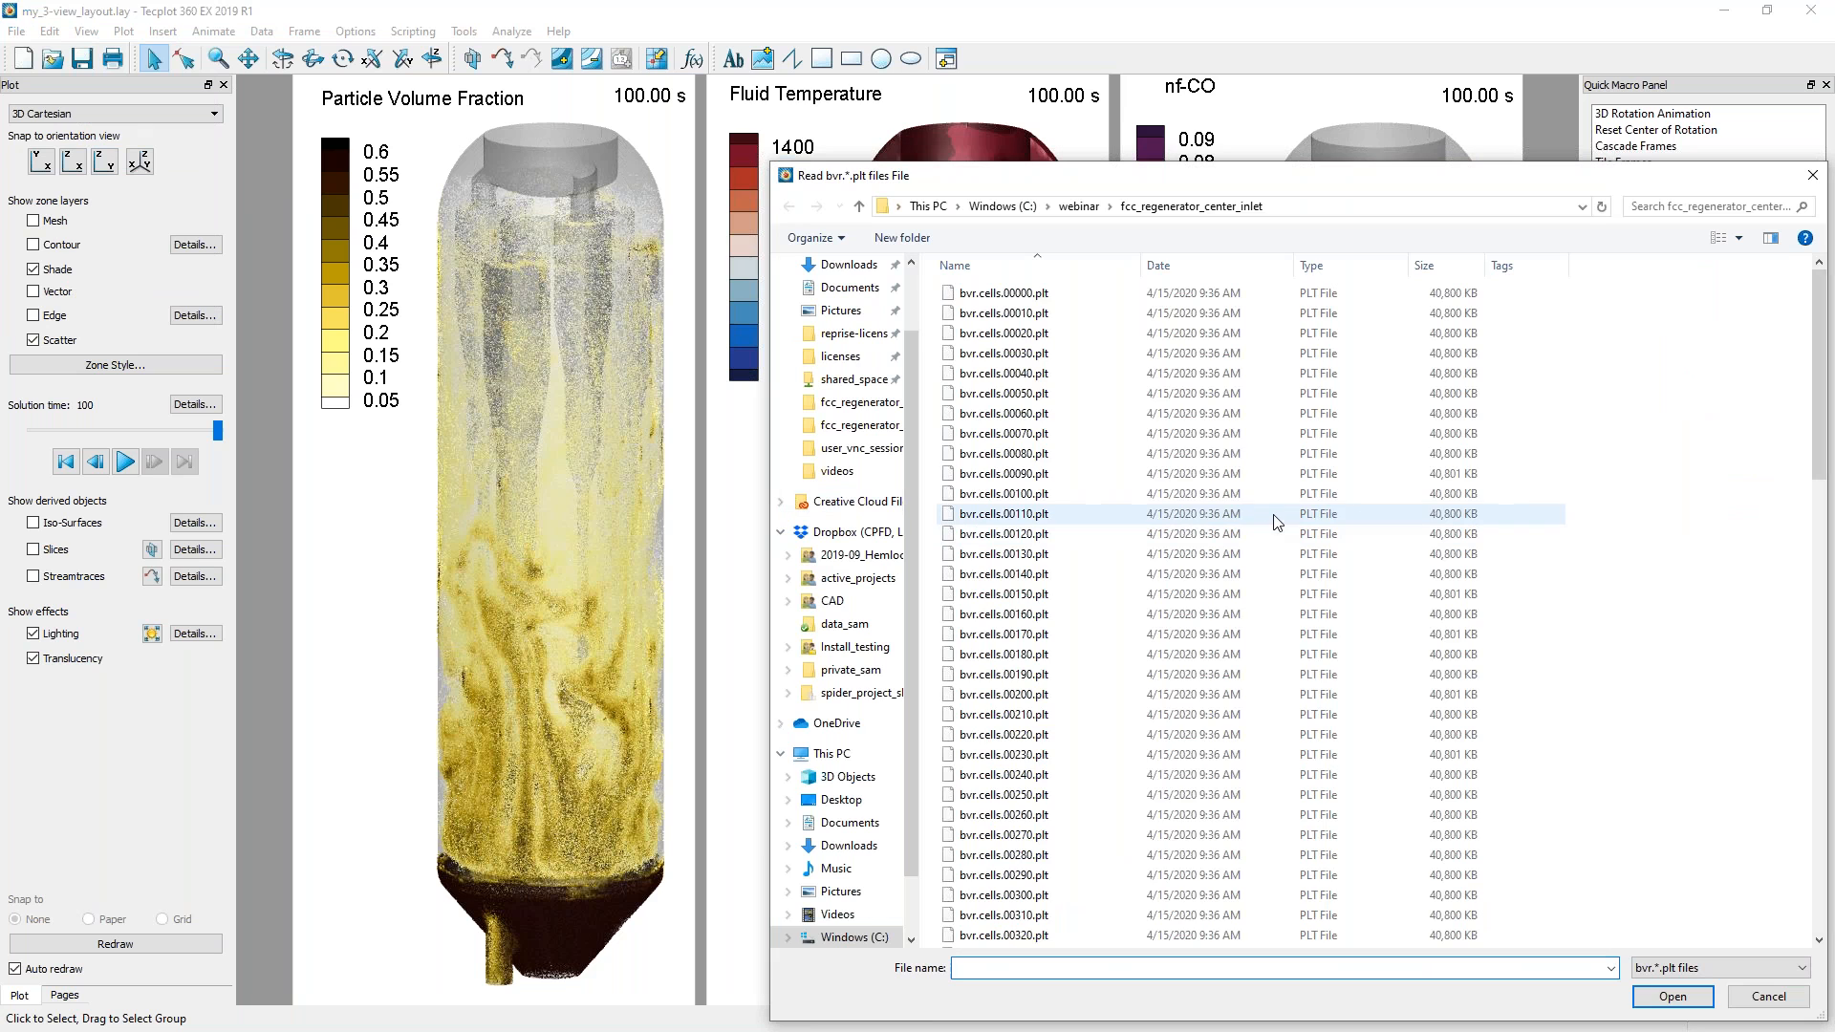
{"action": "left_click", "coordinate": [1079, 206]}
{"action": "left_click", "coordinate": [1068, 315]}
{"action": "double_click", "coordinate": [1068, 315]}
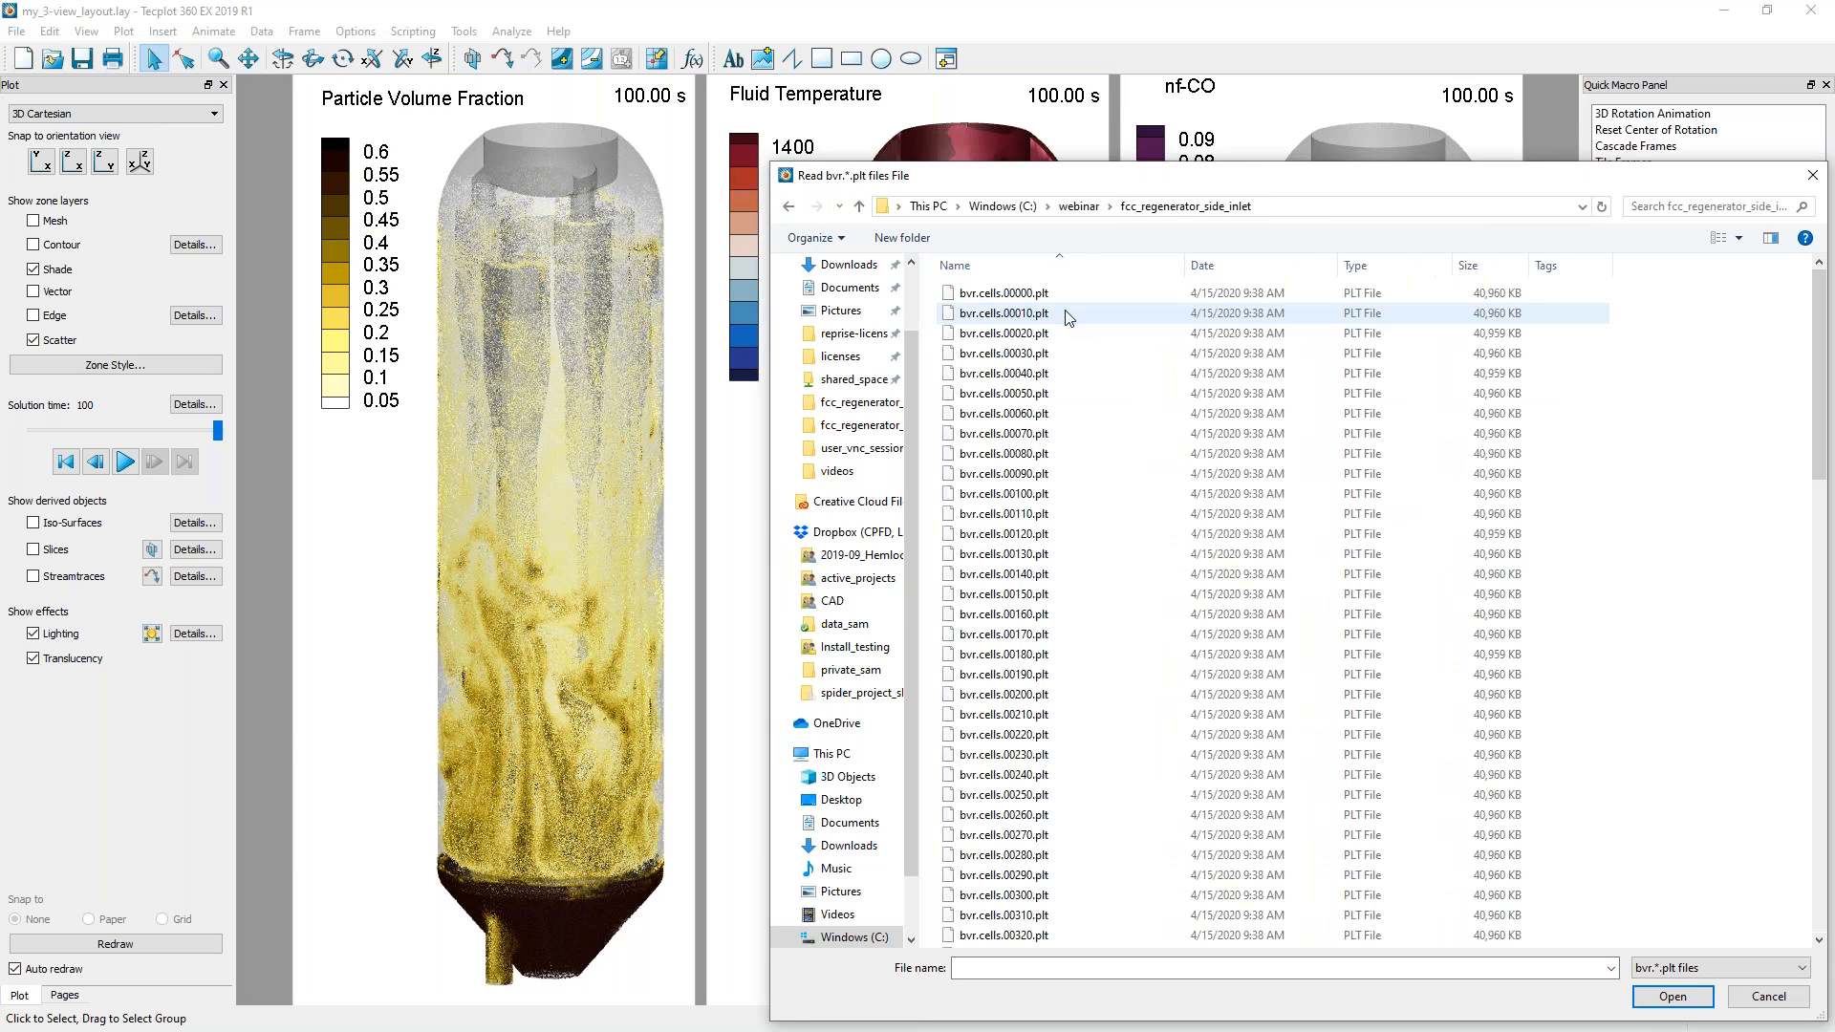
{"action": "left_click", "coordinate": [1044, 294]}
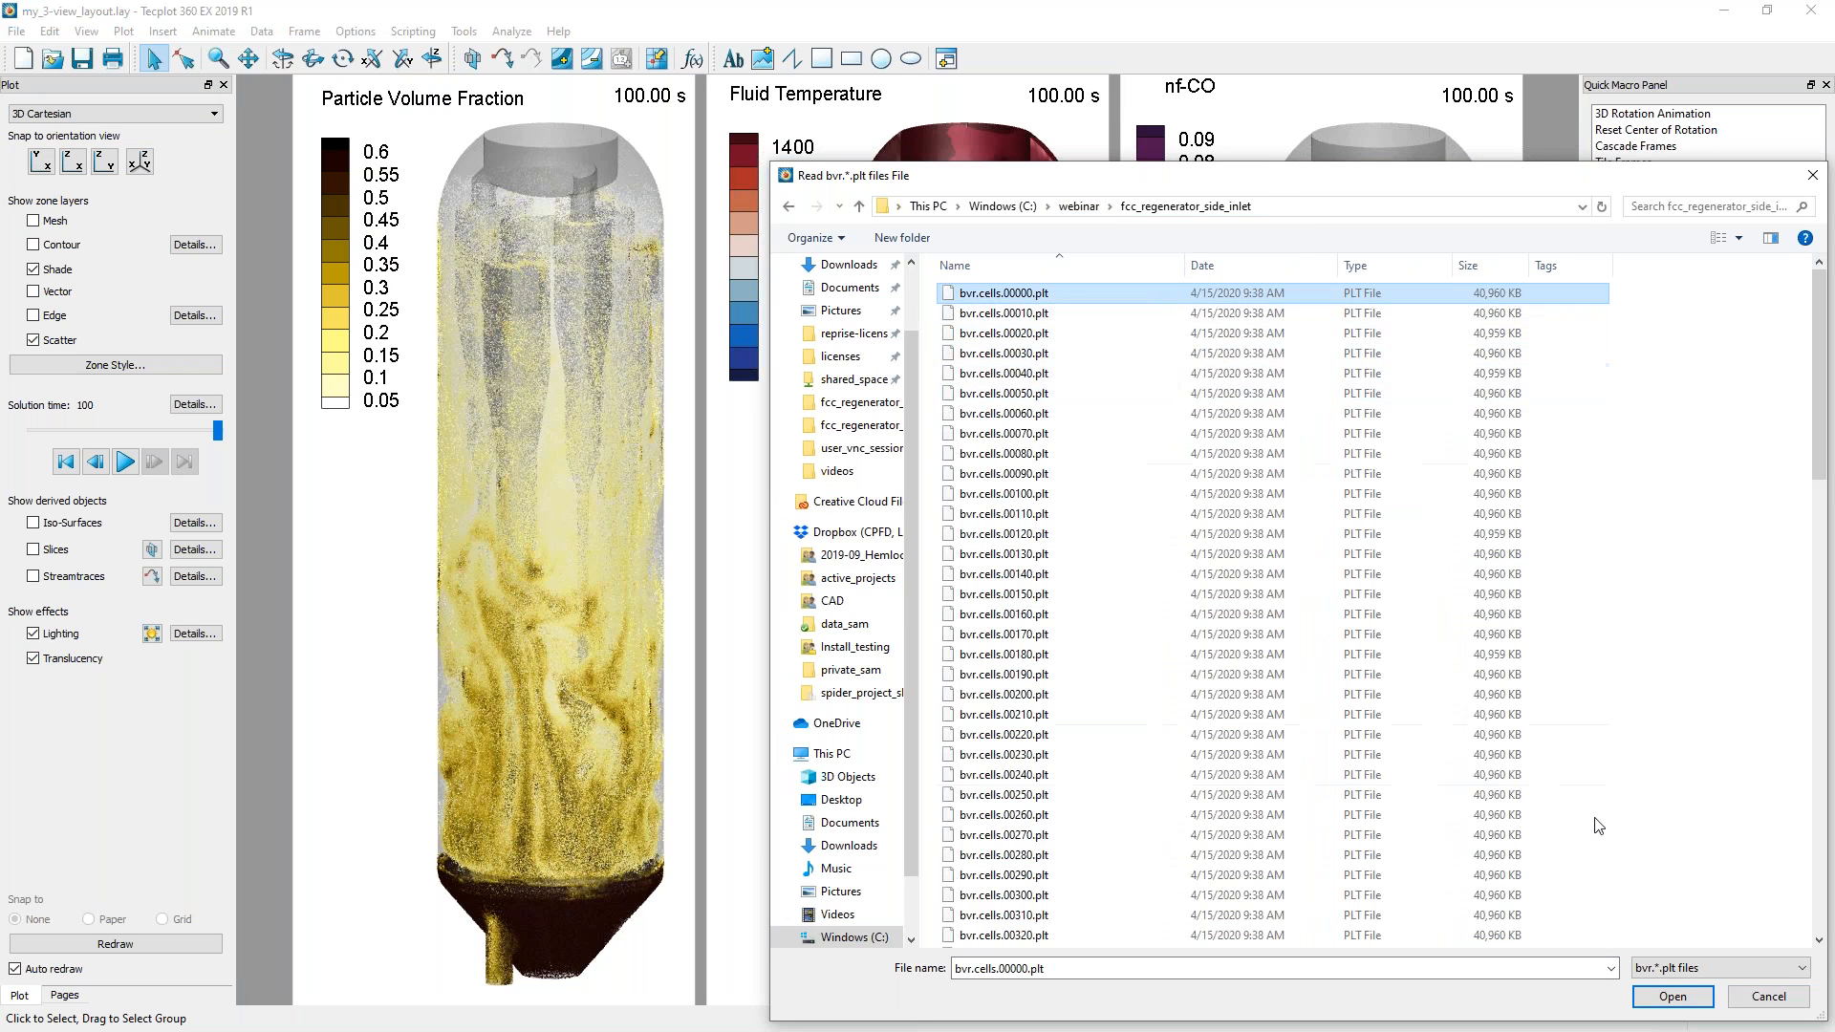
{"action": "left_click", "coordinate": [1670, 996]}
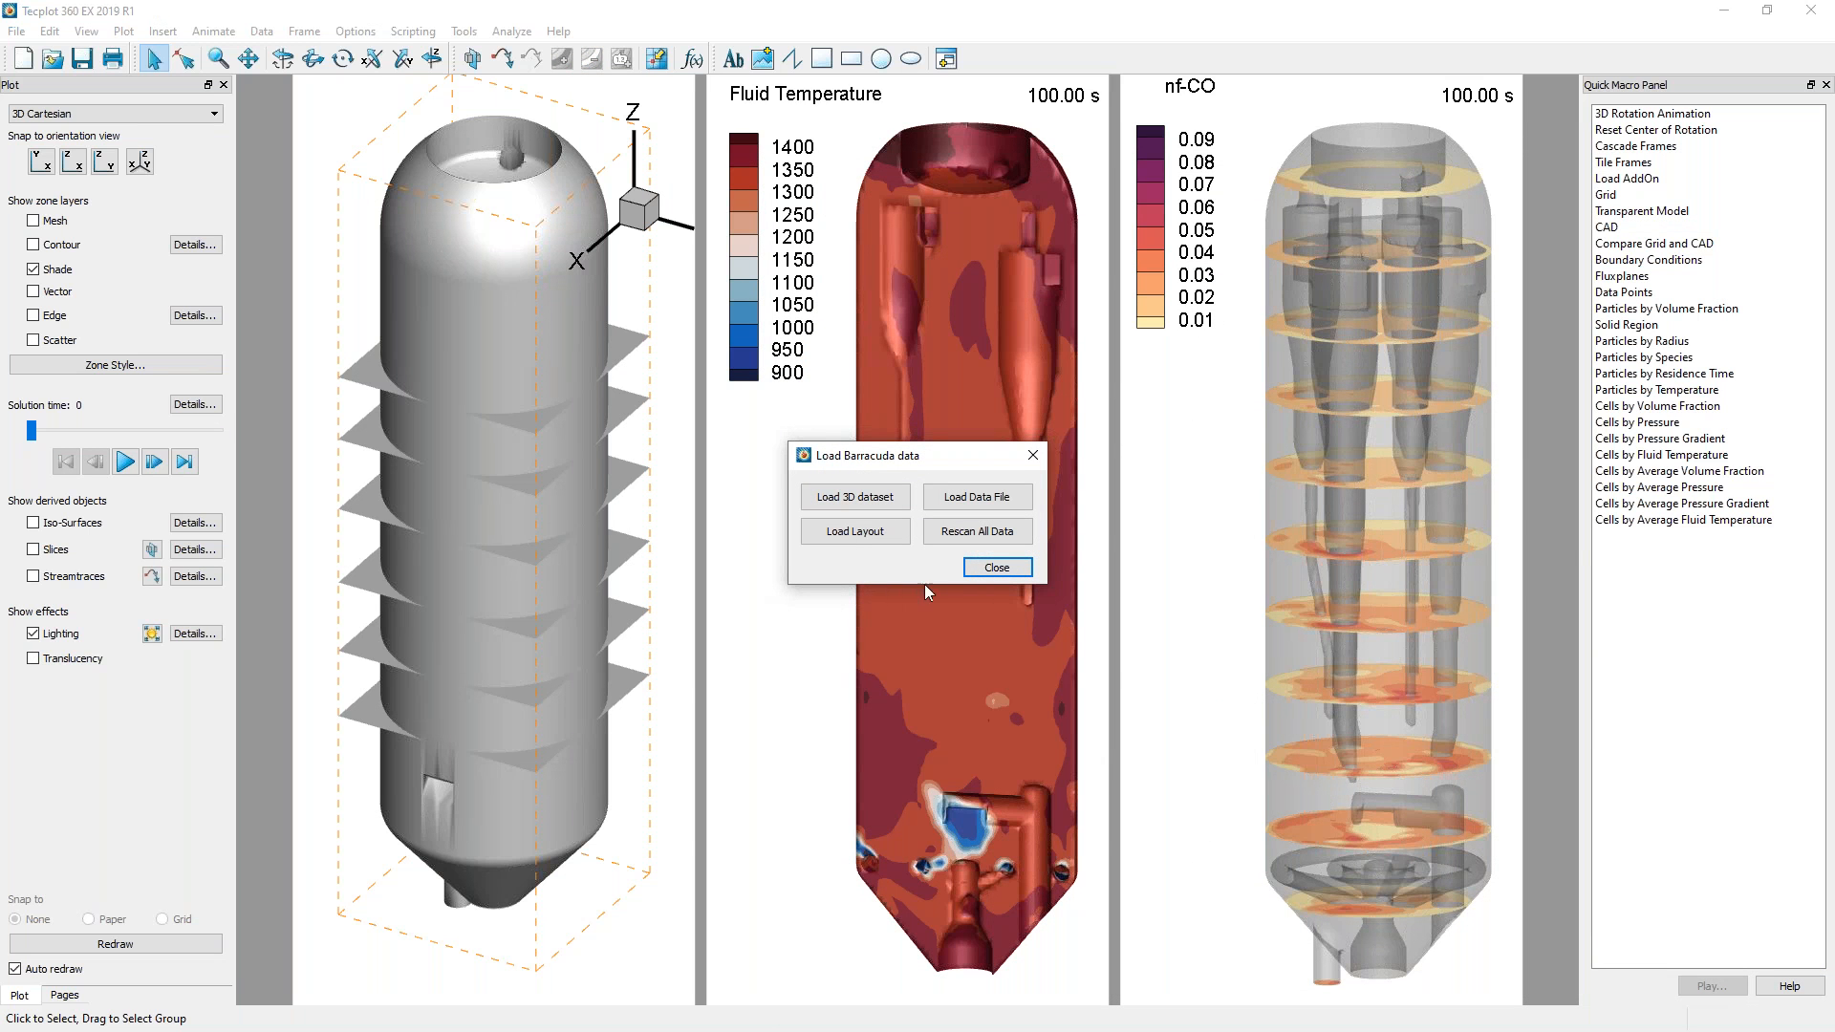
{"action": "left_click", "coordinate": [994, 570]}
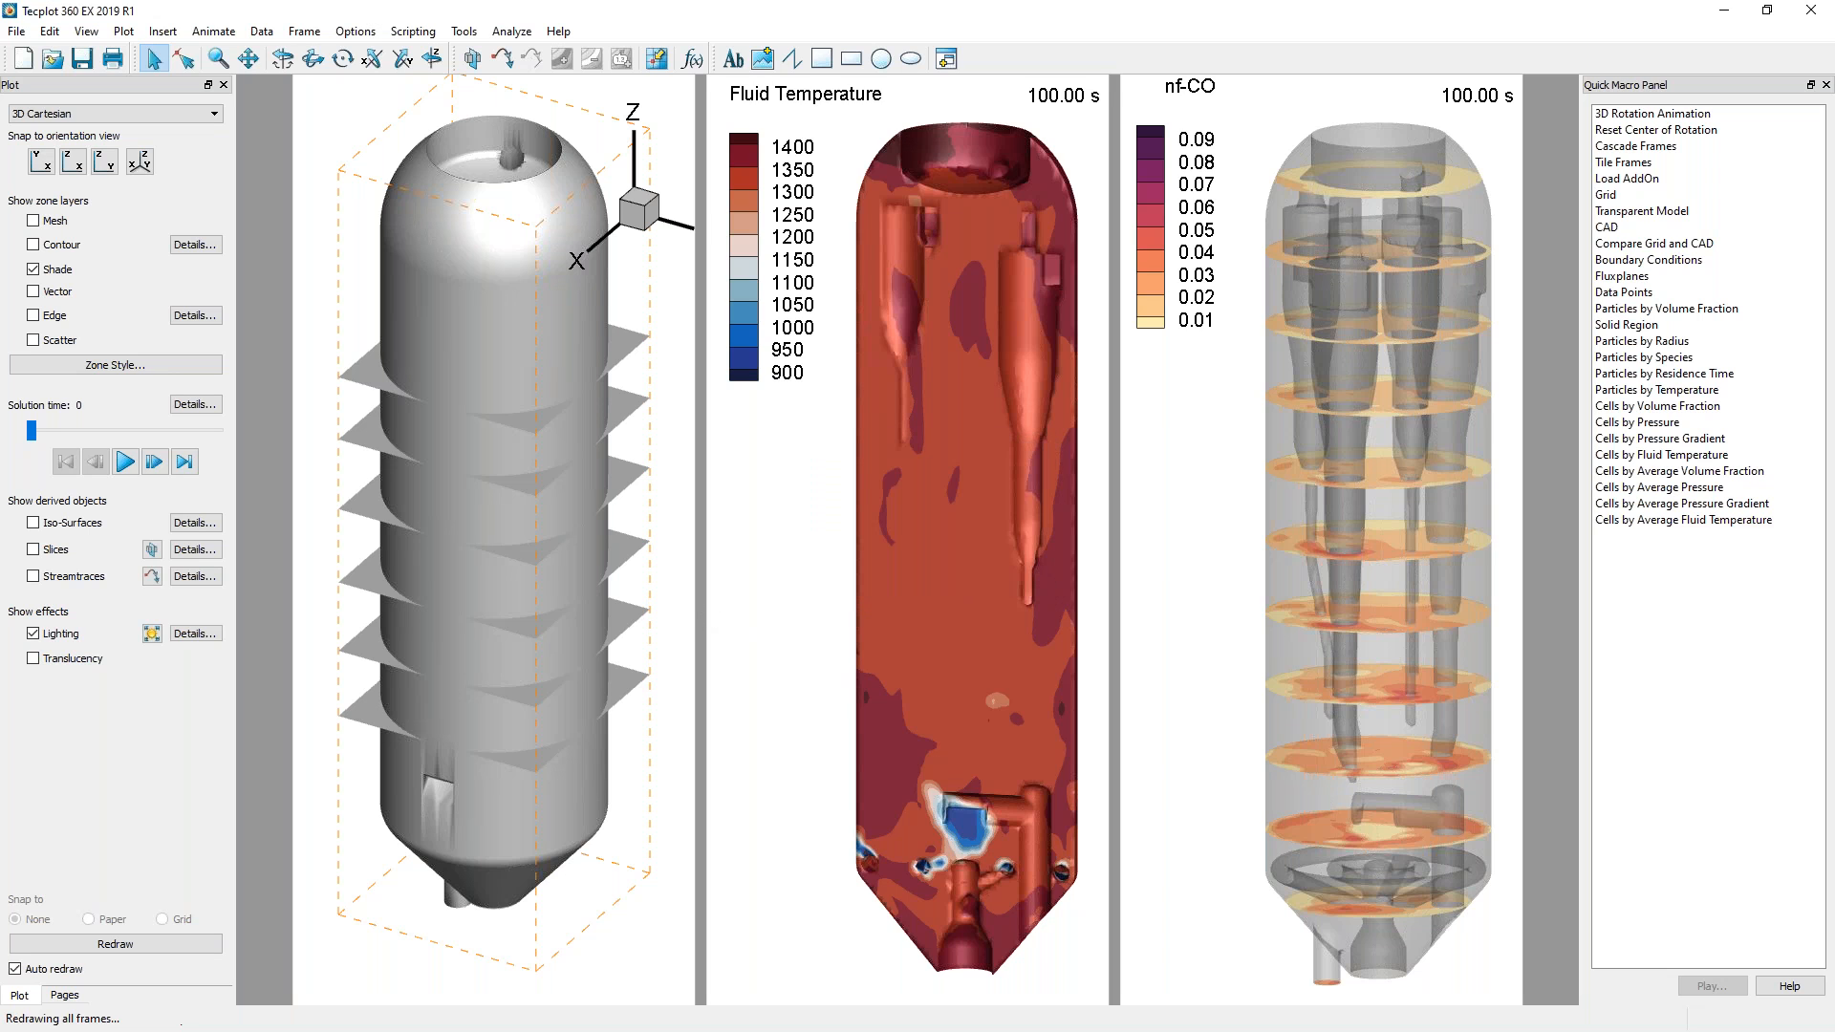
Save the frame style of the Fluid Temperature frame as my_frame.sty in the fcc_regenerator_center_inlet folder.
{"action": "left_click", "coordinate": [708, 612]}
{"action": "right_click", "coordinate": [710, 615]}
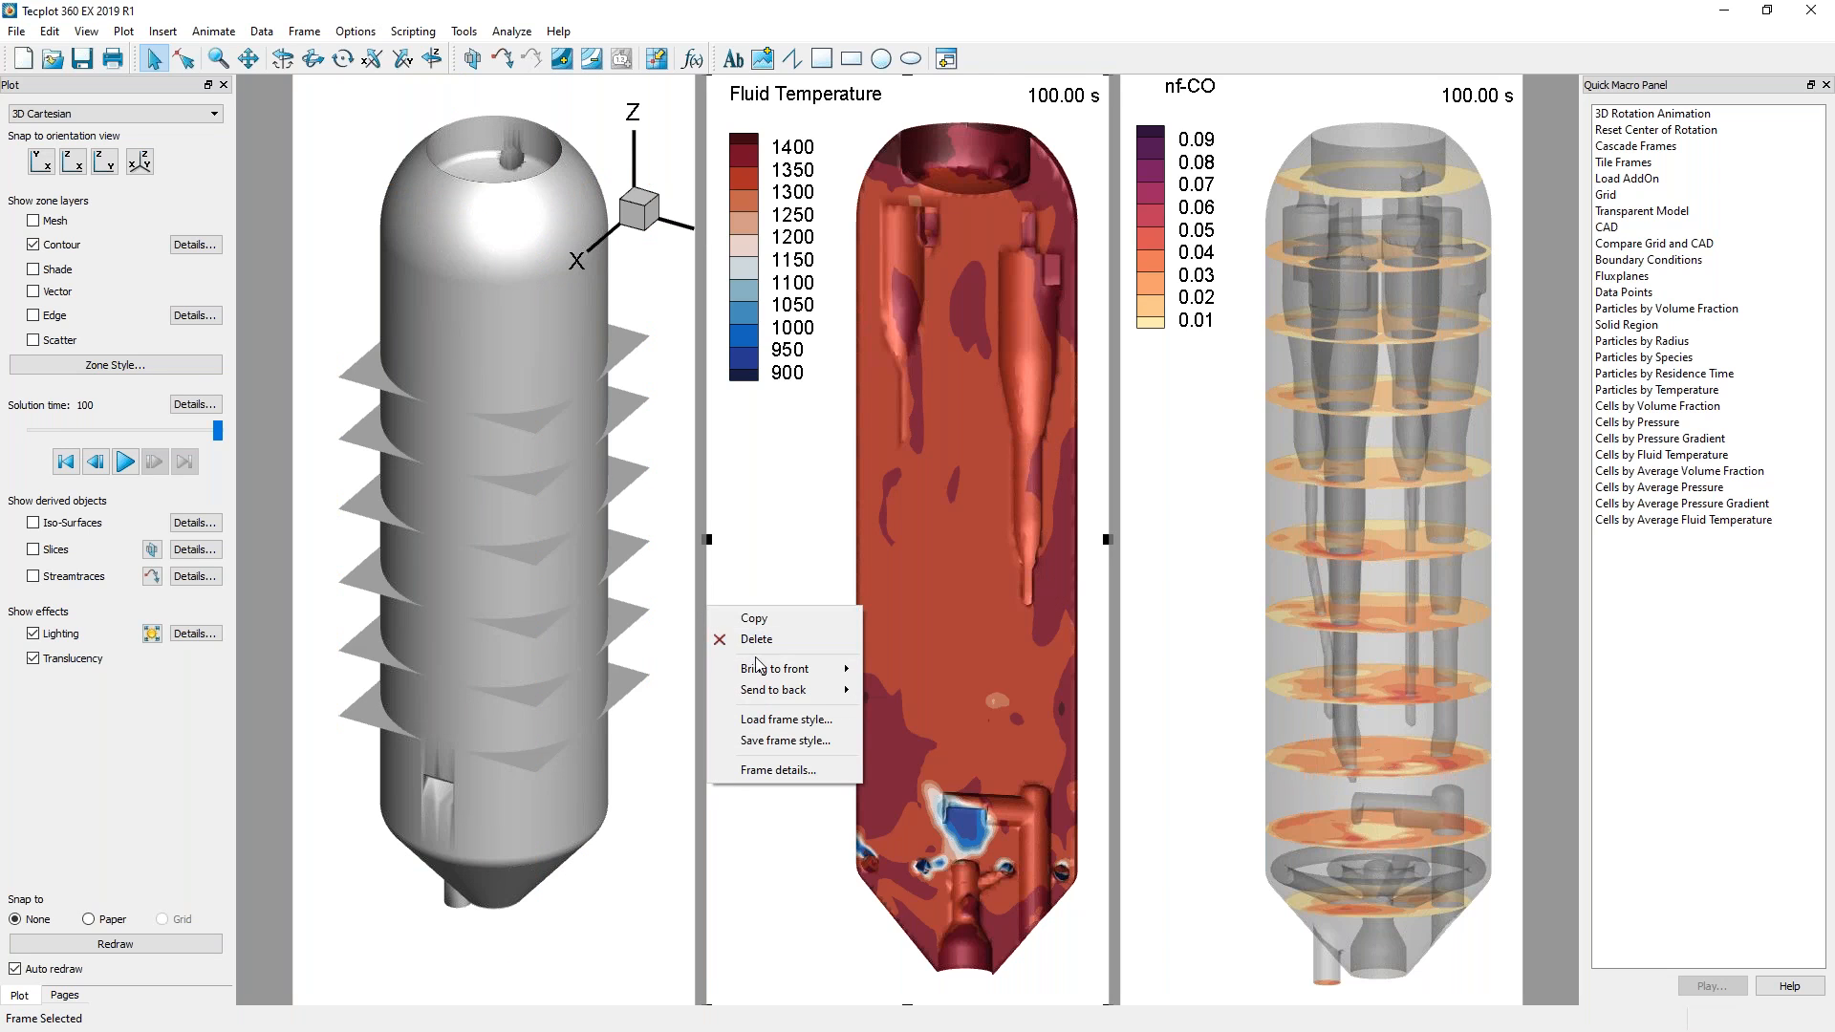
{"action": "left_click", "coordinate": [810, 740]}
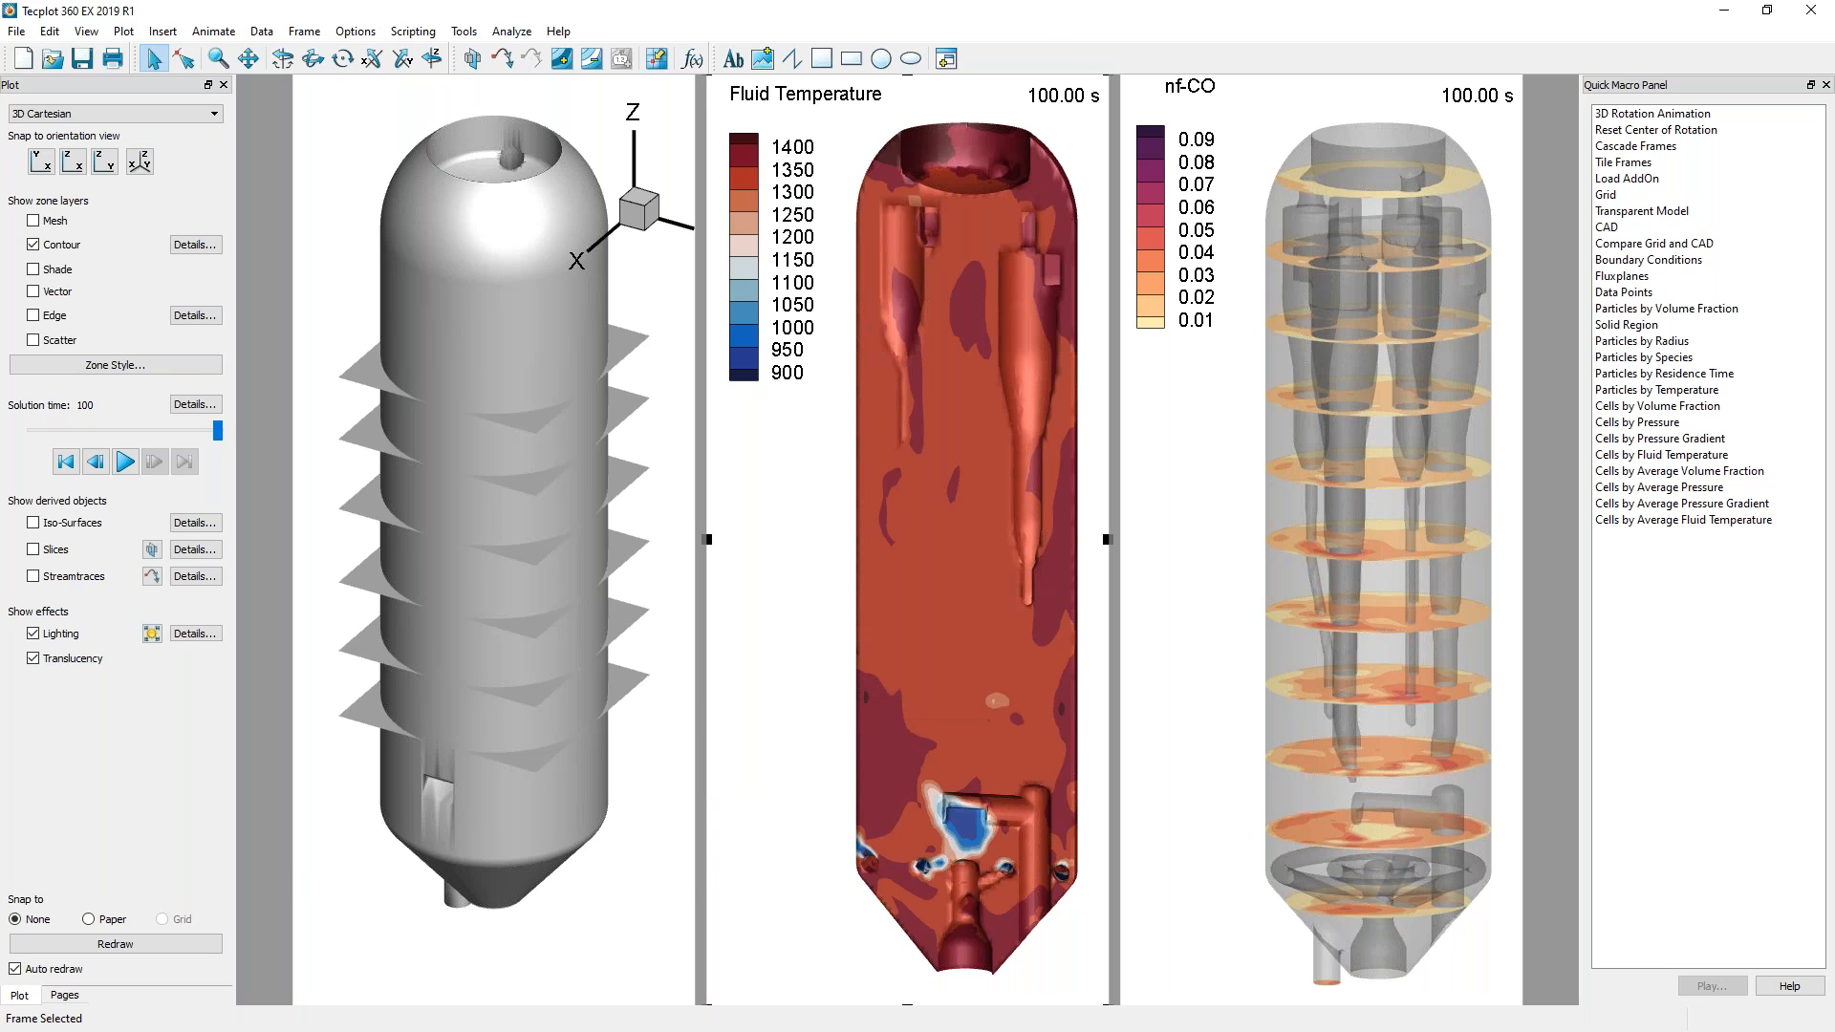
{"action": "type", "text": "my_frame"}
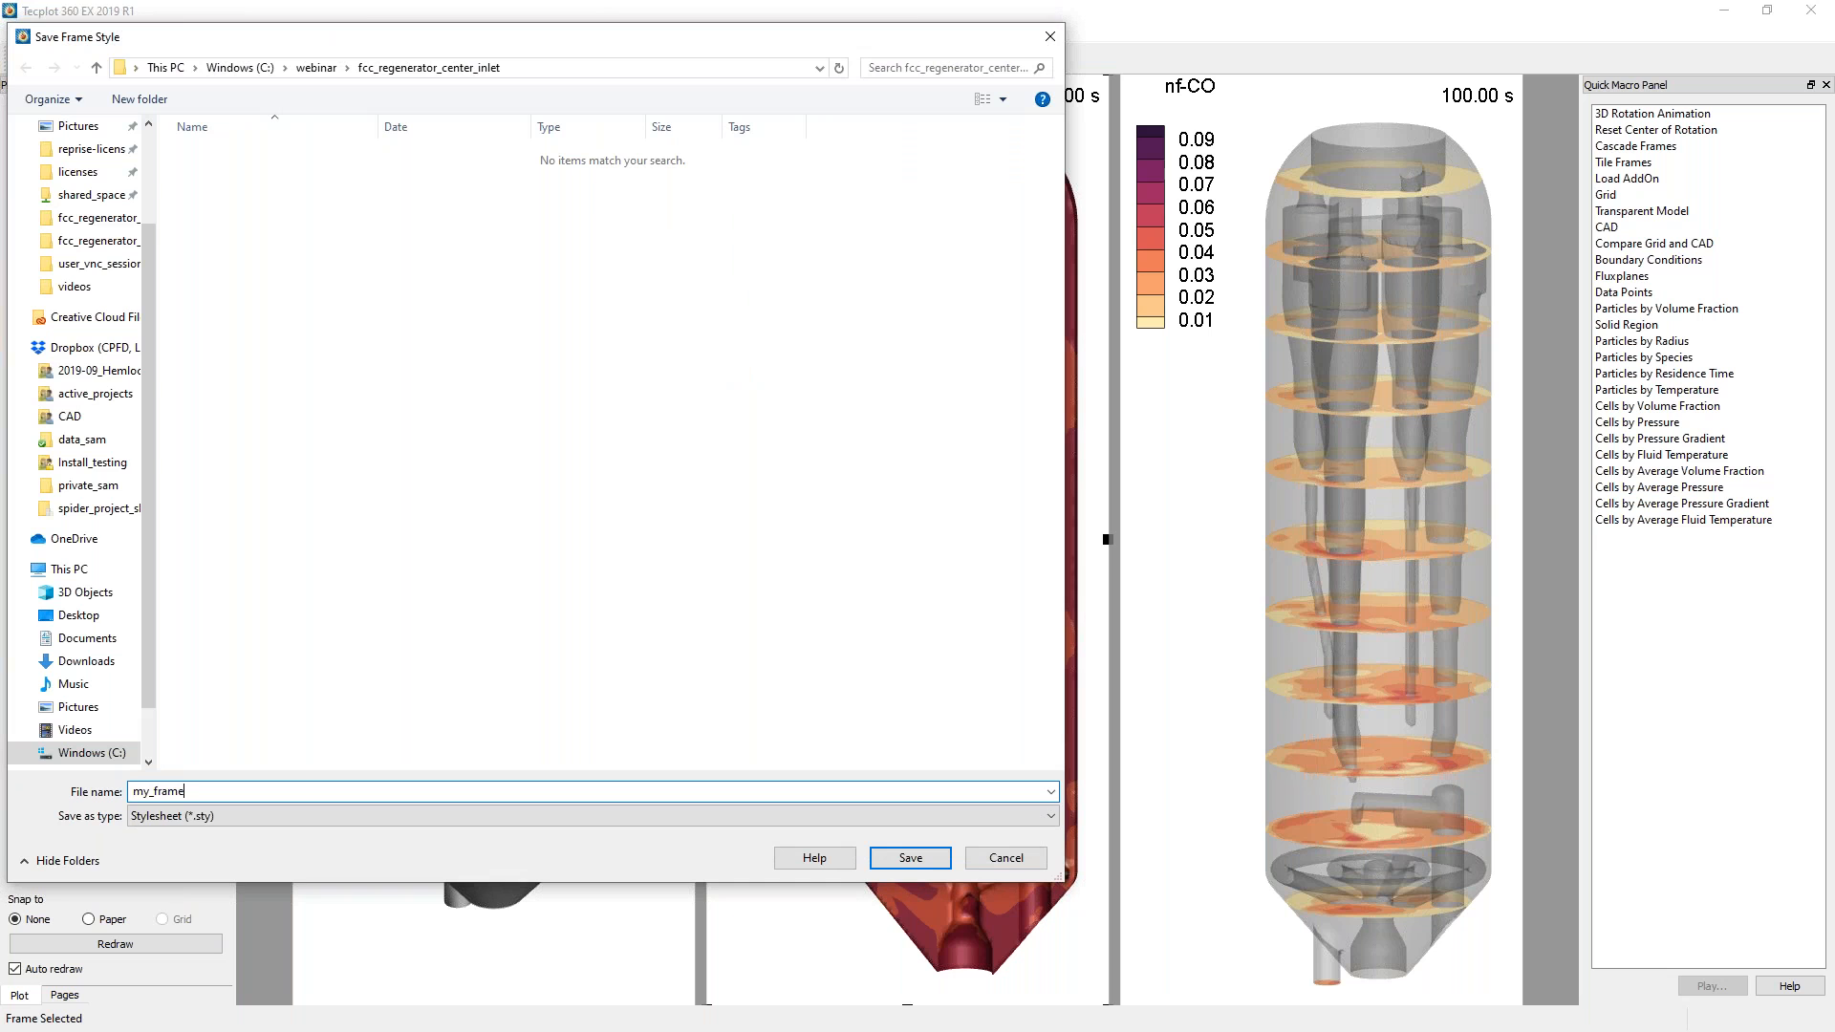
{"action": "type", "text": ".sty"}
{"action": "key", "text": "Return"}
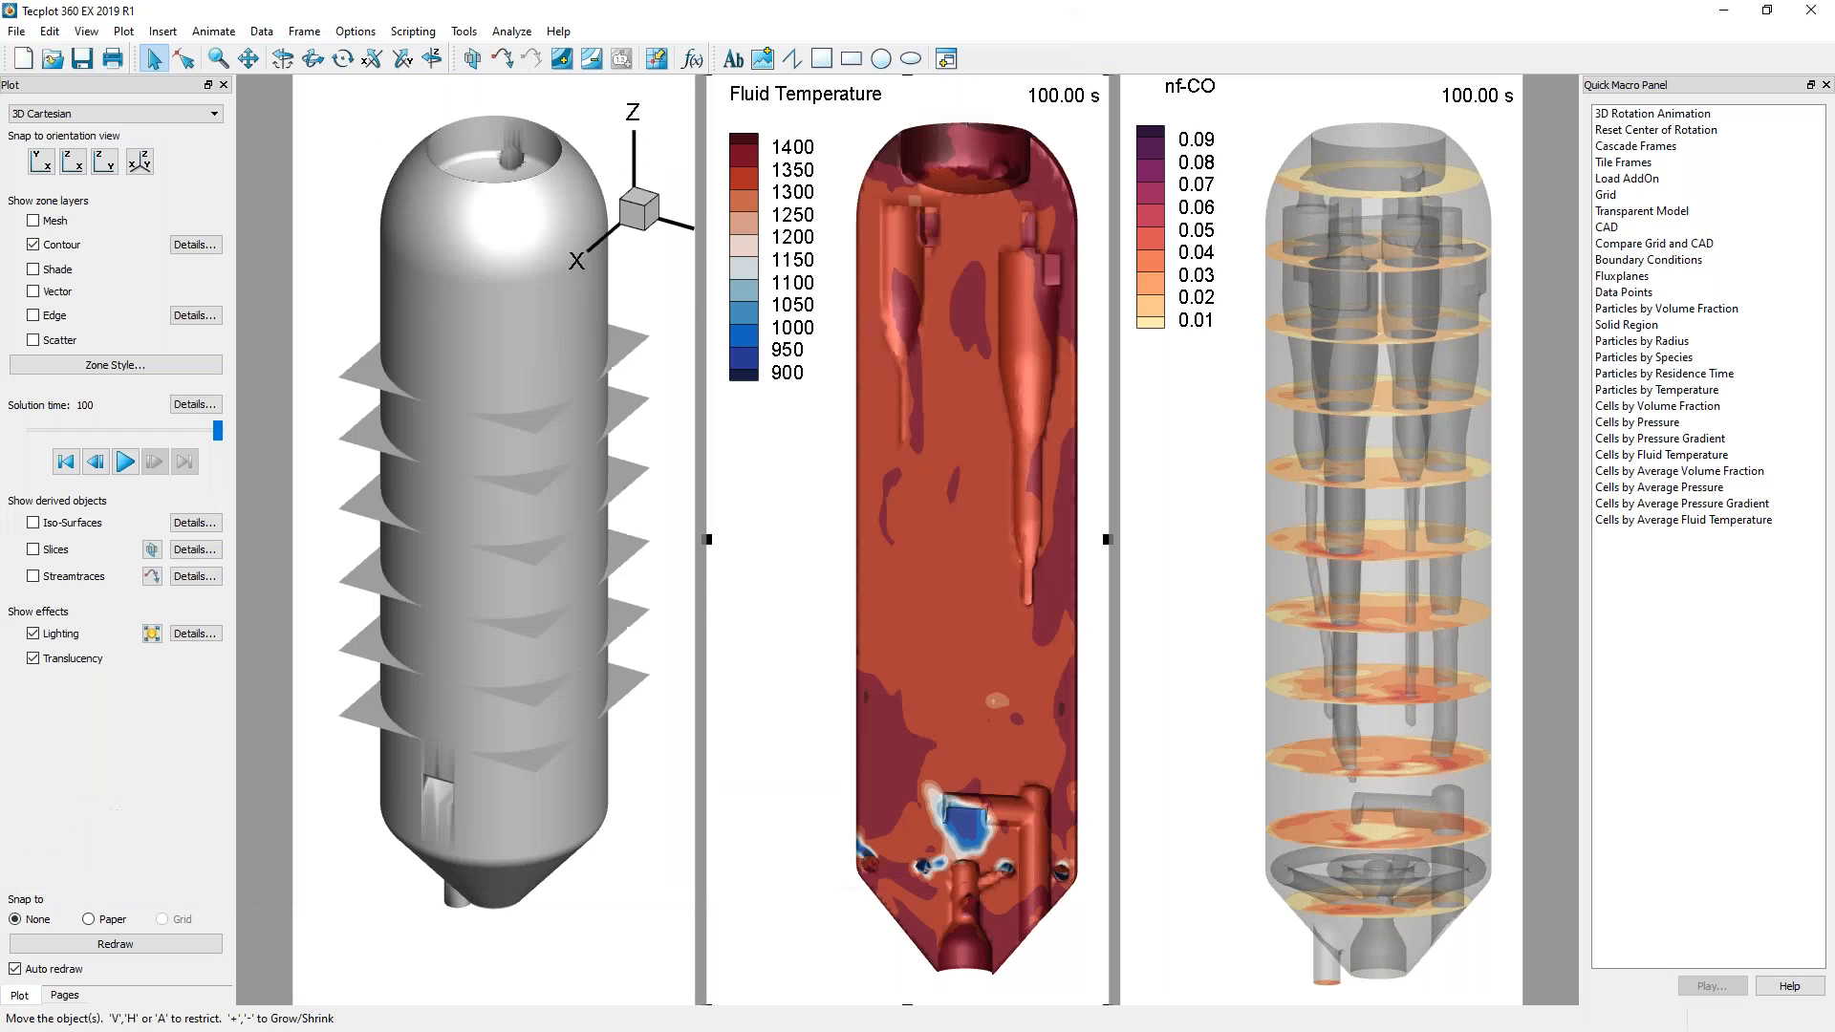
Apply the saved frame style my_frame.sty to the frame holding the side-inlet dataset.
{"action": "left_click", "coordinate": [691, 623]}
{"action": "right_click", "coordinate": [692, 623]}
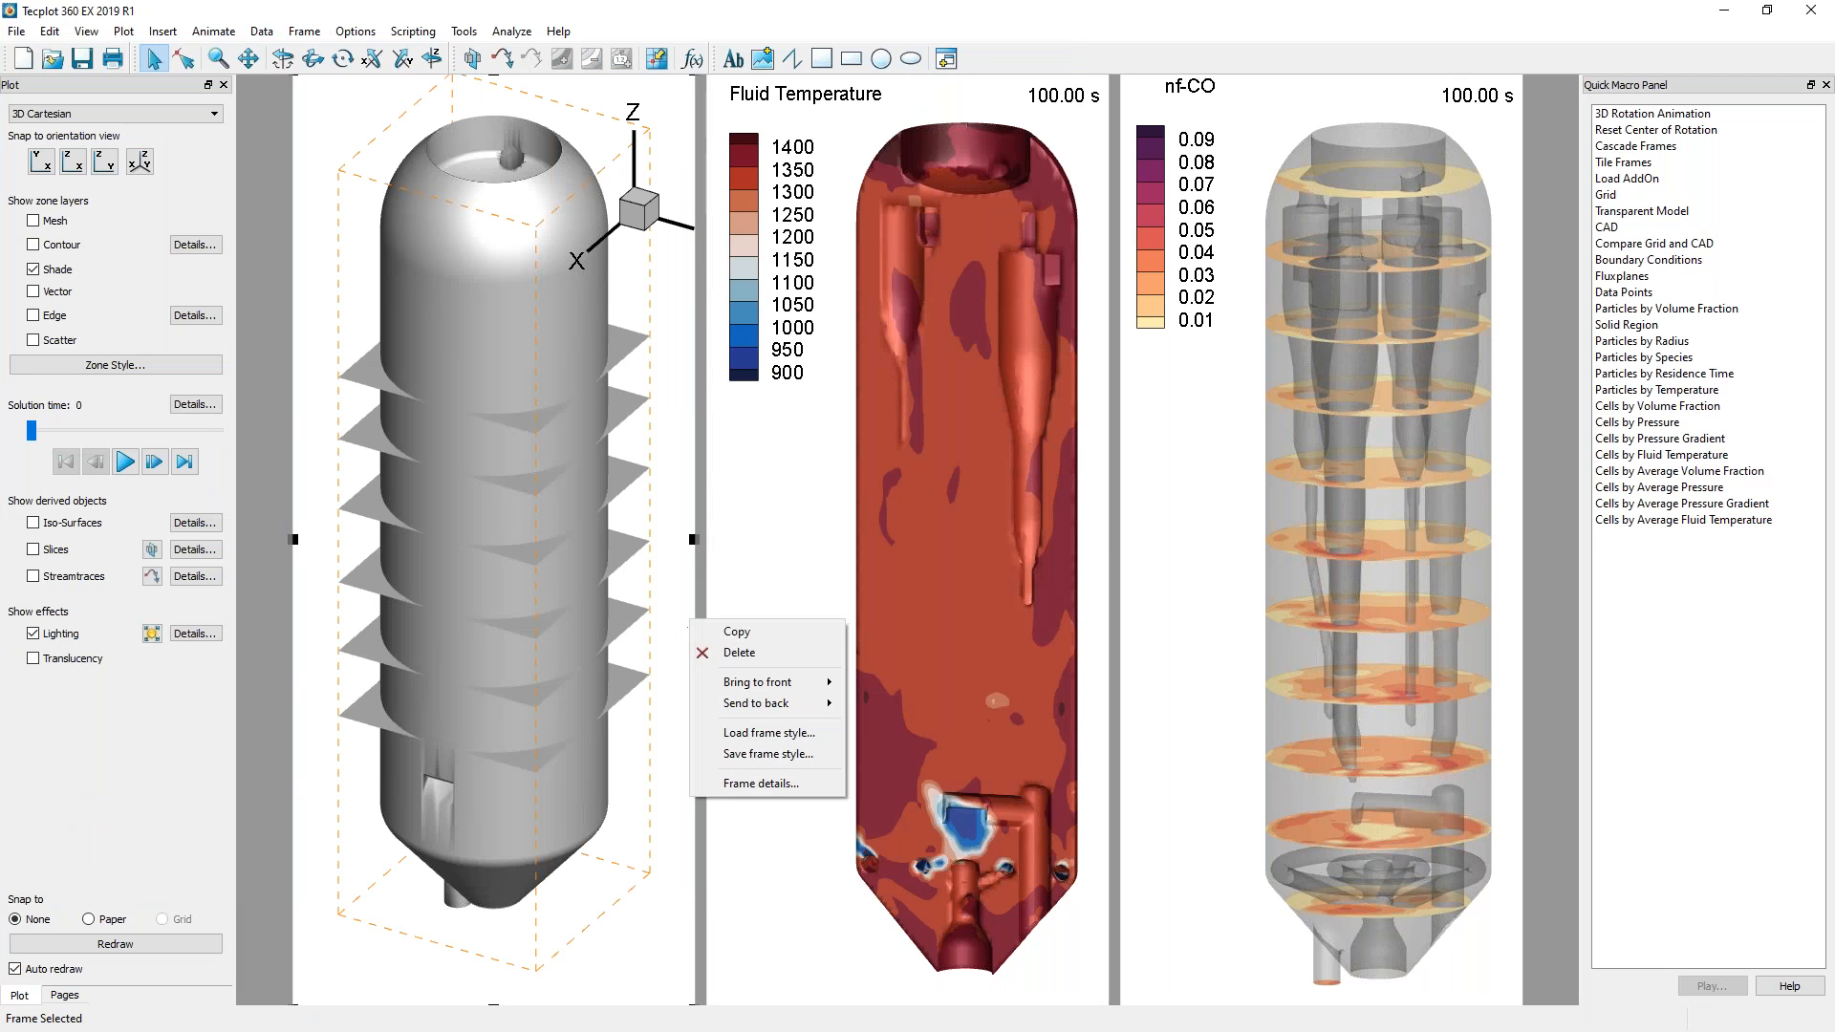
{"action": "left_click", "coordinate": [755, 733]}
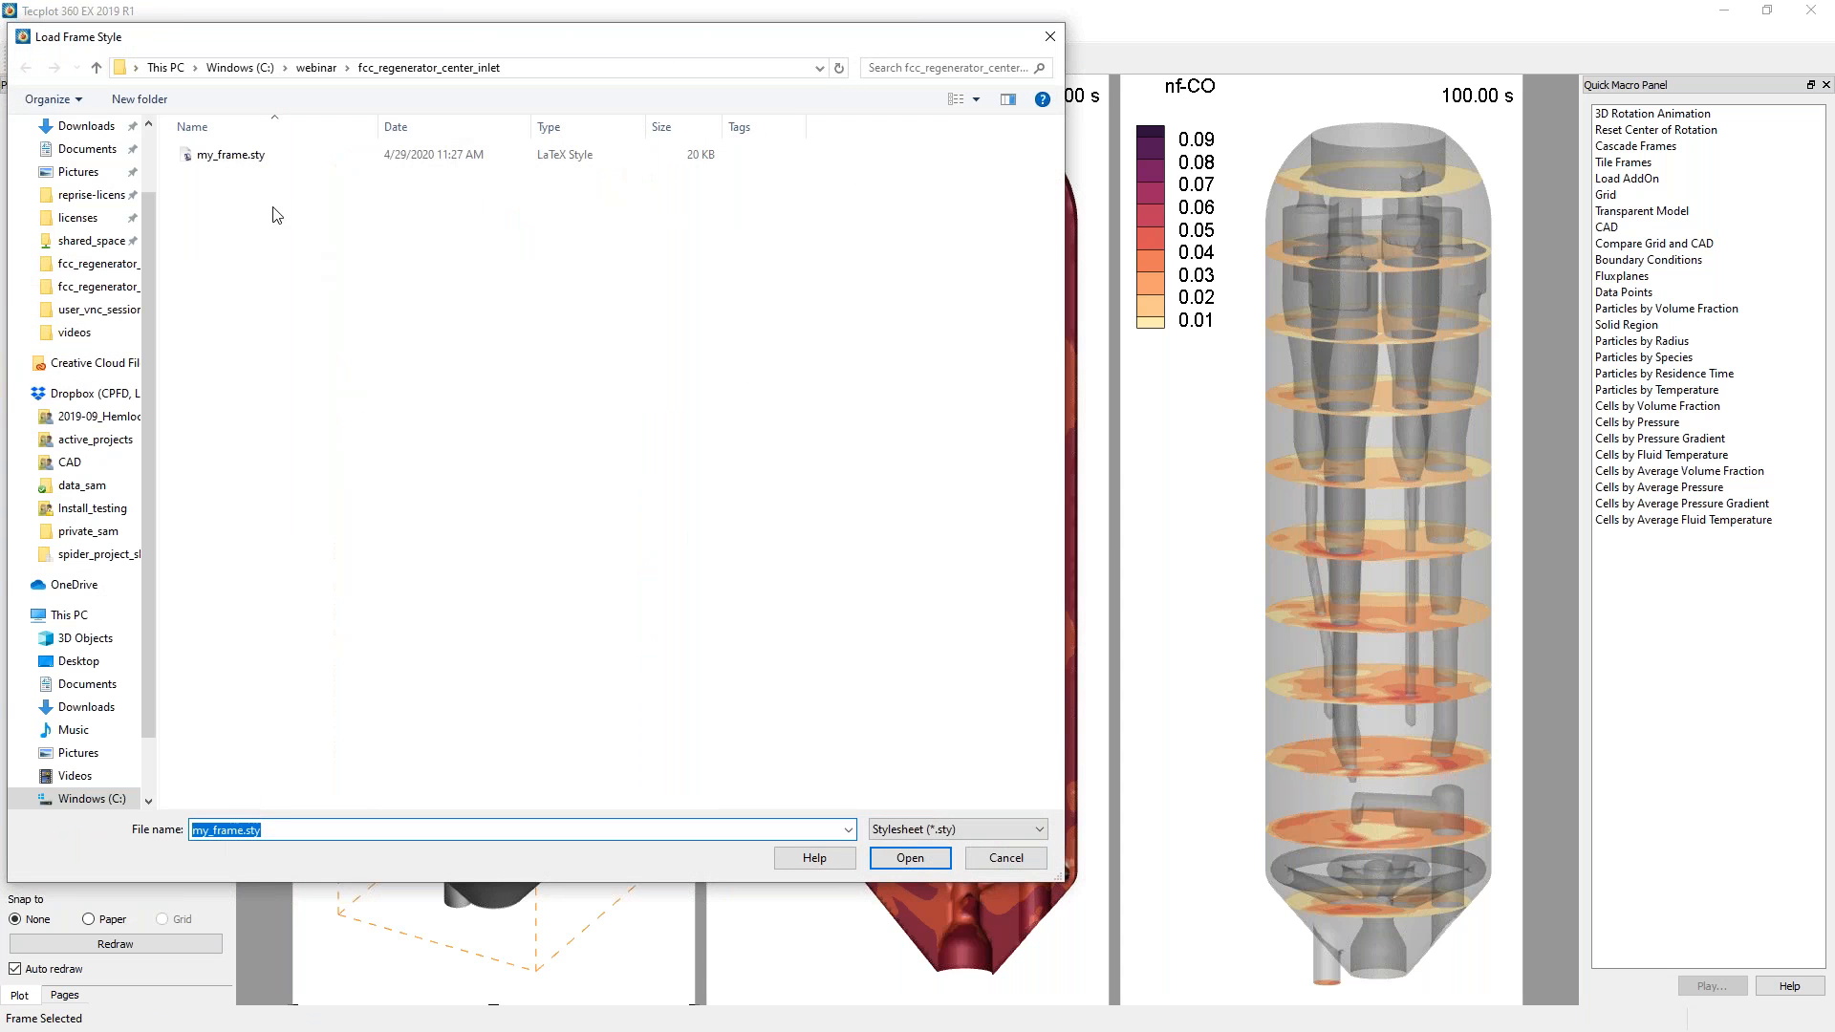
{"action": "left_click", "coordinate": [277, 155]}
{"action": "left_click", "coordinate": [875, 856]}
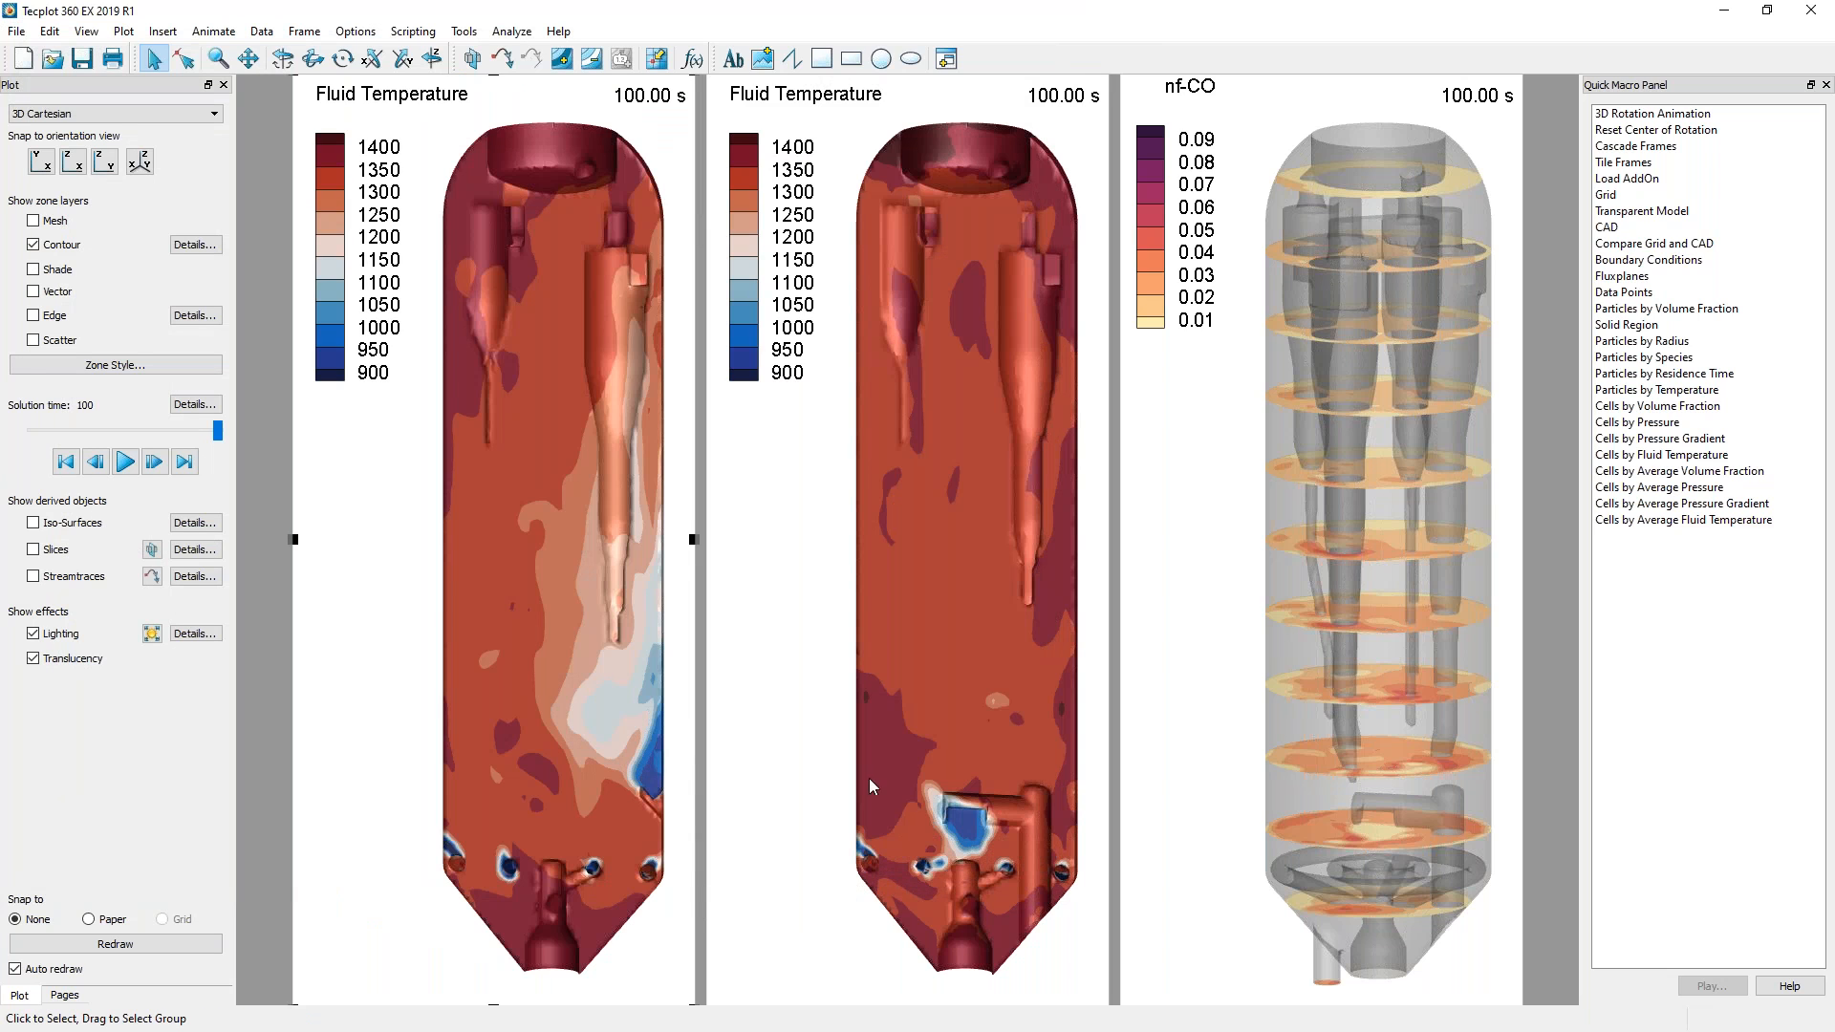
Delete the nf-CO frame, keeping only the two Fluid Temperature frames.
{"action": "left_click", "coordinate": [1126, 599]}
{"action": "key", "text": "Delete"}
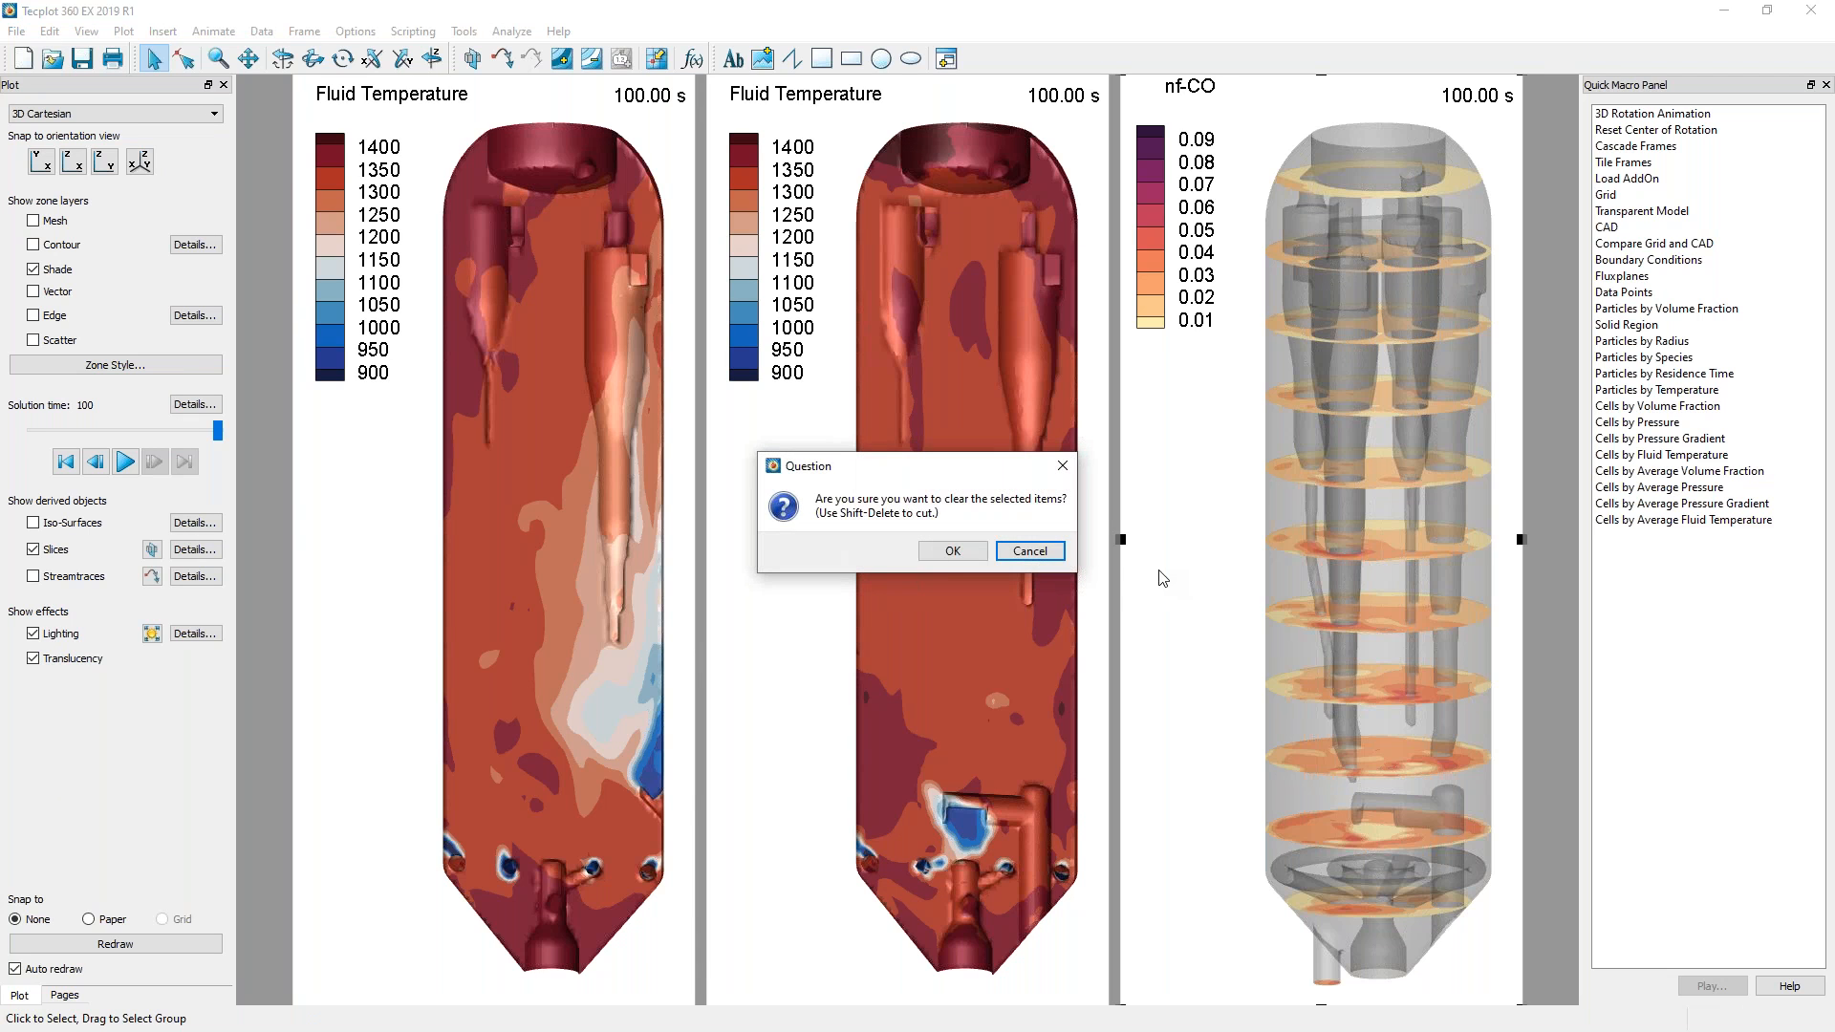
{"action": "left_click", "coordinate": [952, 552]}
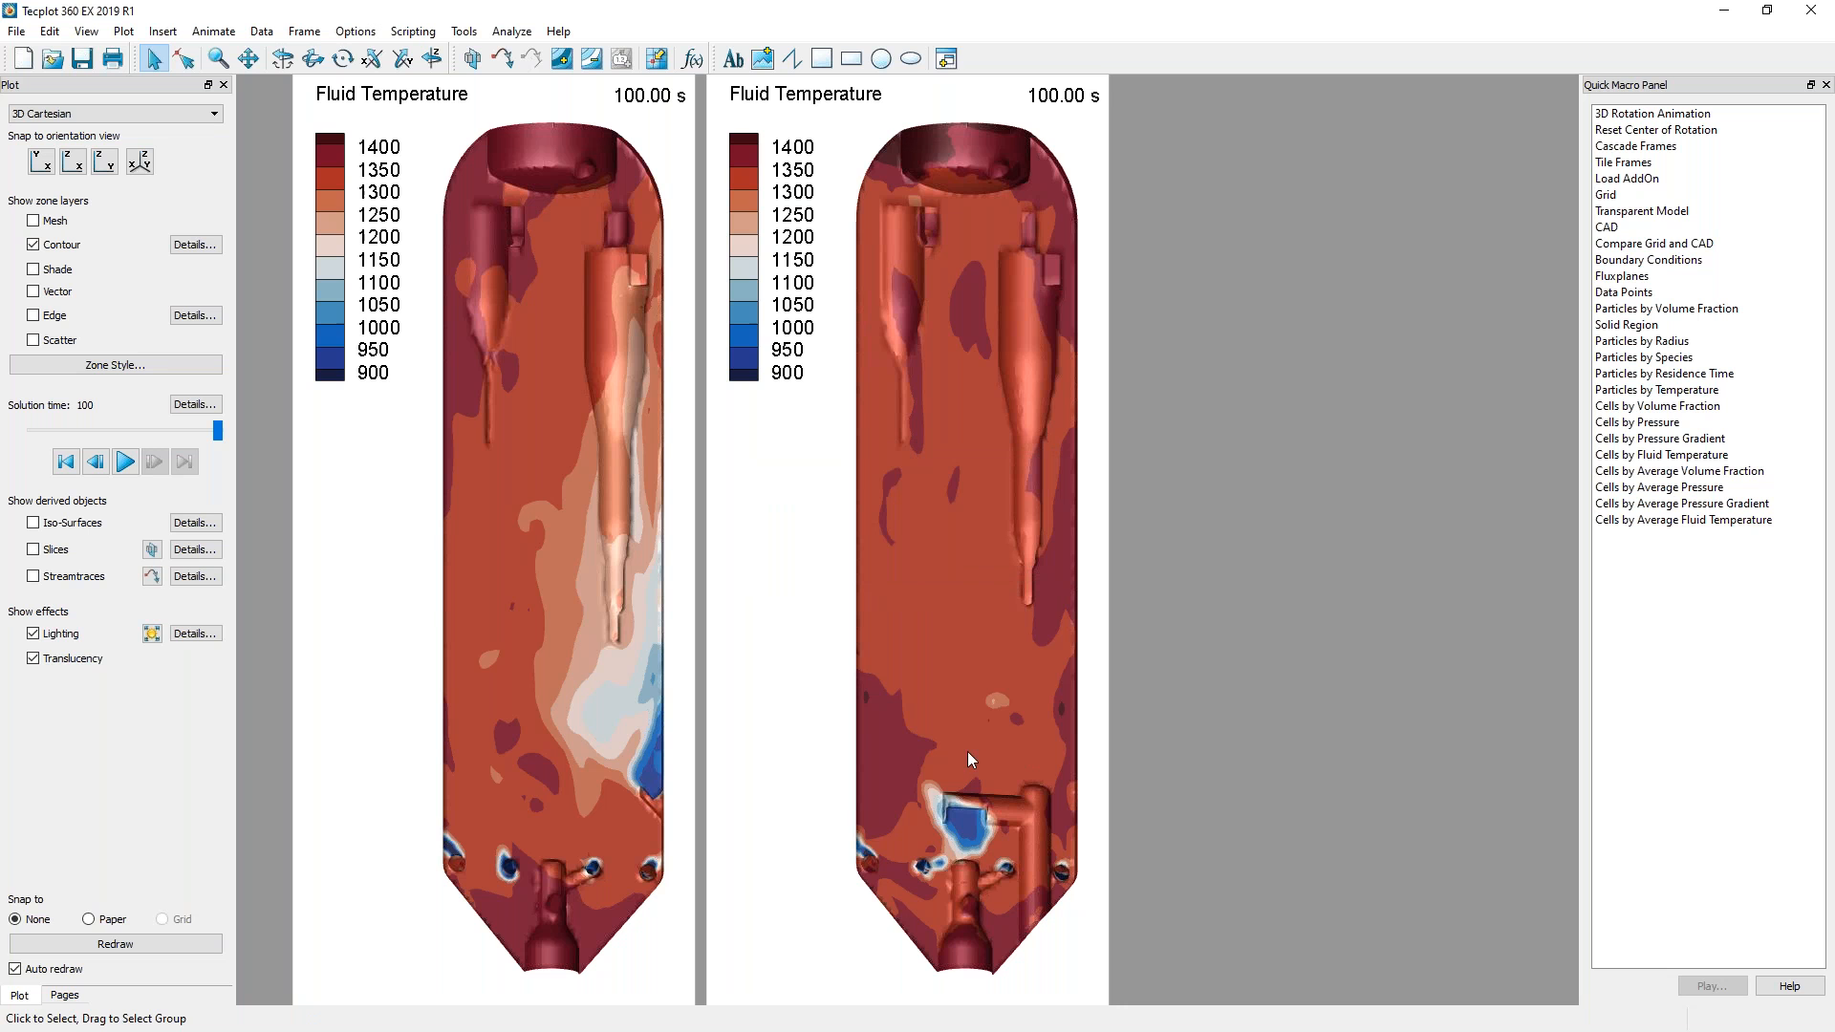
Compare the two Fluid Temperature frames with spherical rotation, and close Tecplot 360, discarding the layout changes.
{"action": "left_click", "coordinate": [282, 58]}
{"action": "mouse_move", "coordinate": [537, 618]}
{"action": "left_mouse_down"}
{"action": "mouse_move", "coordinate": [504, 621]}
{"action": "mouse_move", "coordinate": [581, 615]}
{"action": "mouse_move", "coordinate": [538, 616]}
{"action": "left_mouse_up"}
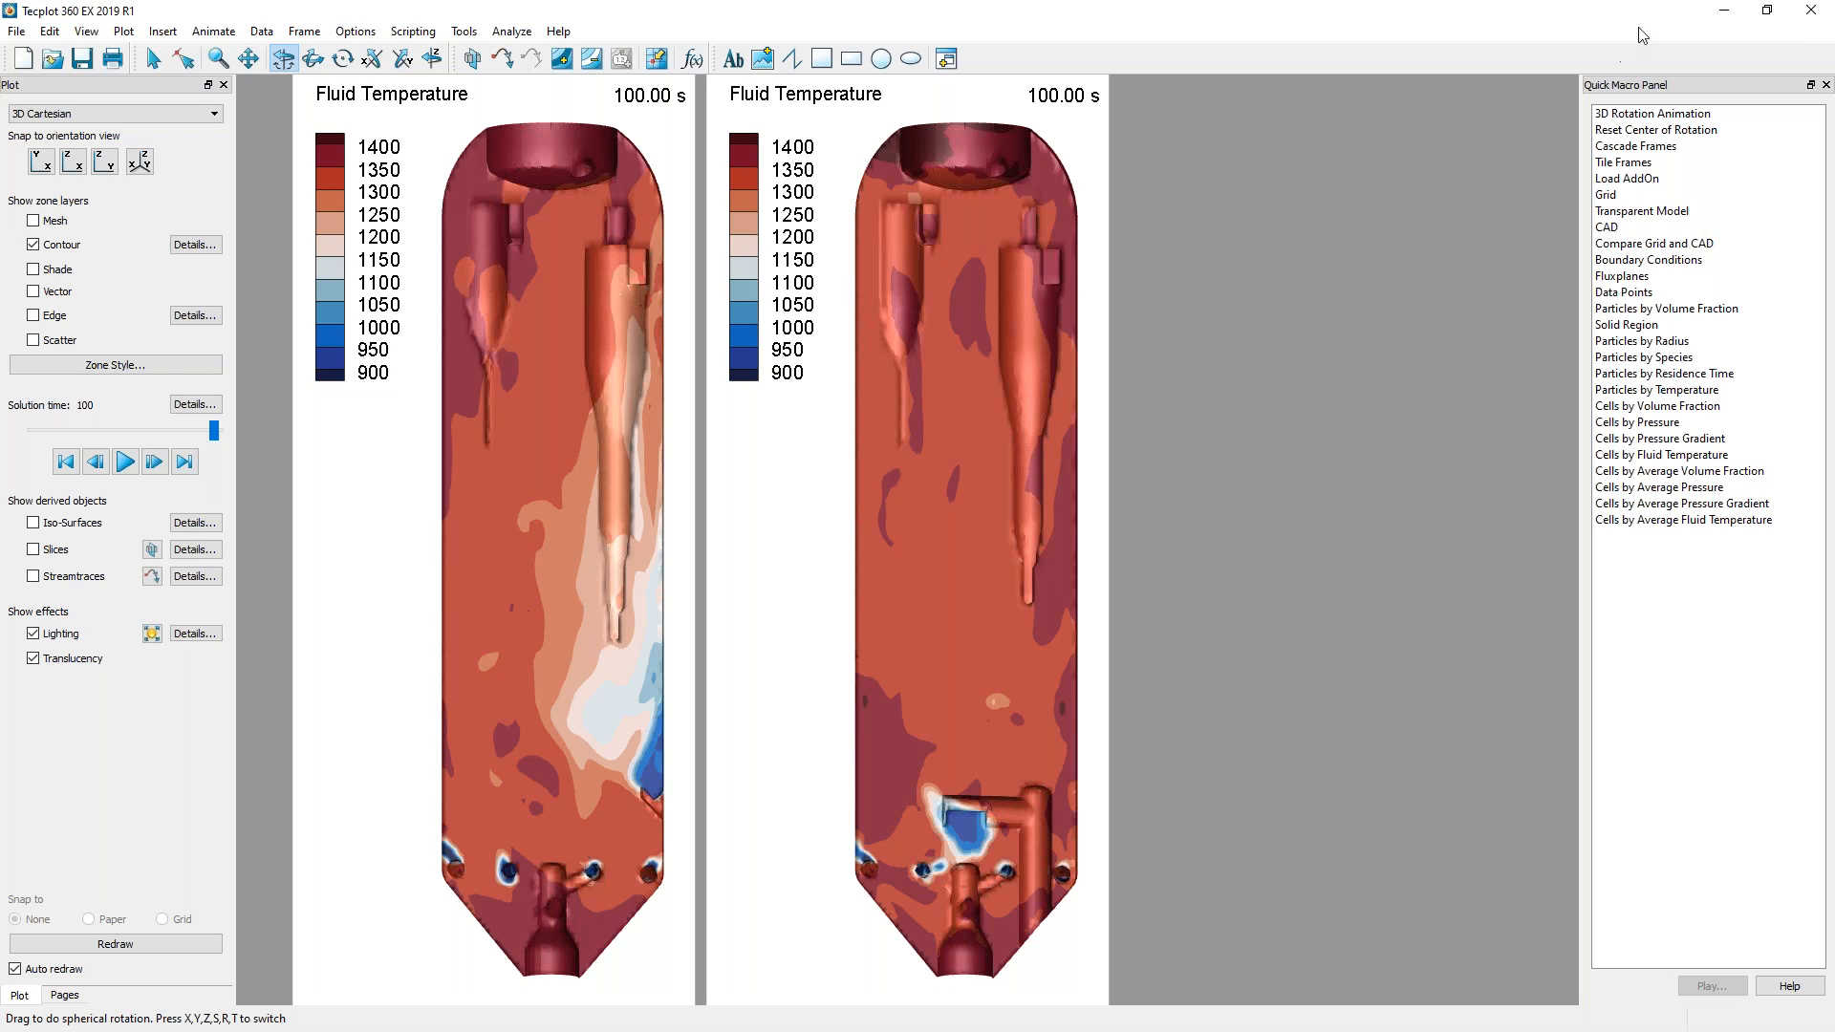
{"action": "left_click", "coordinate": [1811, 12]}
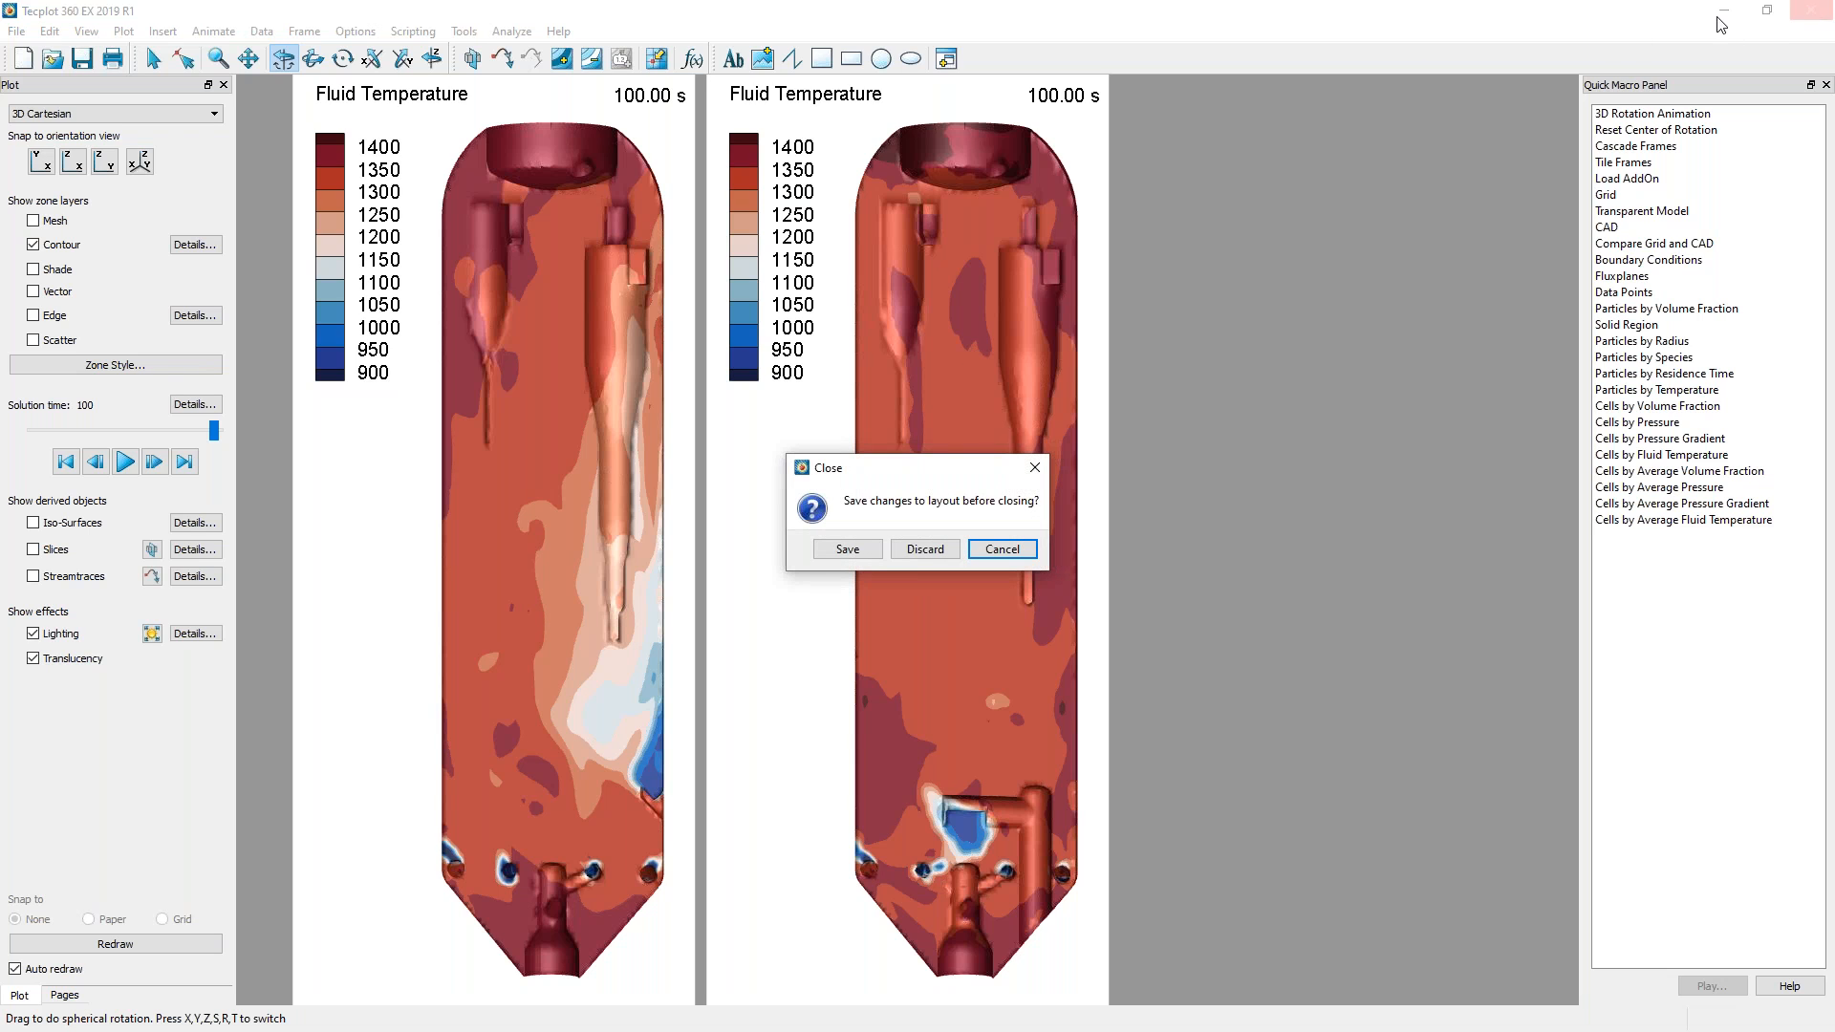
{"action": "left_click", "coordinate": [924, 550]}
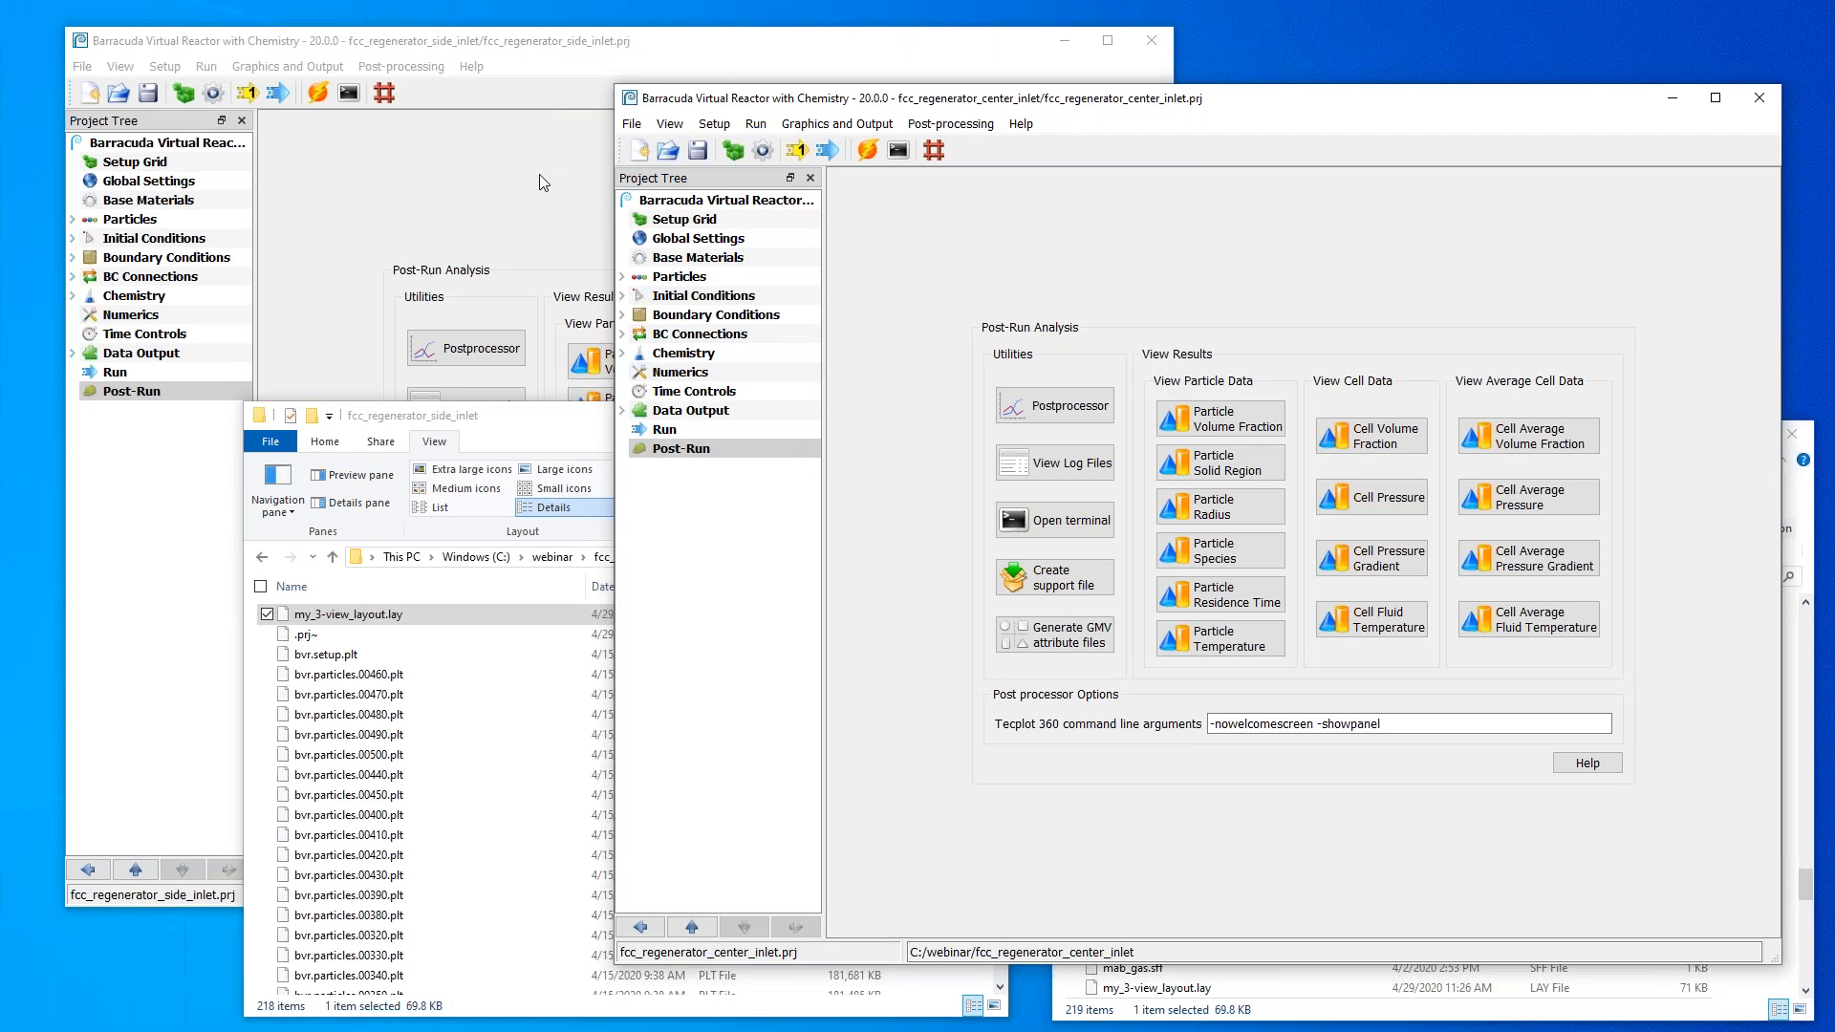
Switch to the fcc_regenerator_side_inlet project in Barracuda, open its Cell Fluid Temperature results in Tecplot 360, and show the last time step.
{"action": "left_click", "coordinate": [539, 176]}
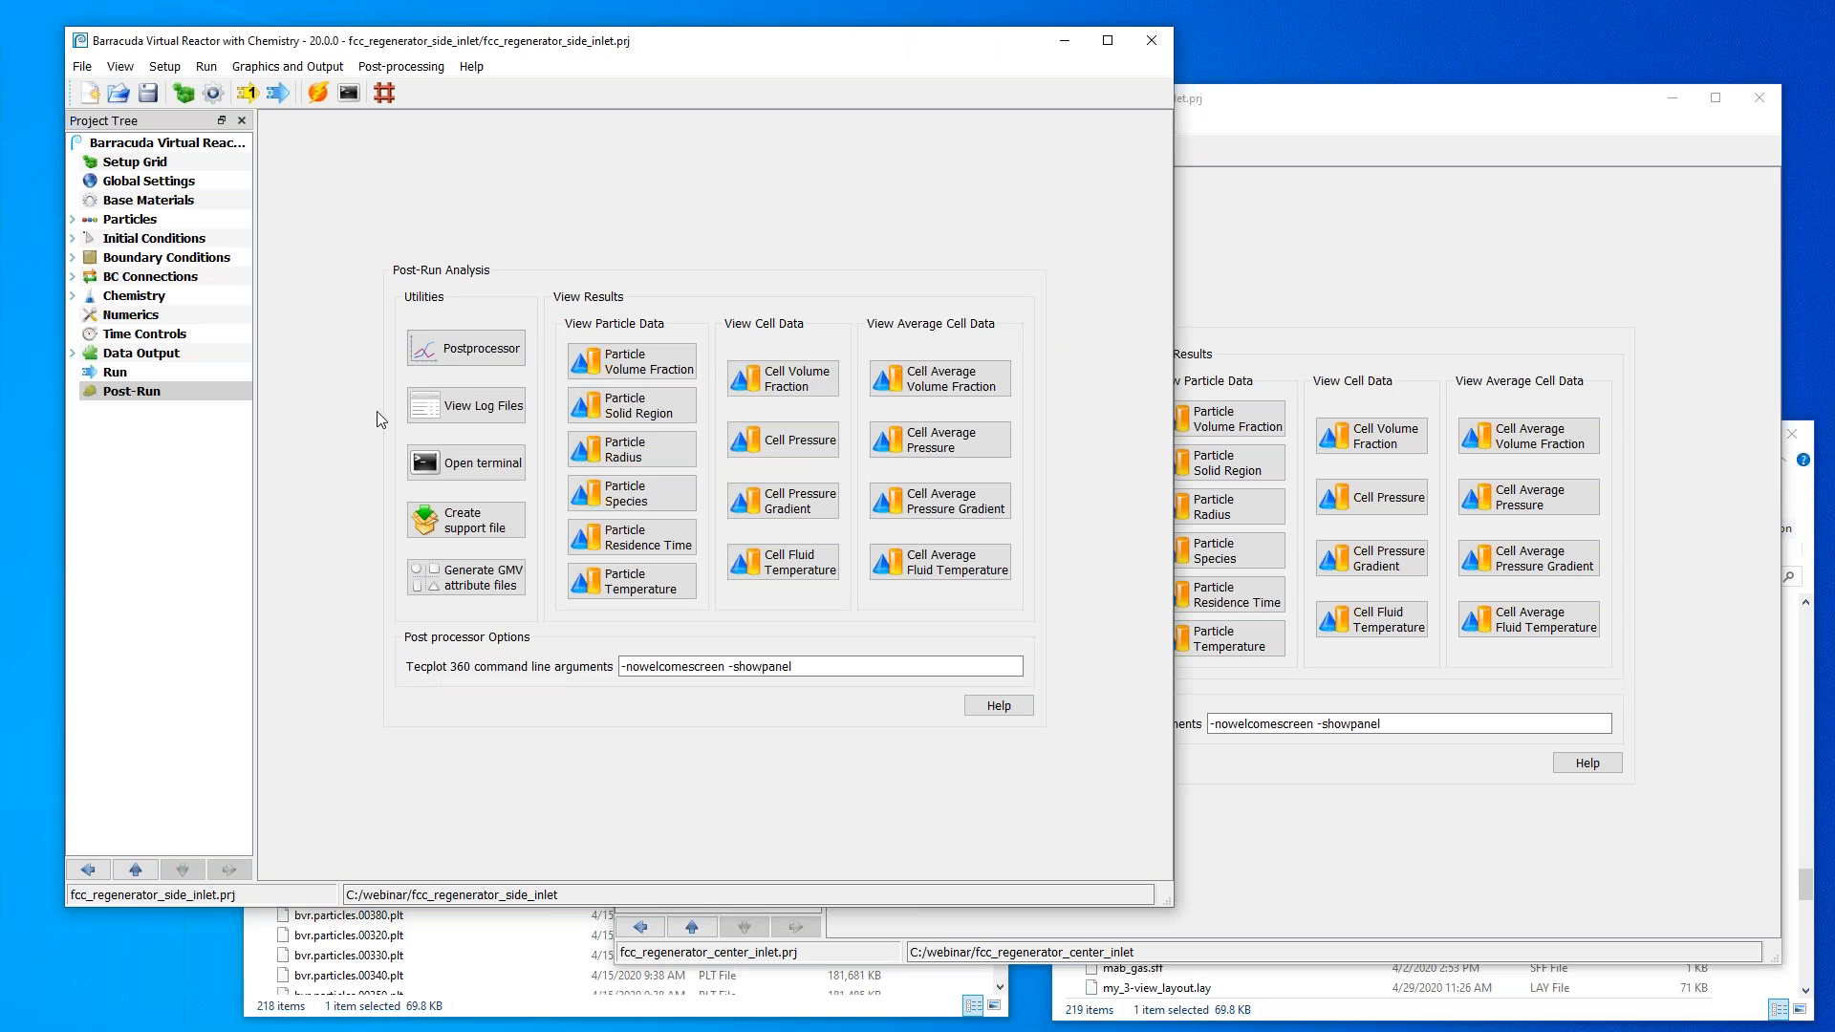
{"action": "left_click", "coordinate": [801, 564]}
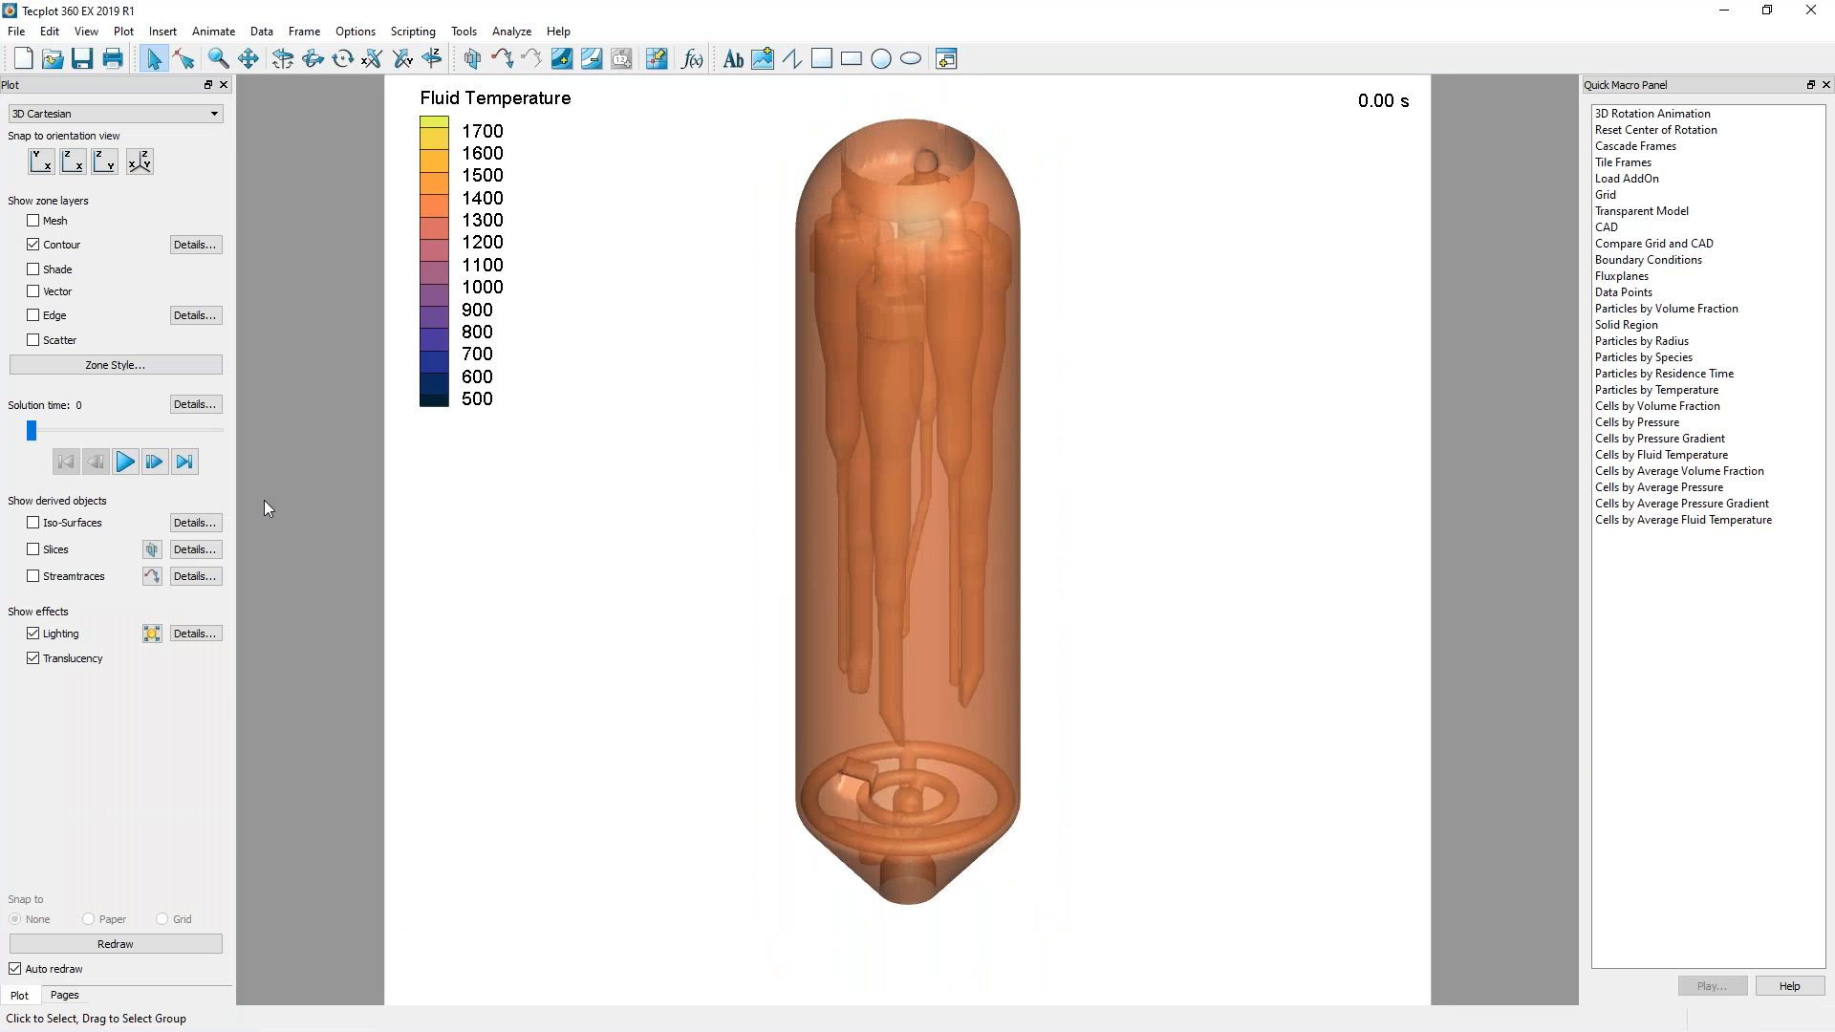
{"action": "left_click", "coordinate": [185, 462]}
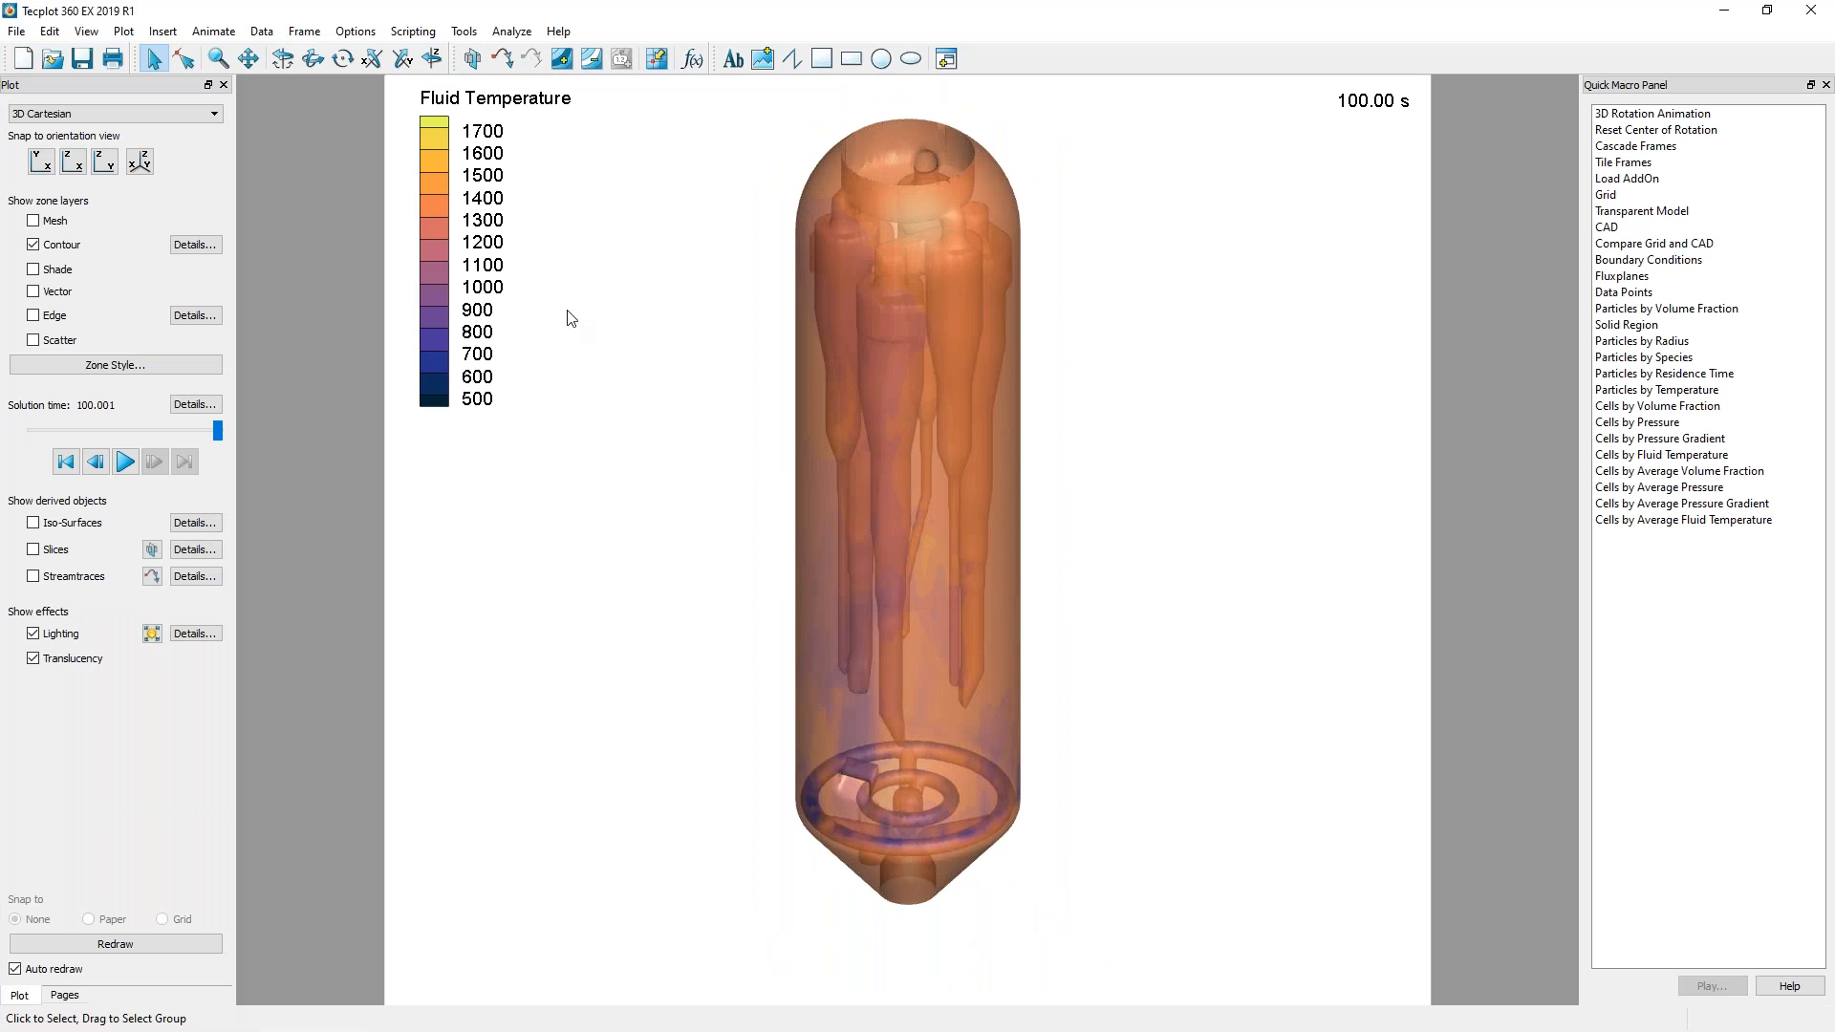
{"action": "left_click", "coordinate": [285, 62]}
{"action": "left_click_drag", "start_coordinate": [889, 602], "coordinate": [1449, 479]}
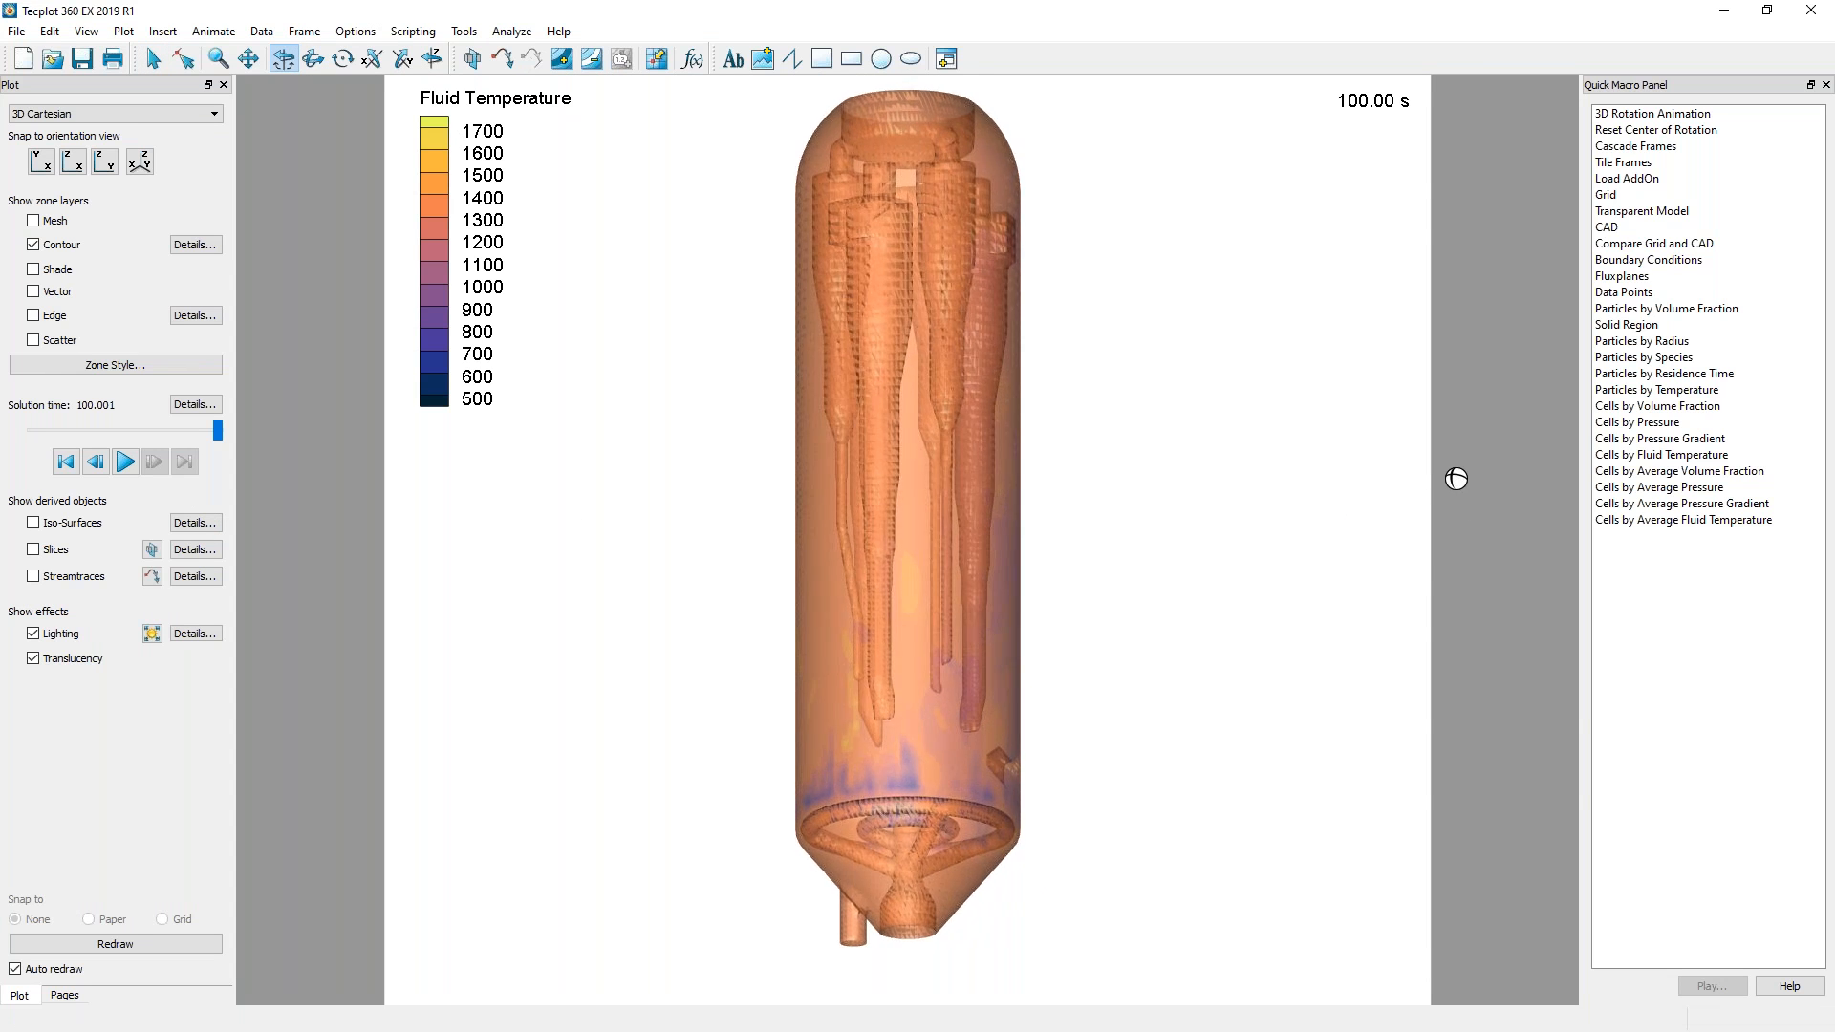
Tilt the 3D regenerator model and shift it toward the left of its frame, leaving free space beside it.
{"action": "left_click_drag", "start_coordinate": [977, 532], "coordinate": [928, 499]}
{"action": "right_click_drag", "start_coordinate": [928, 499], "coordinate": [717, 528]}
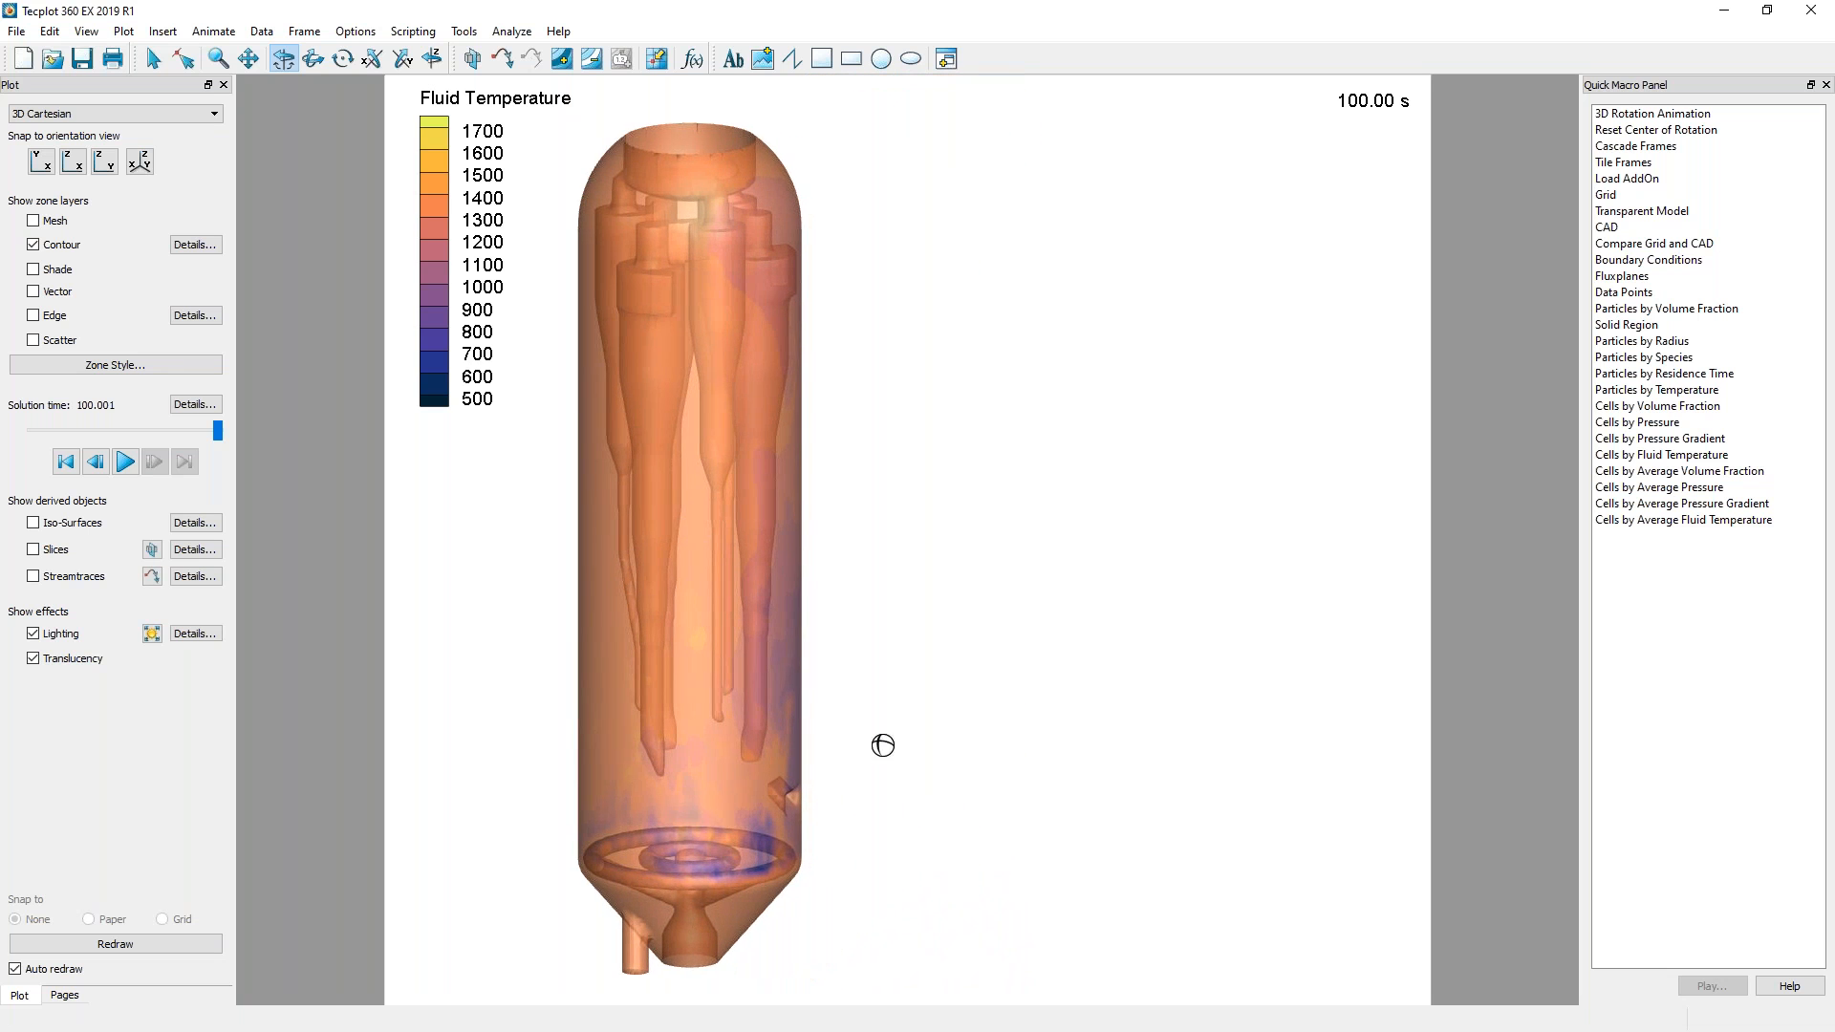
{"action": "key", "text": "Escape"}
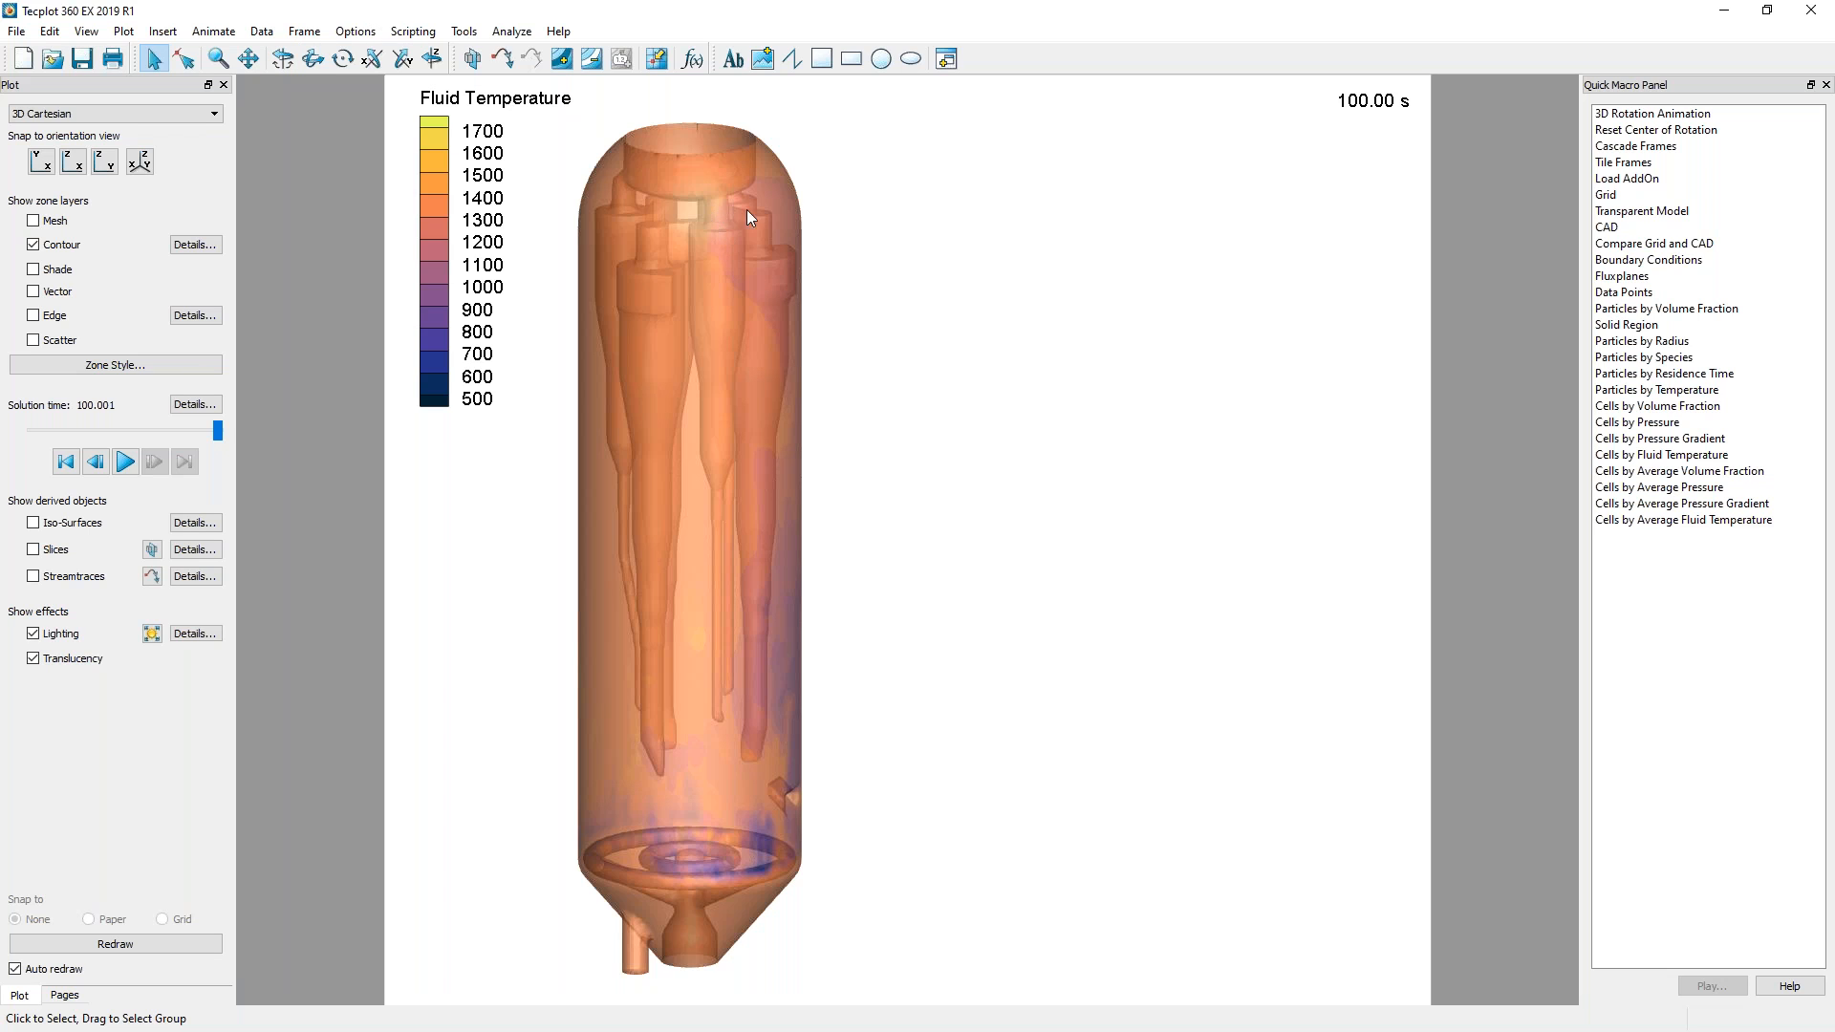
Start a precise line extraction running from start point (0, 0, 0) to end point (0, 0, 15).
{"action": "left_click", "coordinate": [262, 32]}
{"action": "mouse_move", "coordinate": [296, 117]}
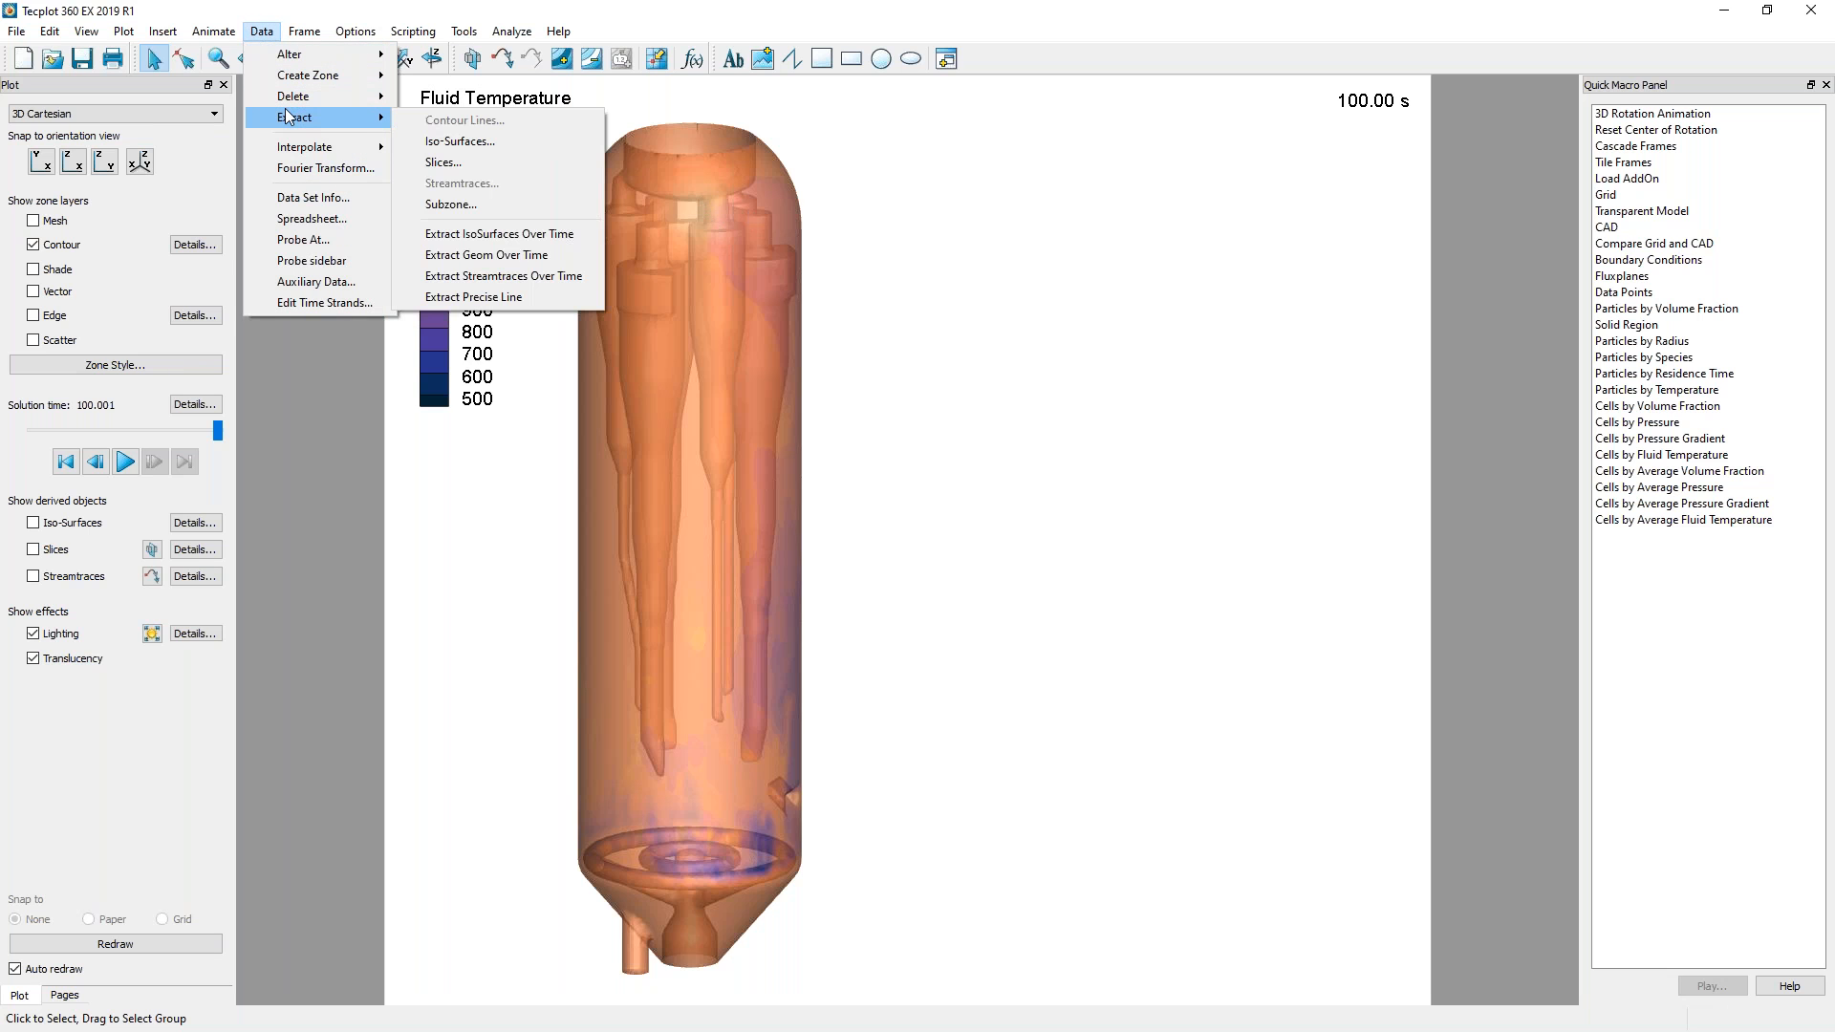
{"action": "left_click", "coordinate": [521, 304]}
{"action": "left_click_drag", "start_coordinate": [884, 366], "coordinate": [996, 304]}
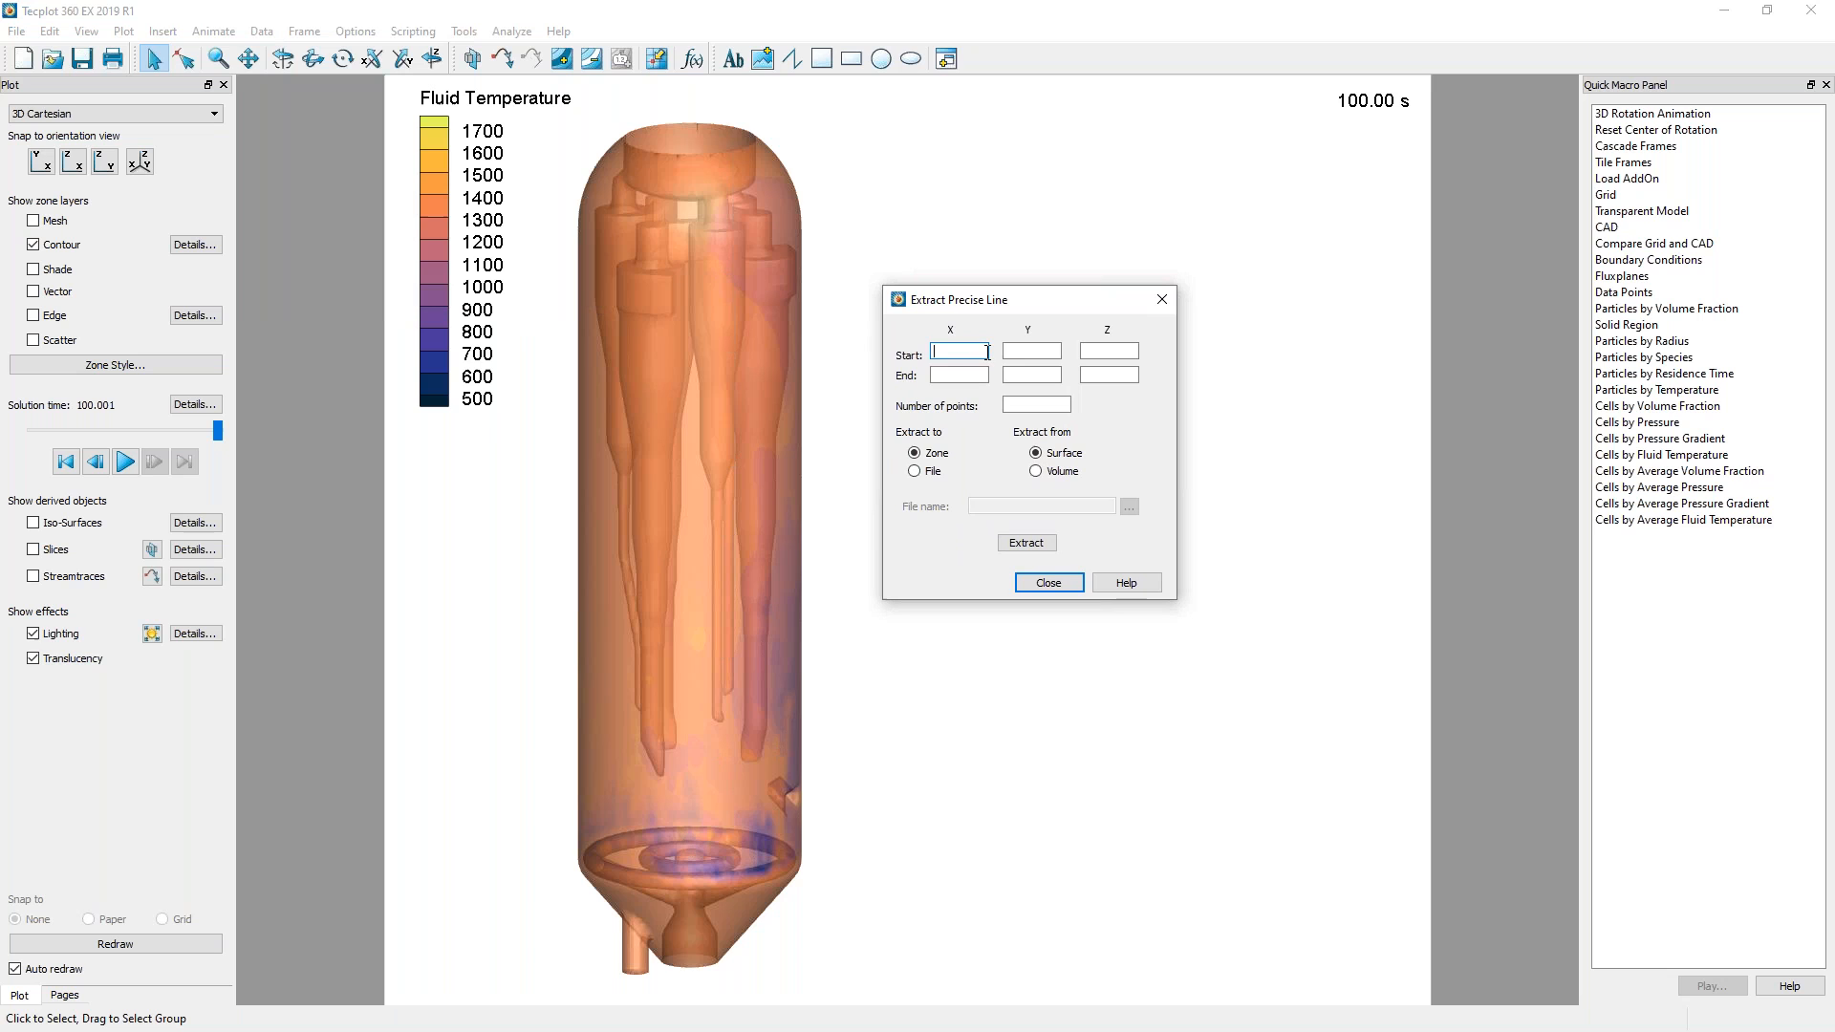
{"action": "type", "text": "0"}
{"action": "key", "text": "Tab"}
{"action": "type", "text": "0"}
{"action": "key", "text": "Tab"}
{"action": "type", "text": "0"}
{"action": "key", "text": "Tab"}
{"action": "type", "text": "0"}
{"action": "key", "text": "Tab"}
{"action": "type", "text": "0"}
{"action": "key", "text": "Tab"}
Extract the precise line from the volume to a zone with 50 points.
{"action": "left_click", "coordinate": [1054, 473]}
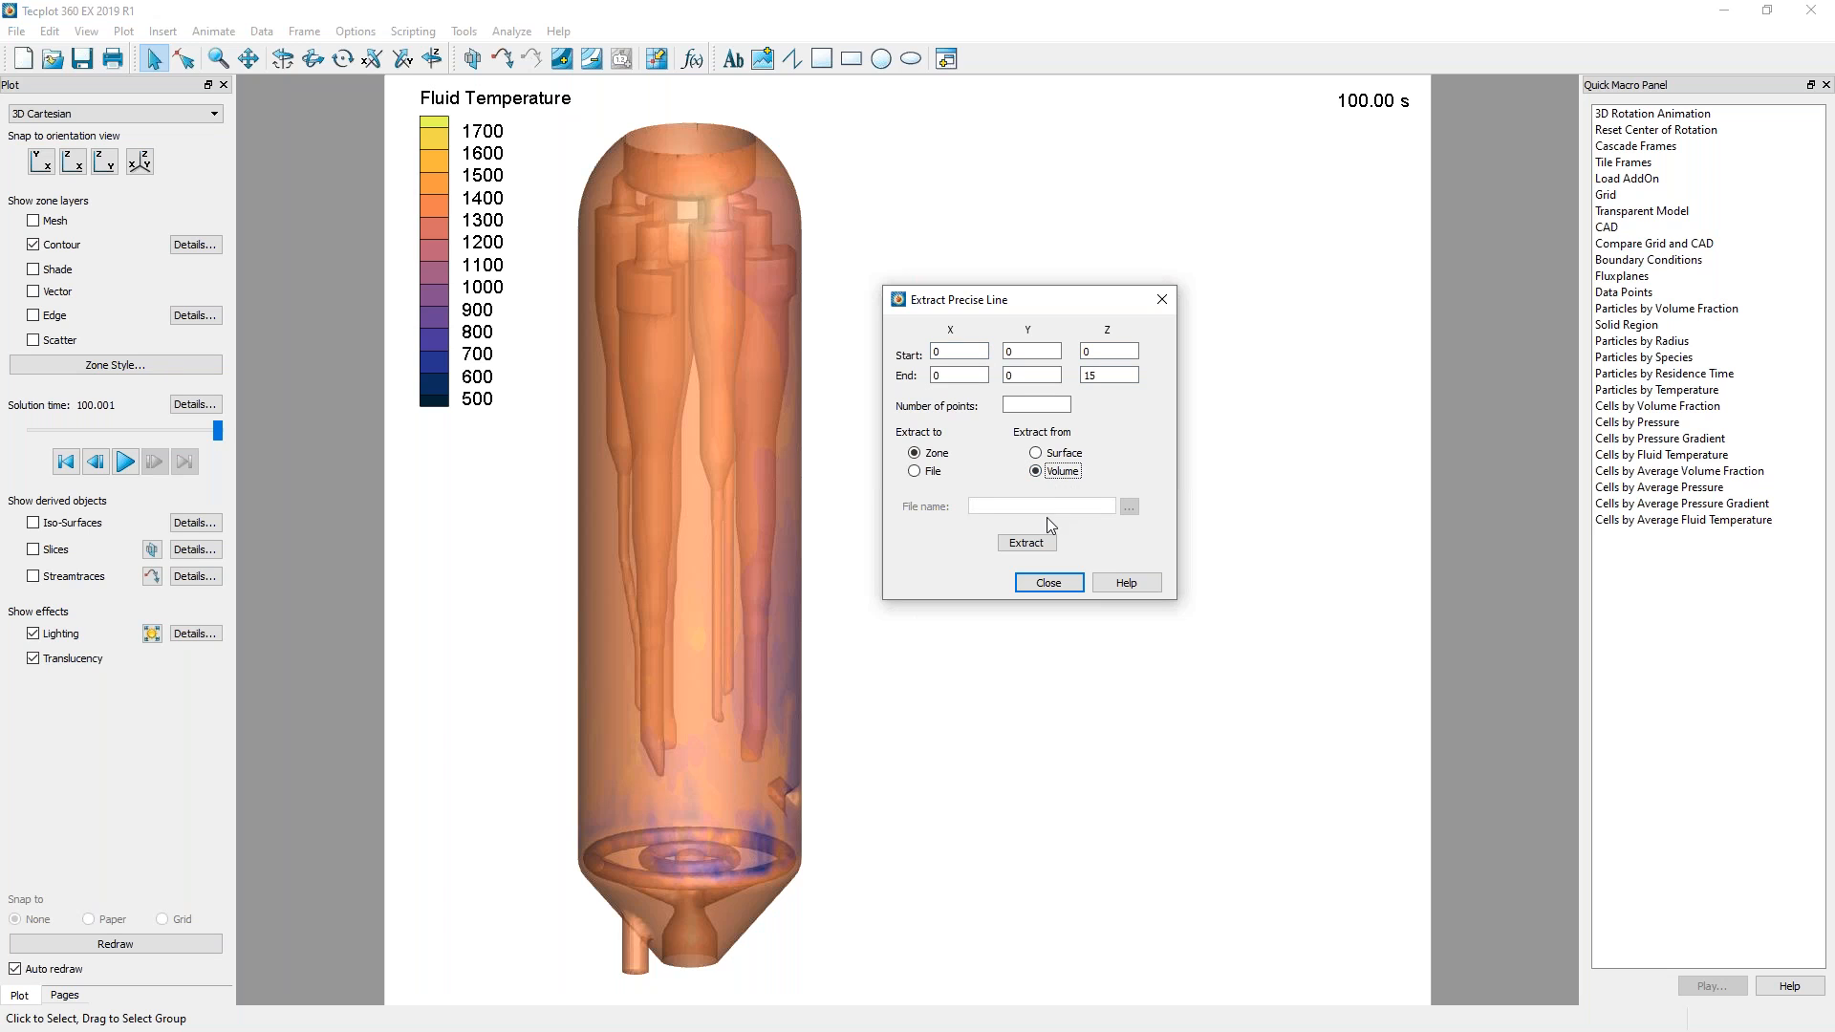
{"action": "left_click", "coordinate": [1050, 406]}
{"action": "type", "text": "50"}
{"action": "left_click", "coordinate": [1025, 542]}
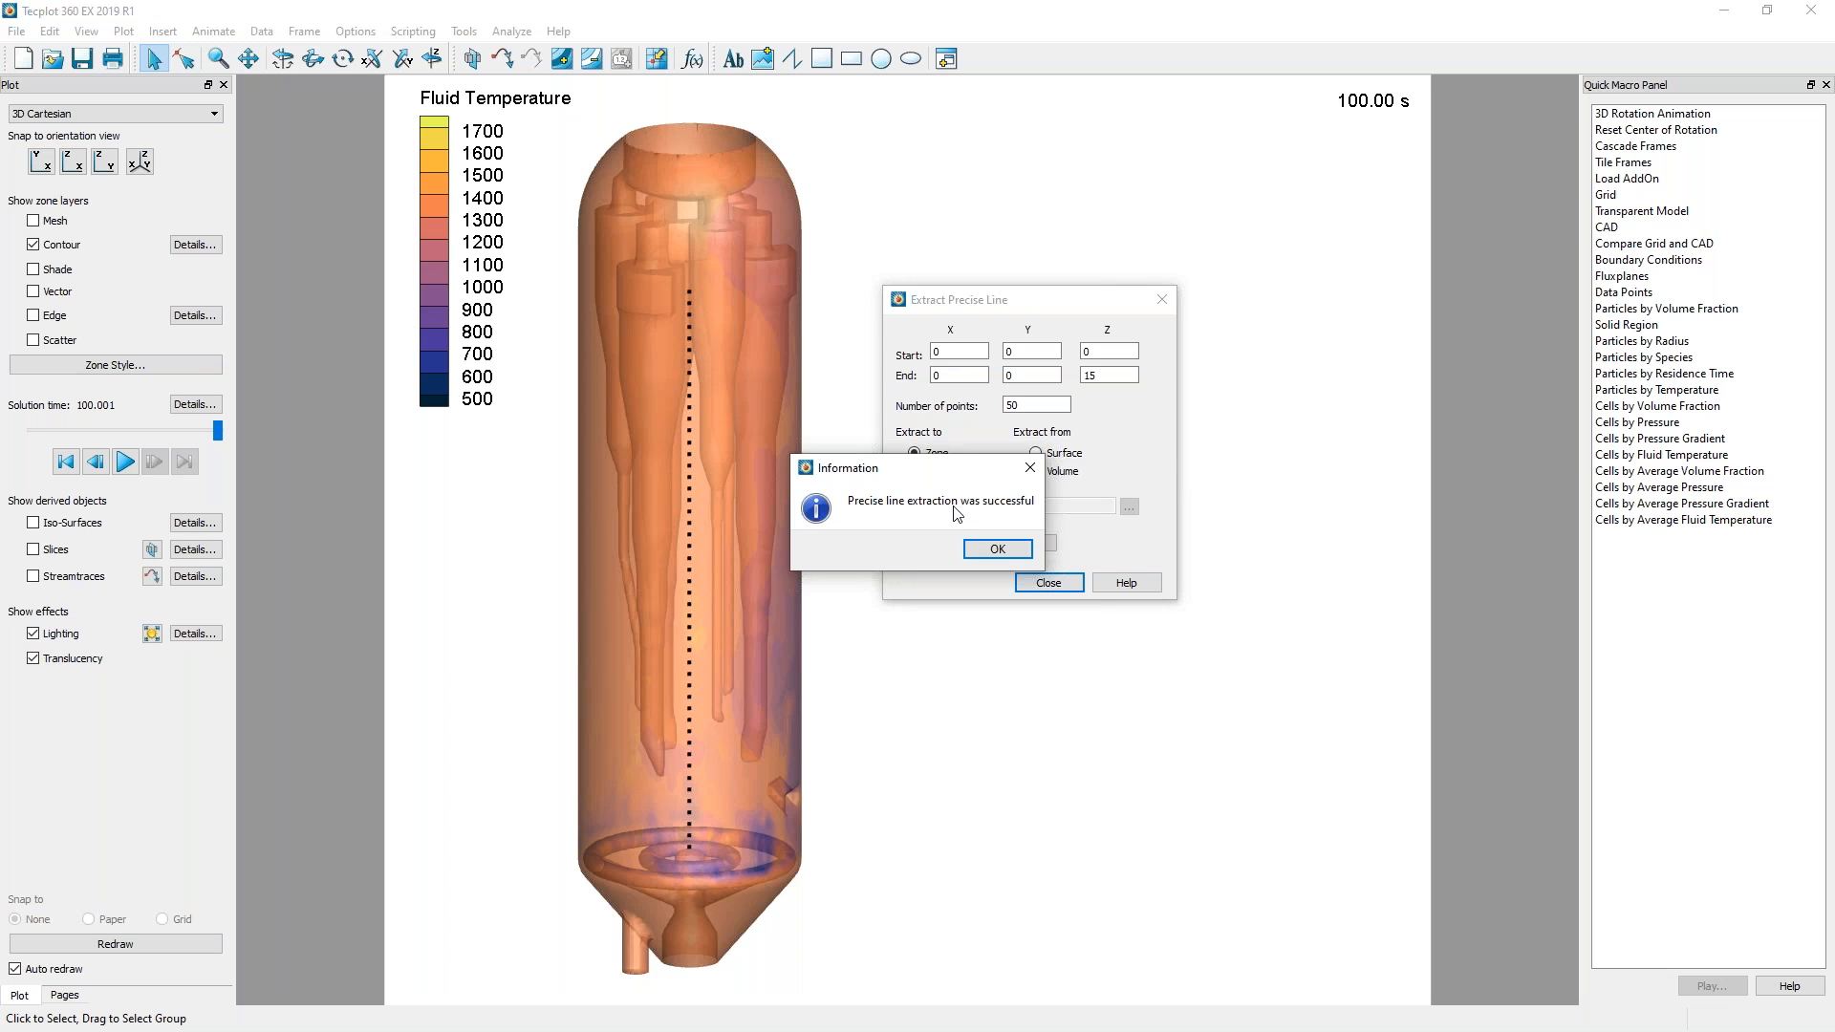
{"action": "left_click", "coordinate": [994, 550]}
{"action": "left_click", "coordinate": [1048, 583]}
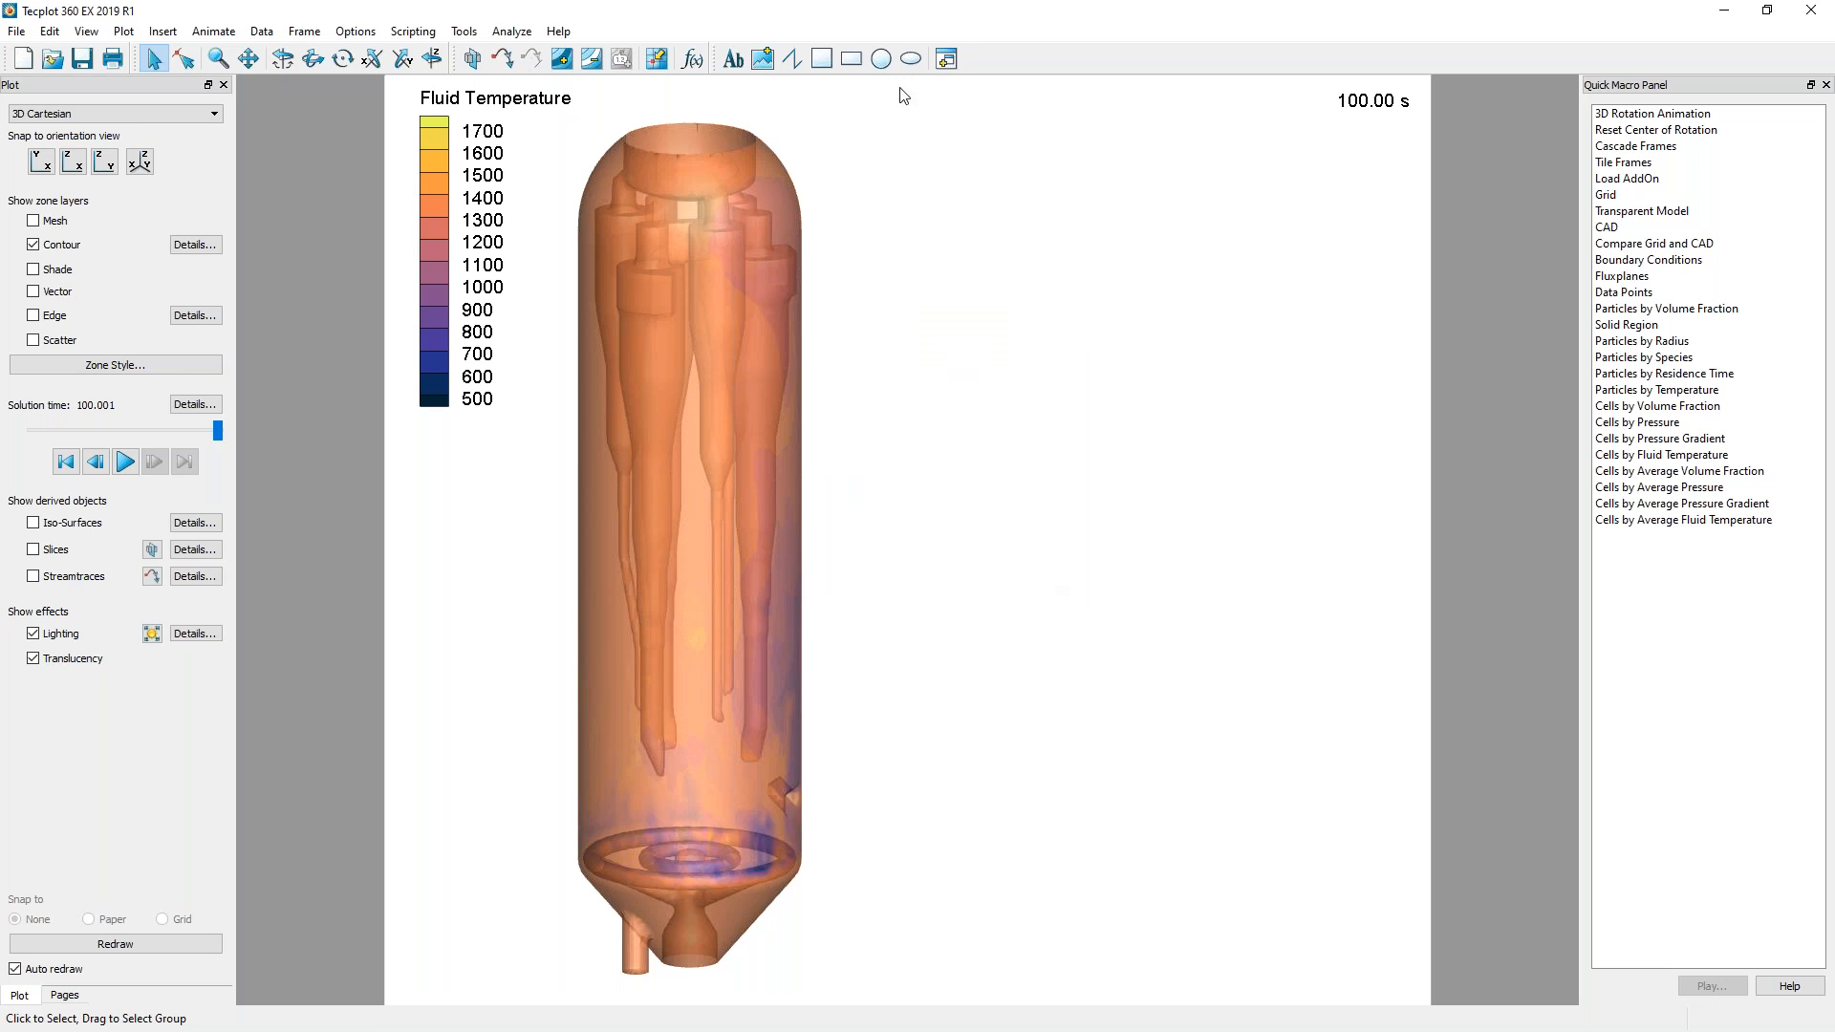
Draw a new frame to the right of the regenerator's upper half and set its plot type to XY Line.
{"action": "left_click", "coordinate": [942, 59]}
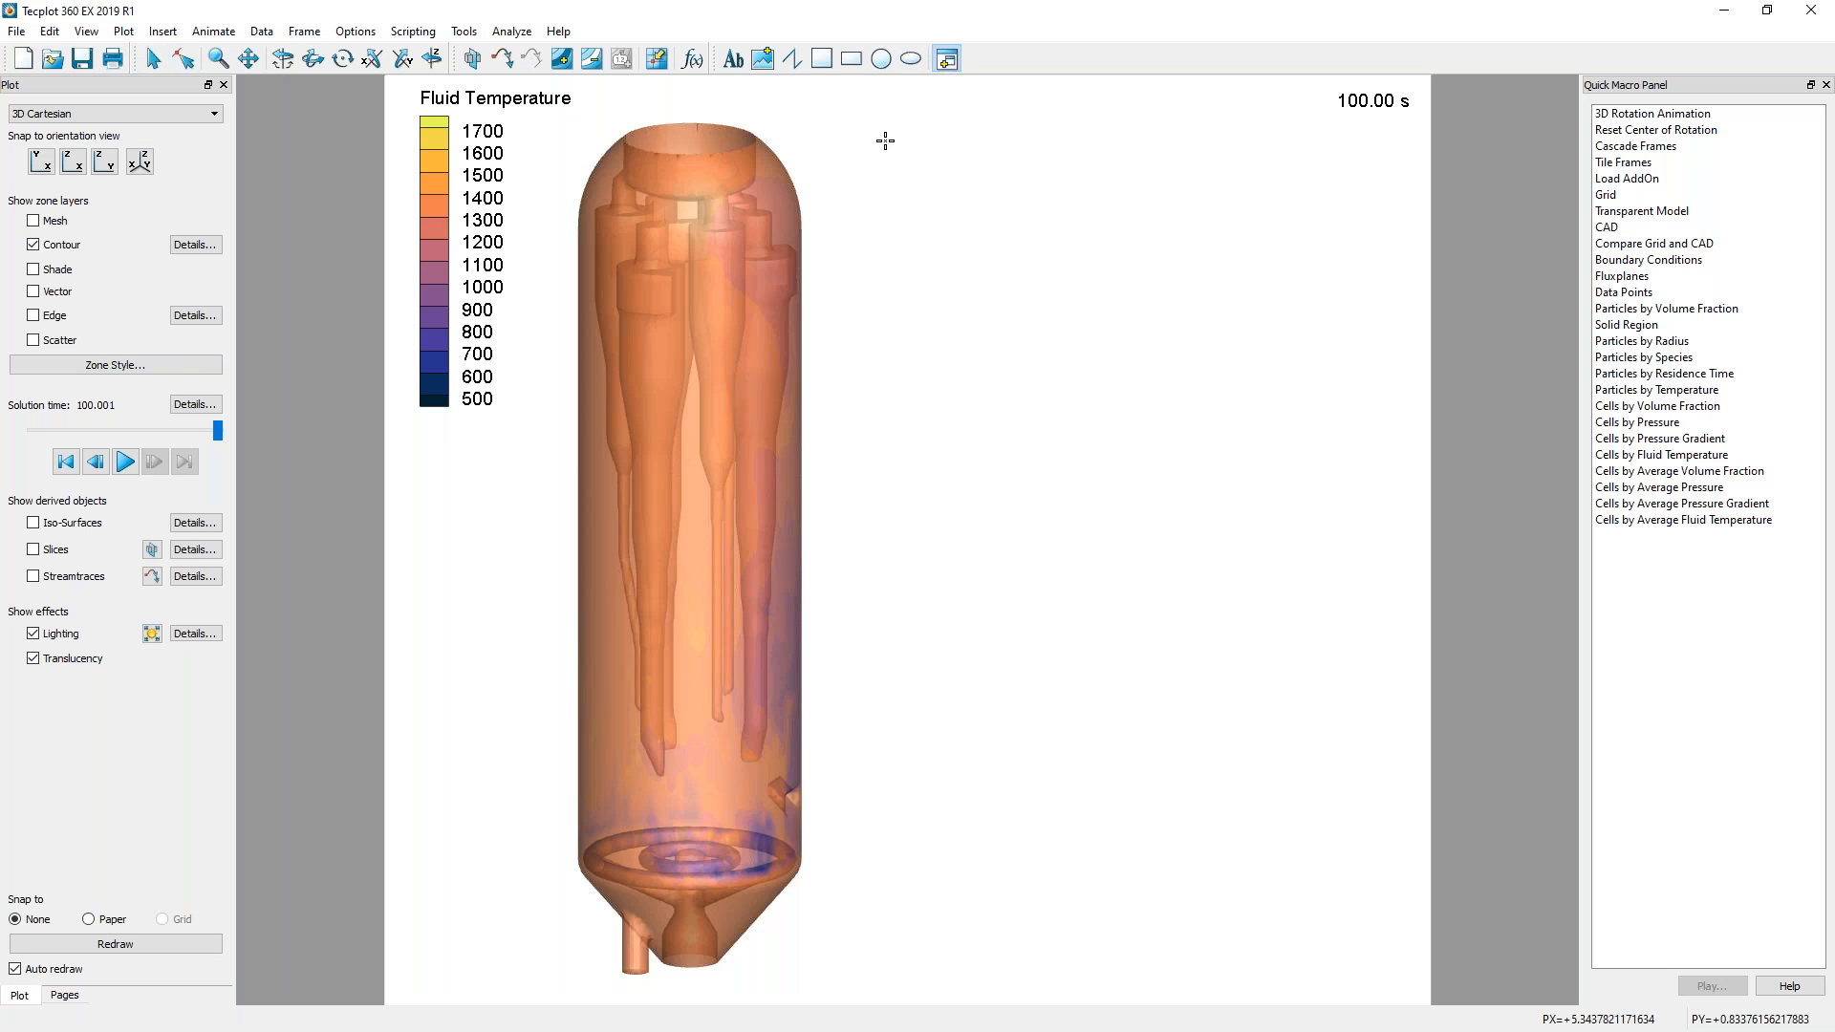
{"action": "mouse_move", "coordinate": [879, 134]}
{"action": "left_mouse_down"}
{"action": "mouse_move", "coordinate": [1386, 505]}
{"action": "mouse_move", "coordinate": [1373, 559]}
{"action": "mouse_move", "coordinate": [1355, 552]}
{"action": "left_mouse_up"}
{"action": "left_click", "coordinate": [88, 110]}
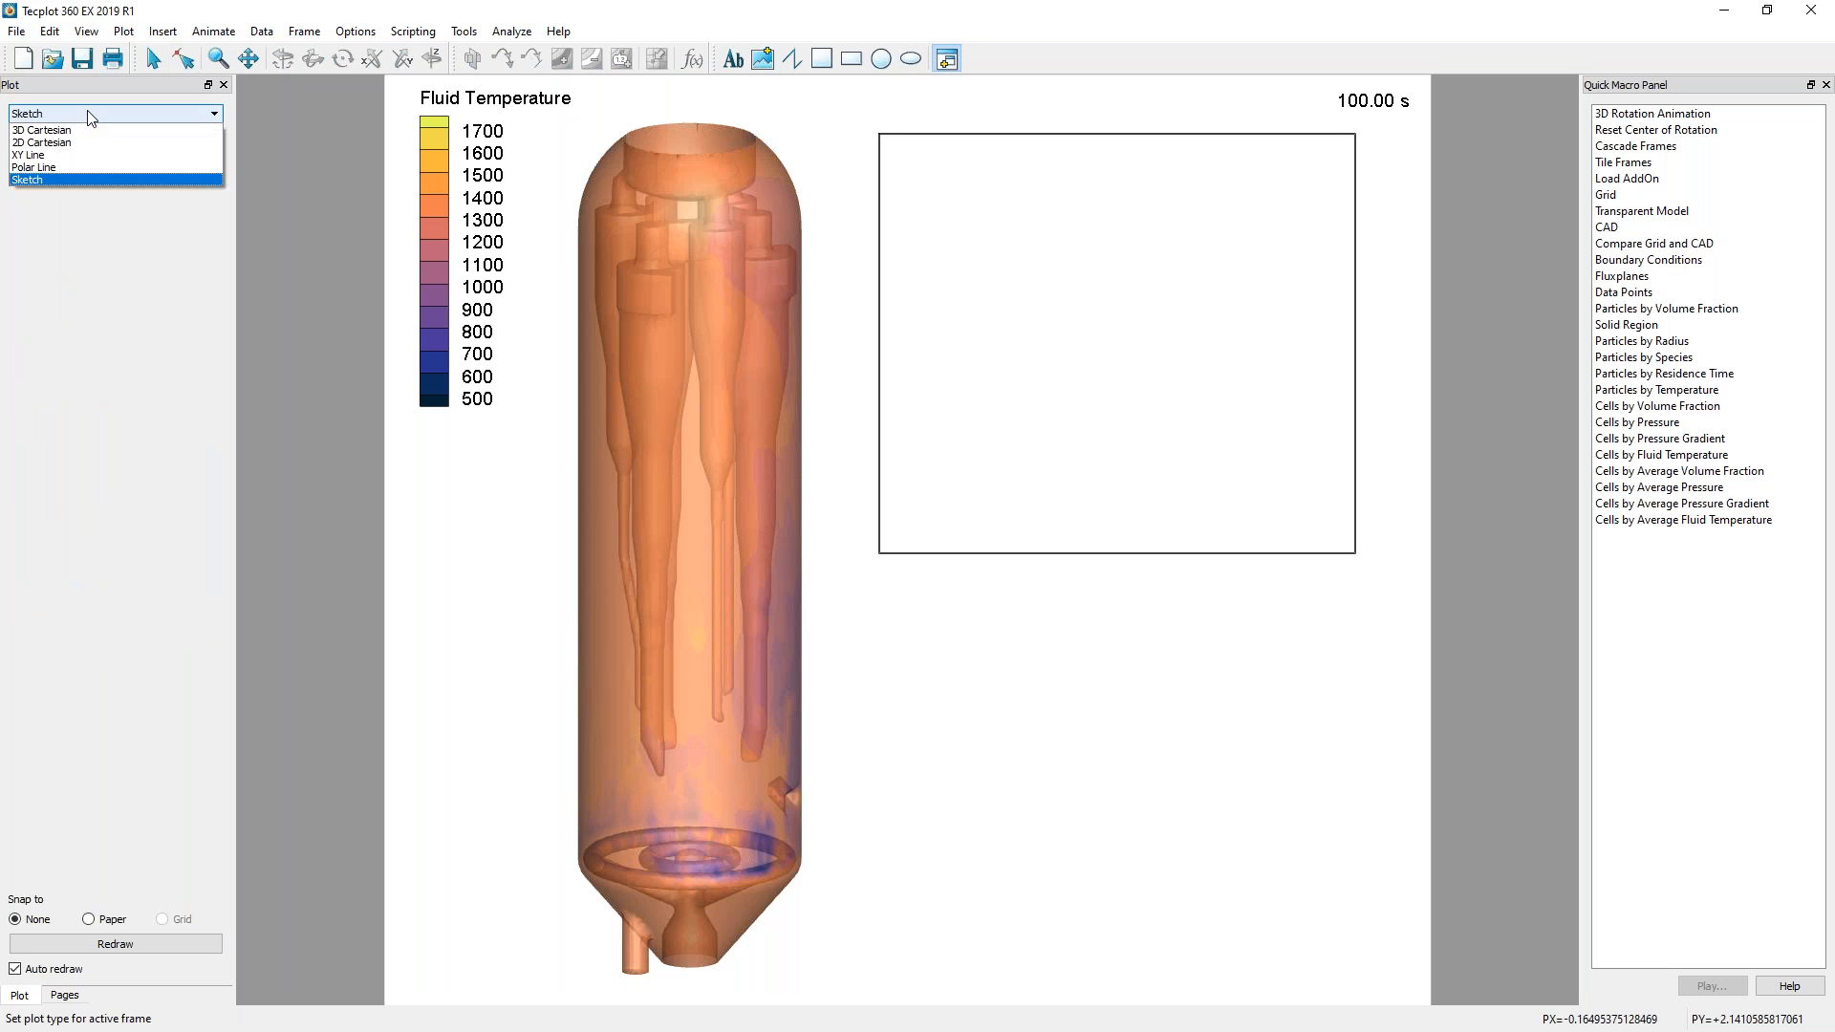
{"action": "left_click", "coordinate": [88, 156]}
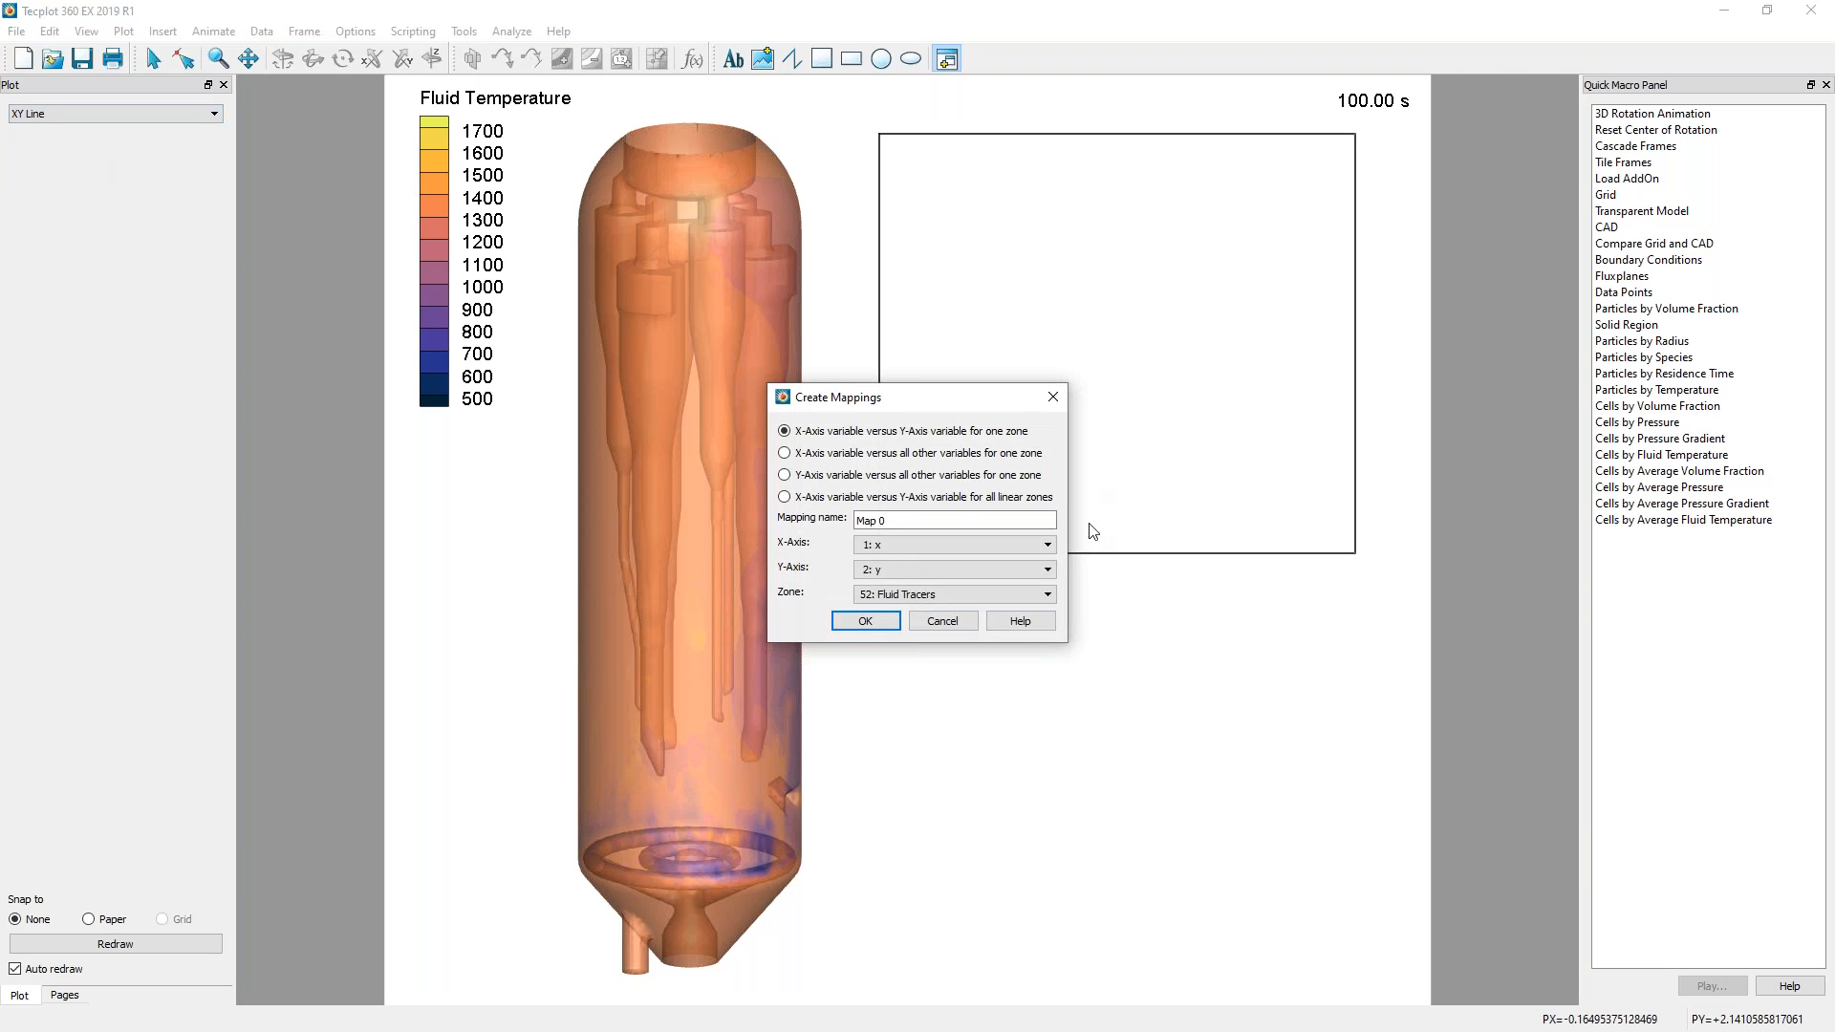
Create a line mapping for the Extracted Points zone with Fluid Temperature on the X-axis and z on the Y-axis.
{"action": "left_click", "coordinate": [1049, 597]}
{"action": "left_click_drag", "start_coordinate": [1046, 645], "coordinate": [1051, 709]}
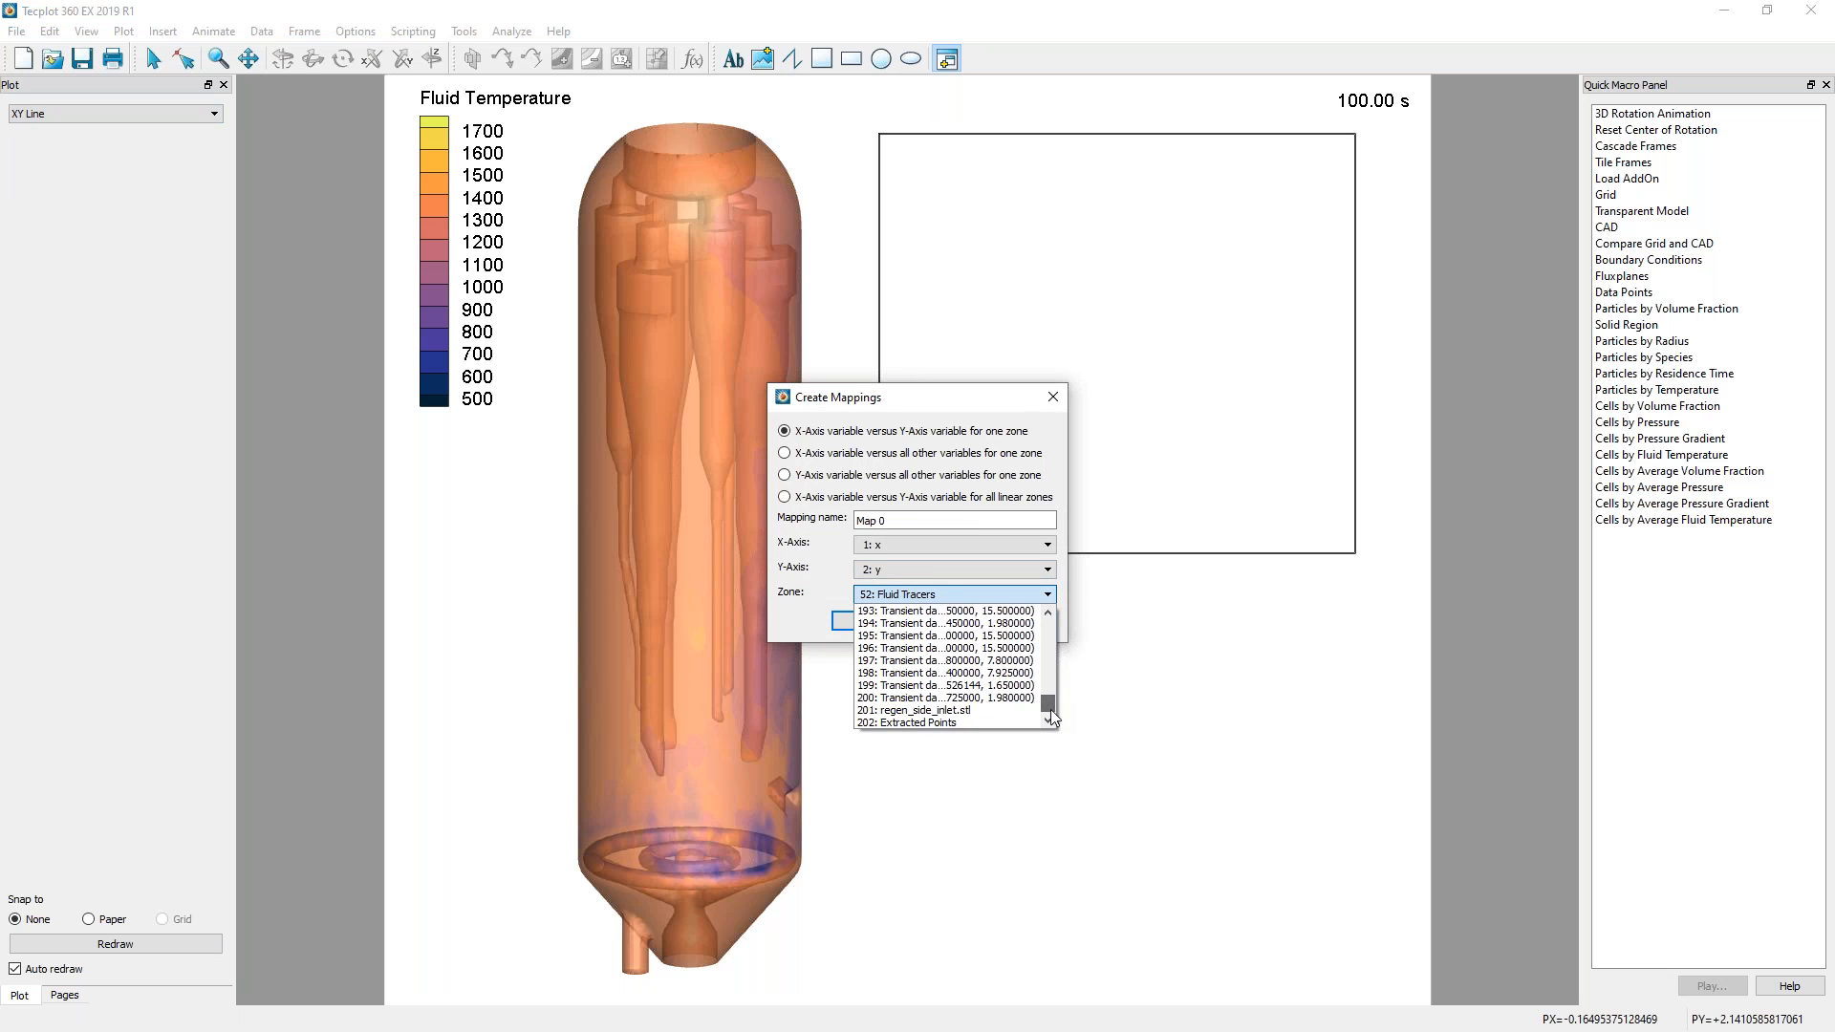
{"action": "left_click", "coordinate": [955, 723]}
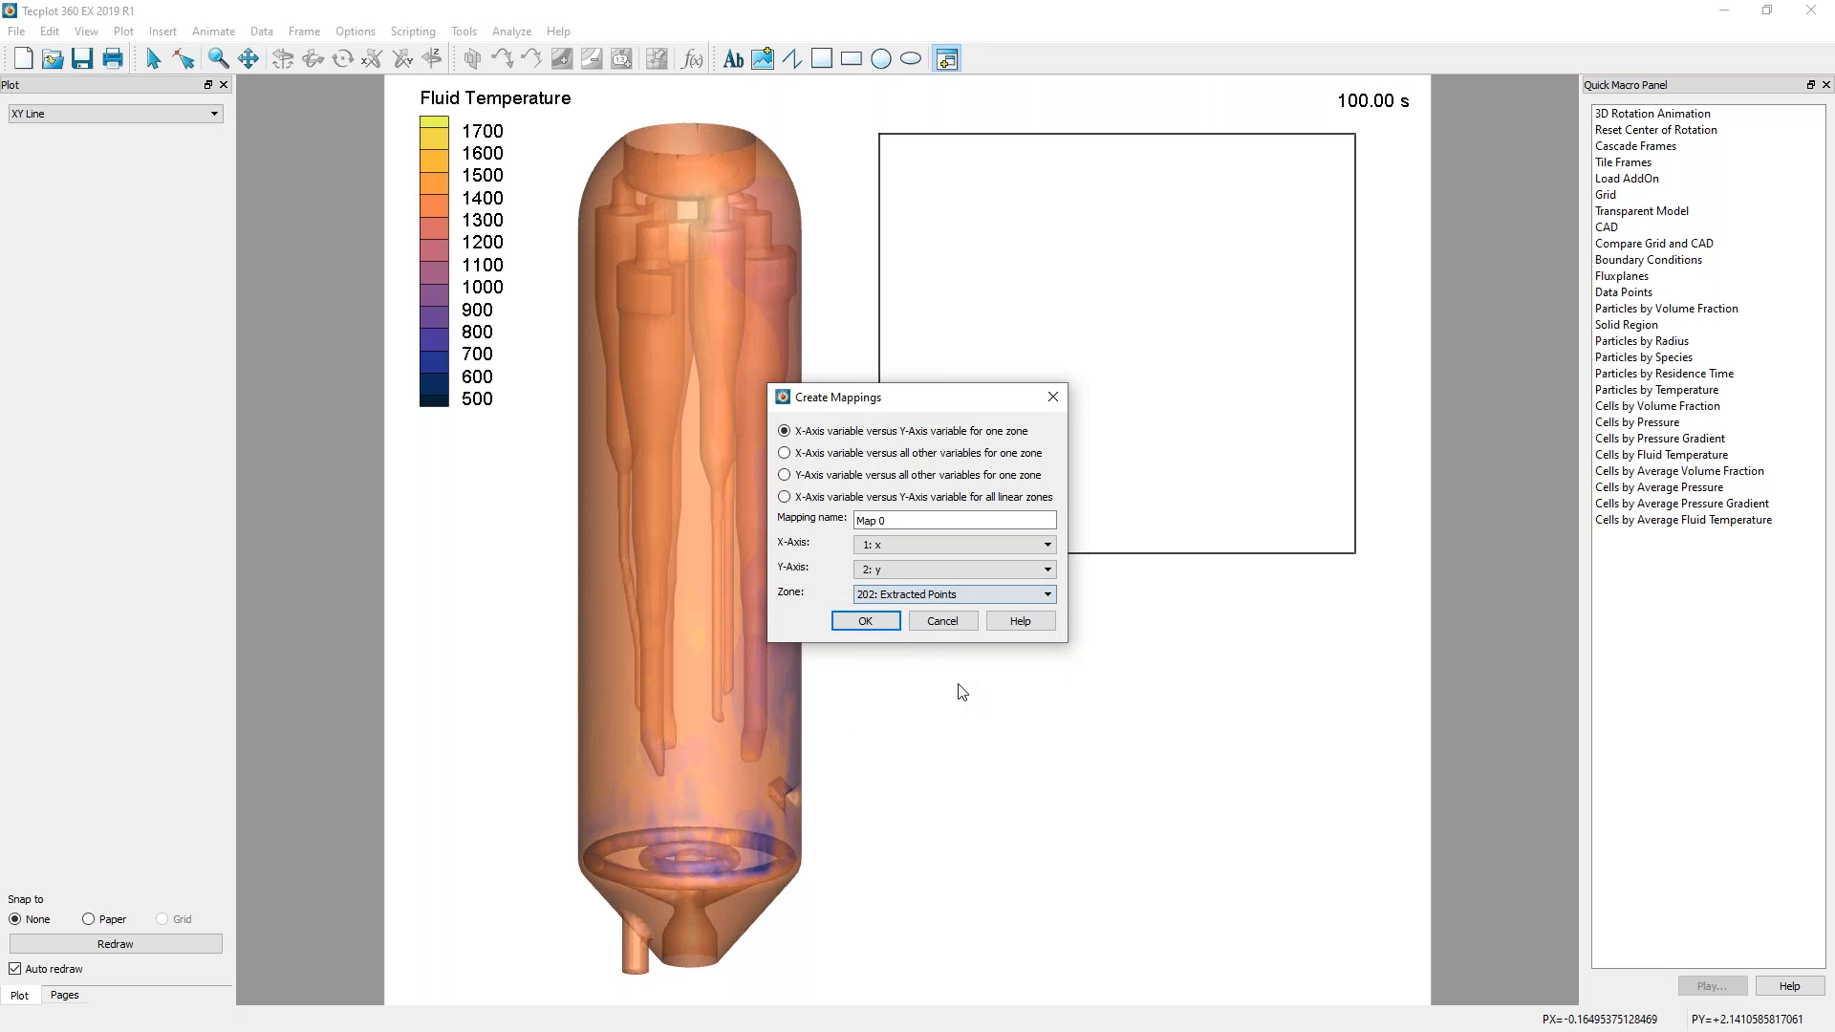
{"action": "left_click", "coordinate": [950, 544]}
{"action": "scroll", "coordinate": [965, 583], "scroll_direction": "down", "scroll_amount": 5}
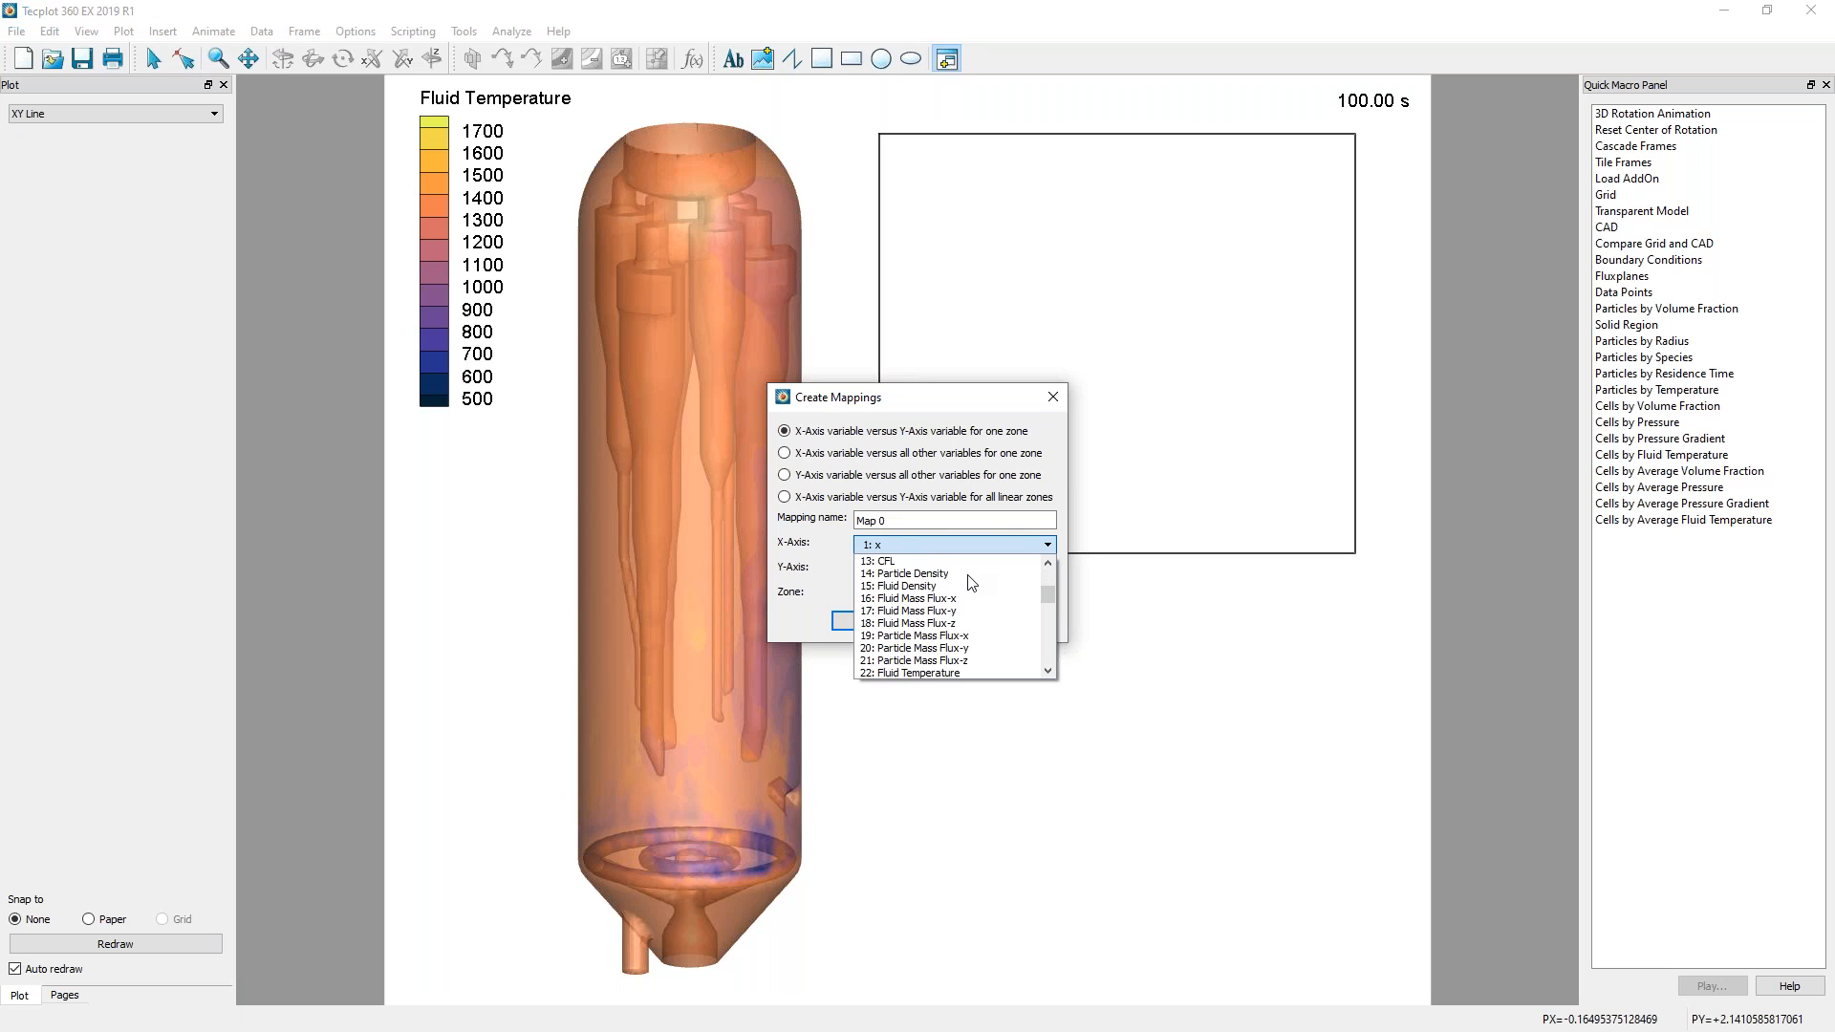
{"action": "left_click", "coordinate": [965, 635]}
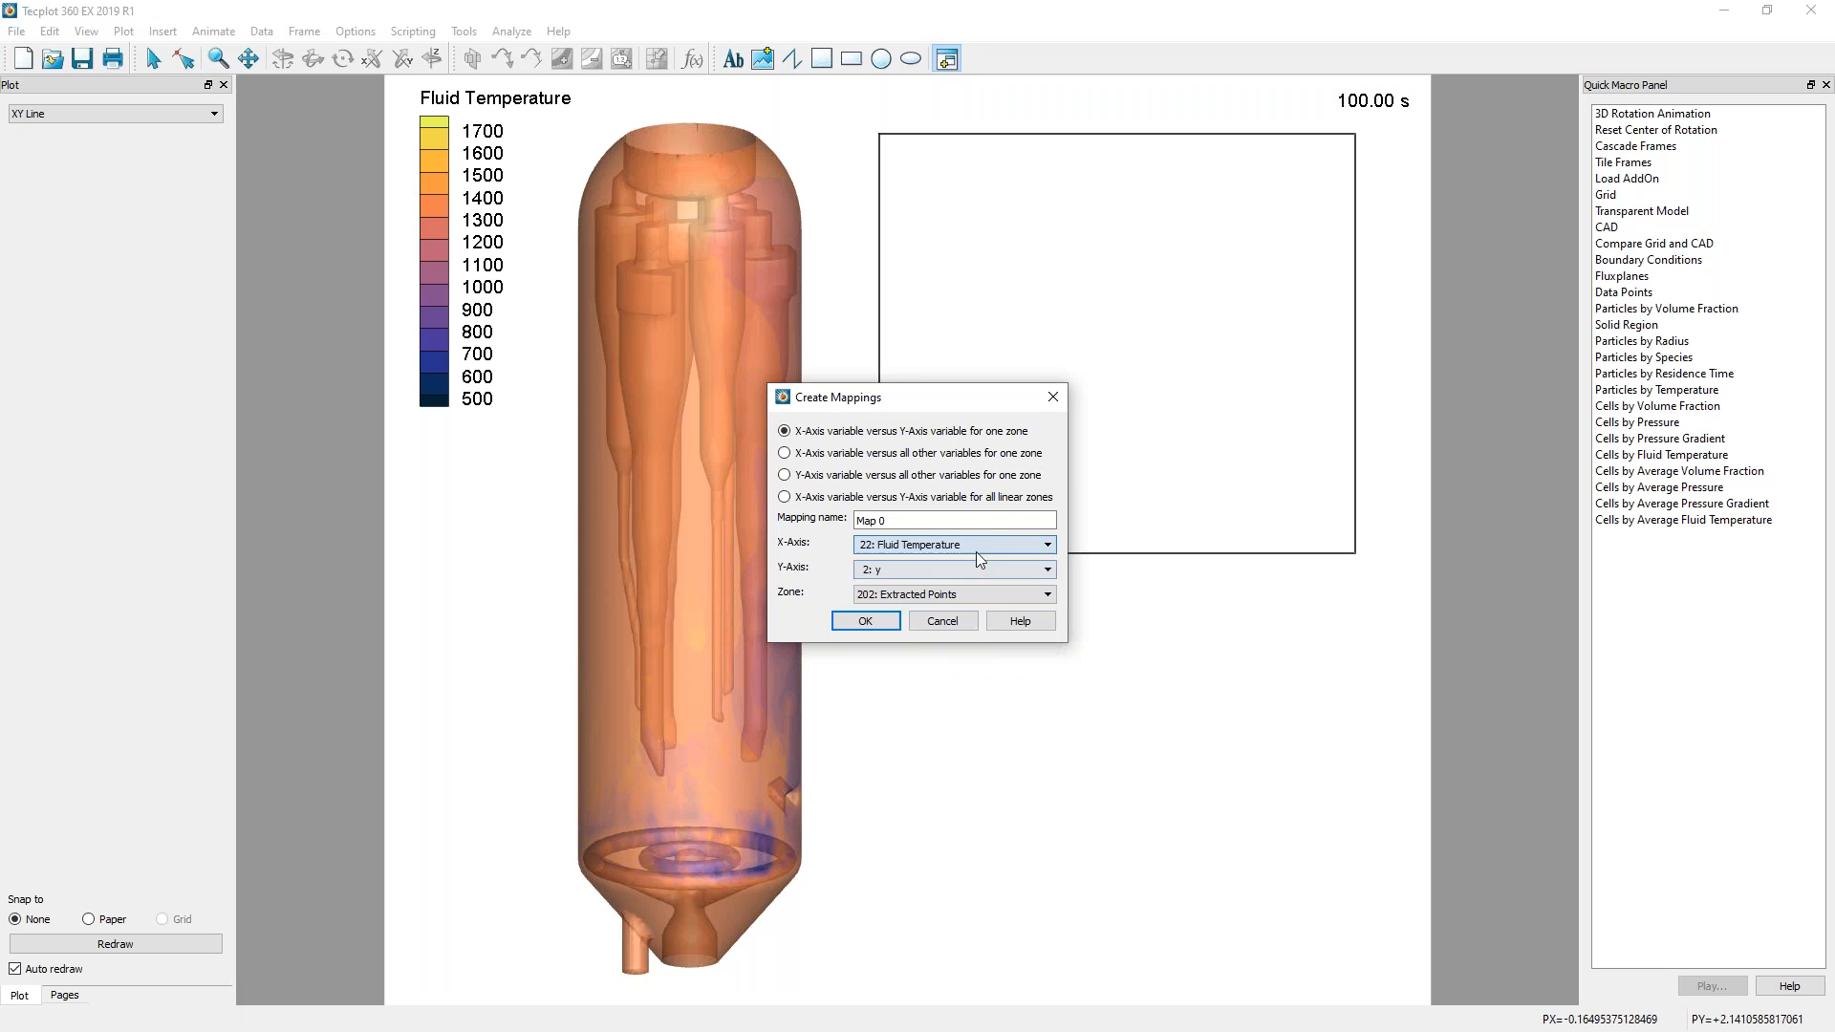
{"action": "left_click", "coordinate": [978, 571]}
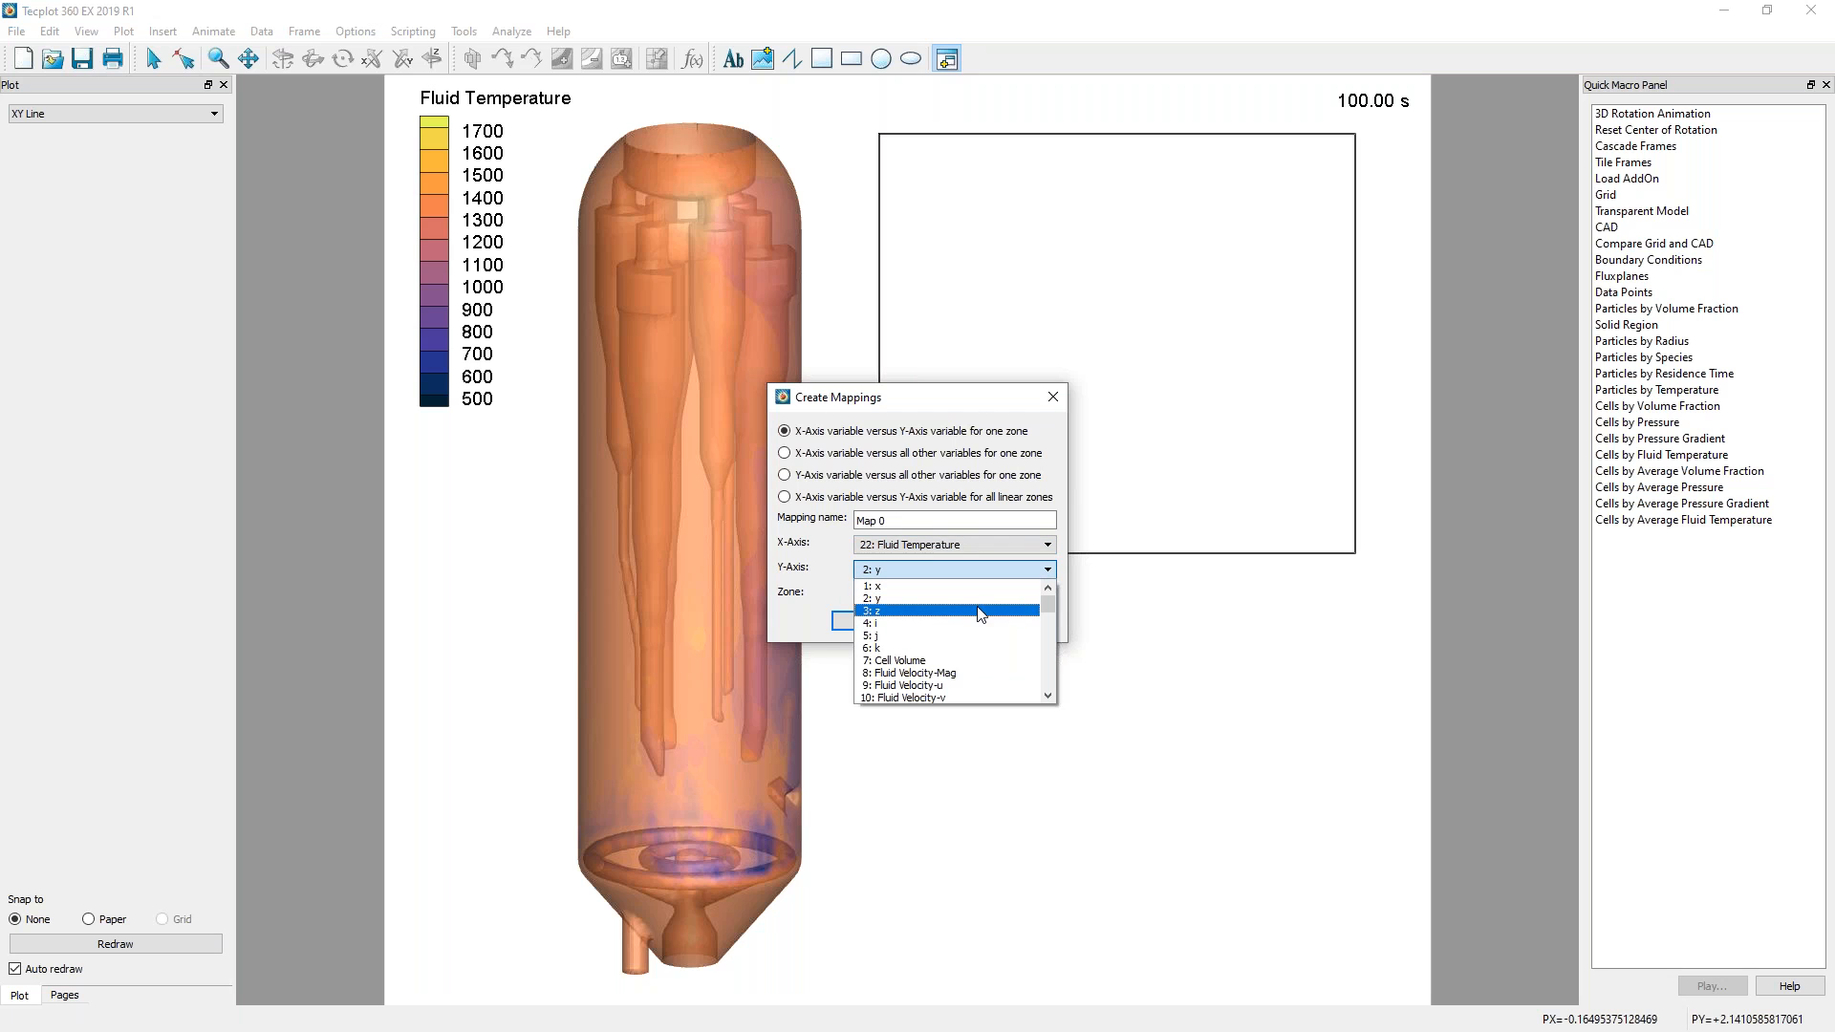
{"action": "left_click", "coordinate": [978, 611]}
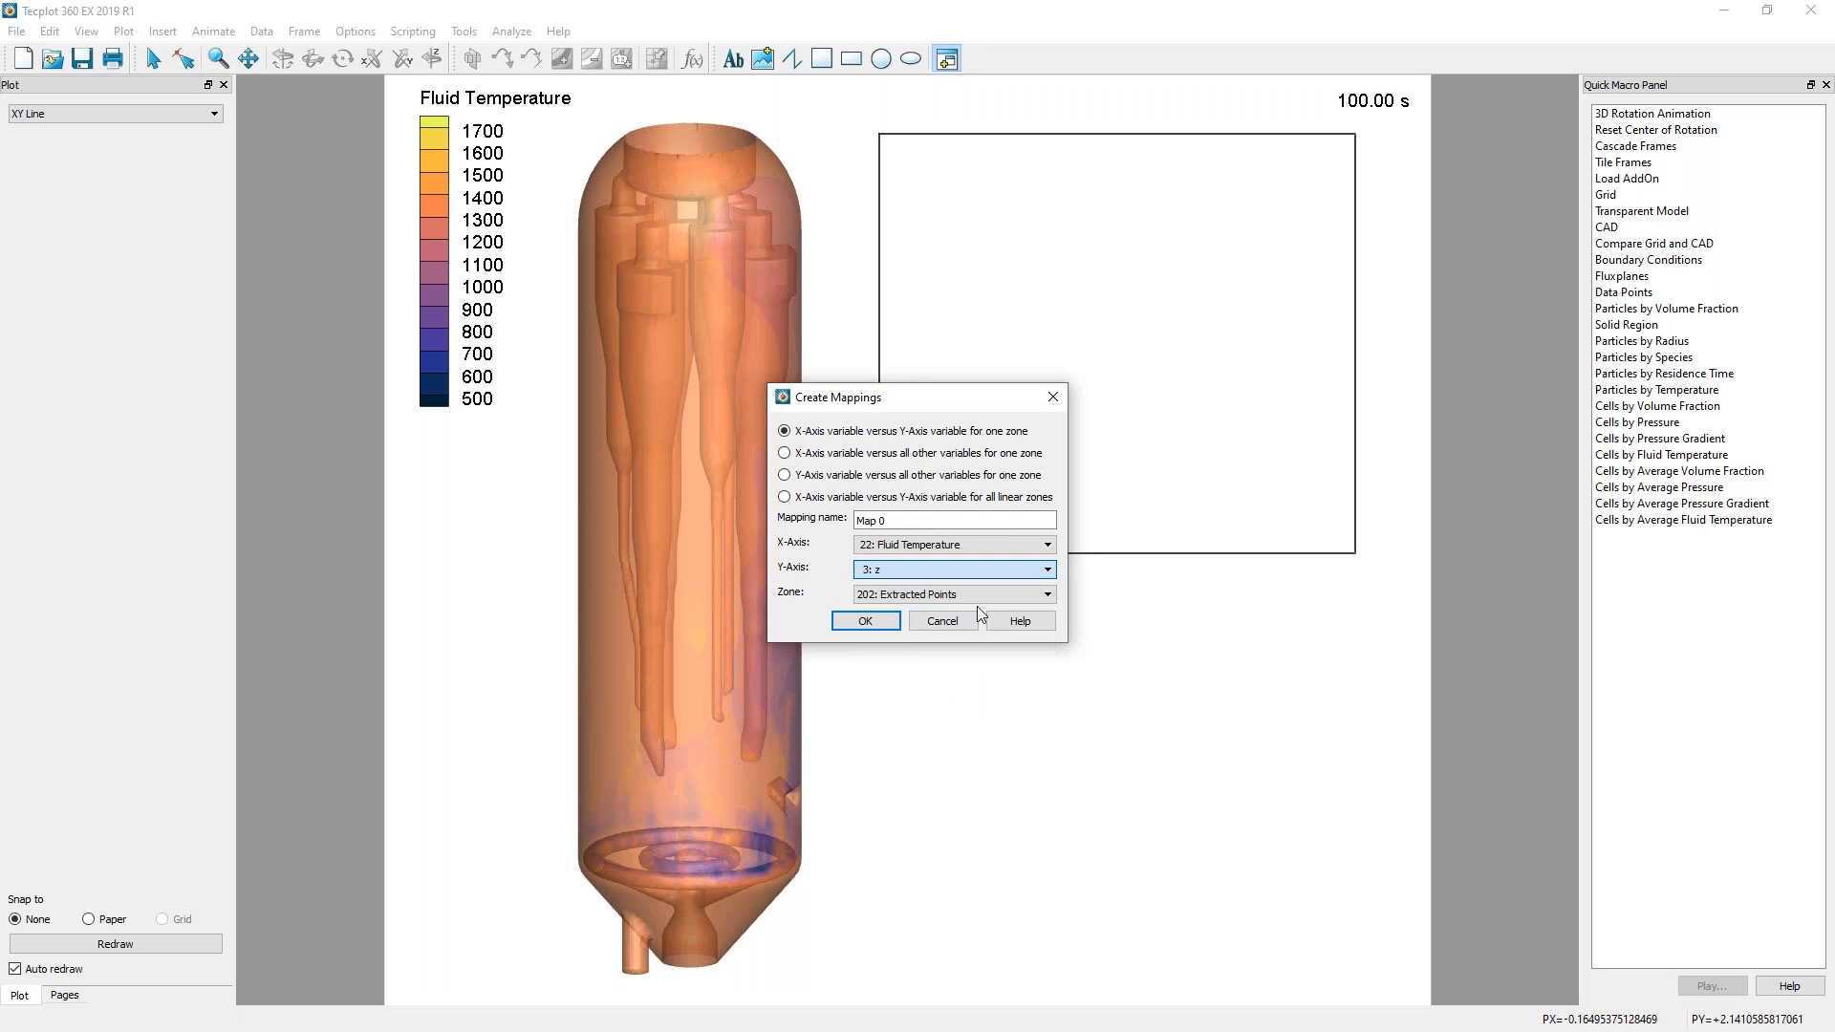
{"action": "left_click", "coordinate": [866, 622]}
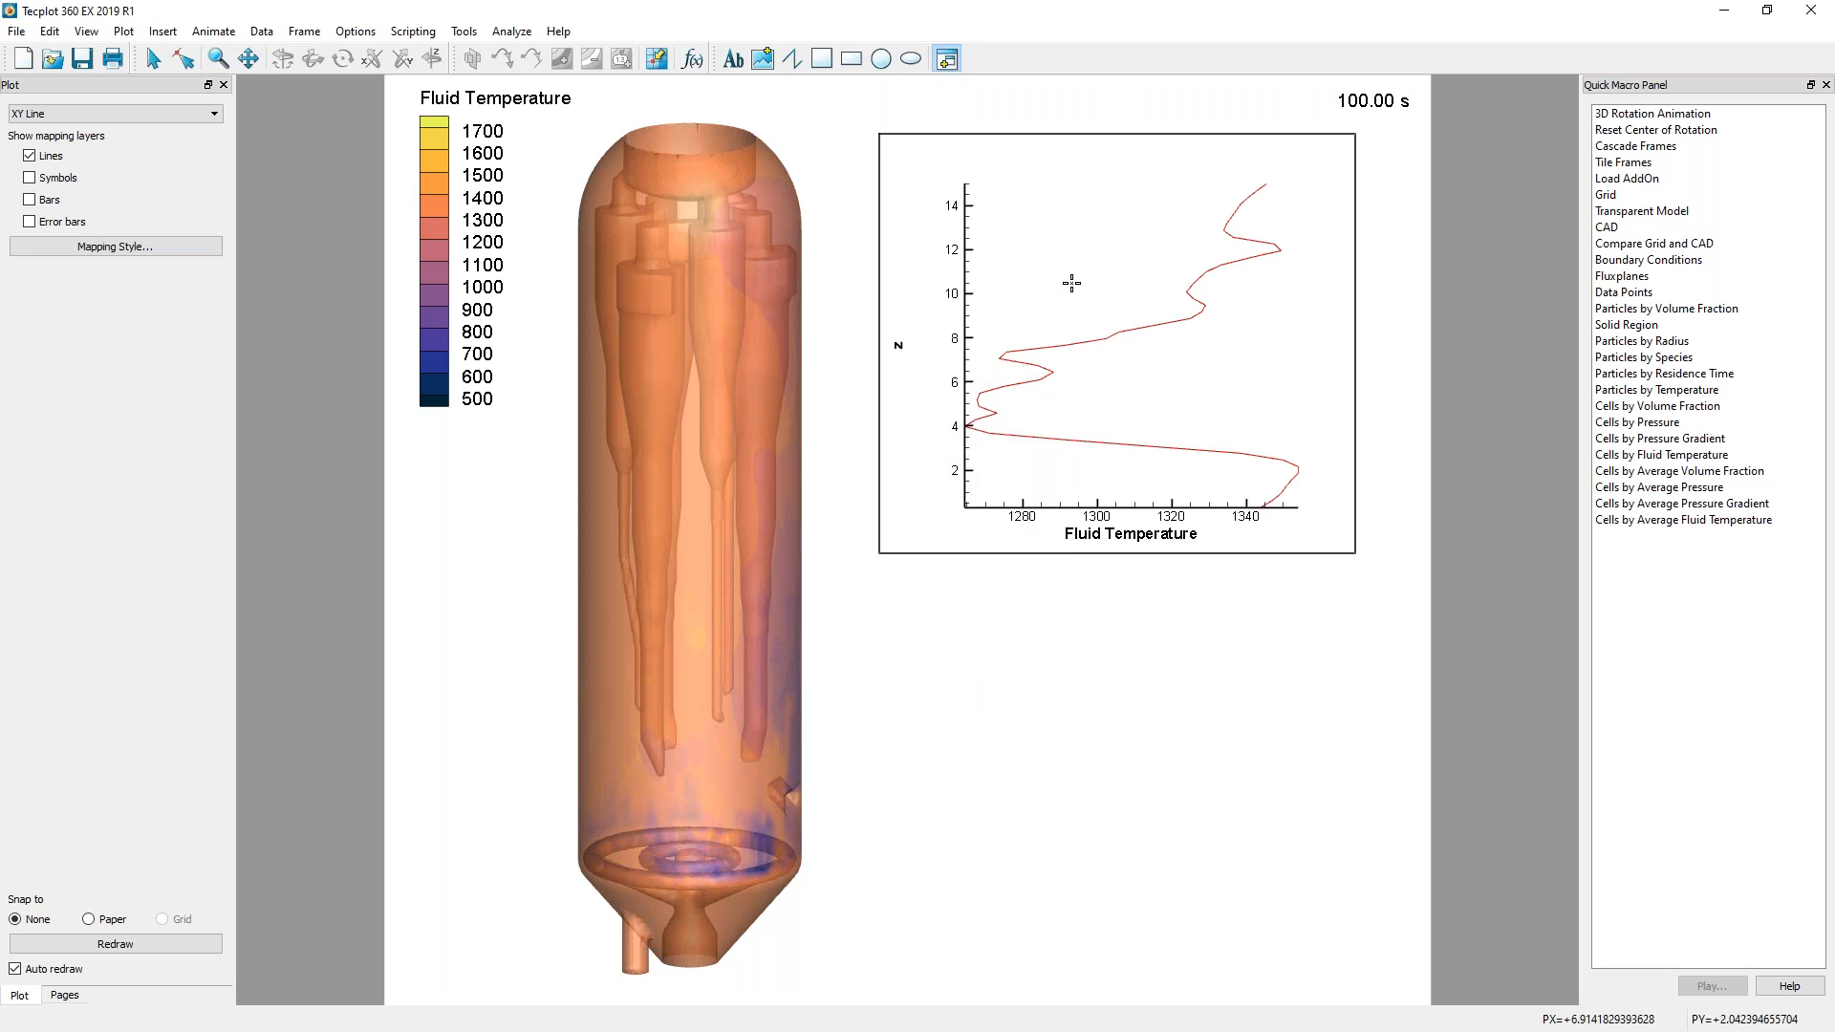
{"action": "key", "text": "Escape"}
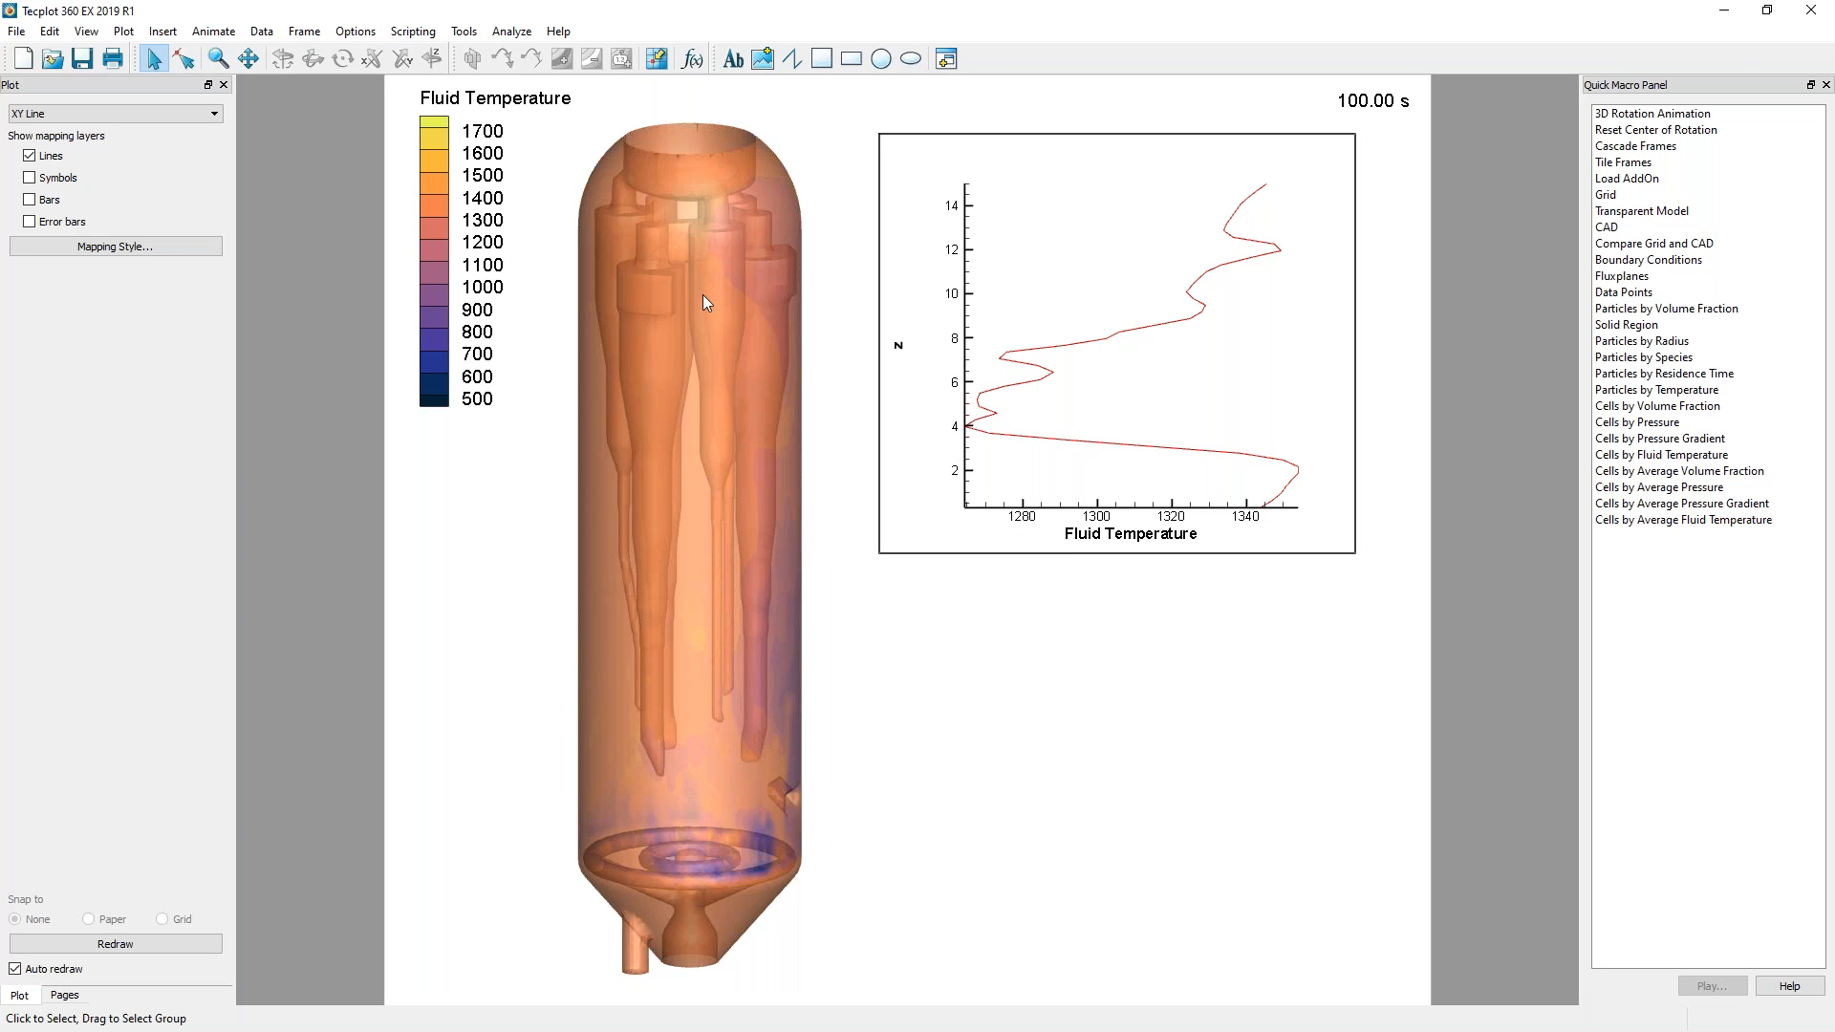
Change the line map's X-axis variable to Avg Fluid Temperature and fit the plot to the new data range.
{"action": "left_click", "coordinate": [1093, 445]}
{"action": "right_click", "coordinate": [1095, 447]}
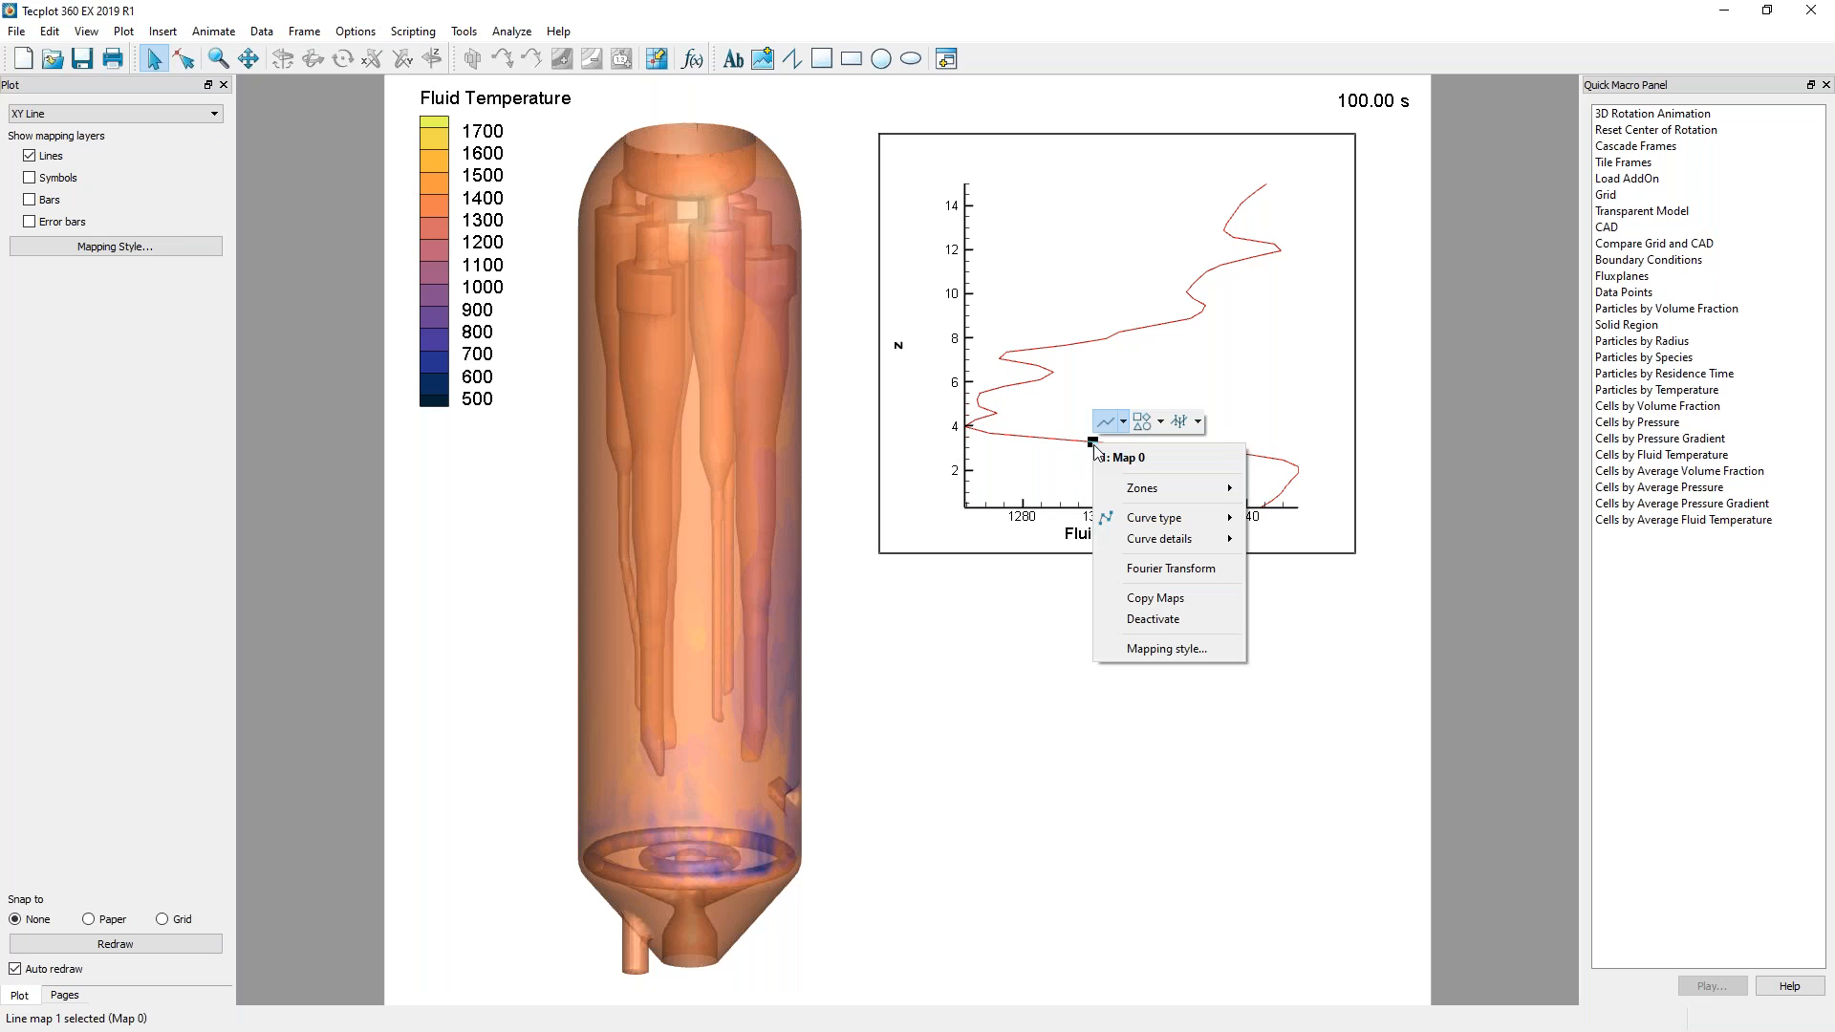
{"action": "left_click", "coordinate": [1166, 648]}
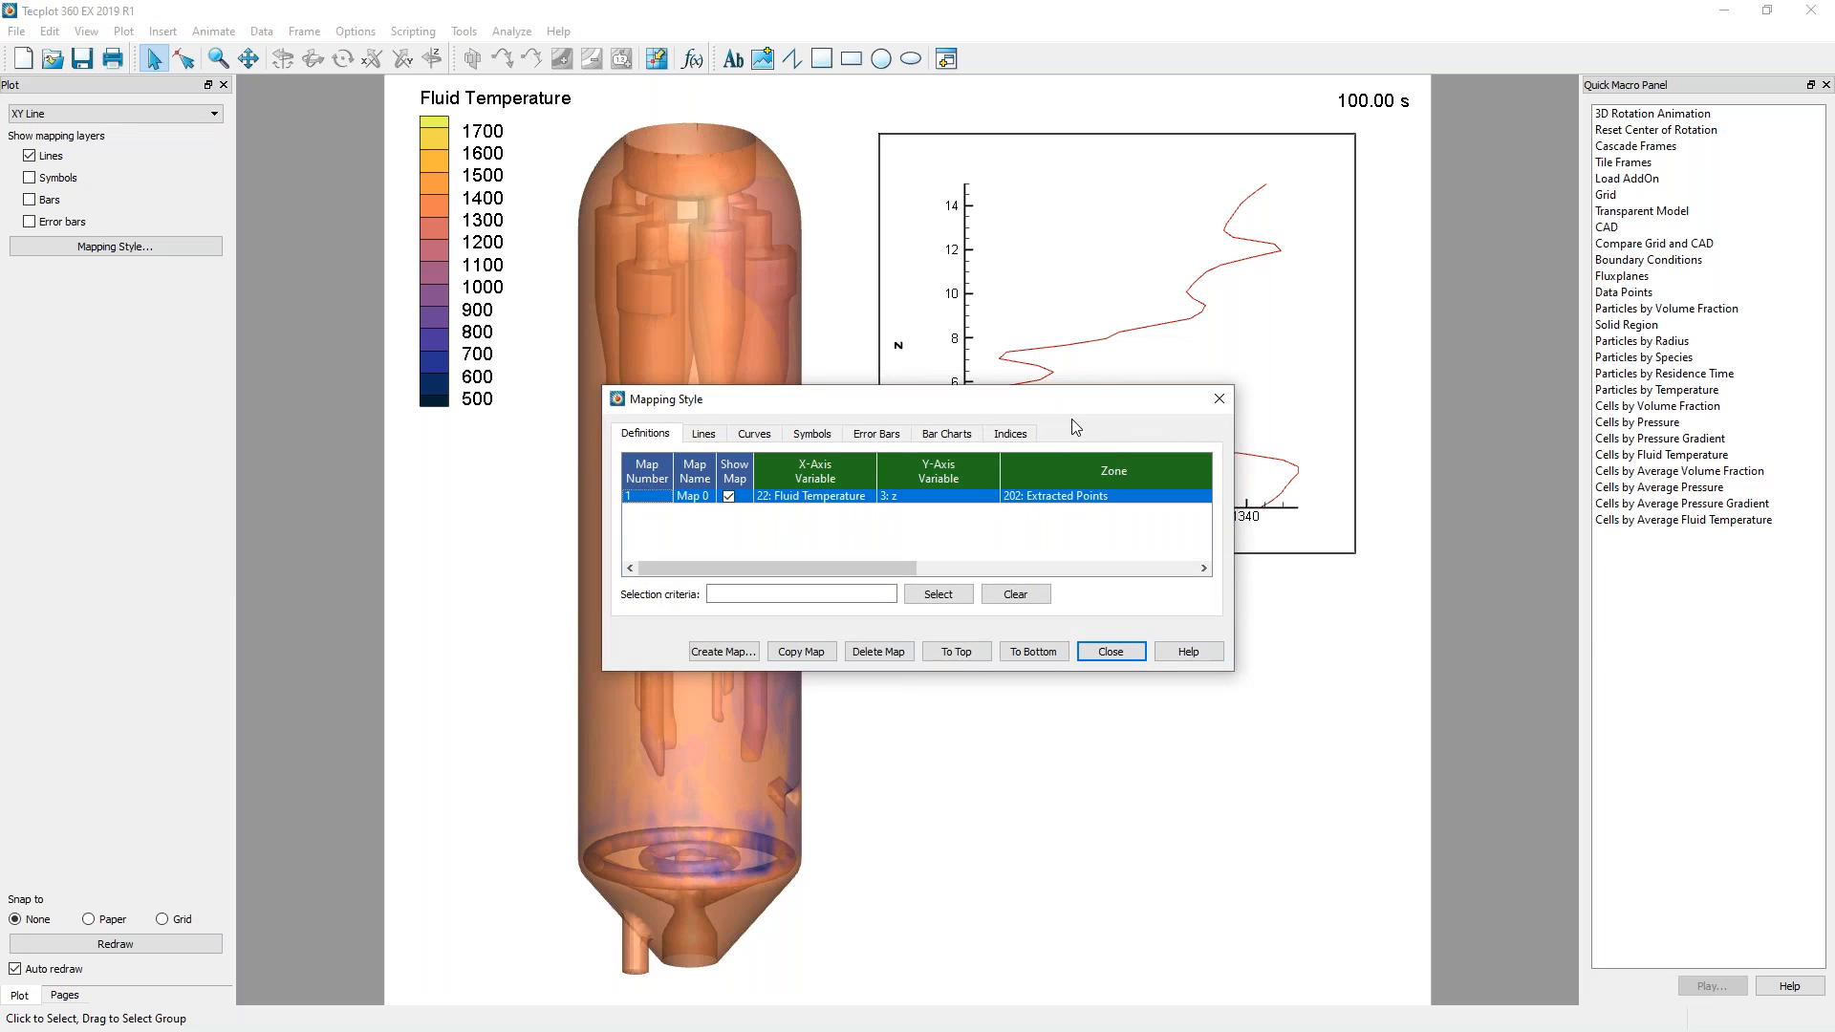
{"action": "left_click_drag", "start_coordinate": [560, 552], "coordinate": [550, 820]}
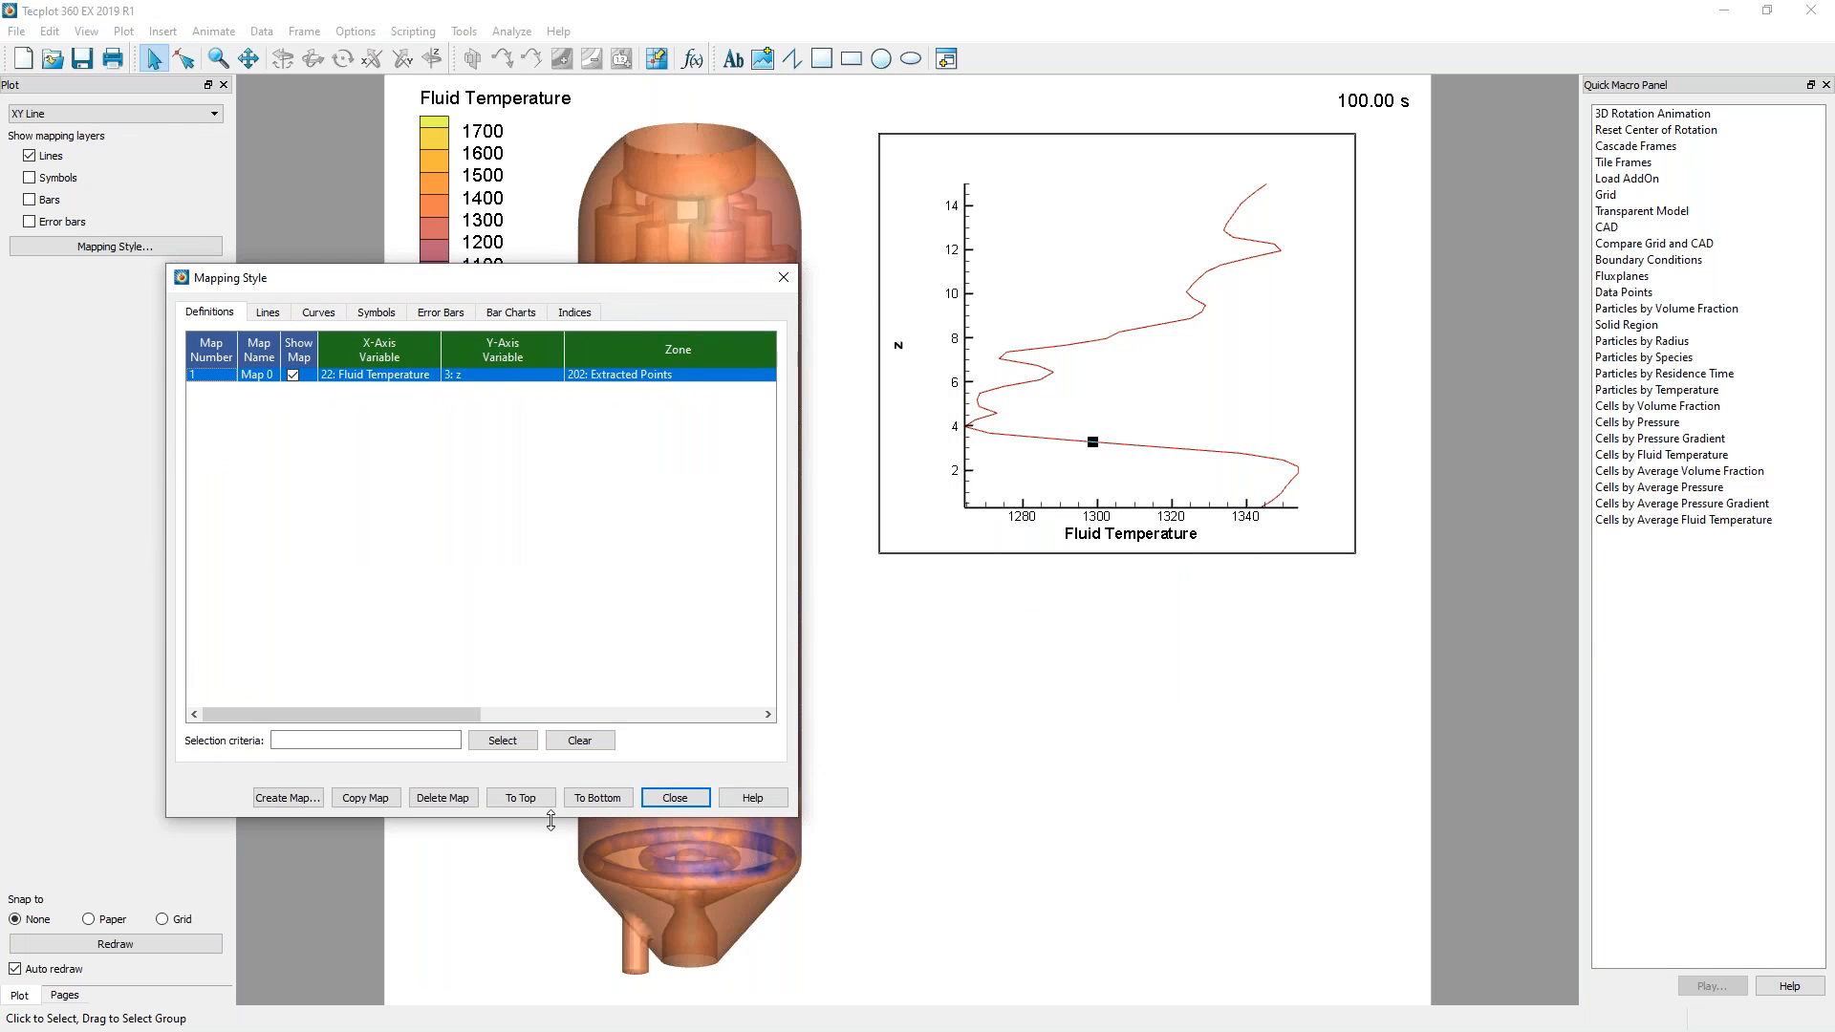
{"action": "left_click", "coordinate": [425, 380]}
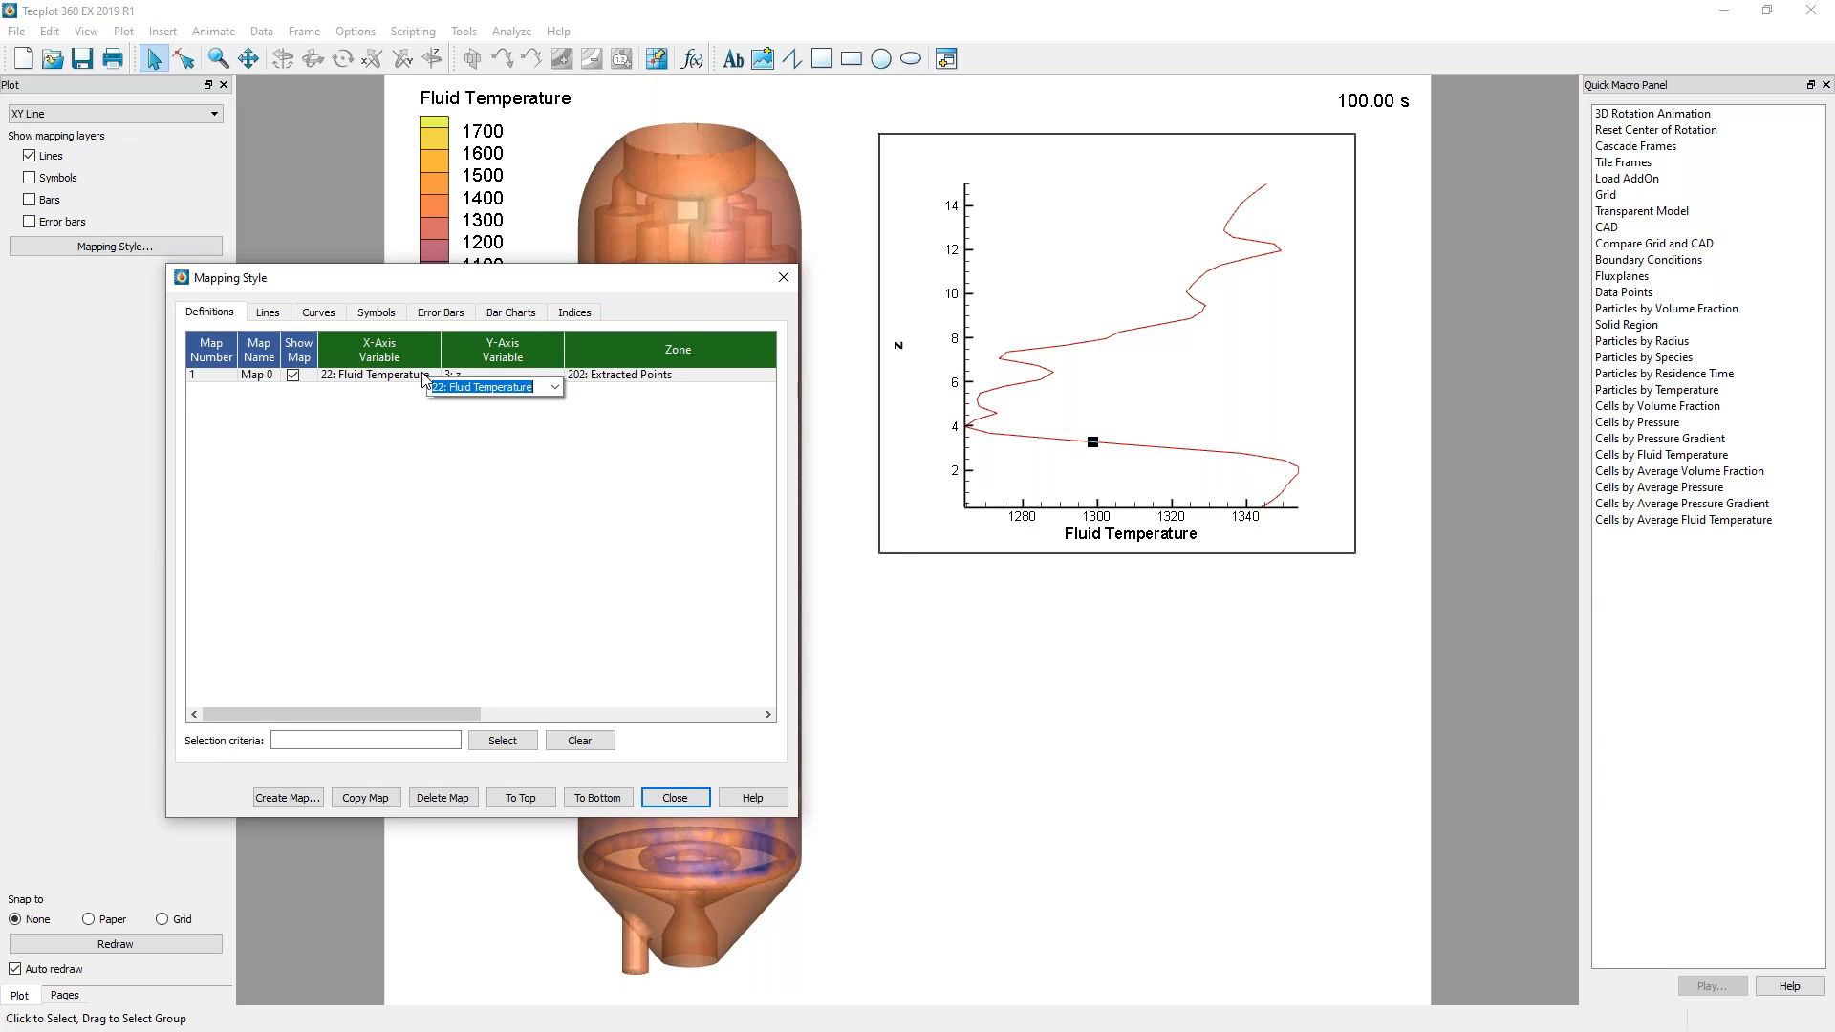
{"action": "left_click", "coordinate": [555, 389]}
{"action": "left_click_drag", "start_coordinate": [555, 445], "coordinate": [558, 490]}
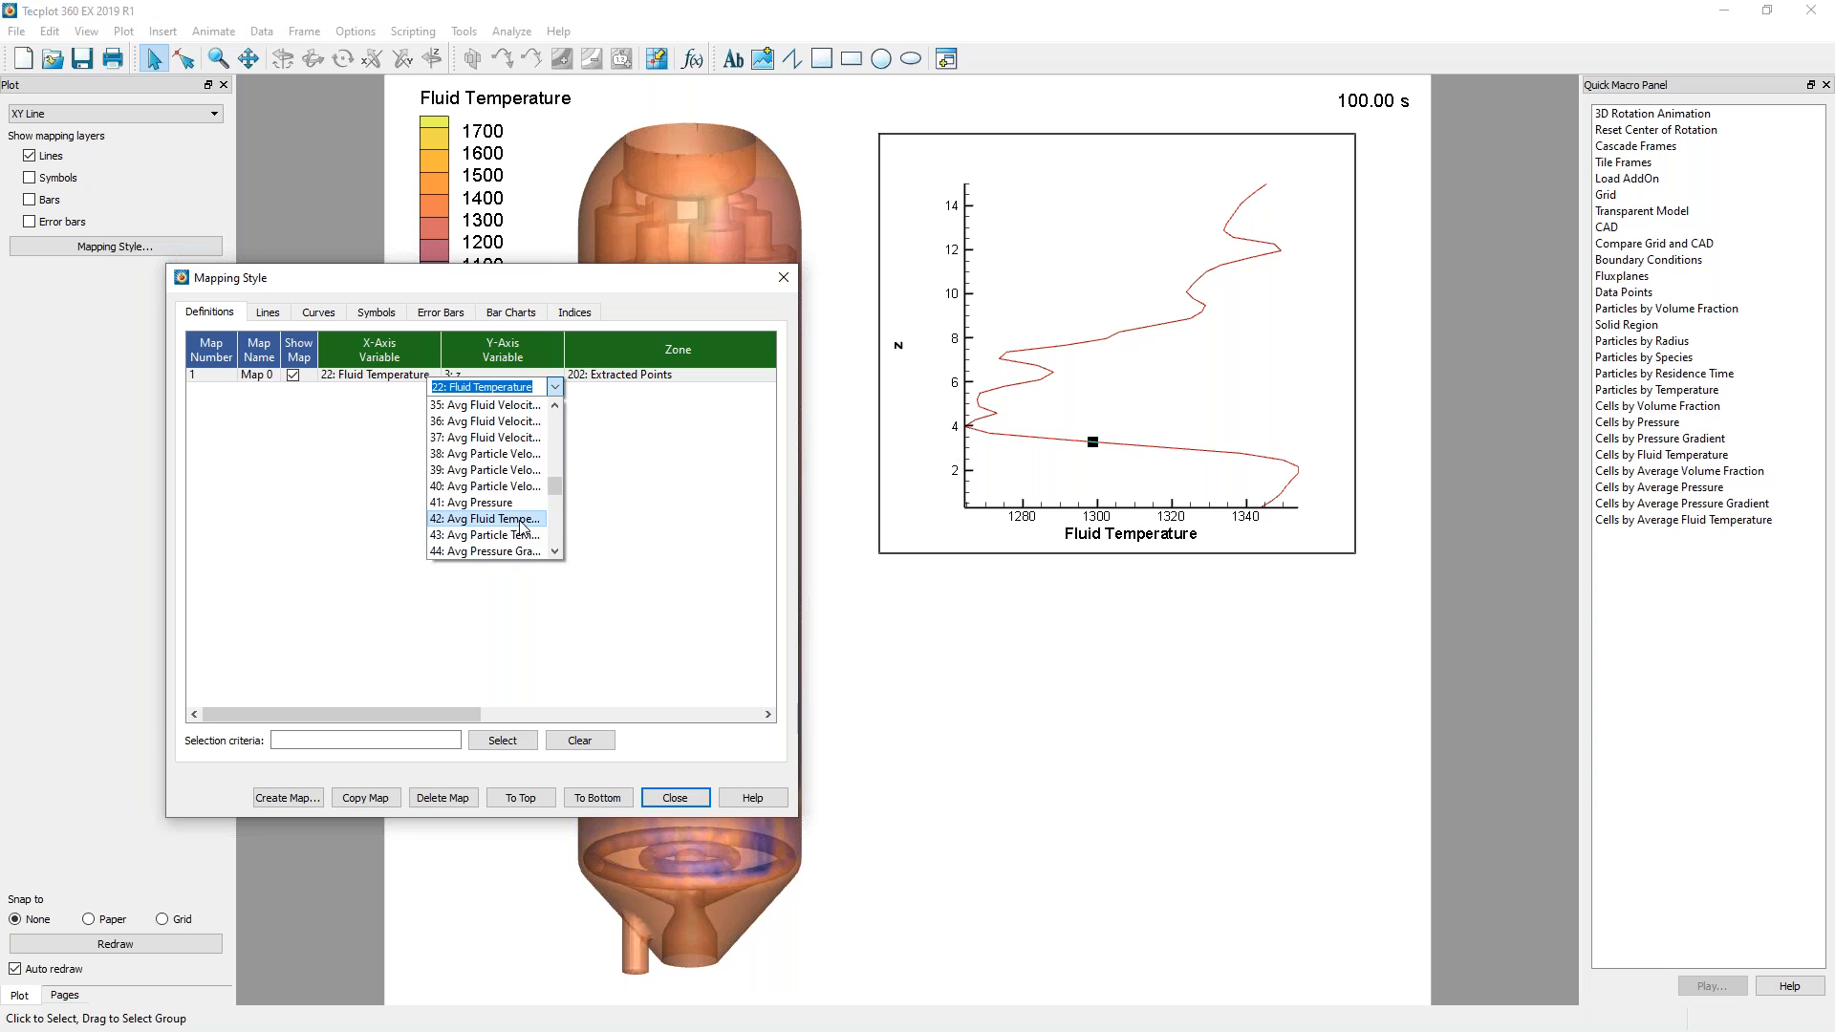
{"action": "left_click", "coordinate": [522, 520]}
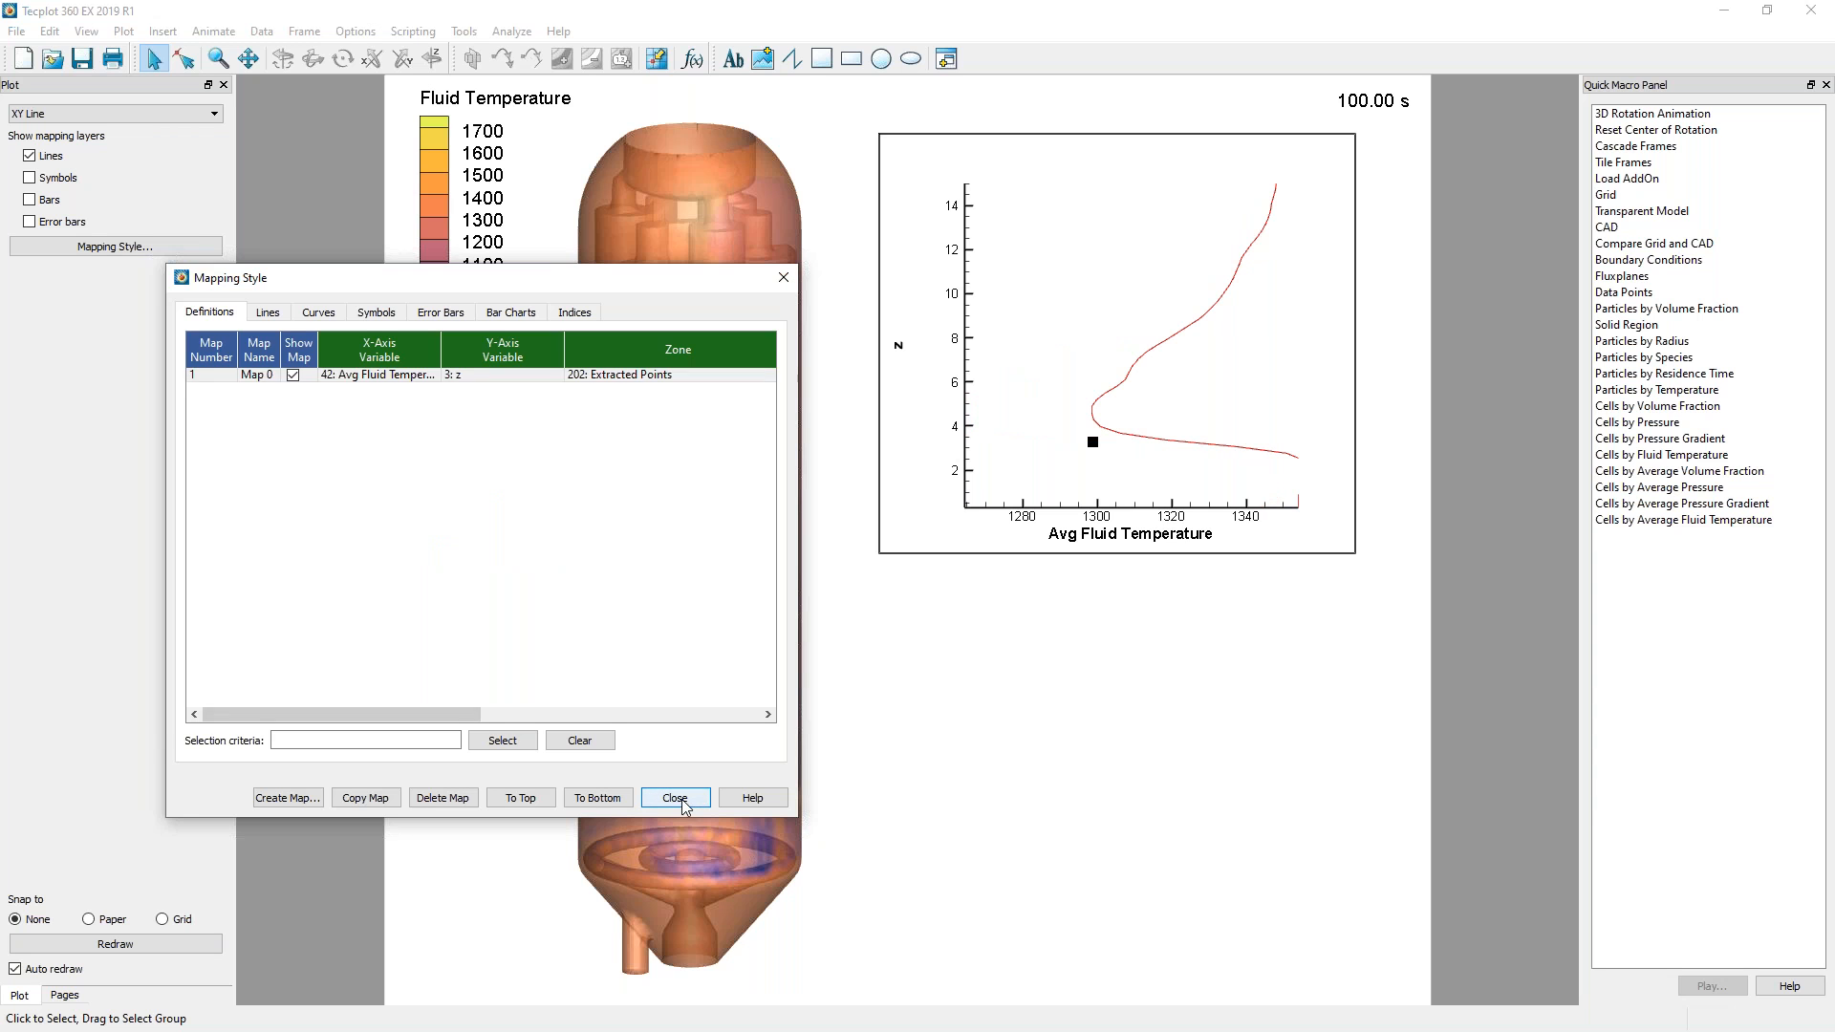
{"action": "left_click", "coordinate": [675, 798]}
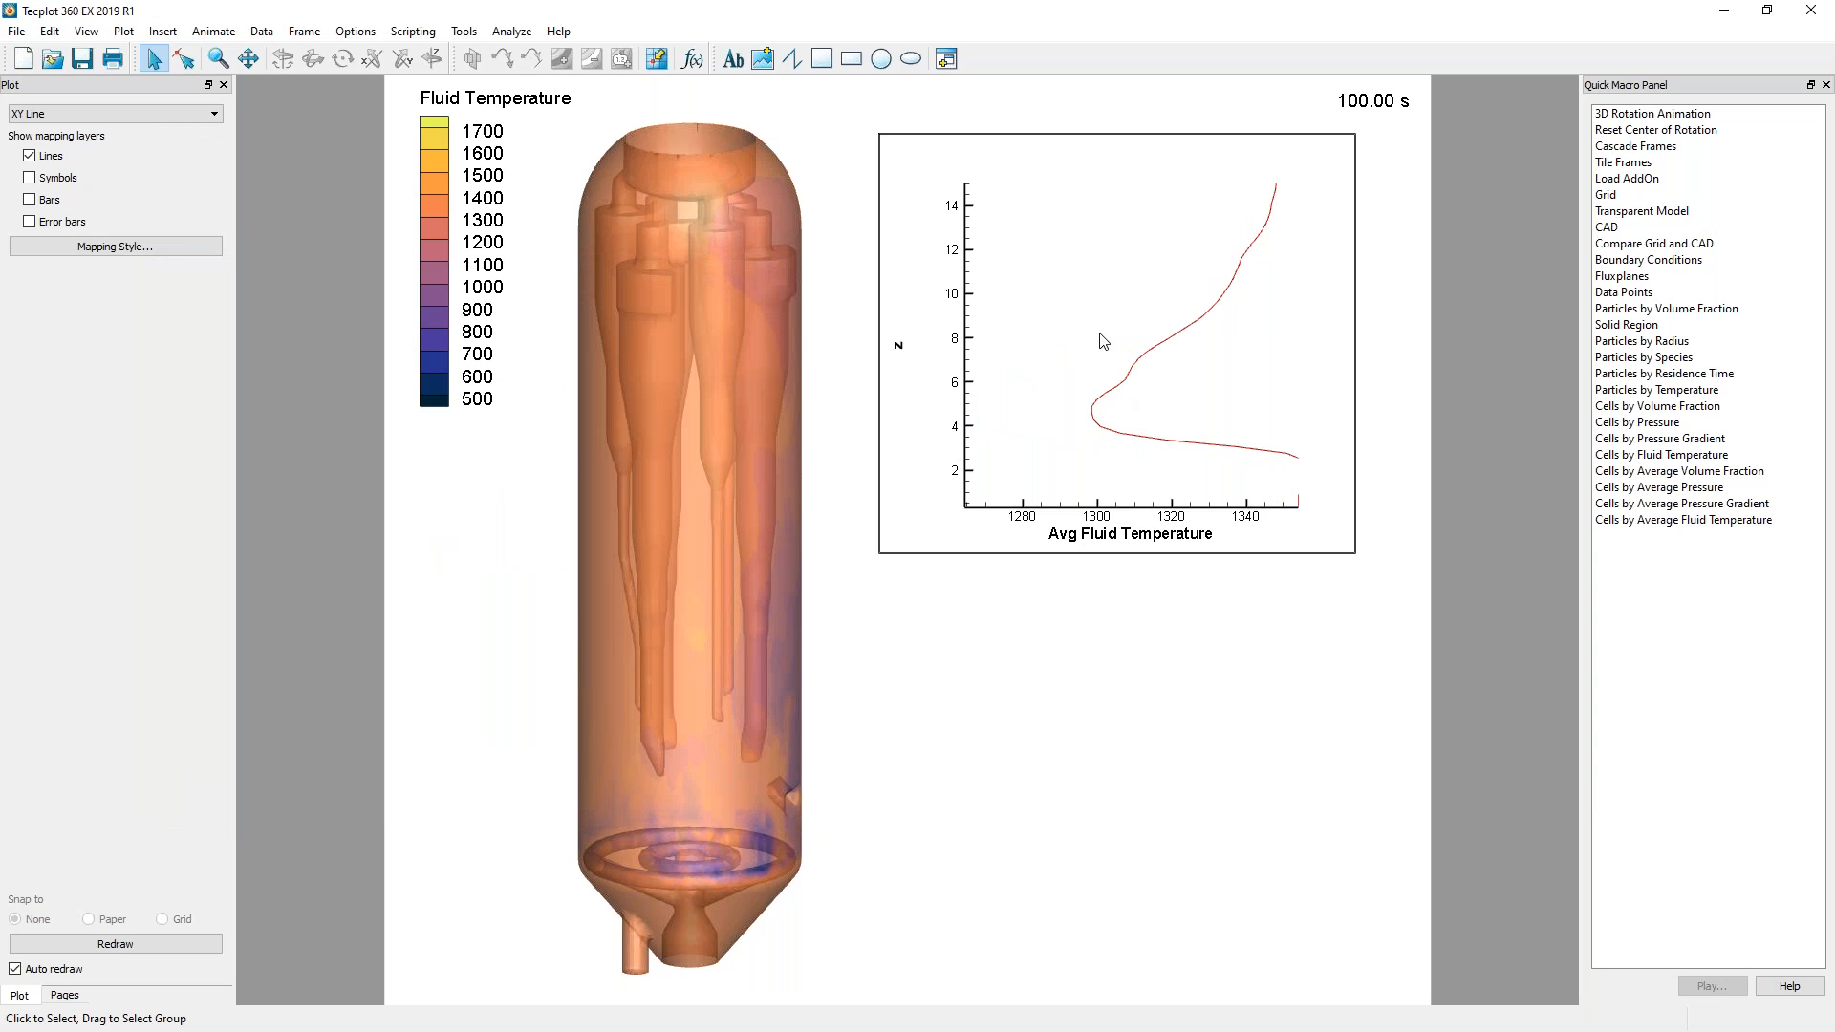
{"action": "key", "text": "ctrl+f"}
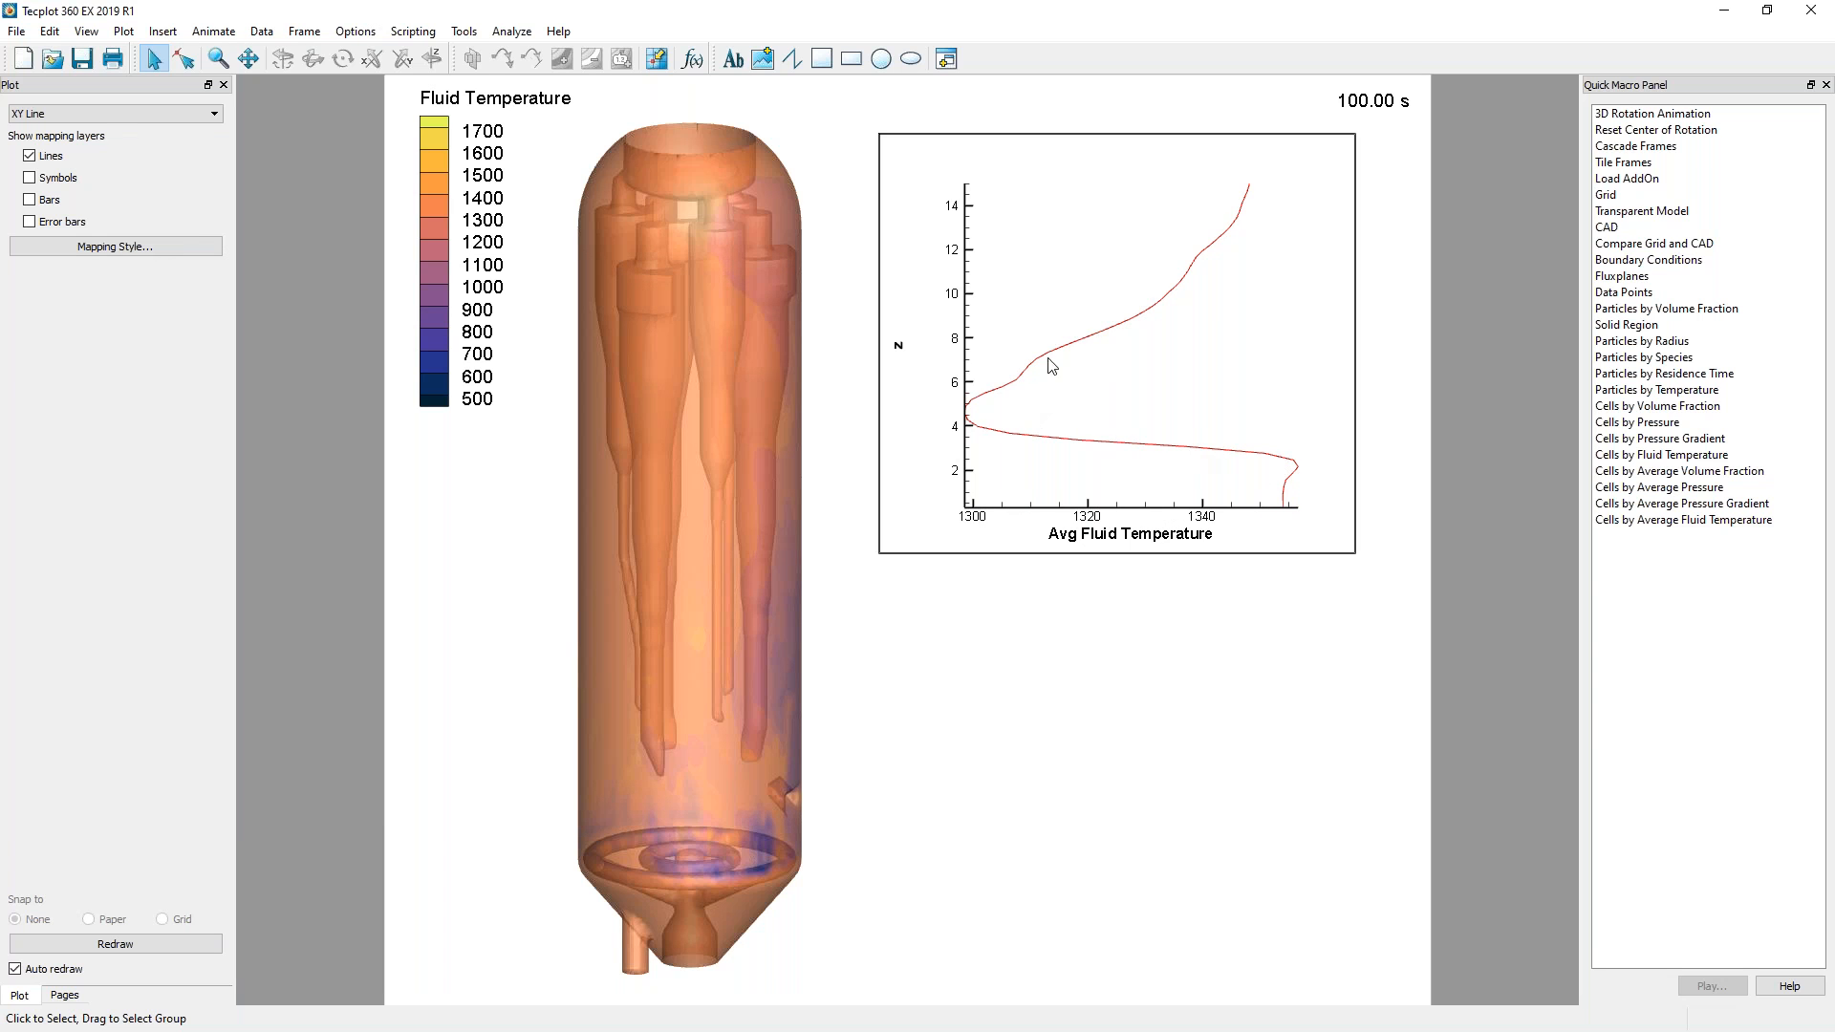
Replace the line plot's Y-axis title with the custom text "Elevation (m)".
{"action": "left_click", "coordinate": [899, 348]}
{"action": "left_click_drag", "start_coordinate": [950, 298], "coordinate": [557, 278]}
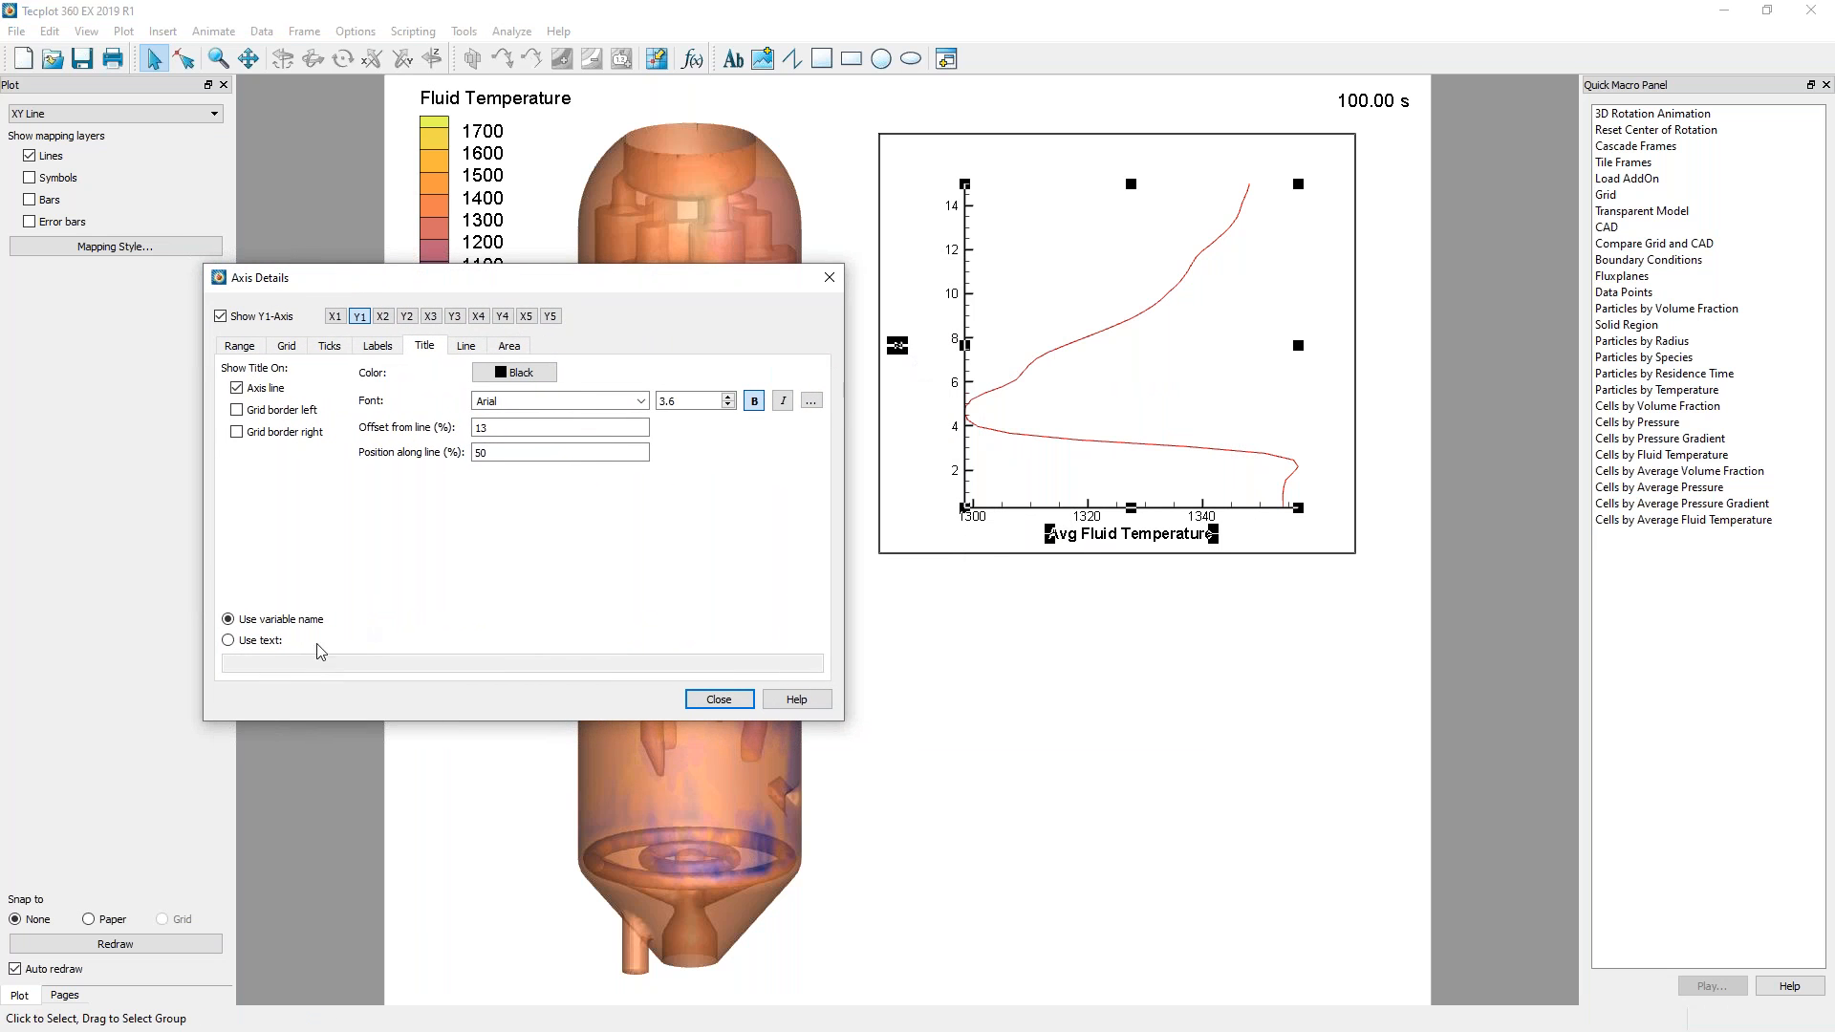
{"action": "left_click", "coordinate": [256, 640]}
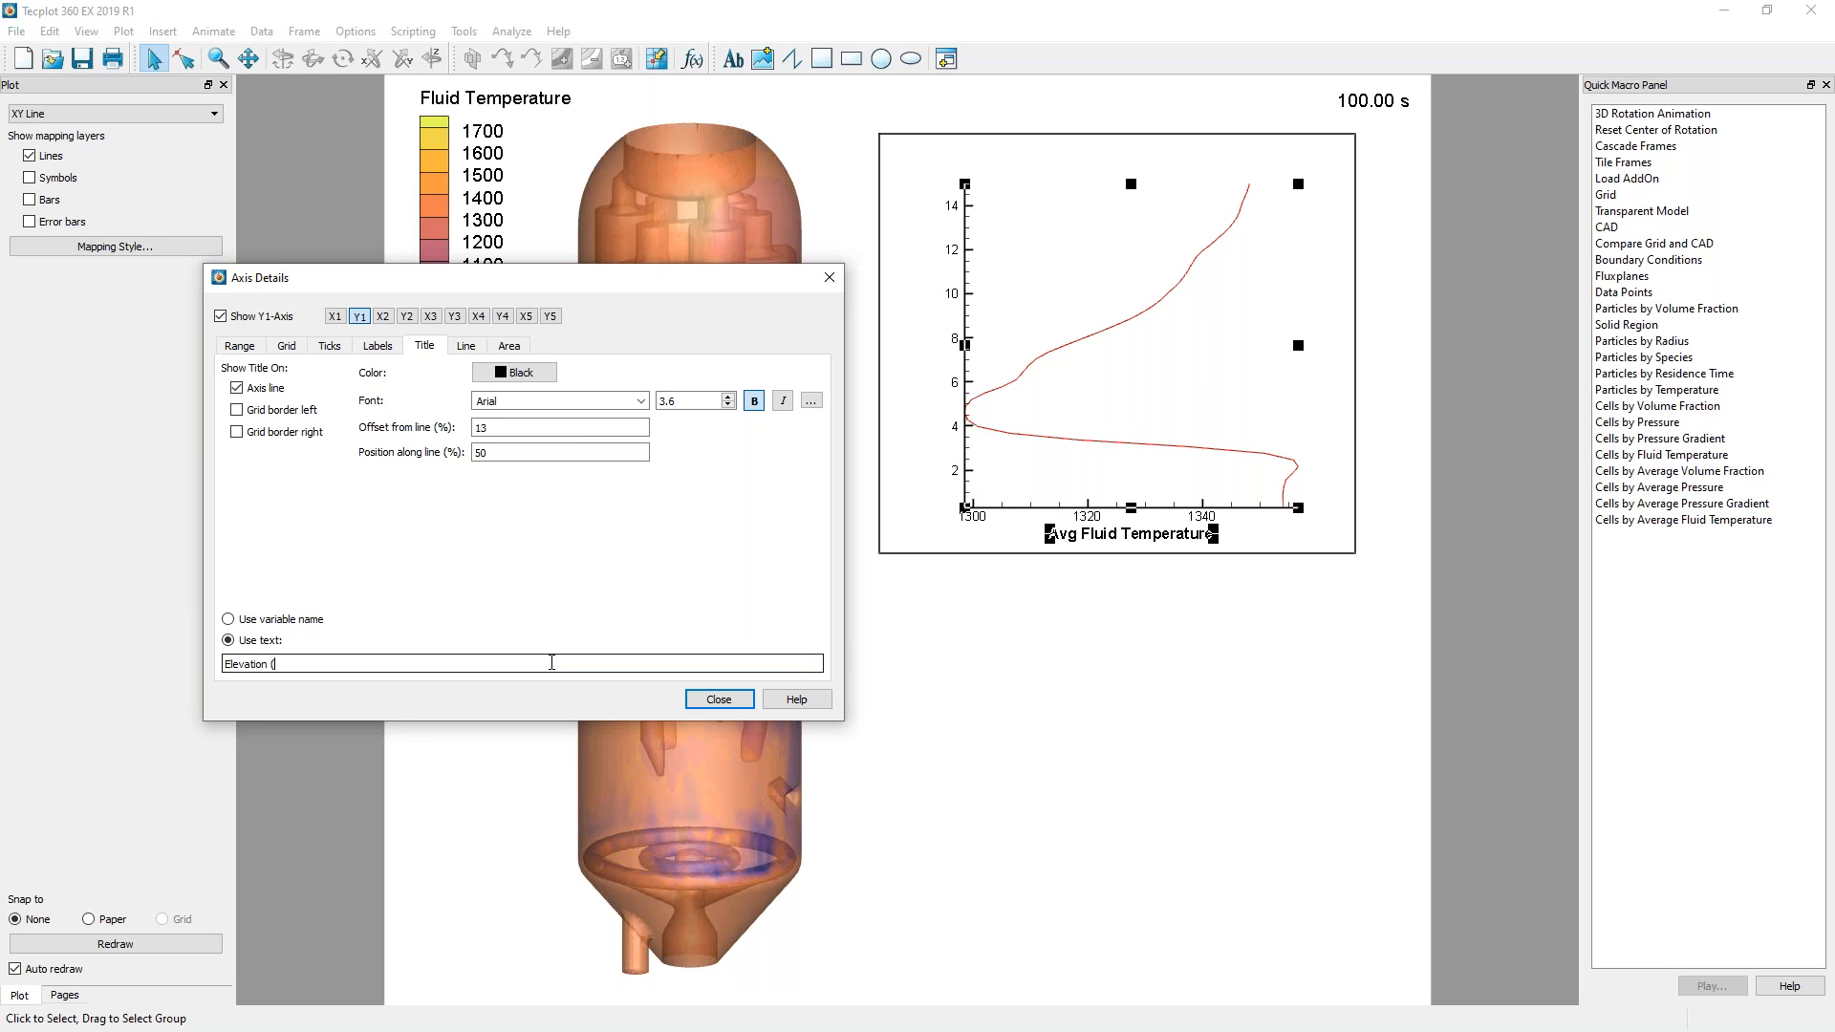
{"action": "type", "text": "Elevation (m)"}
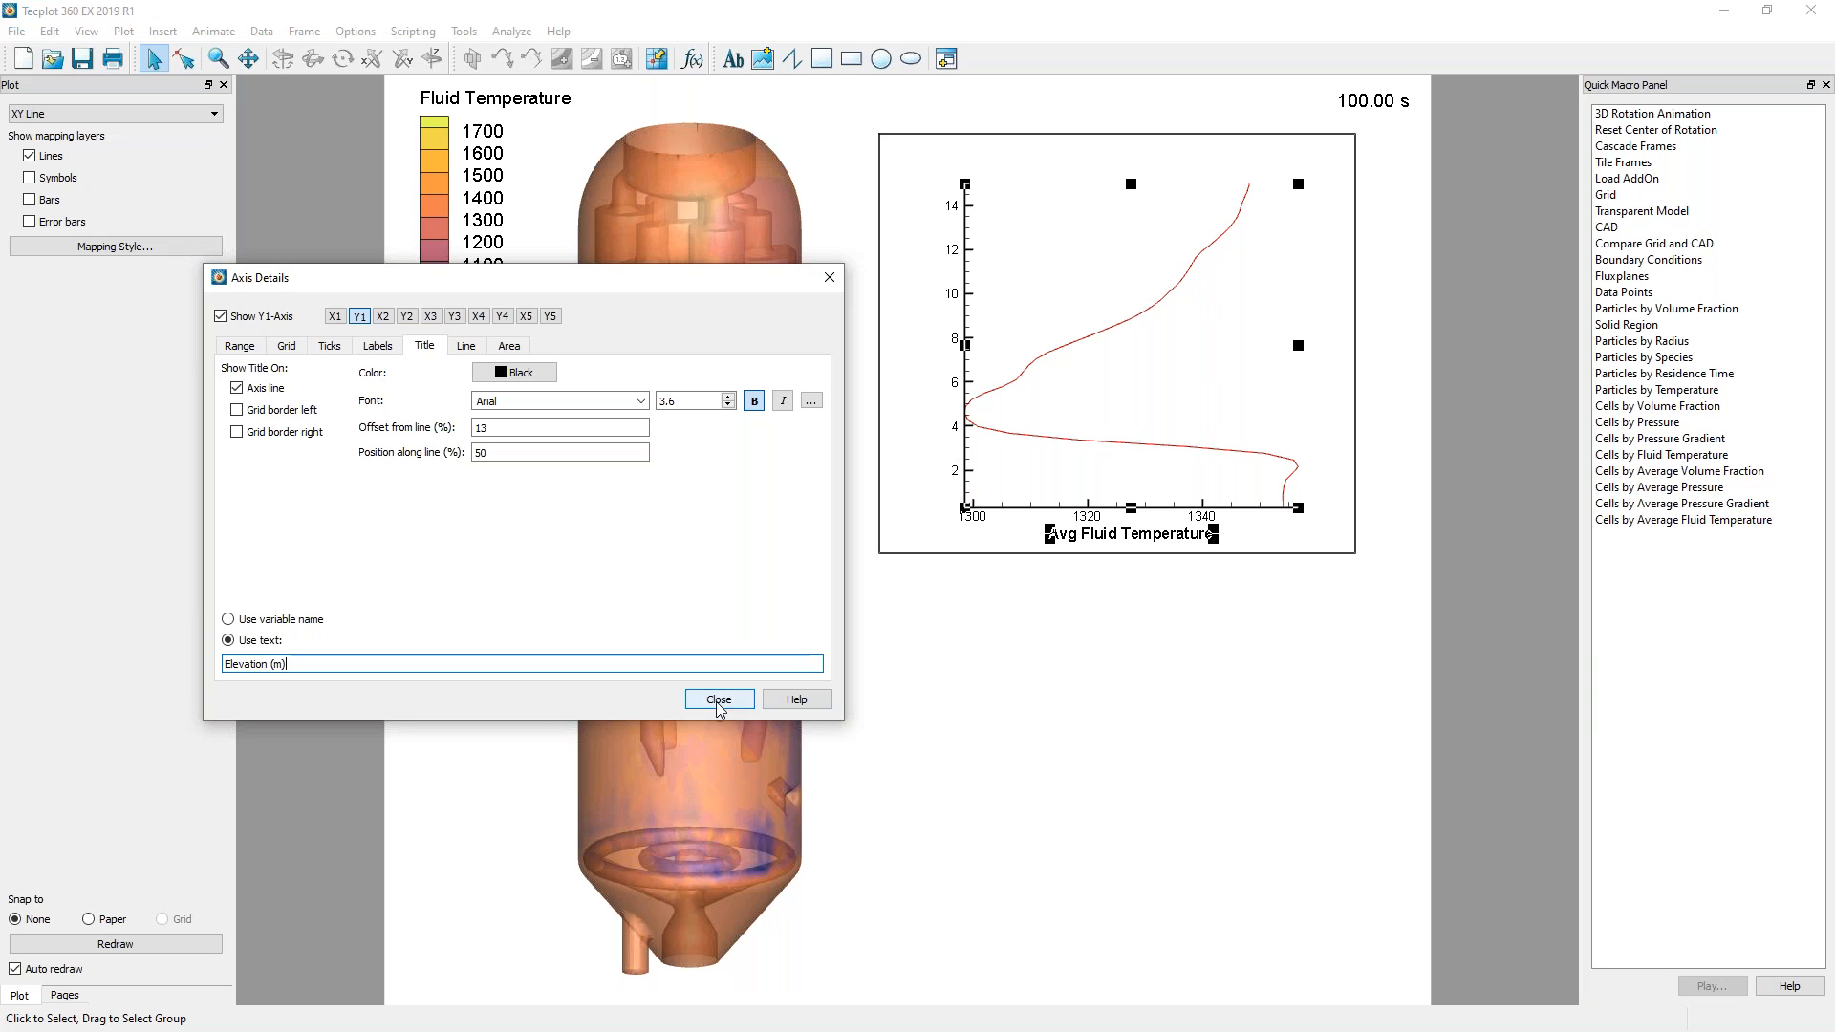
{"action": "left_click", "coordinate": [718, 699]}
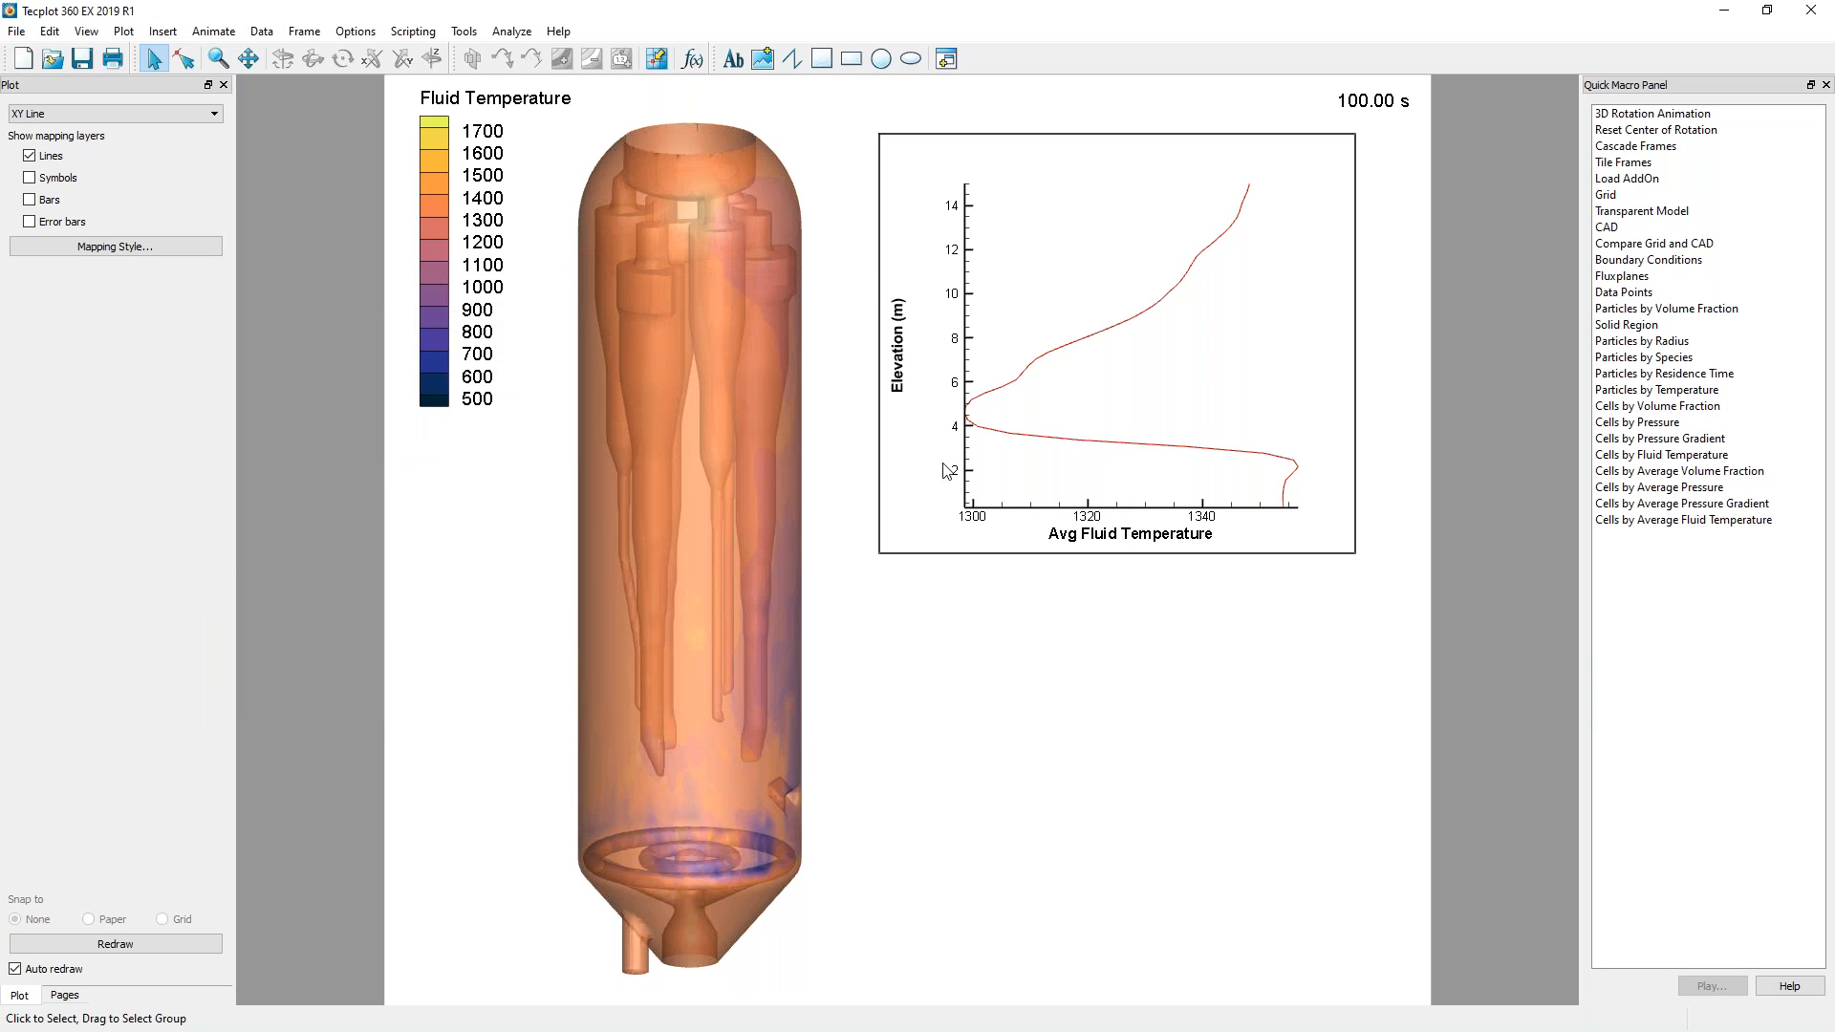
Move the line-plot frame slightly up and to the left, closer to the regenerator model.
{"action": "left_click", "coordinate": [993, 135]}
{"action": "left_click_drag", "start_coordinate": [965, 116], "coordinate": [930, 95]}
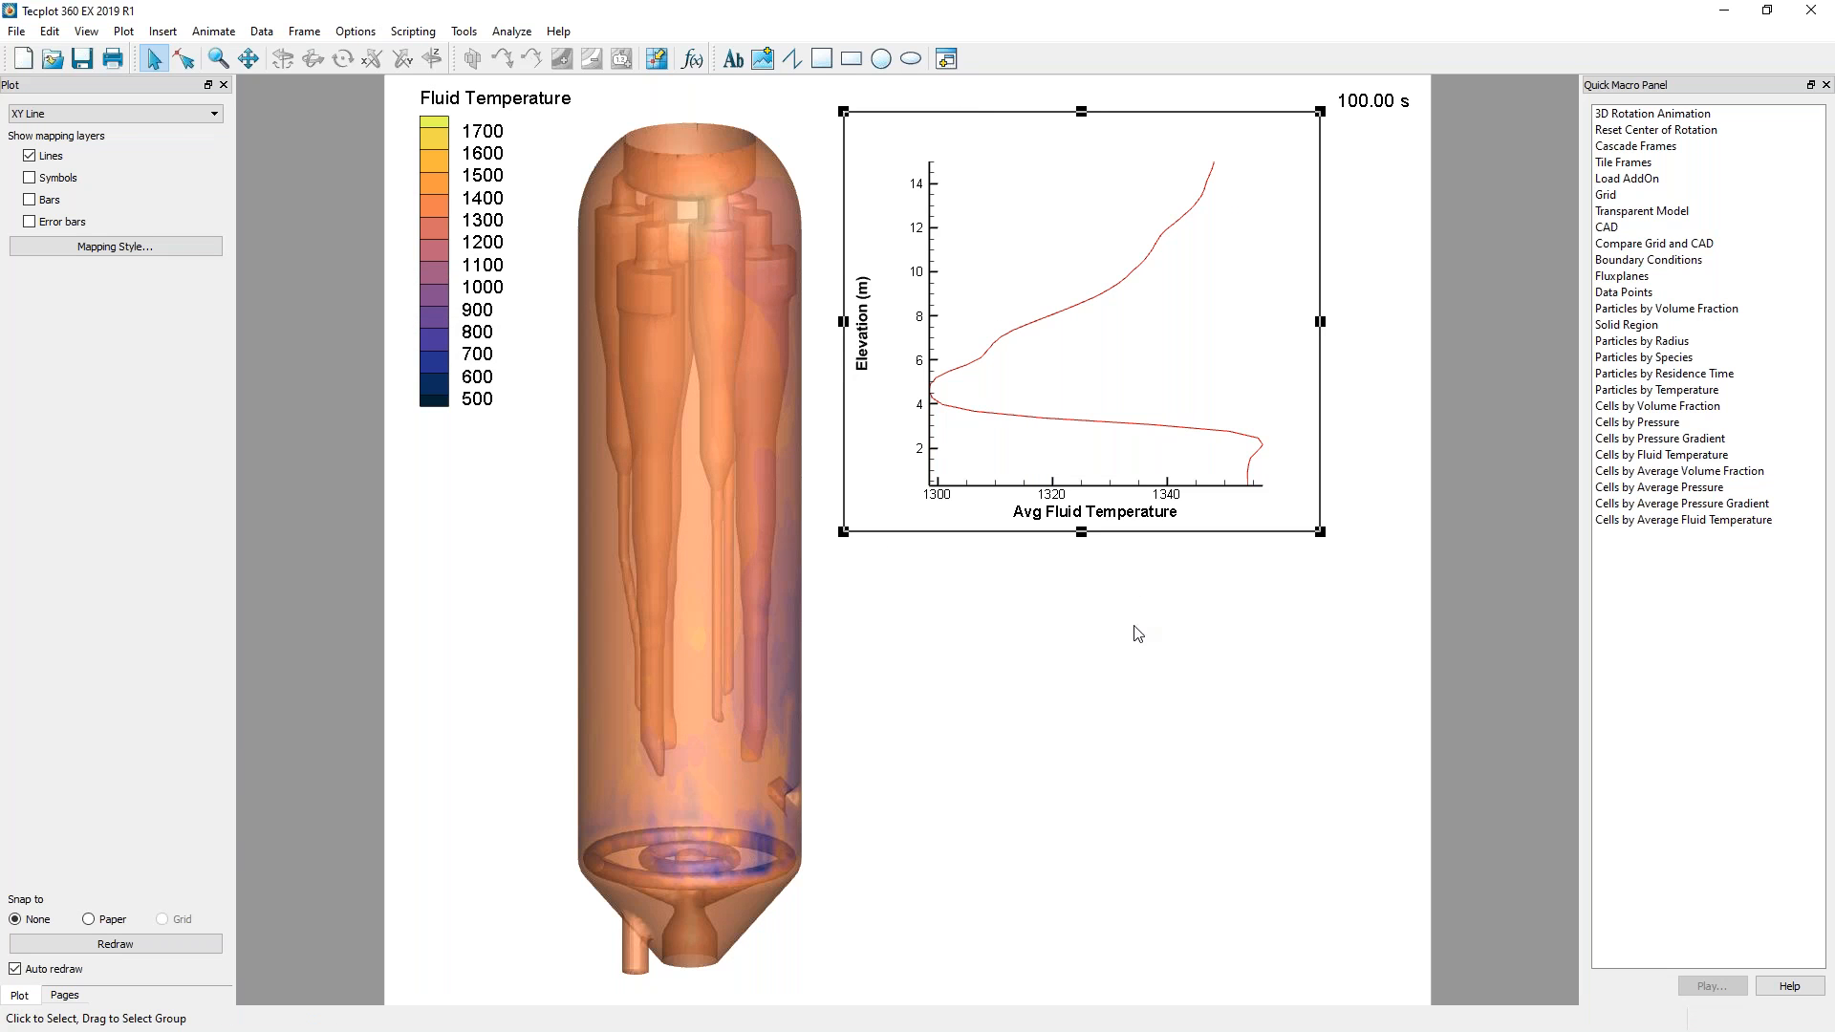
{"action": "left_click", "coordinate": [1101, 743]}
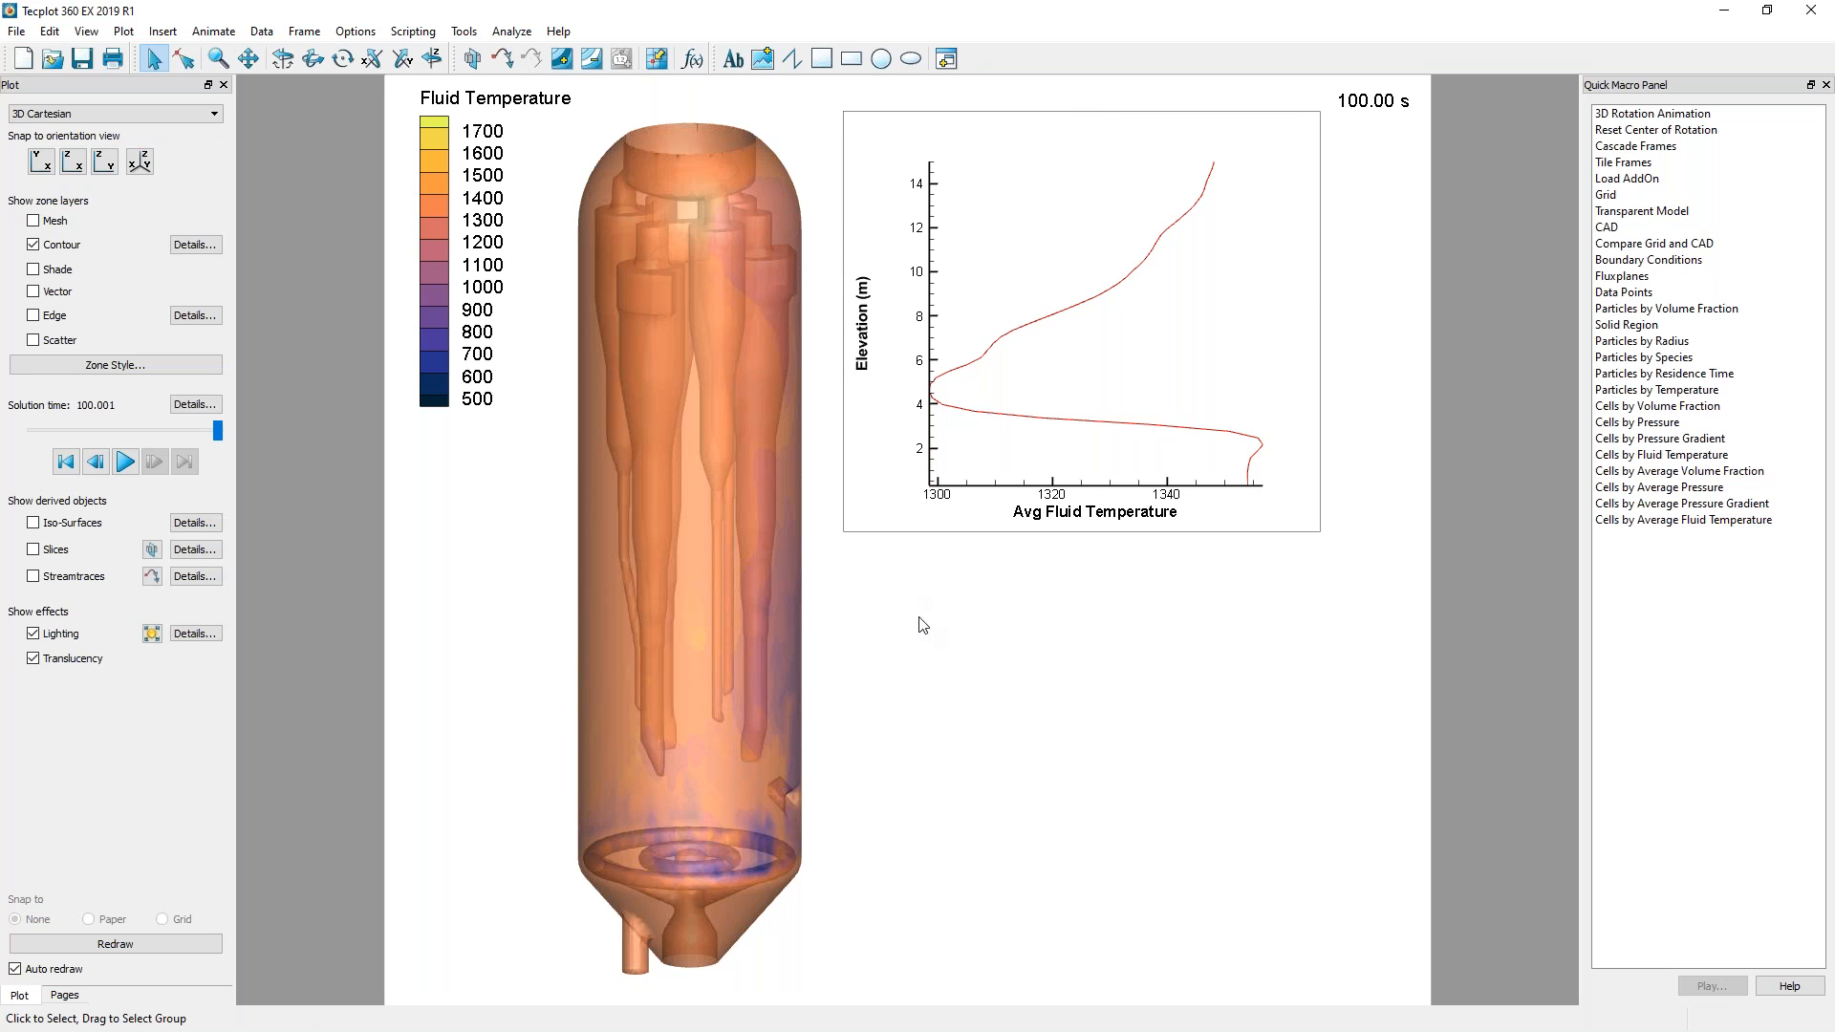
Draw a new frame below the elevation plot and load the Barracuda data file trans.data00 into it.
{"action": "left_click", "coordinate": [946, 59]}
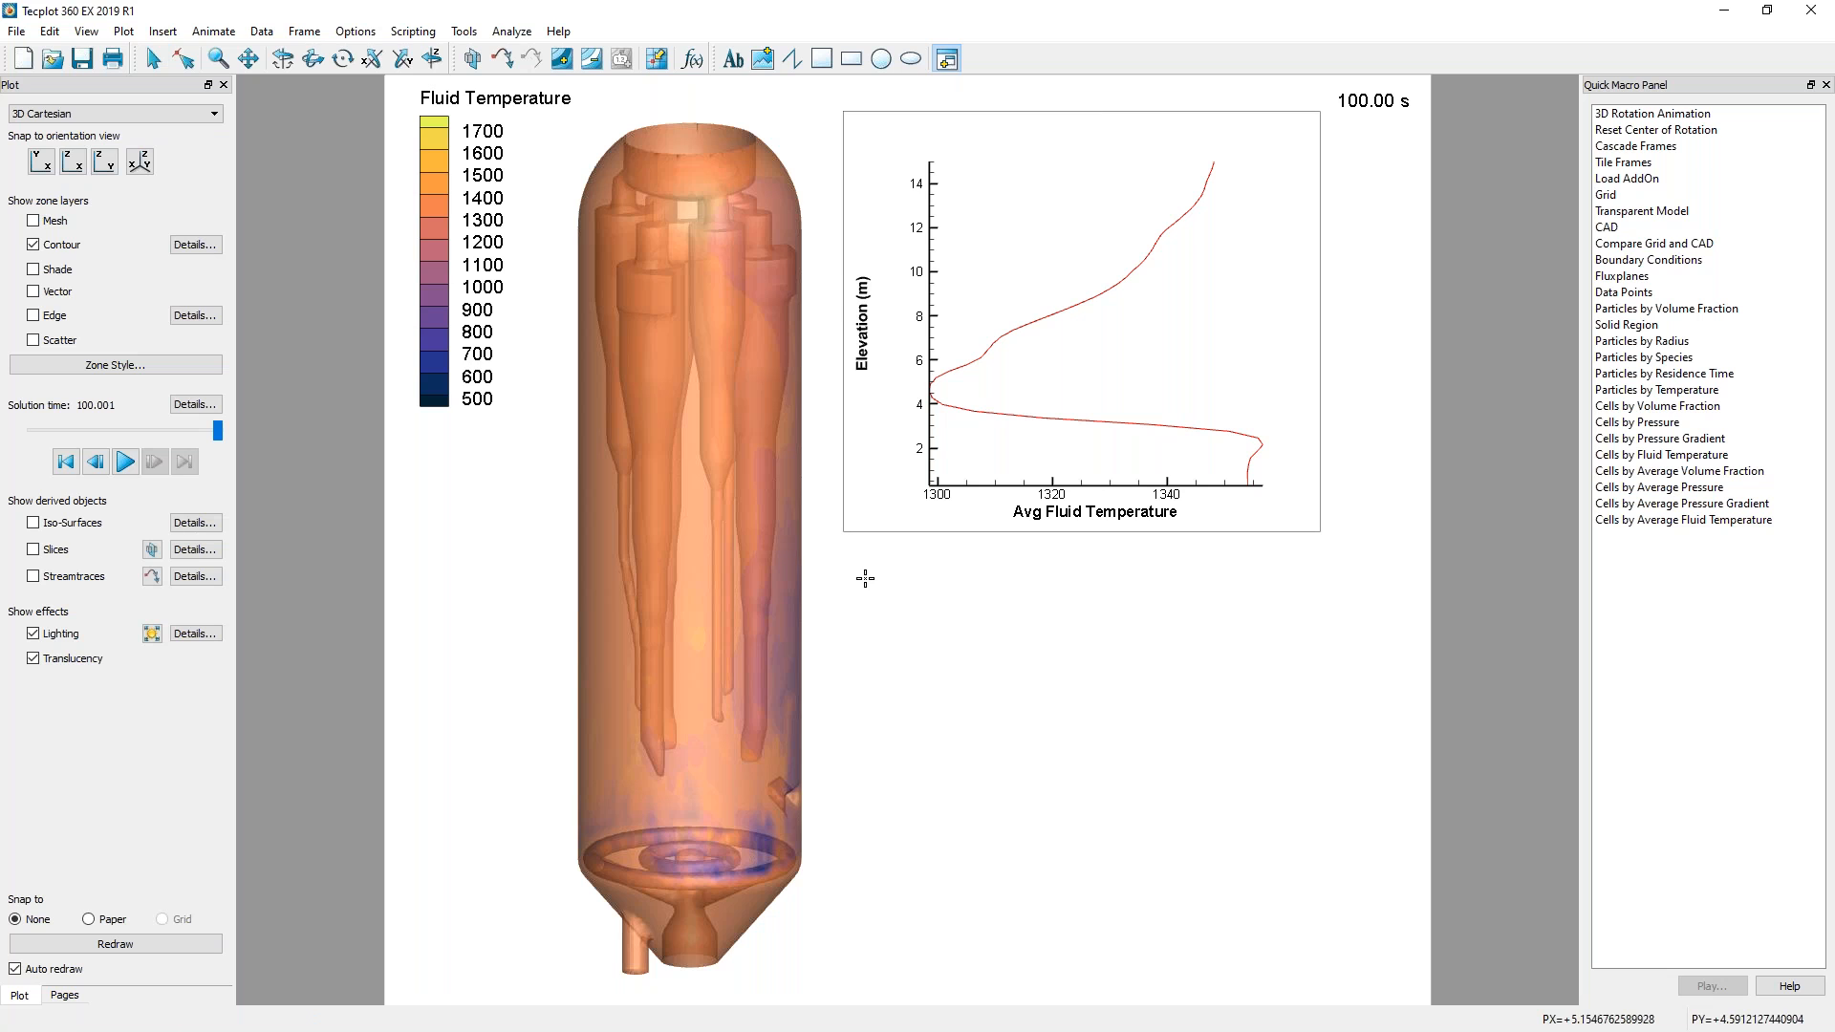
{"action": "mouse_move", "coordinate": [861, 568]}
{"action": "left_mouse_down"}
{"action": "mouse_move", "coordinate": [1110, 773]}
{"action": "mouse_move", "coordinate": [1335, 872]}
{"action": "mouse_move", "coordinate": [1359, 961]}
{"action": "left_mouse_up"}
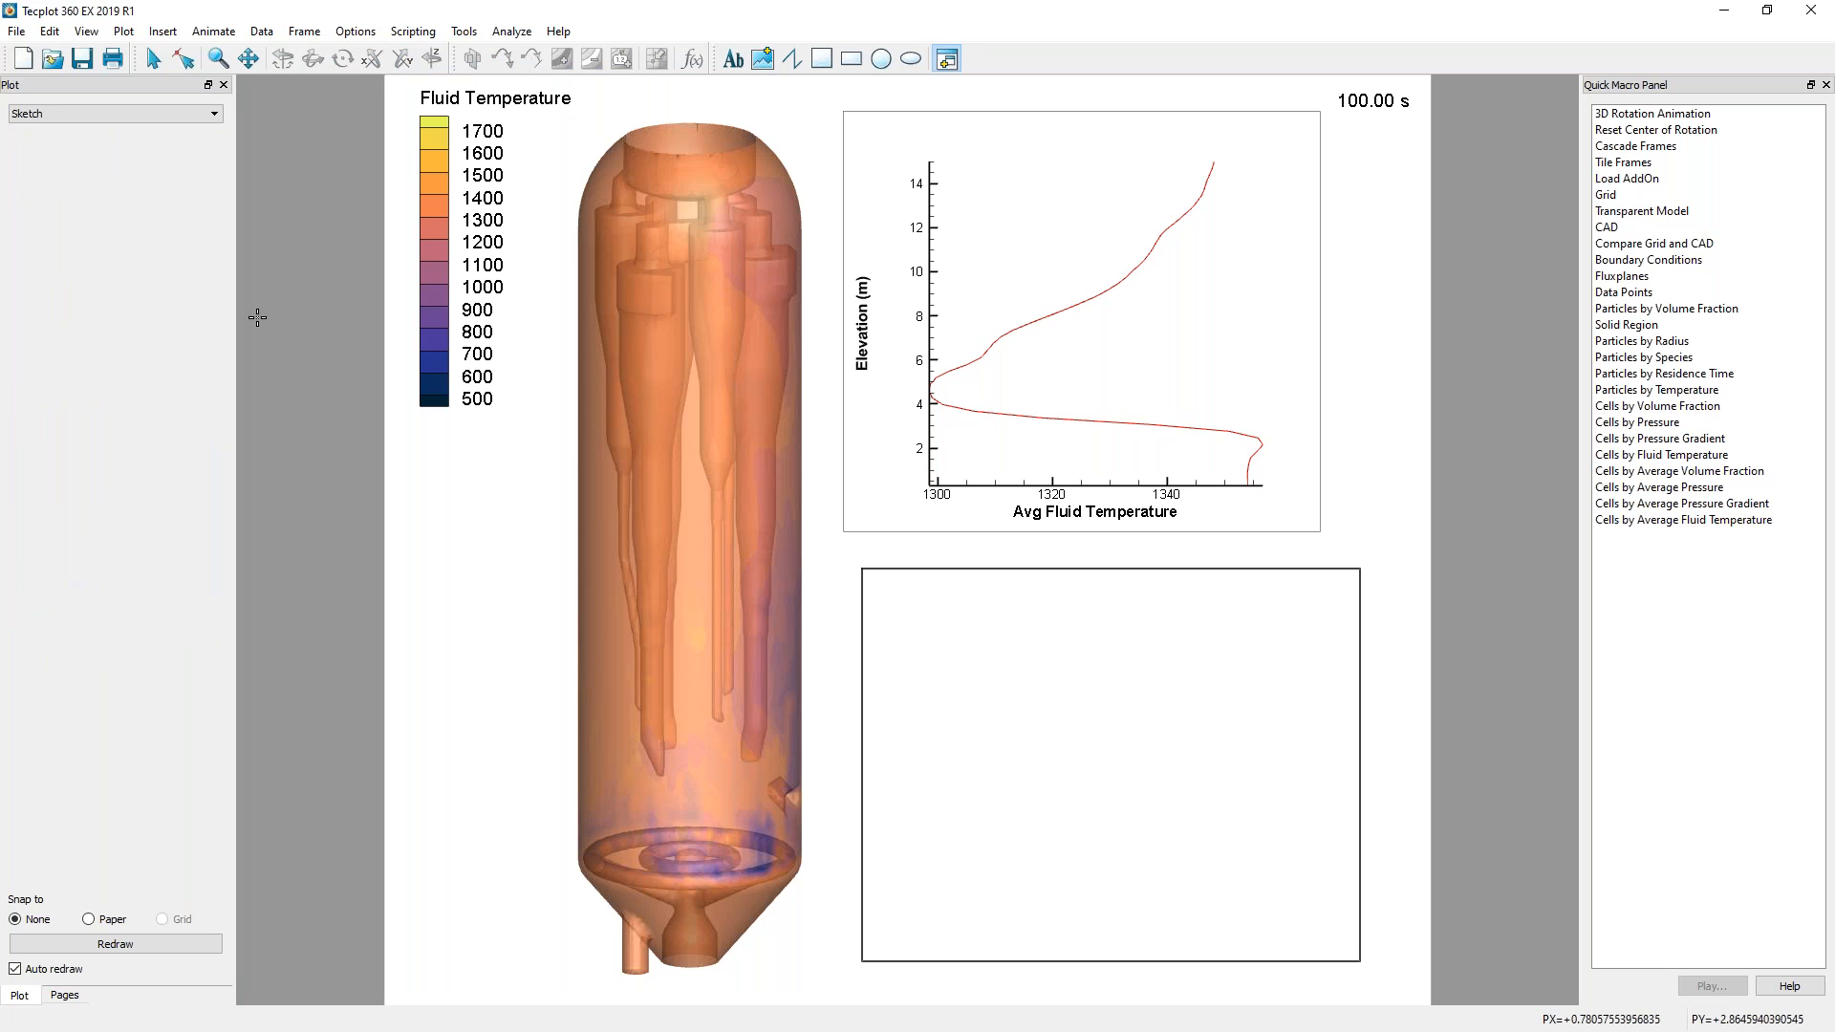
{"action": "left_click", "coordinate": [16, 30]}
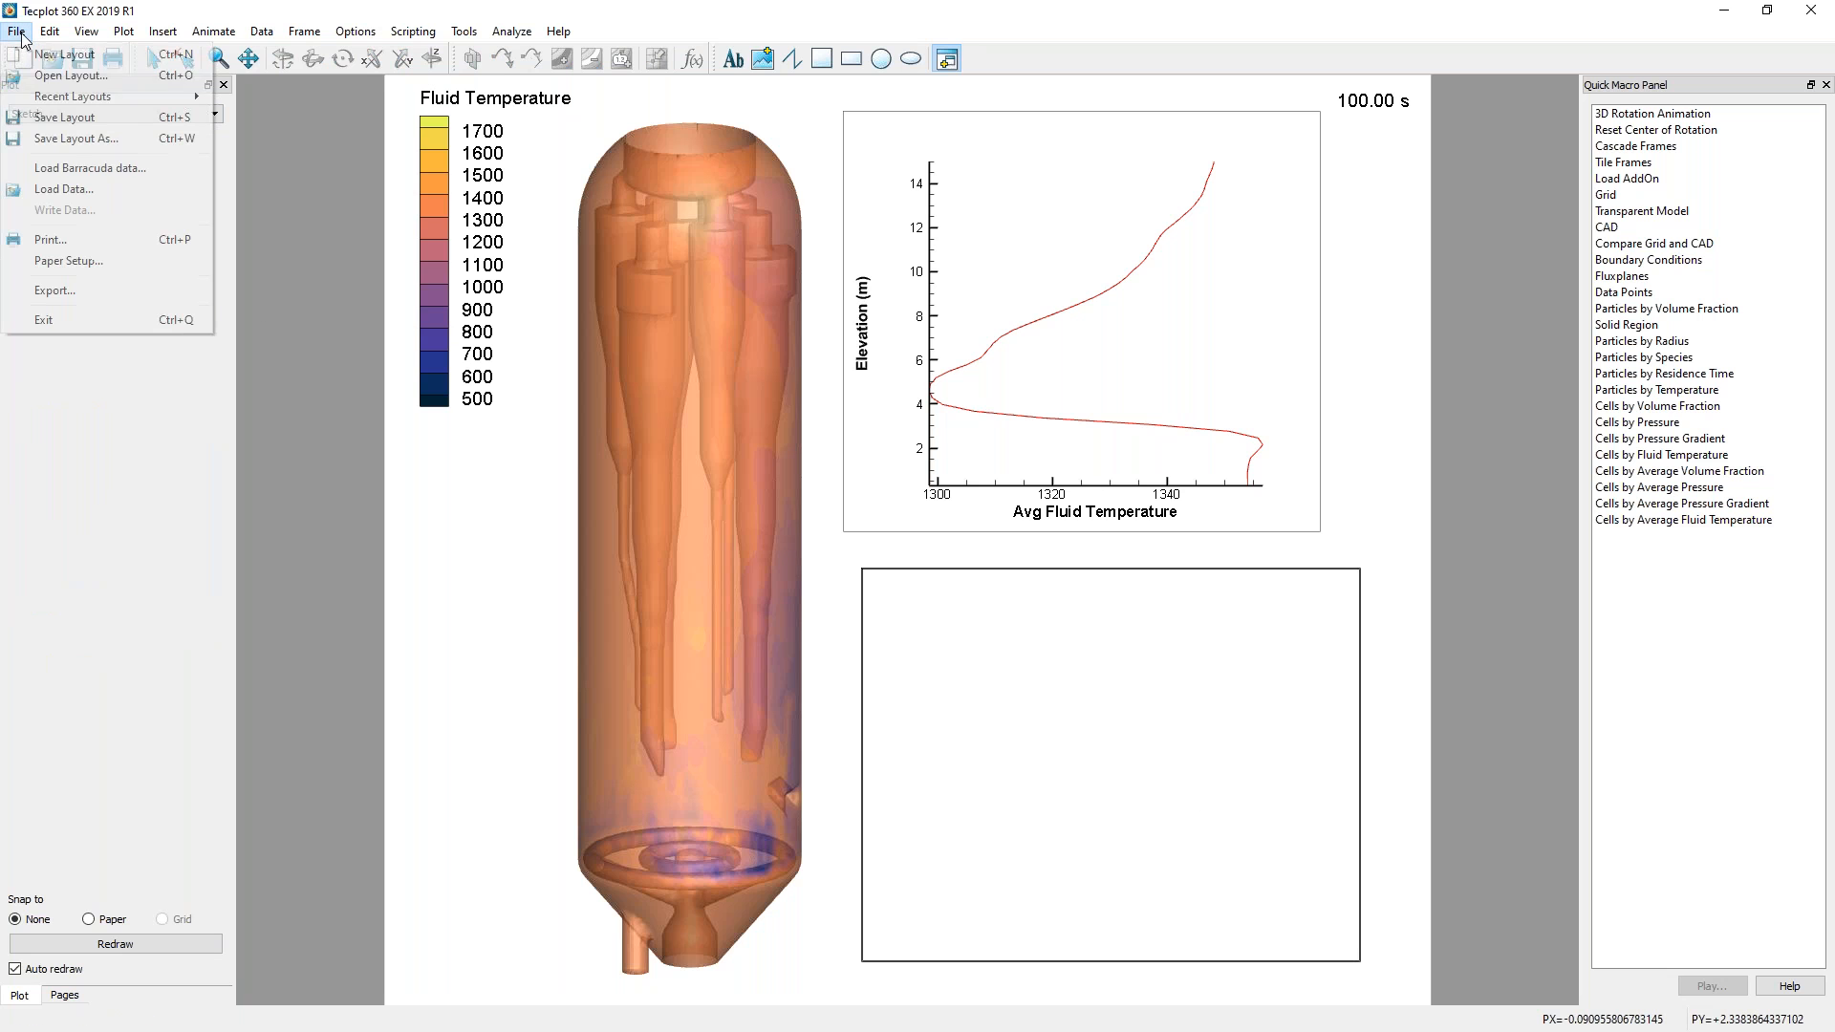
{"action": "left_click", "coordinate": [69, 167]}
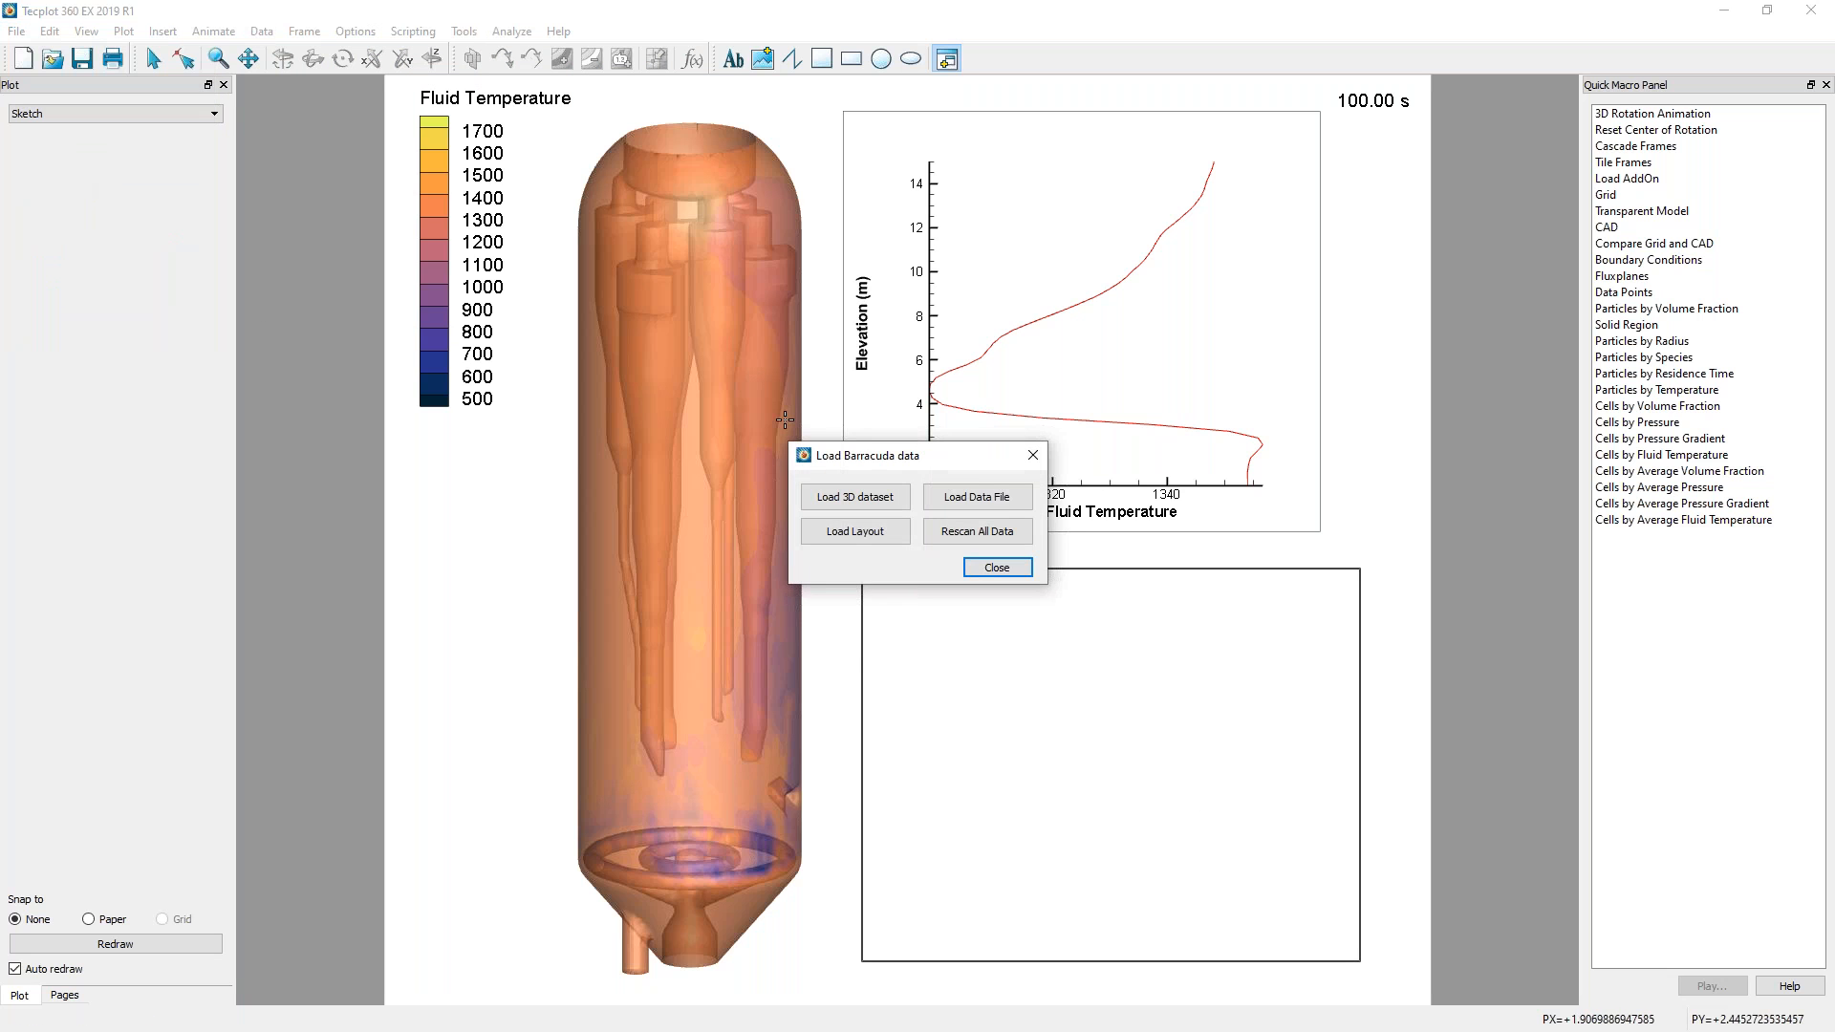
{"action": "left_click", "coordinate": [1010, 503]}
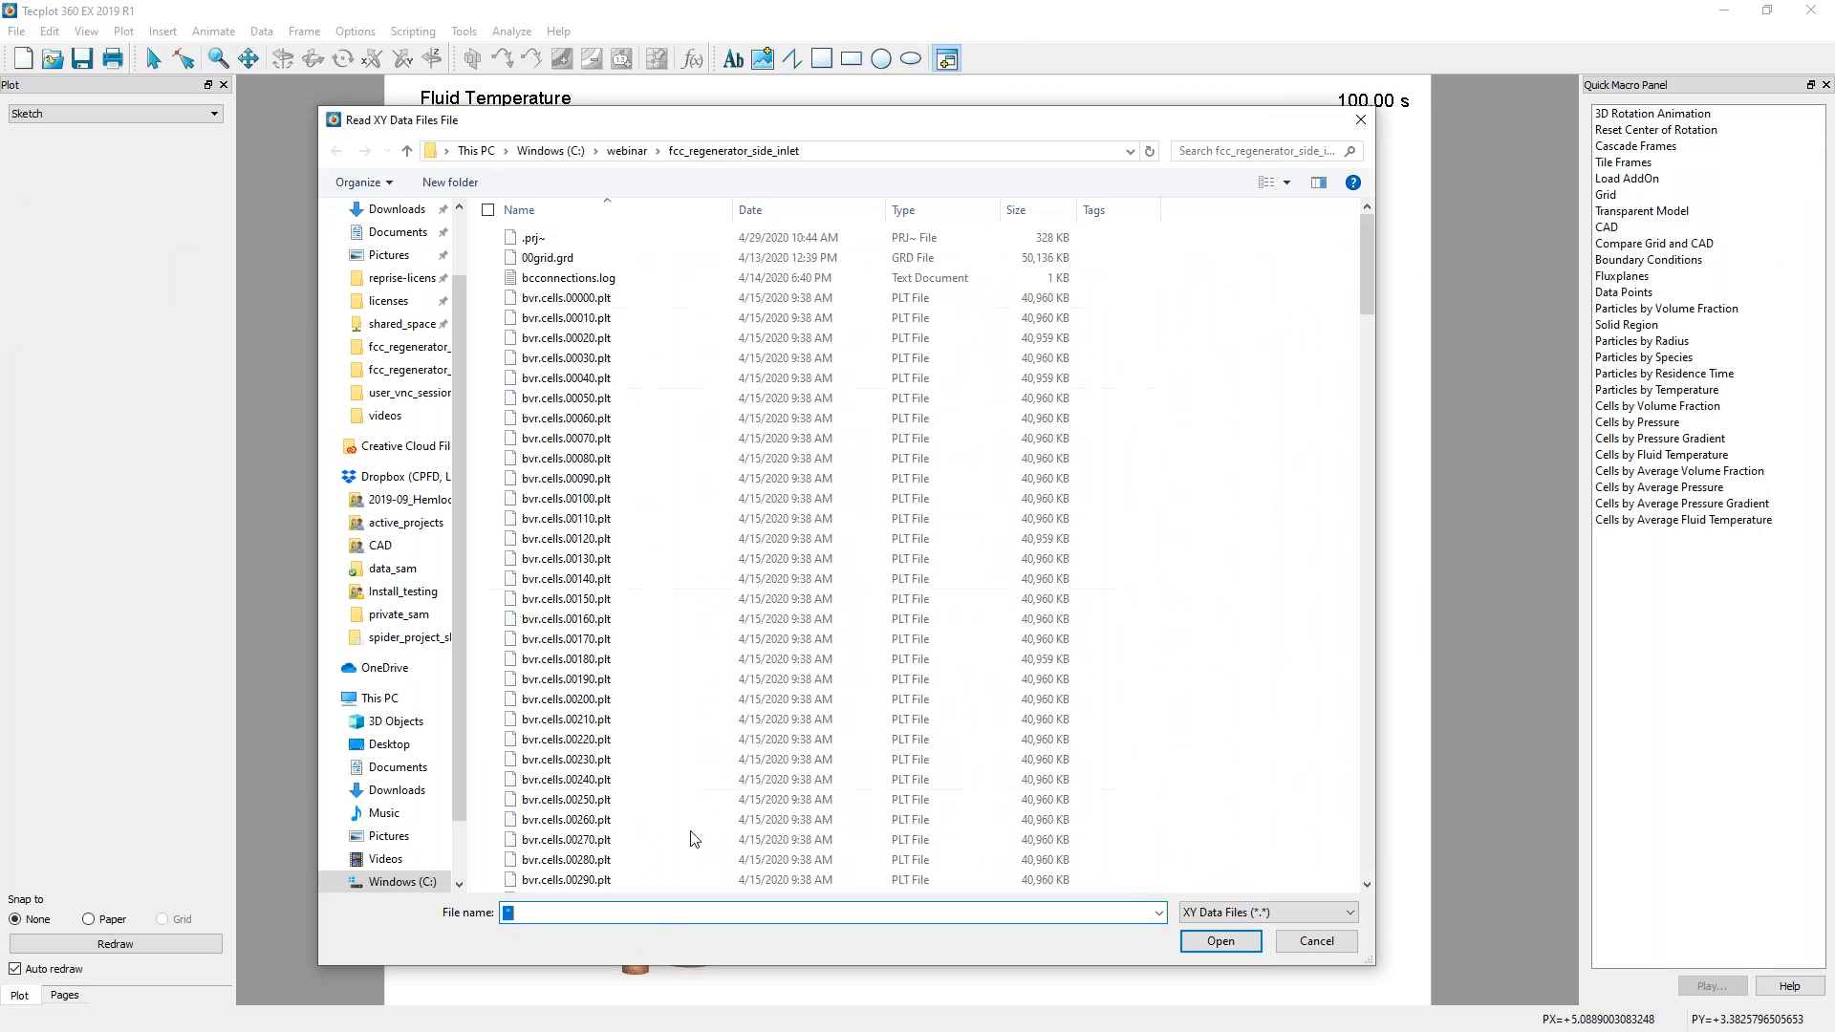
{"action": "left_click", "coordinate": [662, 913]}
{"action": "type", "text": "tr"}
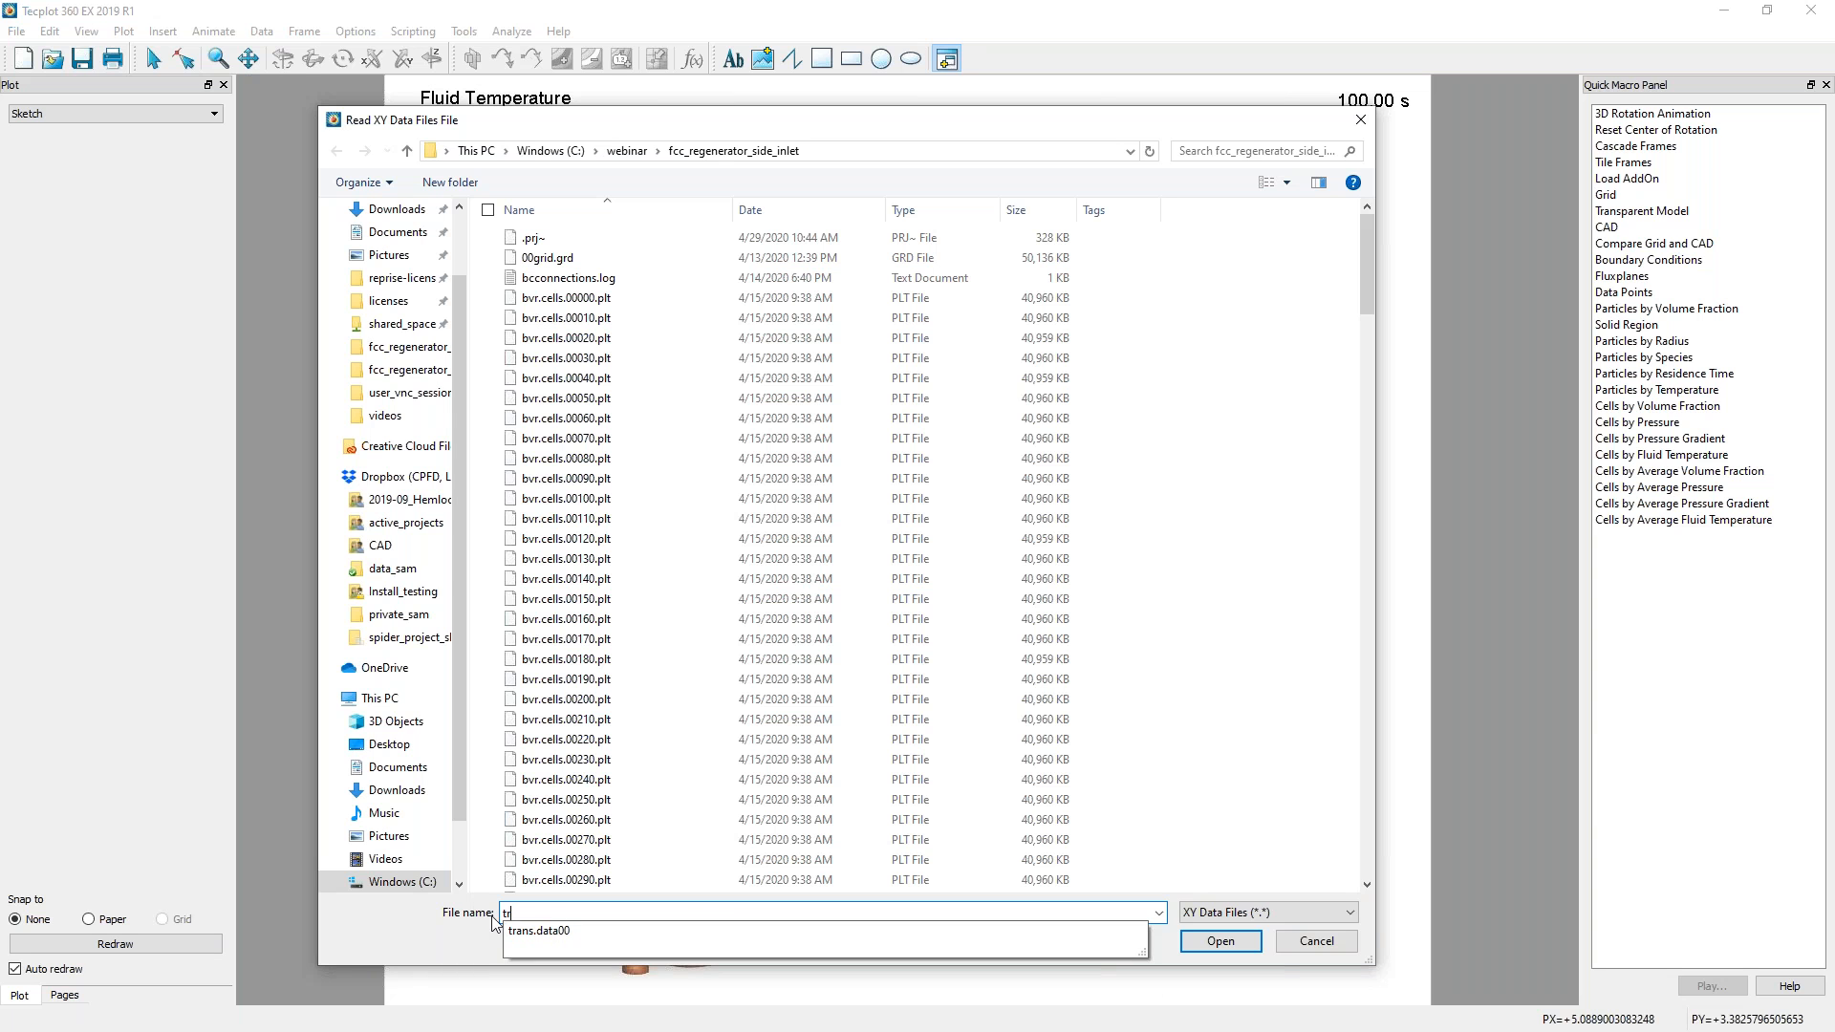
{"action": "left_click", "coordinate": [762, 932]}
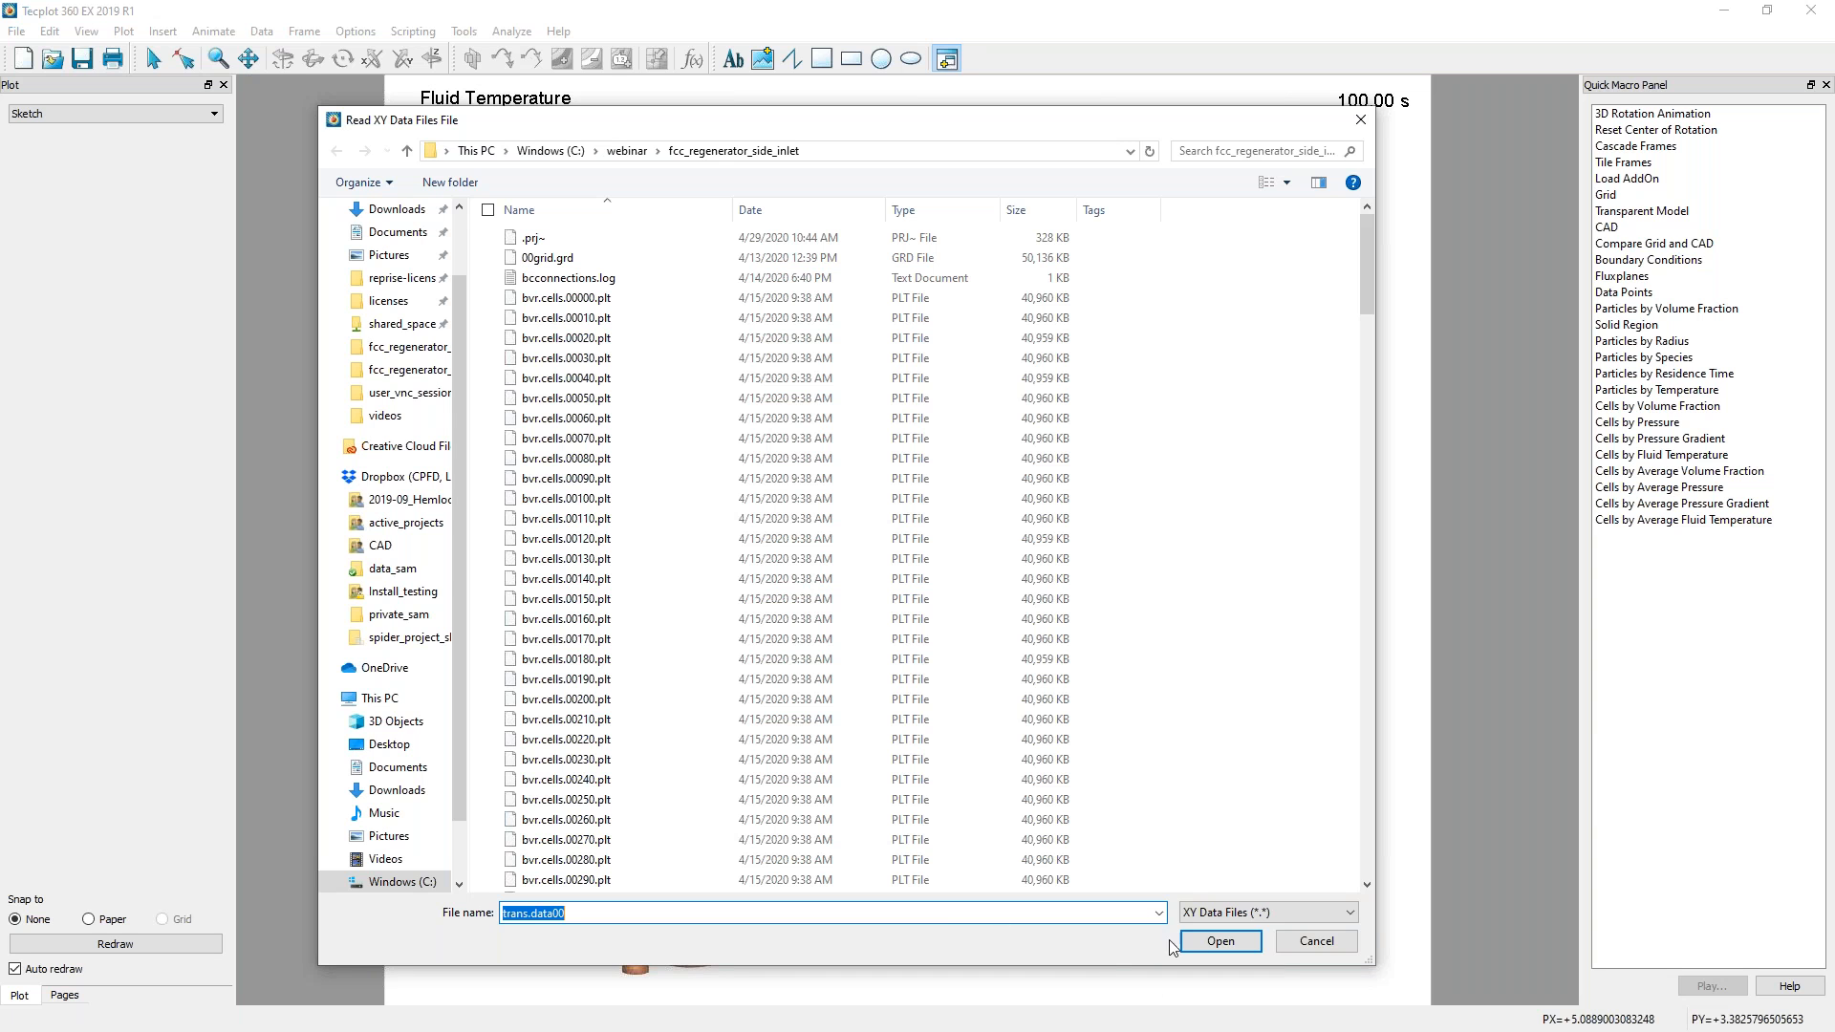
{"action": "left_click", "coordinate": [1200, 942]}
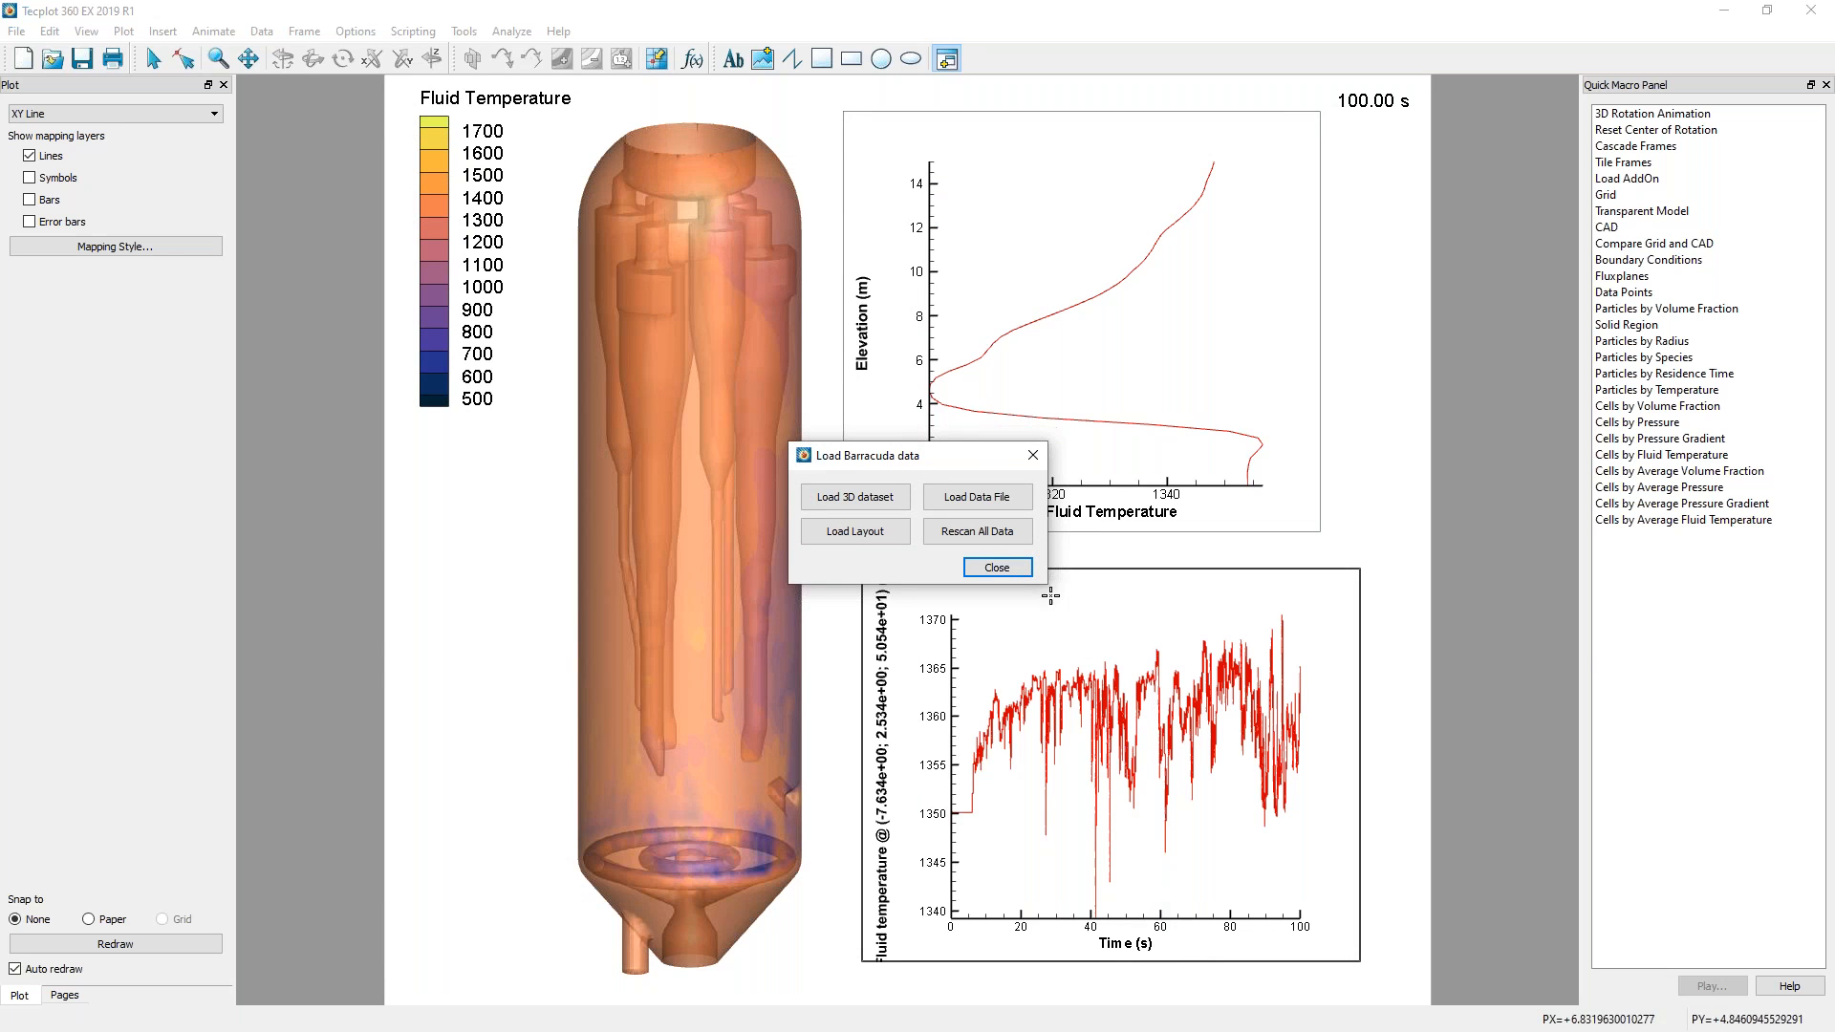
{"action": "left_click", "coordinate": [997, 566]}
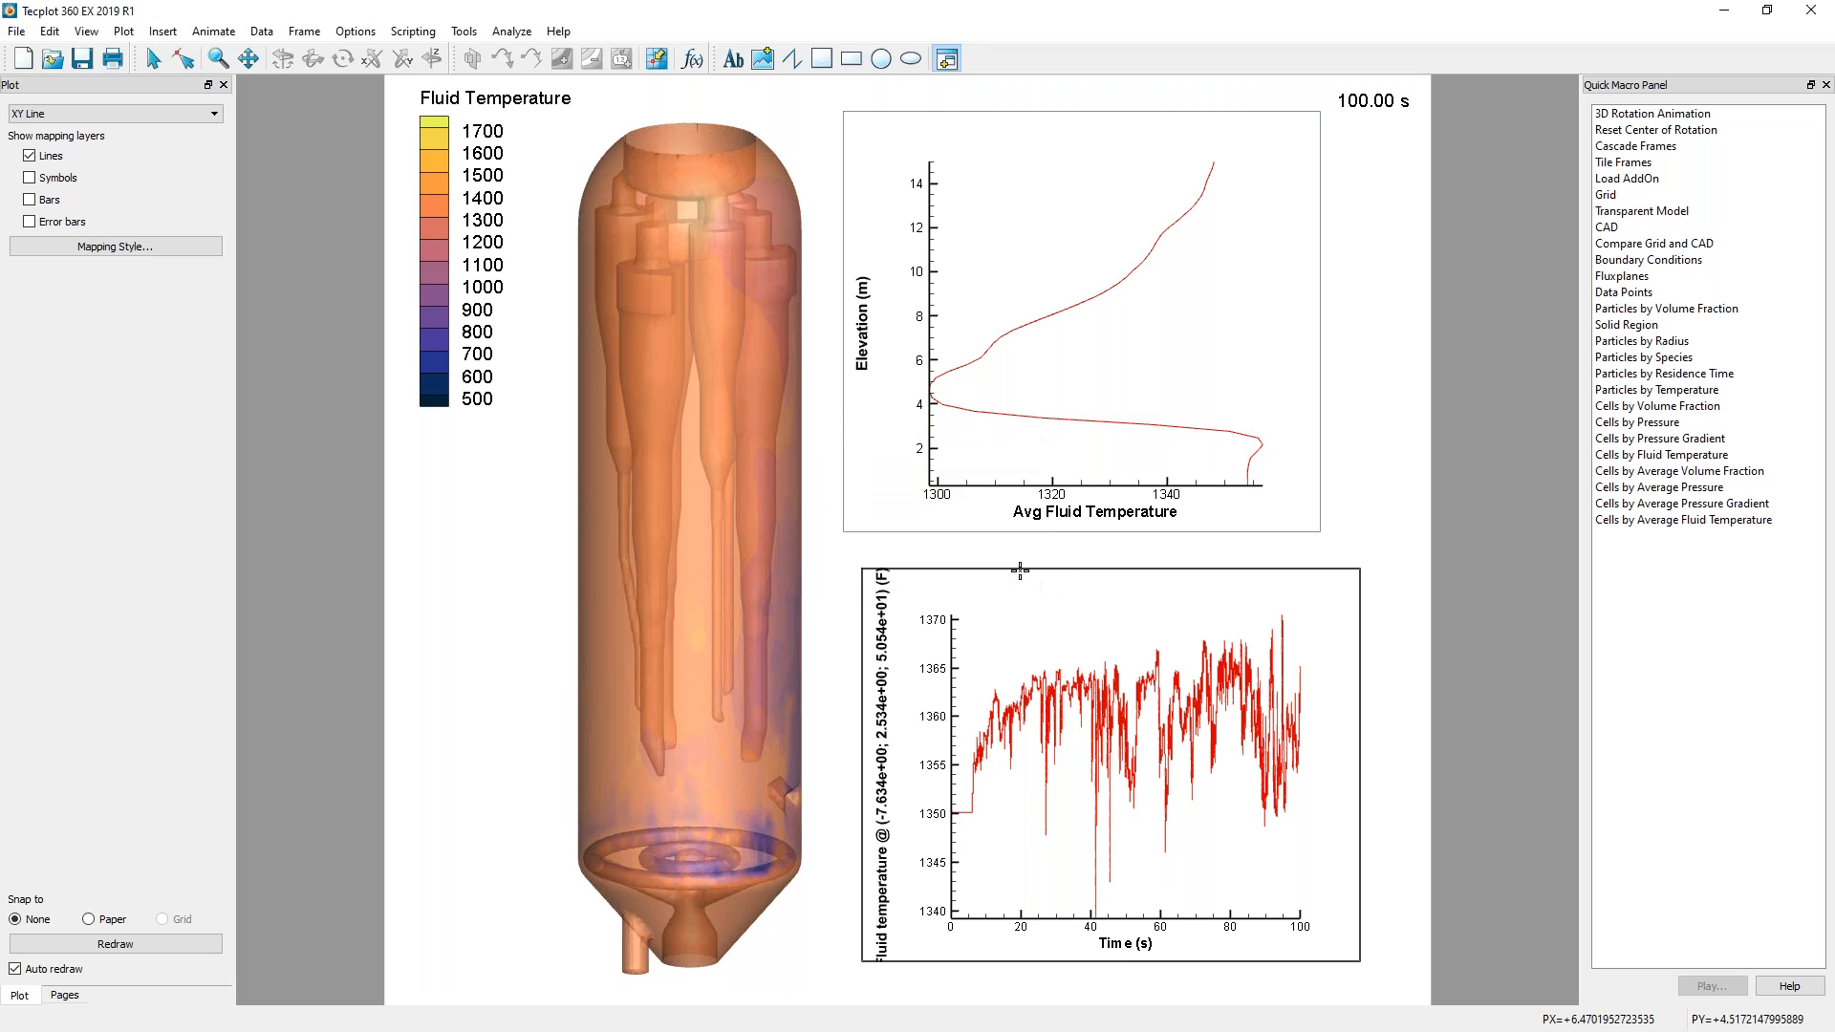
Open the mapping style settings for the transient temperature line, enlarge the dialog and widen the Map Name column to show full names.
{"action": "left_click", "coordinate": [1098, 702]}
{"action": "key", "text": "Escape"}
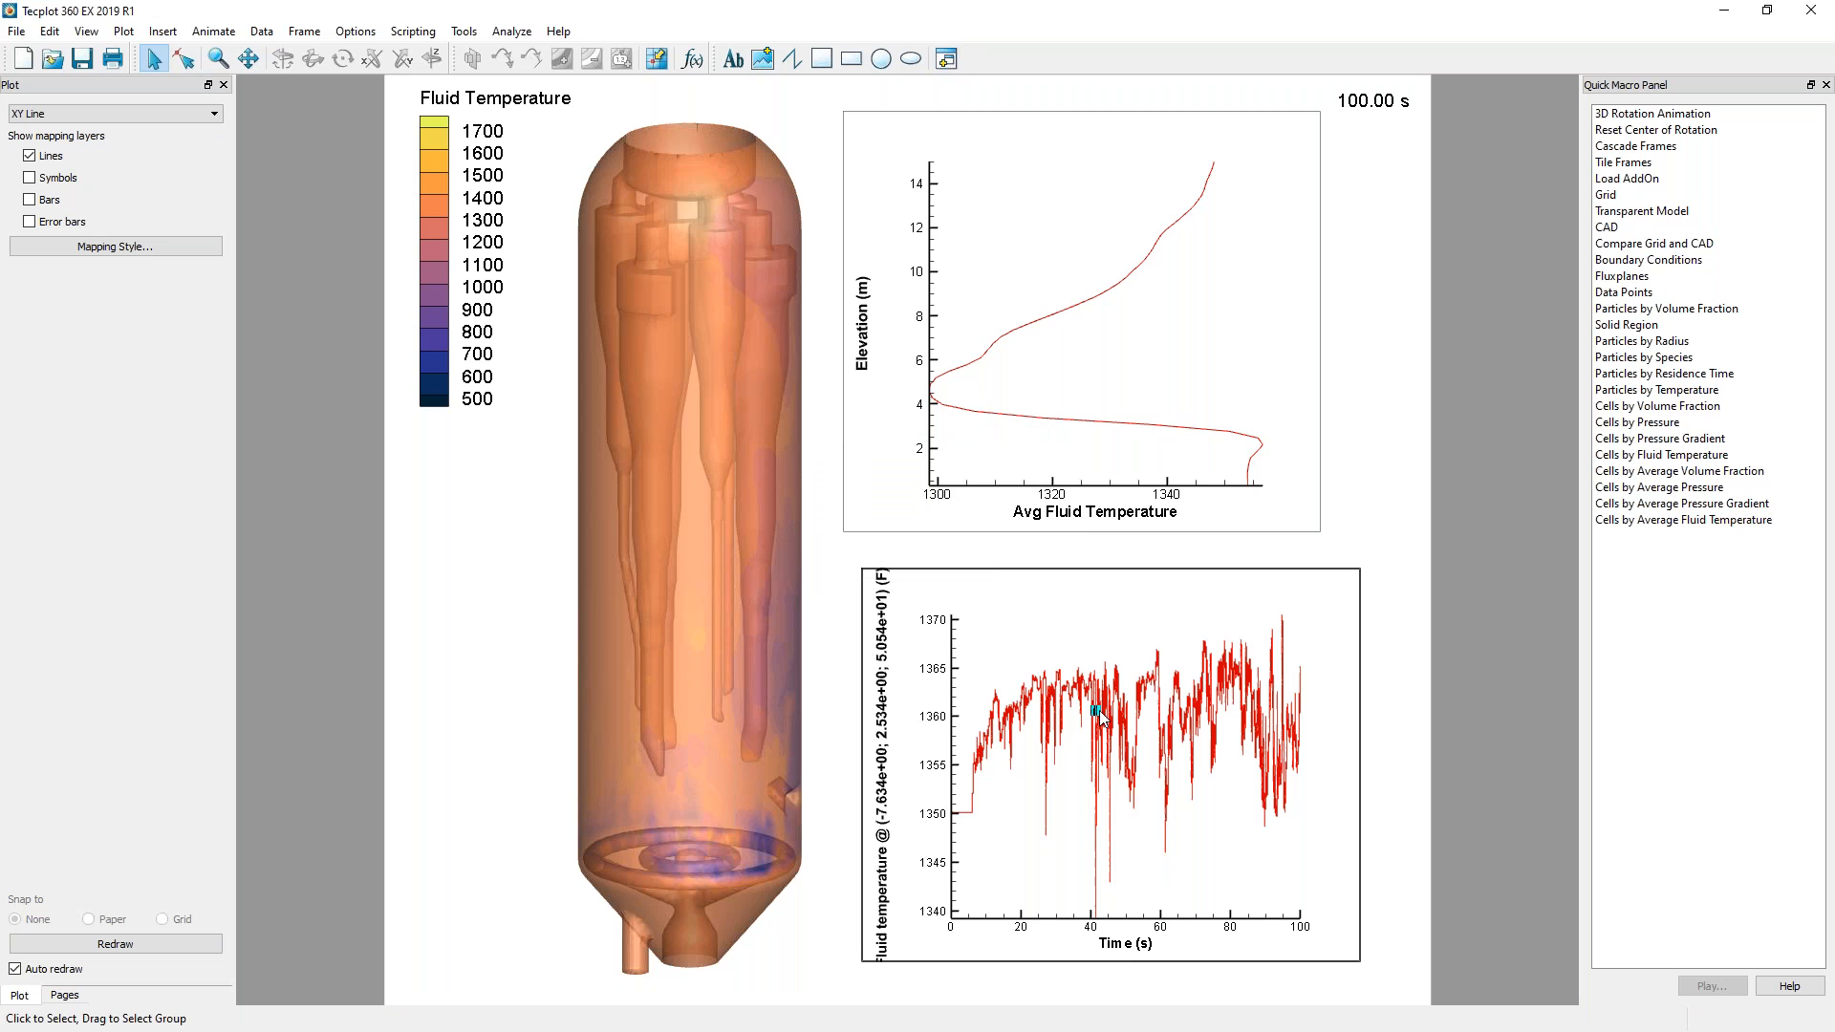
{"action": "left_click", "coordinate": [1099, 709]}
{"action": "right_click", "coordinate": [1099, 709]}
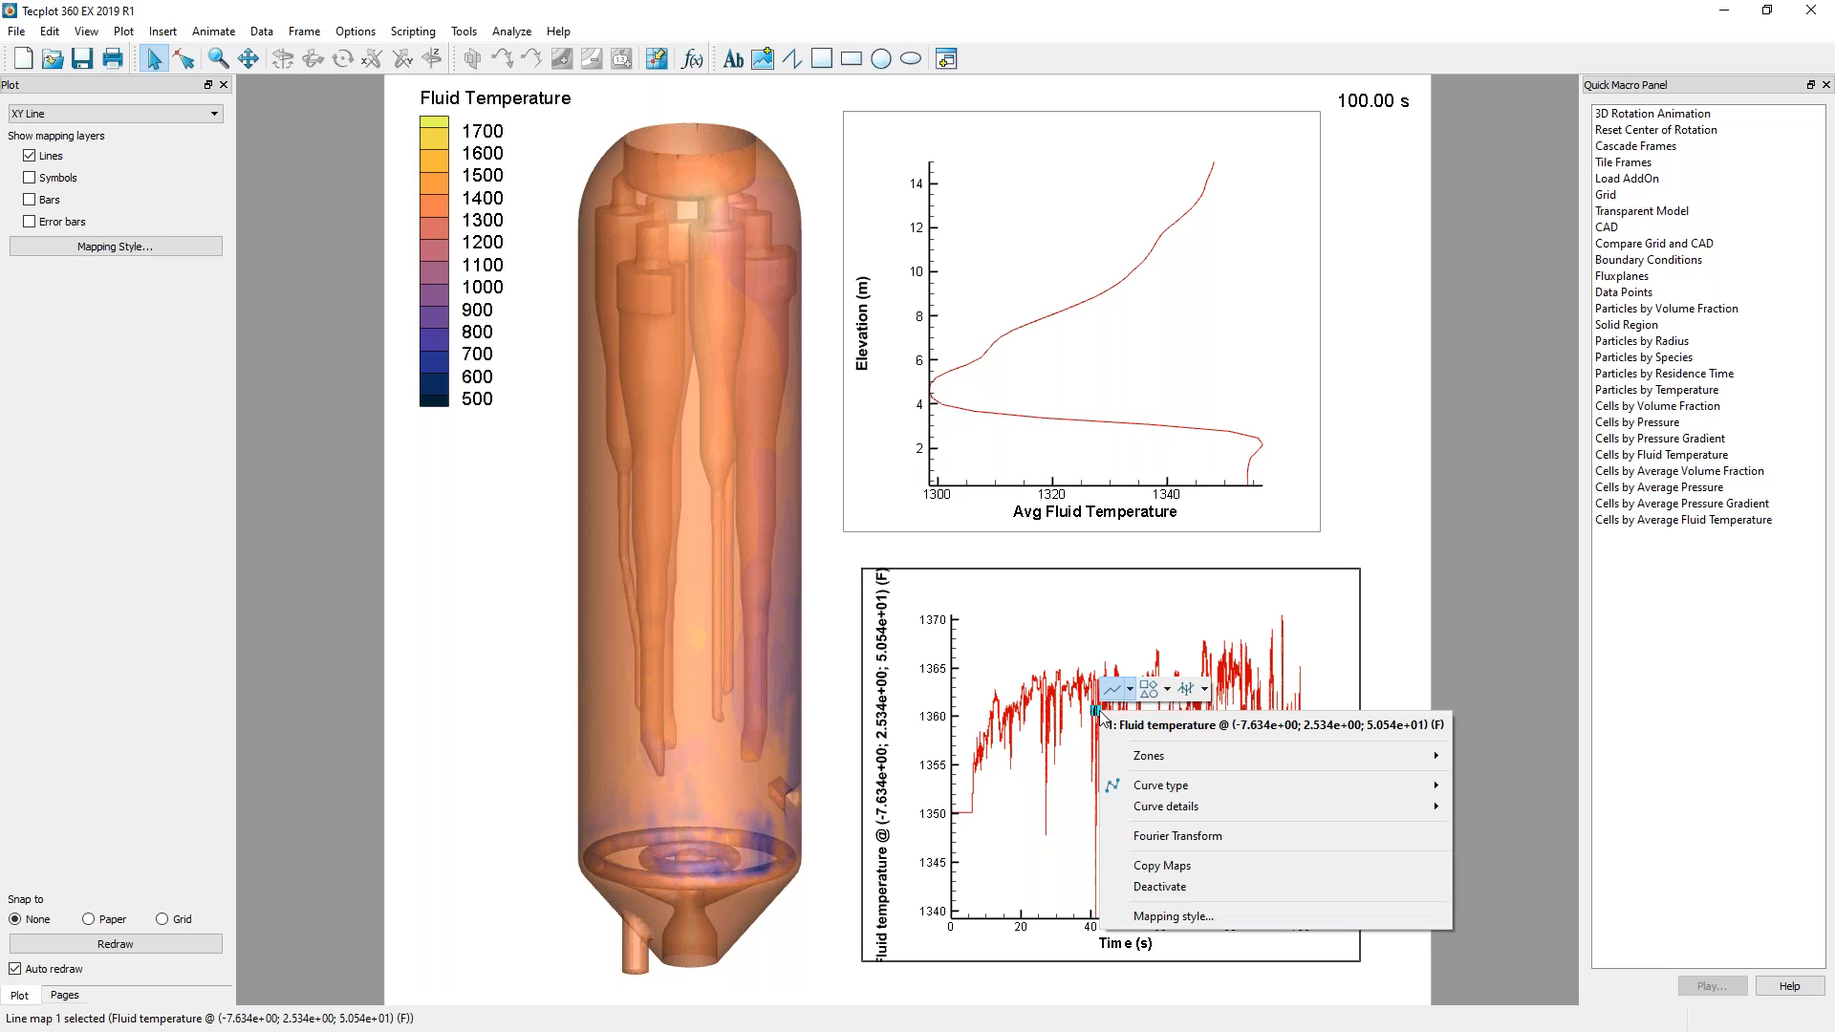
{"action": "left_click", "coordinate": [1197, 917]}
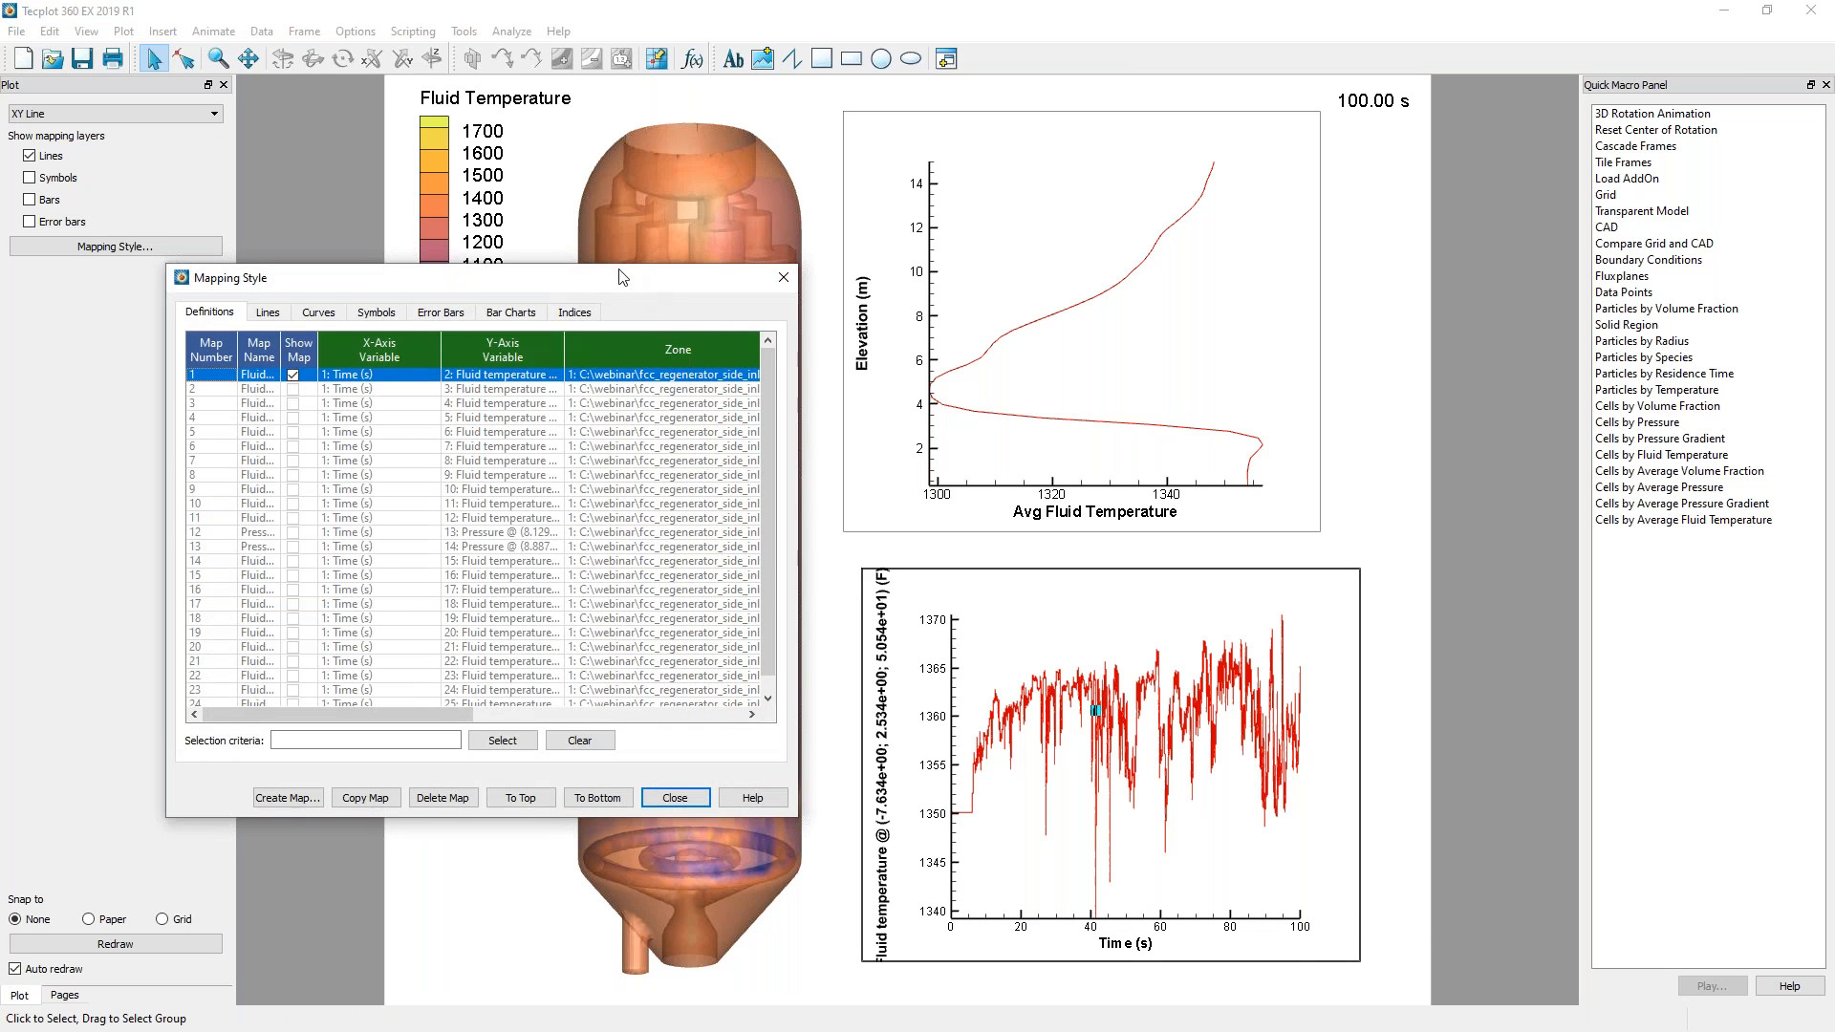
{"action": "left_click_drag", "start_coordinate": [622, 277], "coordinate": [534, 238]}
{"action": "left_click_drag", "start_coordinate": [711, 782], "coordinate": [813, 909]}
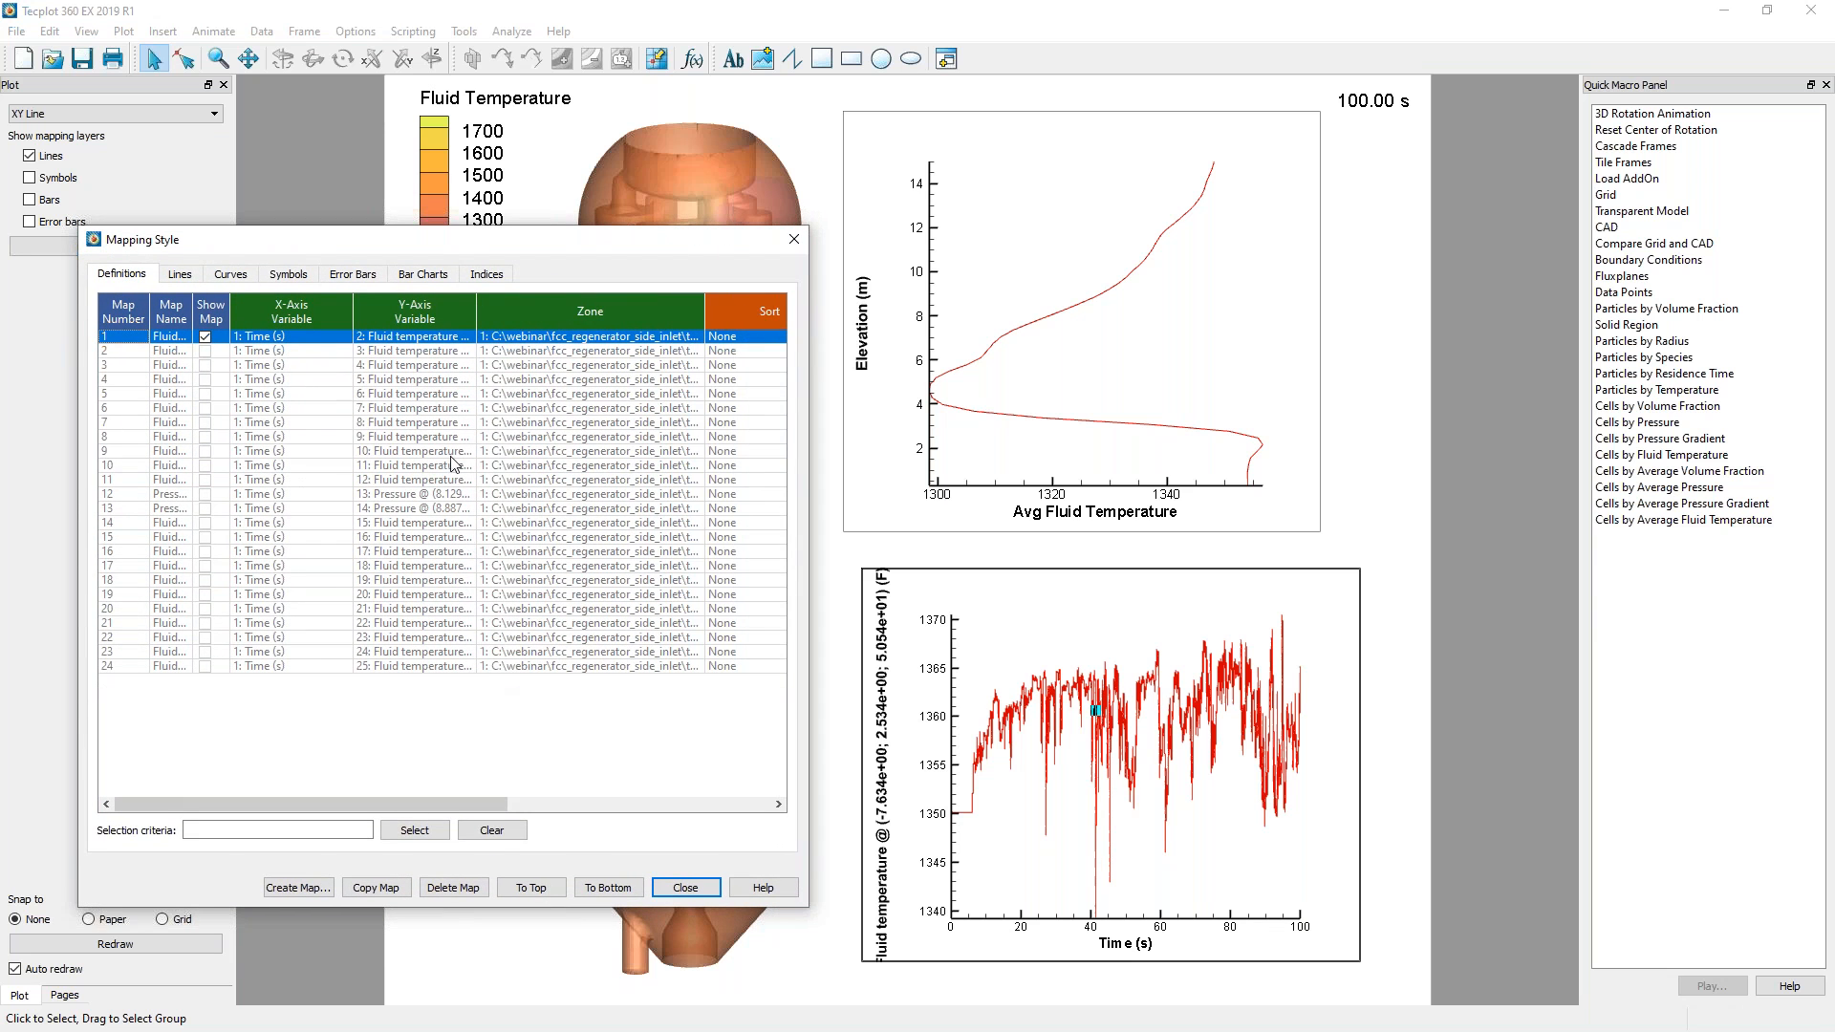
{"action": "left_click_drag", "start_coordinate": [192, 317], "coordinate": [489, 308]}
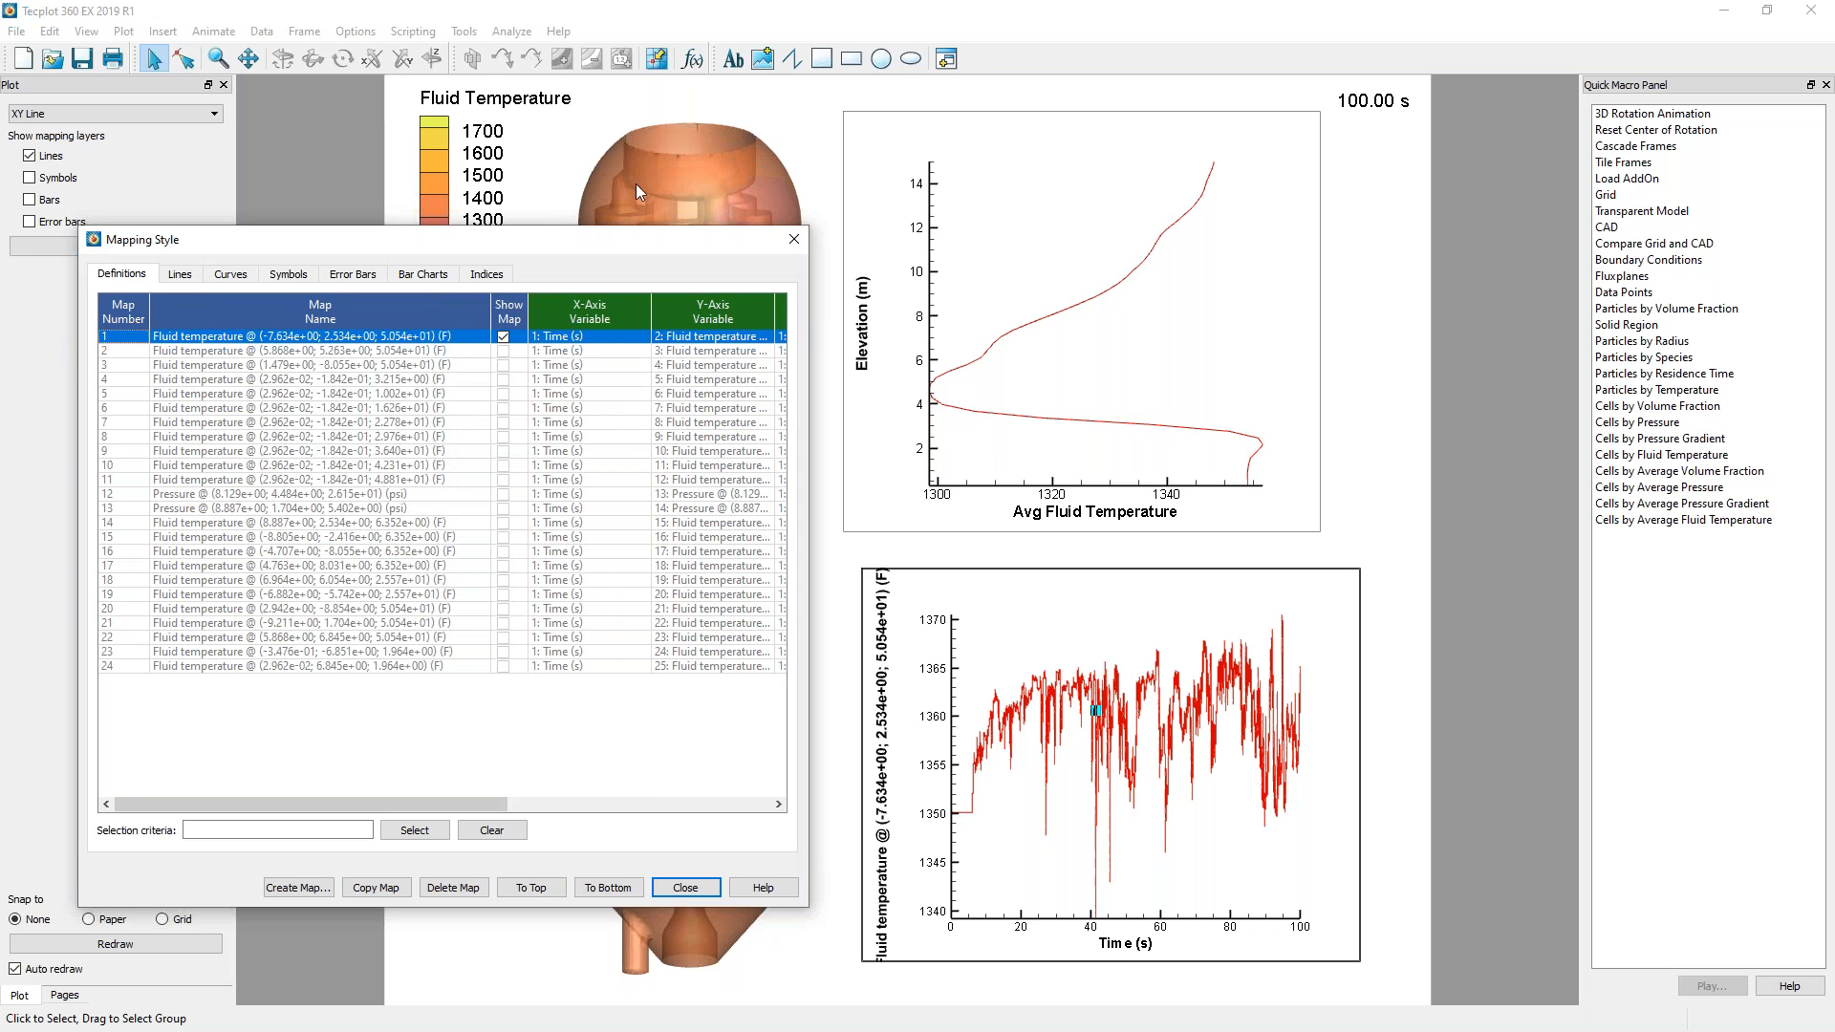
Hide line map 1, show maps 20, 21 and 22 instead, and fit the plot to their full data range.
{"action": "left_click", "coordinate": [503, 338]}
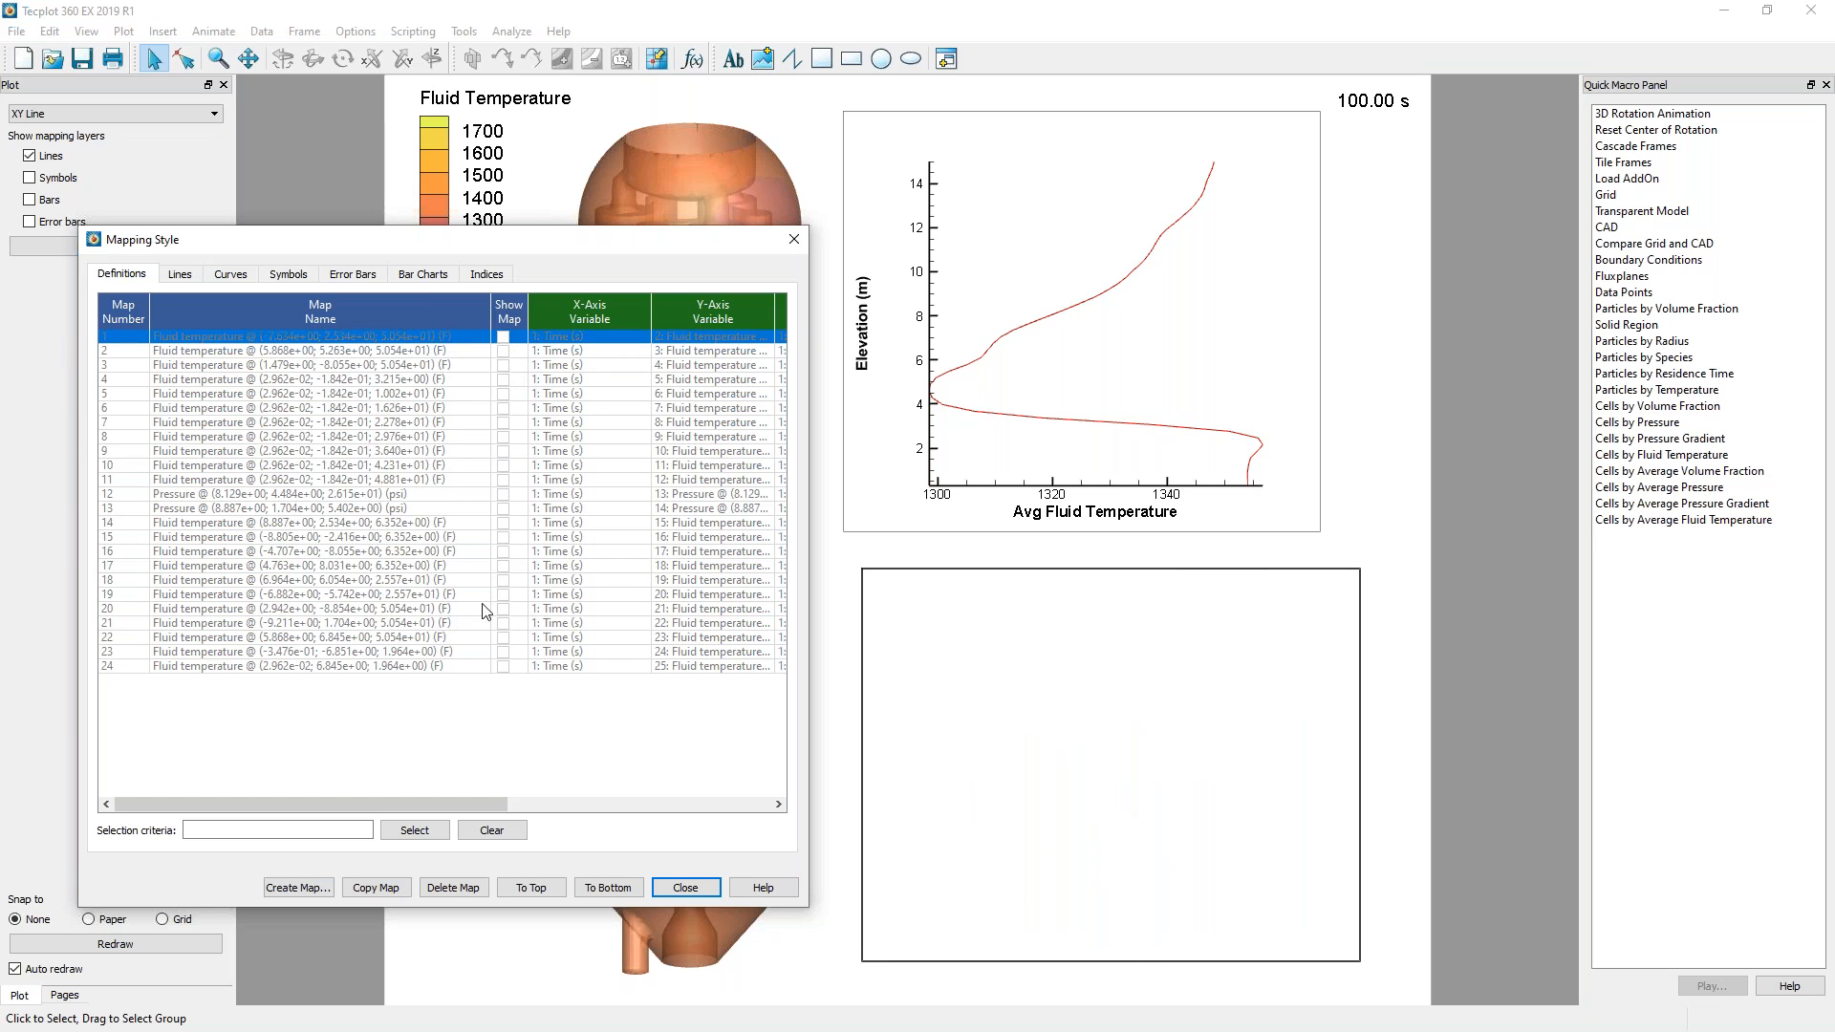
{"action": "left_click", "coordinate": [503, 609]}
{"action": "left_click", "coordinate": [503, 623]}
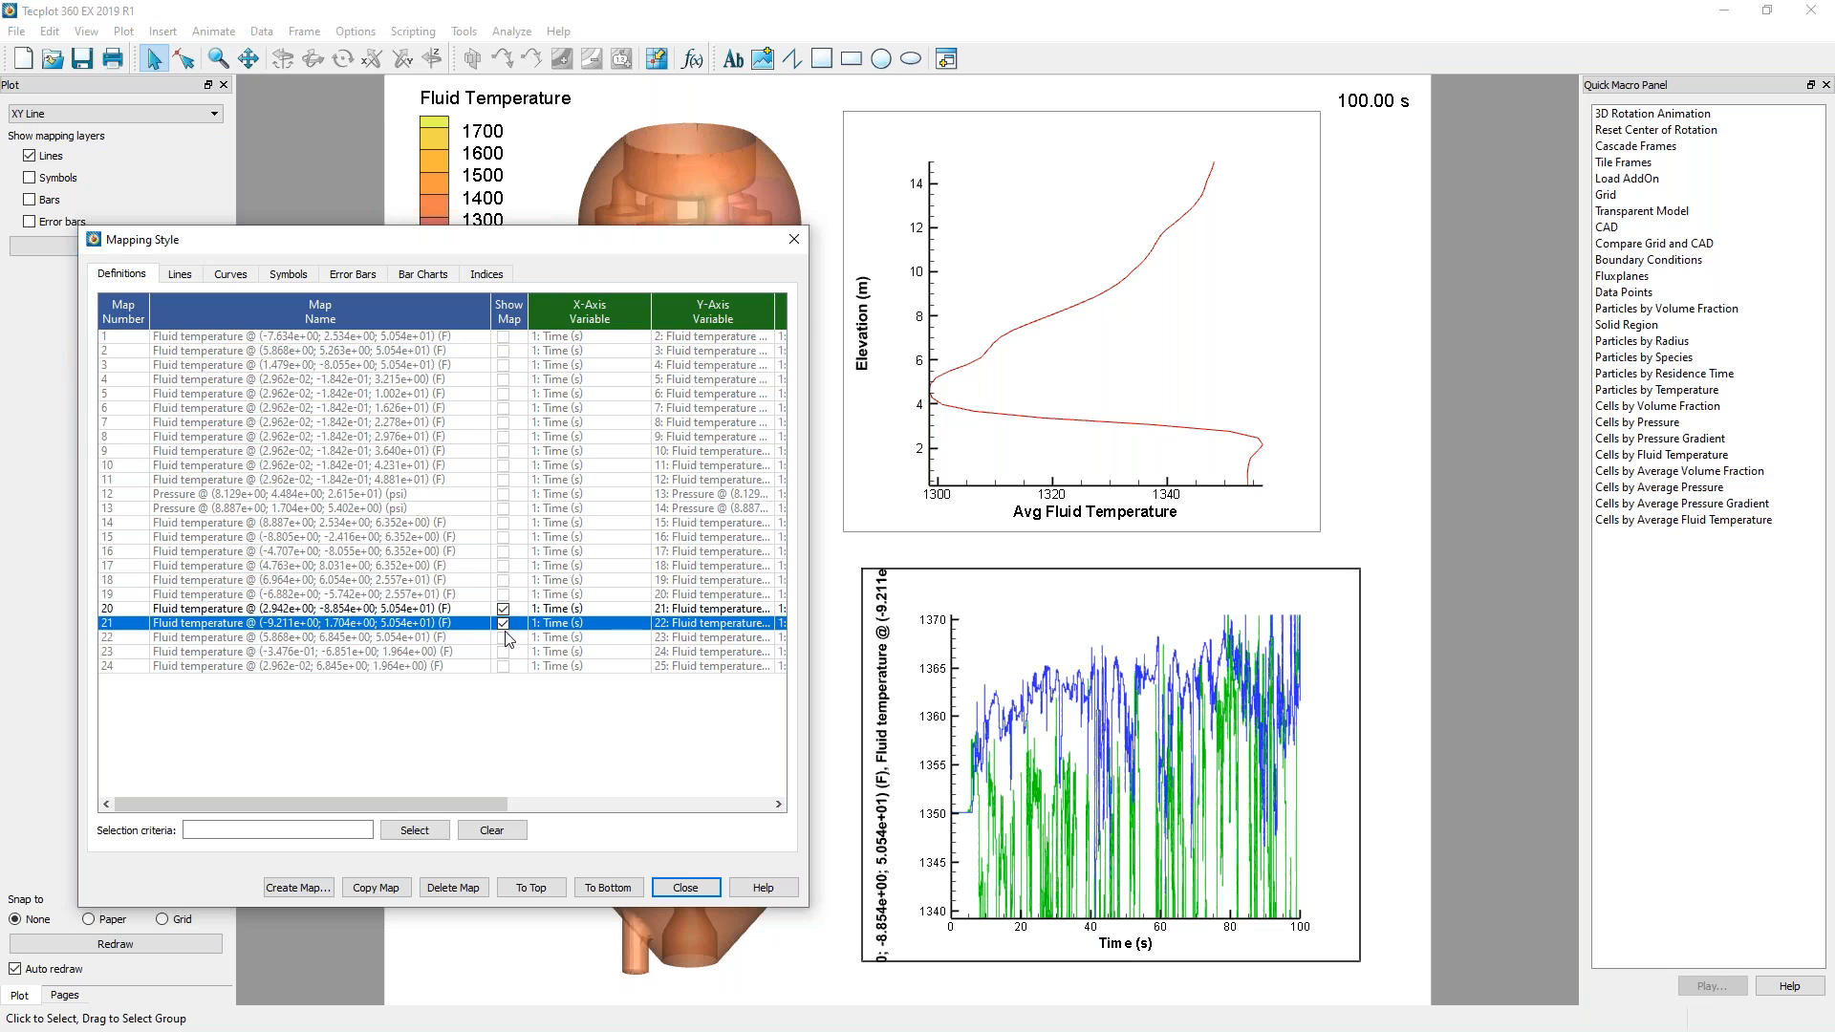
{"action": "left_click", "coordinate": [503, 637]}
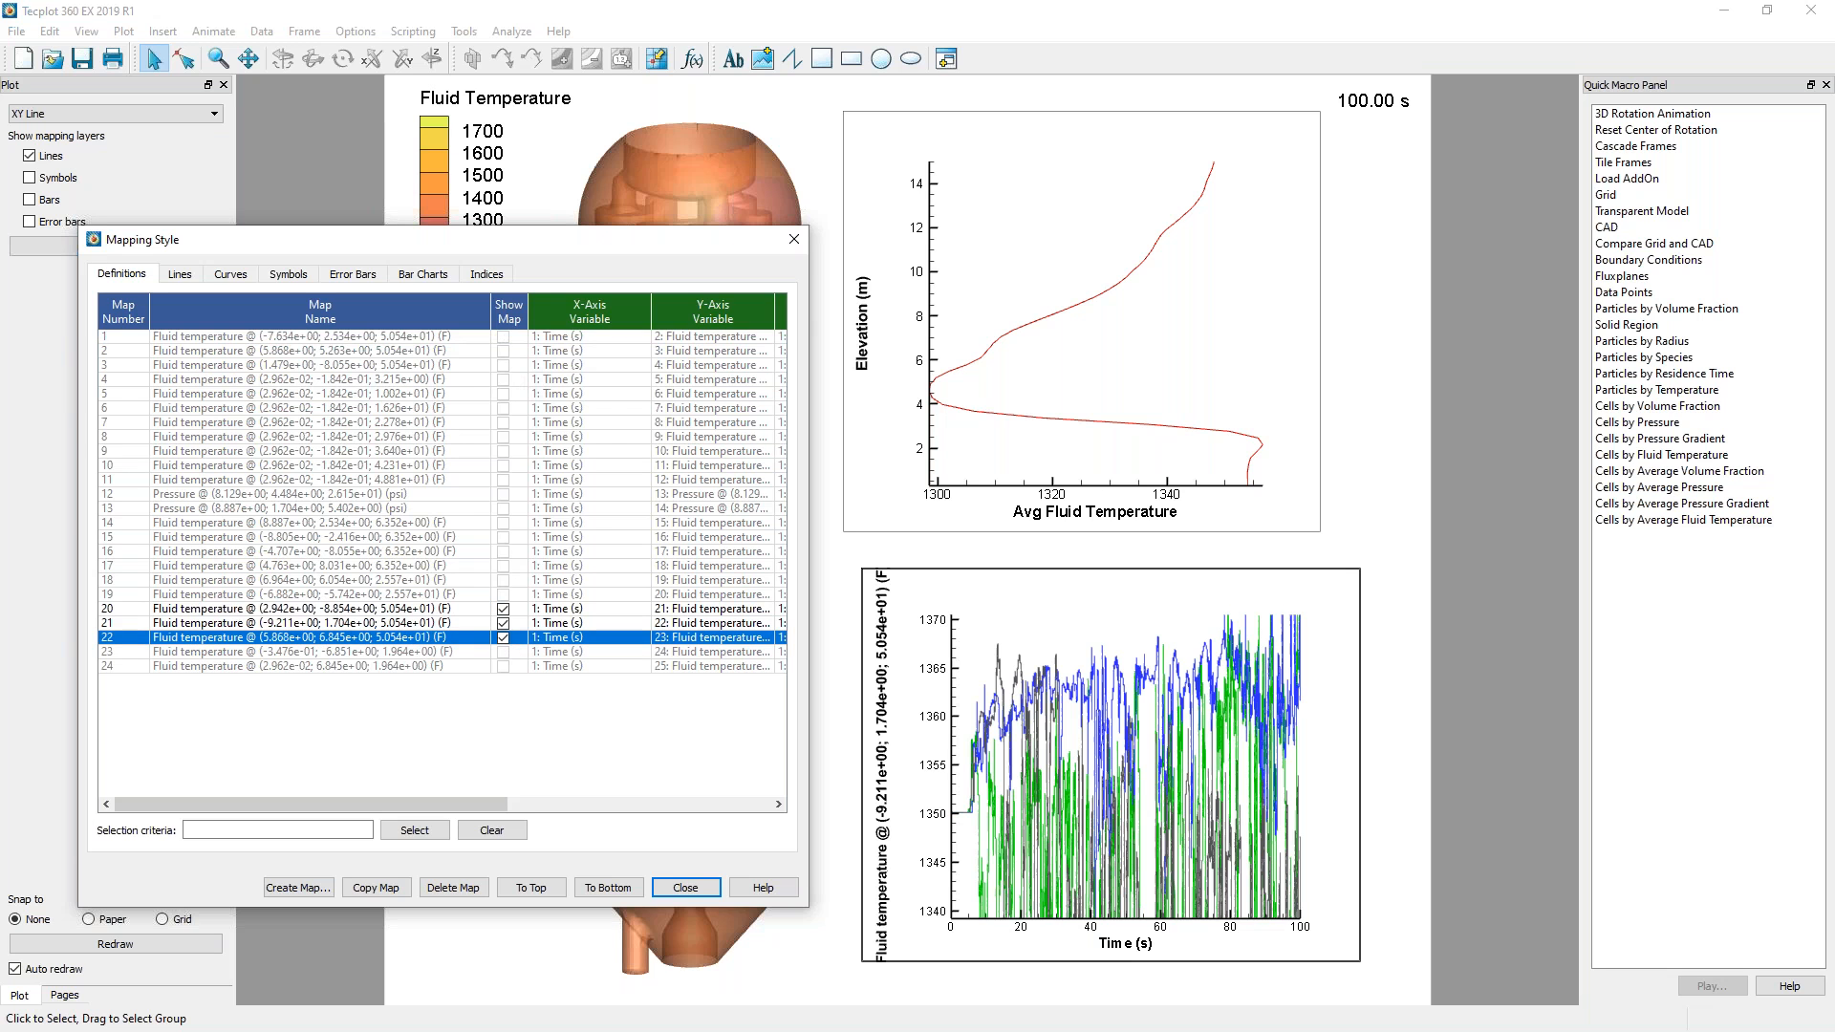
{"action": "left_click", "coordinate": [1070, 667]}
{"action": "key", "text": "ctrl+f"}
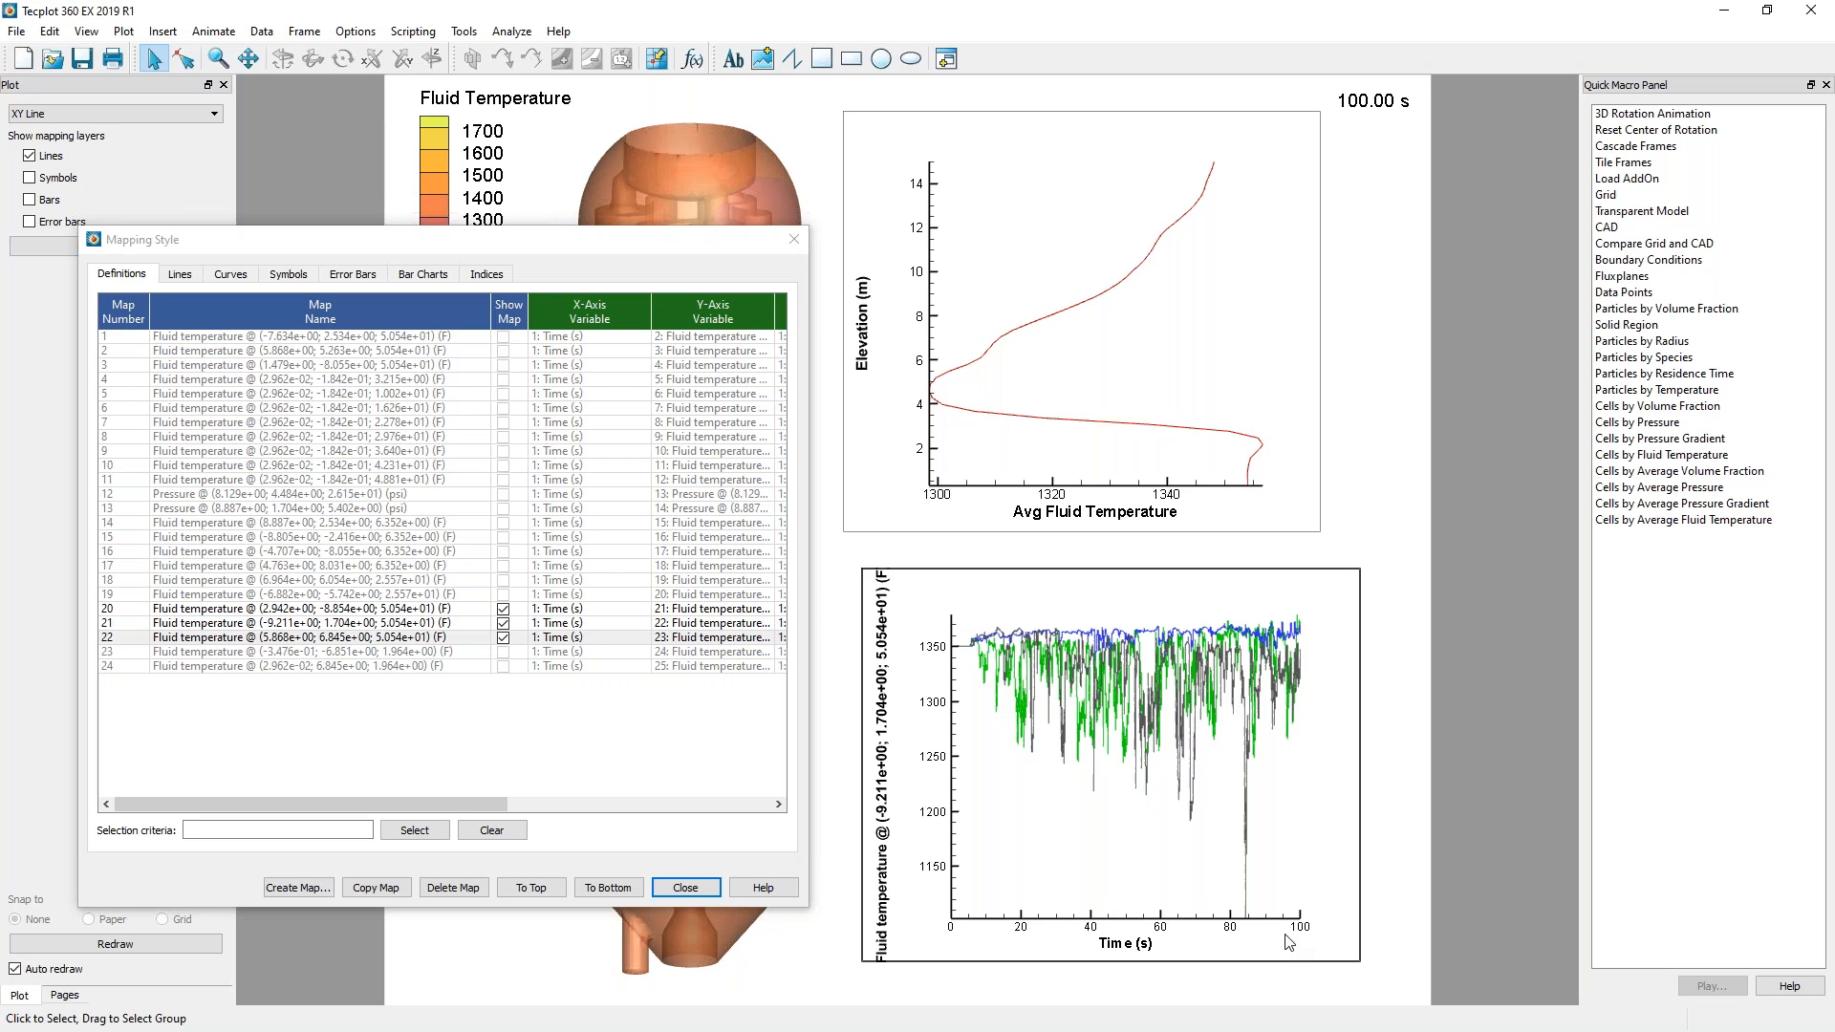
Show the line legend with mapping names in the transient plot and move it below the curves.
{"action": "left_click", "coordinate": [125, 32]}
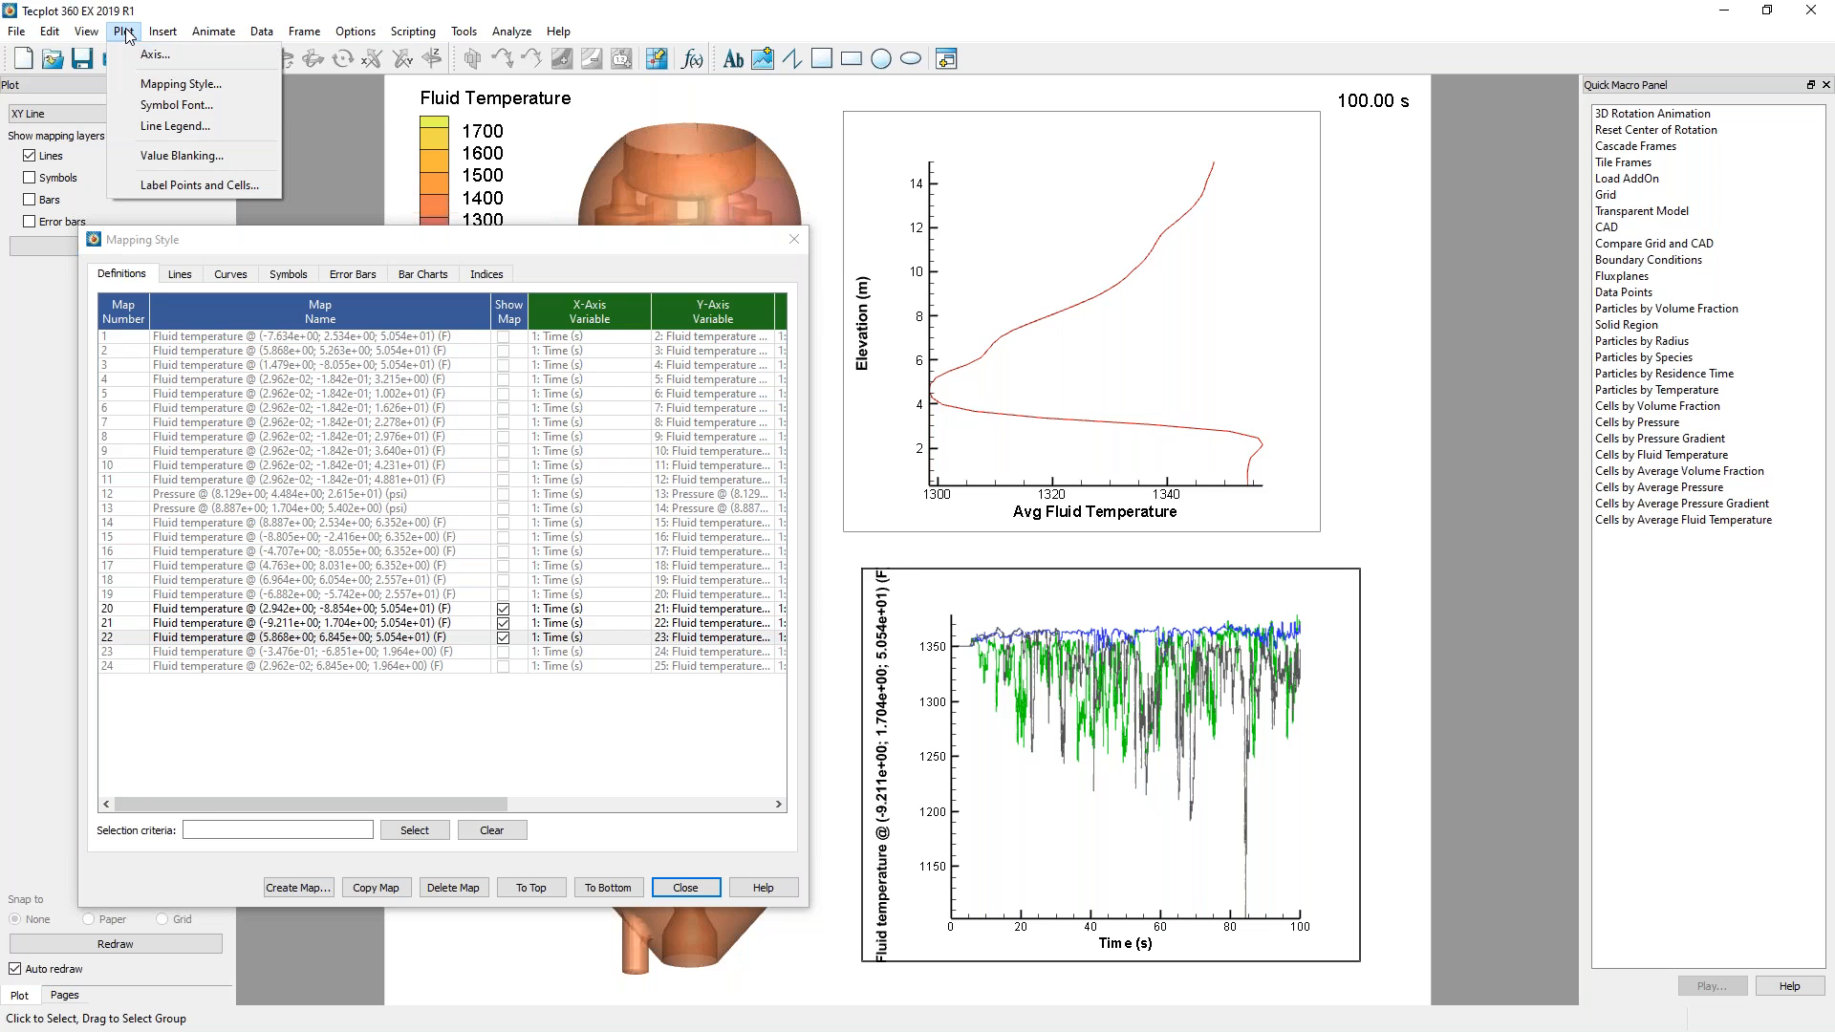
{"action": "left_click", "coordinate": [174, 122]}
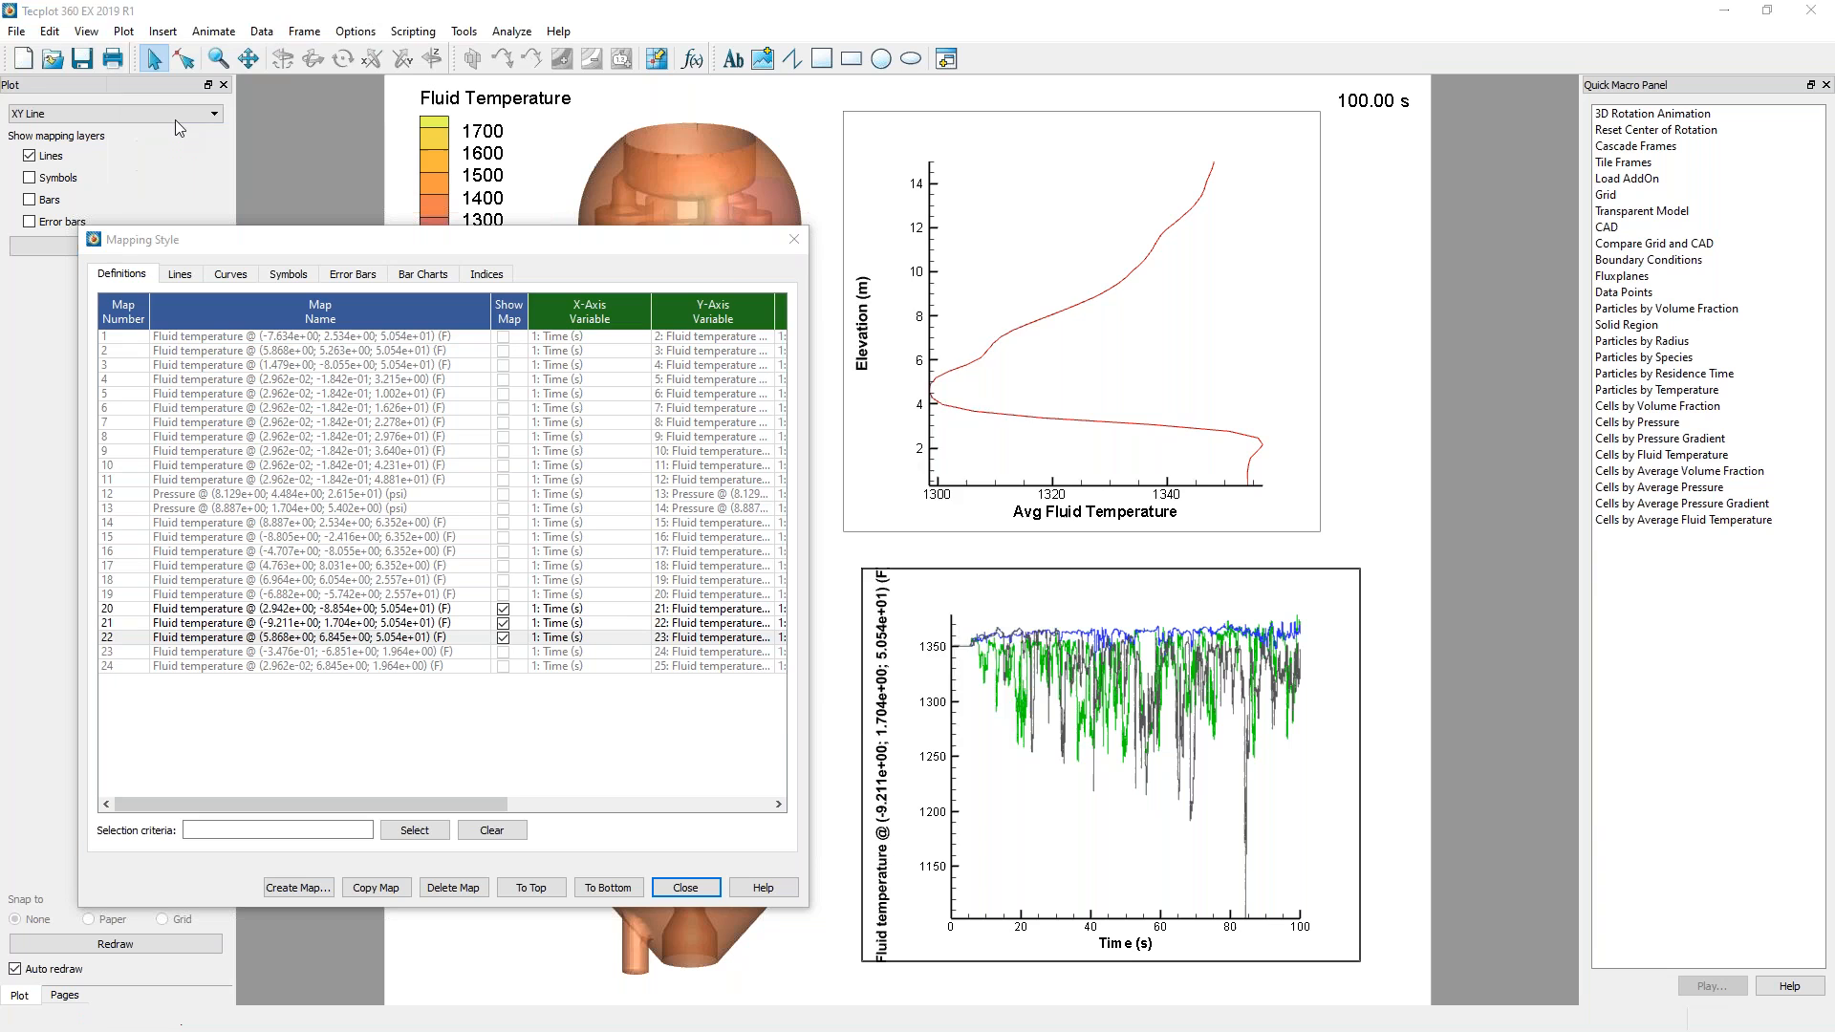
{"action": "left_click", "coordinate": [819, 332]}
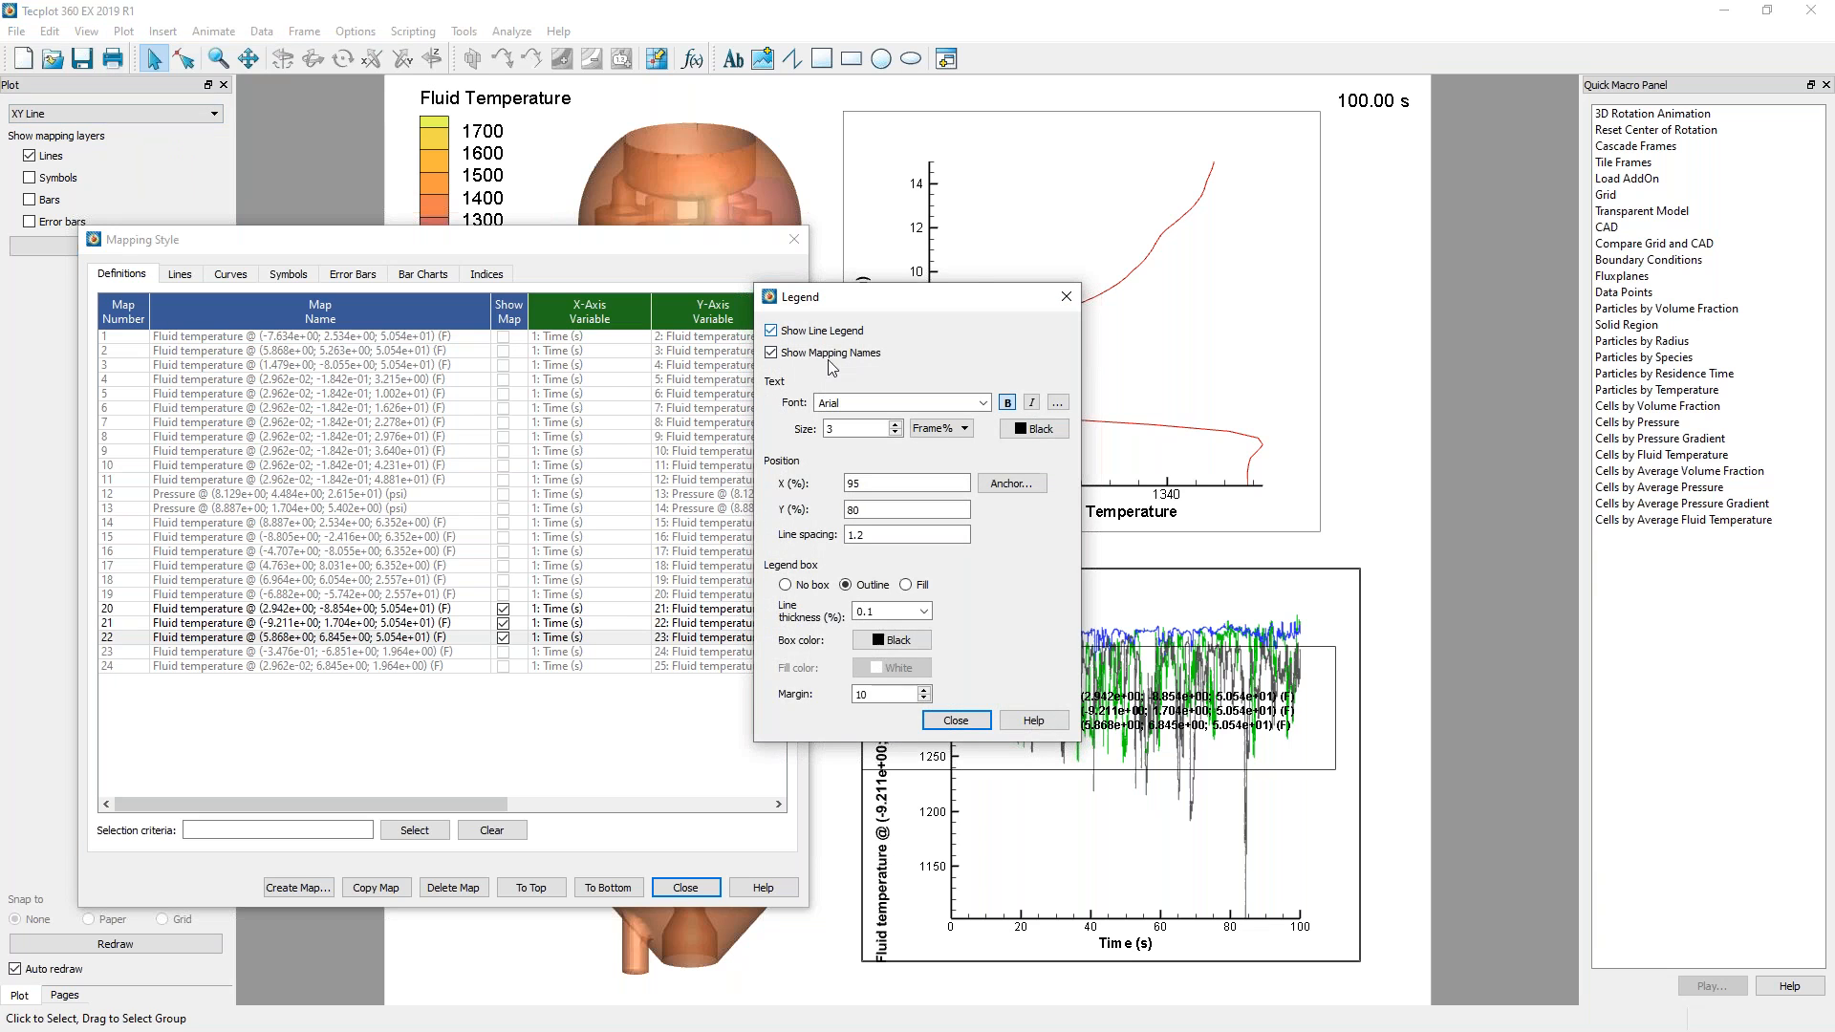
{"action": "left_click", "coordinate": [963, 725]}
{"action": "left_click_drag", "start_coordinate": [1018, 770], "coordinate": [1064, 917]}
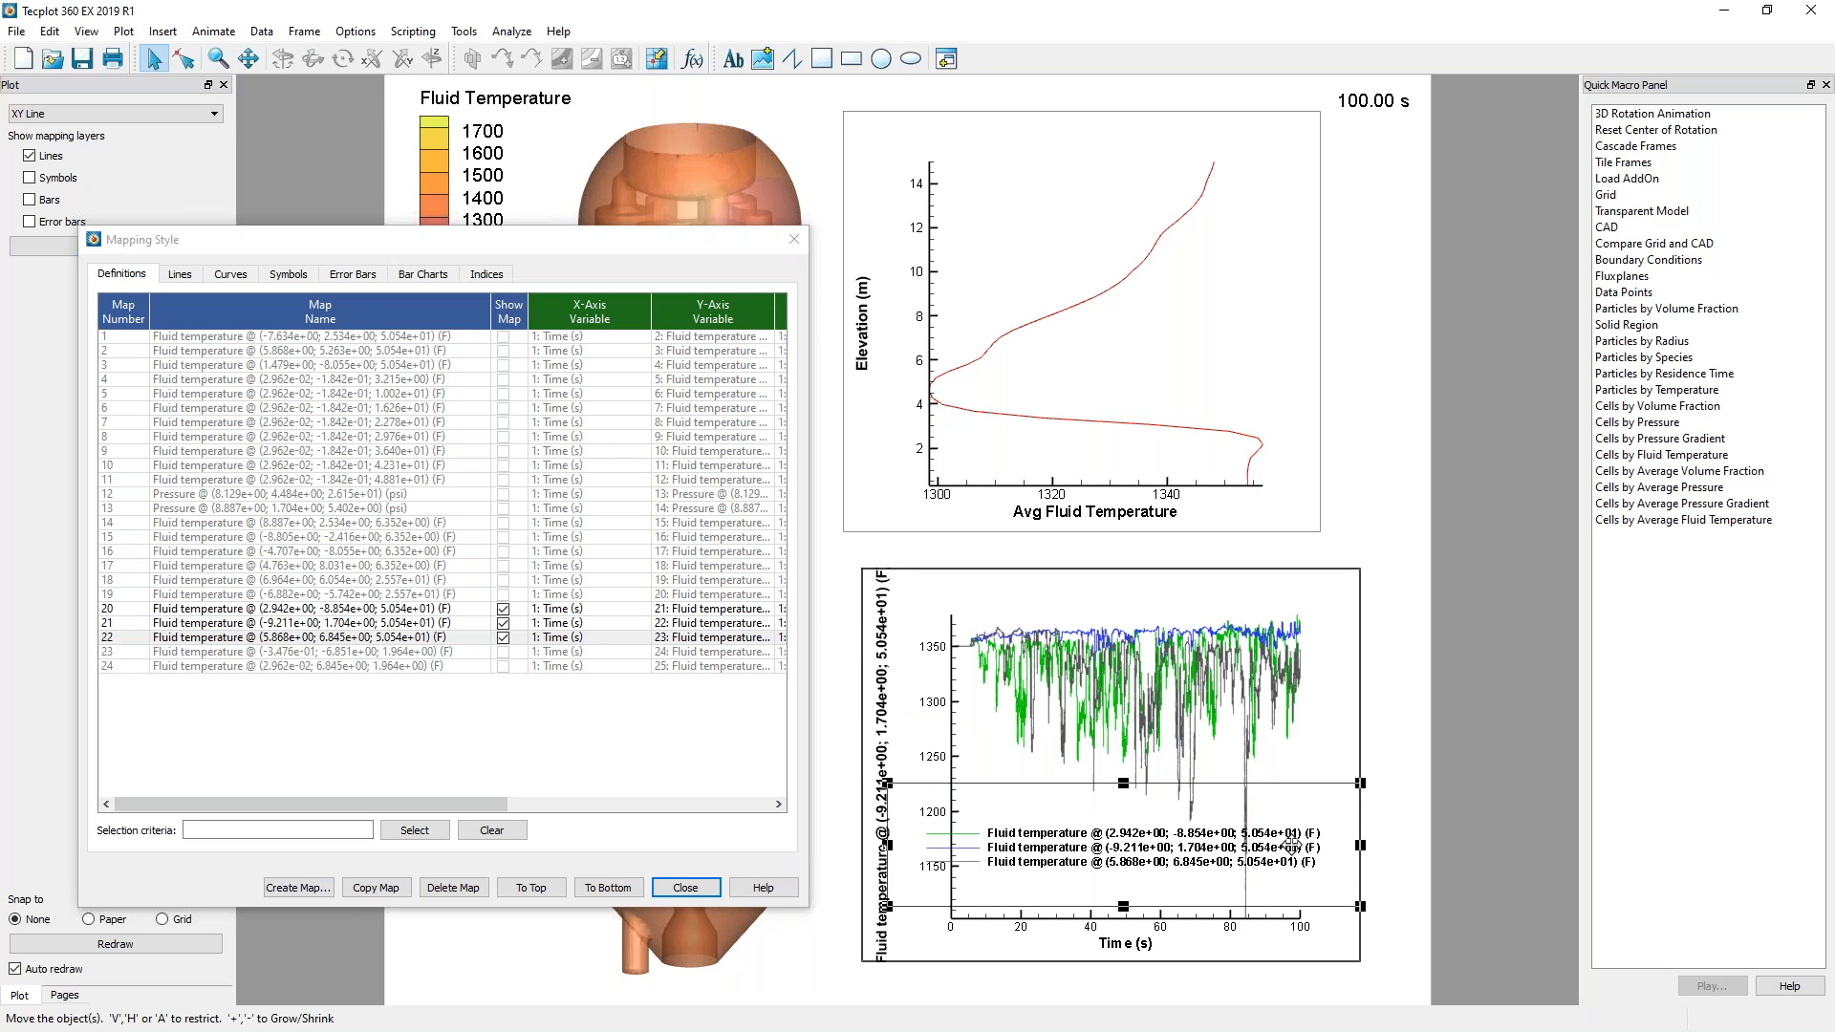
Rename line maps 20, 21 and 22 as Cyclone A, Cyclone B and Cyclone C.
{"action": "double_click", "coordinate": [340, 609]}
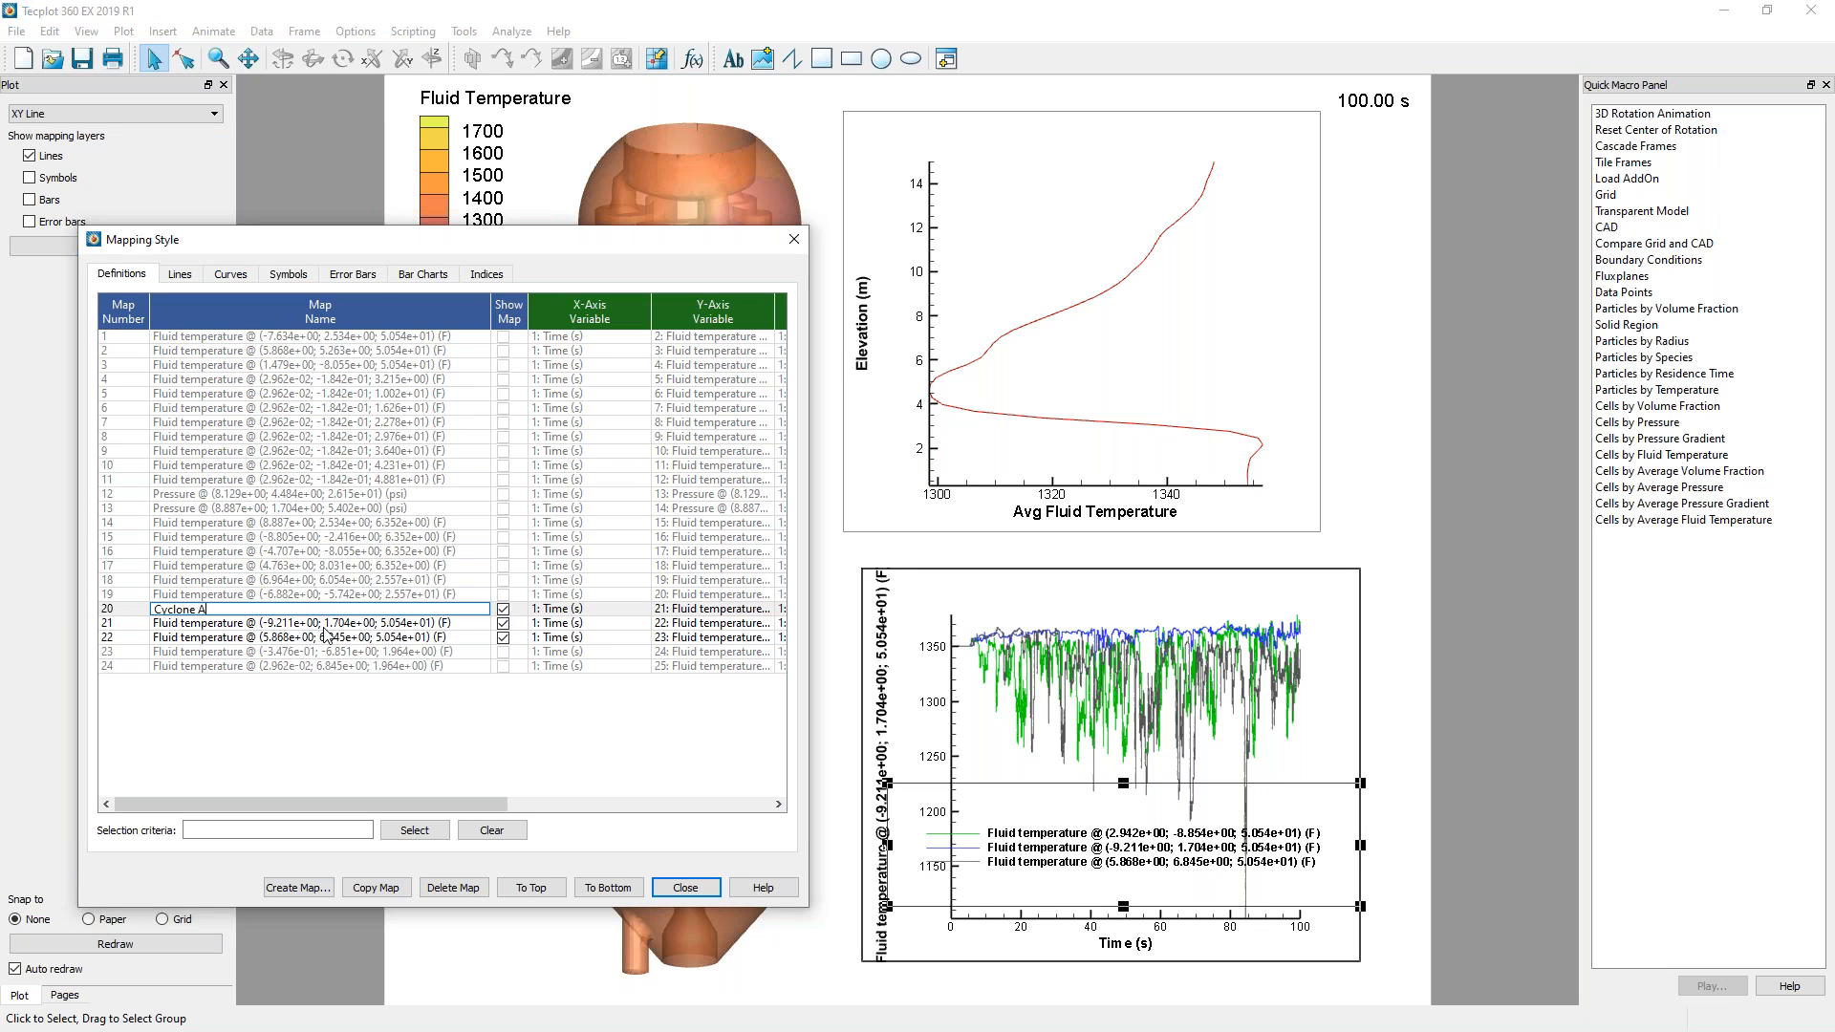
{"action": "double_click", "coordinate": [327, 623]}
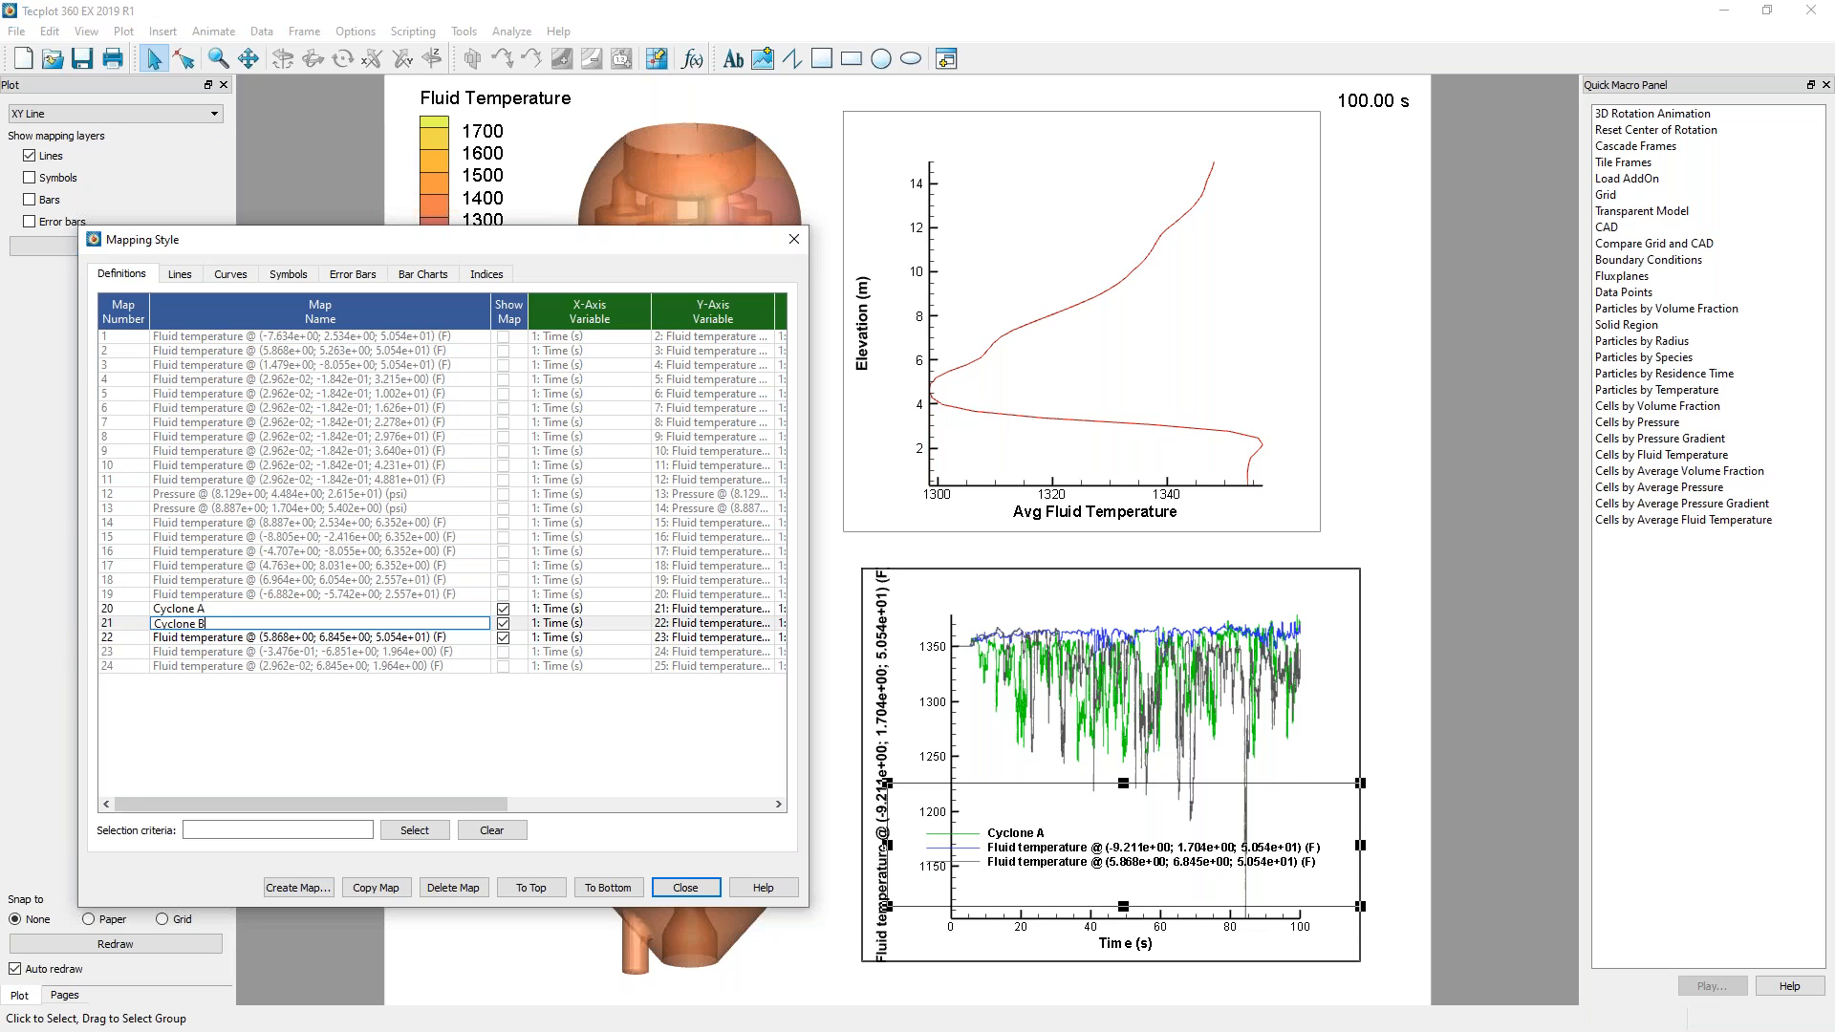
{"action": "double_click", "coordinate": [359, 638]}
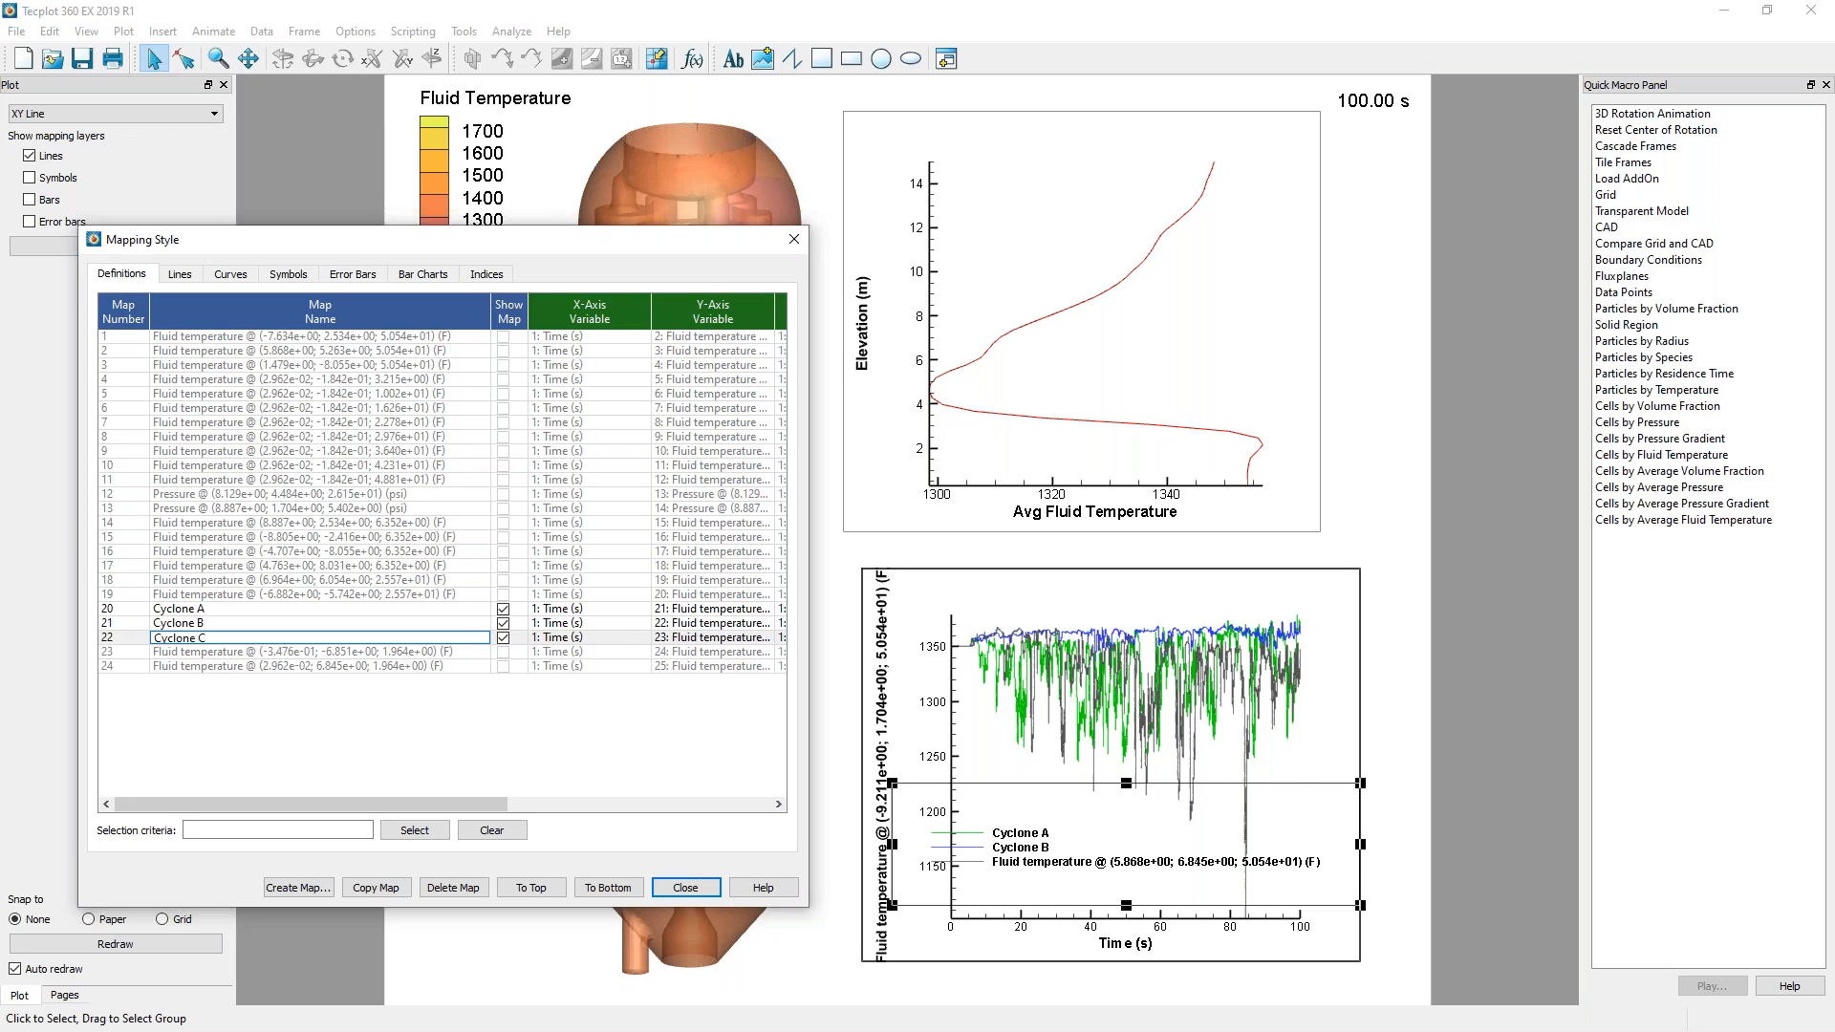
{"action": "key", "text": "Return"}
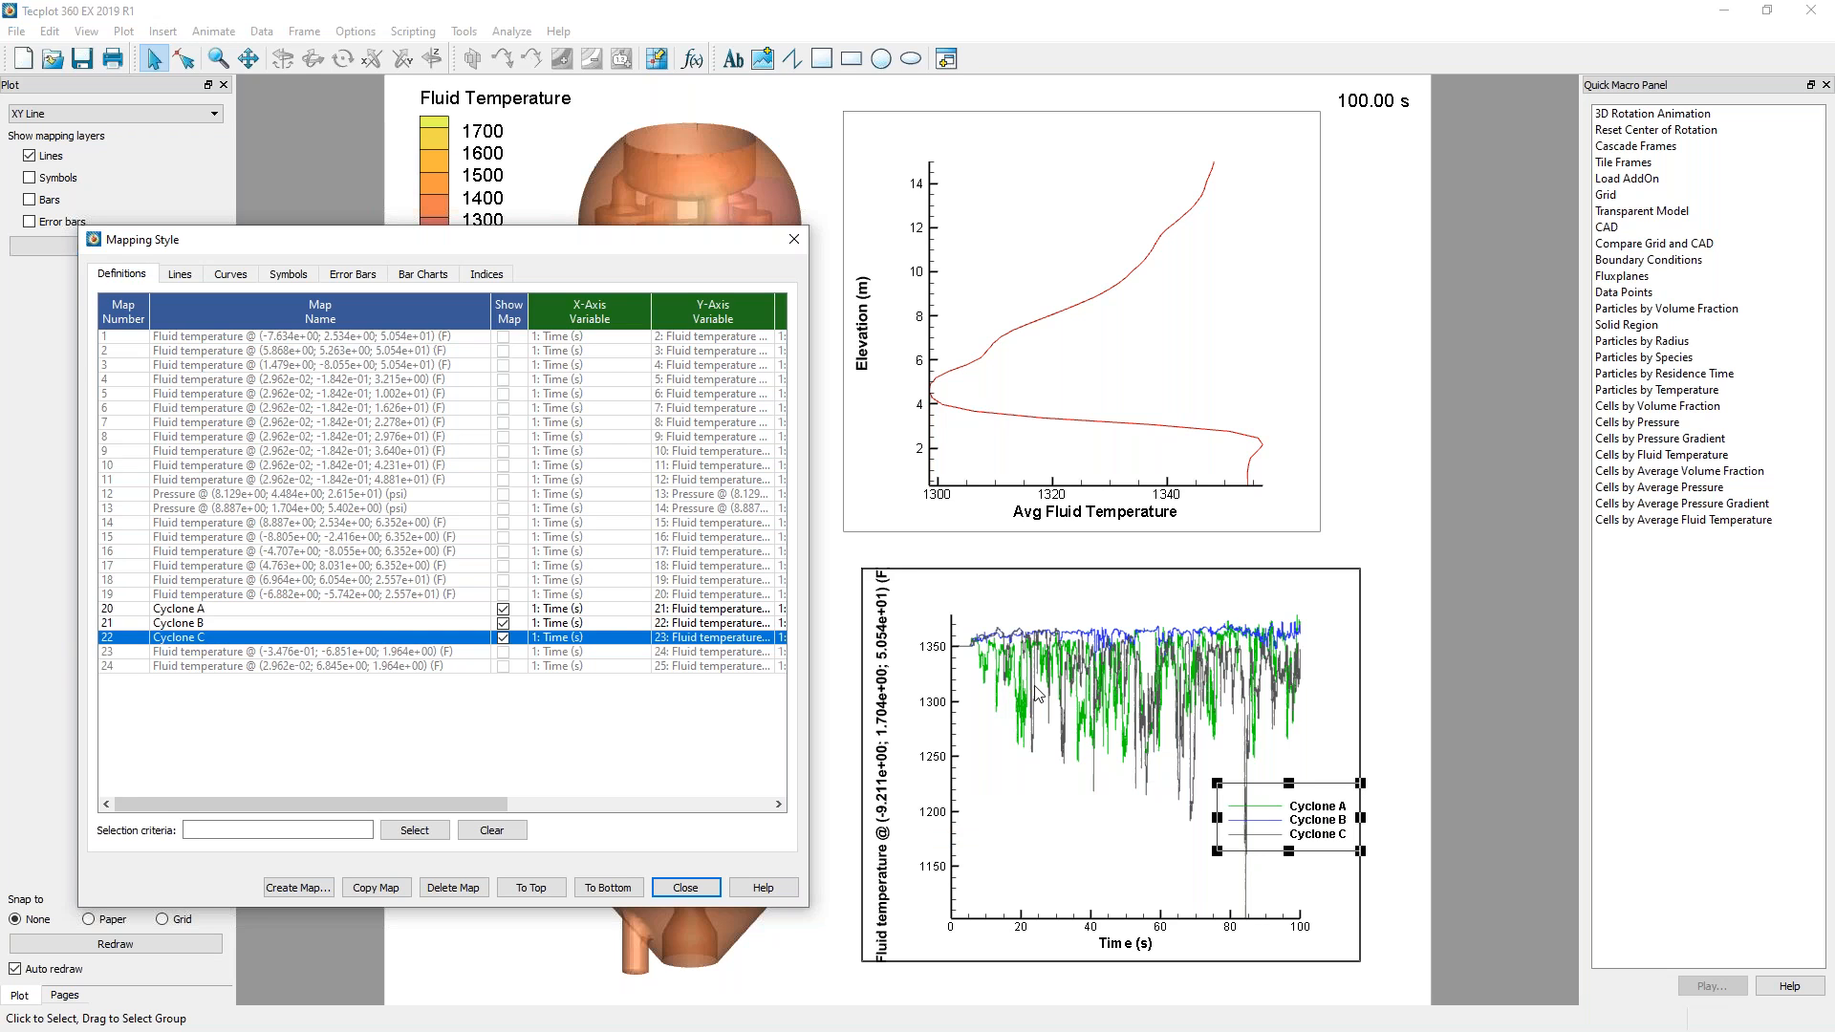
Move the cyclone legend into the empty lower-left area of the transient plot and deselect it.
{"action": "left_click", "coordinate": [1323, 781]}
{"action": "left_click_drag", "start_coordinate": [1126, 820], "coordinate": [901, 854]}
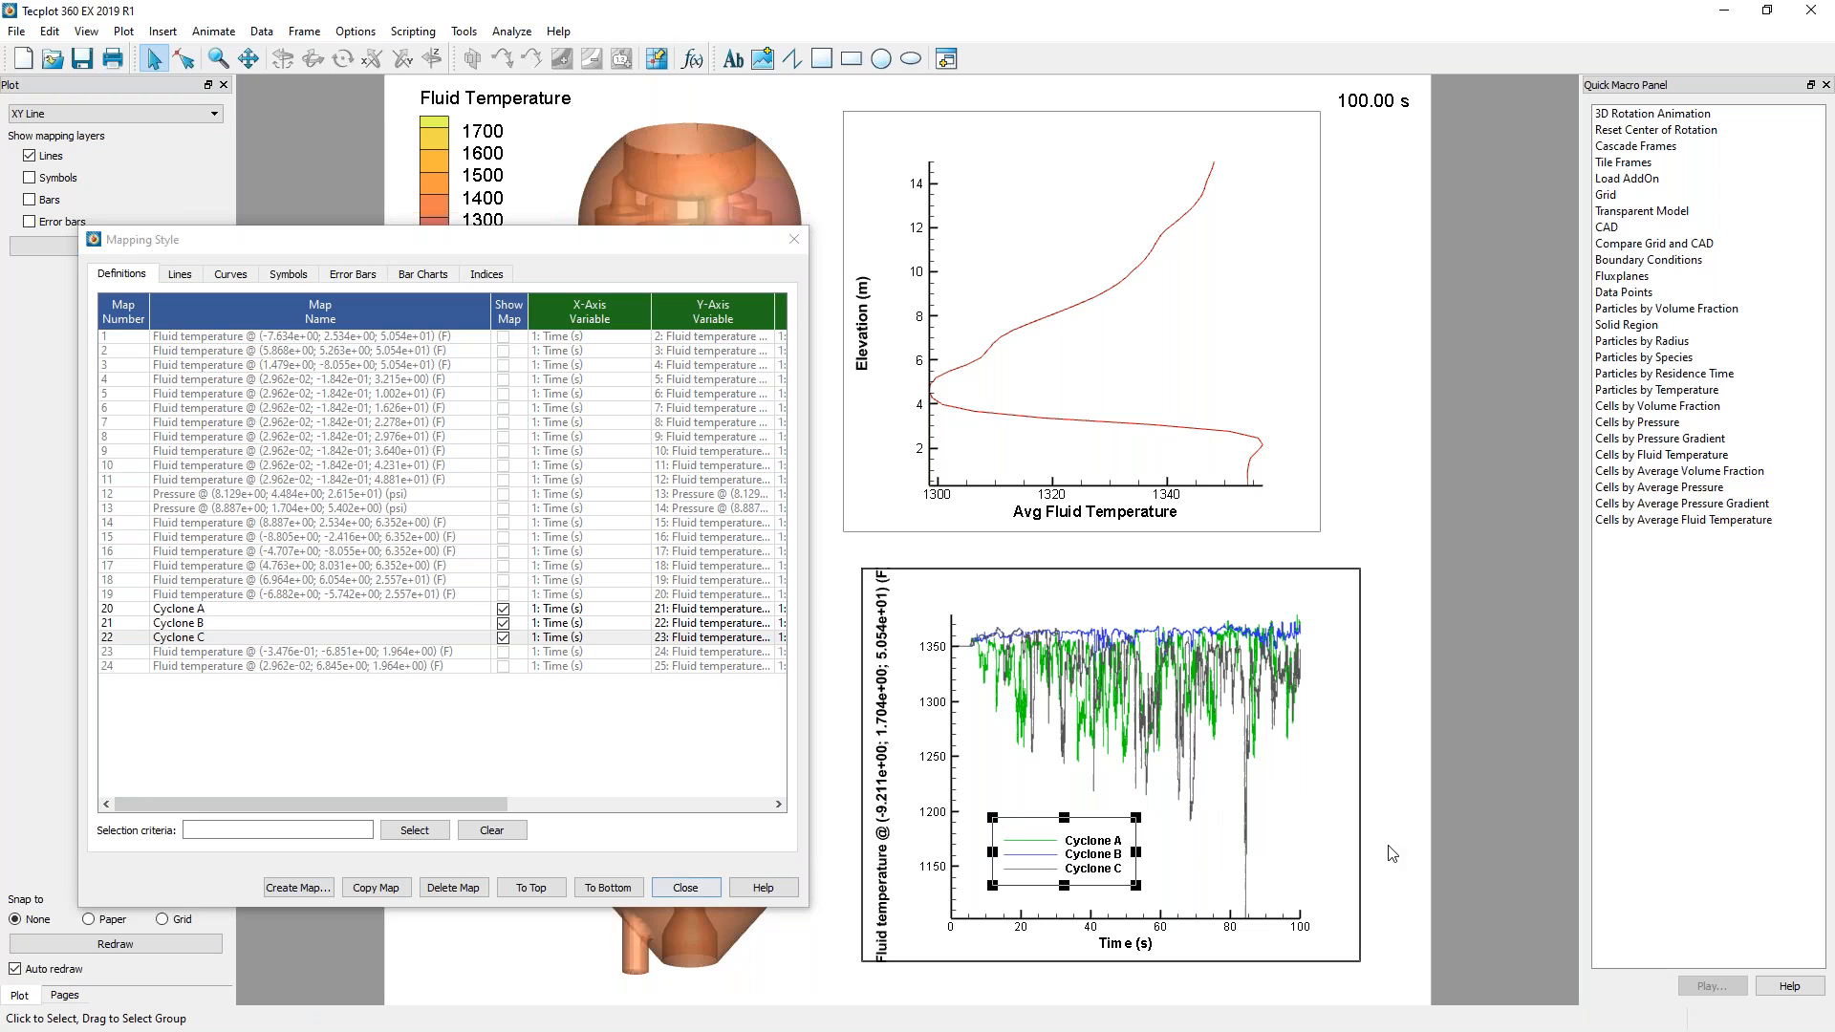
{"action": "left_click", "coordinate": [1220, 865]}
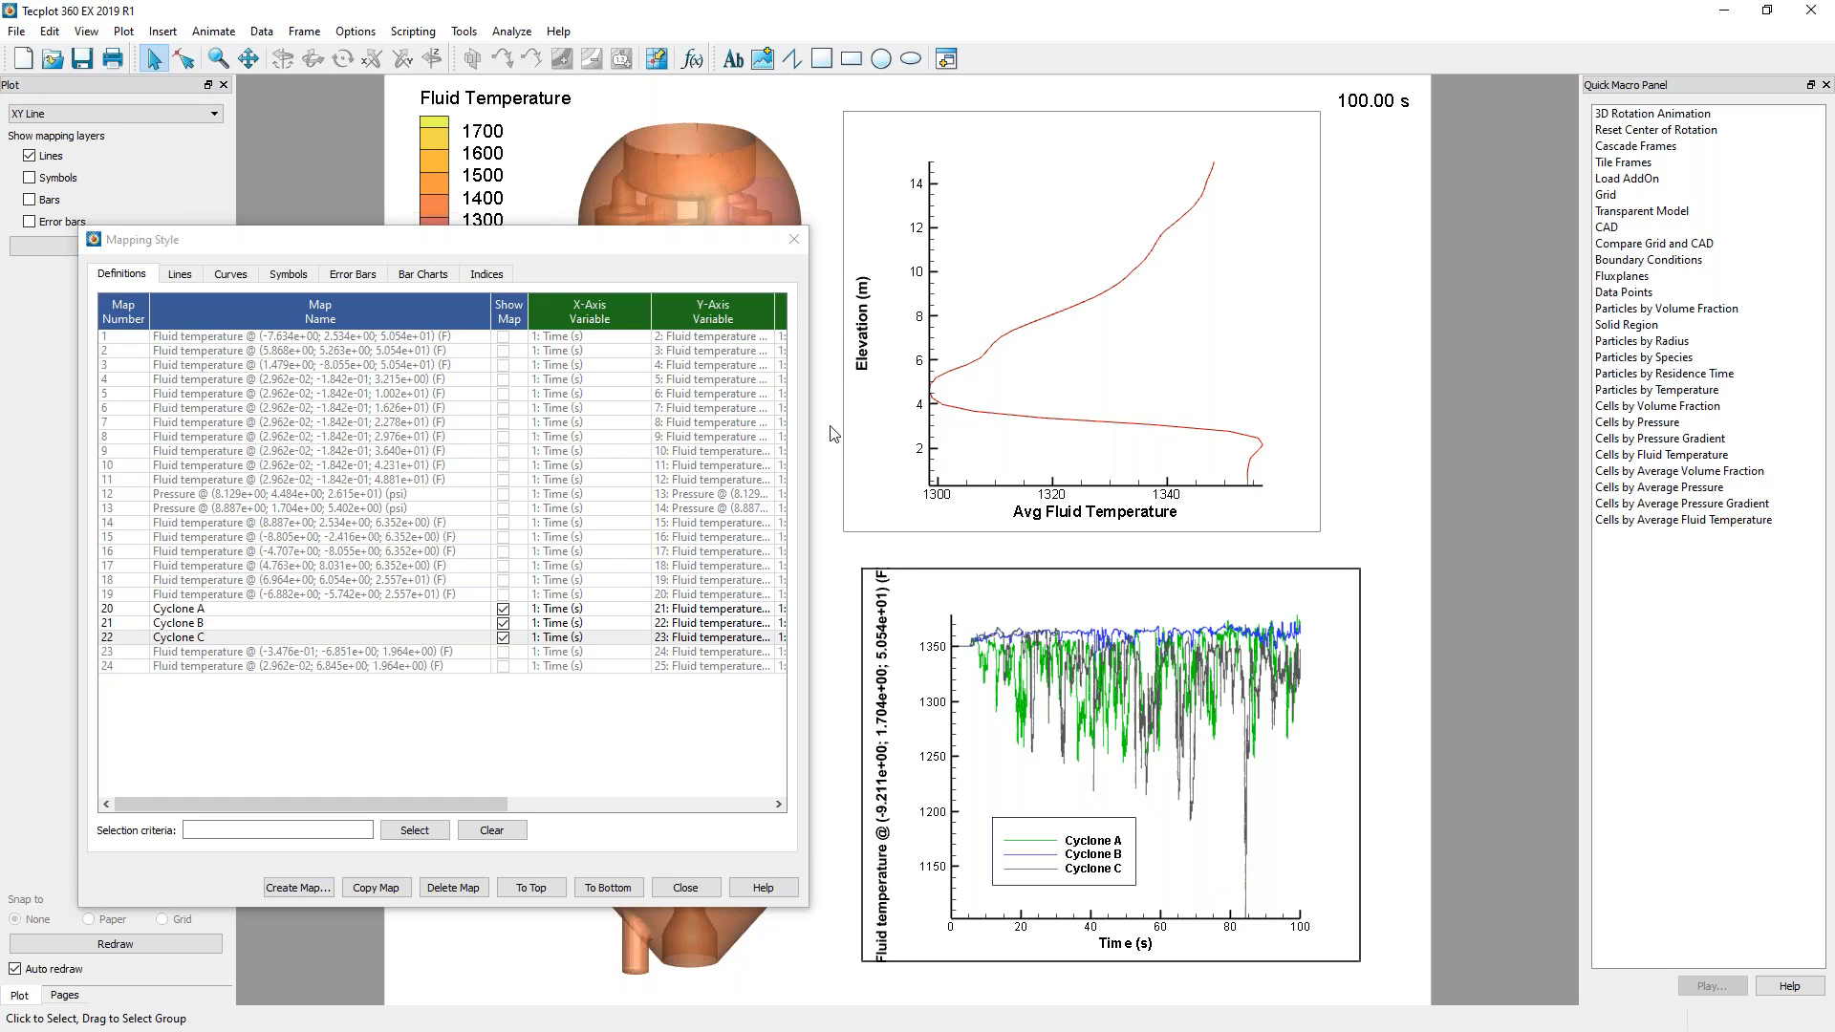
Close the mapping style settings and exit Tecplot 360, discarding the layout changes.
{"action": "left_click", "coordinate": [792, 241]}
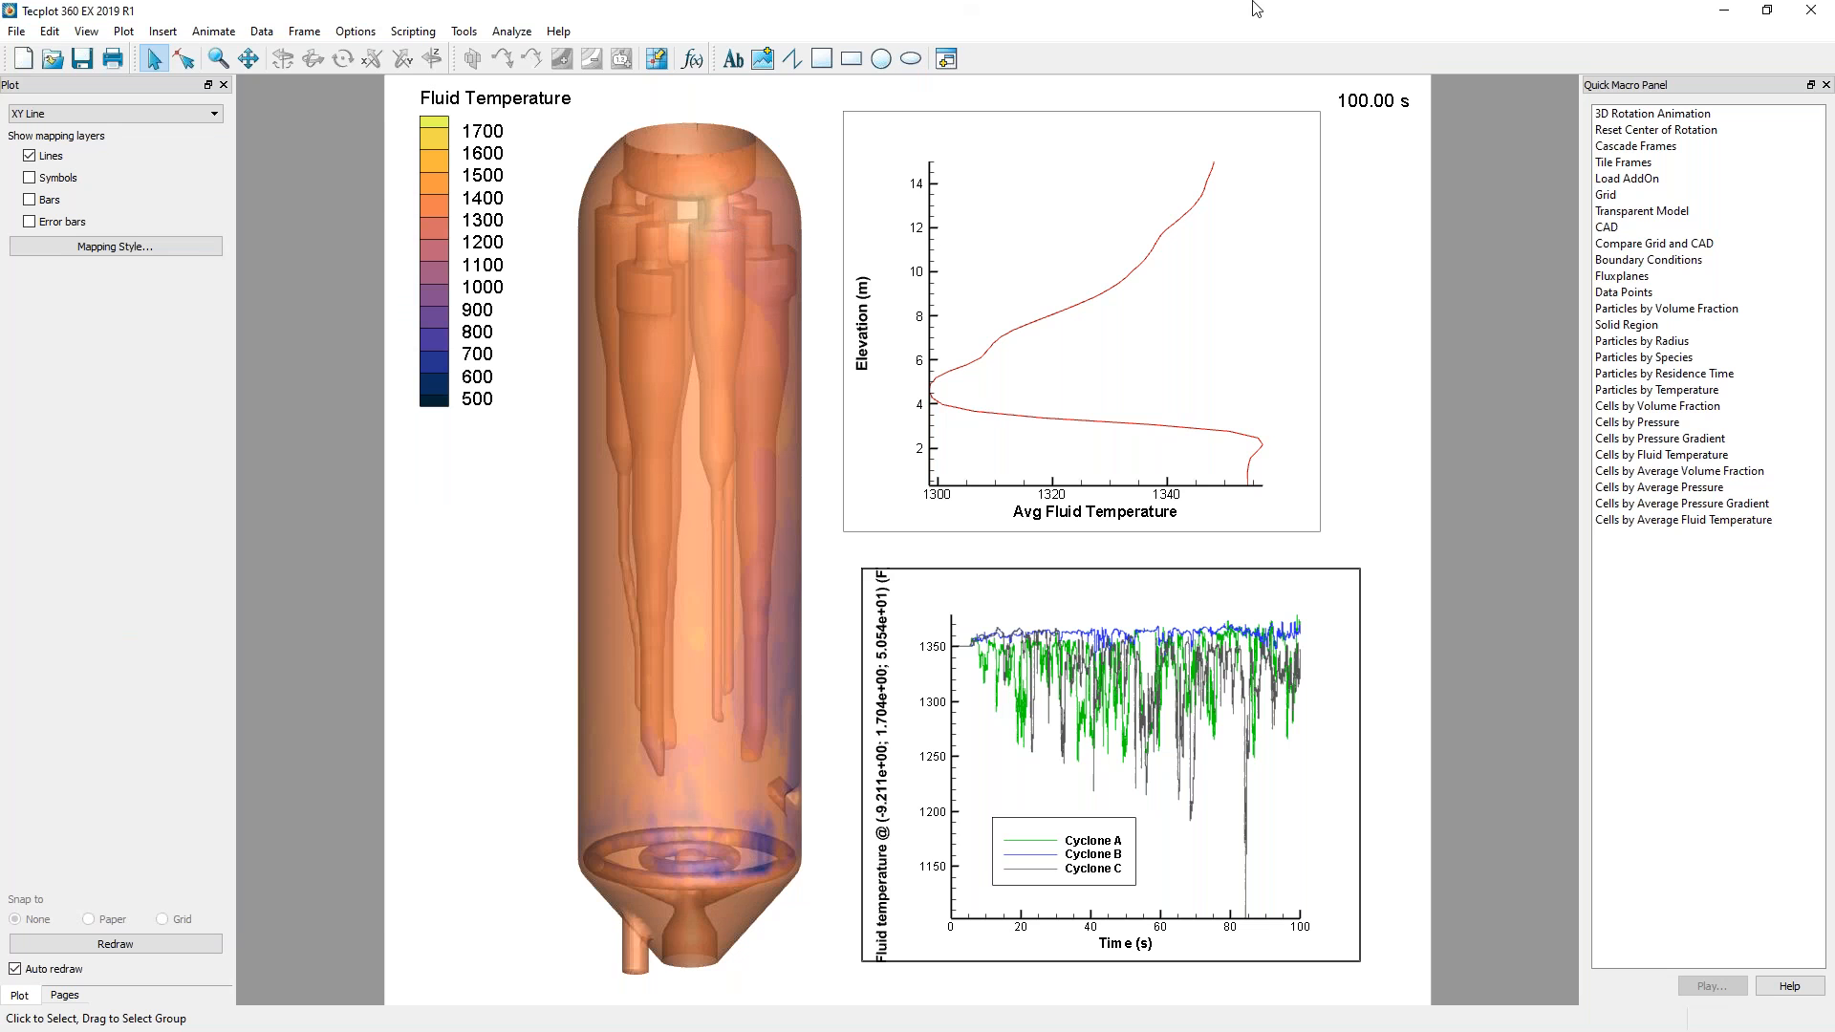
{"action": "left_click", "coordinate": [1825, 11]}
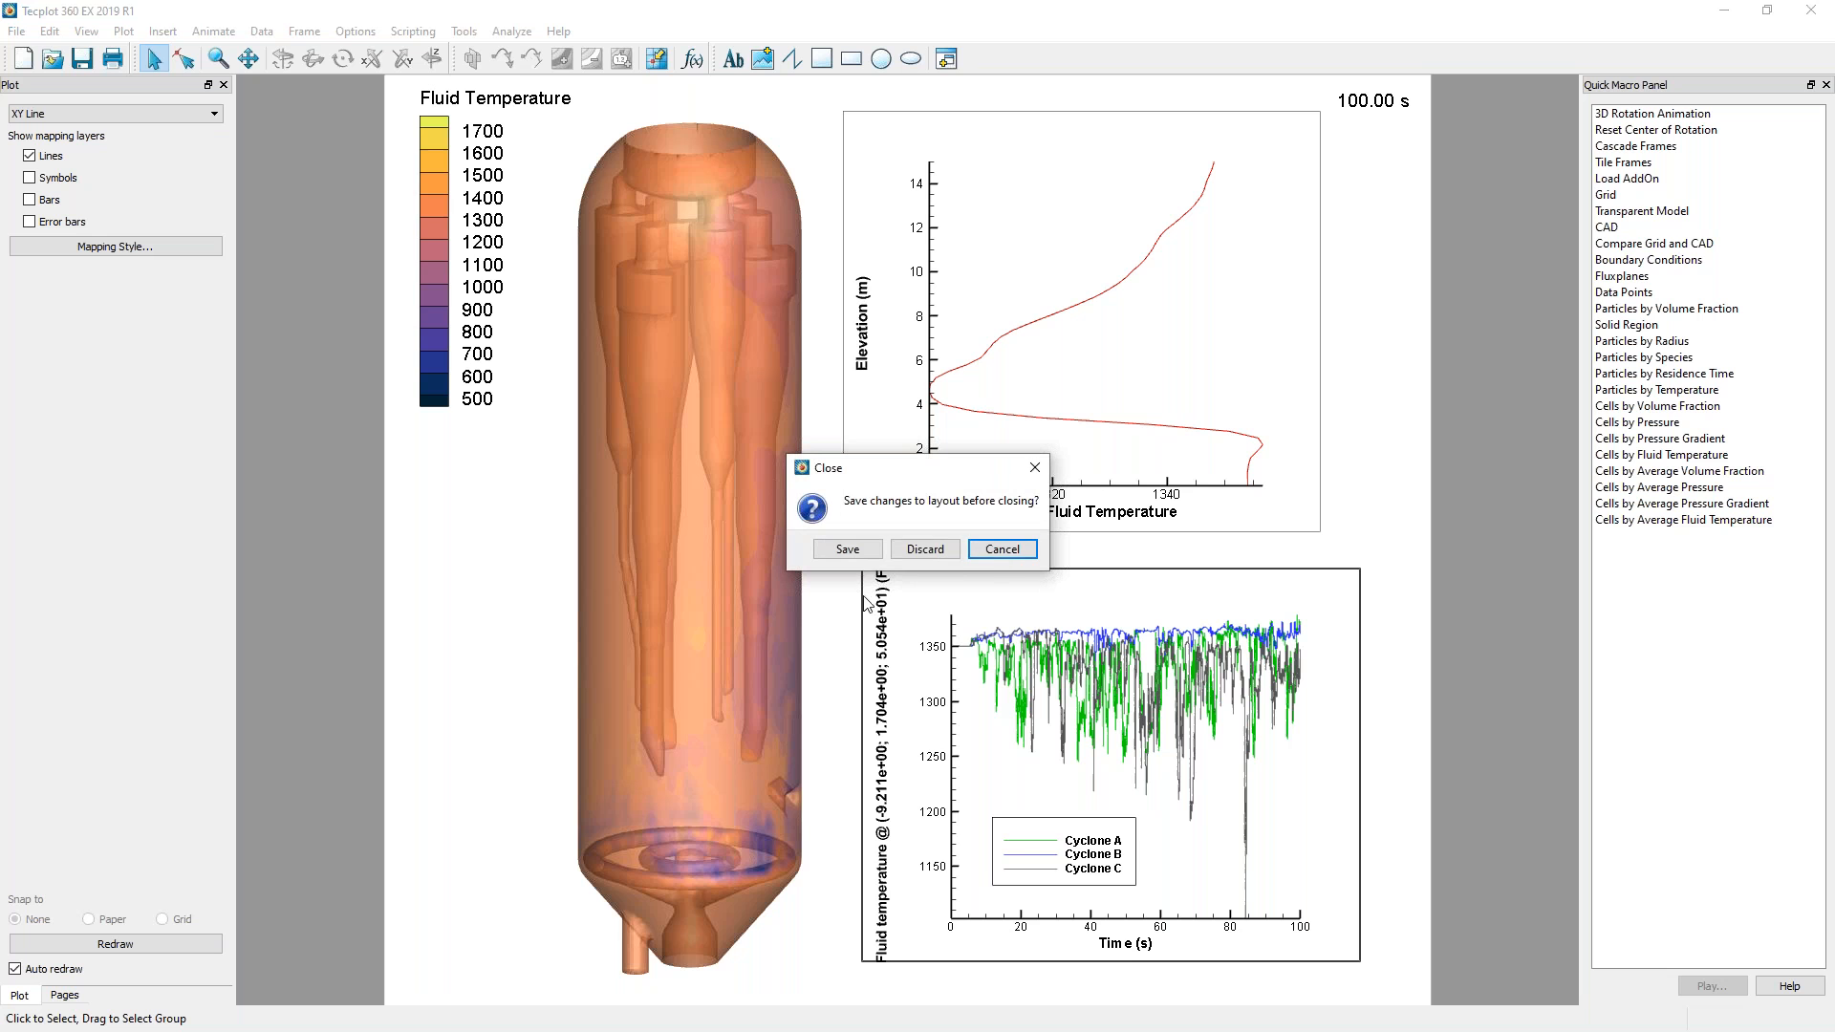
{"action": "left_click", "coordinate": [924, 549]}
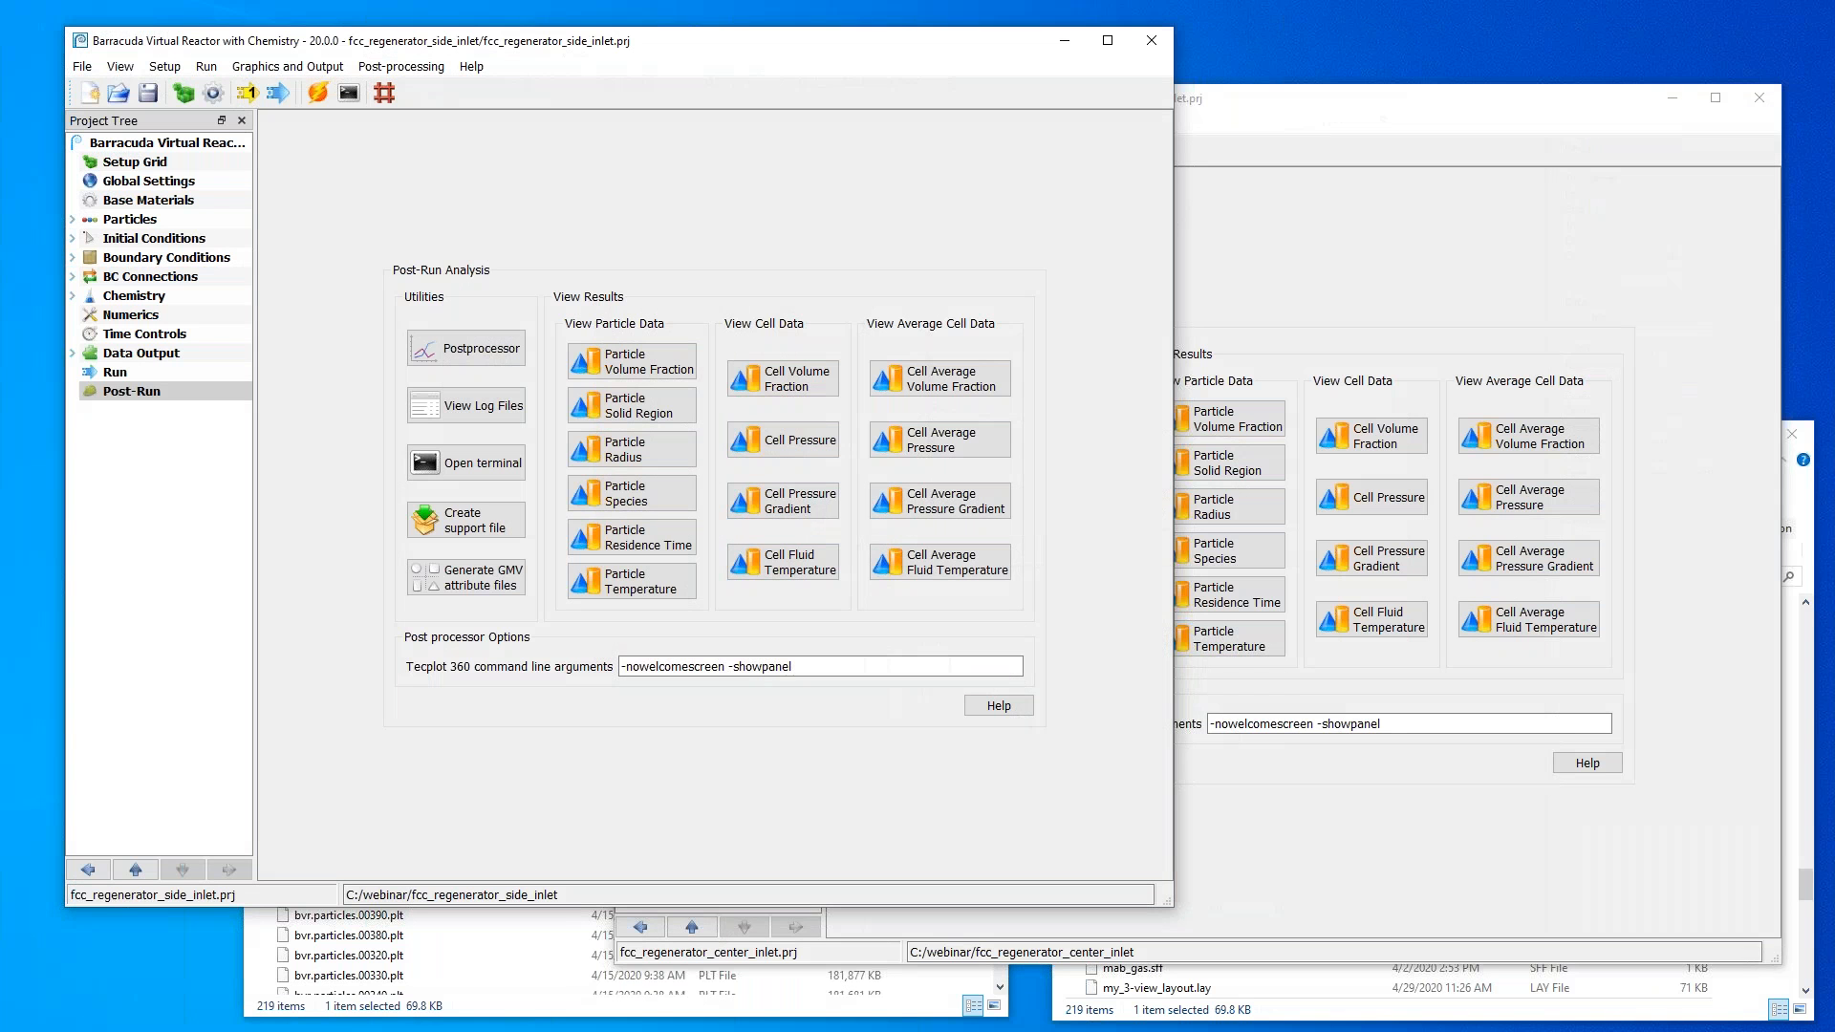